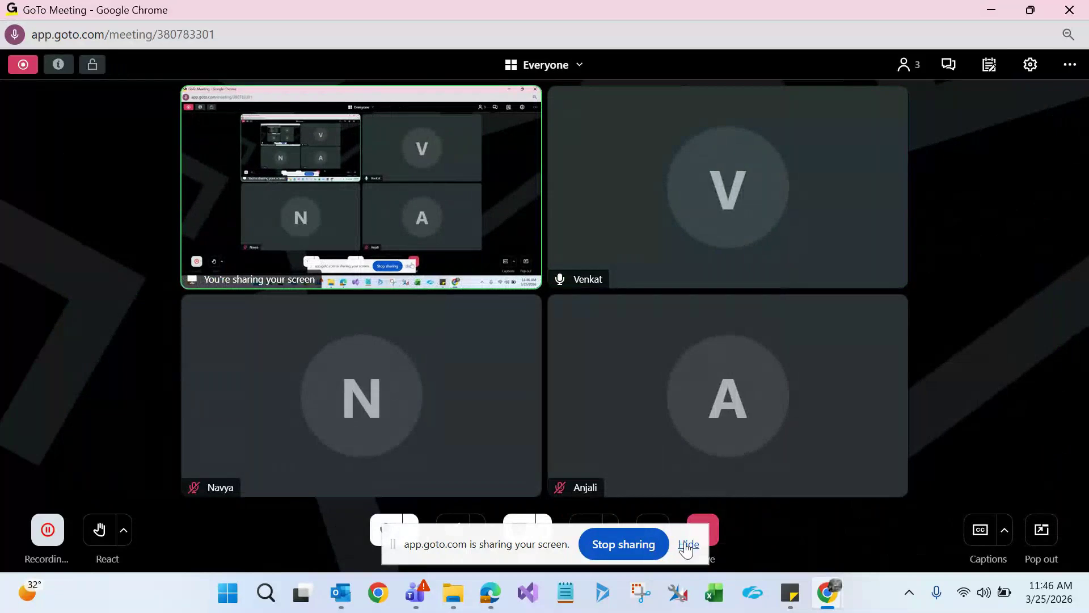
Minimize the meeting window, show the My Active Accounts list, and bring up Excel
{"action": "left_click", "coordinate": [992, 10]}
{"action": "left_click", "coordinate": [305, 9]}
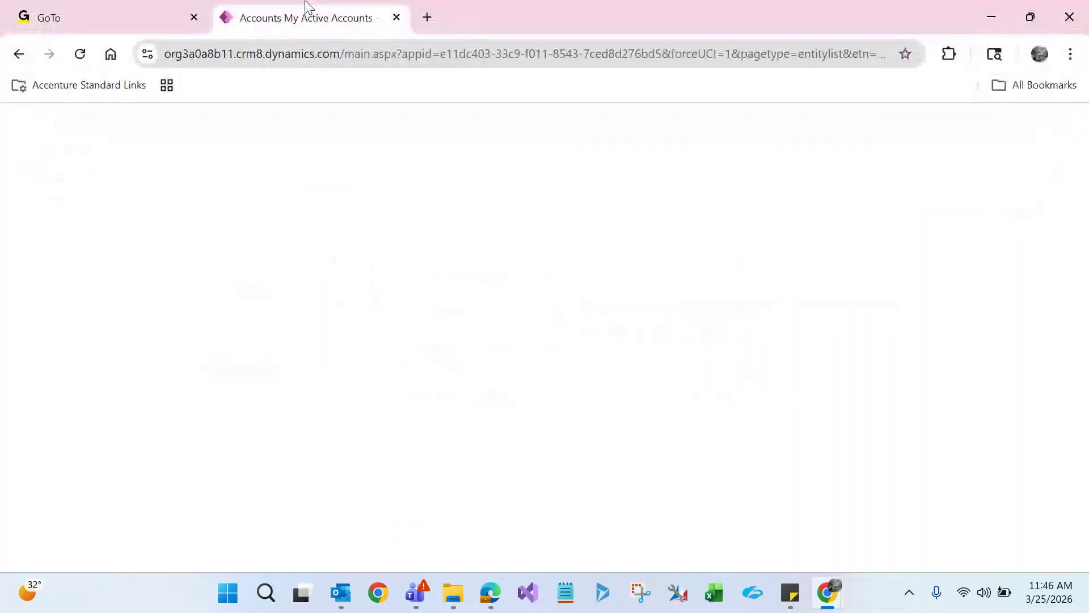
{"action": "right_click", "coordinate": [406, 497]}
{"action": "left_click", "coordinate": [307, 465]}
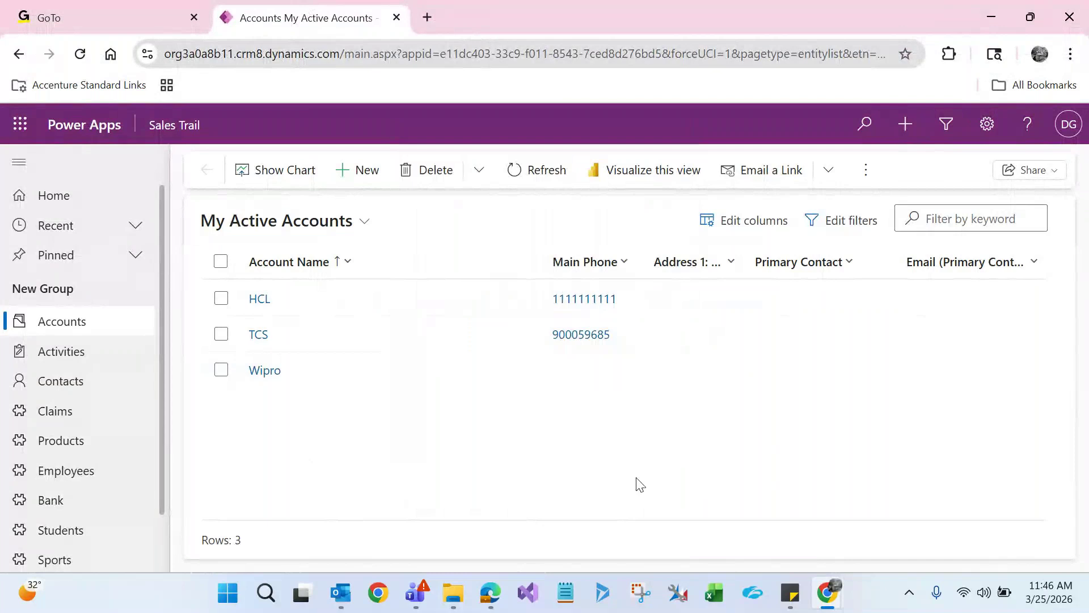
{"action": "left_click", "coordinate": [716, 601]}
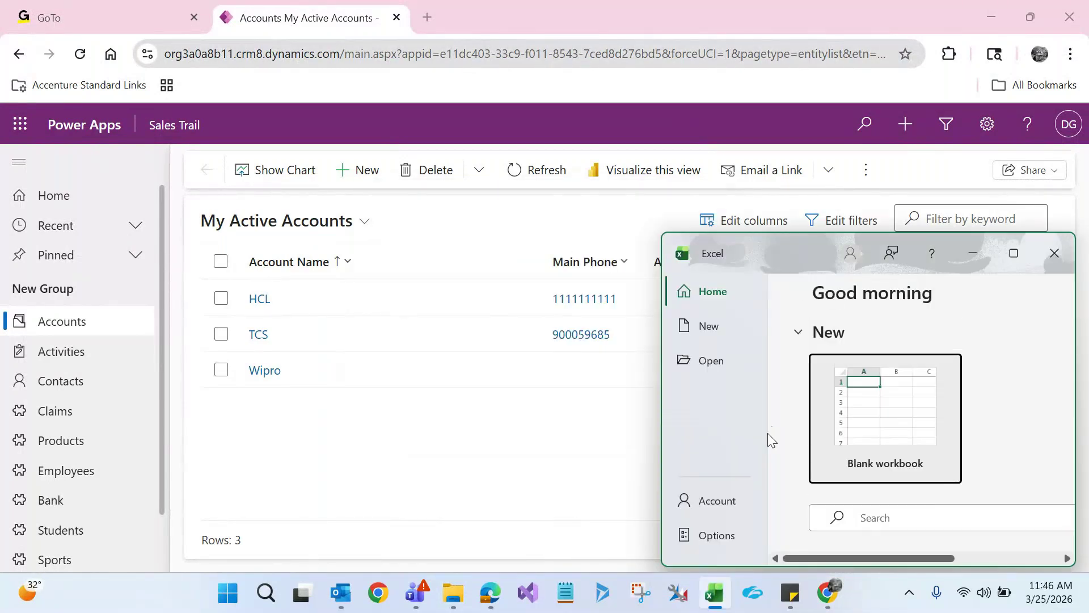
Maximize Excel, create a blank workbook, review the recovered Book1 notes, then minimize them
{"action": "left_click", "coordinate": [1017, 265]}
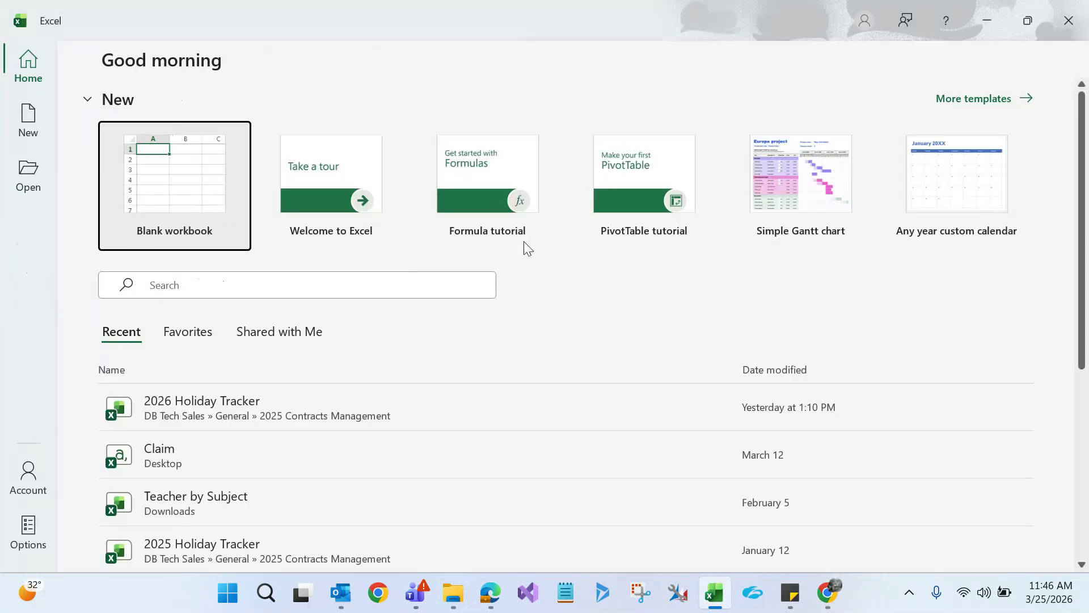
{"action": "left_click", "coordinate": [171, 191]}
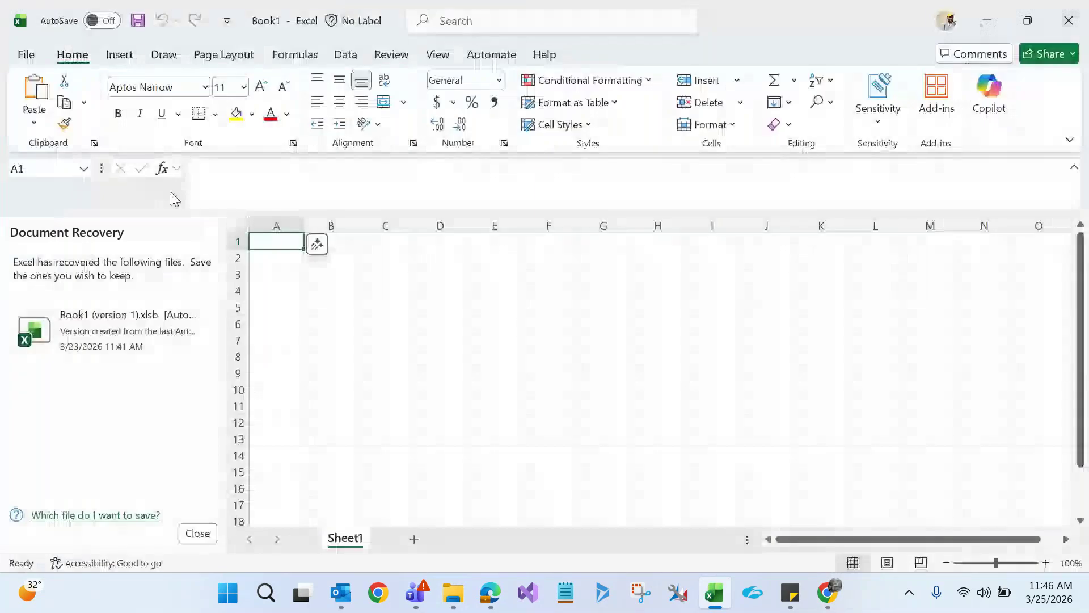
{"action": "left_click", "coordinate": [109, 325]}
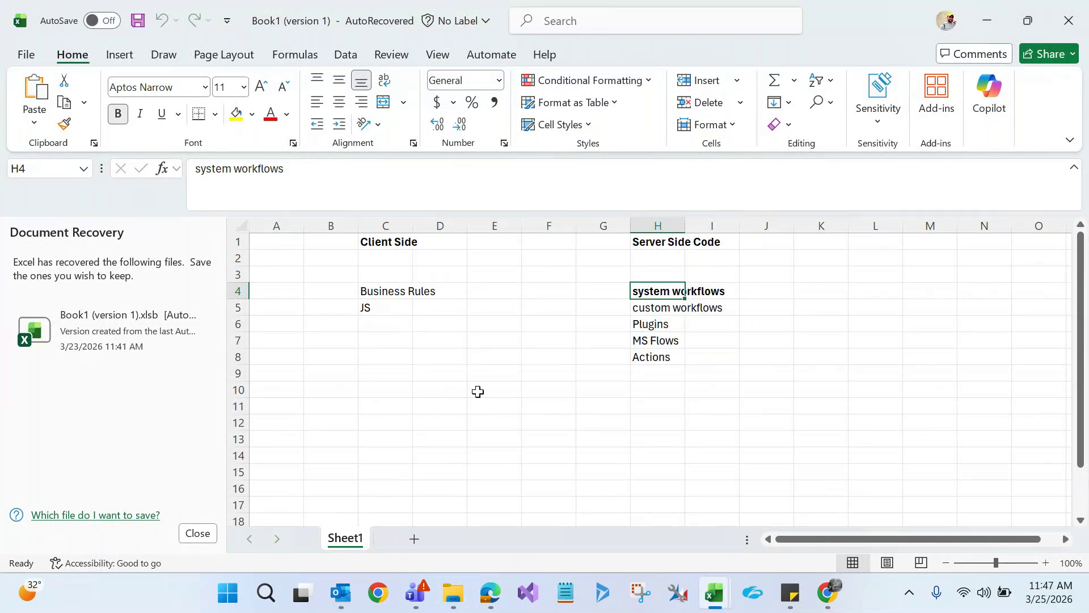
{"action": "left_click", "coordinate": [987, 14]}
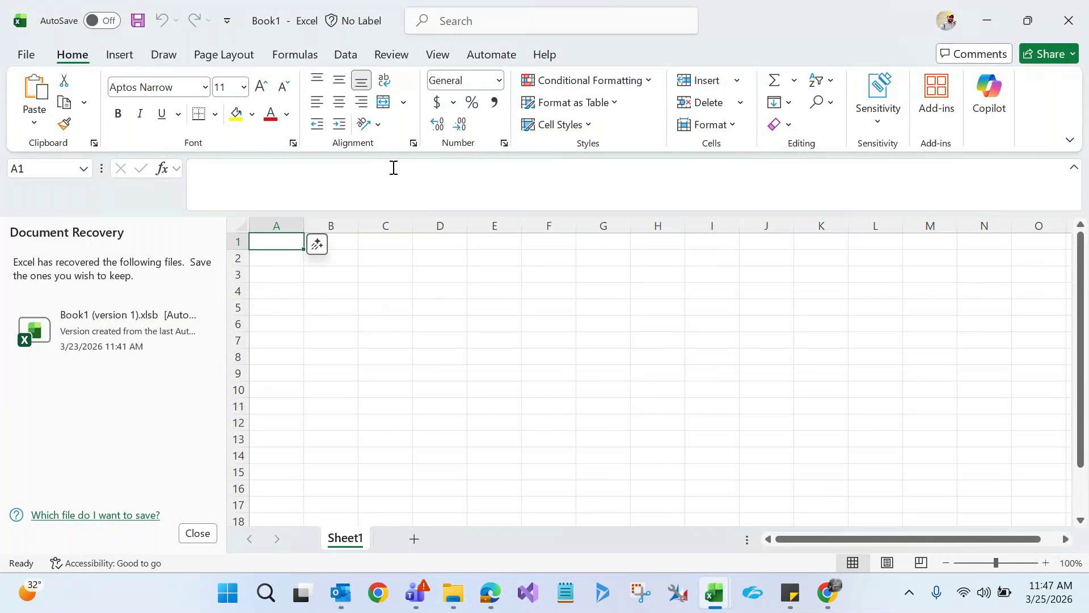
Close Excel and load the CRM Settings page (main.aspx?settingsonly=true) in a new Chrome tab
{"action": "left_click", "coordinate": [1069, 20]}
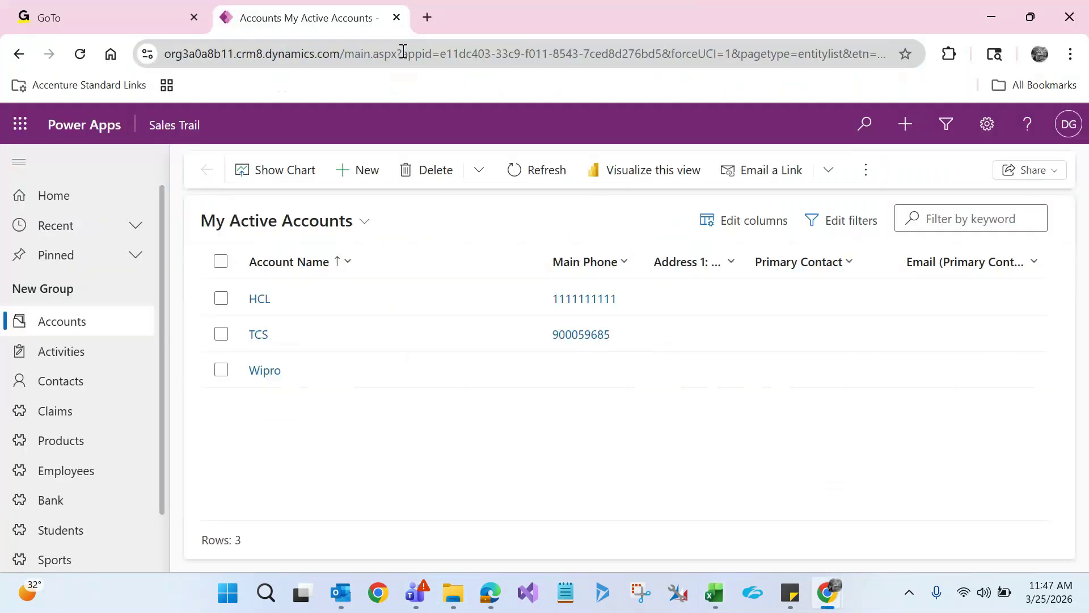
{"action": "left_click_drag", "start_coordinate": [403, 52], "coordinate": [170, 54]}
{"action": "key", "text": "ctrl+c"}
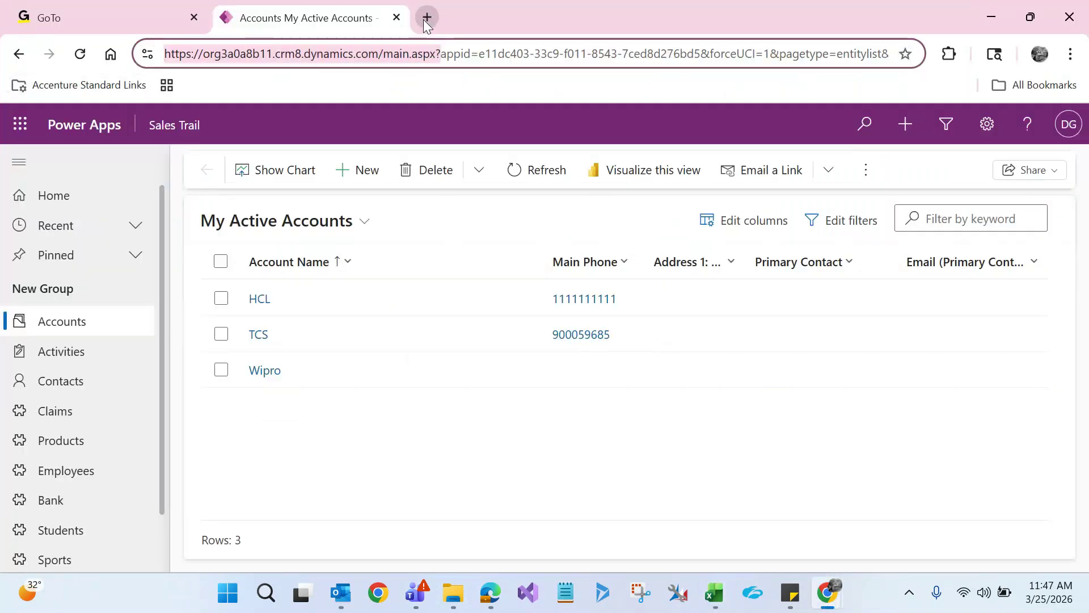
{"action": "left_click", "coordinate": [426, 17]}
{"action": "key", "text": "ctrl+v"}
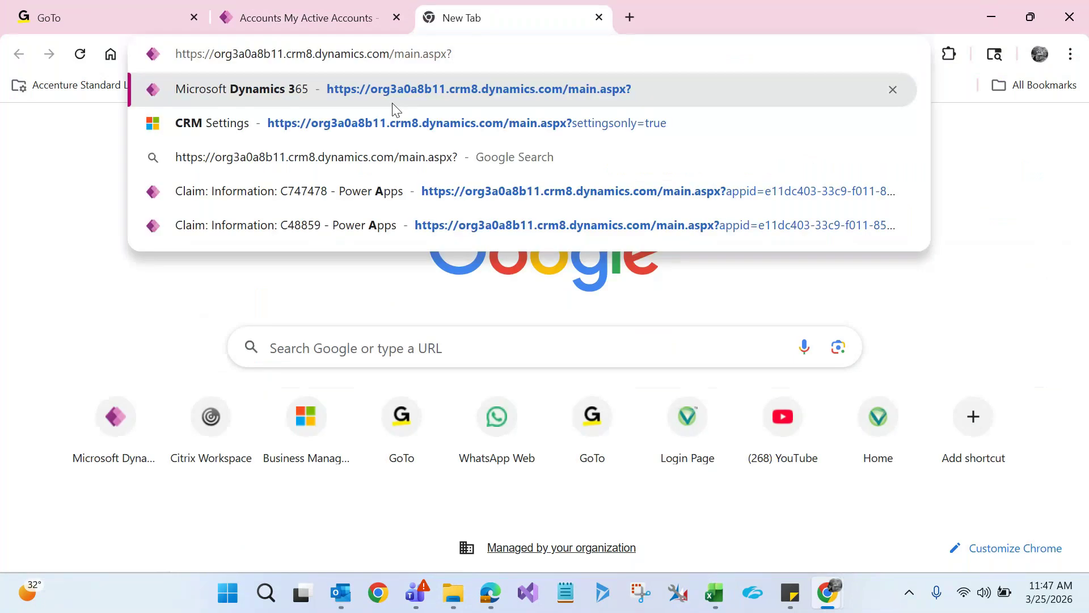
{"action": "key", "text": "Down"}
{"action": "key", "text": "Return"}
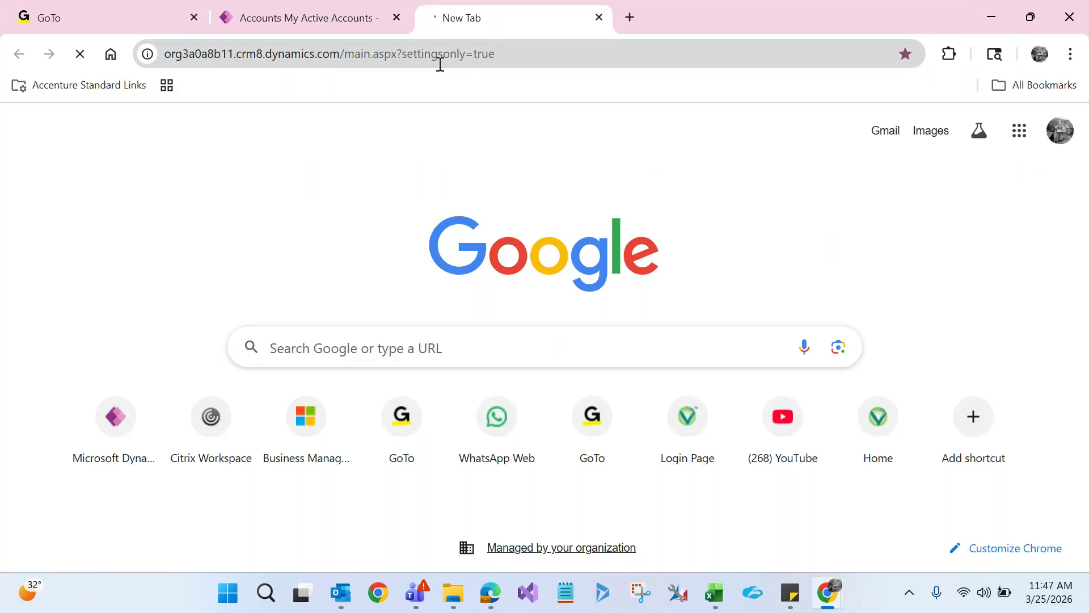
Compare the accounts tab with the settings tab and check the settings page address
{"action": "left_click", "coordinate": [285, 22]}
{"action": "left_click", "coordinate": [482, 20]}
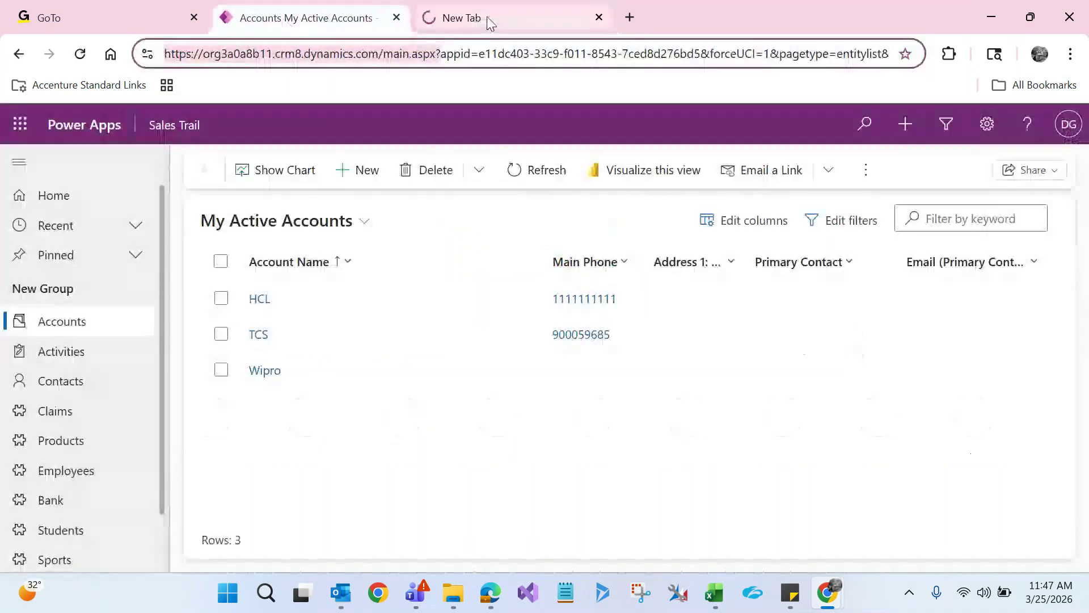
{"action": "left_click", "coordinate": [464, 47]}
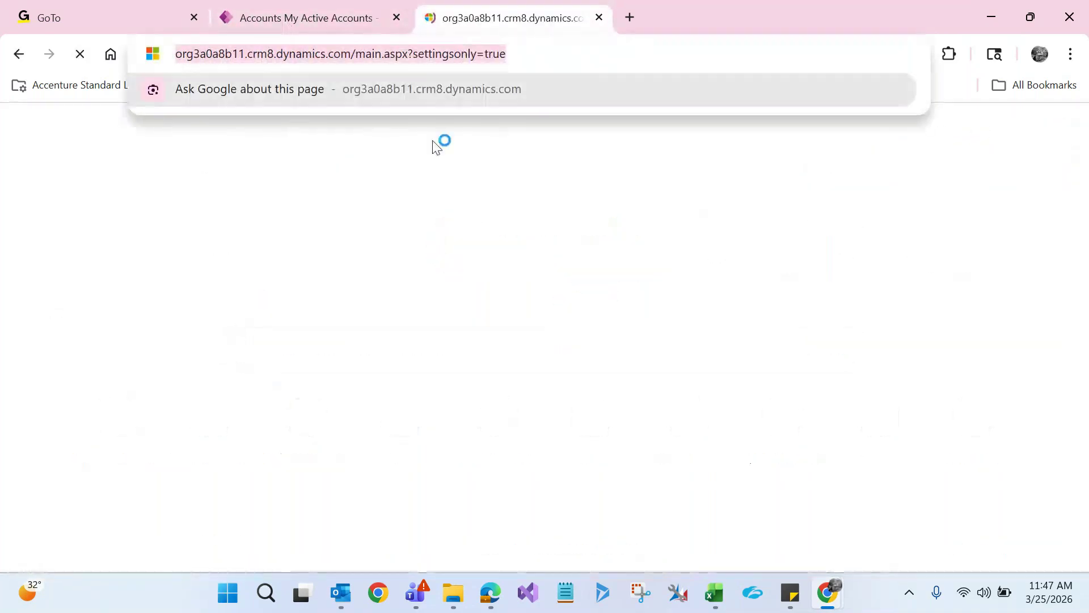
{"action": "left_click", "coordinate": [412, 239]}
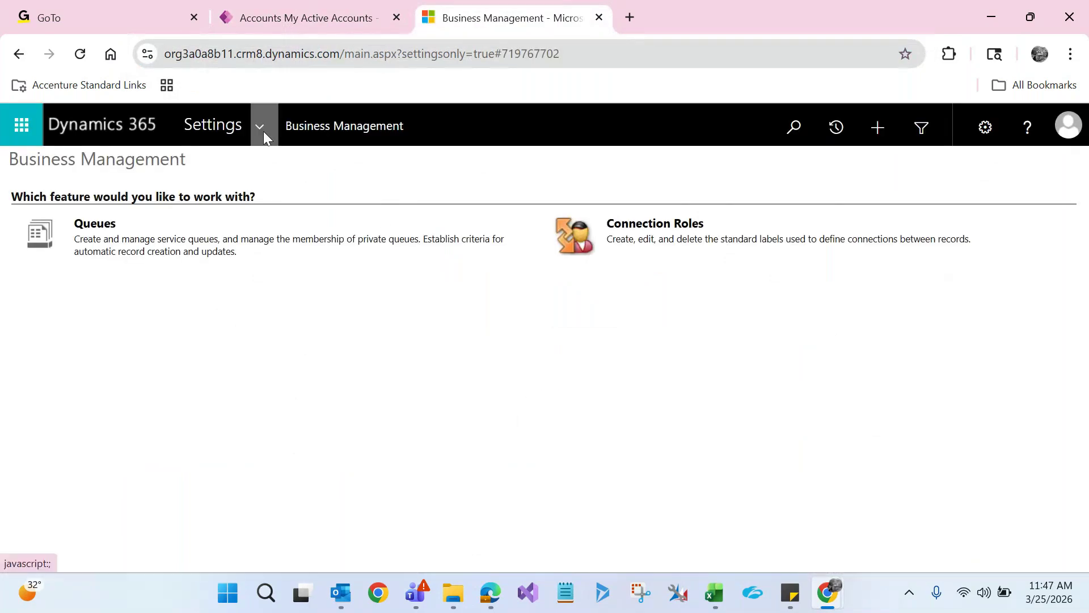
Go to the Processes list from the Settings navigation panel
{"action": "left_click", "coordinate": [263, 131]}
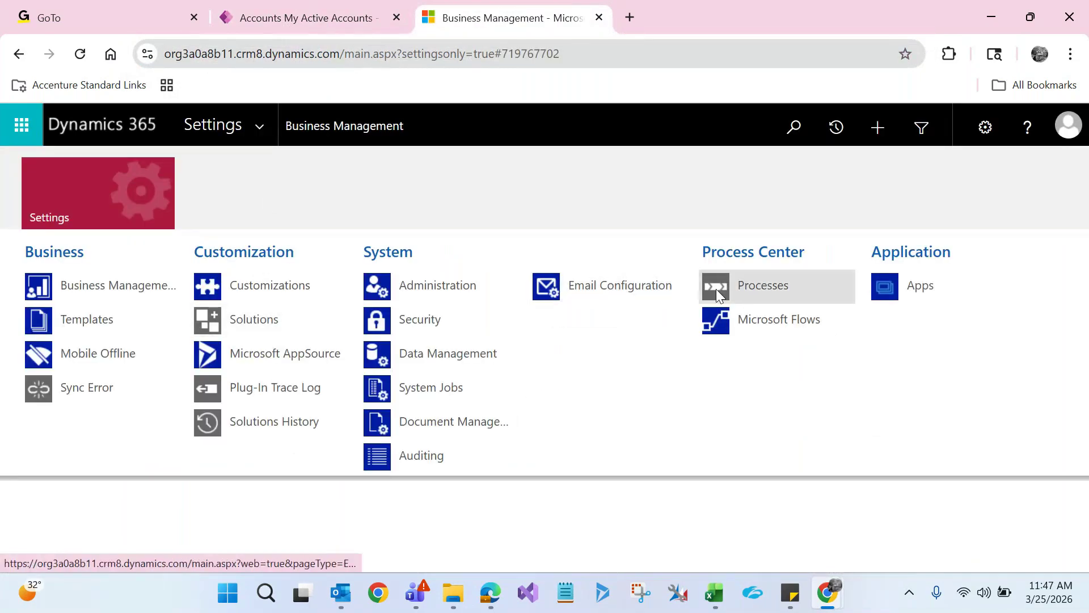
{"action": "left_click", "coordinate": [716, 288]}
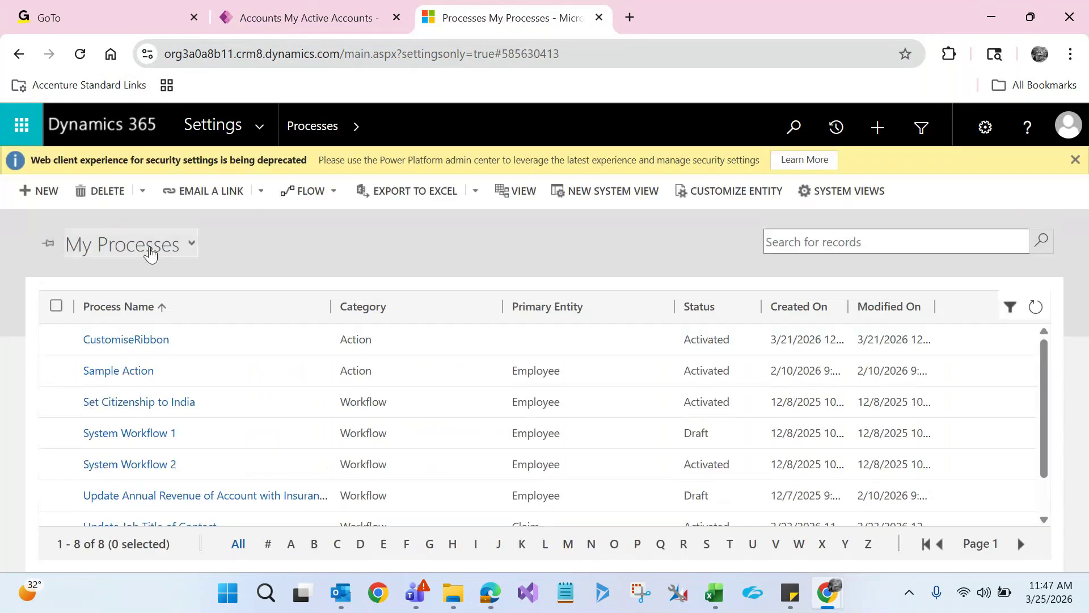
{"action": "left_click", "coordinate": [150, 254]}
{"action": "left_click", "coordinate": [384, 248]}
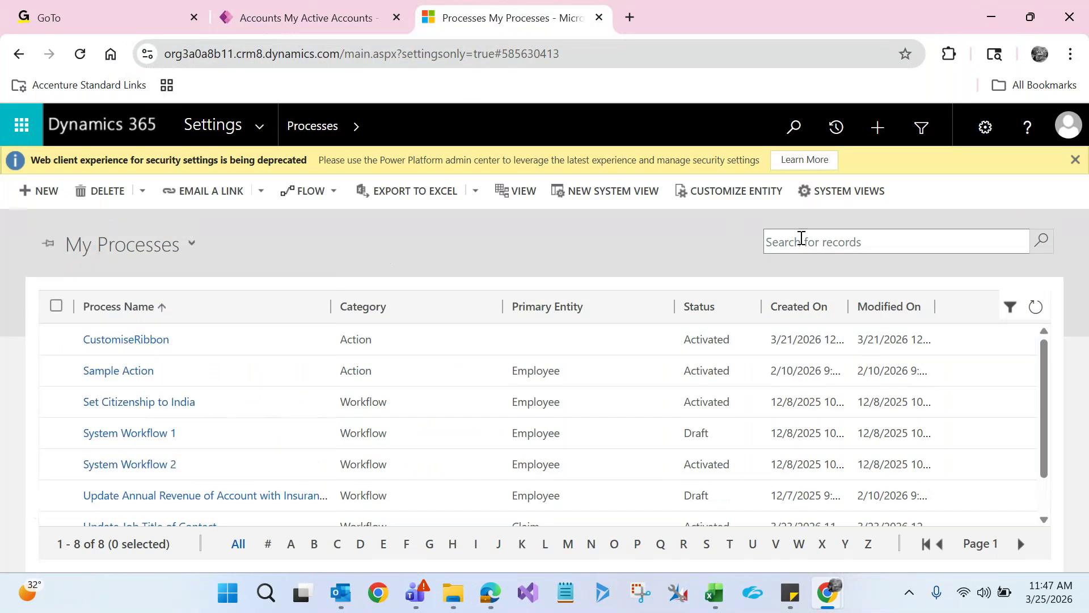
Search the processes for 'job', then refine the search to '*job'
{"action": "left_click", "coordinate": [814, 234]}
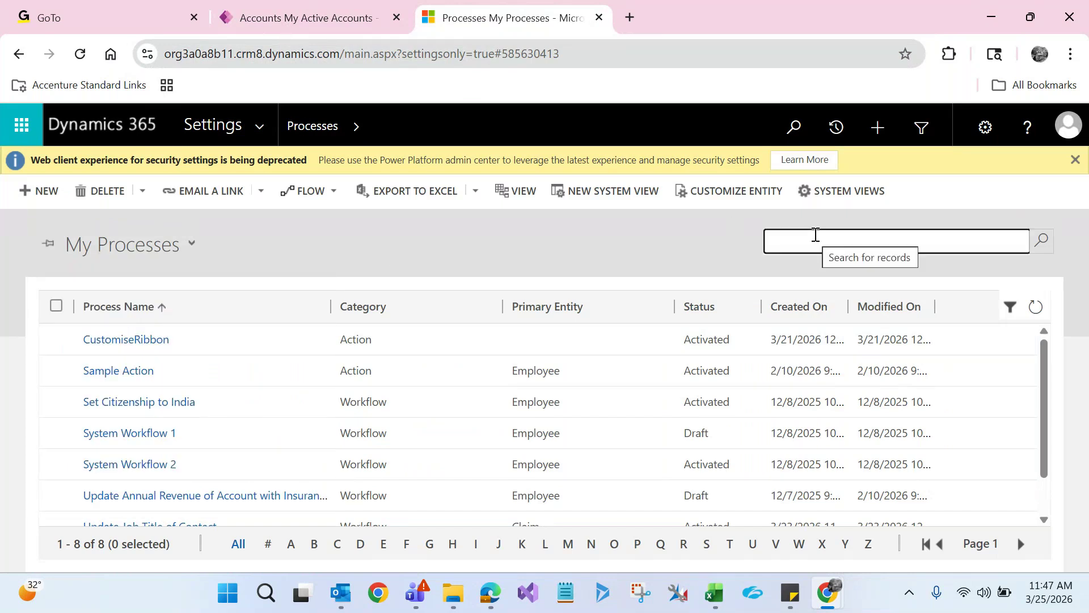
{"action": "type", "text": "job"}
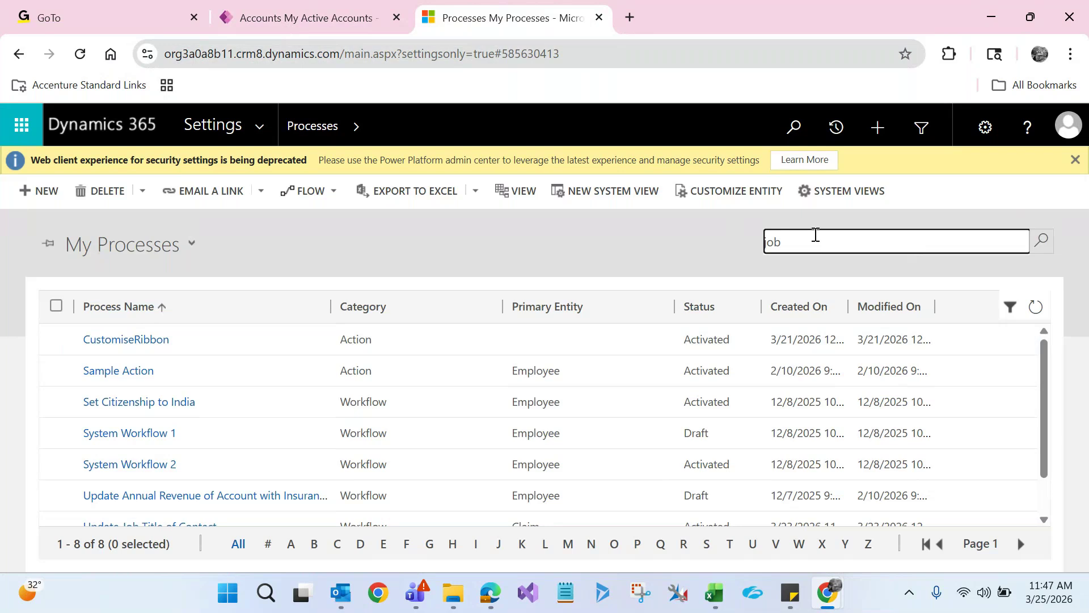
{"action": "key", "text": "Return"}
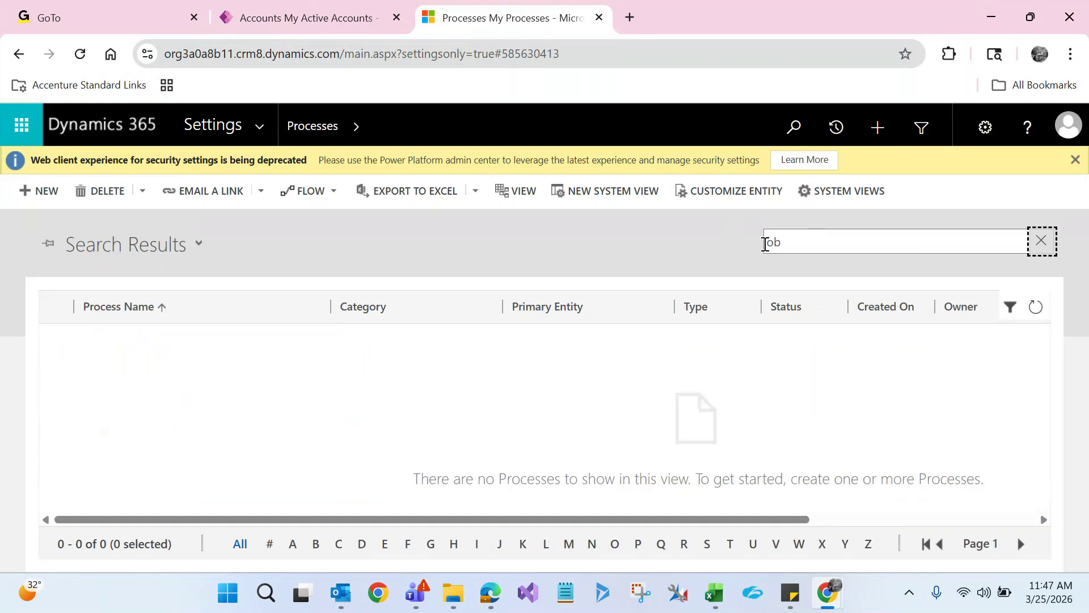
{"action": "left_click", "coordinate": [766, 243]}
{"action": "type", "text": "*"}
{"action": "key", "text": "Return"}
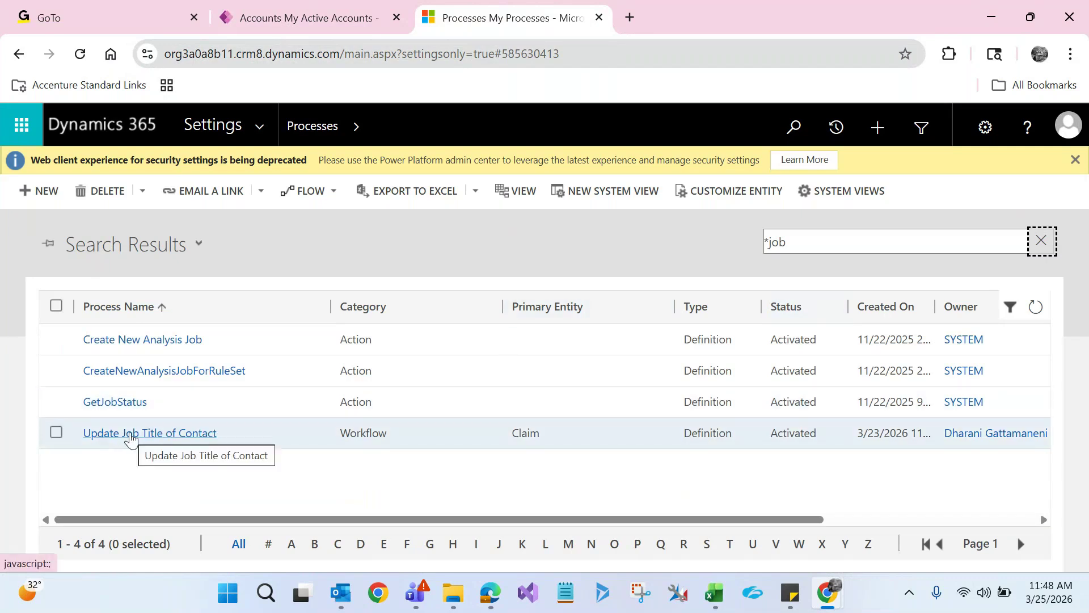
Open the Update Job Title of Contact workflow maximized and review its process properties
{"action": "left_click", "coordinate": [131, 437]}
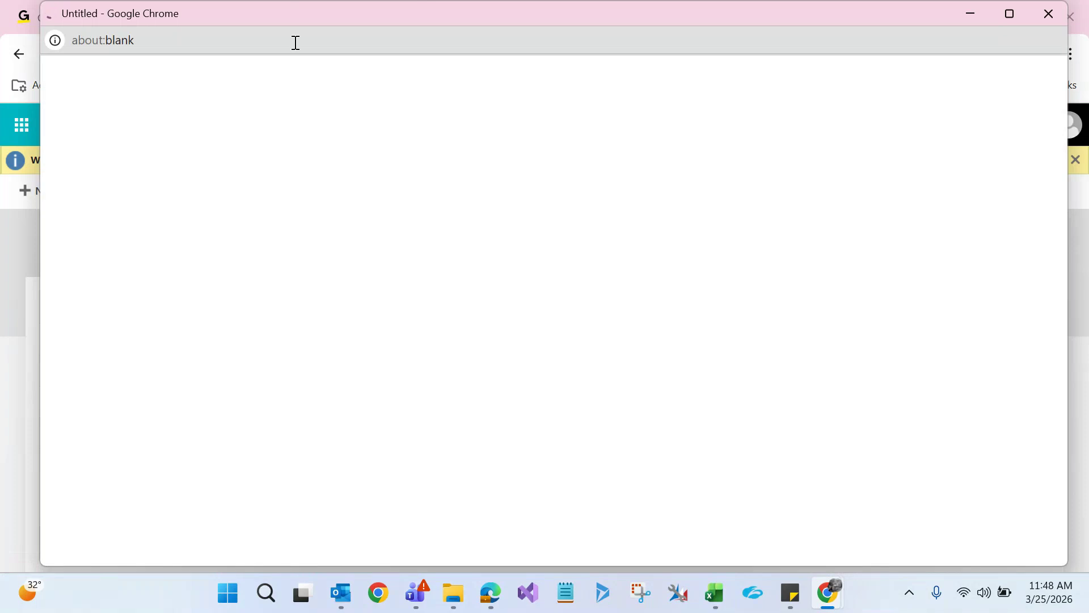
{"action": "double_click", "coordinate": [321, 17]}
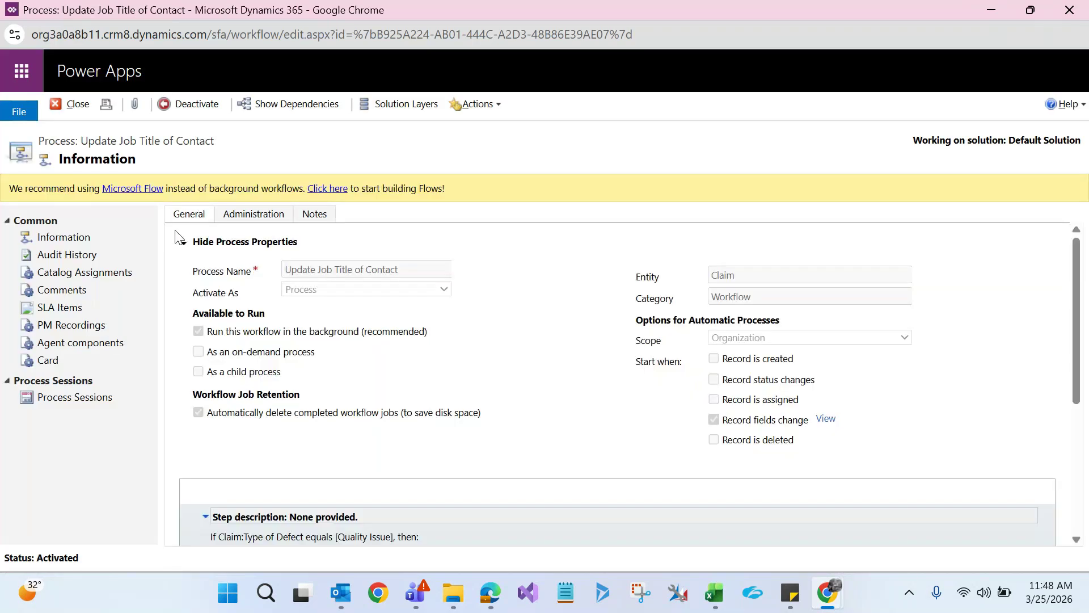
{"action": "left_click", "coordinate": [182, 242]}
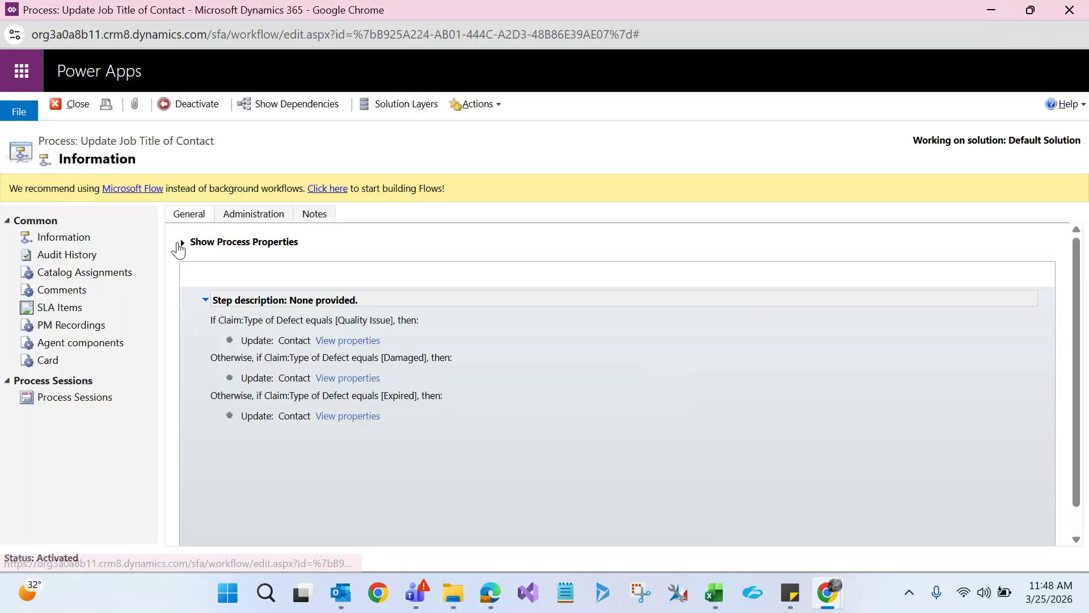
{"action": "left_click", "coordinate": [245, 244]}
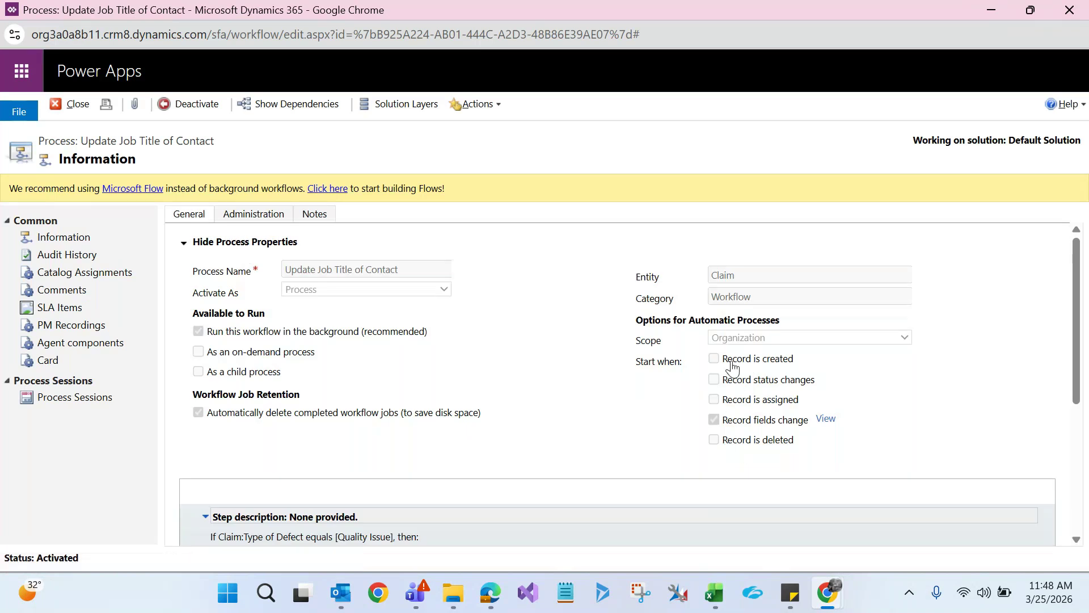
Deactivate the workflow and confirm, returning it to Draft
{"action": "left_click_drag", "start_coordinate": [1072, 338], "coordinate": [1078, 417]}
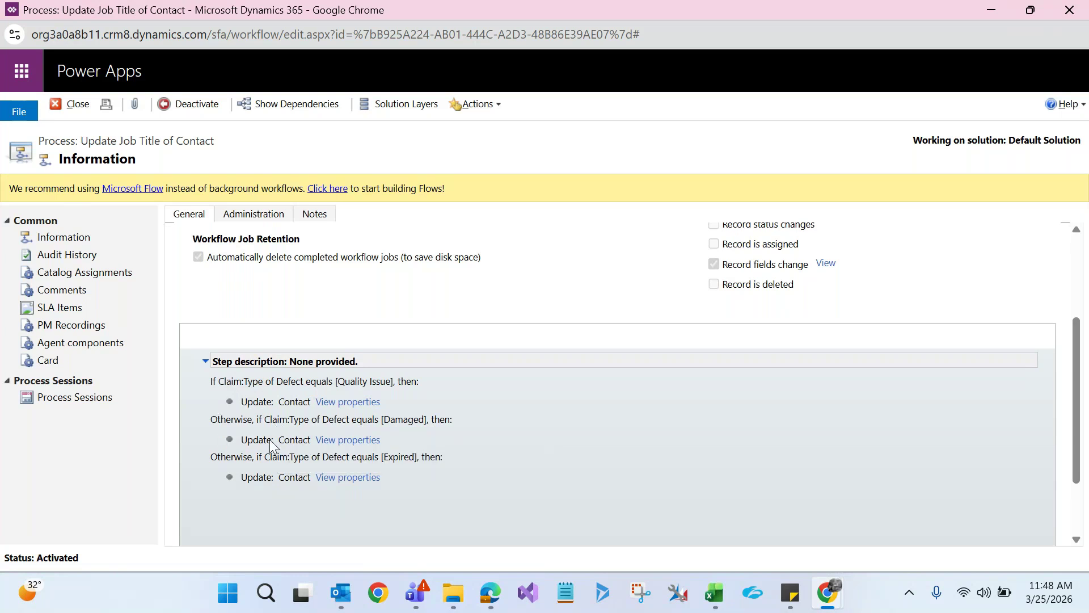
{"action": "left_click", "coordinate": [189, 104]}
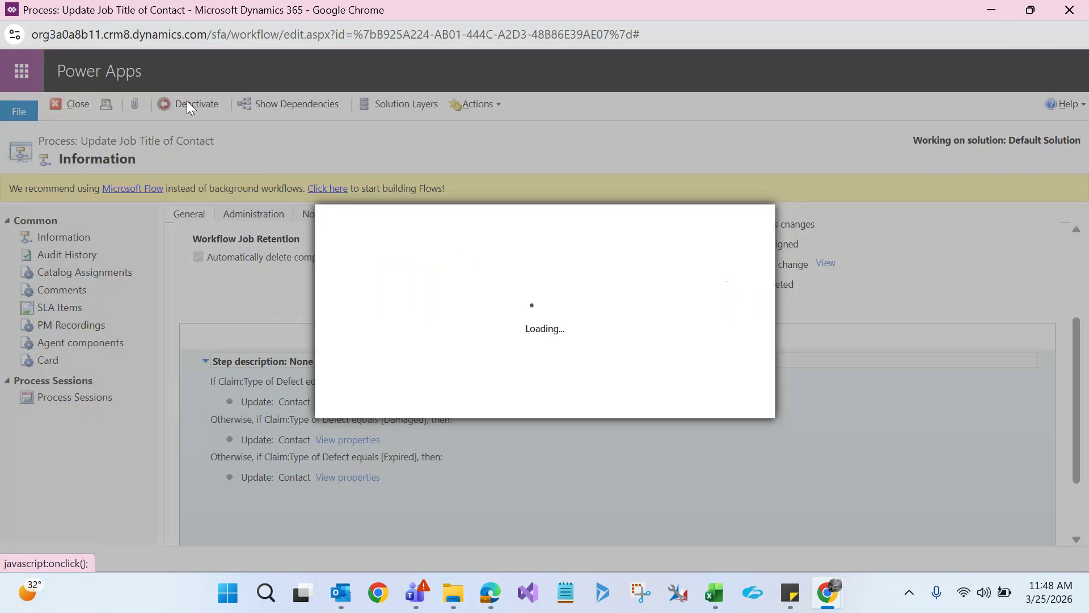
{"action": "left_click", "coordinate": [653, 399]}
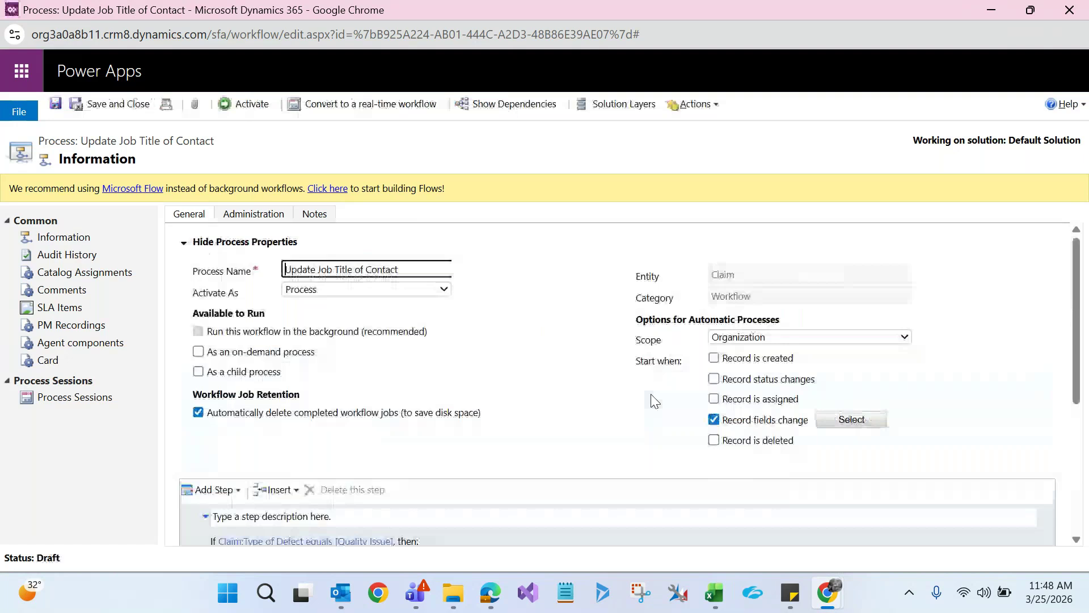
Add a Wait Condition step after the defect-type branches and open its condition setup
{"action": "left_click", "coordinate": [183, 243]}
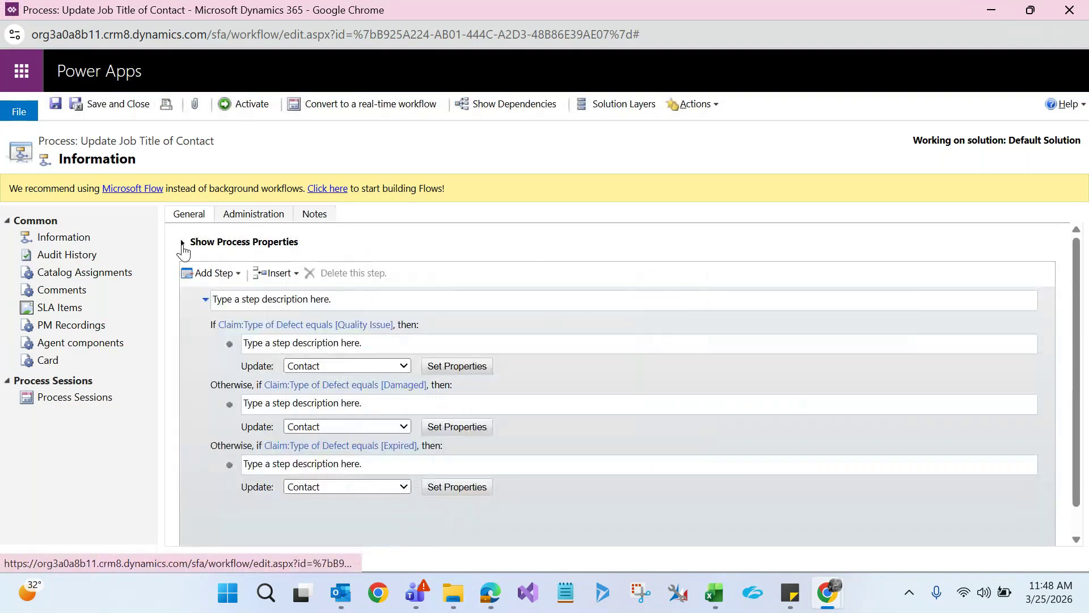
{"action": "left_click", "coordinate": [227, 275]}
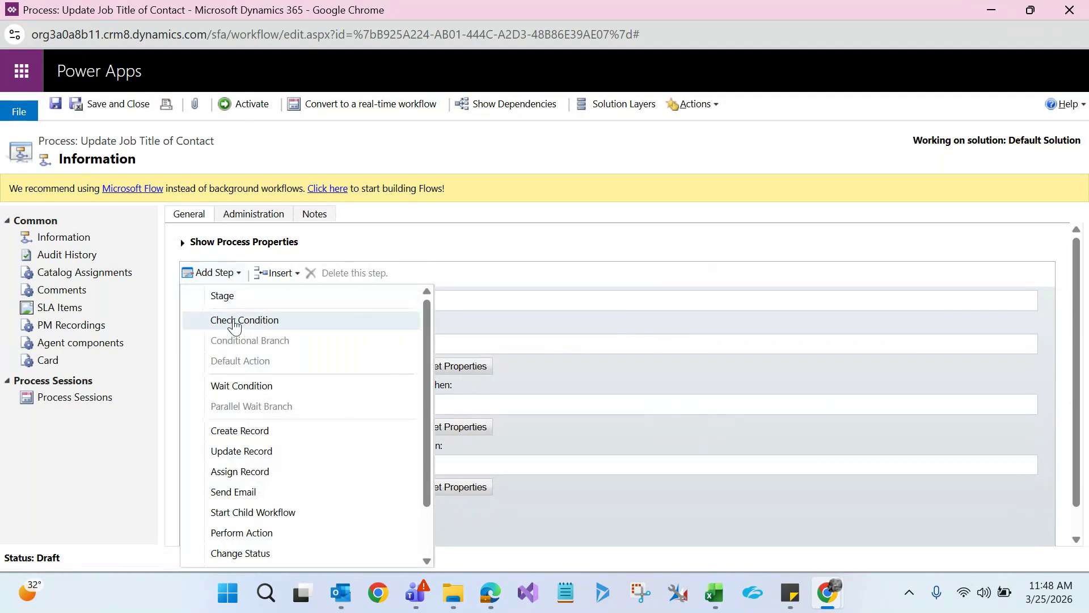
{"action": "left_click", "coordinate": [520, 288]}
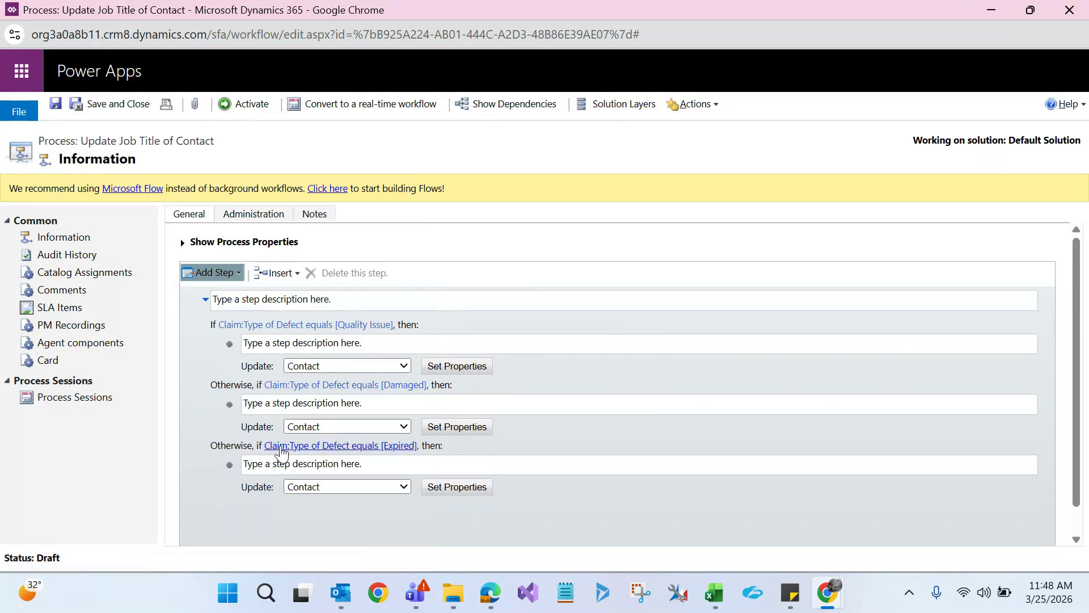
{"action": "left_click", "coordinate": [233, 278]}
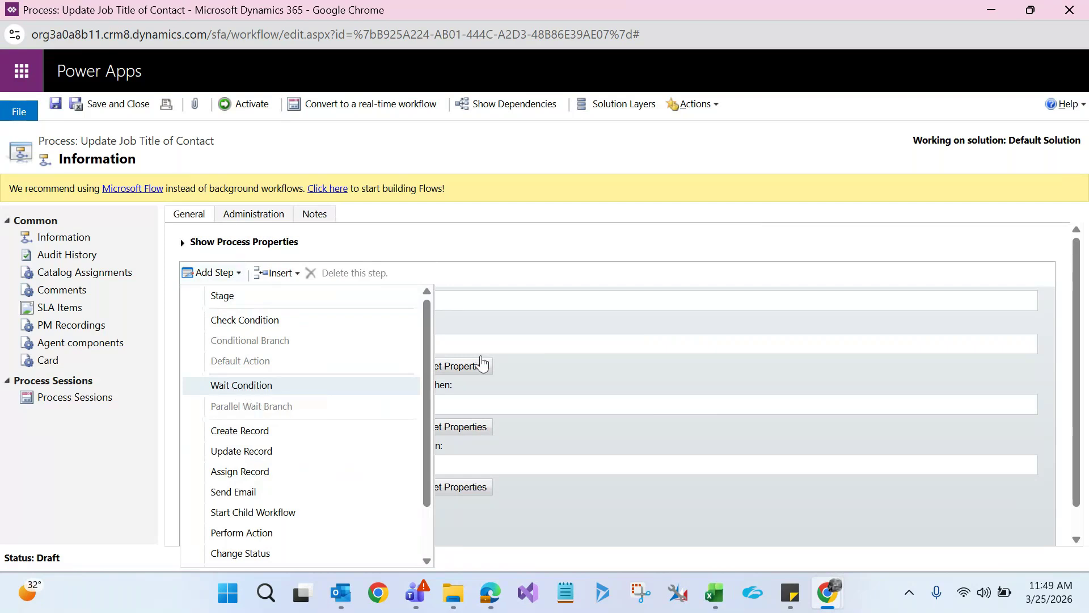
{"action": "left_click", "coordinate": [556, 362]}
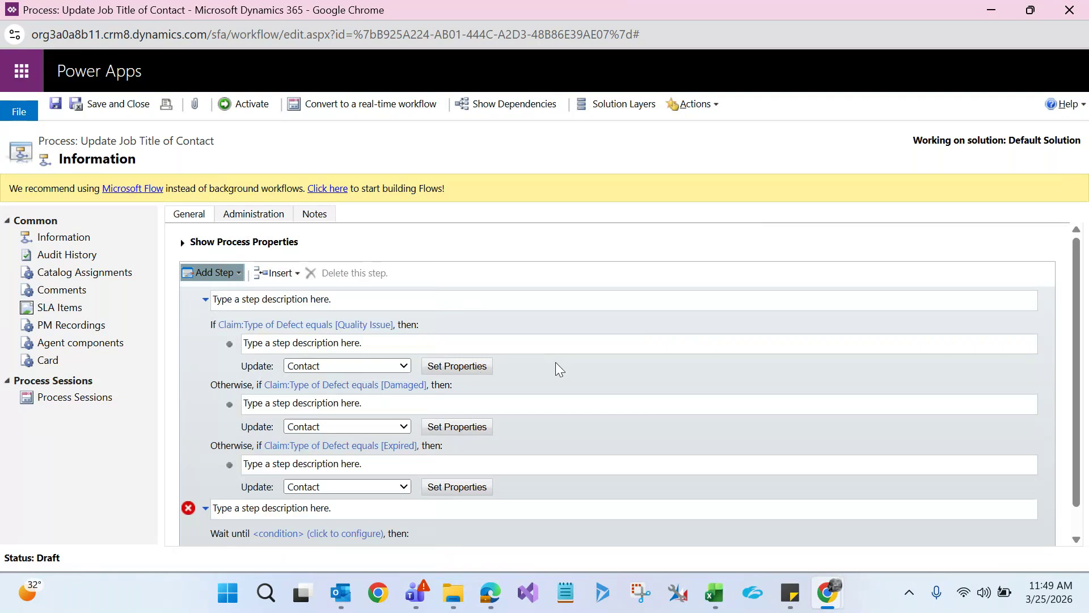
{"action": "left_click_drag", "start_coordinate": [1077, 370], "coordinate": [1065, 452]}
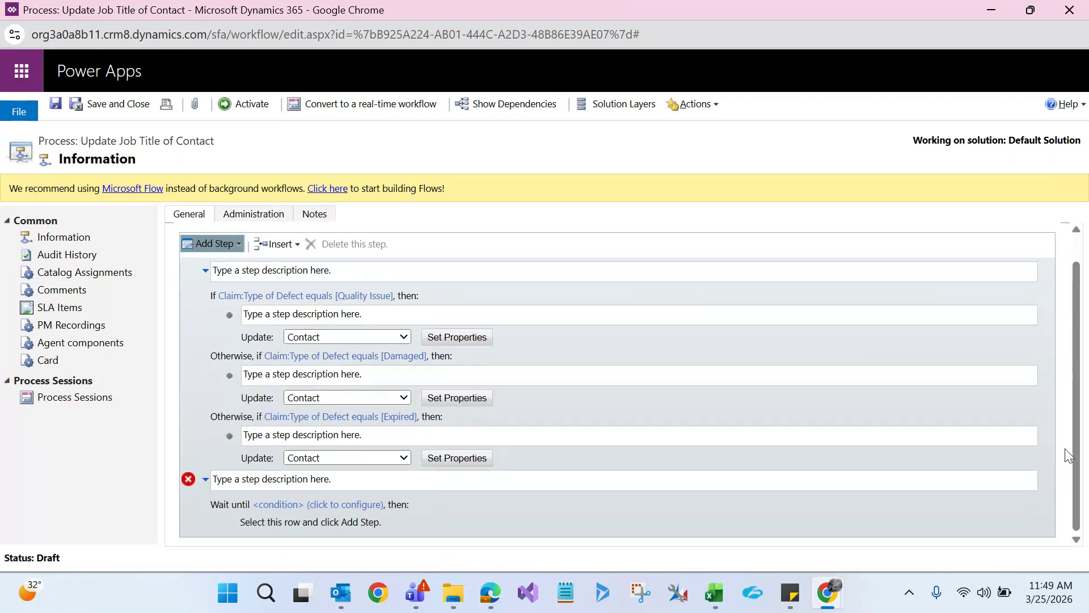
{"action": "left_click", "coordinate": [316, 505]}
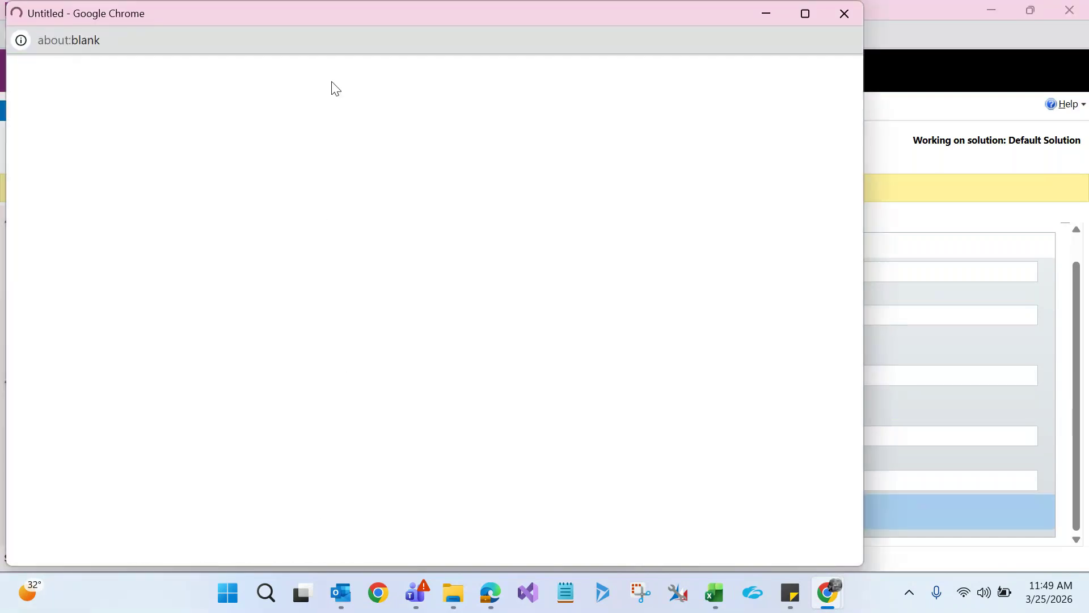
Set the wait condition to Claim's Type of Defect Equals
{"action": "double_click", "coordinate": [359, 9]}
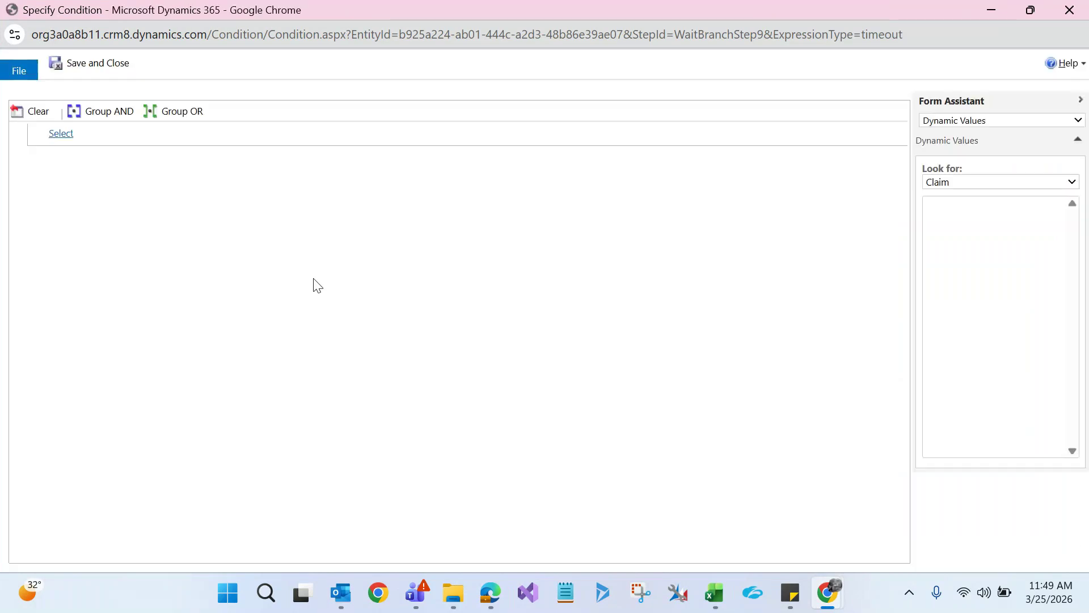
{"action": "left_click", "coordinate": [74, 135]}
{"action": "left_click", "coordinate": [83, 168]}
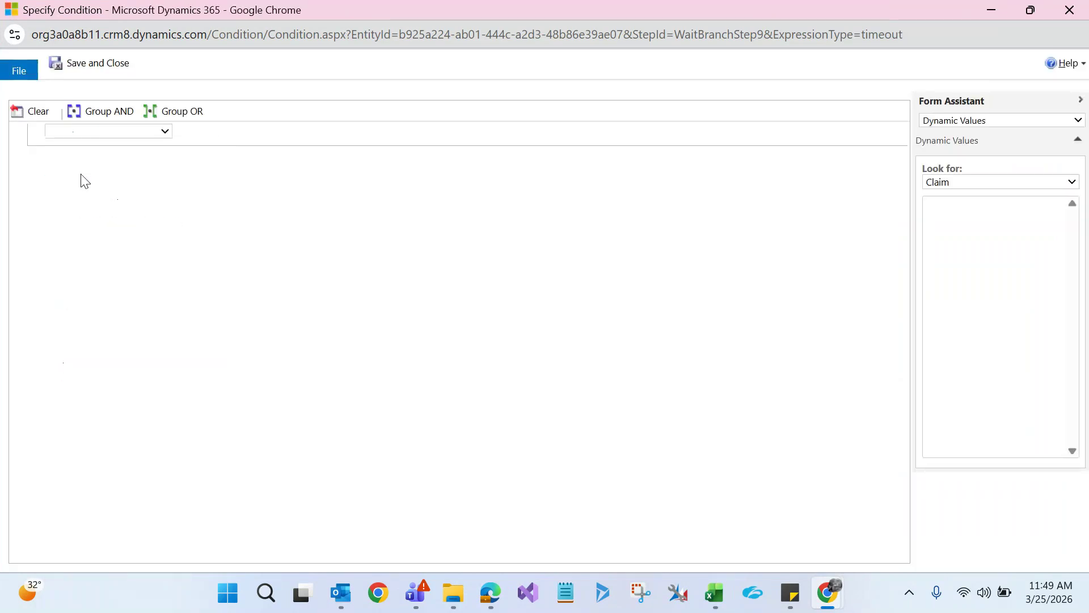
{"action": "left_click", "coordinate": [205, 133]}
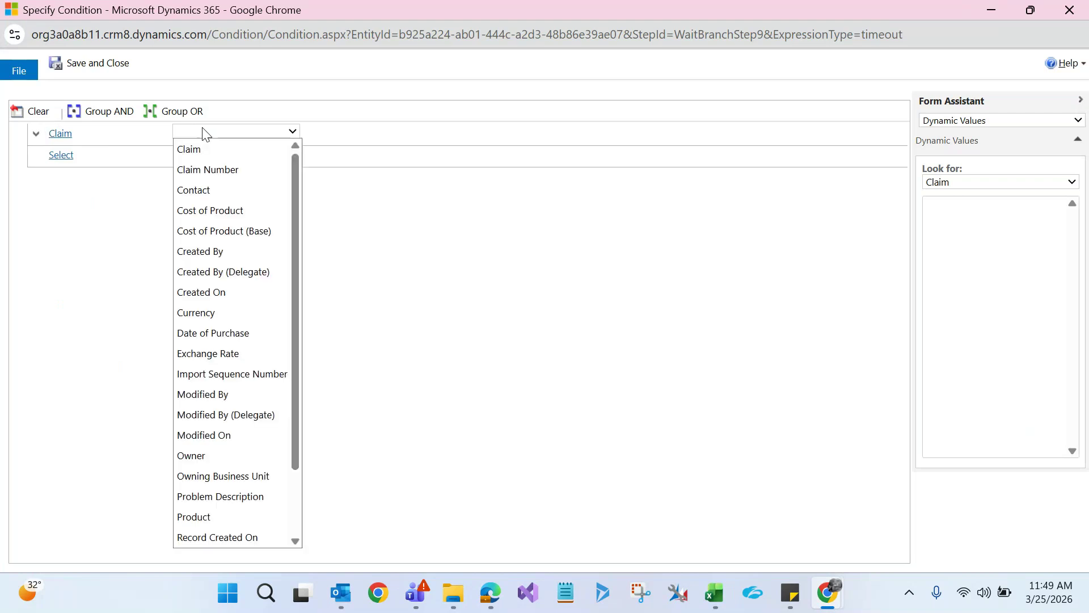
{"action": "key", "text": "t"}
{"action": "key", "text": "Return"}
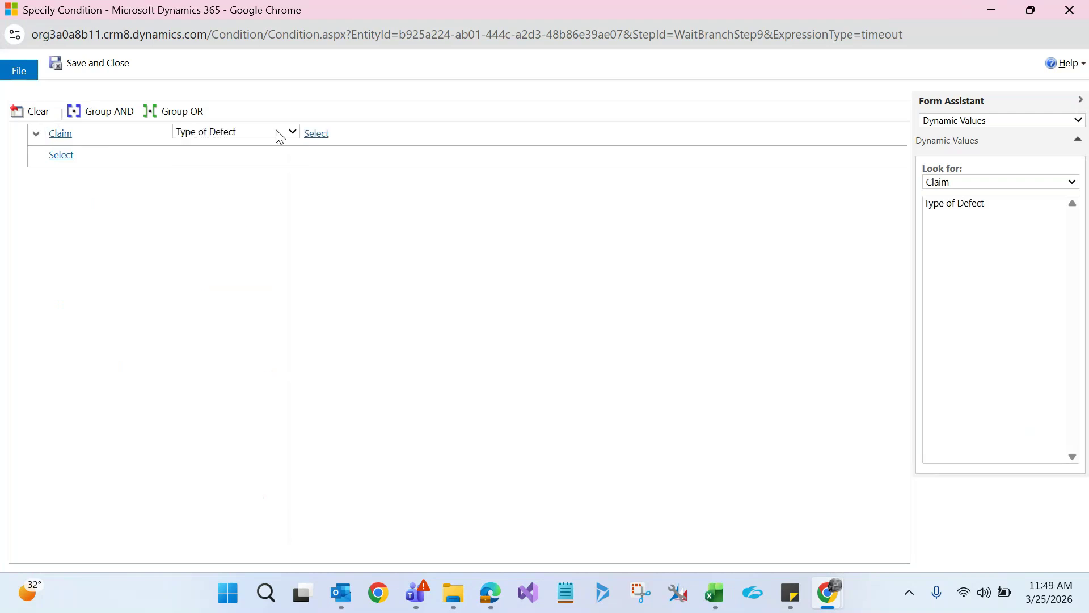
{"action": "left_click", "coordinate": [341, 132]}
{"action": "left_click", "coordinate": [338, 148]}
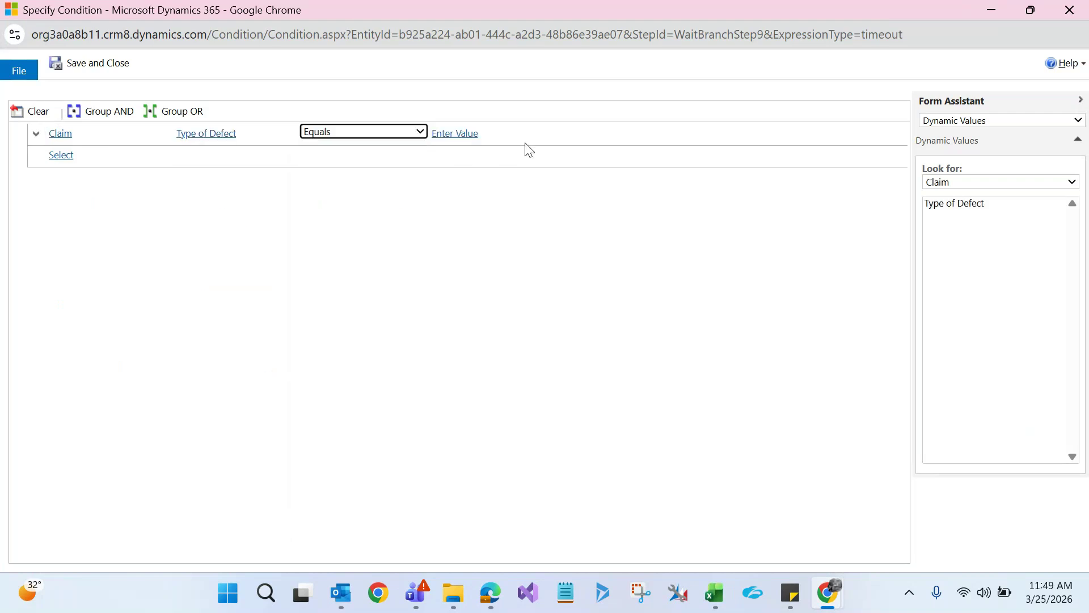
Choose Damaged as the condition value and save and close the condition
{"action": "left_click", "coordinate": [543, 136]}
{"action": "double_click", "coordinate": [408, 295]}
{"action": "left_click", "coordinate": [625, 435]}
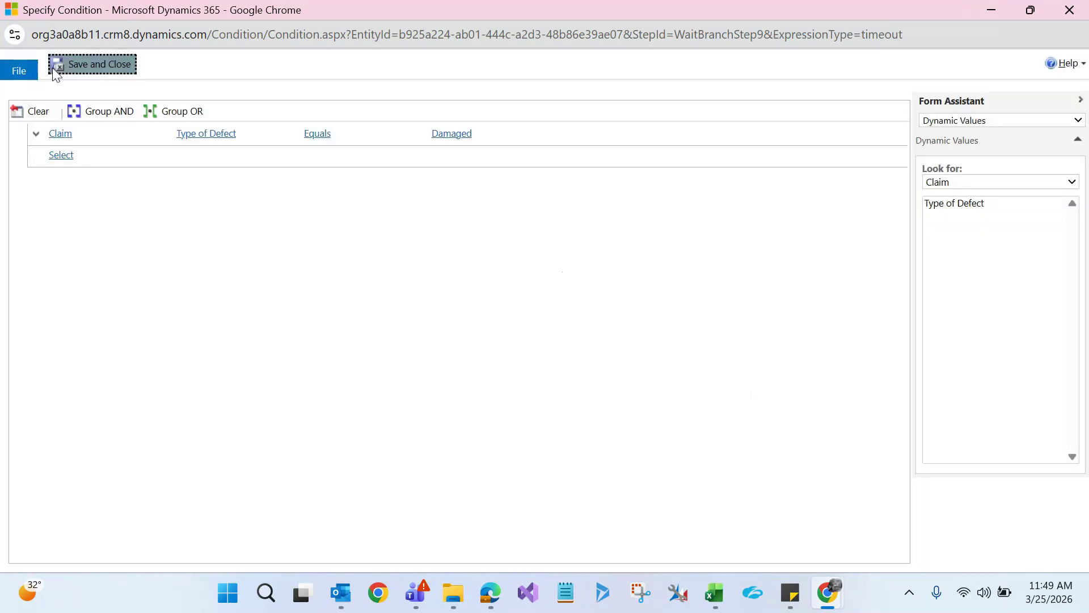
{"action": "left_click", "coordinate": [67, 66]}
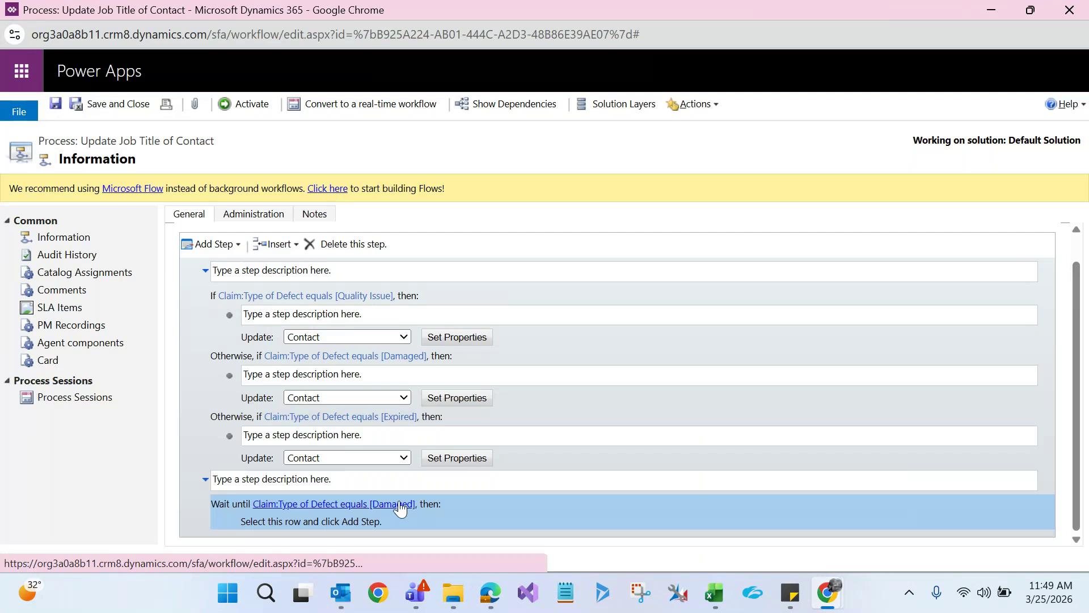
{"action": "left_click", "coordinate": [252, 522]}
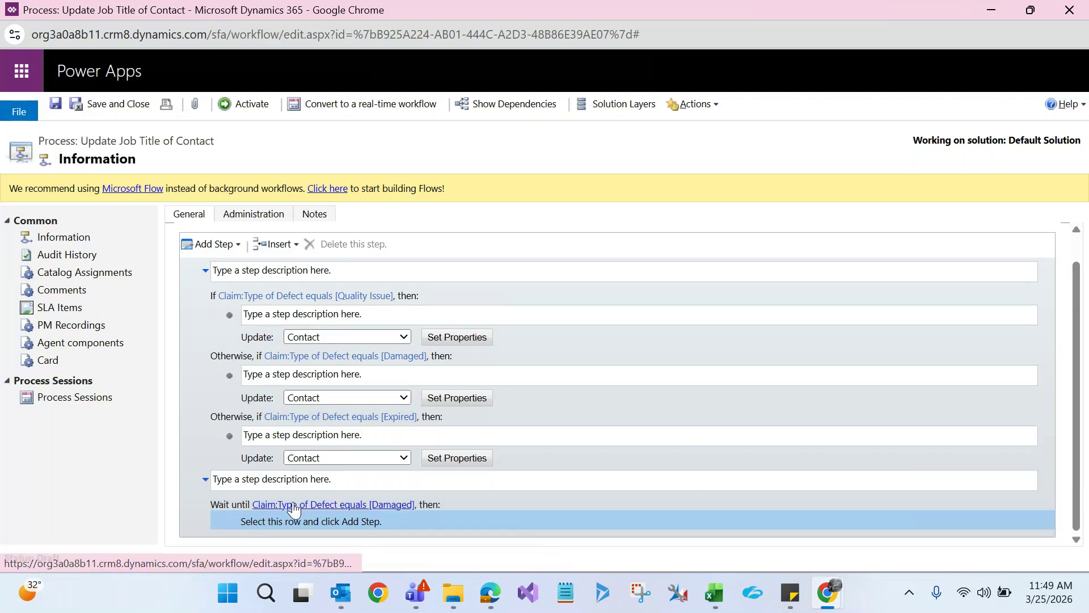
{"action": "mouse_move", "coordinate": [828, 592]}
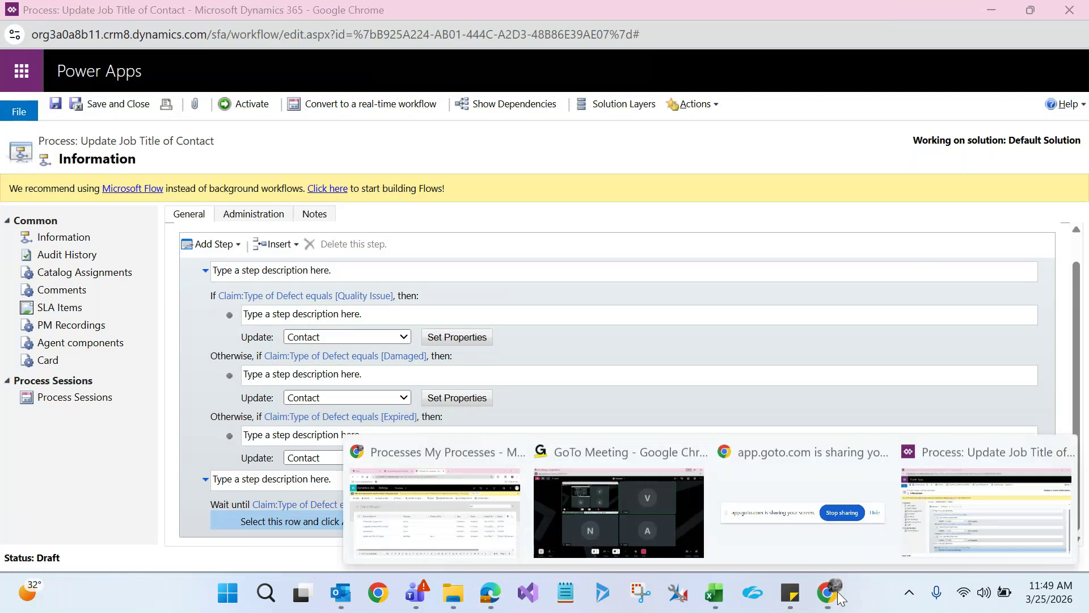
{"action": "left_click", "coordinate": [503, 519]}
{"action": "left_click", "coordinate": [307, 18]}
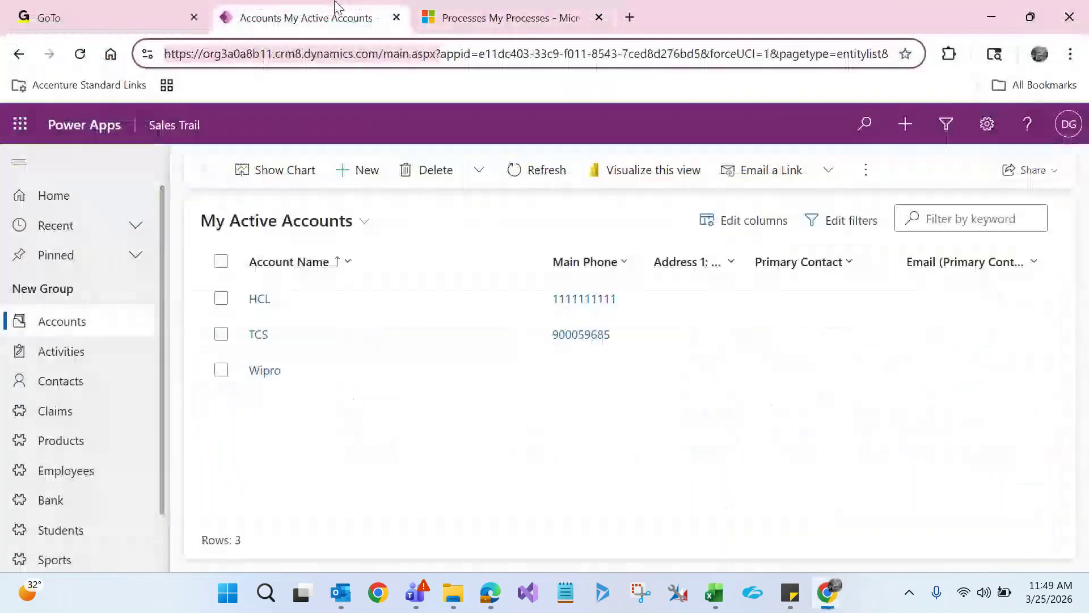
{"action": "left_click", "coordinate": [261, 307]}
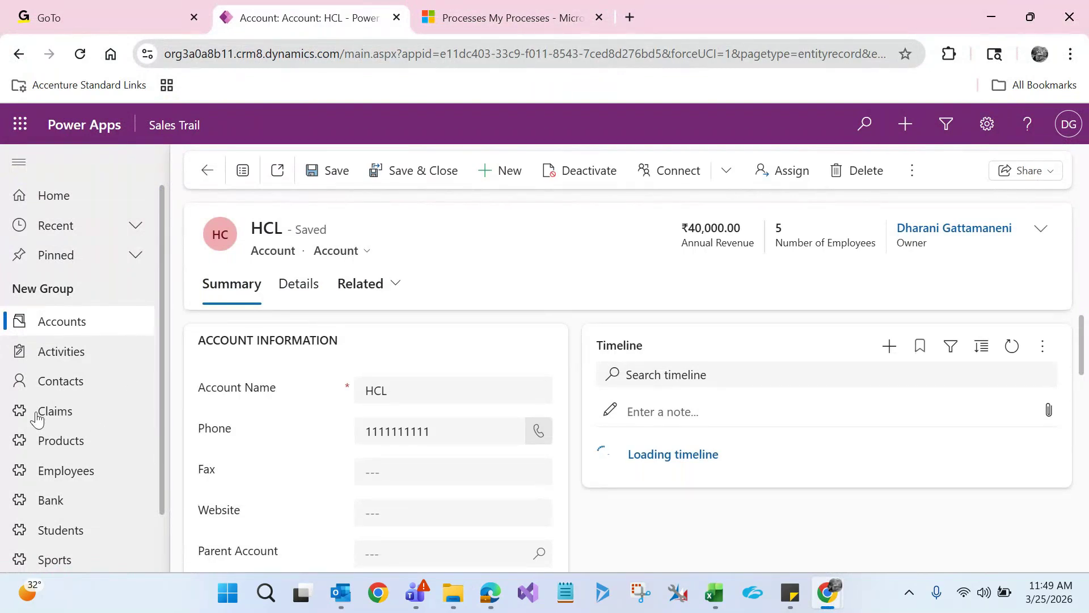
{"action": "double_click", "coordinate": [34, 418]}
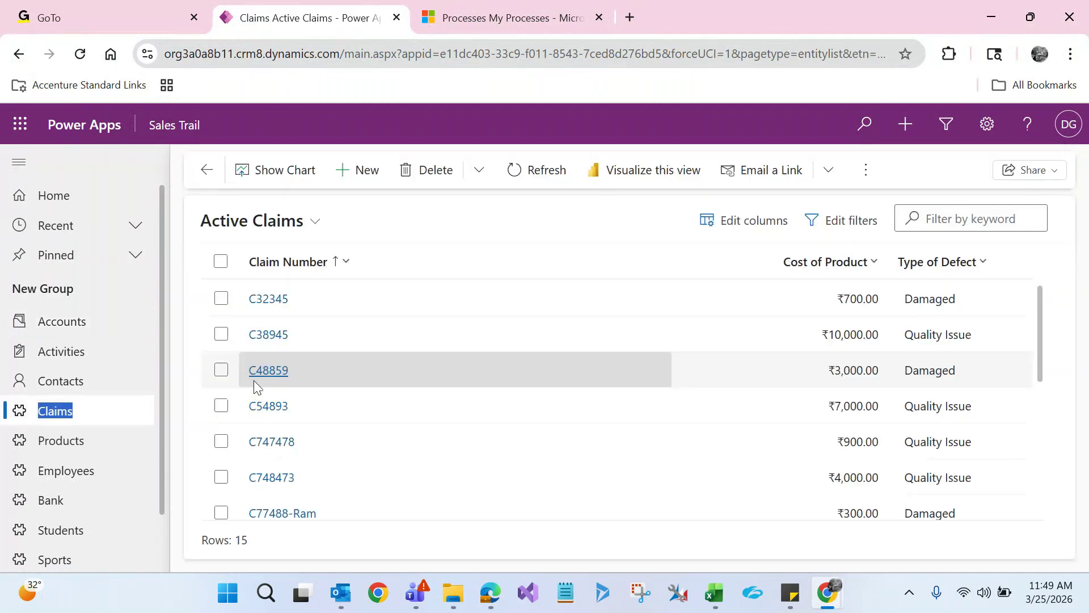
{"action": "left_click", "coordinate": [269, 374]}
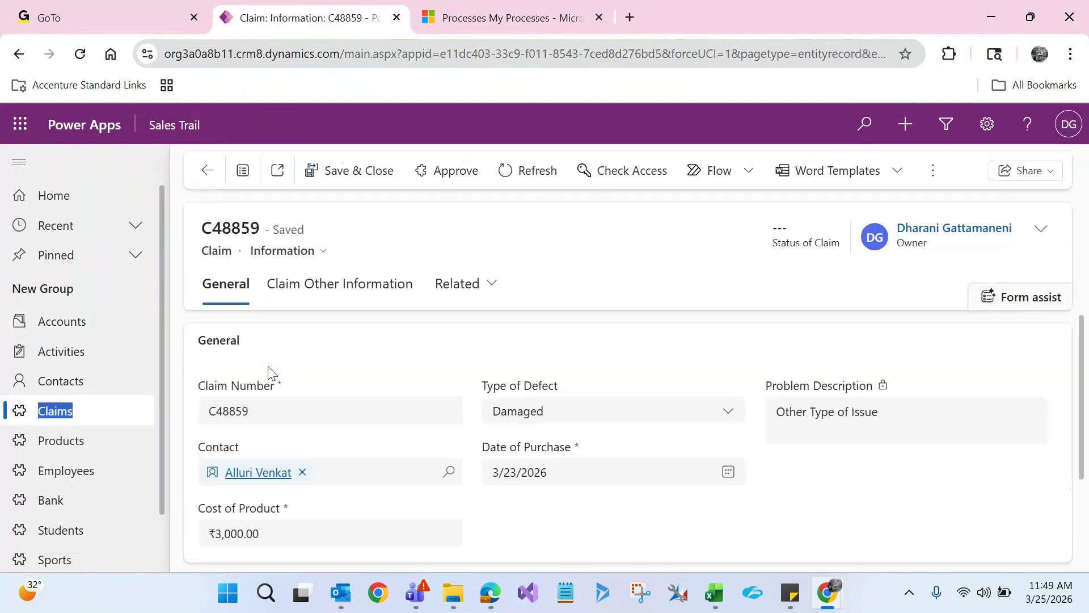
{"action": "key", "text": "alt+Tab"}
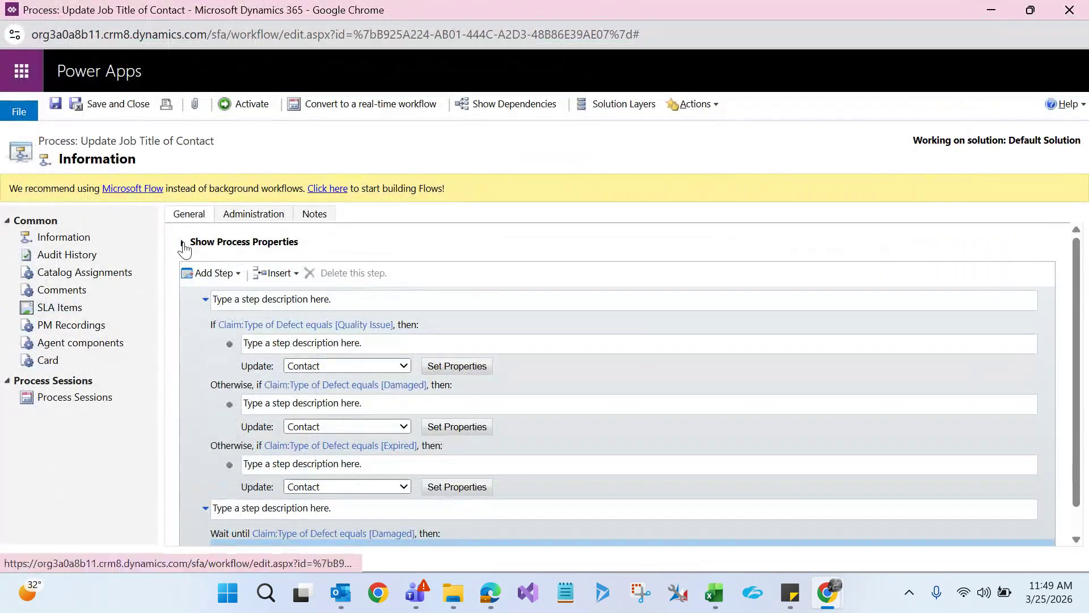
Review the process properties and the fields that trigger 'Record fields change', without changes
{"action": "left_click", "coordinate": [184, 245]}
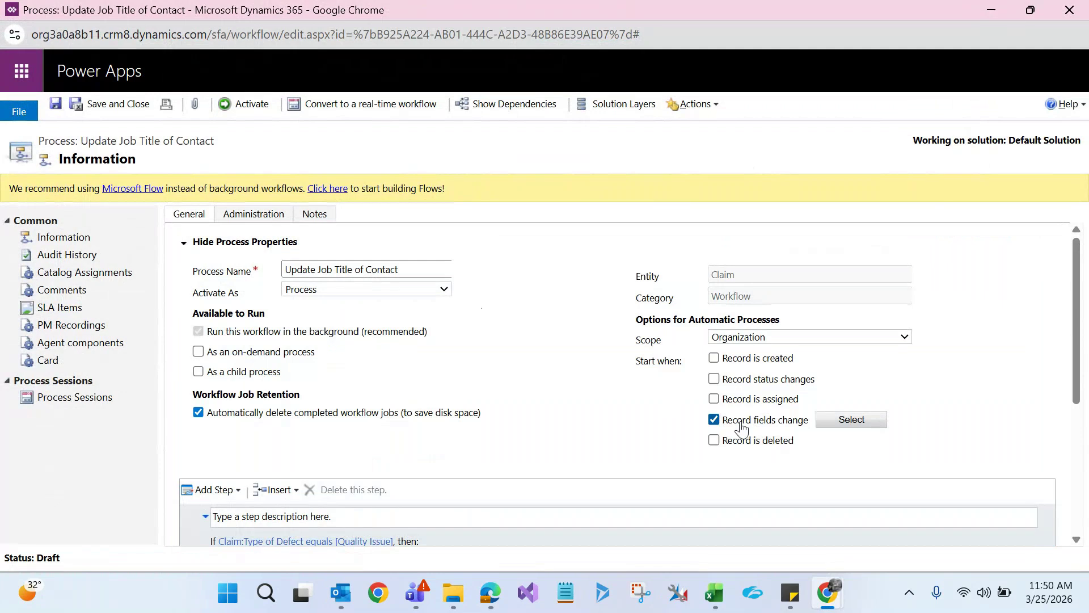
{"action": "left_click", "coordinate": [829, 421]}
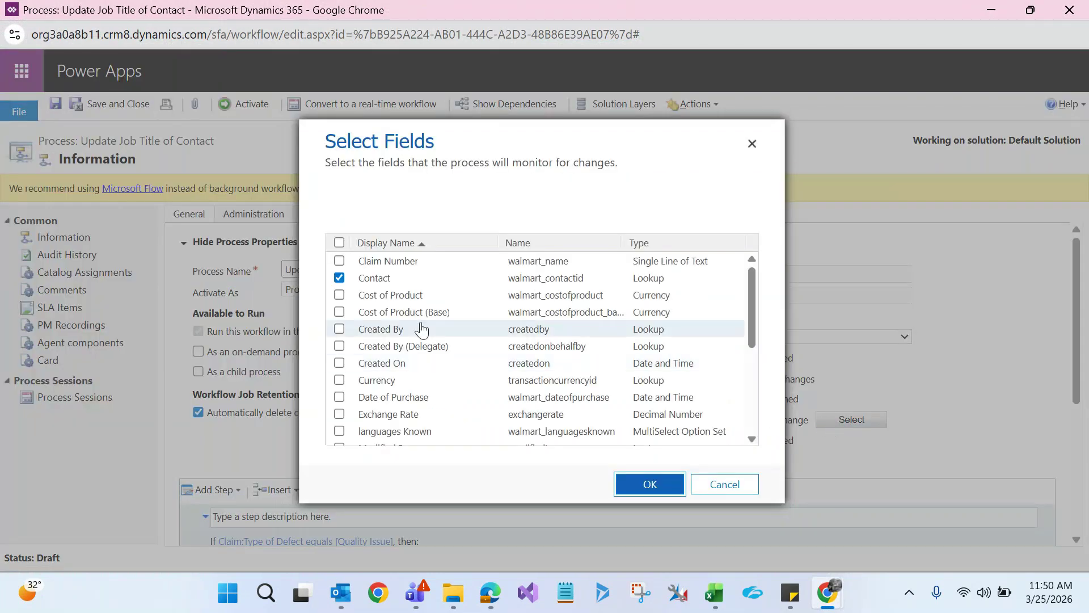
{"action": "left_click", "coordinate": [734, 491]}
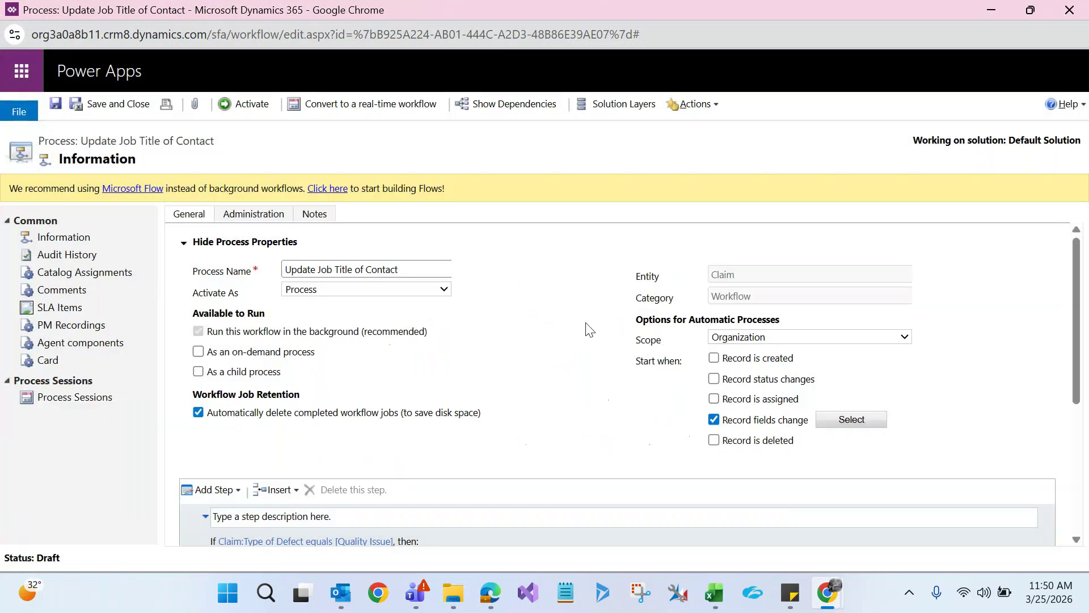
On claim C48859, replace the current contact with a different one
{"action": "left_click", "coordinate": [184, 243]}
{"action": "key", "text": "alt+Tab"}
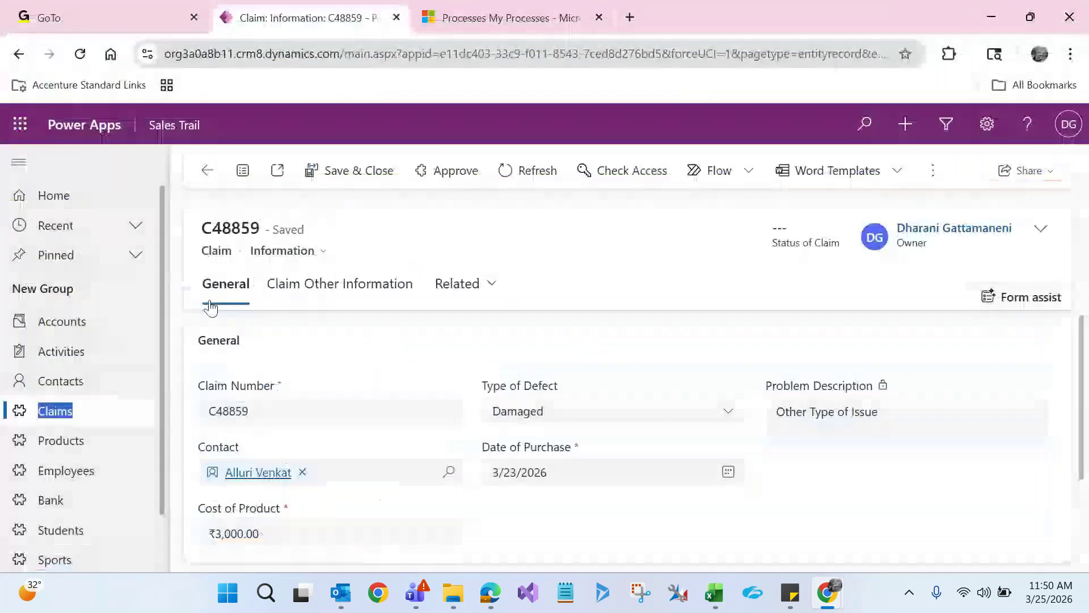
{"action": "left_click", "coordinate": [301, 477]}
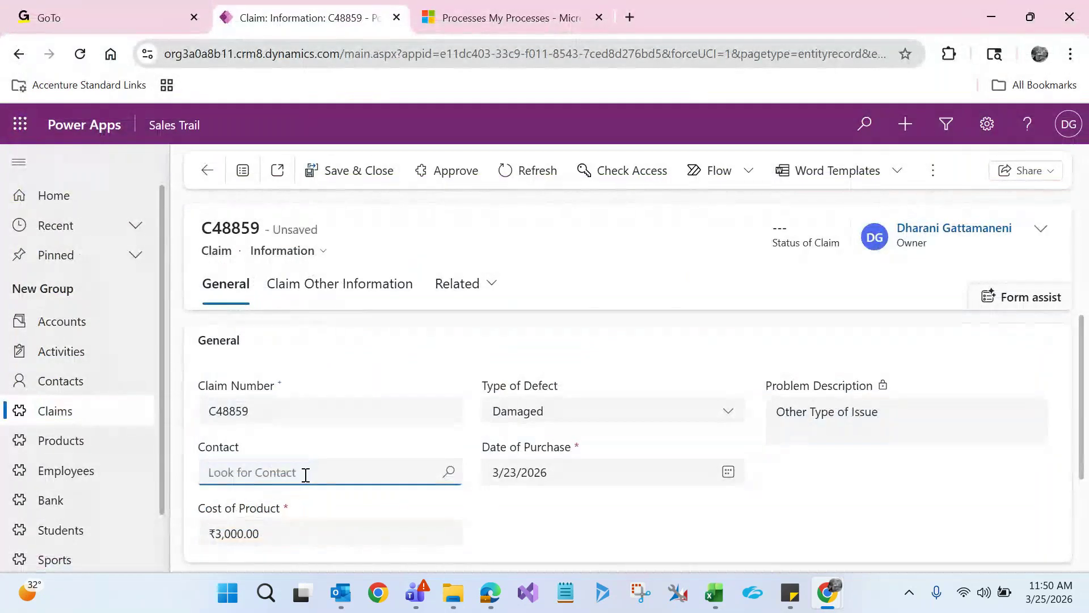
{"action": "left_click", "coordinate": [305, 474]}
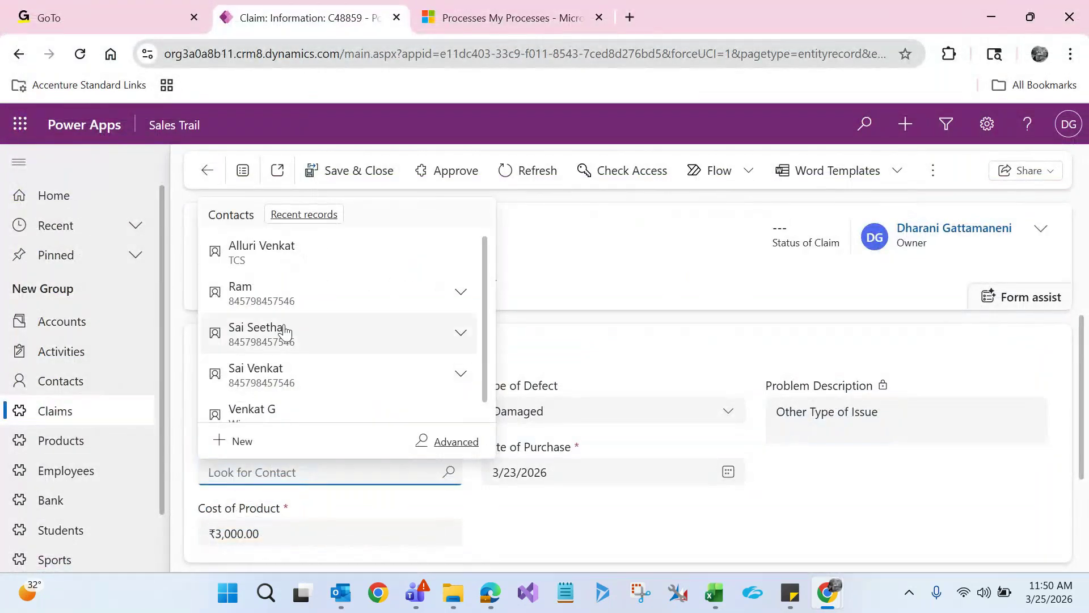
{"action": "left_click", "coordinate": [280, 298]}
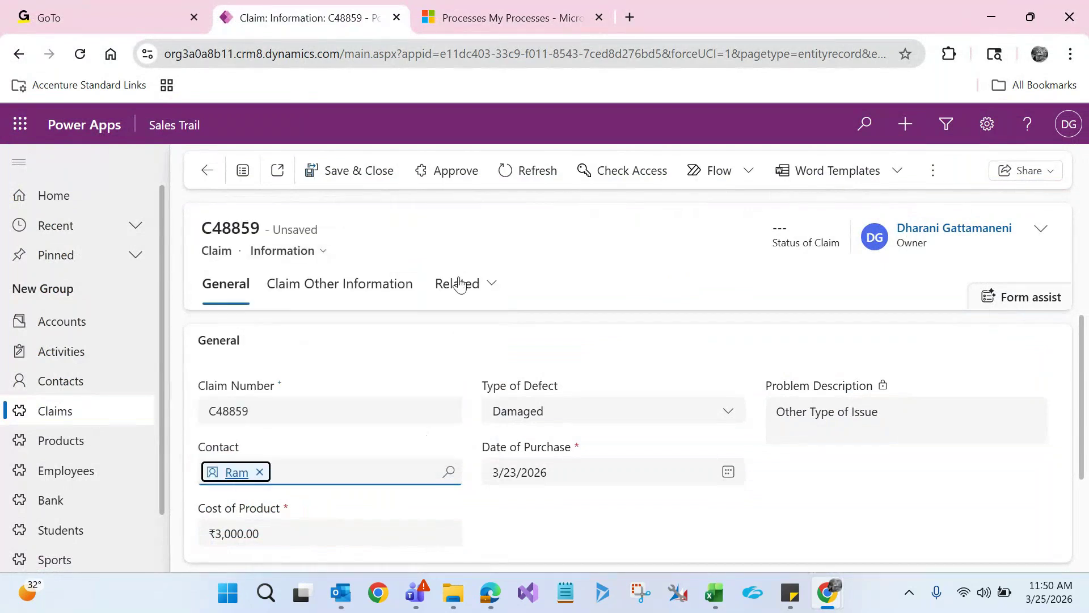
Set the claim's Type of Defect to Quality Issue and save and close it
{"action": "left_click", "coordinate": [528, 419]}
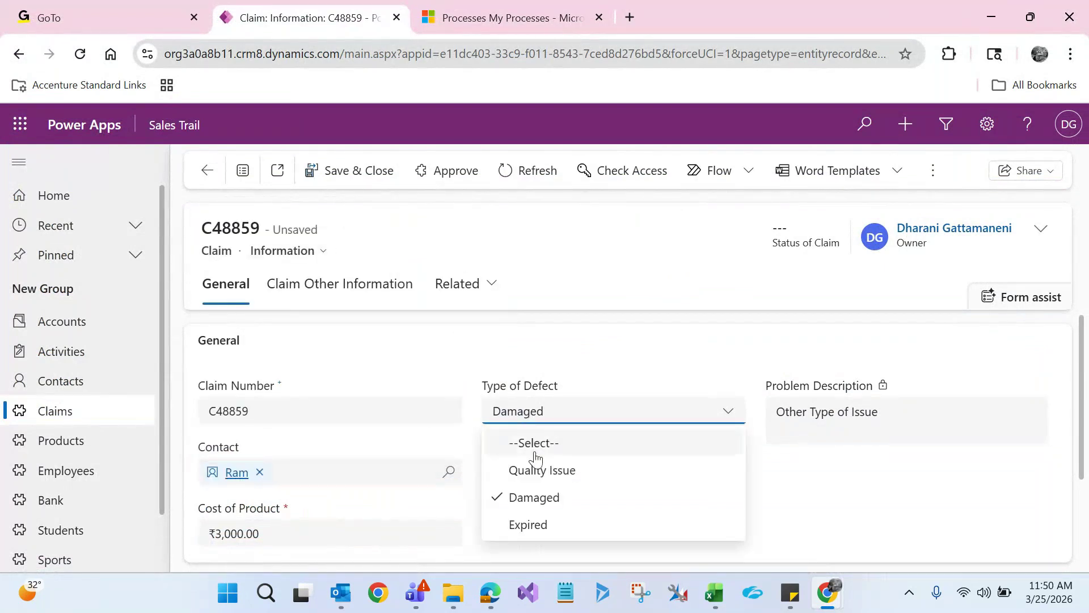
{"action": "left_click", "coordinate": [539, 467]}
{"action": "left_click", "coordinate": [571, 266]}
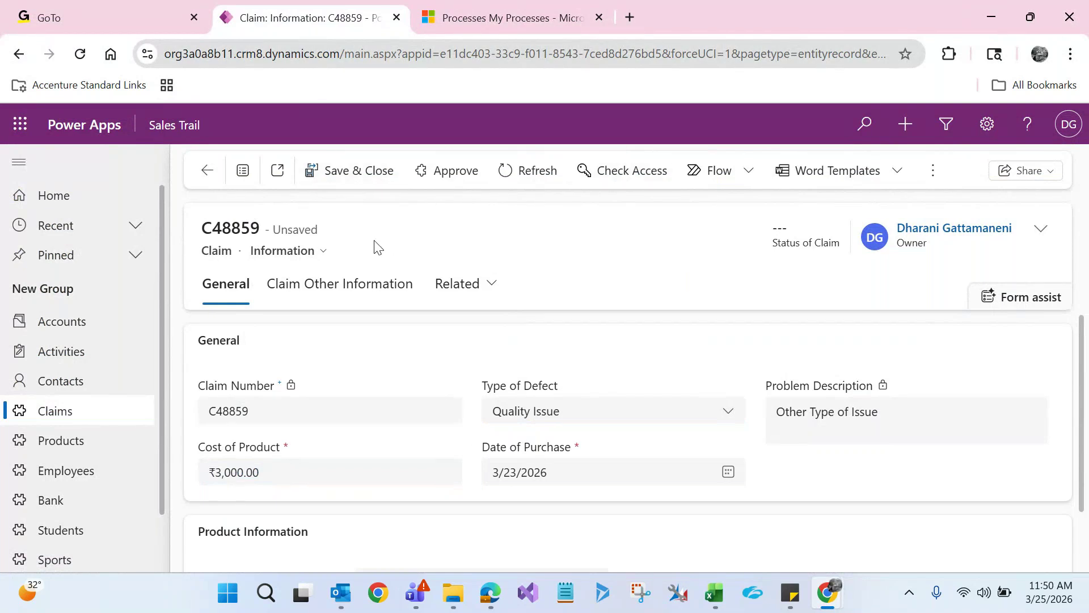
{"action": "left_click", "coordinate": [358, 173]}
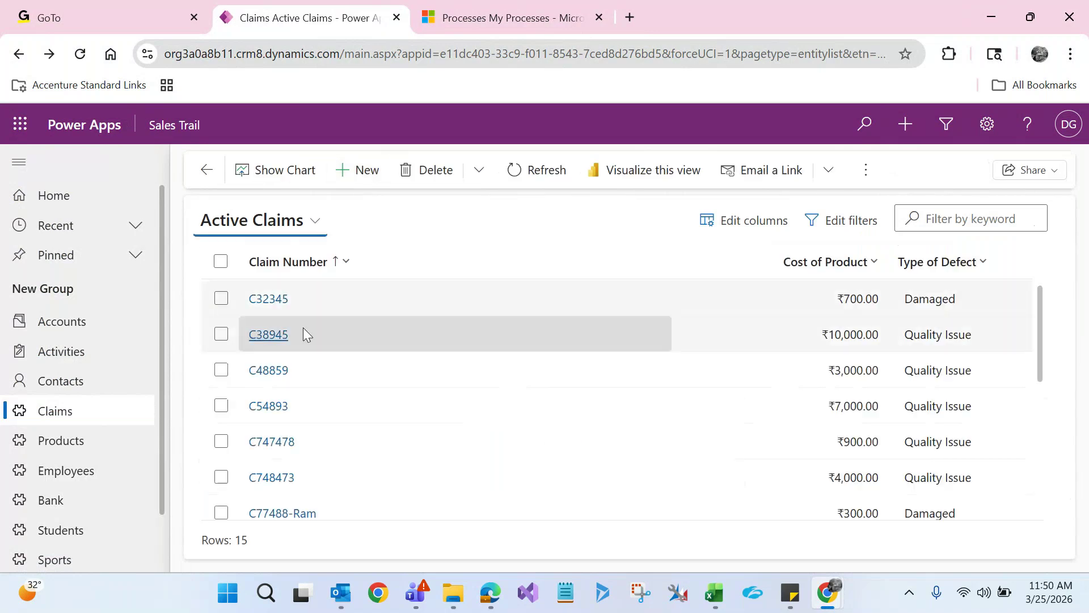
Open claim C54893 and compare it with the workflow editor
{"action": "left_click", "coordinate": [268, 406]}
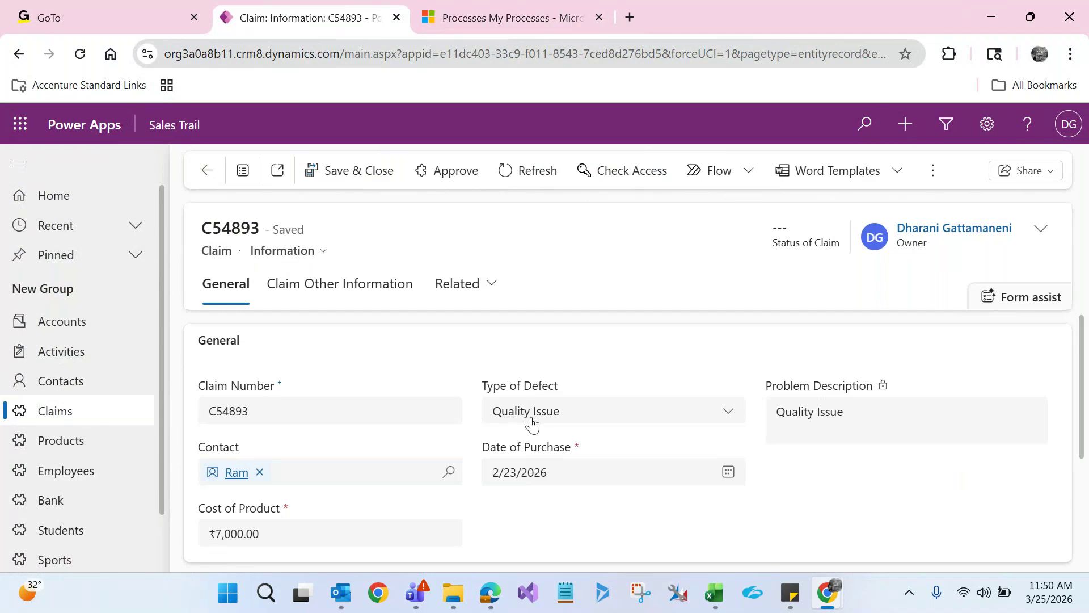
{"action": "key", "text": "alt+Tab"}
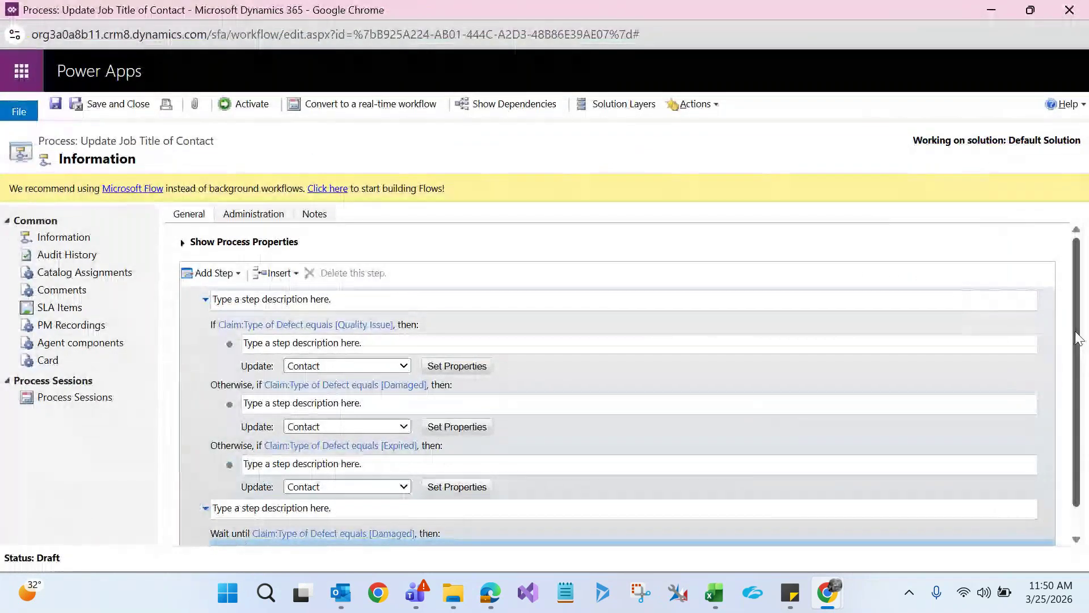
{"action": "scroll", "coordinate": [1078, 339], "scroll_direction": "down", "scroll_amount": 1}
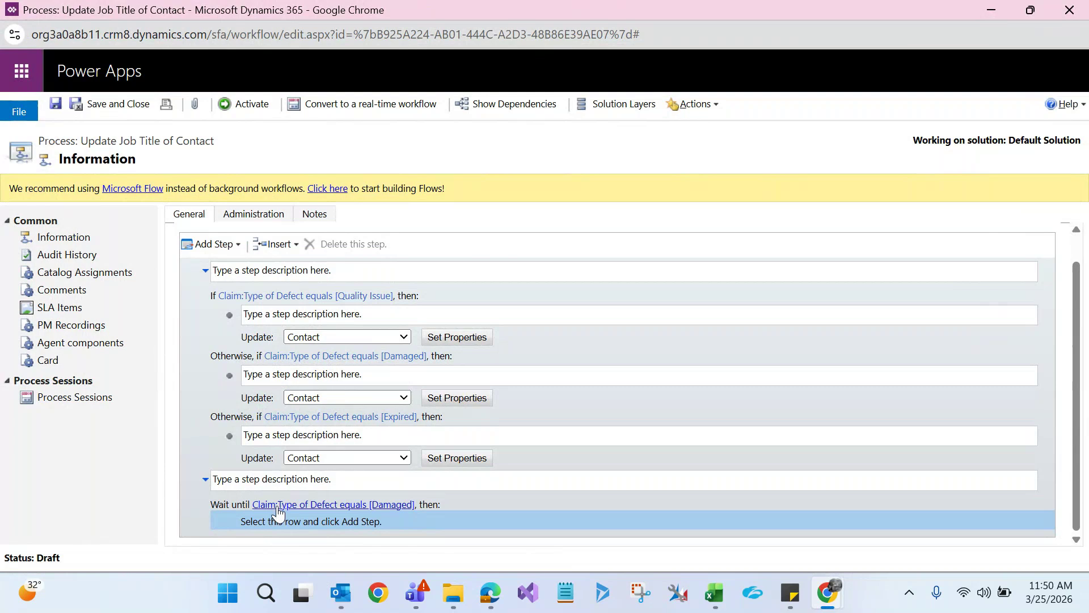
{"action": "key", "text": "alt+Tab"}
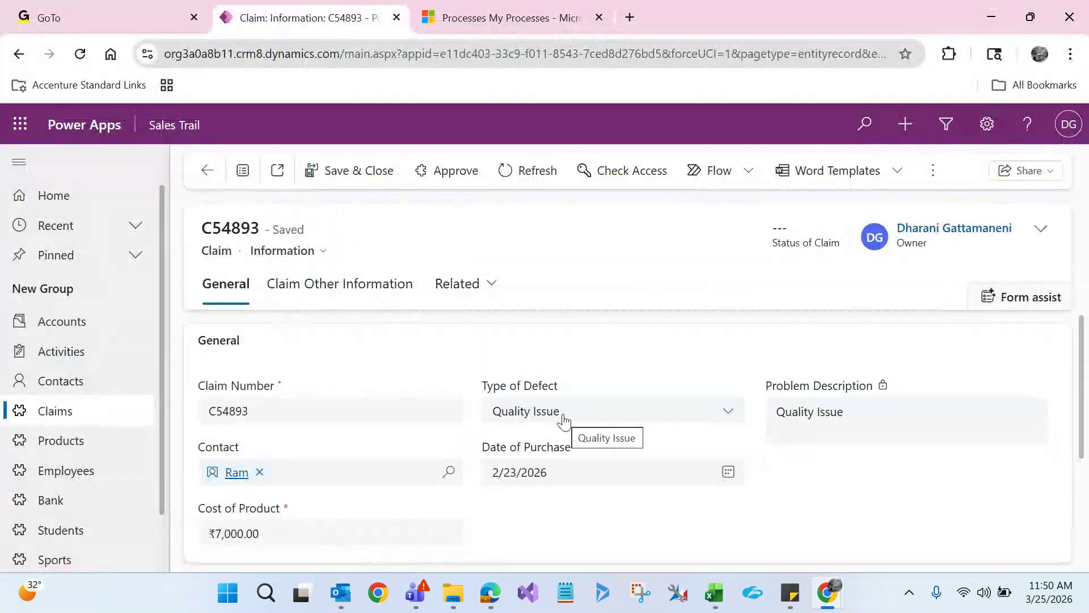
{"action": "key", "text": "alt+Tab"}
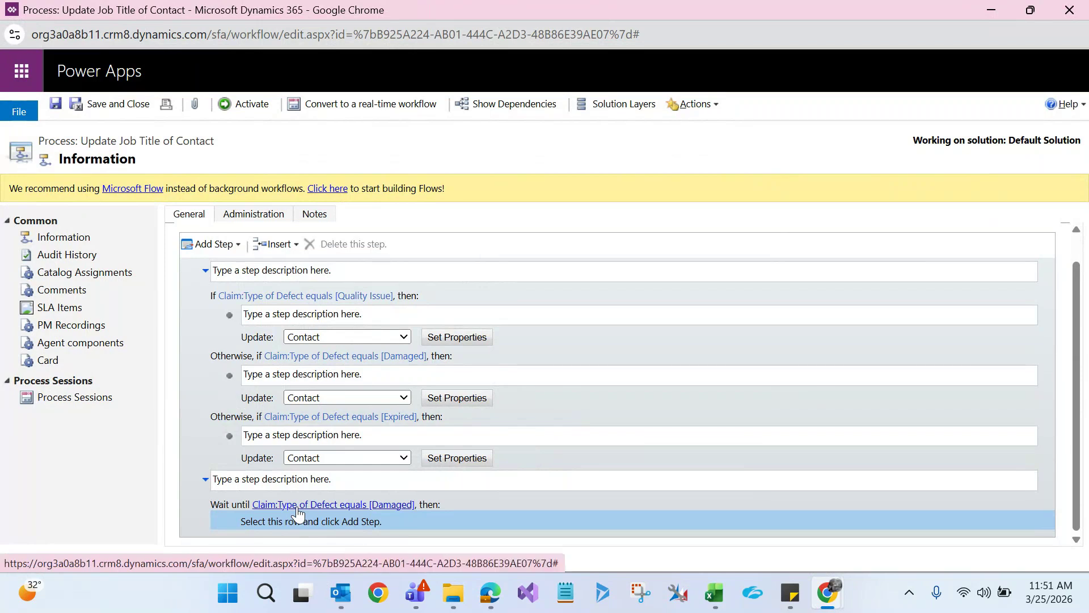
{"action": "key", "text": "alt+Tab"}
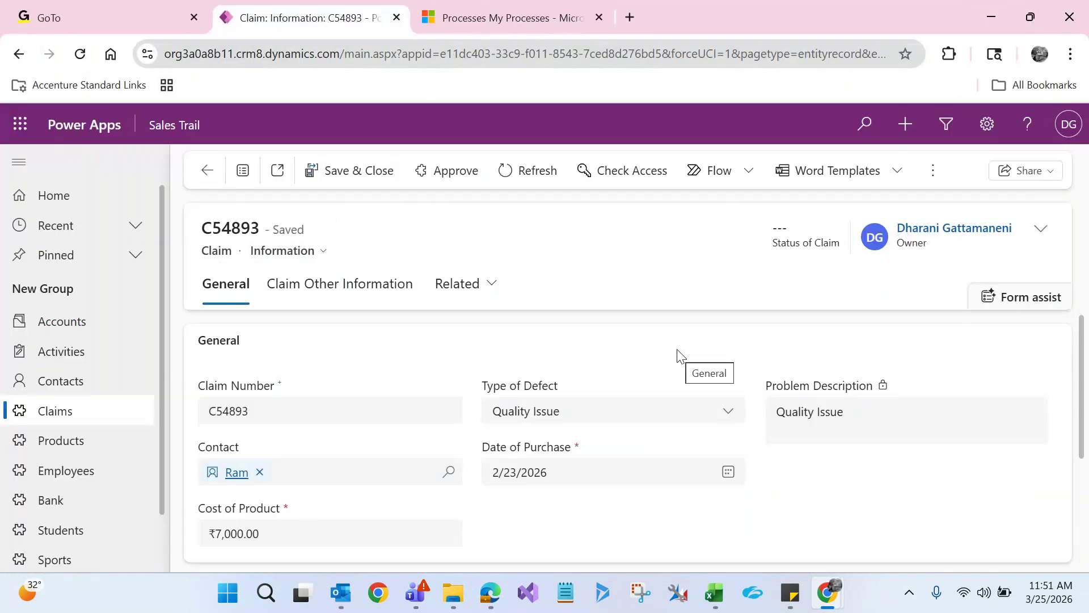
{"action": "key", "text": "alt+Tab"}
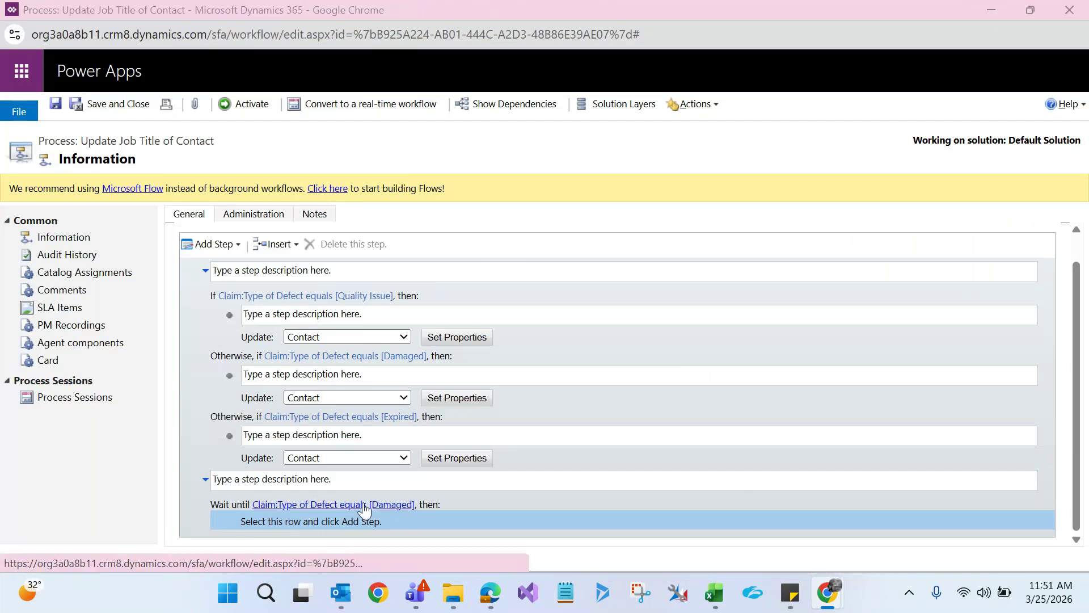
{"action": "key", "text": "alt+Tab"}
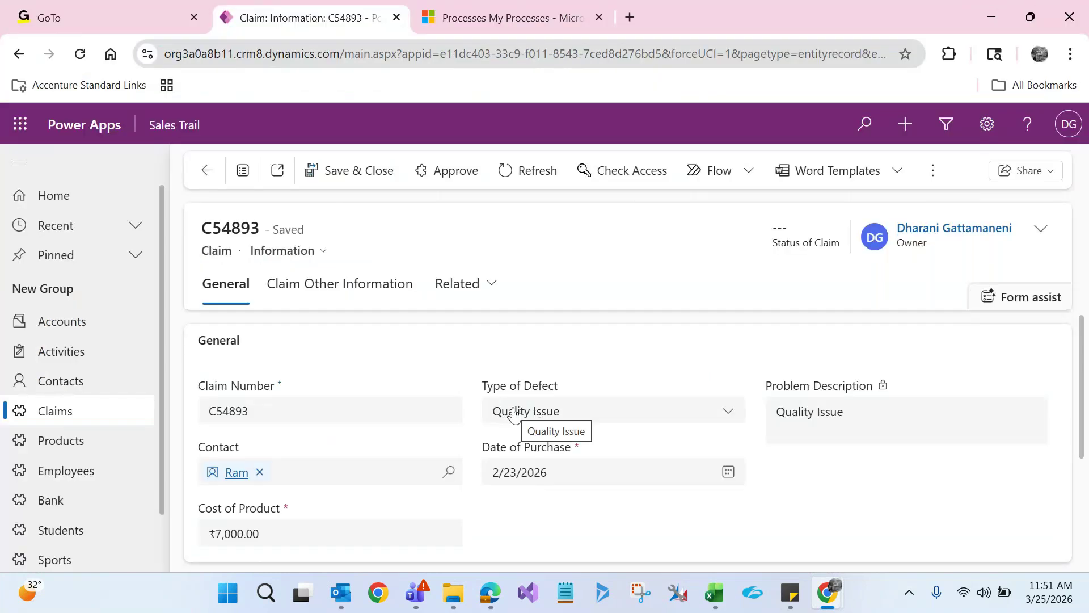
{"action": "key", "text": "alt+Tab"}
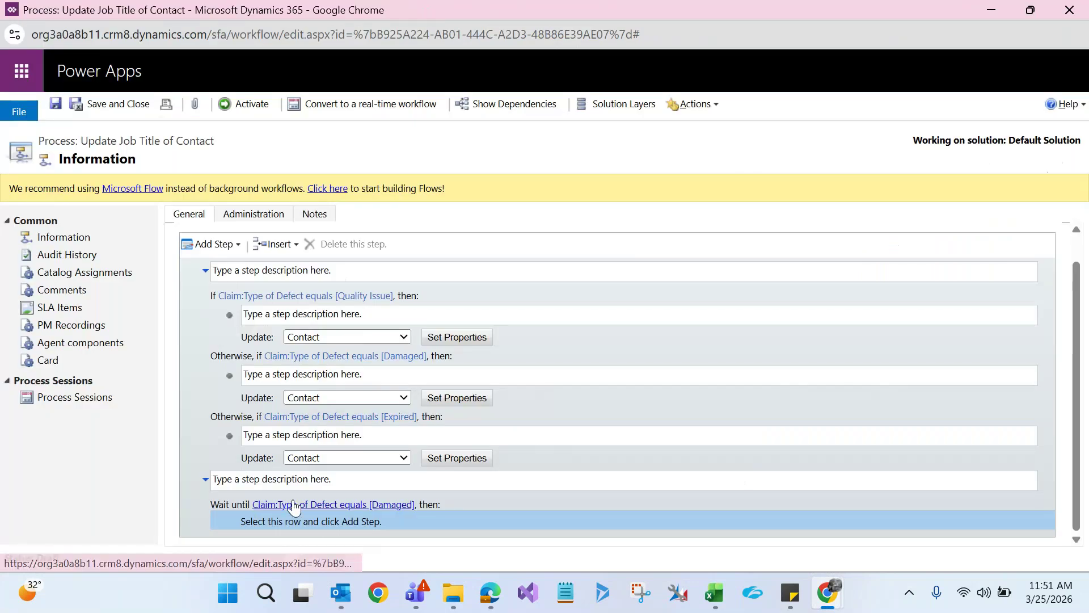
{"action": "key", "text": "alt+Tab"}
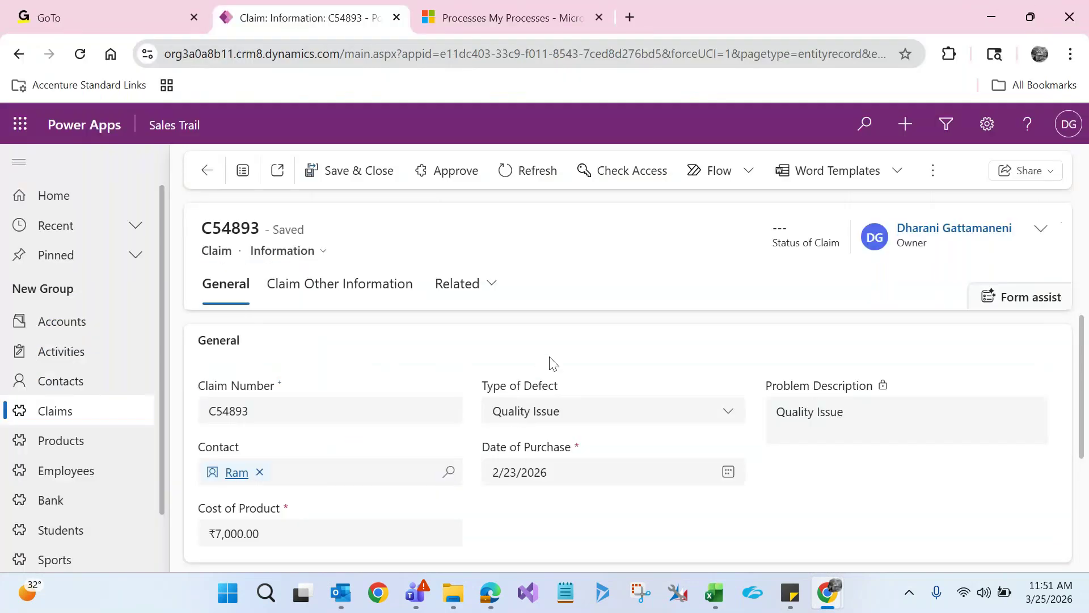
Change claim C54893's Type of Defect to Damaged and save and close it
{"action": "left_click", "coordinate": [531, 411]}
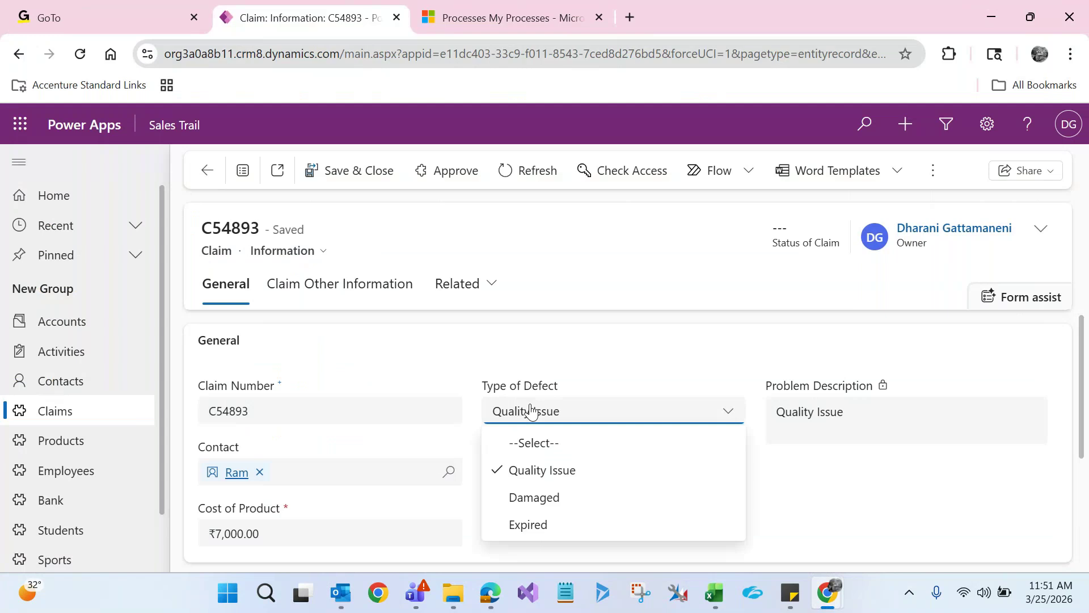
{"action": "left_click", "coordinate": [527, 499]}
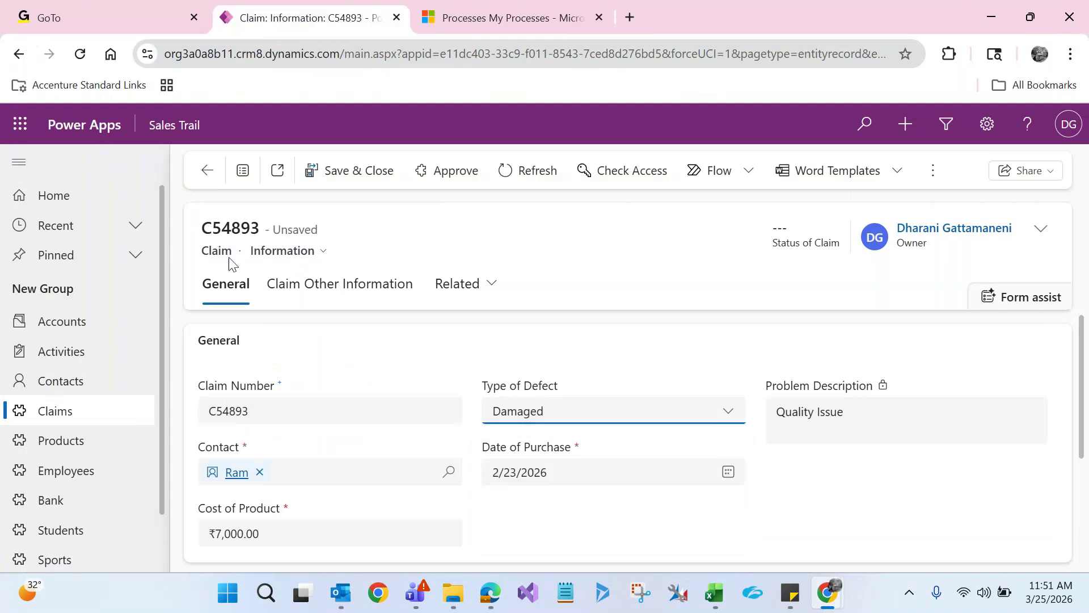
{"action": "left_click", "coordinate": [356, 177]}
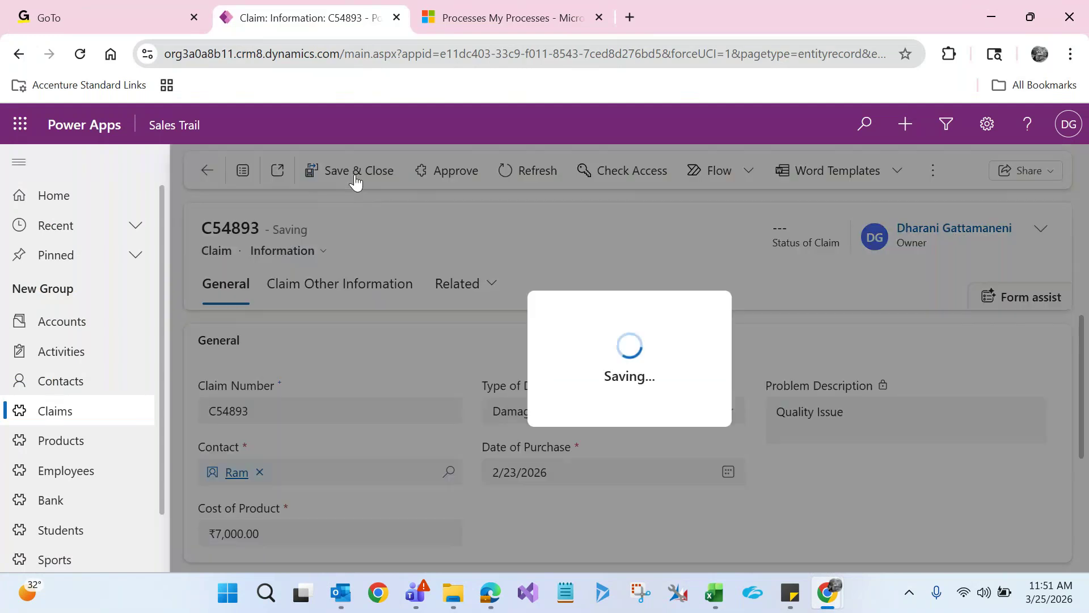
{"action": "key", "text": "alt+Tab"}
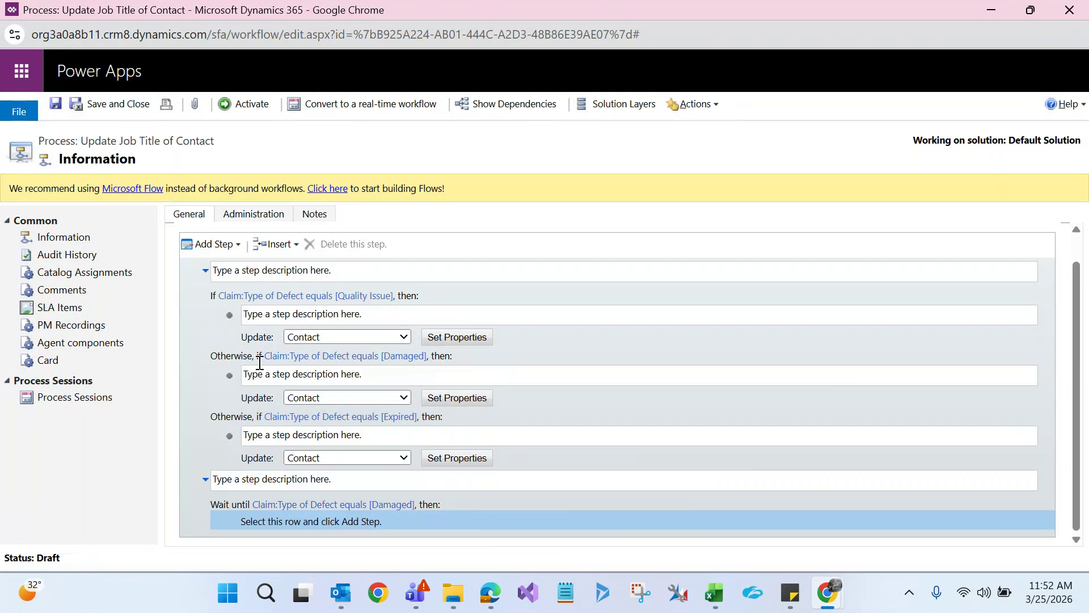
Open the Add Step list below the wait-until-Damaged condition
{"action": "left_click", "coordinate": [238, 249]}
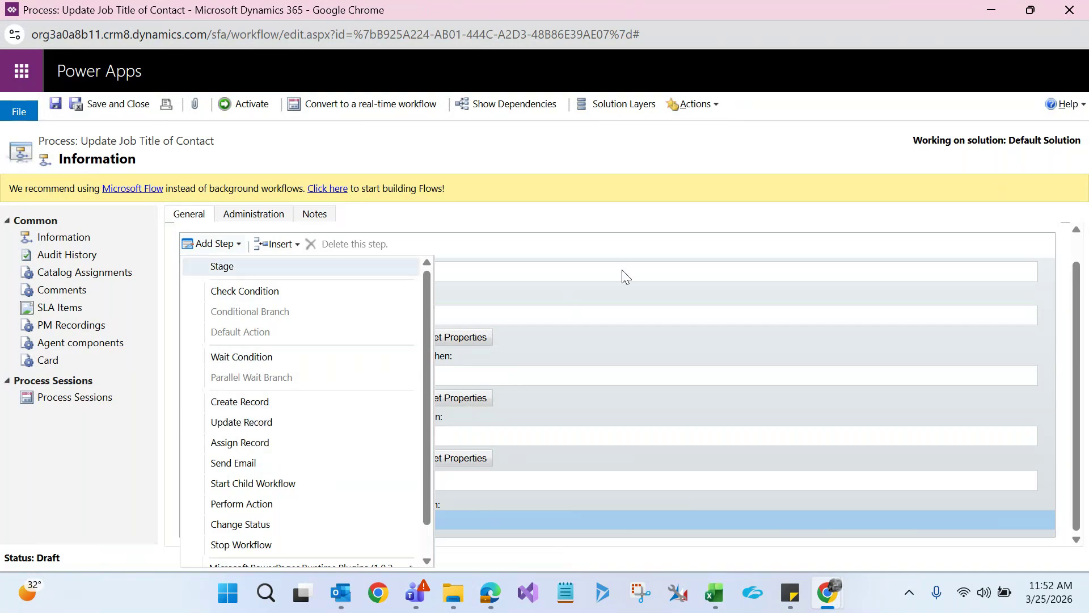
Add an Assign Record step after the first Update: Contact step
{"action": "left_click", "coordinate": [335, 332]}
{"action": "left_click", "coordinate": [269, 339]}
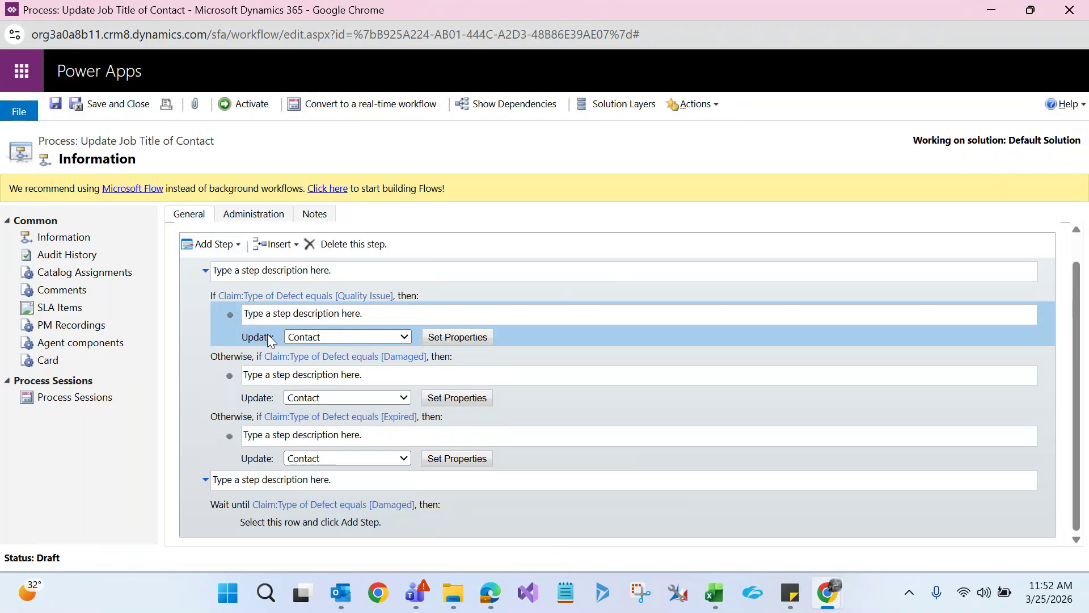
{"action": "left_click", "coordinate": [233, 244]}
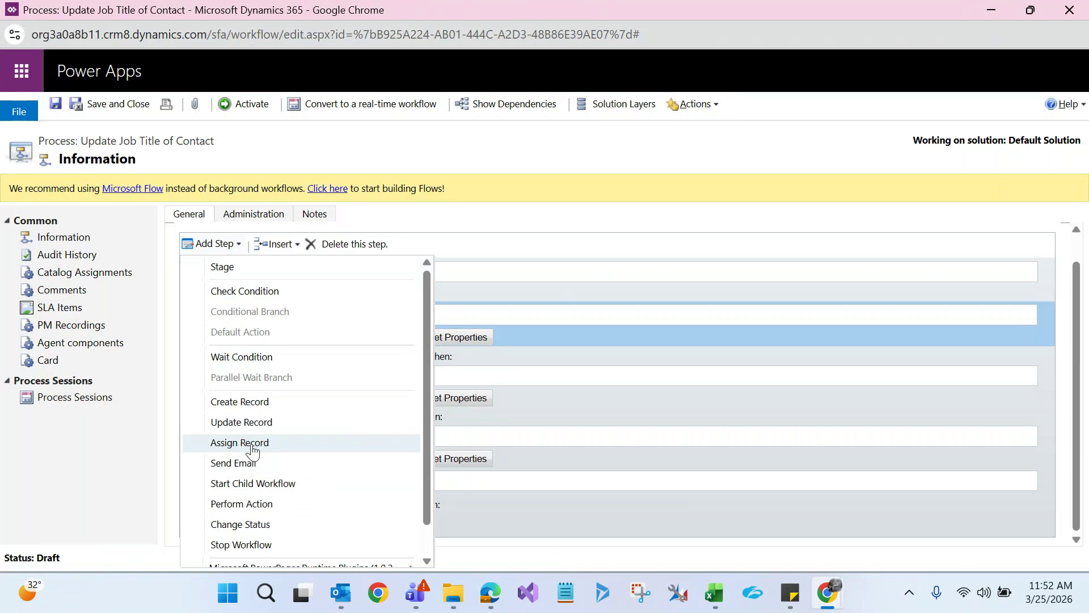
{"action": "left_click", "coordinate": [252, 448]}
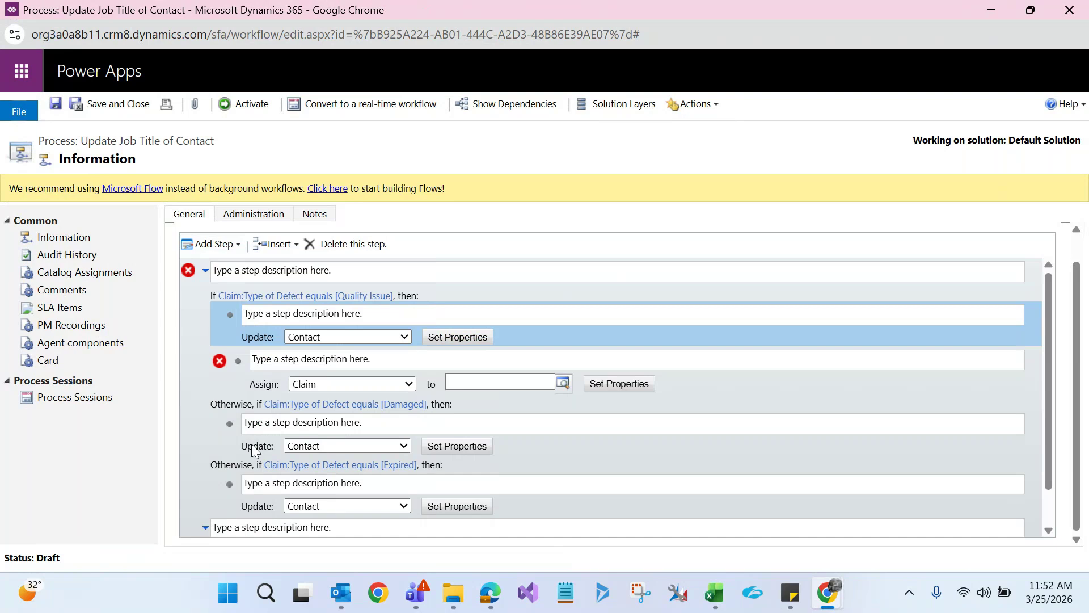
Set the Assign step to assign the Claim to # BAP
{"action": "left_click", "coordinate": [251, 385]}
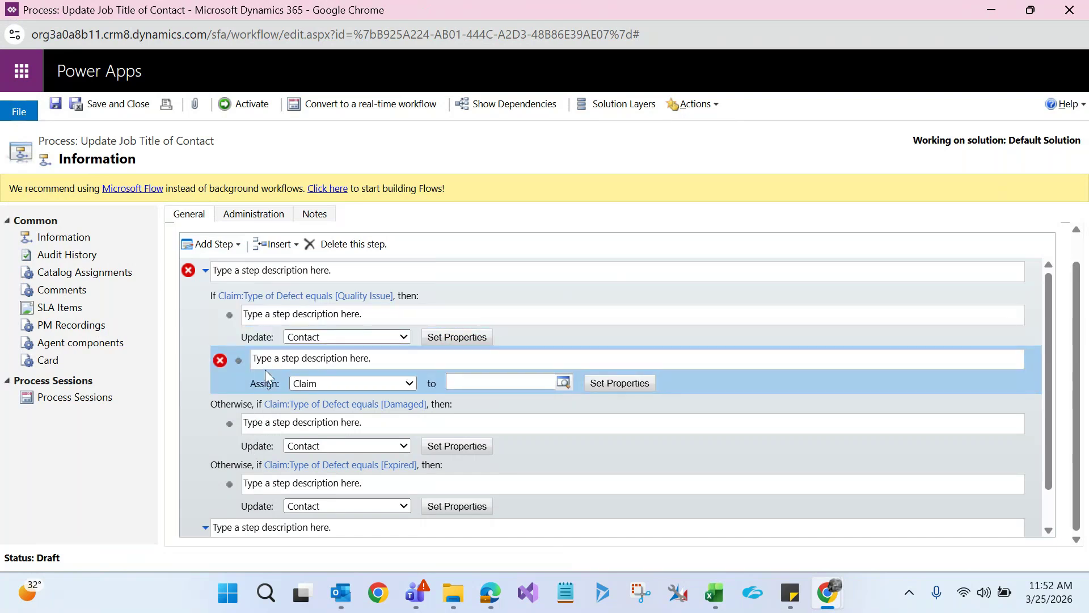
{"action": "left_click", "coordinate": [315, 385]}
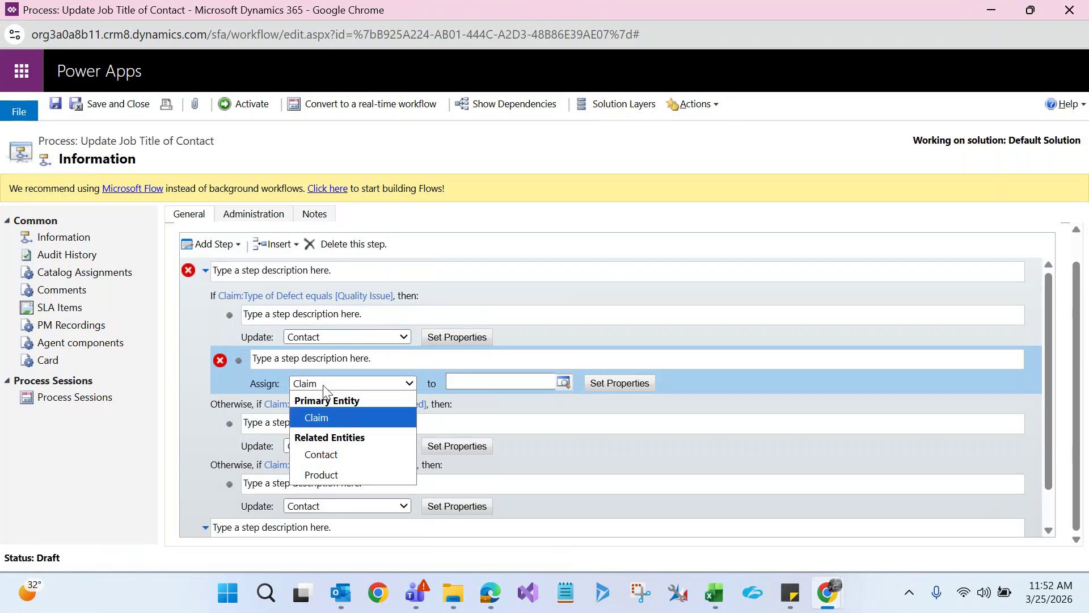
{"action": "left_click", "coordinate": [322, 418]}
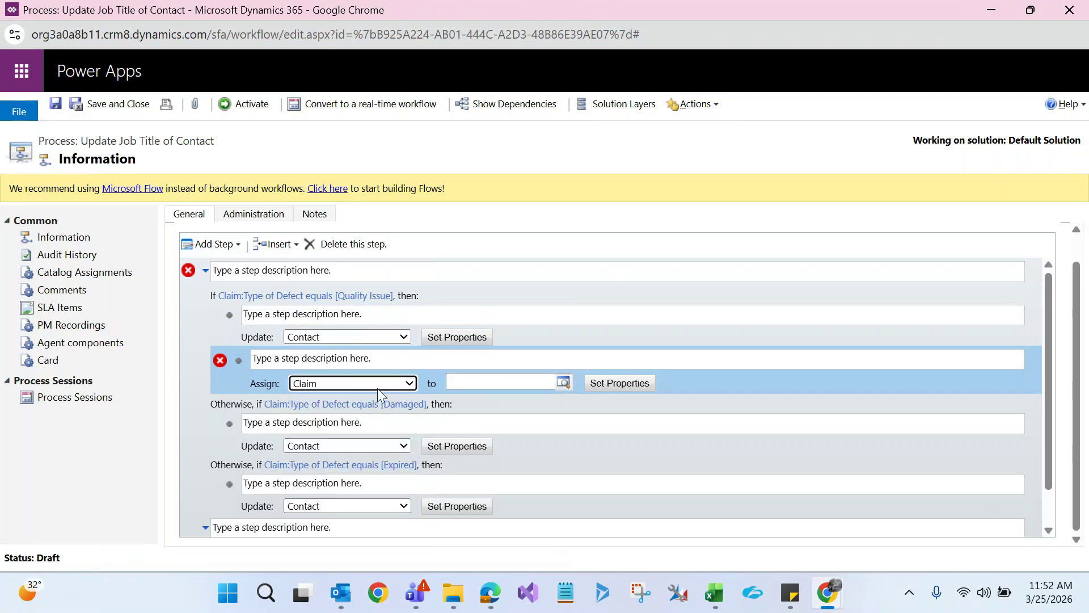
{"action": "left_click", "coordinate": [563, 383]}
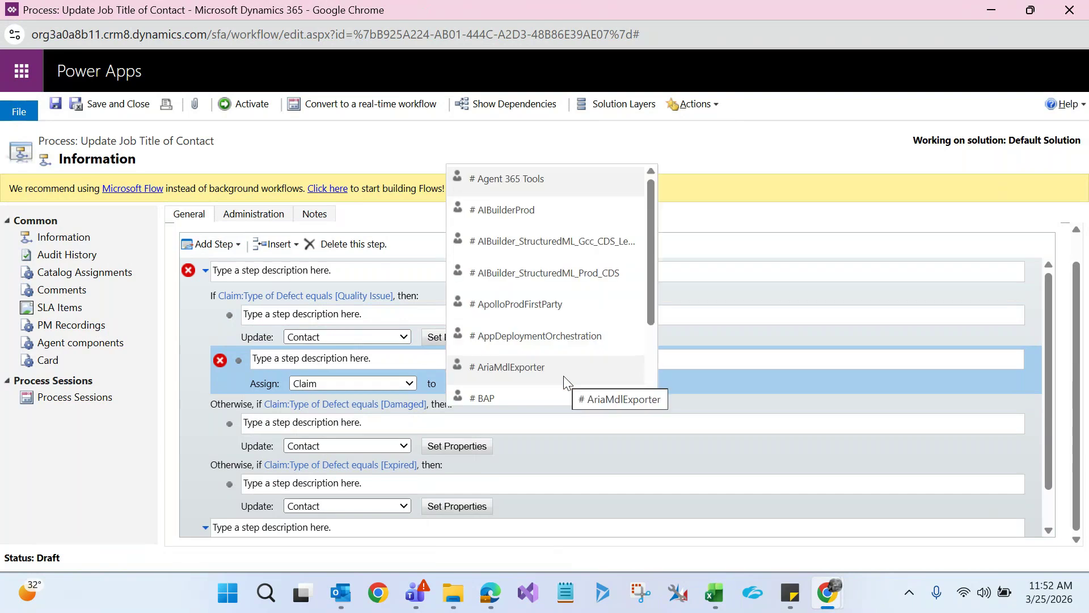
{"action": "left_click_drag", "start_coordinate": [652, 272], "coordinate": [654, 311]}
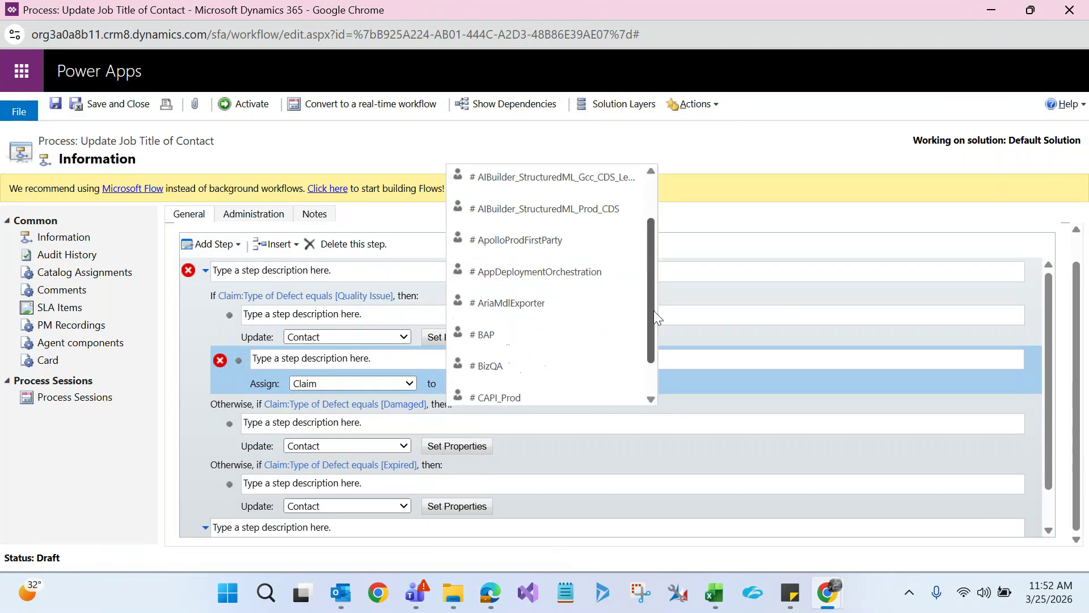
{"action": "left_click", "coordinate": [519, 334]}
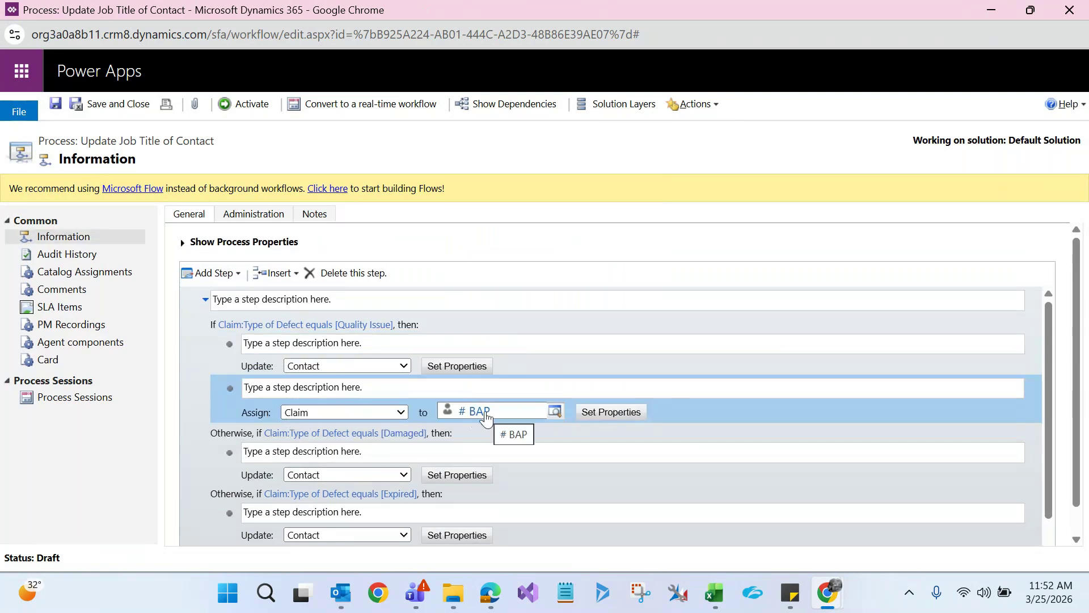
{"action": "left_click", "coordinate": [993, 13]}
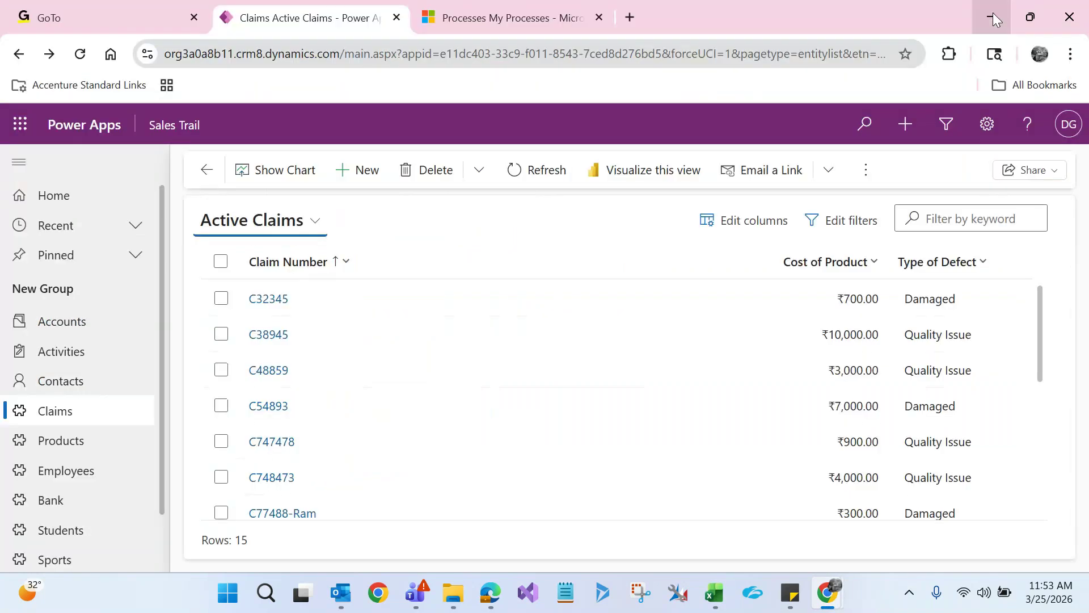
Open claim C48859 from Active Claims, inspect its Owner field, and switch back to the workflow
{"action": "left_click", "coordinate": [273, 382]}
{"action": "left_click", "coordinate": [272, 375]}
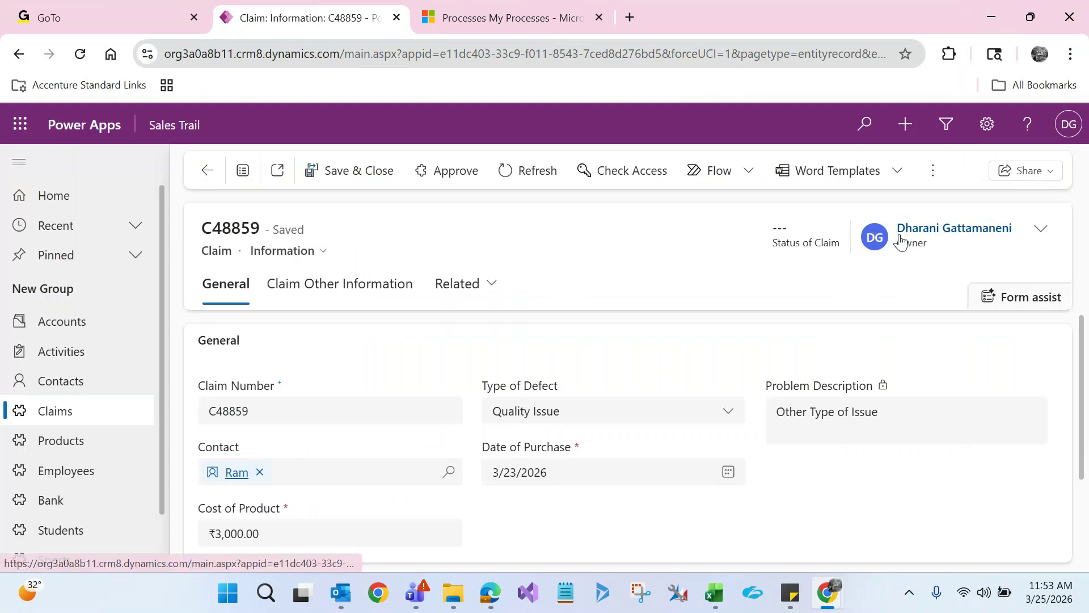
{"action": "key", "text": "alt+Tab"}
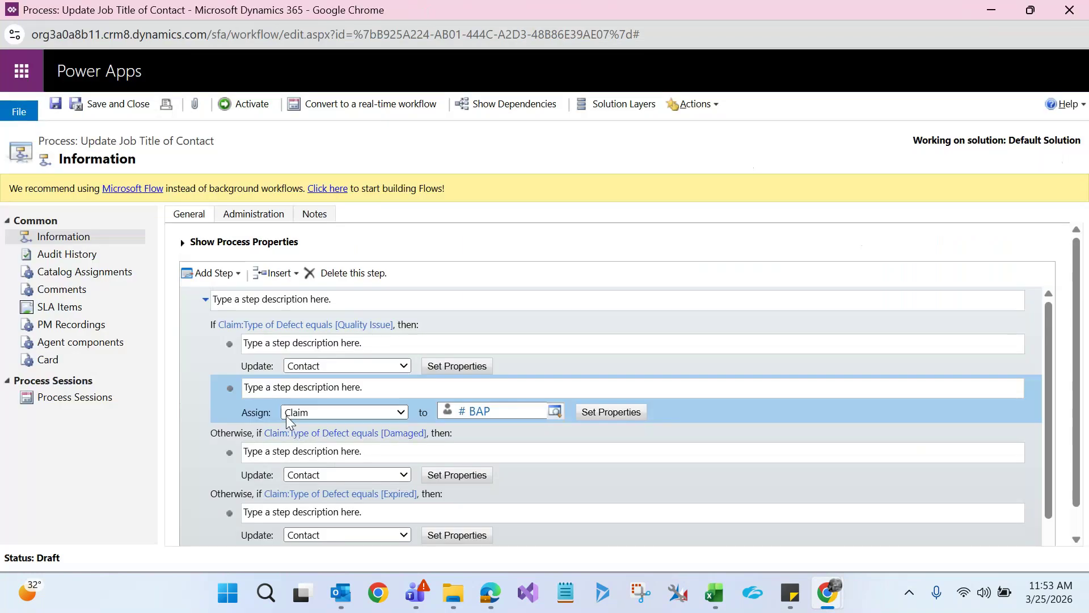
{"action": "key", "text": "alt+Tab"}
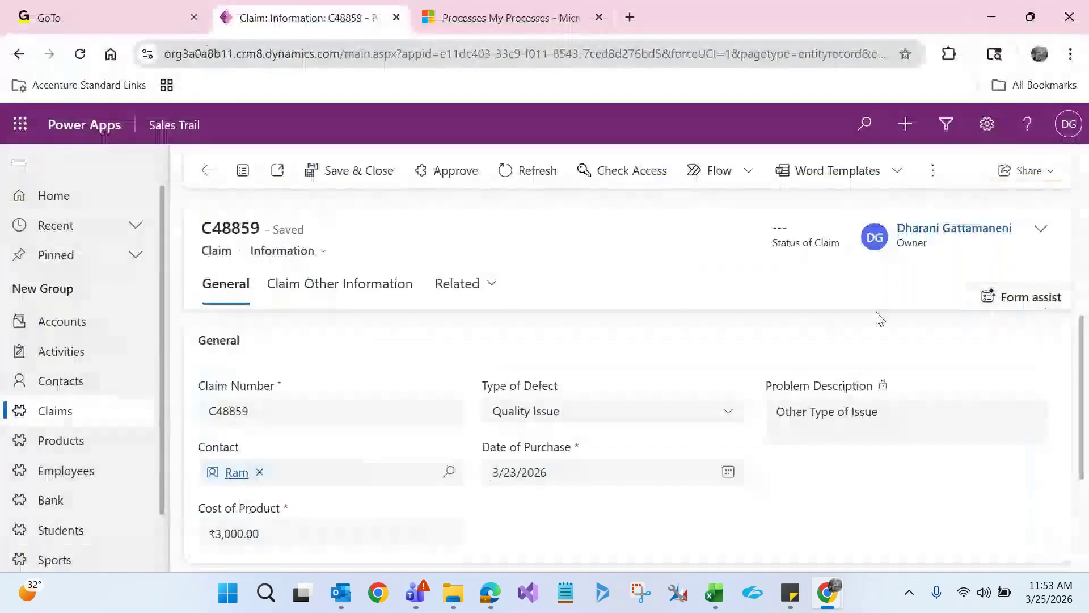
{"action": "double_click", "coordinate": [914, 248]}
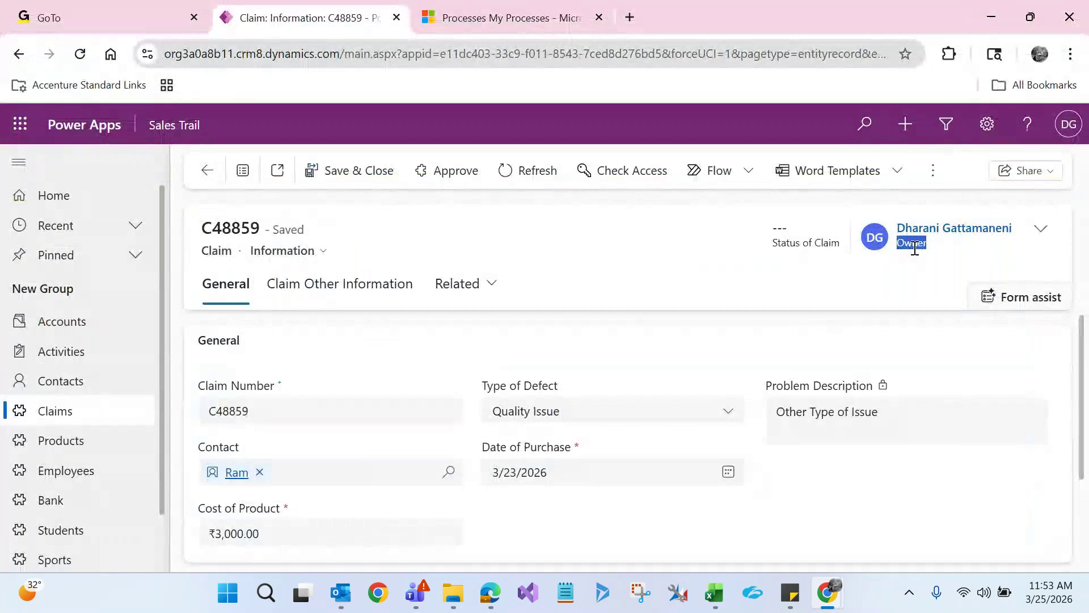
{"action": "key", "text": "alt+Tab"}
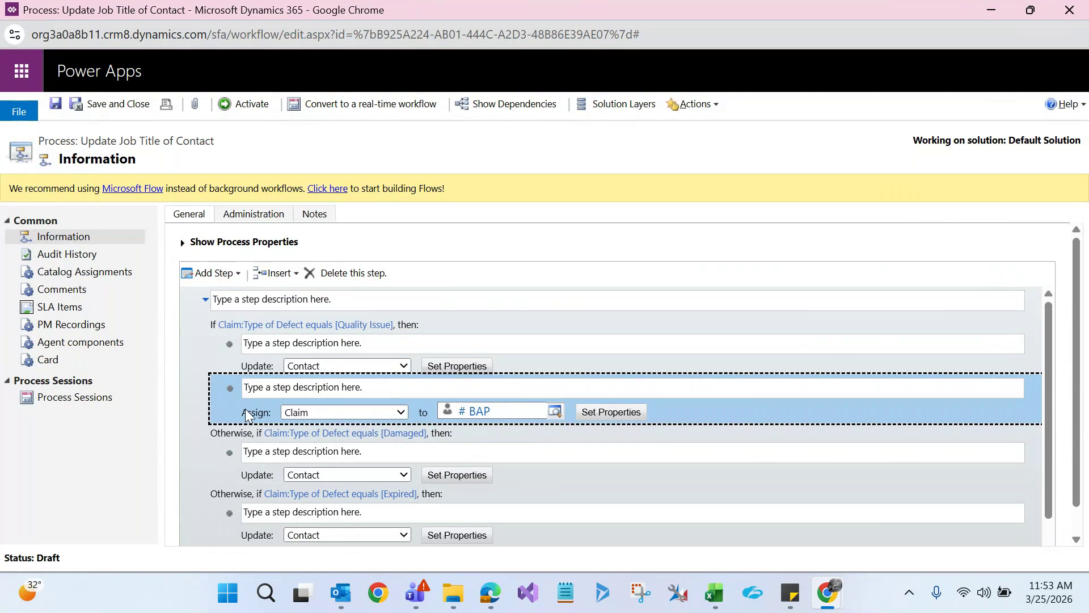
Add a Send Email step below the # BAP assignment and open its properties
{"action": "left_click", "coordinate": [239, 278]}
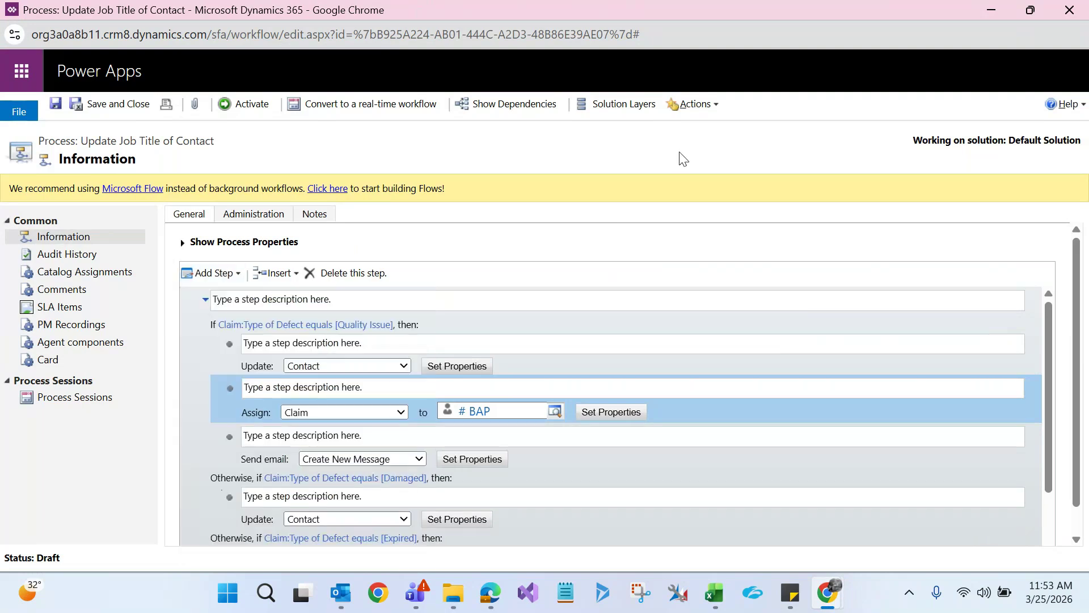
{"action": "left_click", "coordinate": [244, 444]}
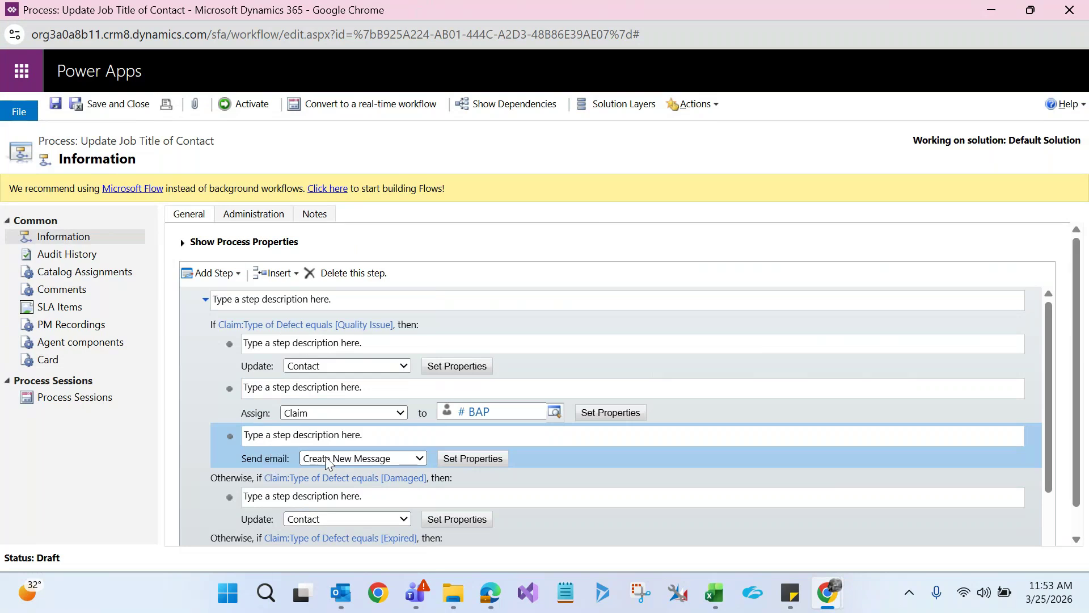
{"action": "left_click", "coordinate": [475, 459]}
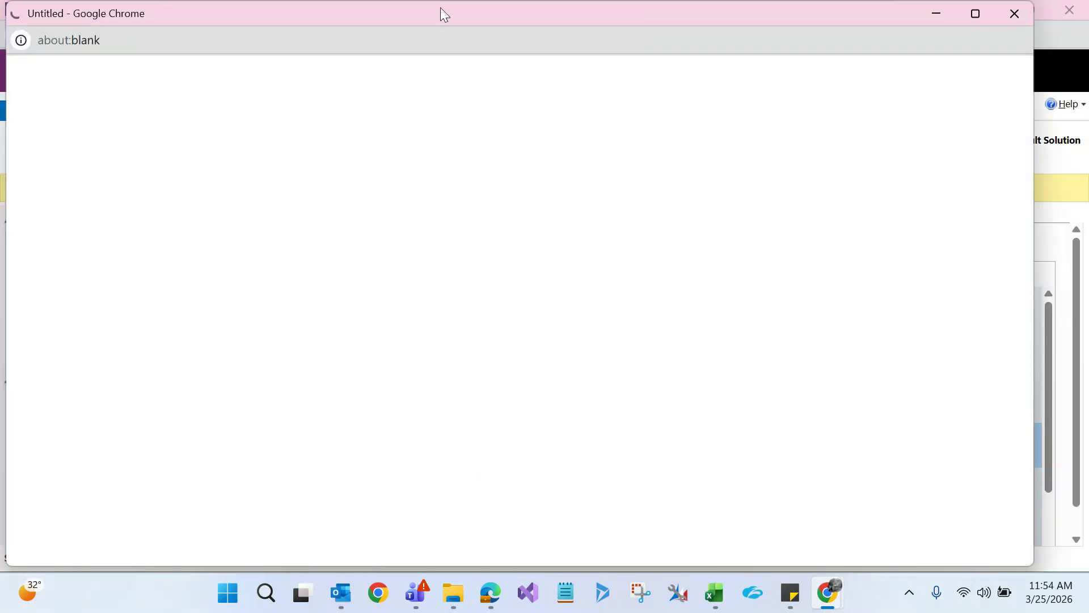
Set the email sender to the user, recipient to HCL, and subject 'Issue is resolved'
{"action": "double_click", "coordinate": [445, 15]}
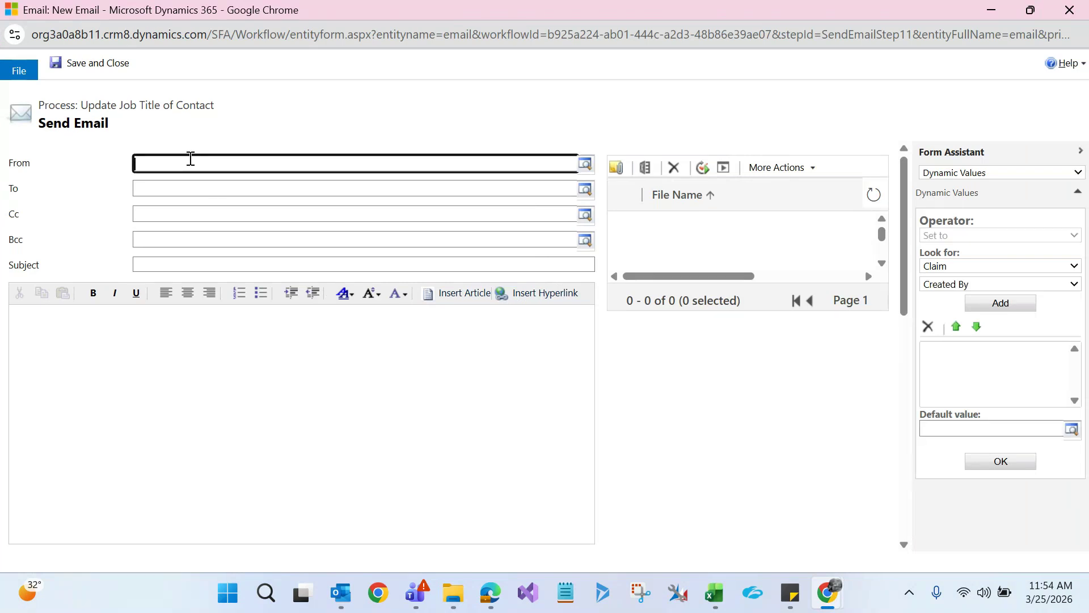
{"action": "type", "text": "dhar"}
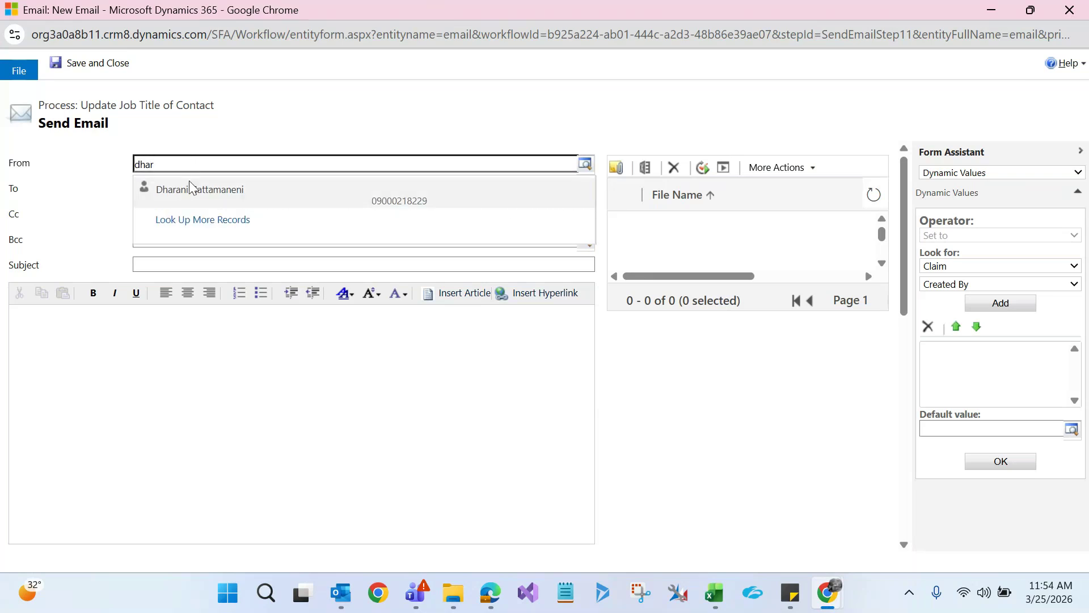
{"action": "left_click", "coordinate": [190, 187]}
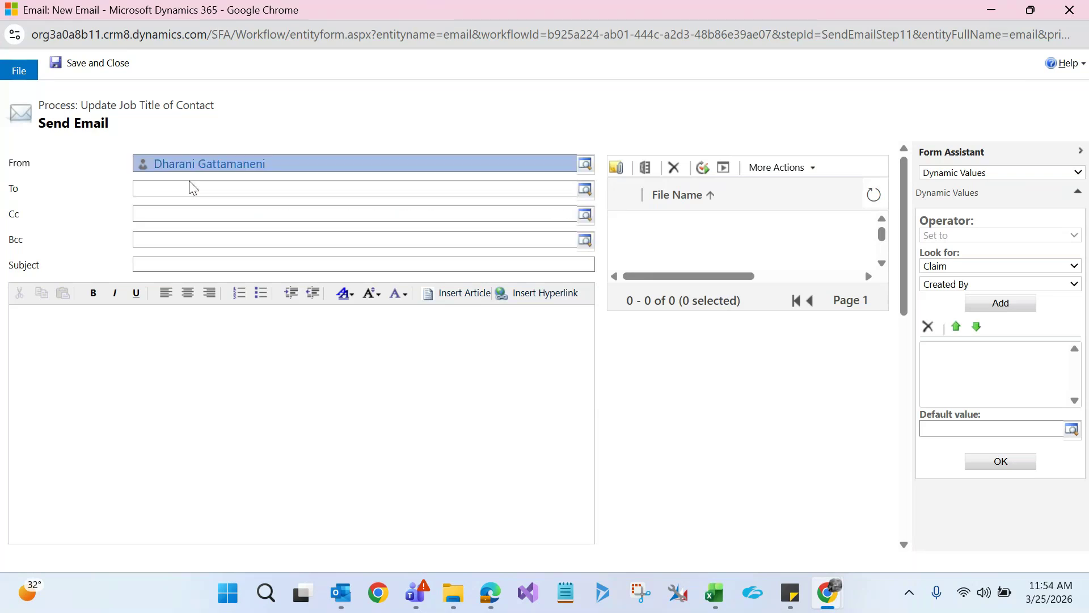
{"action": "left_click", "coordinate": [189, 183]}
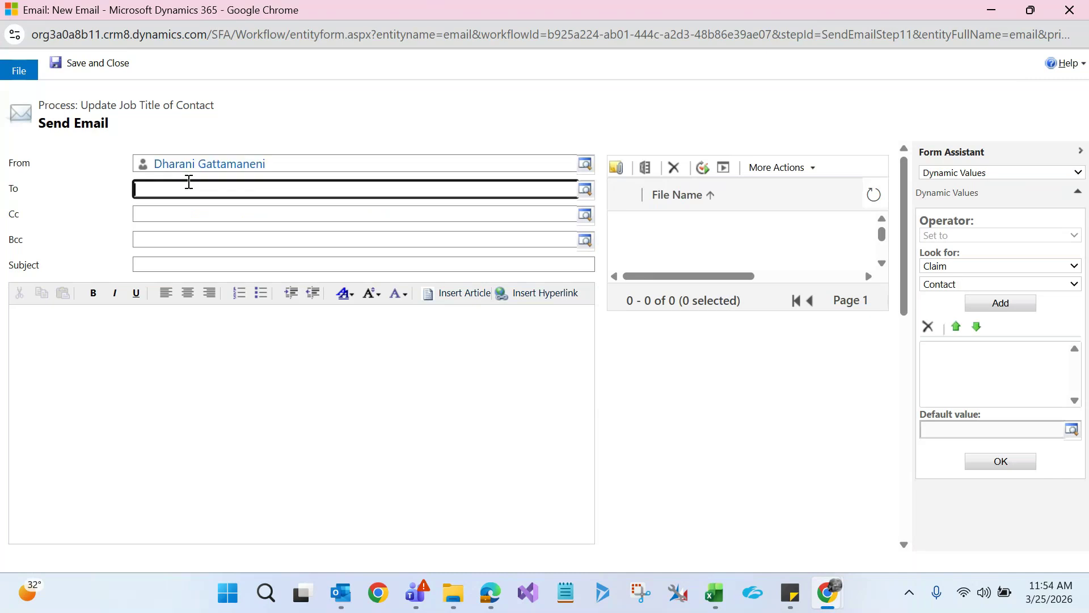
{"action": "double_click", "coordinate": [189, 183]}
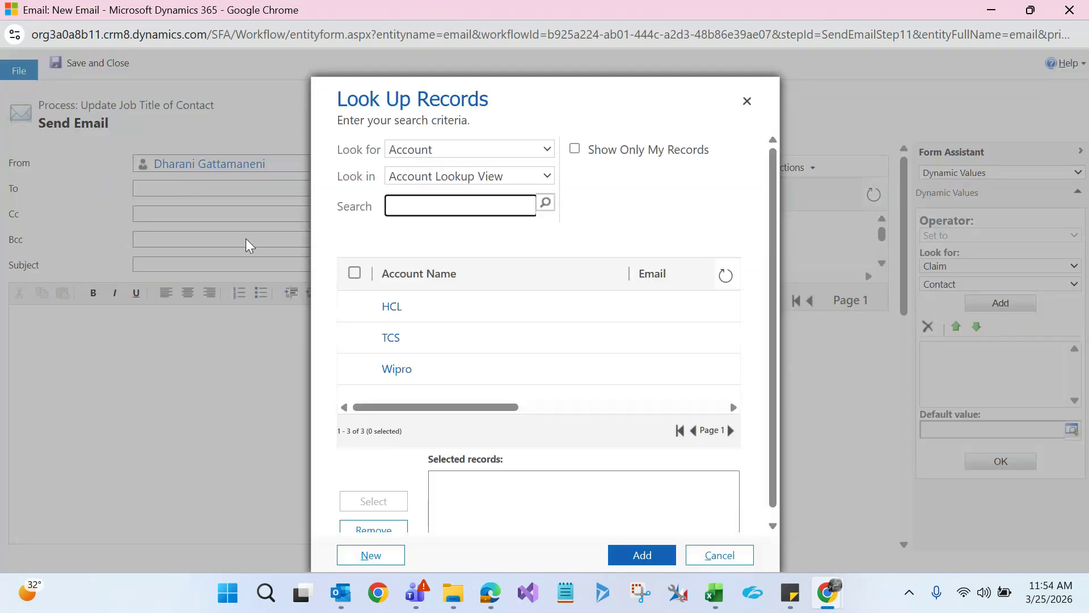
{"action": "left_click", "coordinate": [427, 301]}
{"action": "left_click", "coordinate": [373, 501]}
{"action": "left_click", "coordinate": [643, 555]}
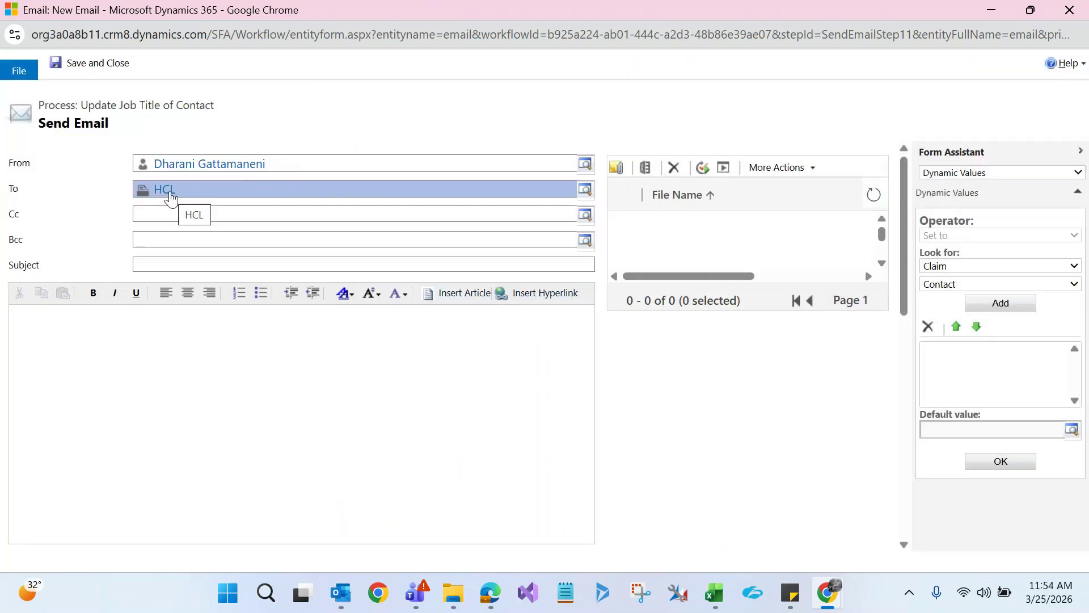
{"action": "left_click", "coordinate": [158, 263]}
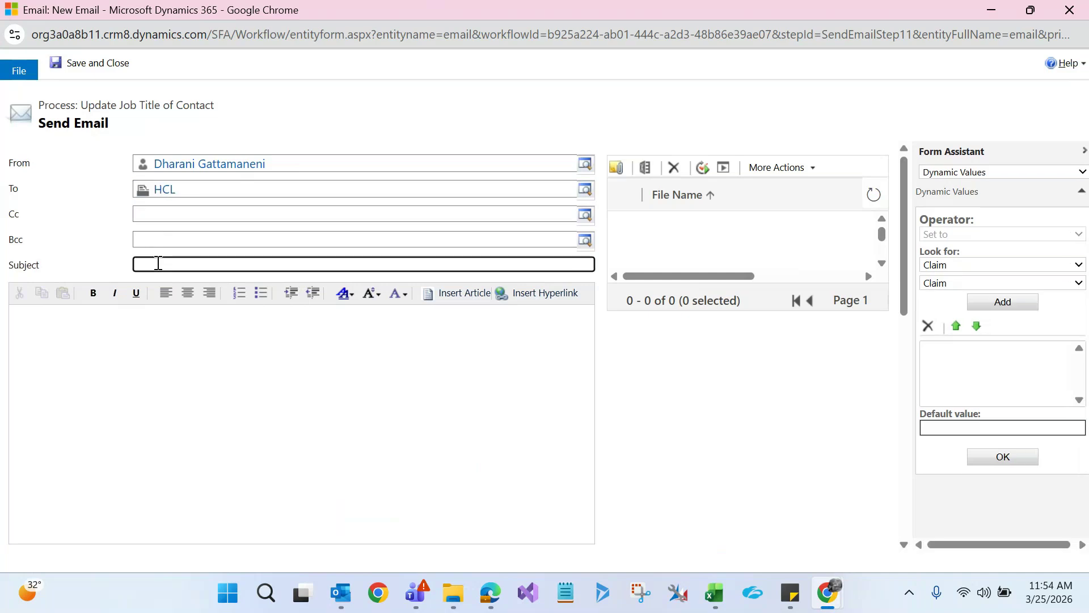
{"action": "type", "text": "Issue is resolved"}
Write the body 'Hi HCL Team, Your issue is resolved, Thatnks for reaching out', signed 'Regards, Airasia Team'
{"action": "left_click", "coordinate": [143, 353]}
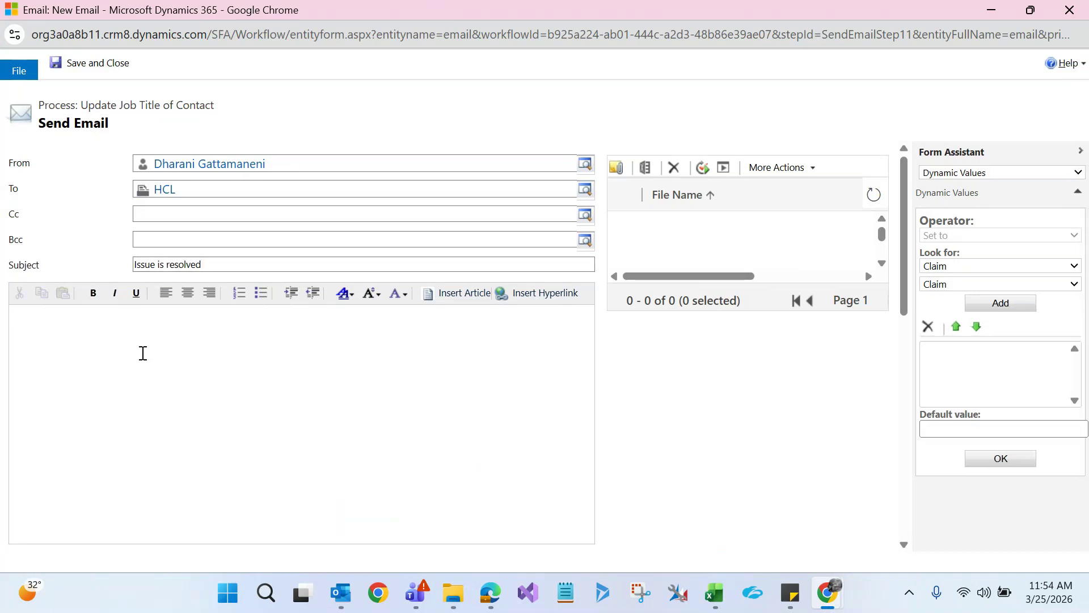
{"action": "type", "text": "Hi HCL Team,"}
{"action": "key", "text": "Return"}
{"action": "type", "text": "Your issue is resolved, Tha"}
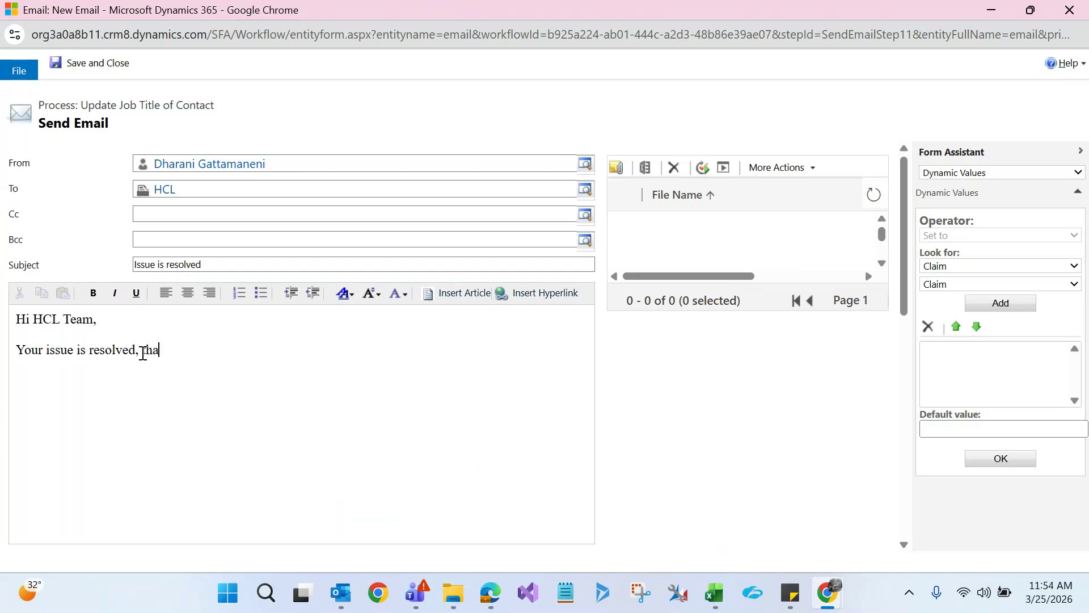
{"action": "type", "text": "tnks for reaching out"}
{"action": "key", "text": "Return"}
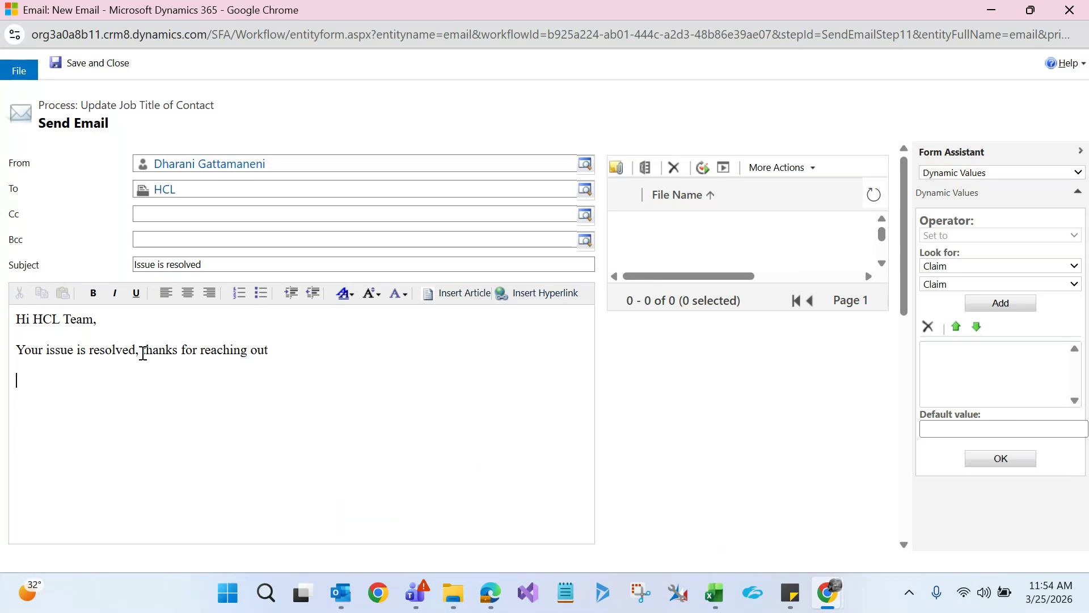
{"action": "key", "text": "Return"}
{"action": "key", "text": "Return"}
{"action": "type", "text": "Regards,"}
{"action": "key", "text": "Return"}
{"action": "type", "text": "Airasia Team"}
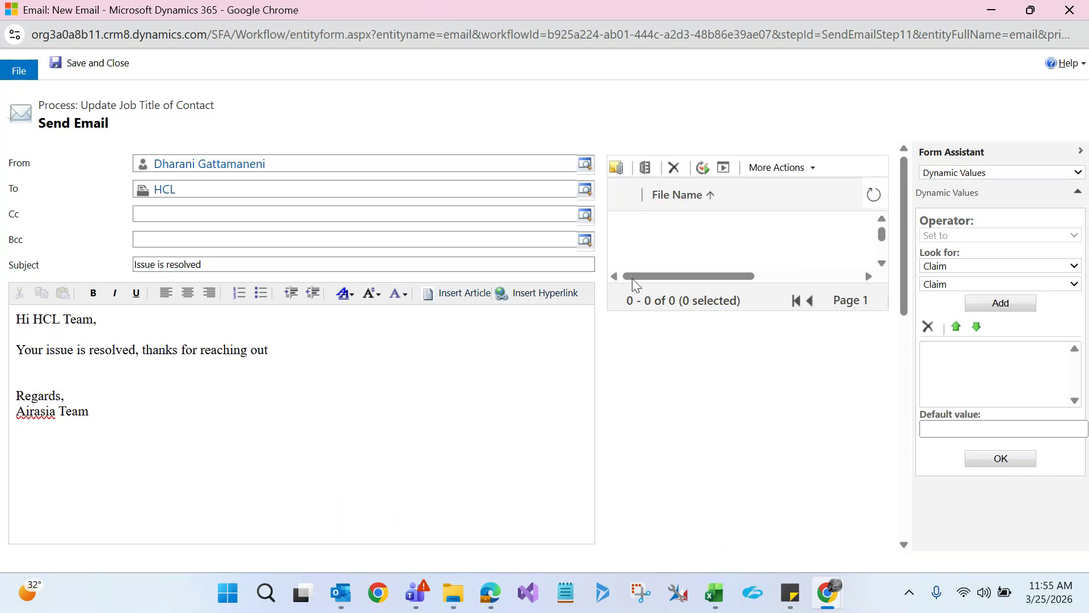
Attach the Microsoft Sales Copilot - Architecture Overview PDF to the email and tick it
{"action": "left_click", "coordinate": [619, 170]}
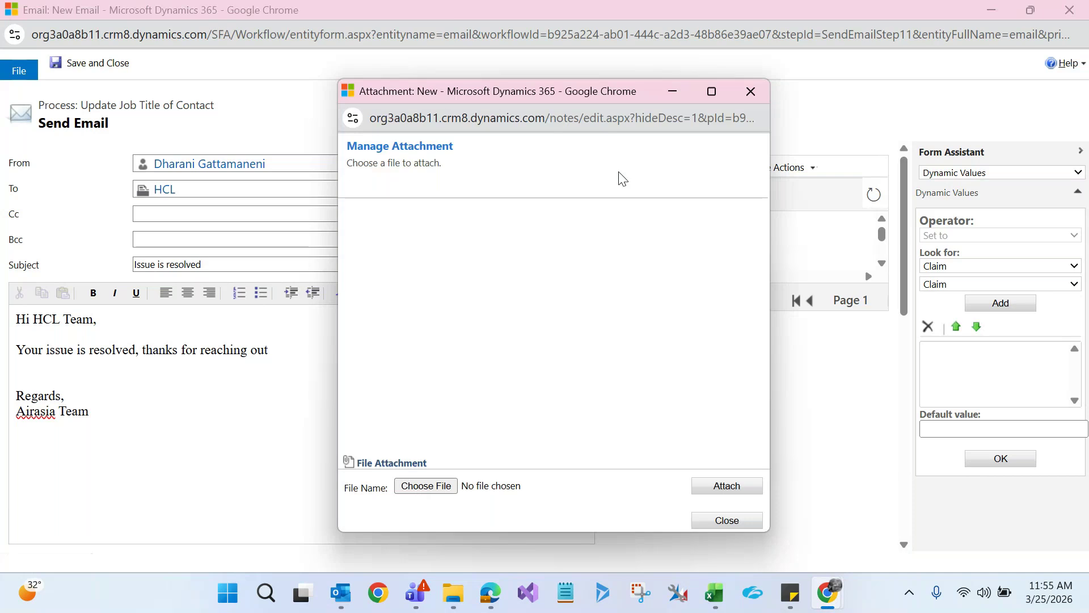
{"action": "left_click", "coordinate": [441, 491]}
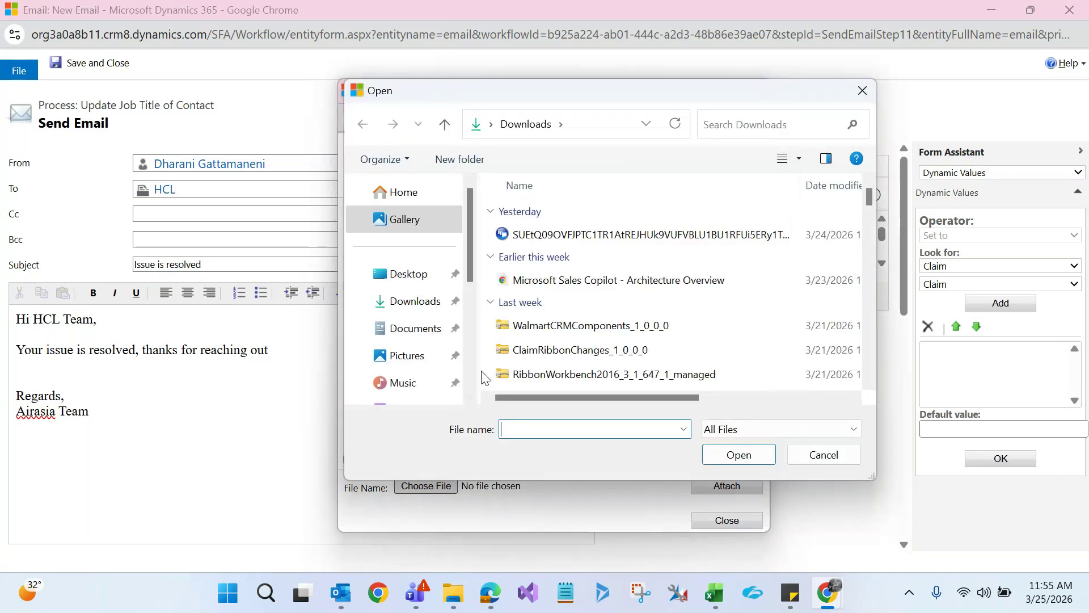
{"action": "left_click", "coordinate": [536, 280]}
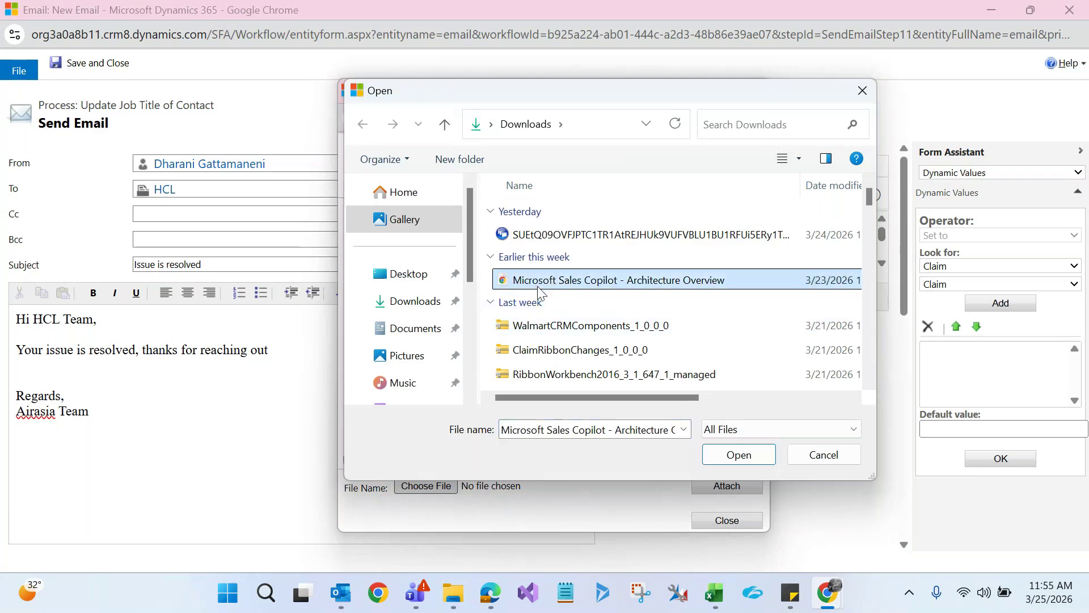
{"action": "left_click", "coordinate": [739, 455]}
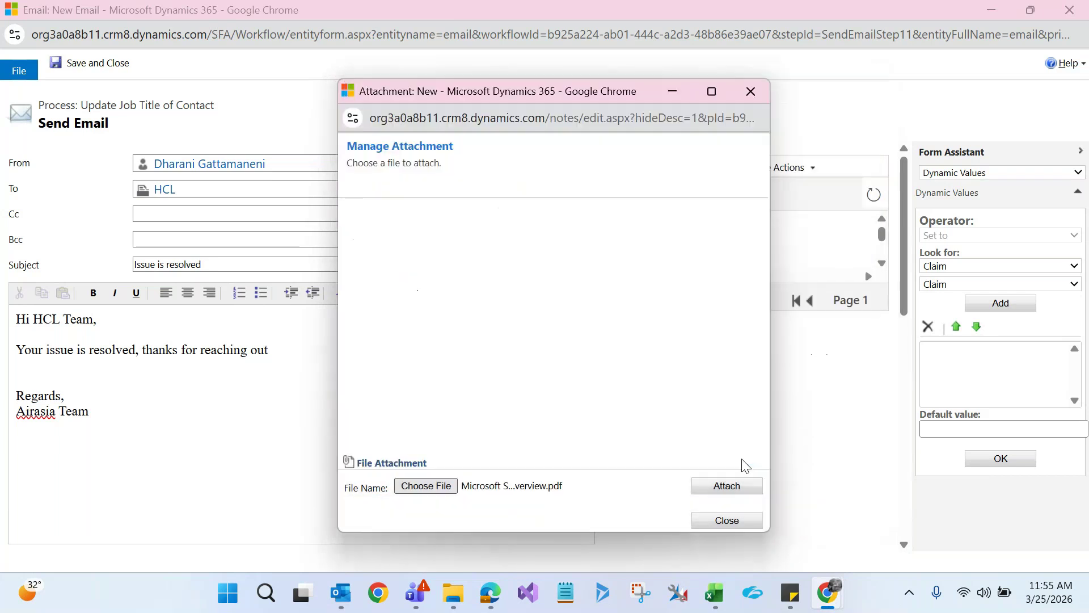
{"action": "left_click", "coordinate": [729, 492]}
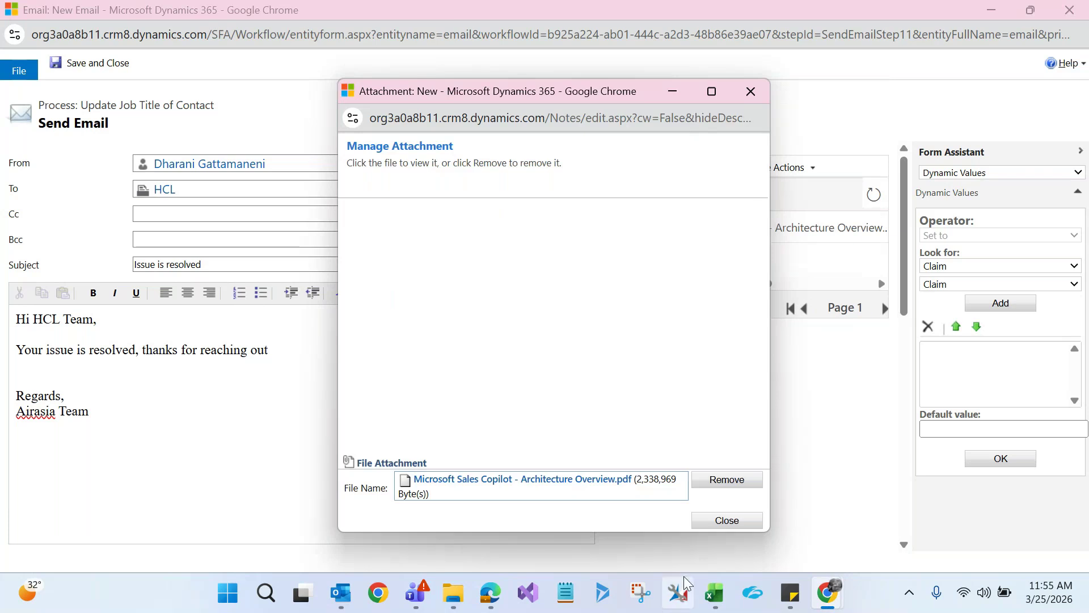
{"action": "left_click", "coordinate": [728, 519]}
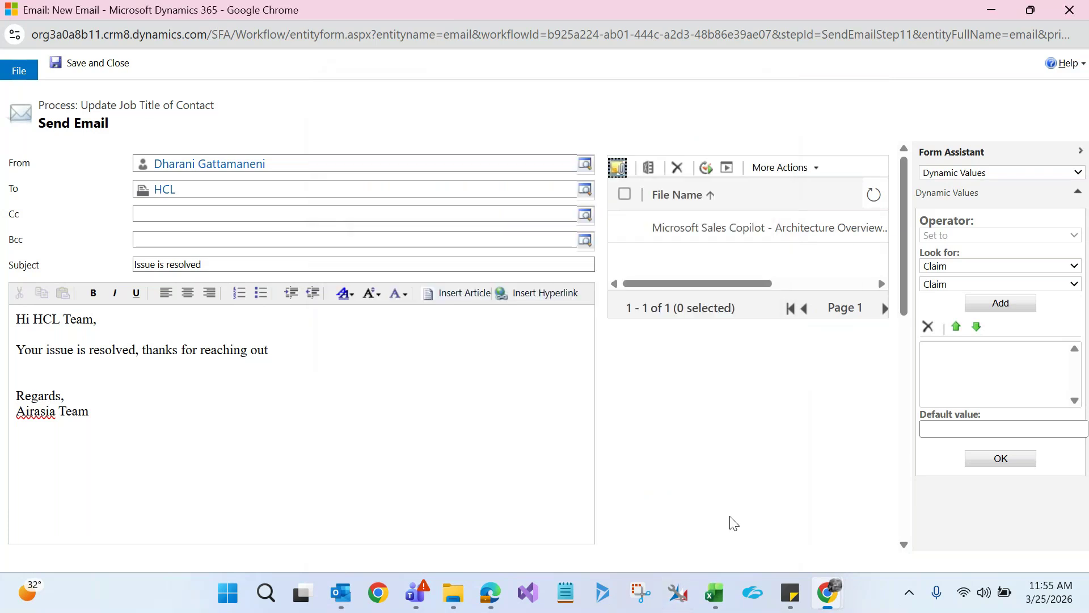
{"action": "left_click", "coordinate": [699, 232]}
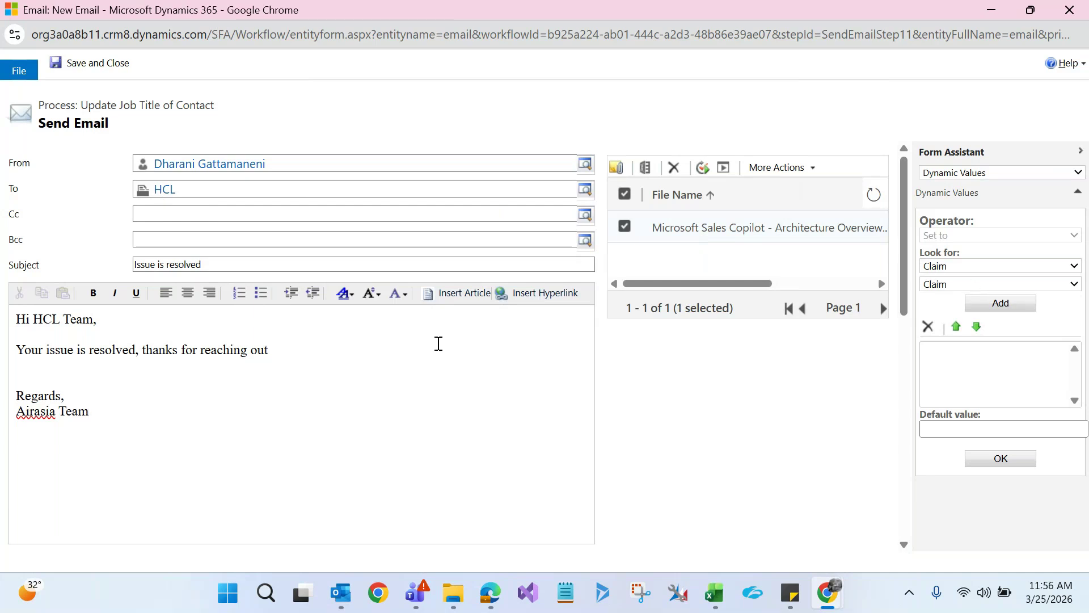
Add a 'Claim Number:' line filled with the claim's dynamic Claim Number value
{"action": "key", "text": "Return"}
{"action": "key", "text": "Return"}
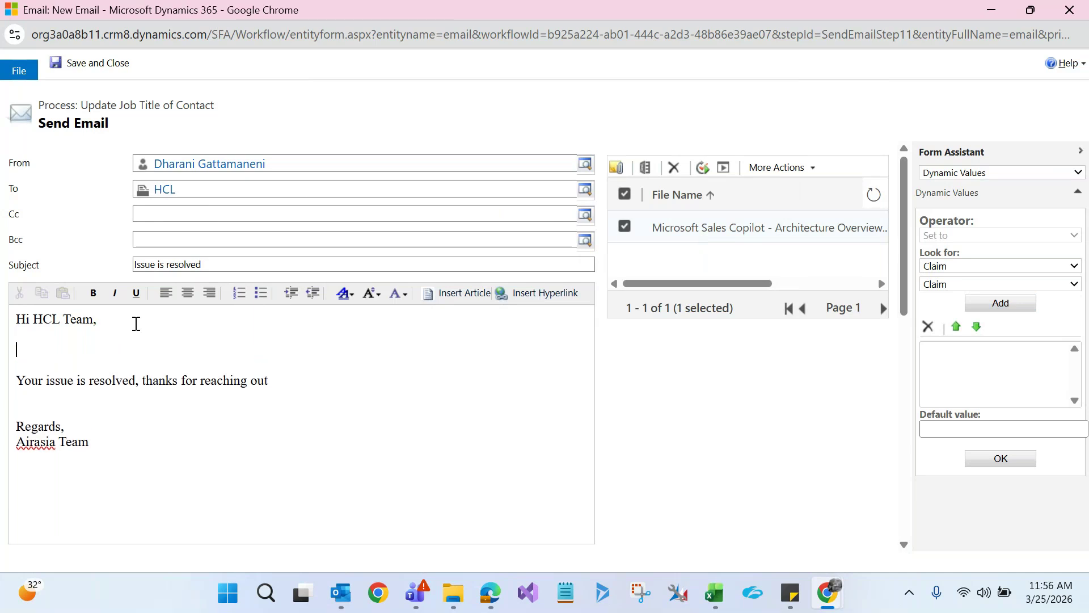
{"action": "type", "text": "Claim Number:"}
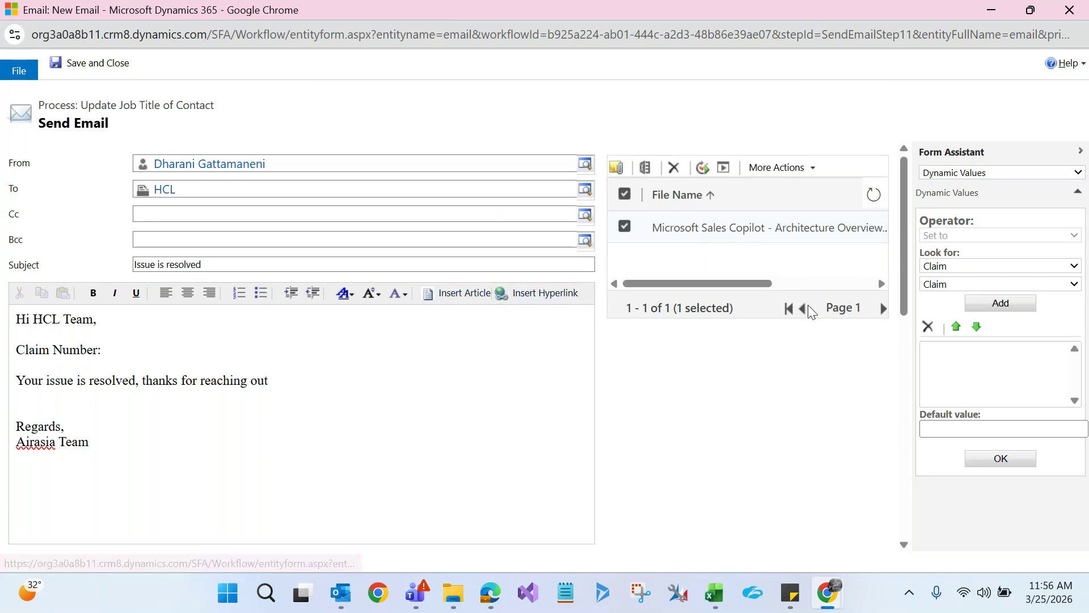
{"action": "left_click", "coordinate": [936, 283]}
{"action": "left_click", "coordinate": [953, 323]}
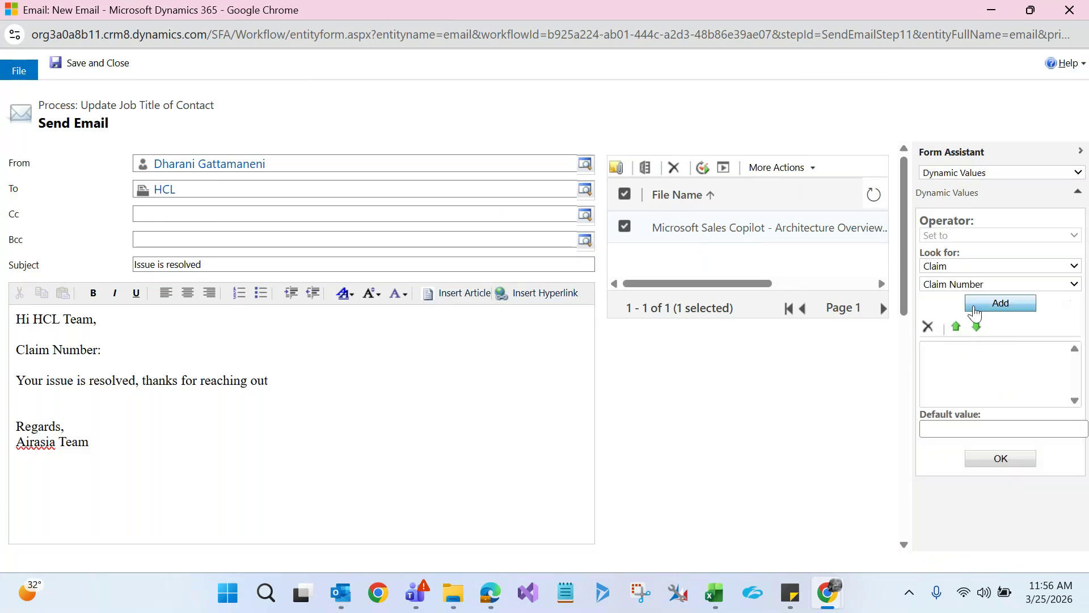
{"action": "left_click", "coordinate": [987, 312]}
{"action": "left_click", "coordinate": [1001, 459]}
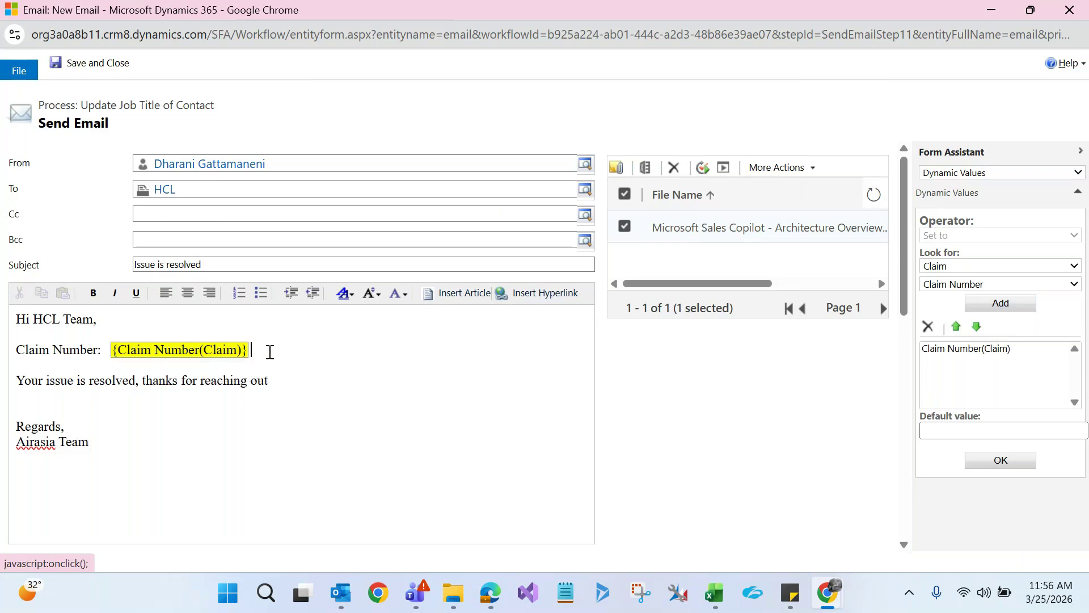
Add a 'Cost of Product' line filled with the claim's dynamic Cost of Product value
{"action": "left_click", "coordinate": [270, 351]}
{"action": "key", "text": "Return"}
{"action": "type", "text": "Cost of Claim:"}
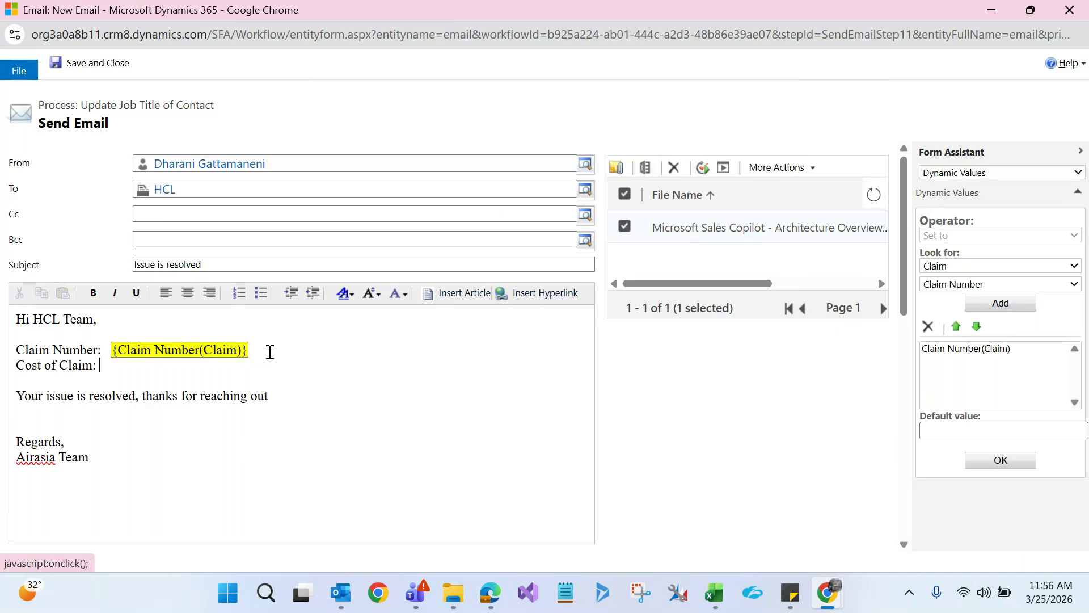
{"action": "left_click", "coordinate": [950, 290]}
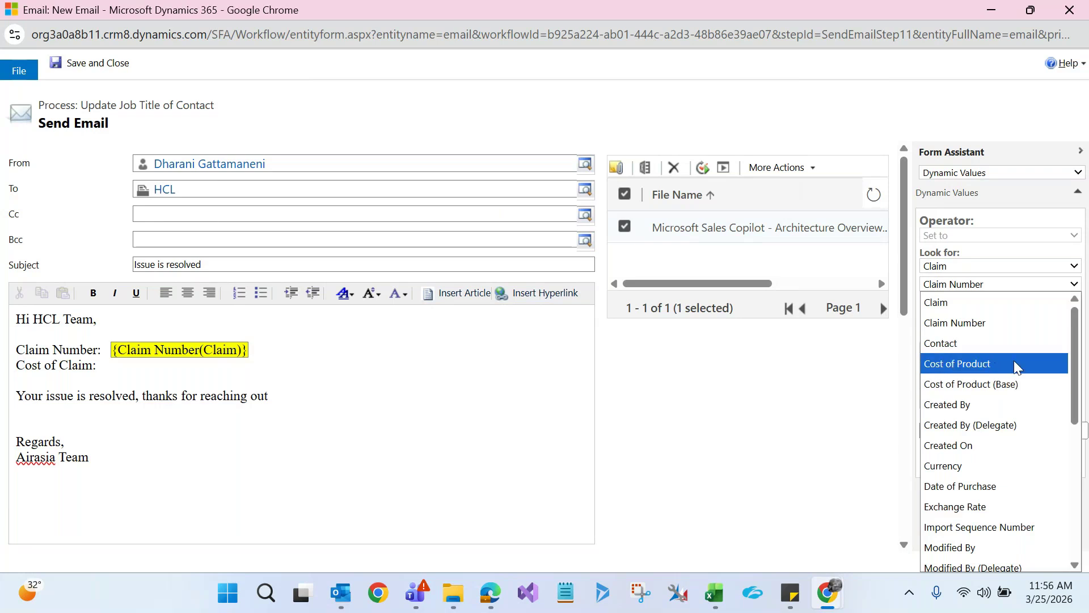
{"action": "left_click", "coordinate": [1040, 363]}
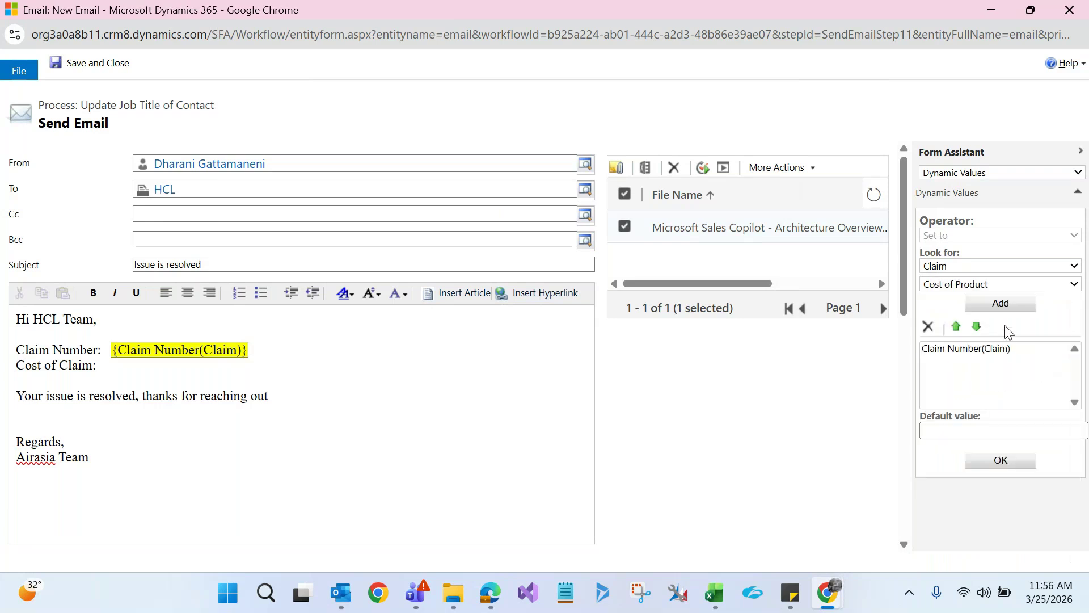
{"action": "left_click", "coordinate": [931, 348]}
{"action": "left_click", "coordinate": [928, 327]}
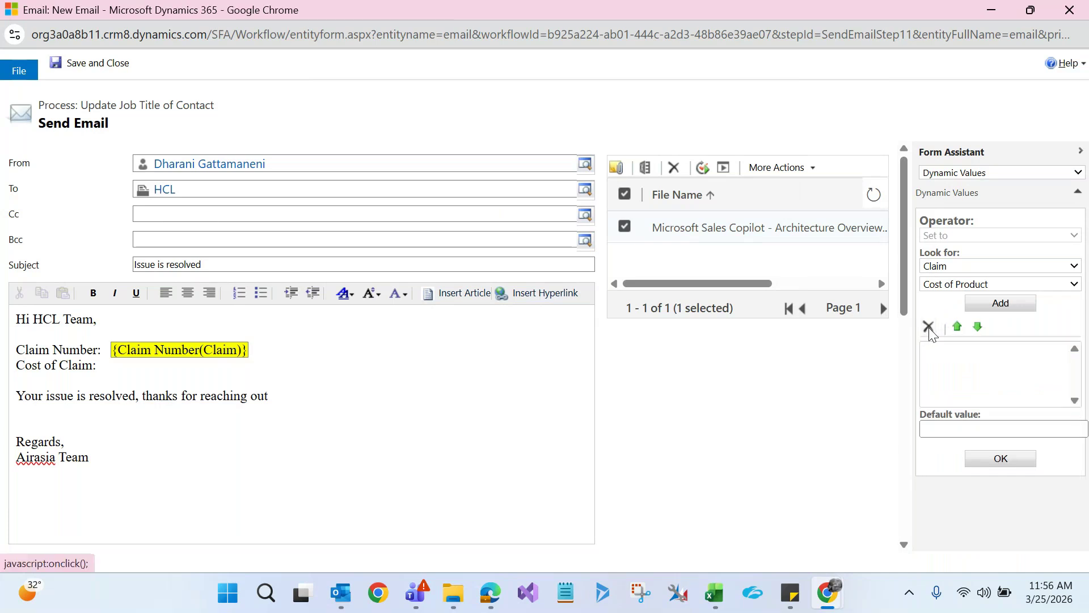
{"action": "left_click", "coordinate": [1001, 303]}
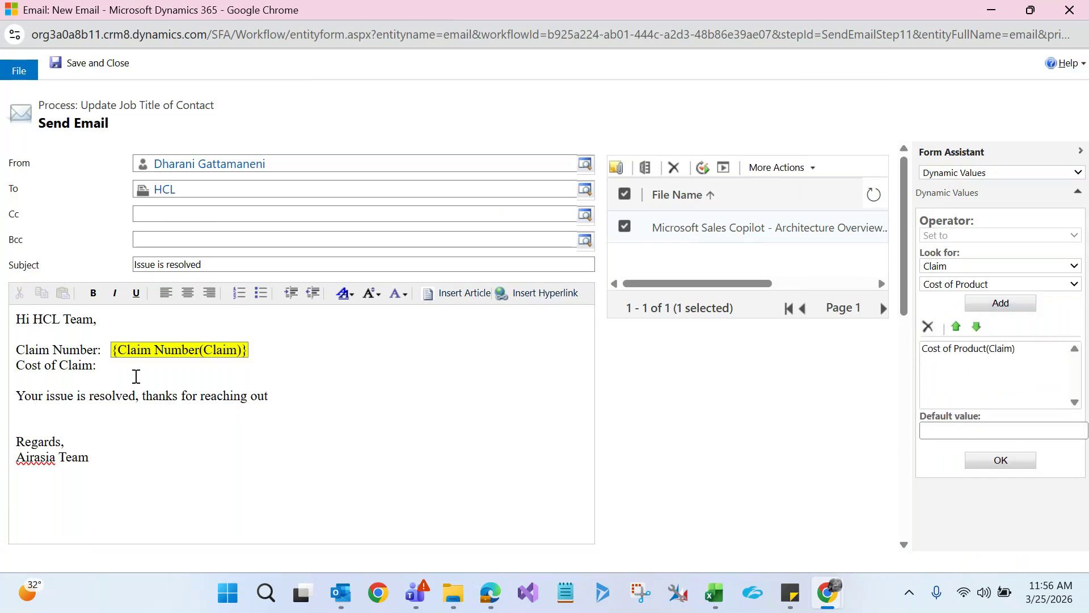
{"action": "left_click_drag", "start_coordinate": [93, 365], "coordinate": [61, 365]}
{"action": "type", "text": "Product"}
{"action": "left_click", "coordinate": [139, 366]}
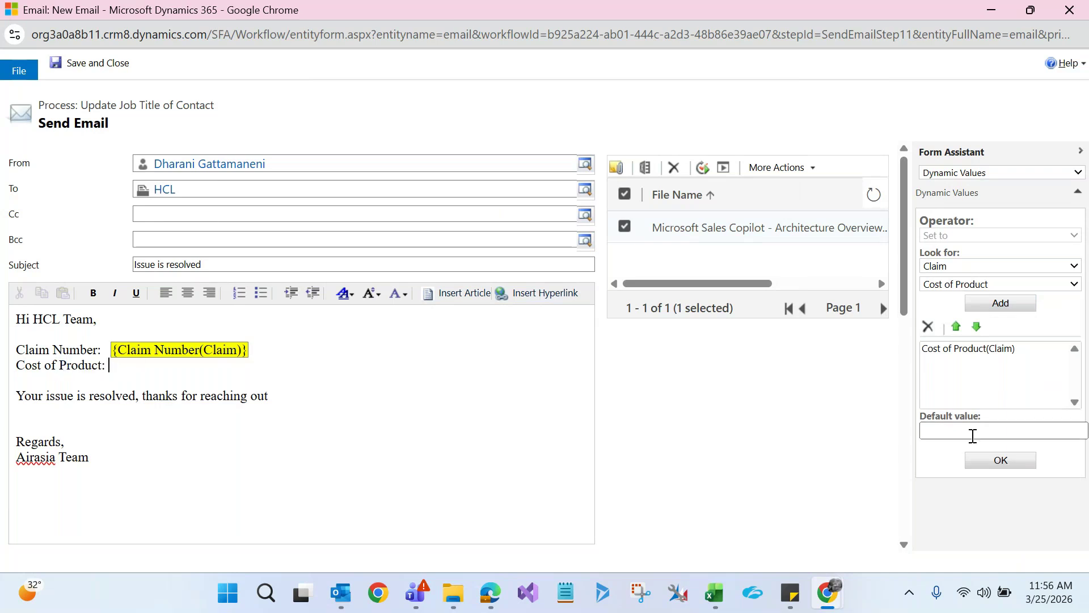
{"action": "left_click", "coordinate": [1000, 460]}
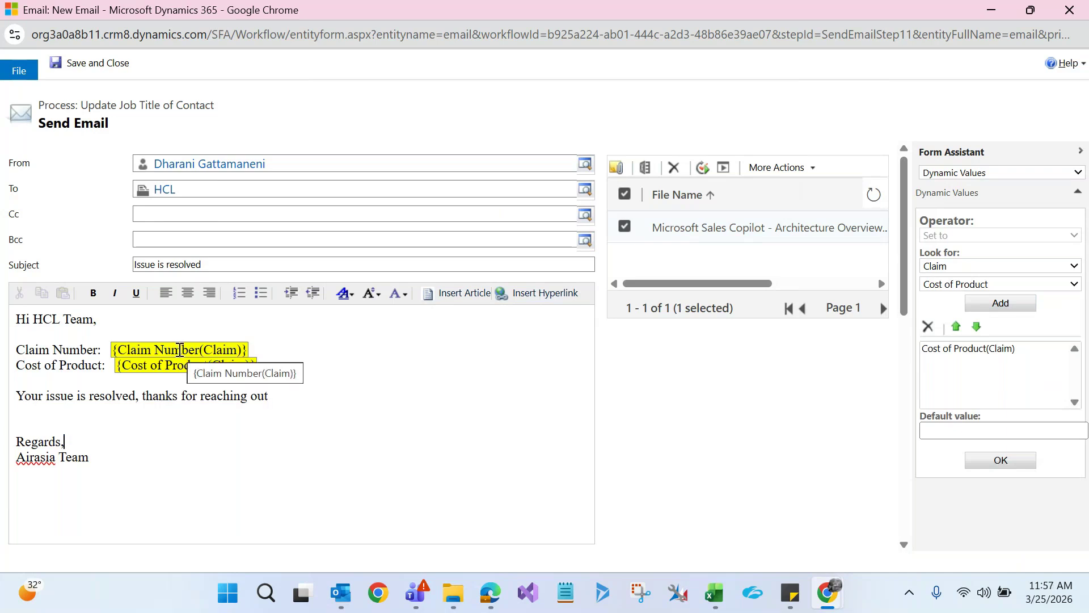
{"action": "mouse_move", "coordinate": [828, 593]}
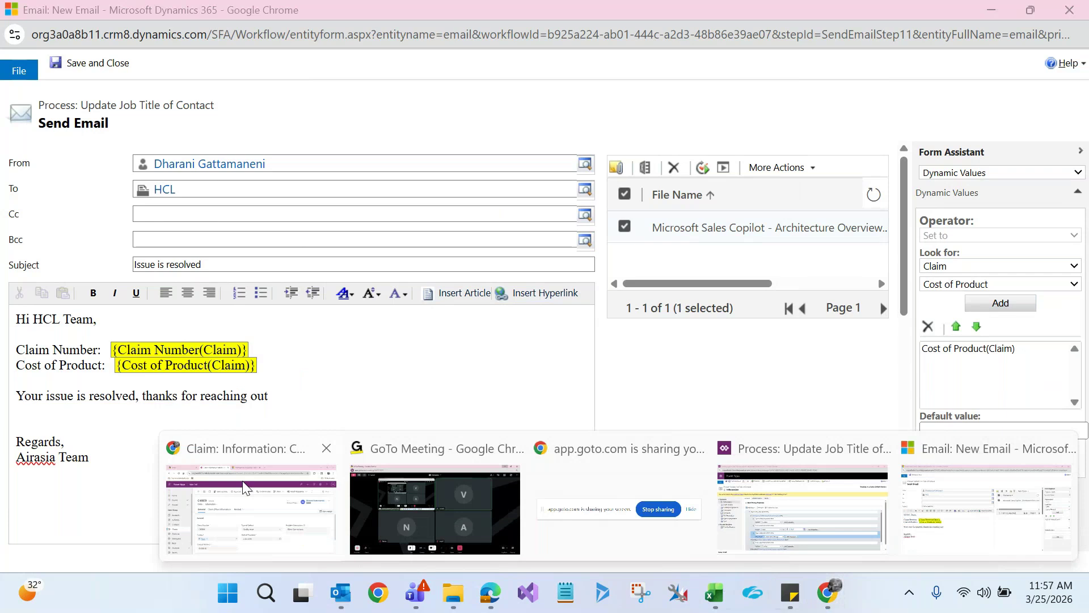
{"action": "left_click", "coordinate": [245, 486]}
{"action": "double_click", "coordinate": [221, 408]}
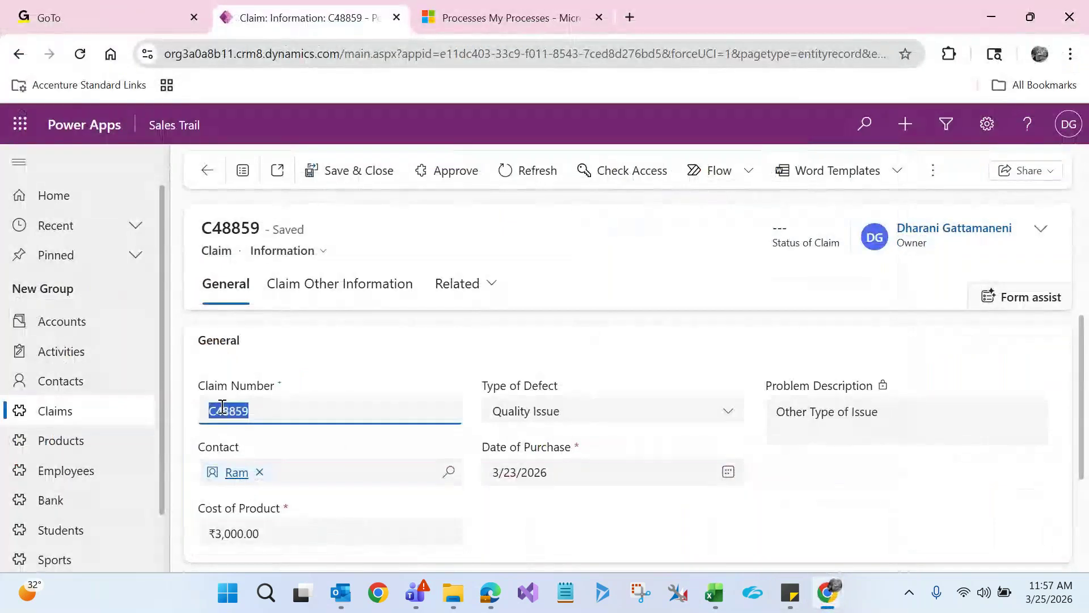
{"action": "key", "text": "alt+Tab"}
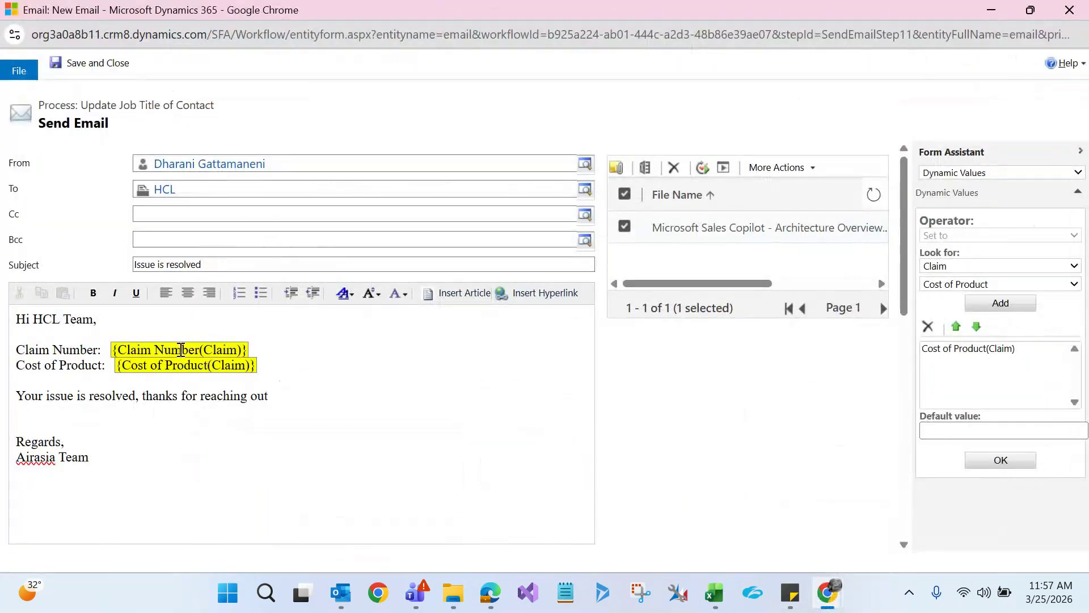
{"action": "key", "text": "alt+Tab"}
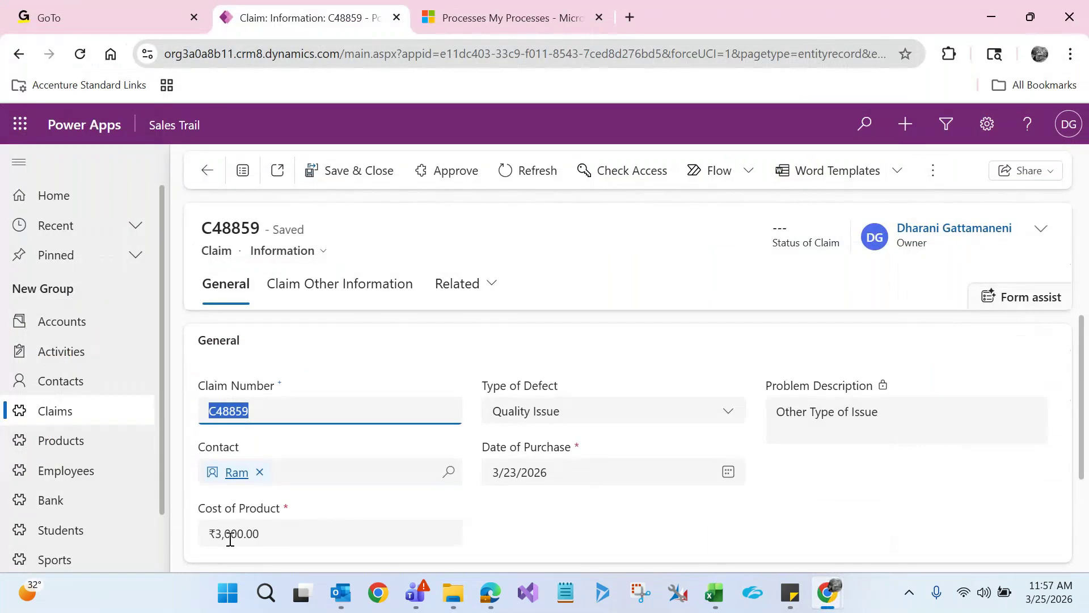
{"action": "key", "text": "alt+Tab"}
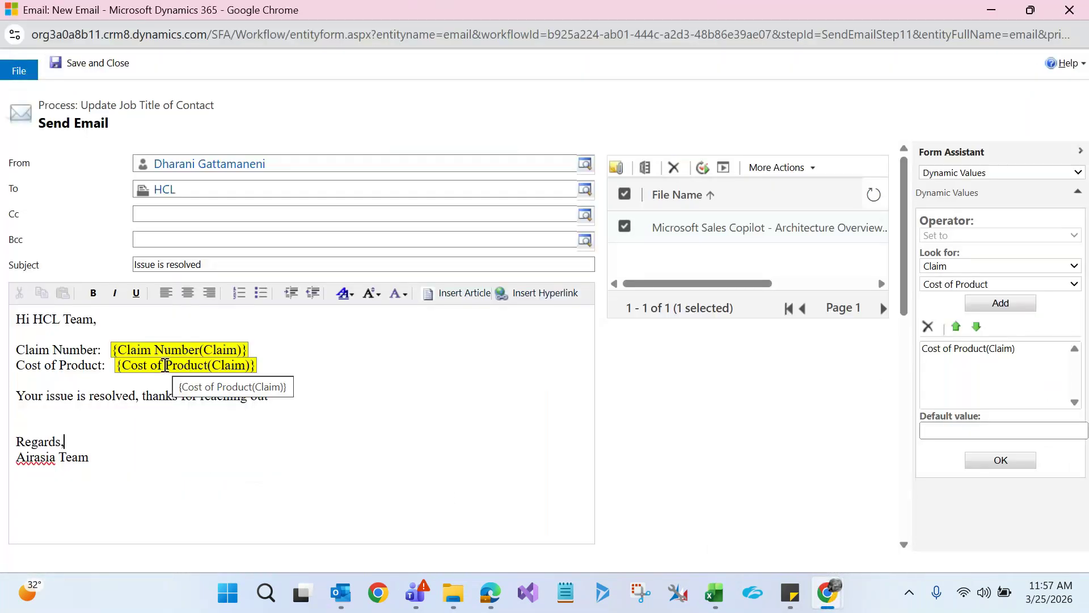
{"action": "key", "text": "alt+Tab"}
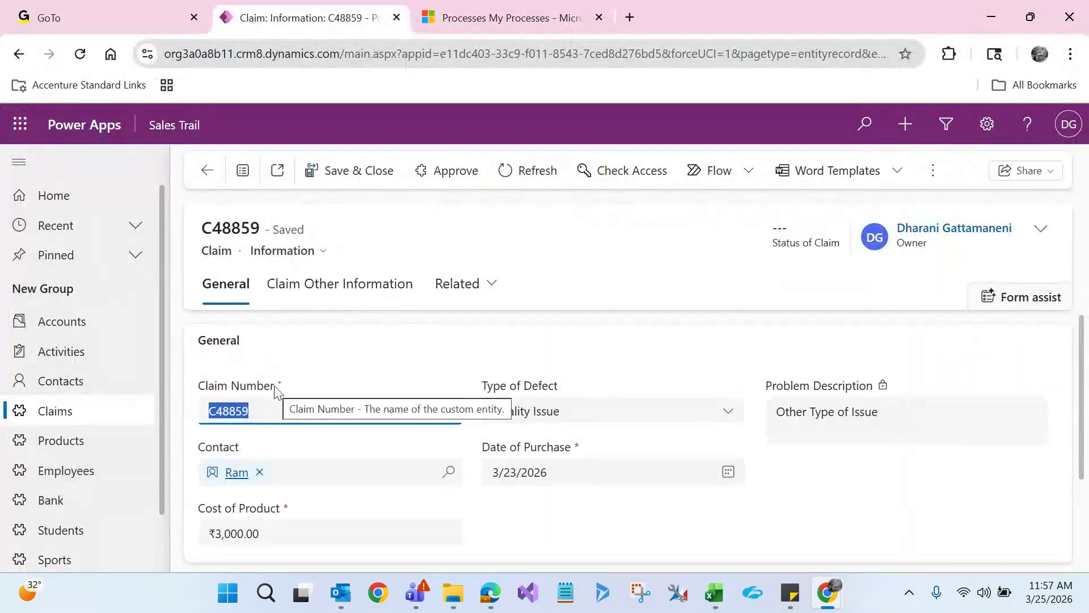
{"action": "key", "text": "alt+Tab"}
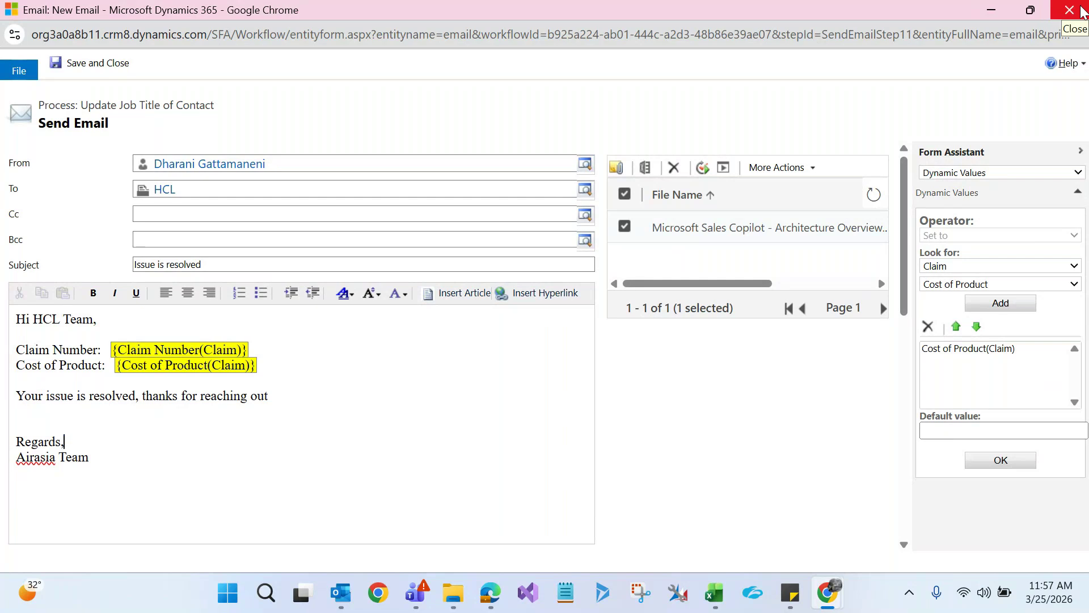
Leave the Send Email window unsaved and add a Perform Action step after Send email
{"action": "left_click", "coordinate": [1082, 10]}
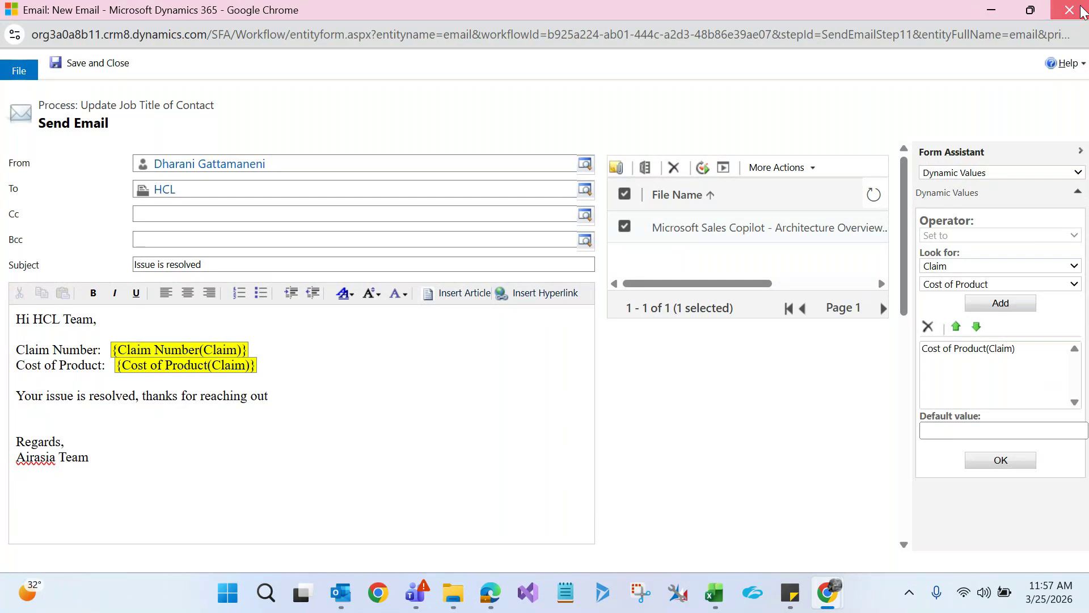
{"action": "left_click", "coordinate": [621, 118]}
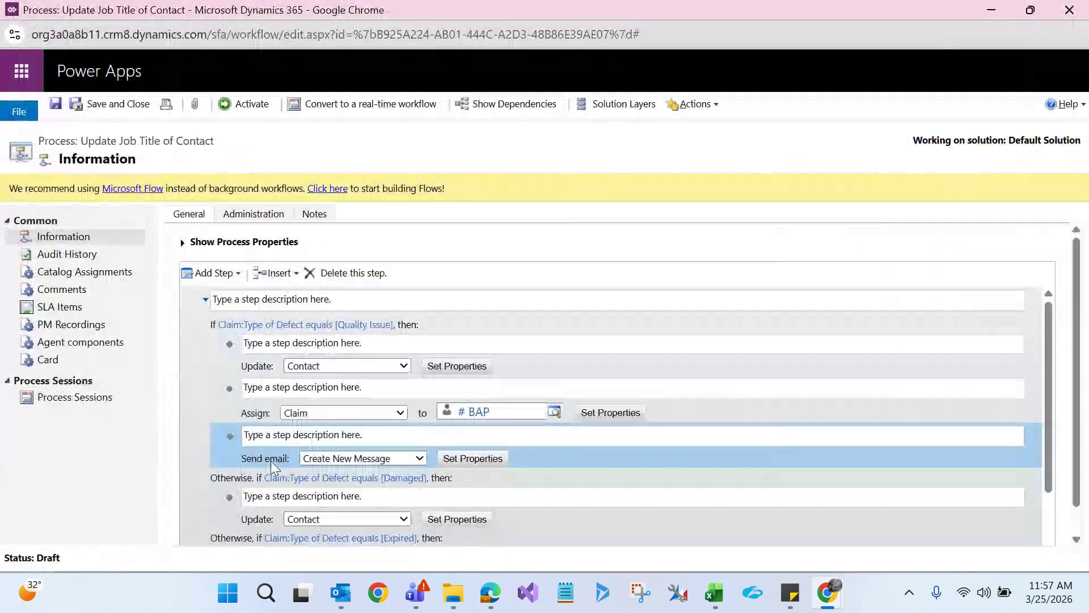
{"action": "left_click", "coordinate": [229, 275]}
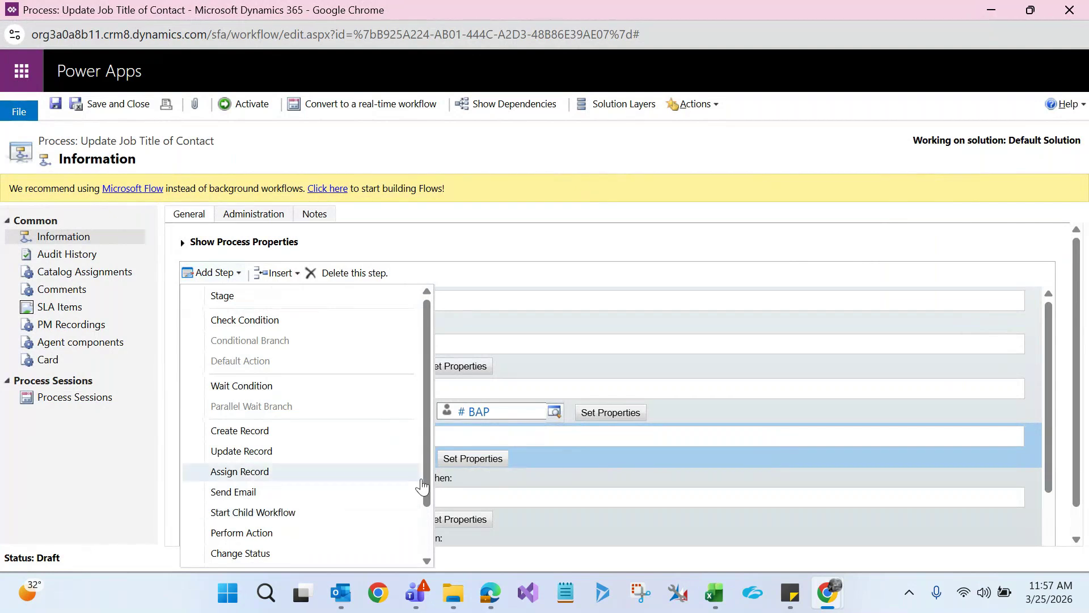
{"action": "left_click_drag", "start_coordinate": [427, 478], "coordinate": [424, 521]}
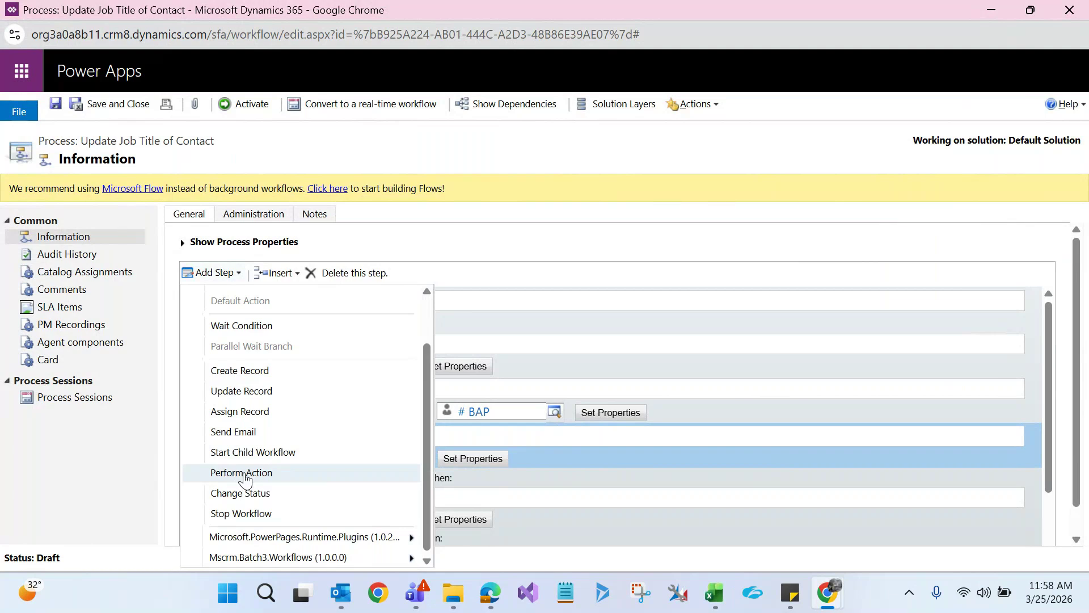
{"action": "left_click", "coordinate": [242, 473]}
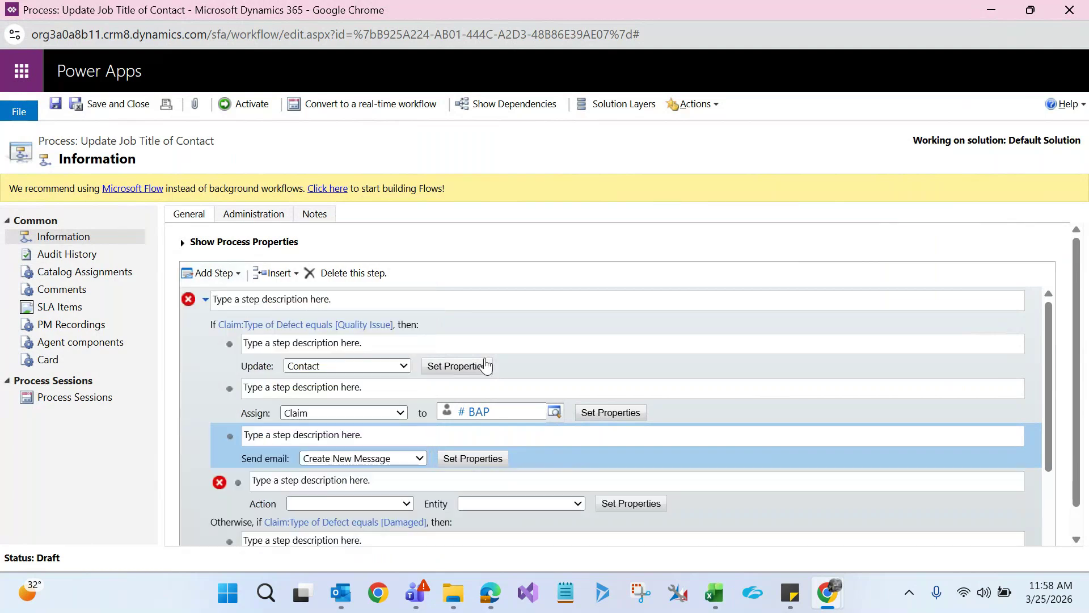
{"action": "left_click", "coordinate": [255, 495]}
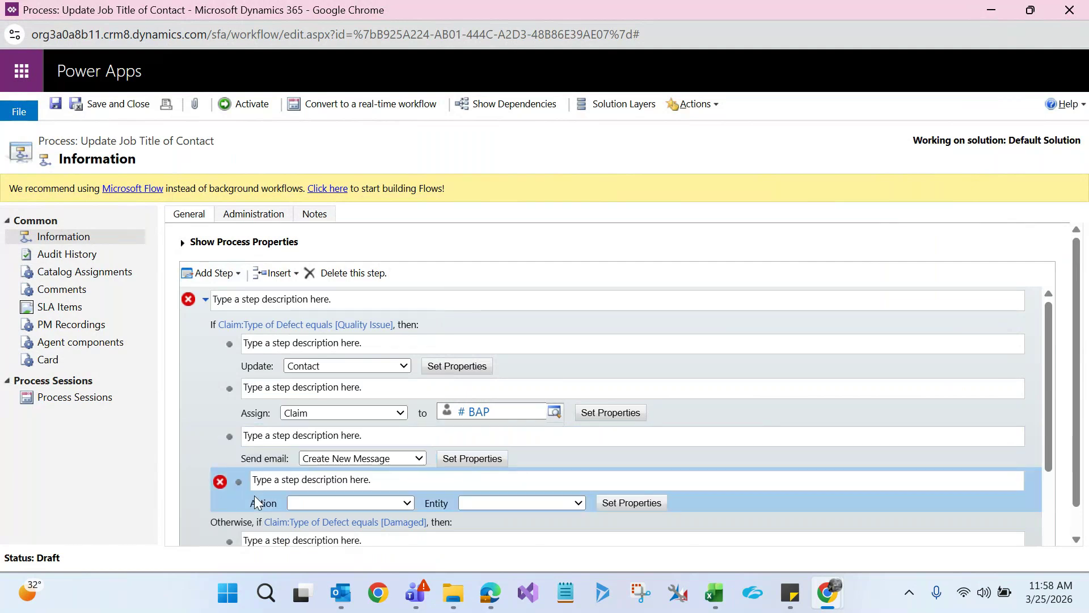
{"action": "left_click", "coordinate": [701, 584]}
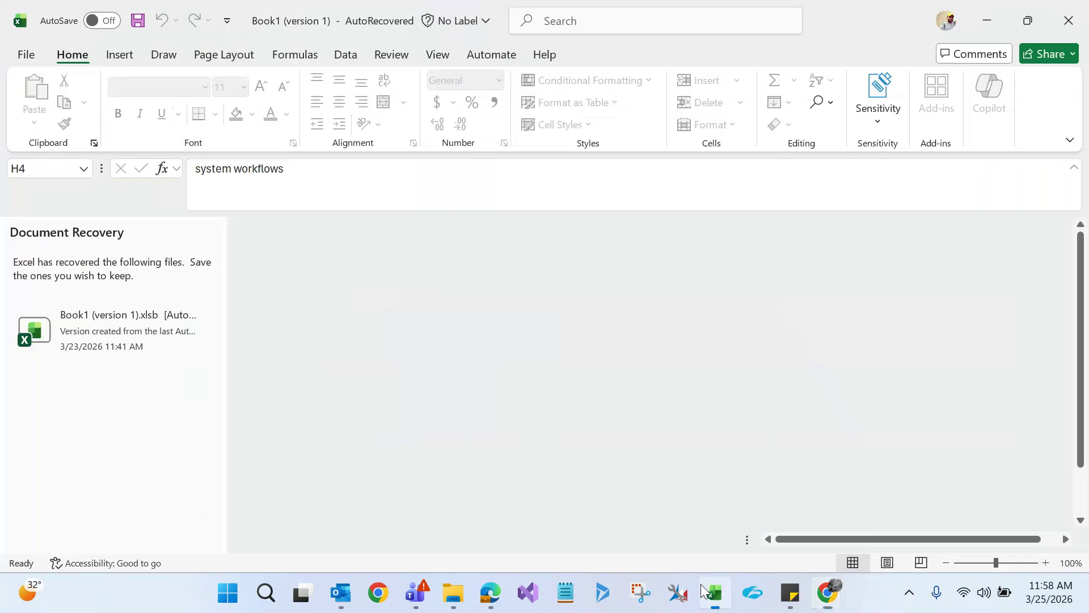
Review the Server Side Code notes in cells H1, H4 and H8, then return to the workflow
{"action": "left_click", "coordinate": [656, 243]}
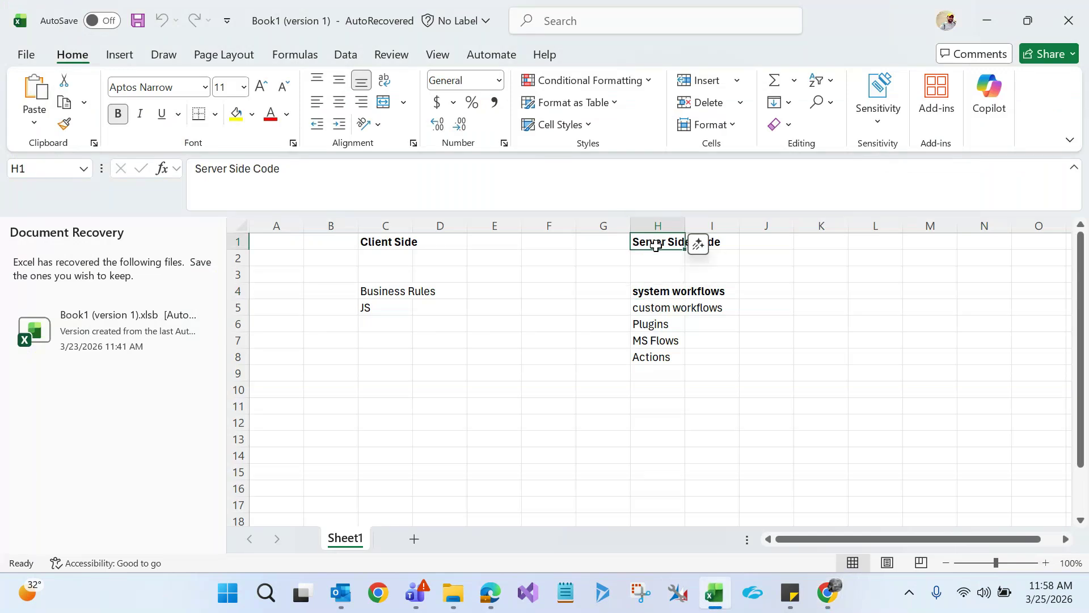
{"action": "left_click", "coordinate": [661, 291]}
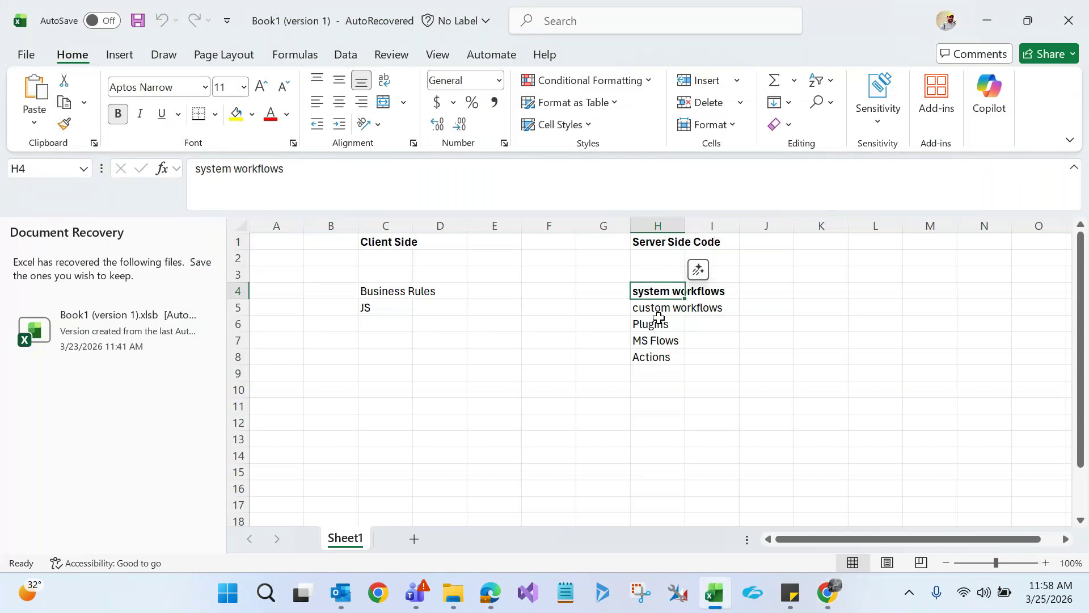
{"action": "left_click", "coordinate": [662, 362]}
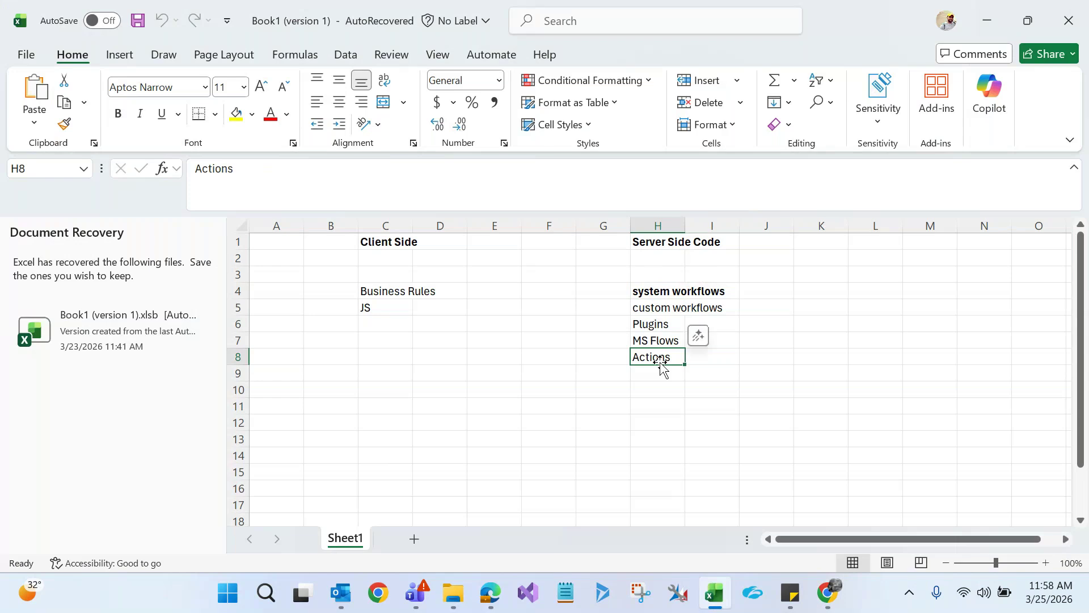
{"action": "left_click", "coordinate": [661, 289]}
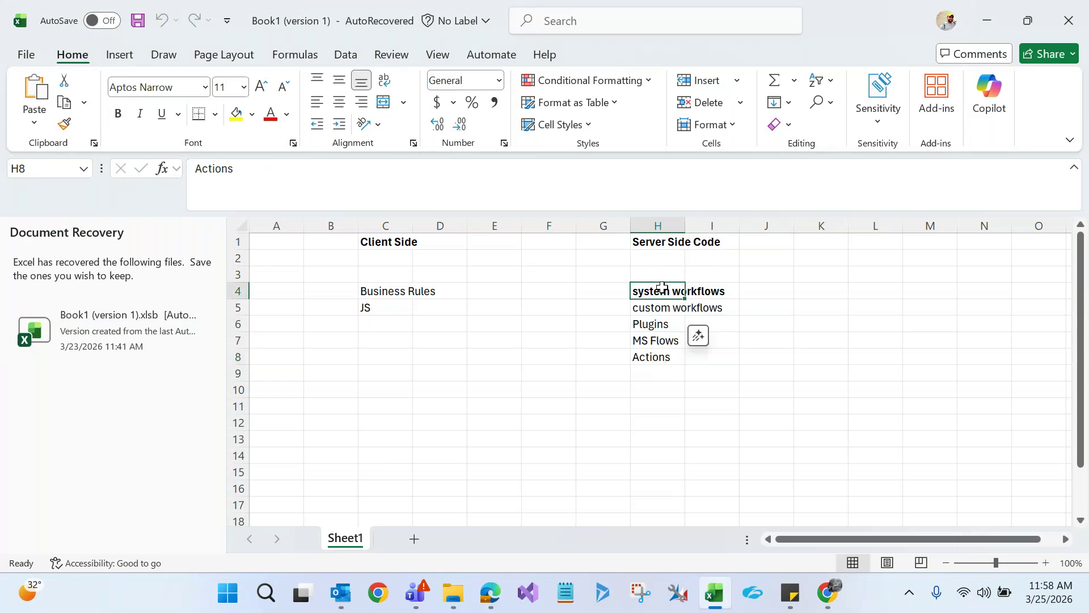
{"action": "left_click", "coordinate": [653, 357]}
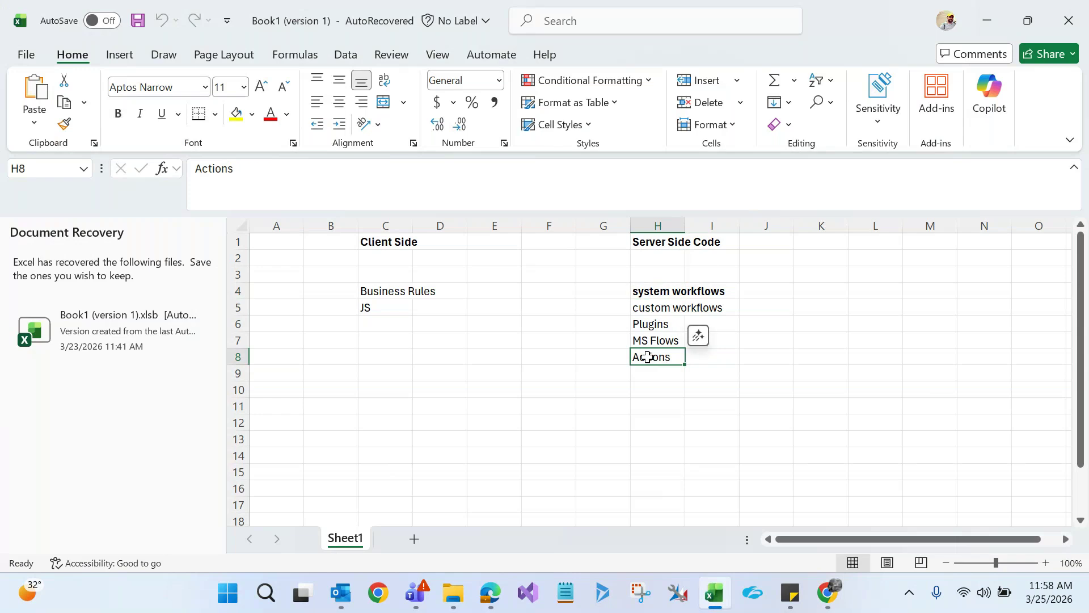
{"action": "left_click", "coordinate": [668, 290]}
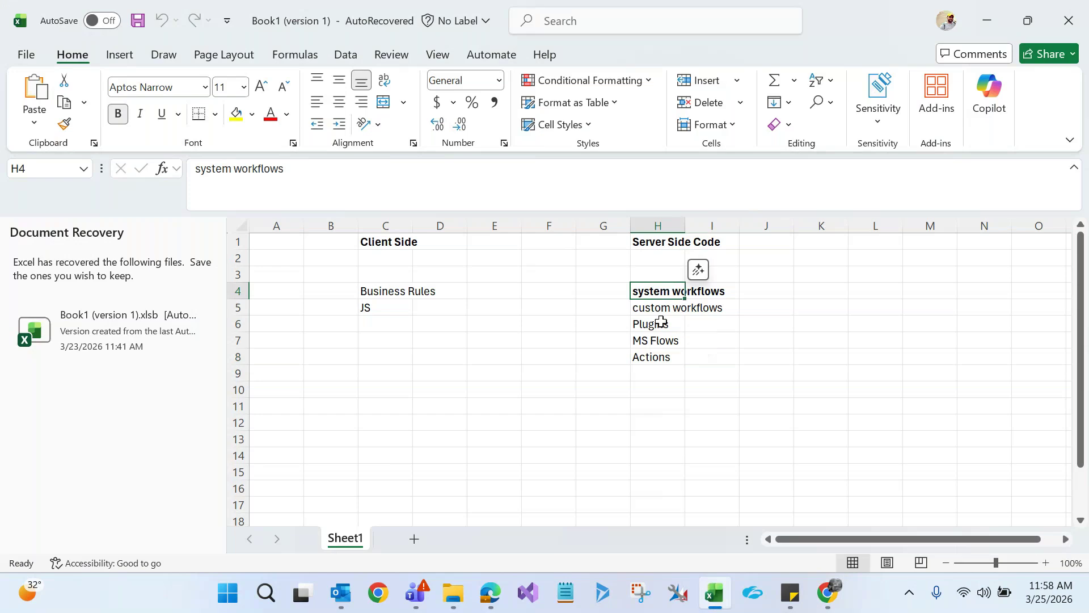
{"action": "key", "text": "alt+Tab"}
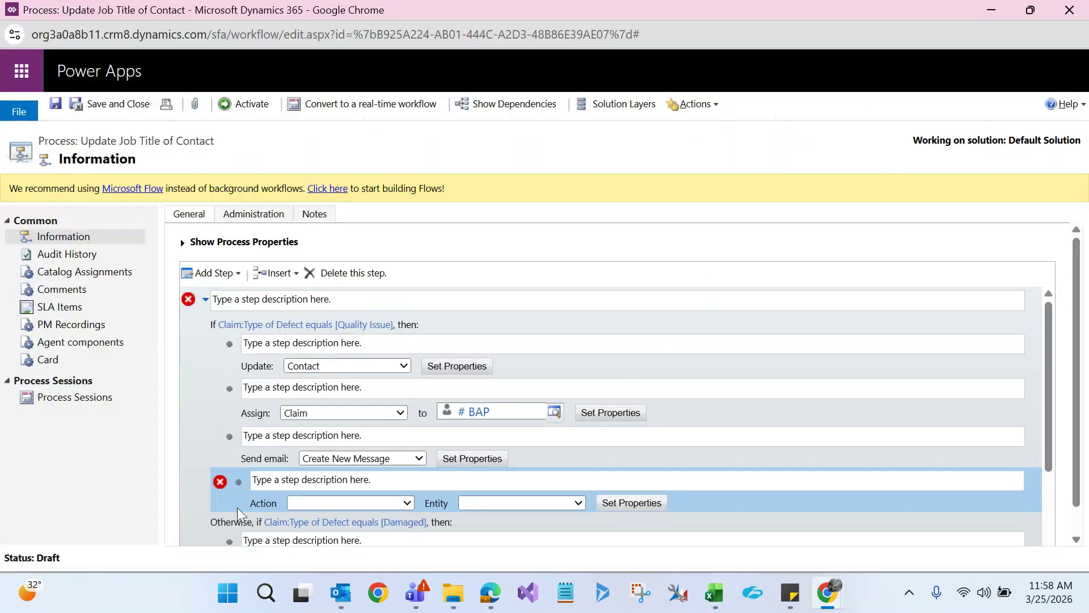
Choose GetPublicKey on Flow Machine Groups as the Perform Action step's action
{"action": "left_click", "coordinate": [214, 273]}
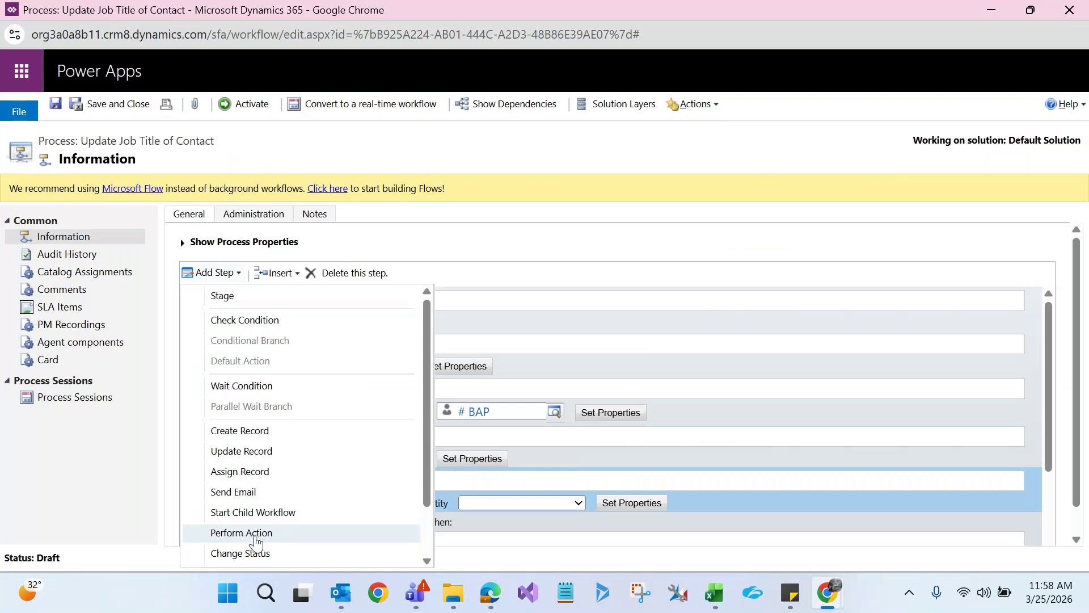
{"action": "key", "text": "alt+Tab"}
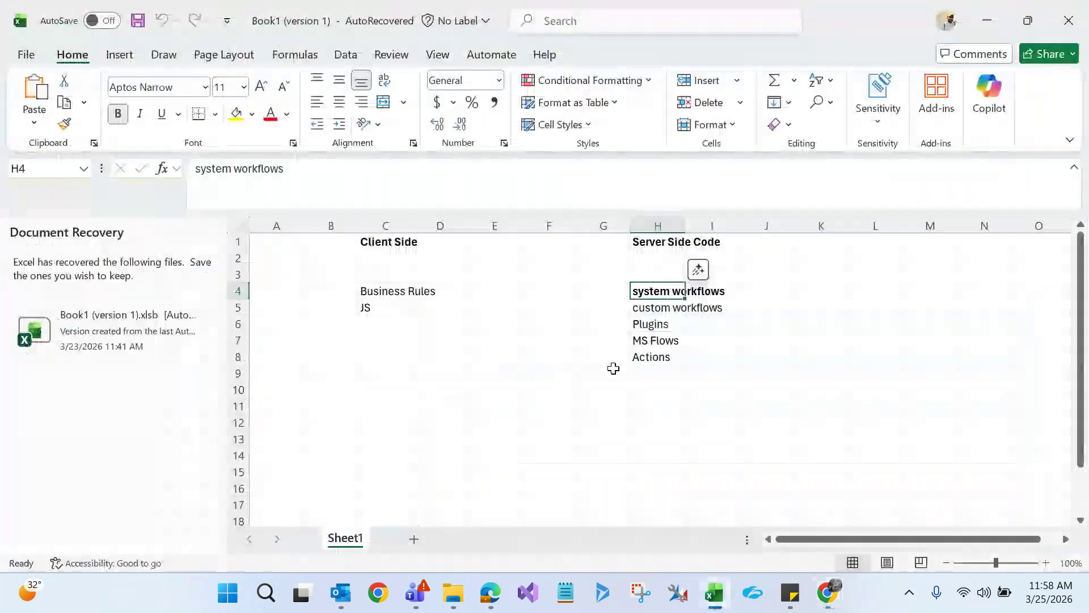
{"action": "left_click", "coordinate": [652, 357]}
{"action": "left_click", "coordinate": [661, 291]}
{"action": "key", "text": "alt+Tab"}
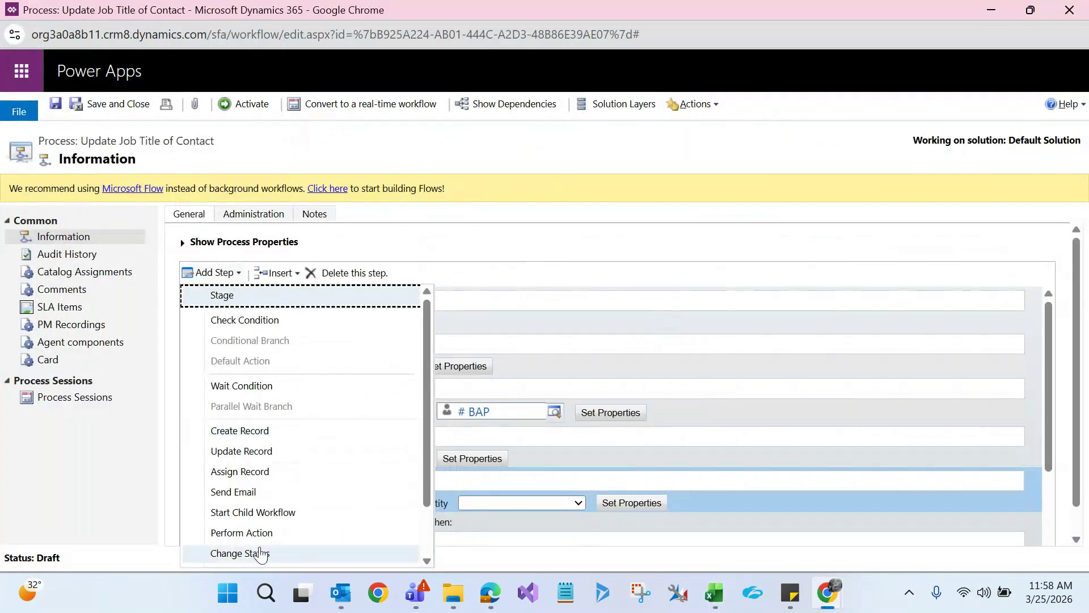
{"action": "left_click", "coordinate": [259, 536]}
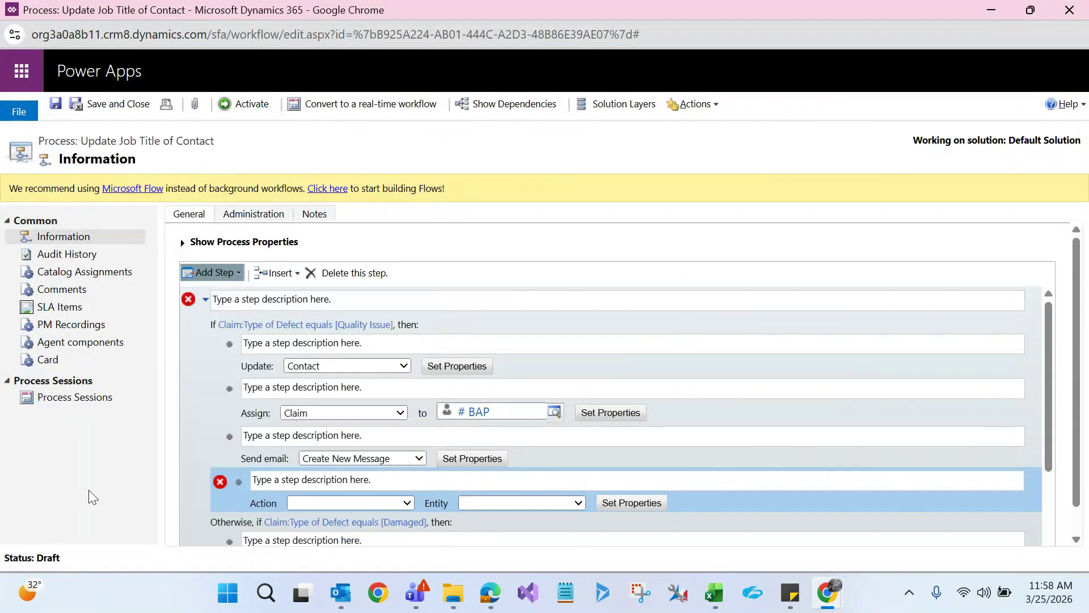
{"action": "left_click", "coordinate": [365, 504]}
{"action": "scroll", "coordinate": [431, 352], "scroll_direction": "down", "scroll_amount": 1}
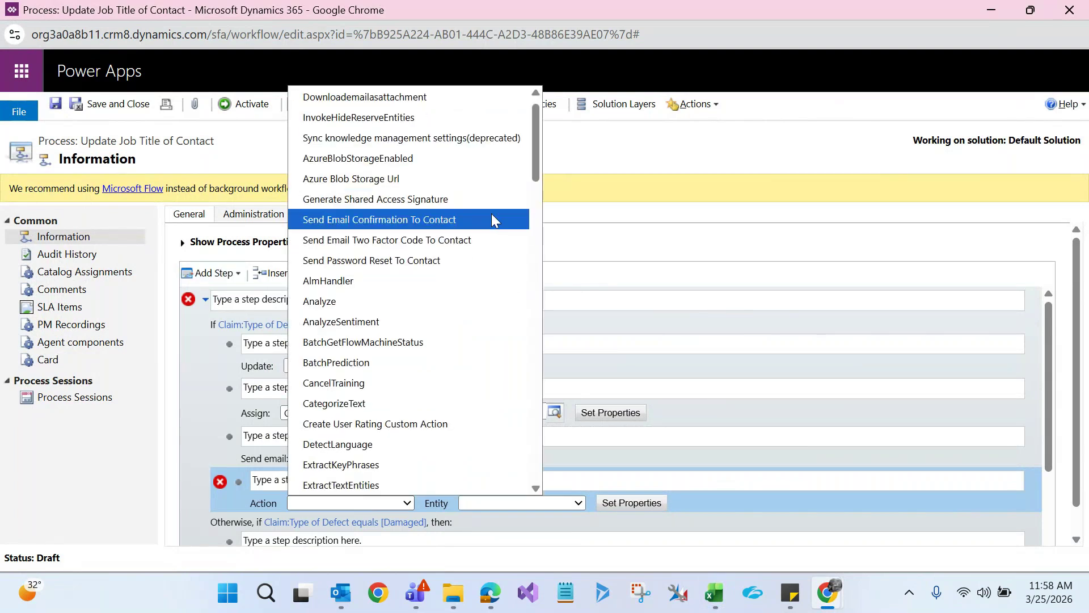
{"action": "left_click_drag", "start_coordinate": [539, 155], "coordinate": [532, 227]}
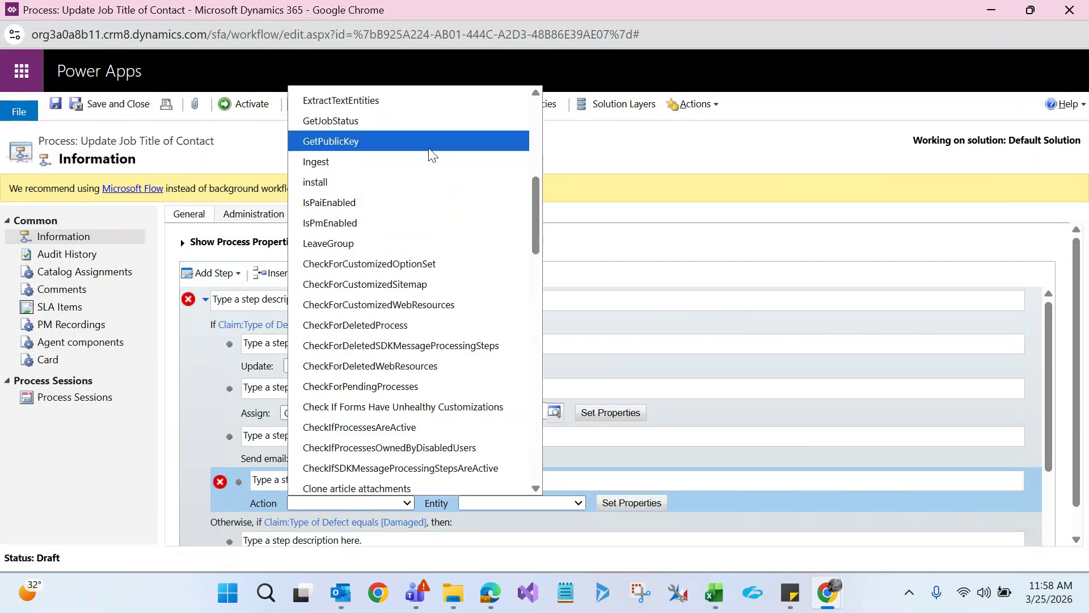
{"action": "key", "text": "Escape"}
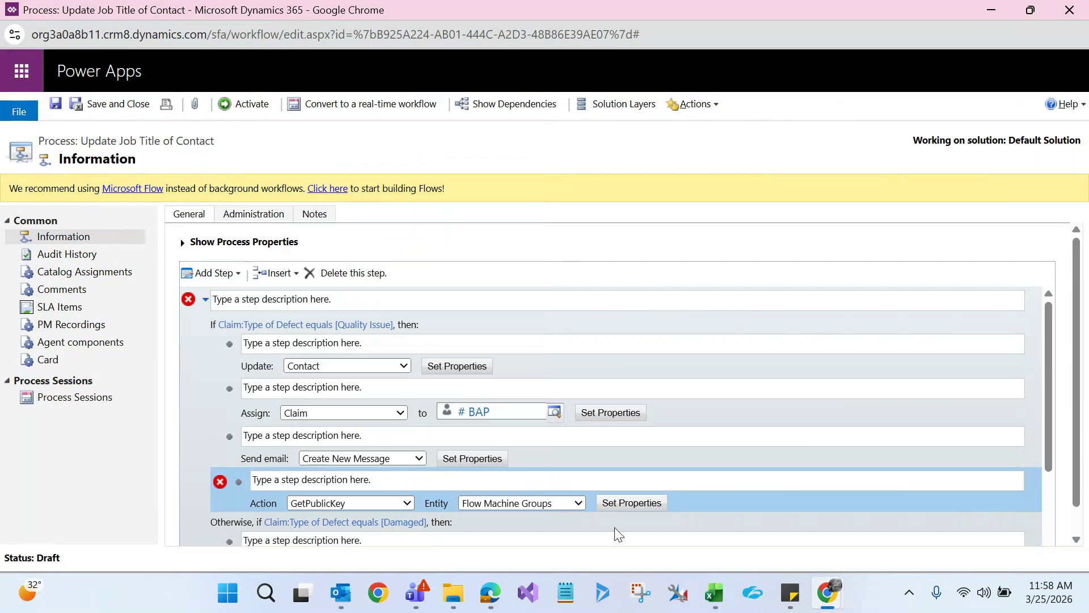
Set the action's Target input to Shared pool of machines and save
{"action": "left_click", "coordinate": [631, 504]}
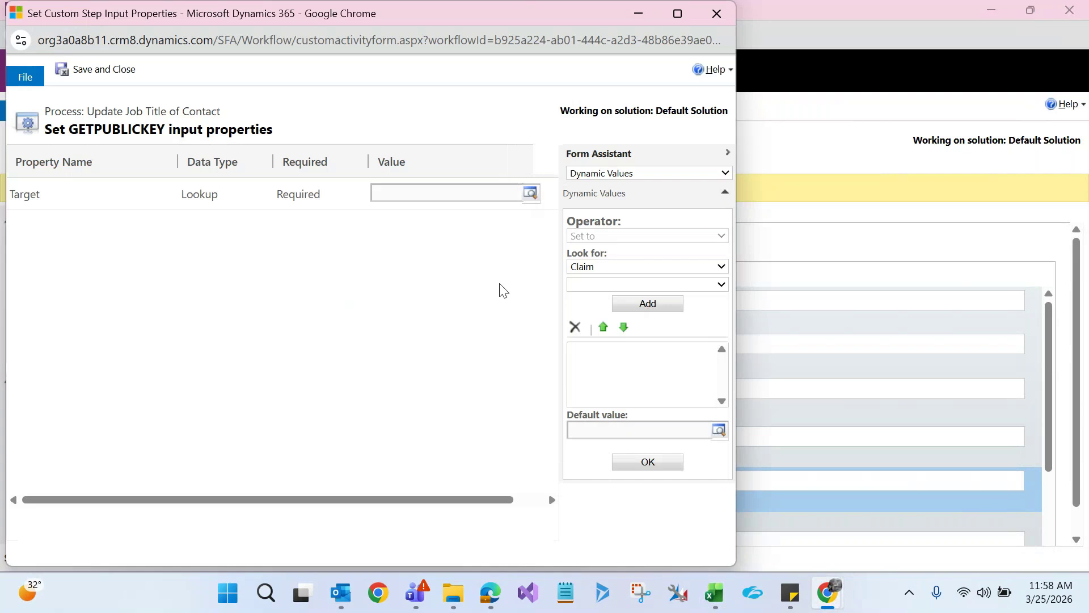
{"action": "left_click", "coordinate": [531, 195]}
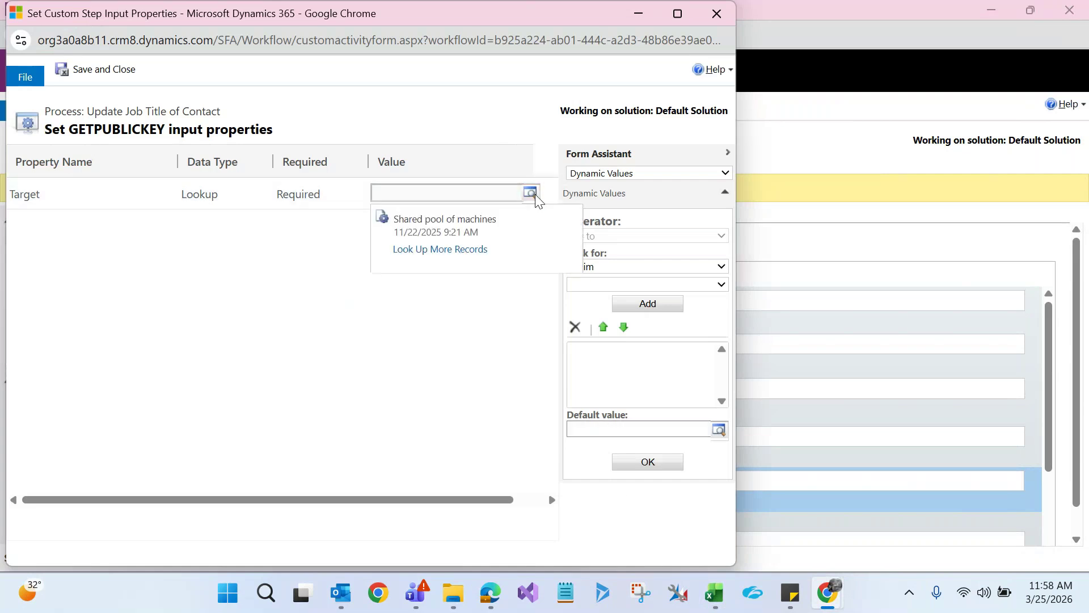
{"action": "left_click", "coordinate": [506, 223]}
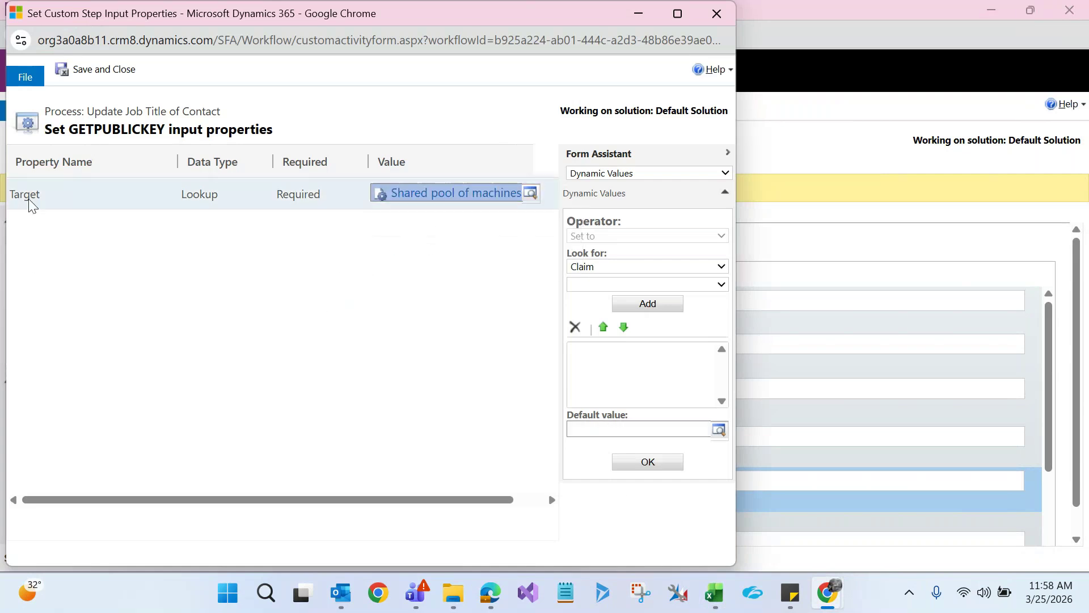
{"action": "left_click", "coordinate": [104, 70]}
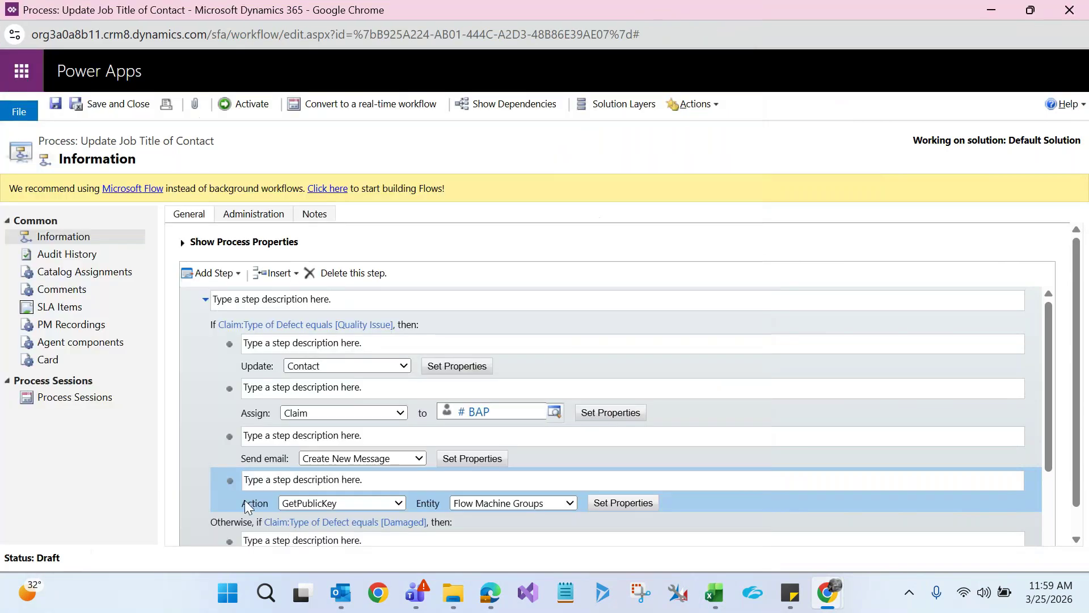
{"action": "key", "text": "alt+Tab"}
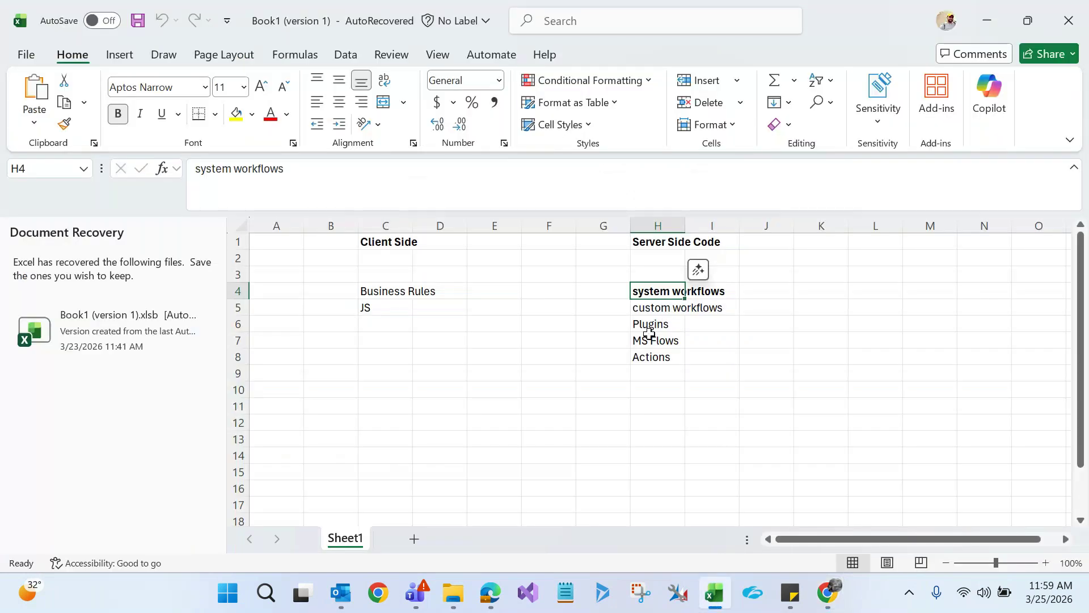
Add a Change Status step for the claim under the GetPublicKey action in the Quality Issue branch
{"action": "left_click", "coordinate": [645, 357]}
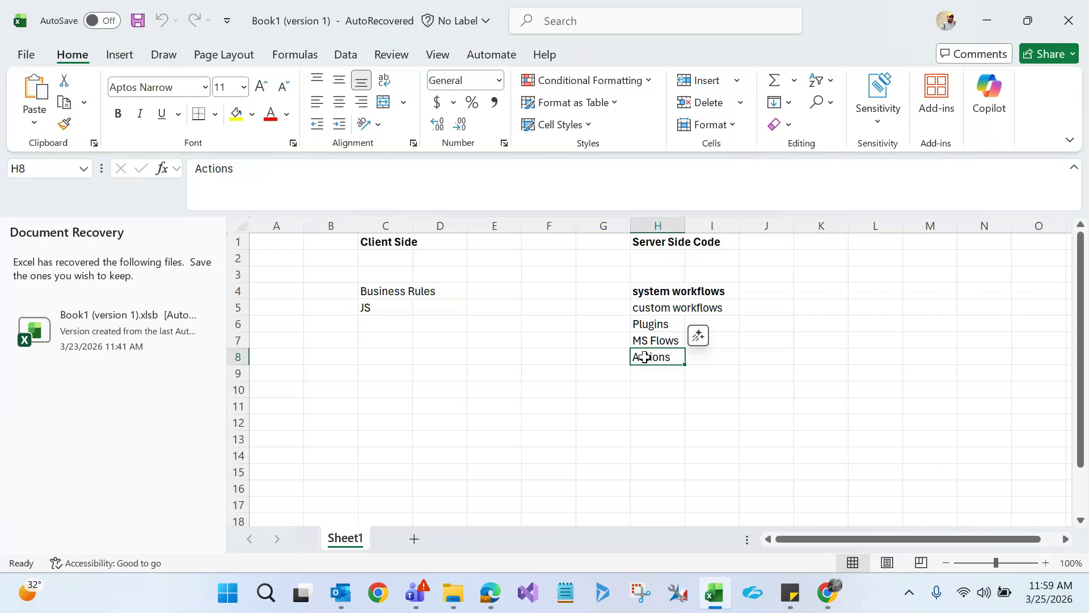
{"action": "left_click", "coordinate": [657, 293]}
{"action": "key", "text": "alt+Tab"}
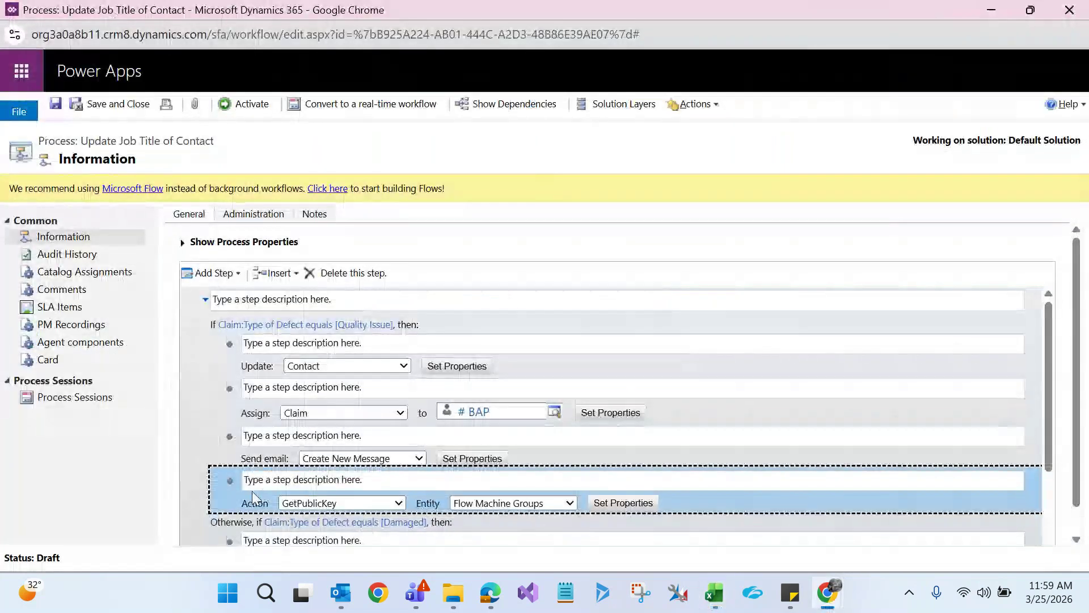
{"action": "left_click", "coordinate": [214, 272]}
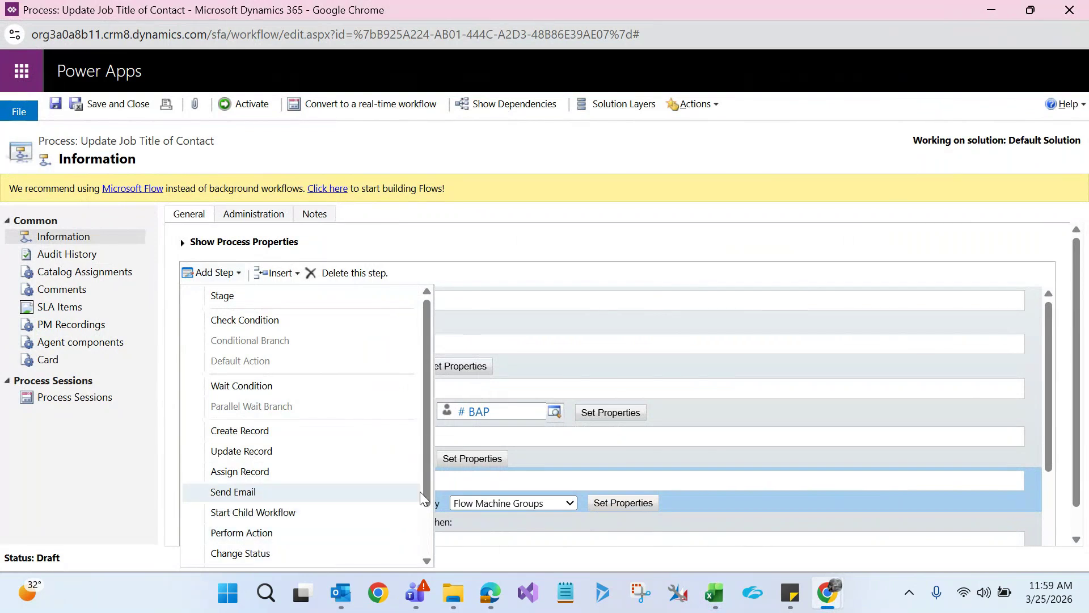
{"action": "left_click_drag", "start_coordinate": [429, 485], "coordinate": [427, 530]}
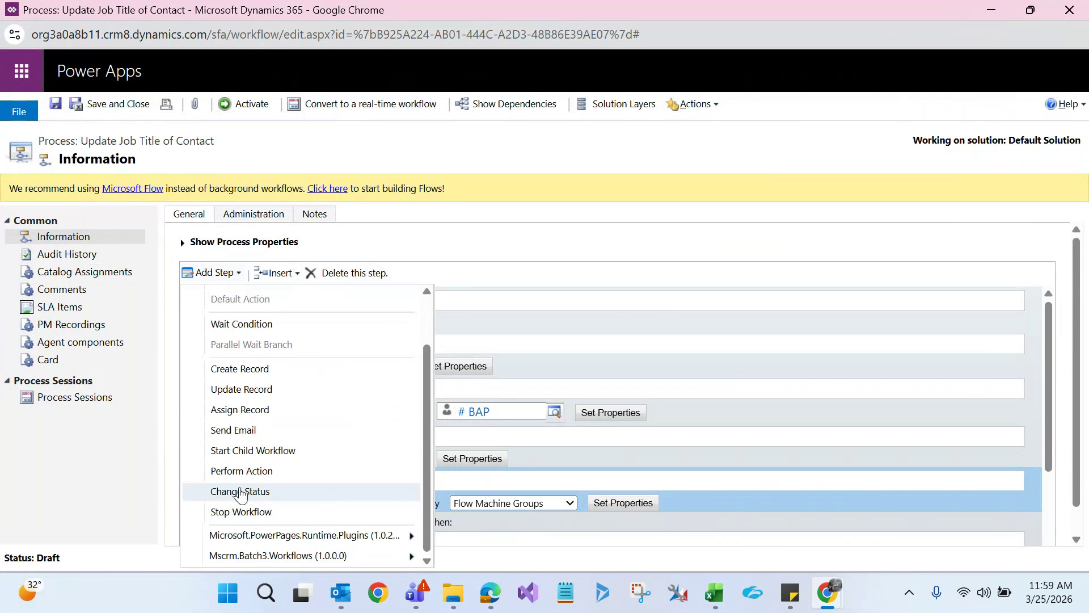
{"action": "left_click", "coordinate": [241, 493]}
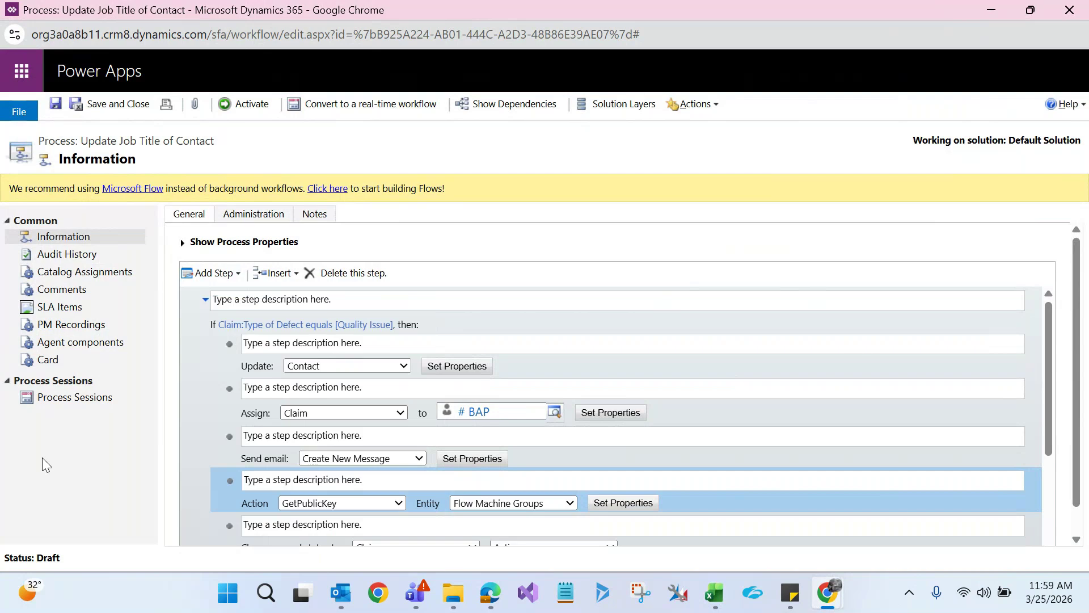
{"action": "left_click_drag", "start_coordinate": [1050, 379], "coordinate": [1047, 457]}
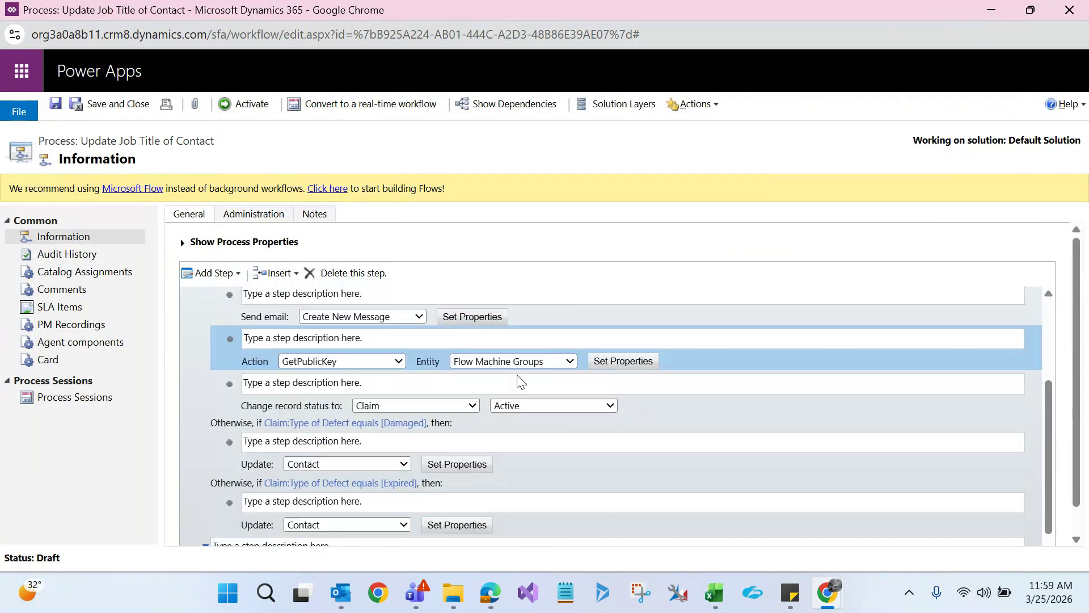
{"action": "left_click", "coordinate": [275, 403]}
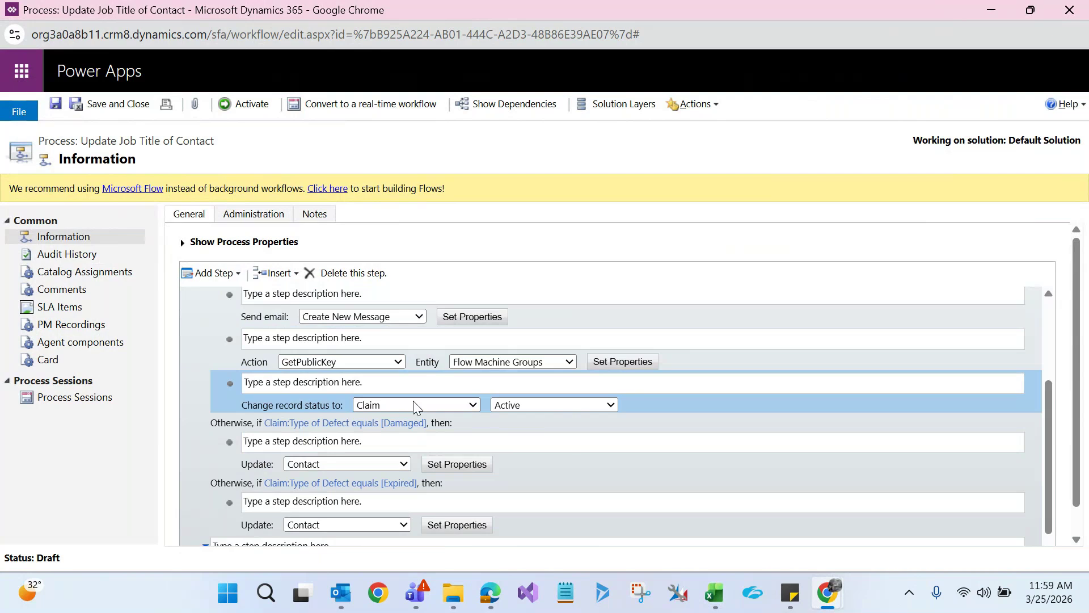
Set claim C48859's Type of Defect to Damaged
{"action": "mouse_move", "coordinate": [828, 596]}
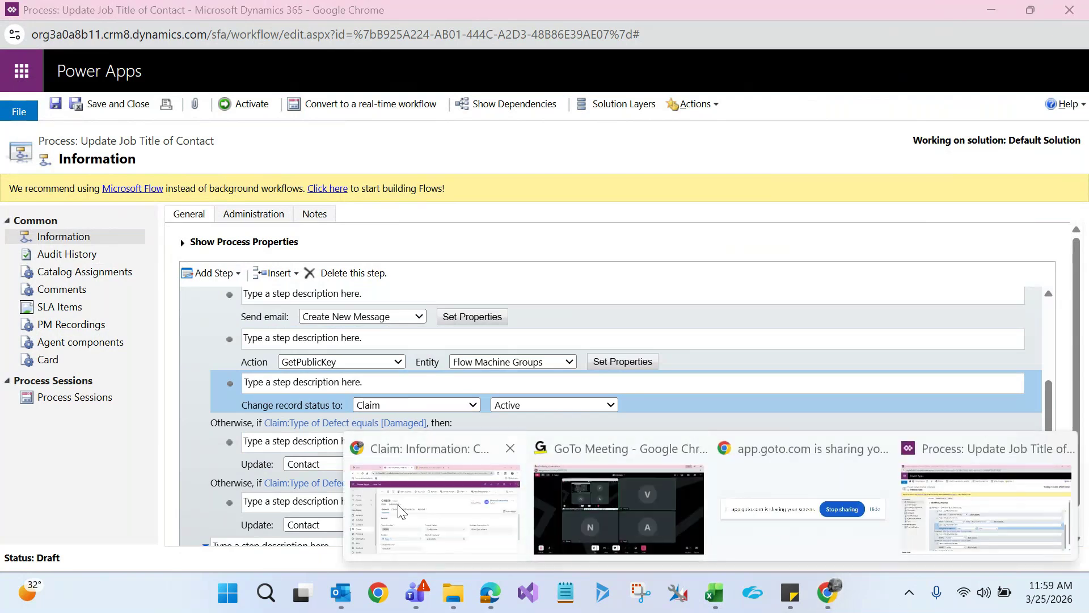
{"action": "left_click", "coordinate": [400, 509]}
{"action": "left_click", "coordinate": [609, 410]}
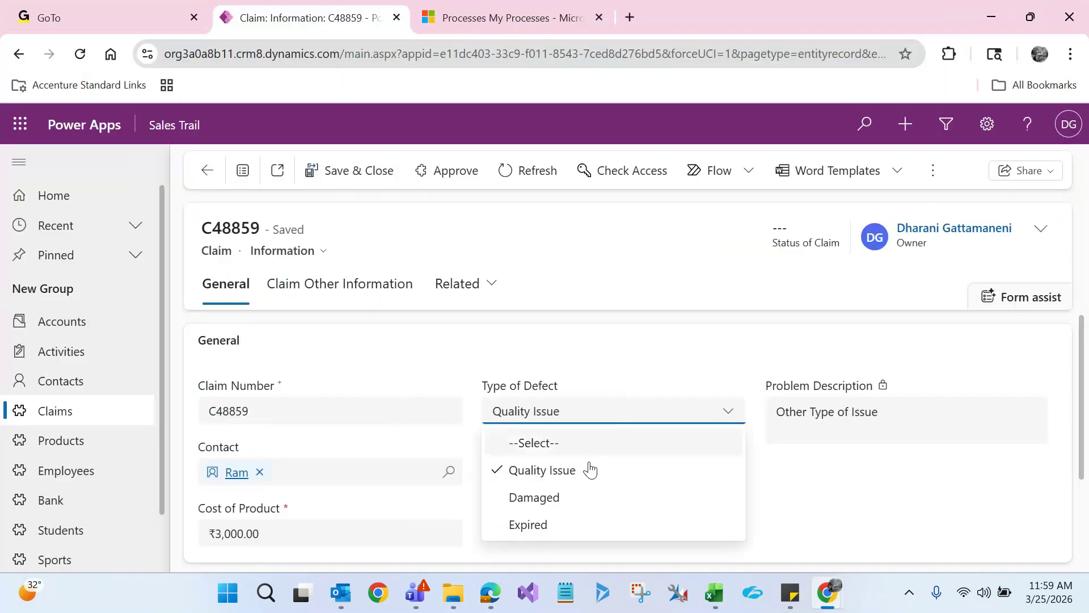
{"action": "left_click", "coordinate": [570, 495]}
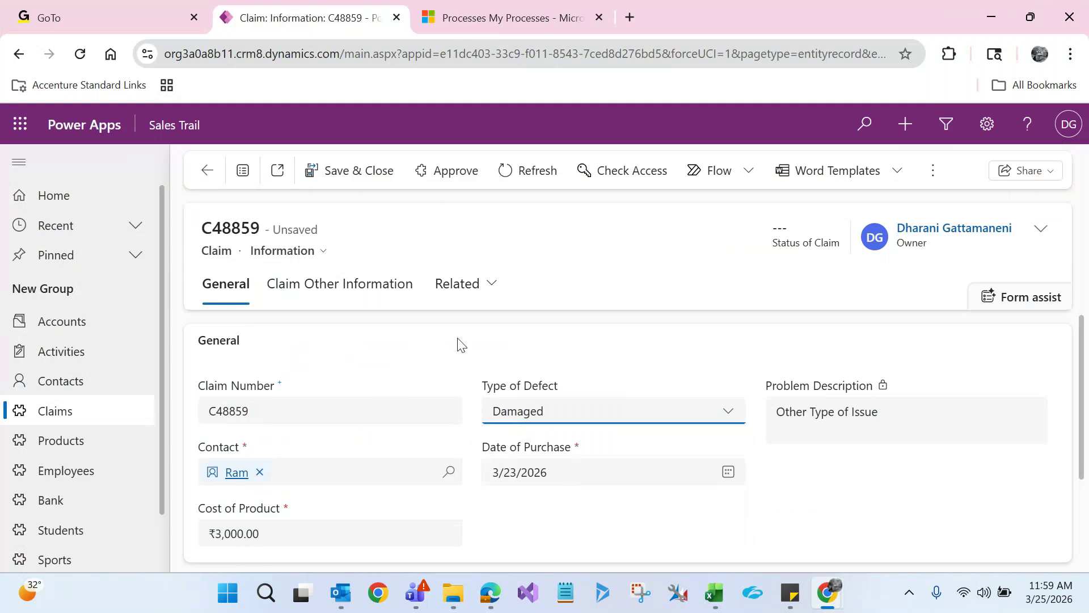
Try saving claim C48859 with its Damaged defect type, dismissing the browser's save-page dialog
{"action": "left_click", "coordinate": [458, 231]}
{"action": "key", "text": "ctrl+s"}
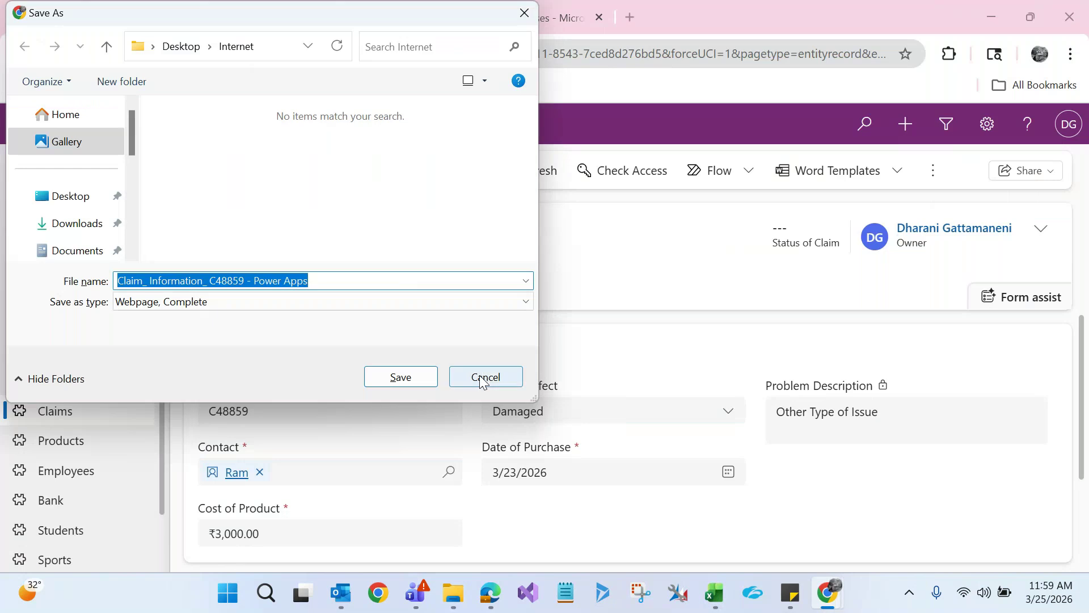
{"action": "left_click", "coordinate": [482, 377]}
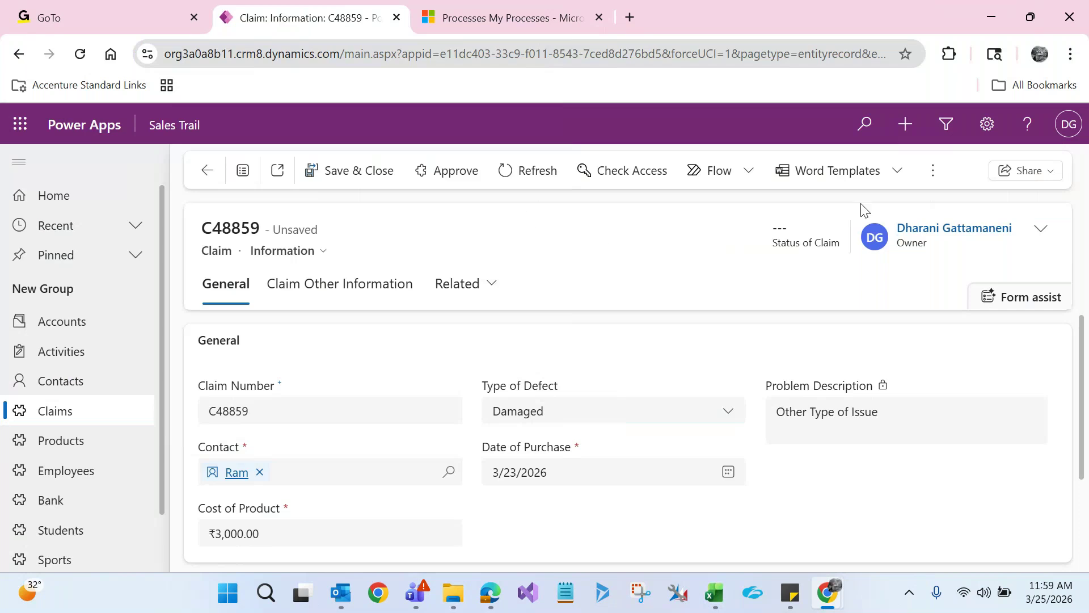
{"action": "left_click", "coordinate": [927, 171]}
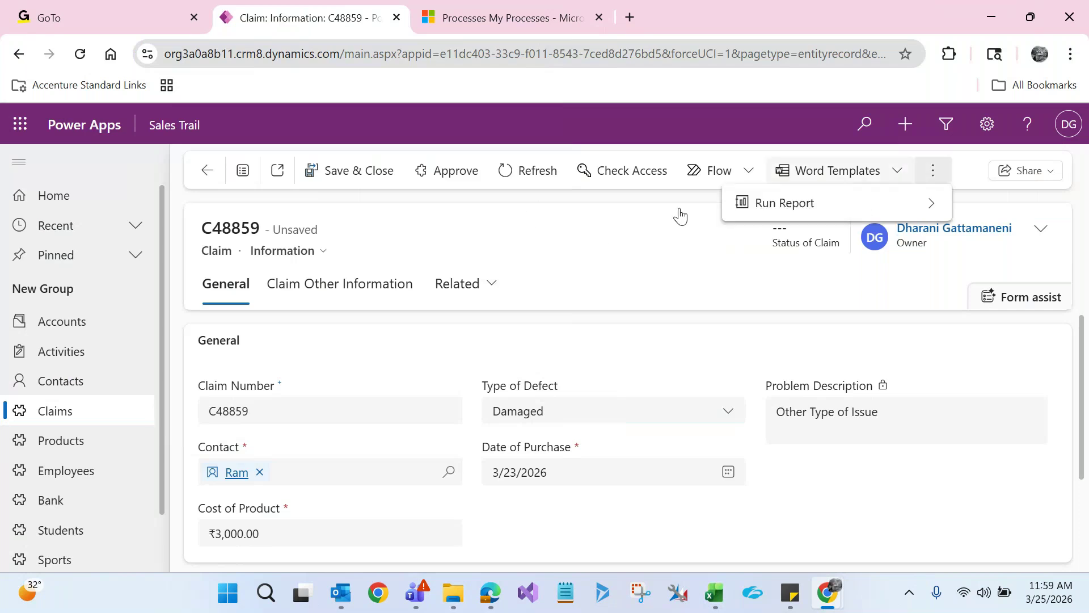
{"action": "left_click", "coordinate": [680, 216]}
Return to the Active Claims list and start deactivating claim C38945
{"action": "left_click", "coordinate": [81, 423]}
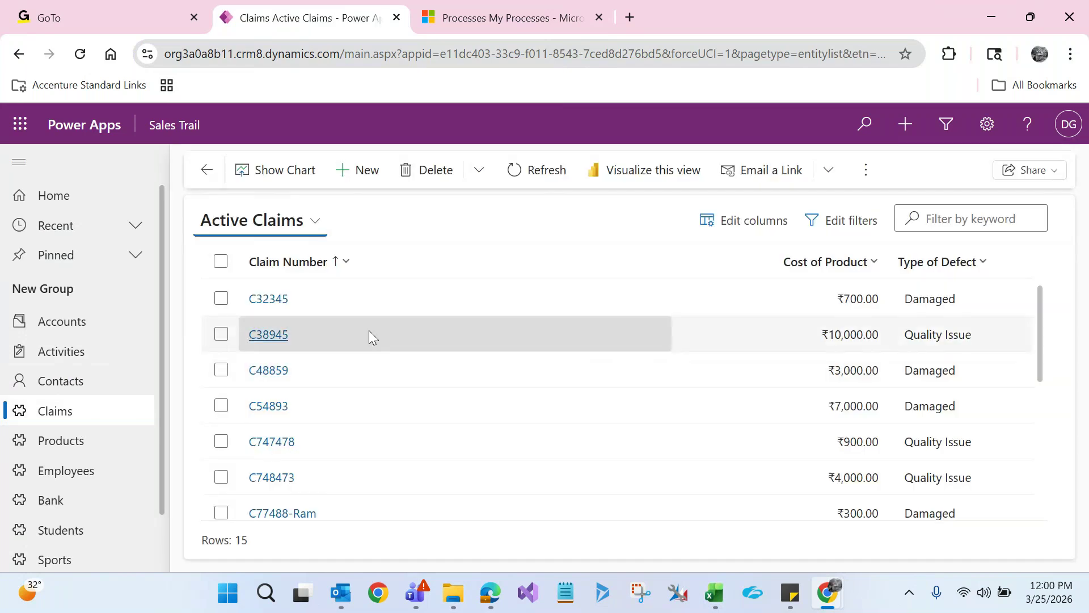
{"action": "left_click", "coordinate": [381, 332]}
{"action": "left_click", "coordinate": [509, 172]}
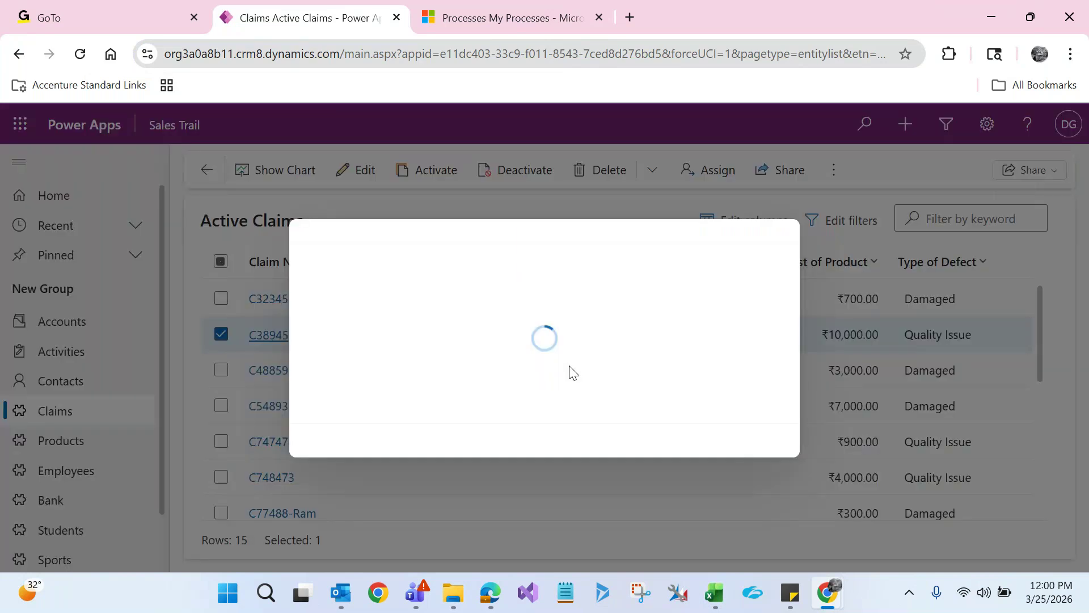
Confirm deactivating claim C38945 and open it from the Inactive Claims view to check it is read-only
{"action": "left_click", "coordinate": [642, 394]}
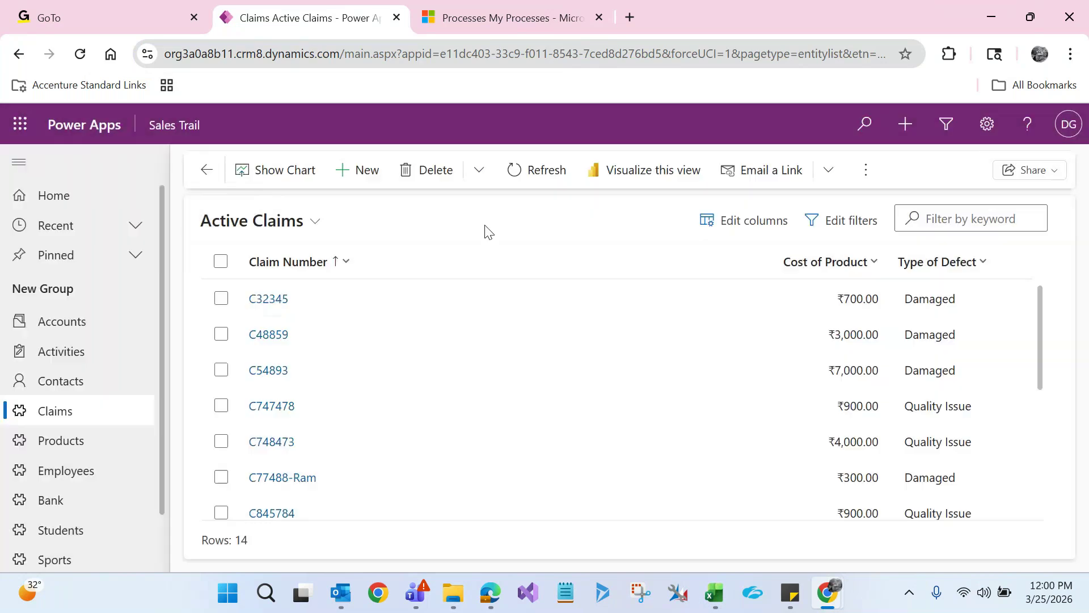
{"action": "left_click", "coordinate": [314, 221]}
{"action": "left_click", "coordinate": [267, 356]}
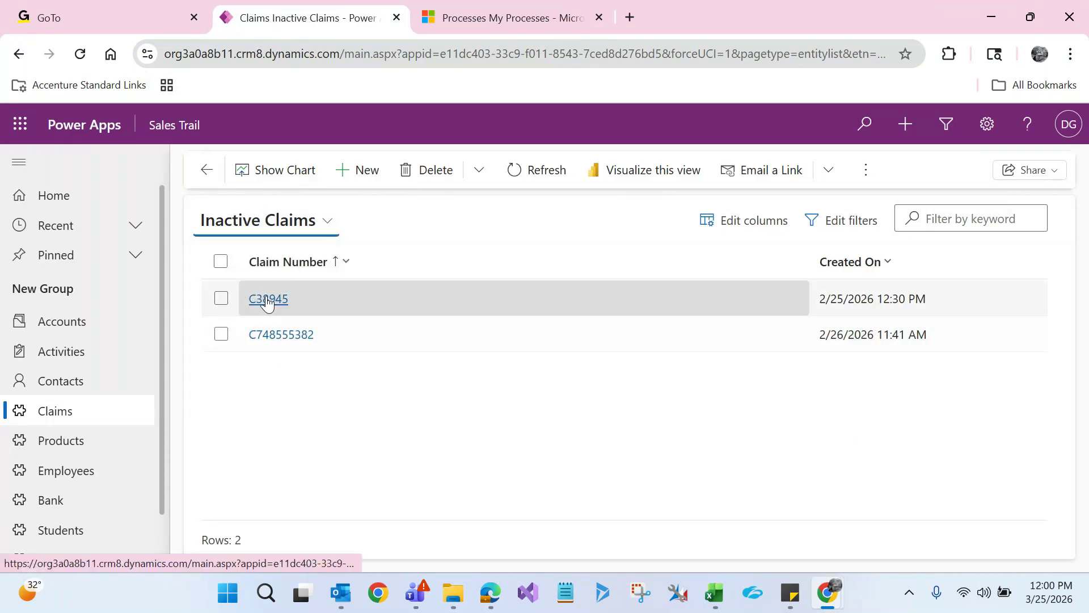
{"action": "left_click", "coordinate": [268, 300]}
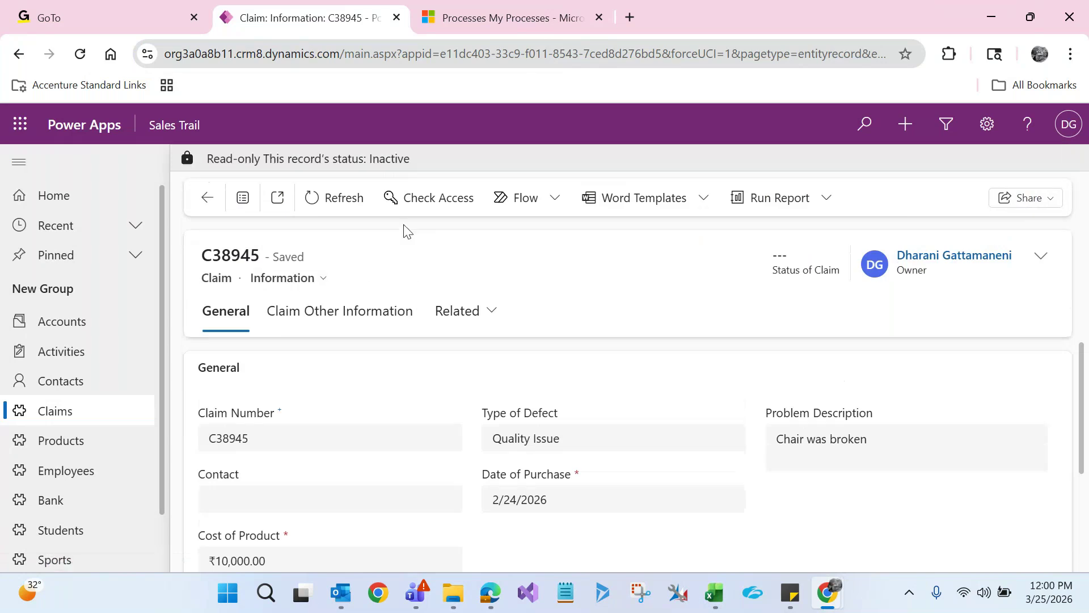
{"action": "left_click_drag", "start_coordinate": [334, 159], "coordinate": [411, 161]}
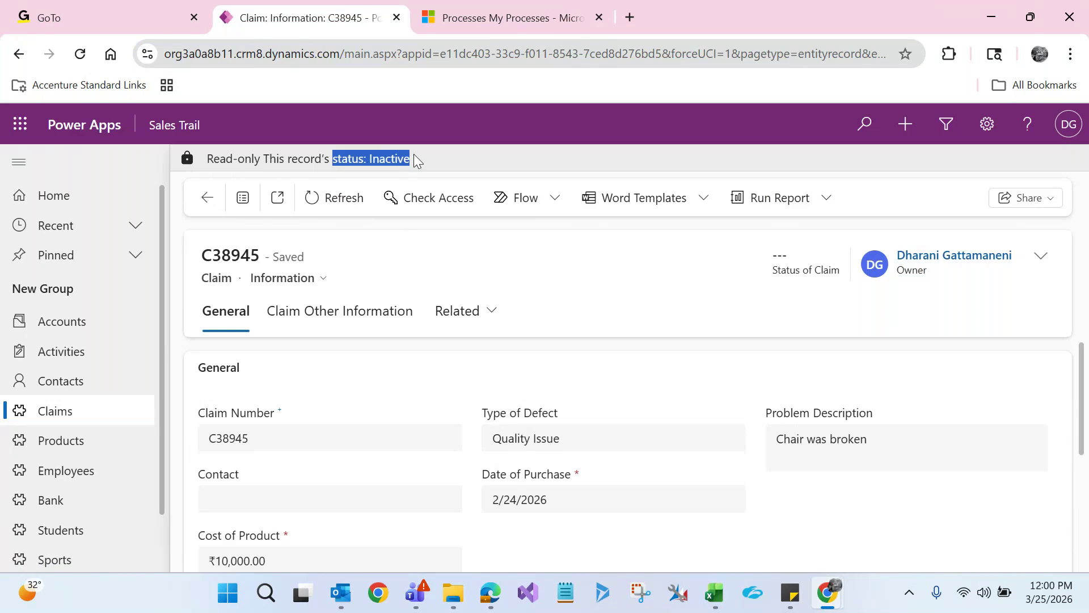
{"action": "key", "text": "alt+Tab"}
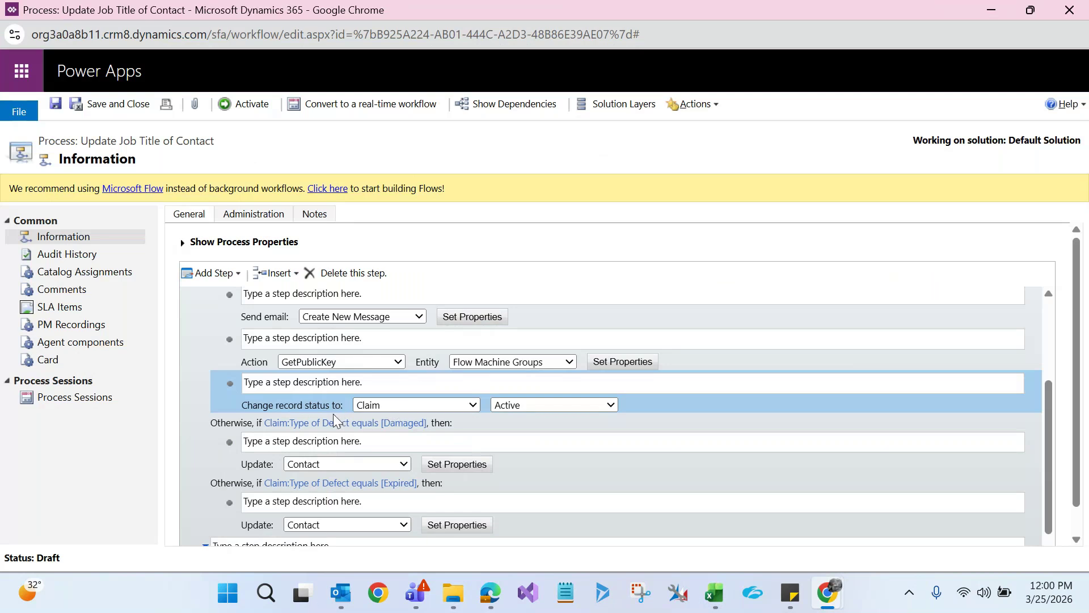
Choose Inactive as the claim's new status in the Change record status step
{"action": "left_click", "coordinate": [508, 404]}
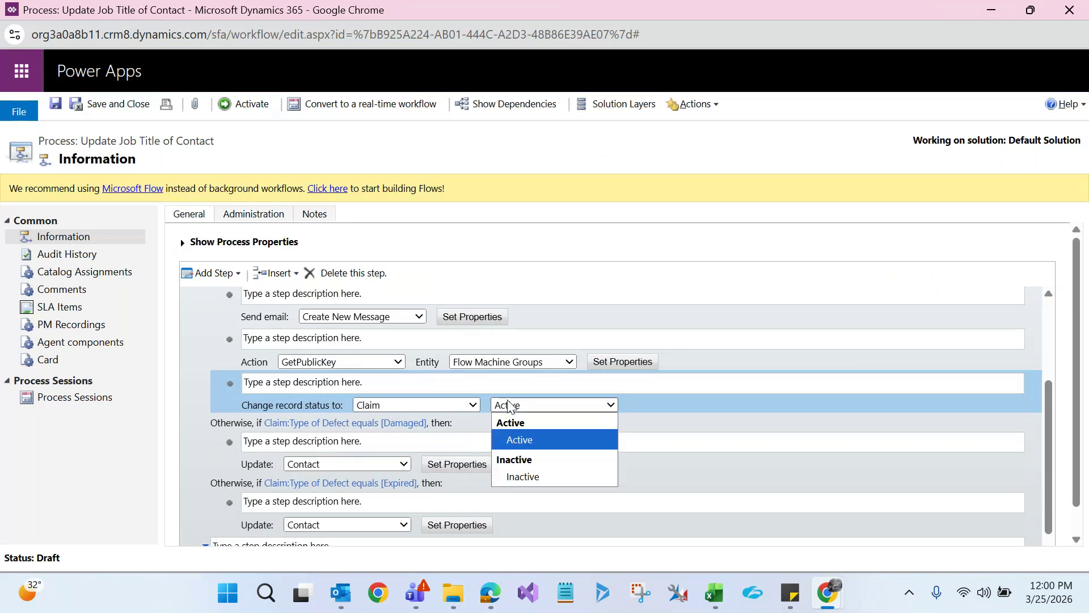
{"action": "left_click", "coordinate": [638, 291]}
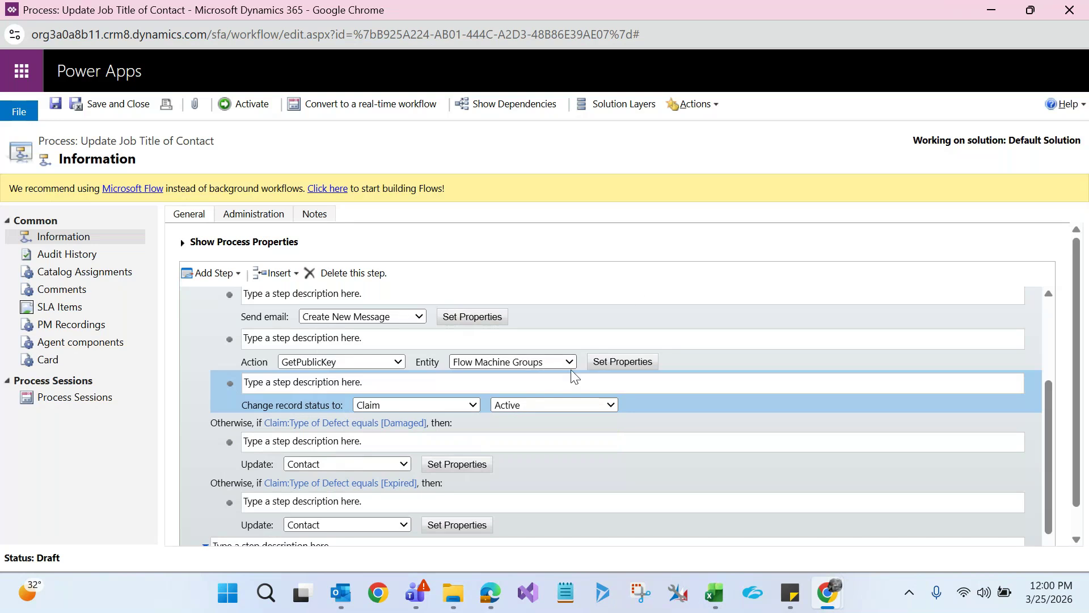
{"action": "left_click", "coordinate": [541, 407]}
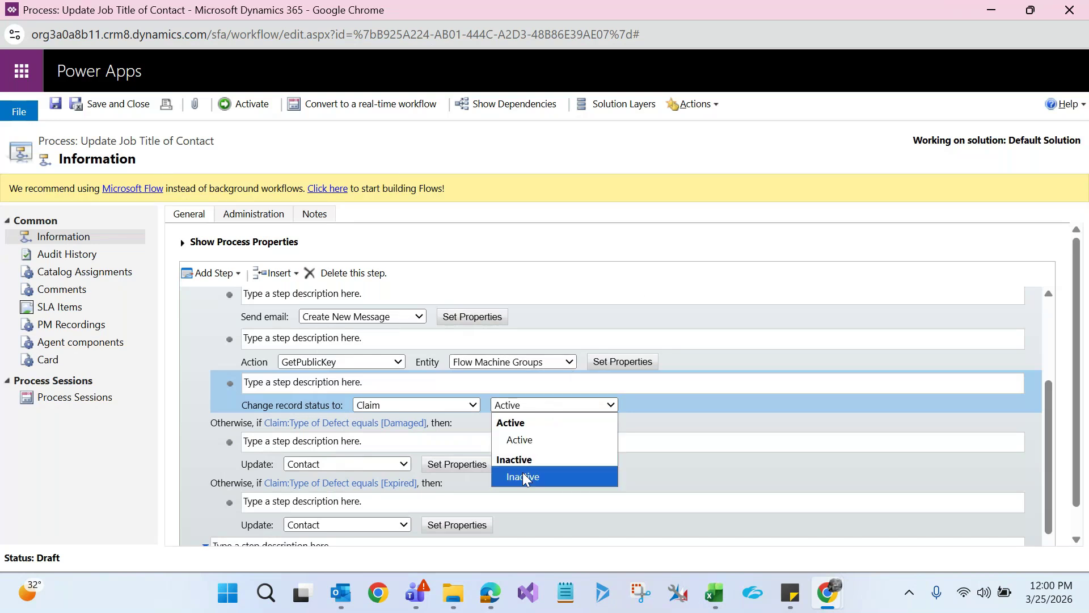
{"action": "key", "text": "Escape"}
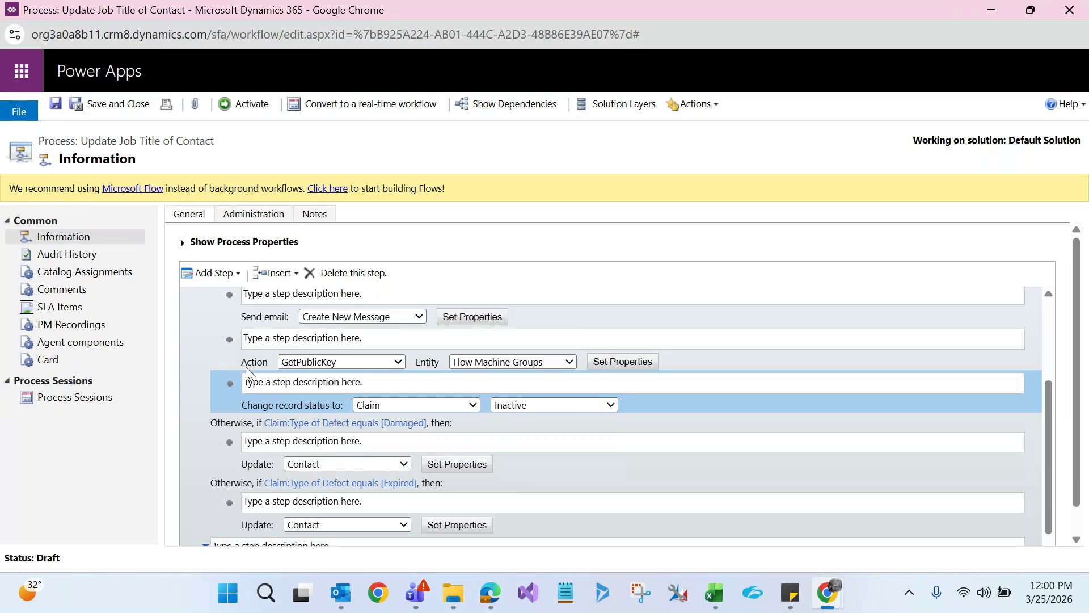
Add a Stop Workflow step after the claim status change, keeping its status as Succeeded
{"action": "left_click", "coordinate": [220, 281]}
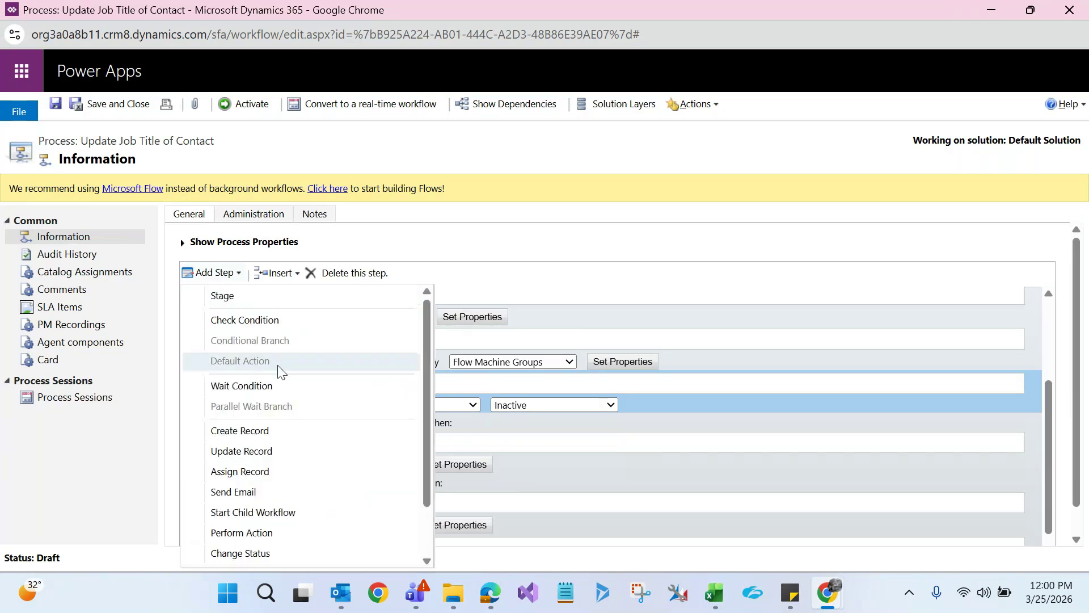
{"action": "left_click_drag", "start_coordinate": [427, 447], "coordinate": [424, 495]}
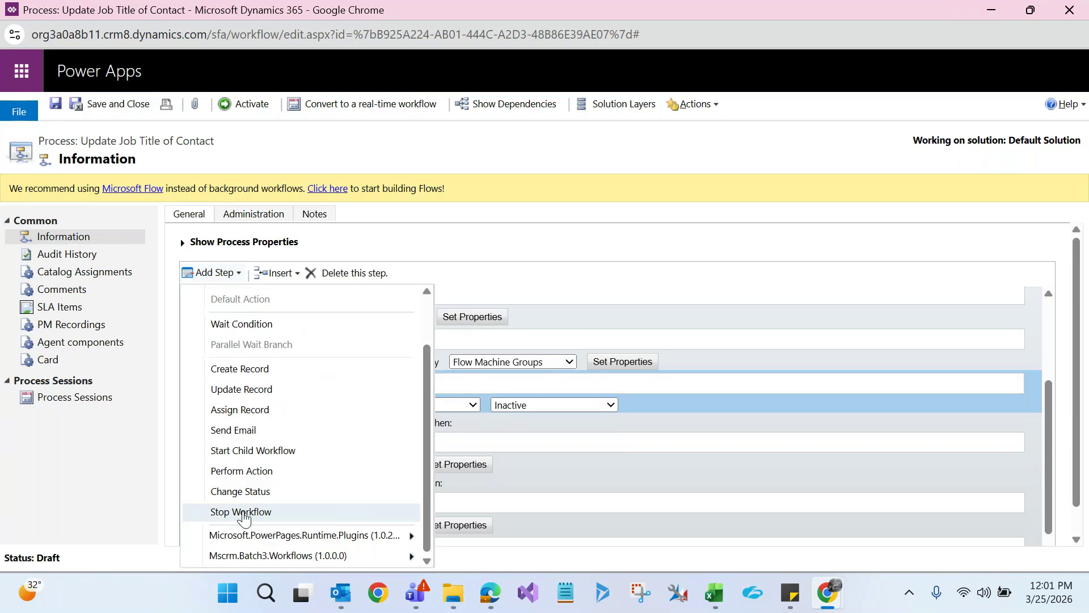
{"action": "left_click", "coordinate": [243, 512]}
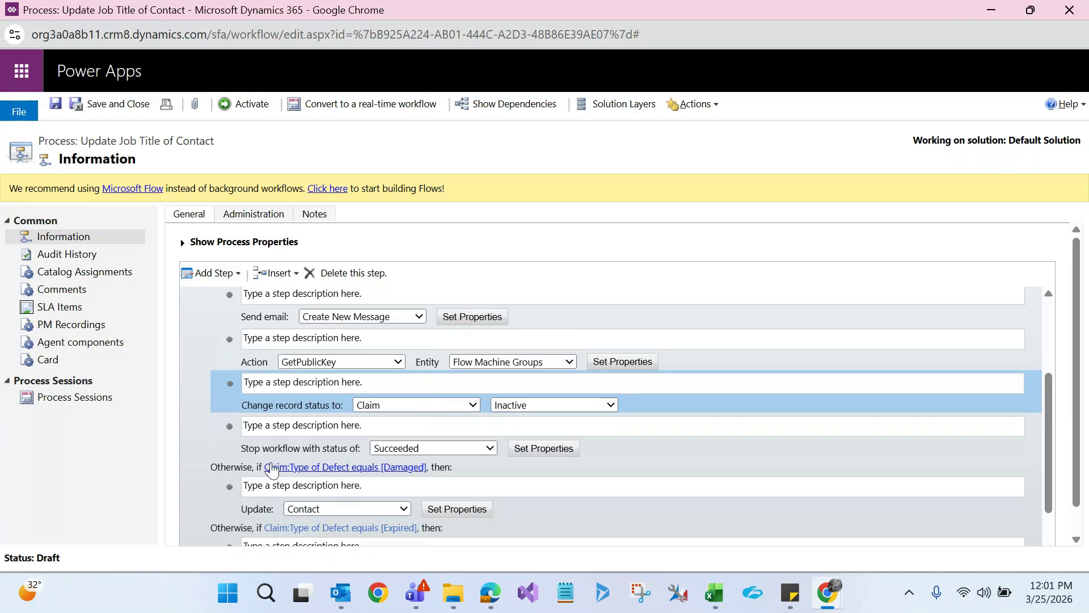
{"action": "left_click", "coordinate": [297, 448]}
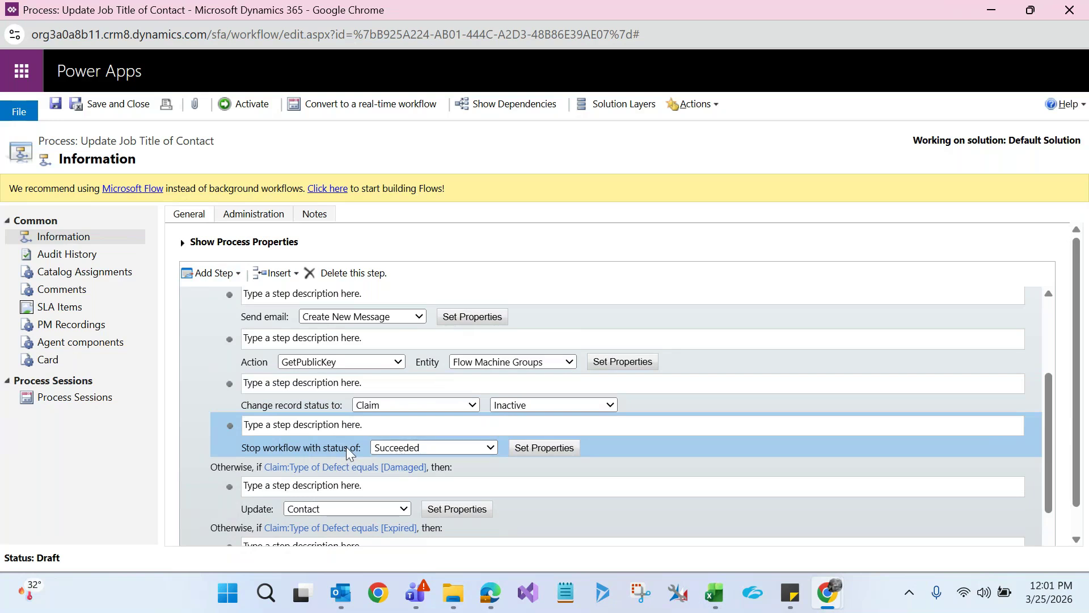
{"action": "left_click", "coordinate": [393, 447]}
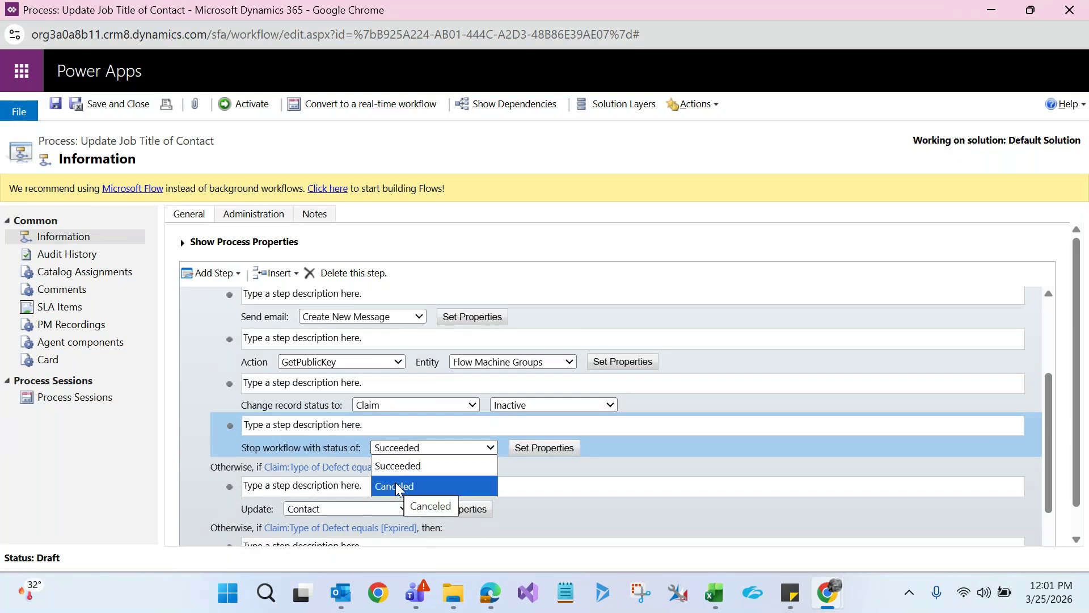
{"action": "left_click", "coordinate": [402, 472]}
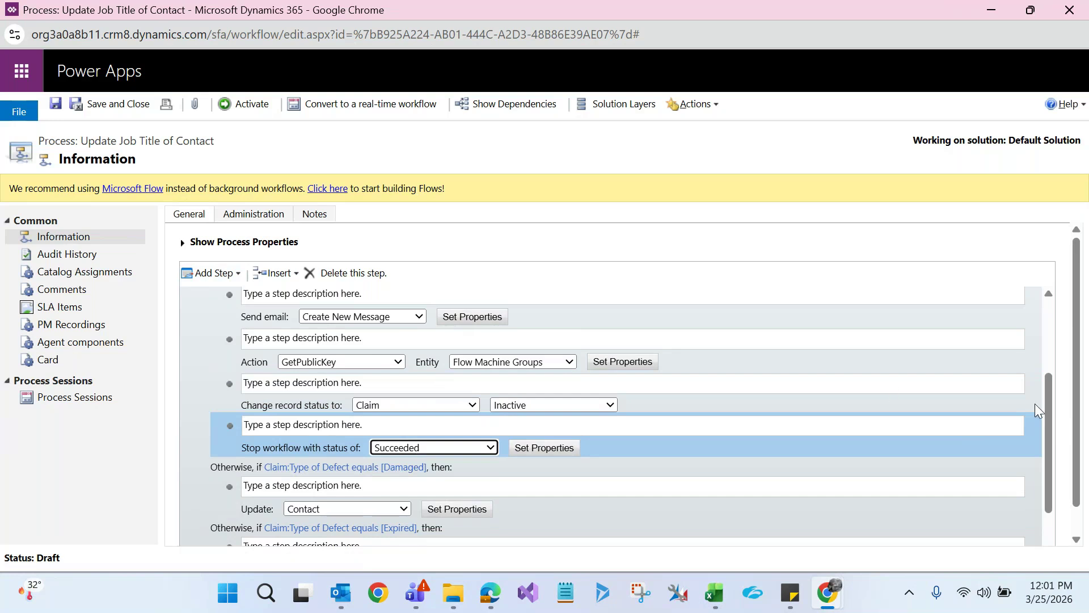
{"action": "left_click_drag", "start_coordinate": [1045, 405], "coordinate": [1049, 365]}
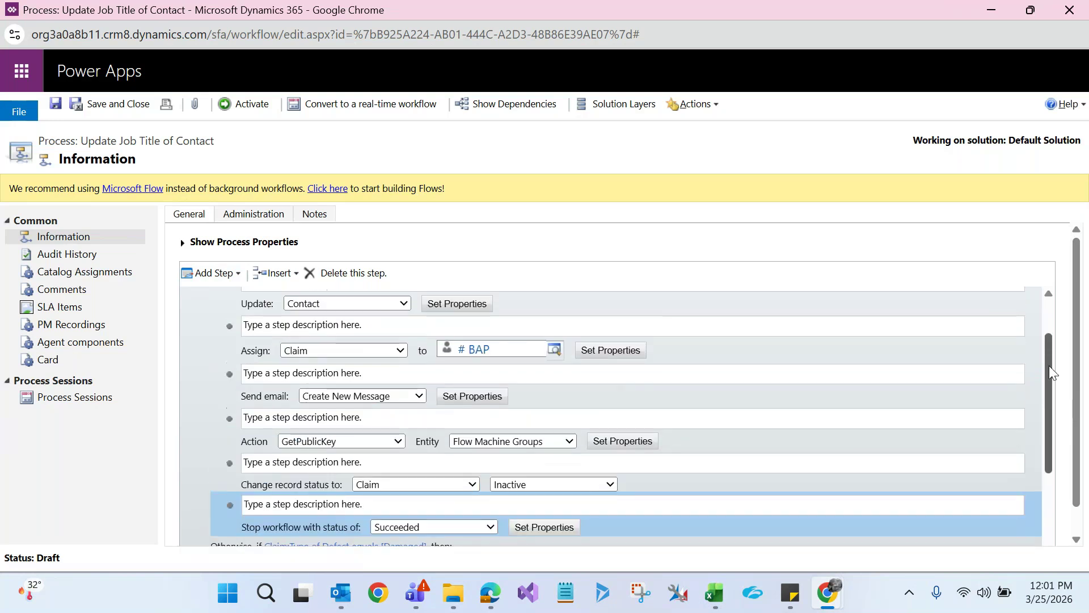
Delete the Assign Claim step and the GetPublicKey action step from the Quality Issue branch
{"action": "left_click", "coordinate": [241, 356]}
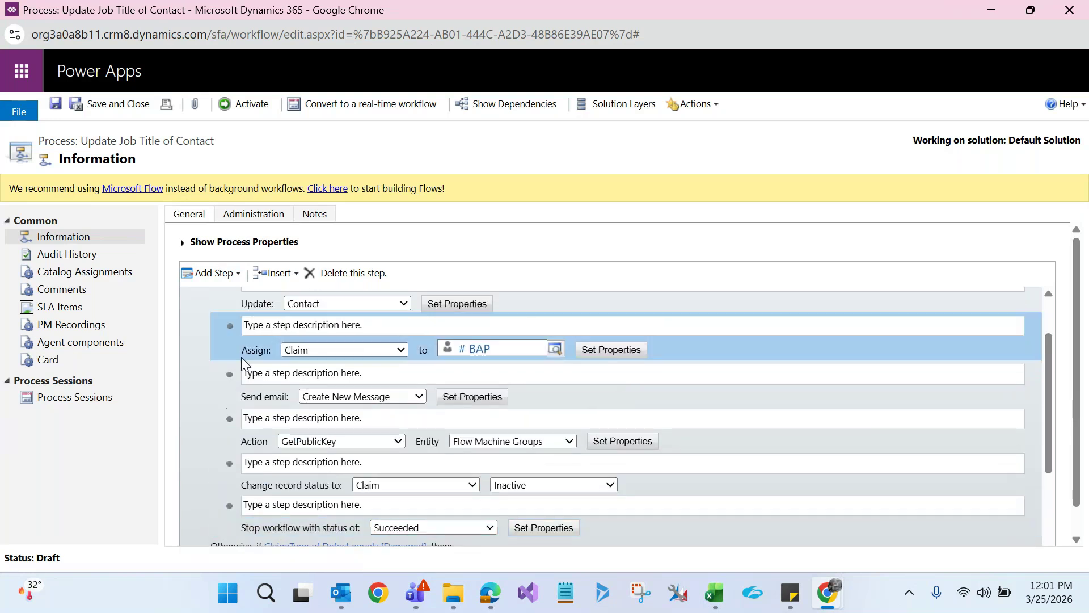
{"action": "left_click", "coordinate": [343, 269]}
{"action": "left_click", "coordinate": [617, 156]}
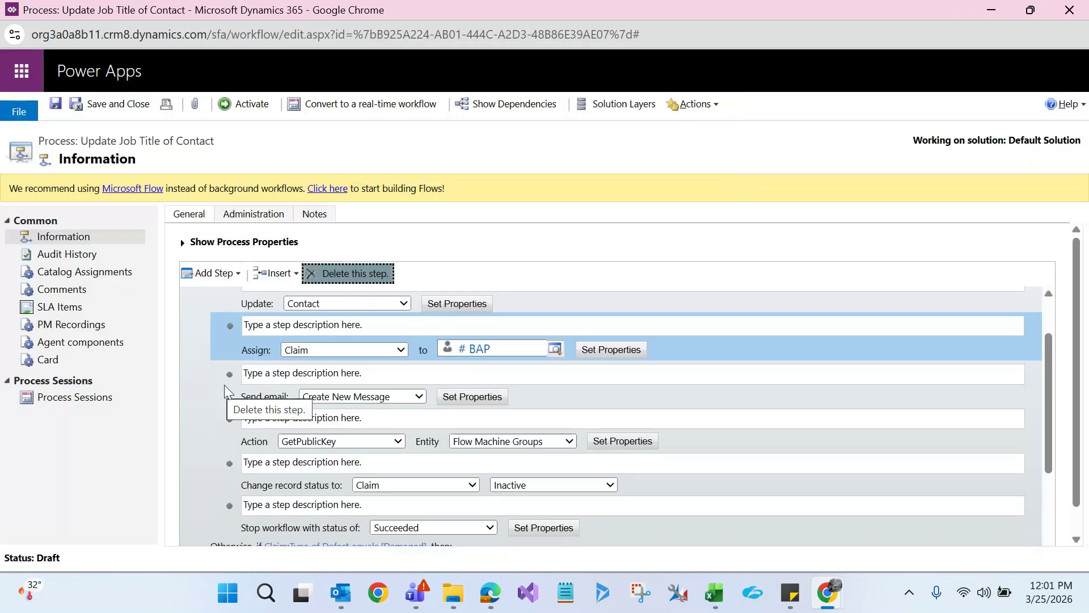
{"action": "left_click", "coordinate": [227, 386]}
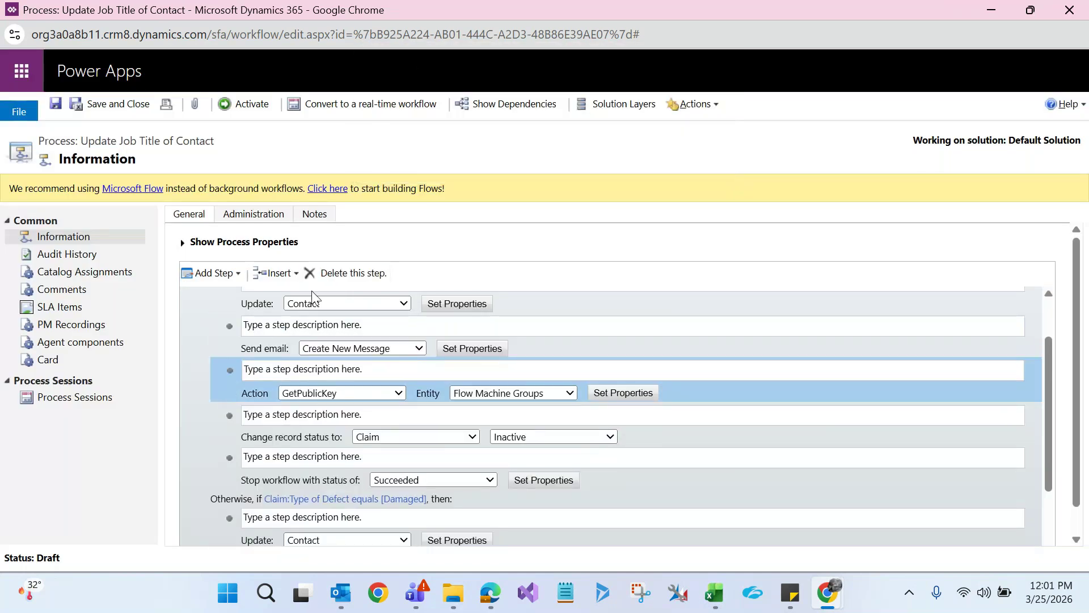
{"action": "left_click", "coordinate": [332, 278]}
{"action": "left_click", "coordinate": [634, 159]}
Delete the Send email and Change record status steps from the Quality Issue branch
{"action": "left_click", "coordinate": [238, 348]}
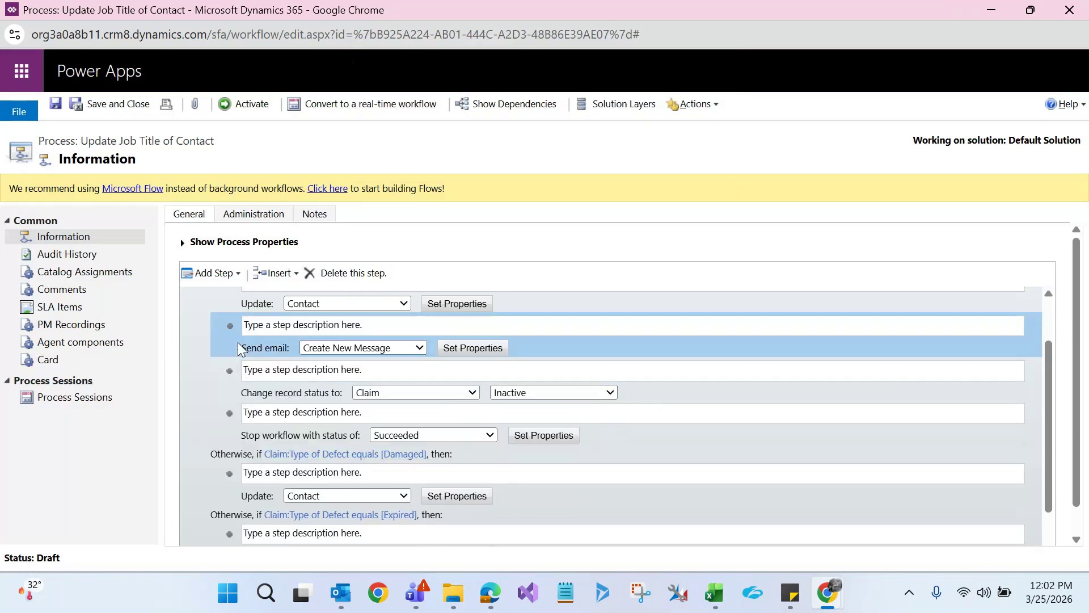
{"action": "left_click", "coordinate": [331, 272]}
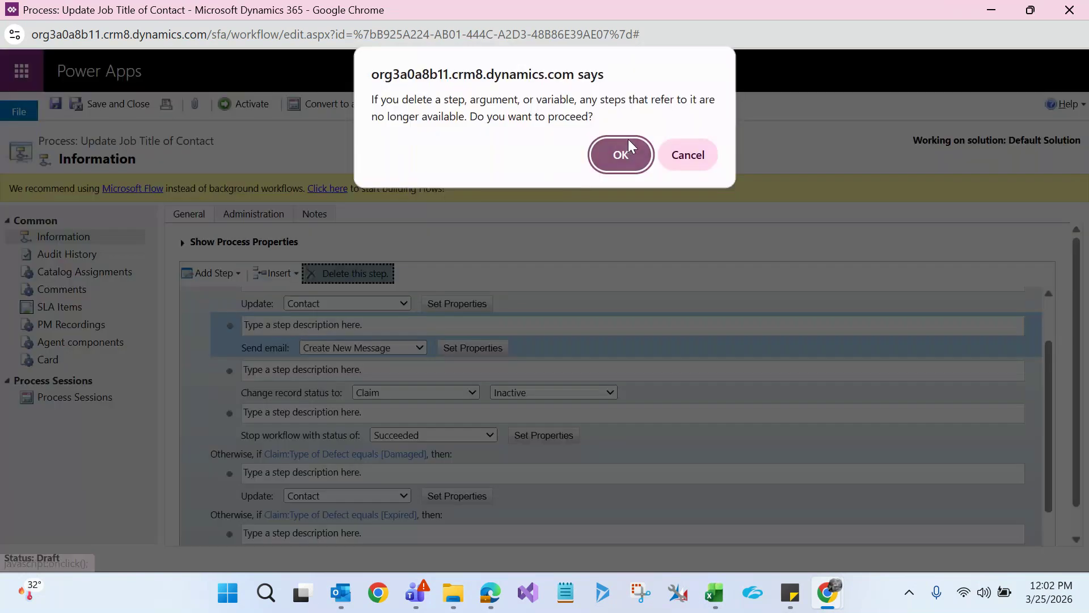
{"action": "left_click", "coordinate": [626, 151]}
{"action": "left_click", "coordinate": [237, 344]}
{"action": "left_click", "coordinate": [322, 273]}
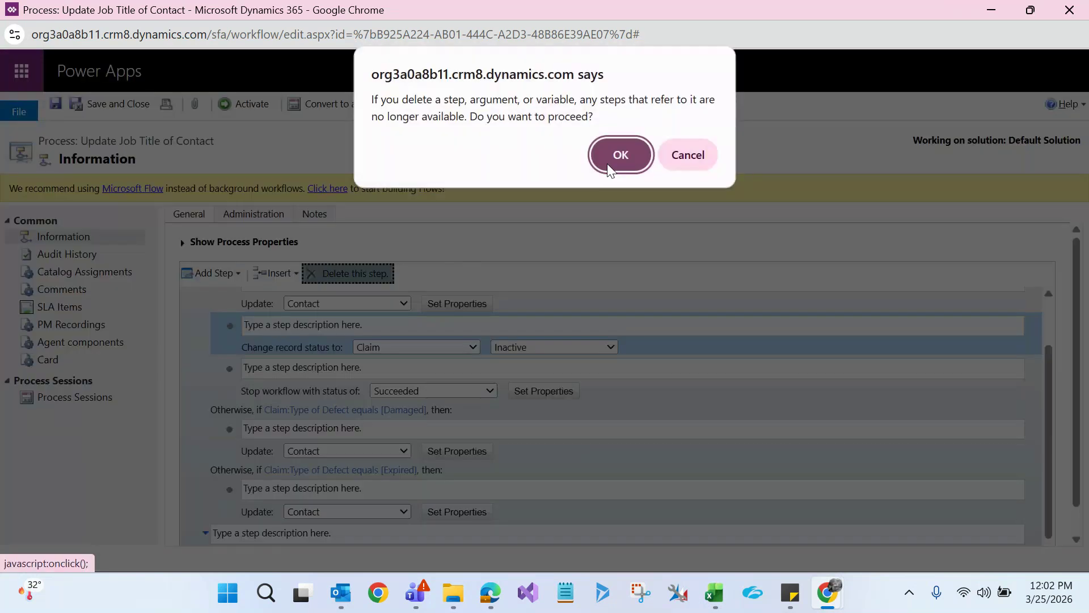
{"action": "left_click", "coordinate": [626, 152]}
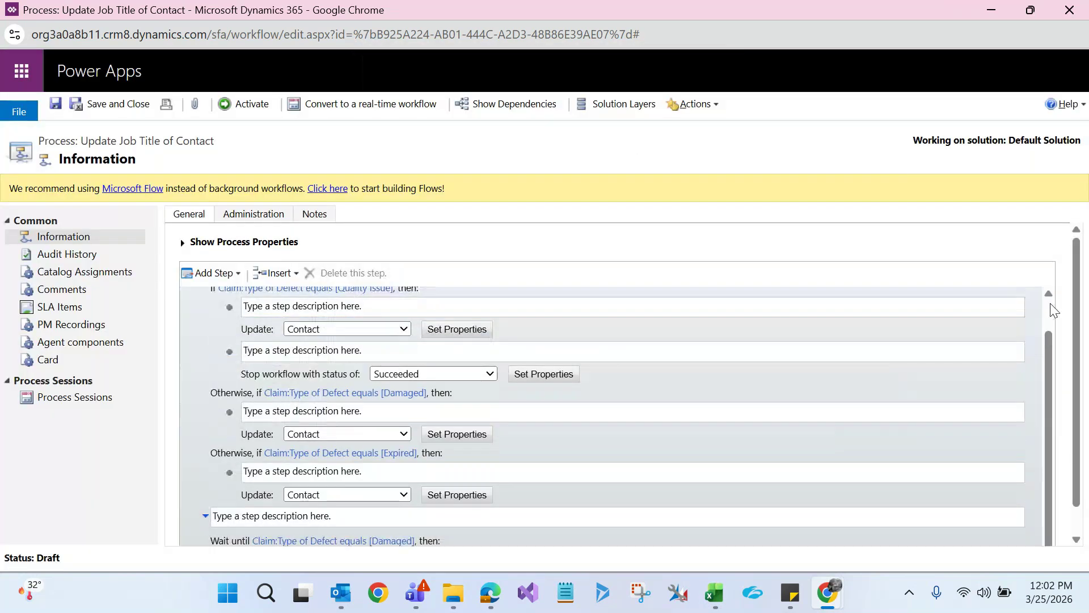
{"action": "scroll", "coordinate": [232, 352], "scroll_direction": "up", "scroll_amount": 1}
Set the Quality Issue stop step's status to Canceled and open its Set Properties window
{"action": "left_click", "coordinate": [232, 355]}
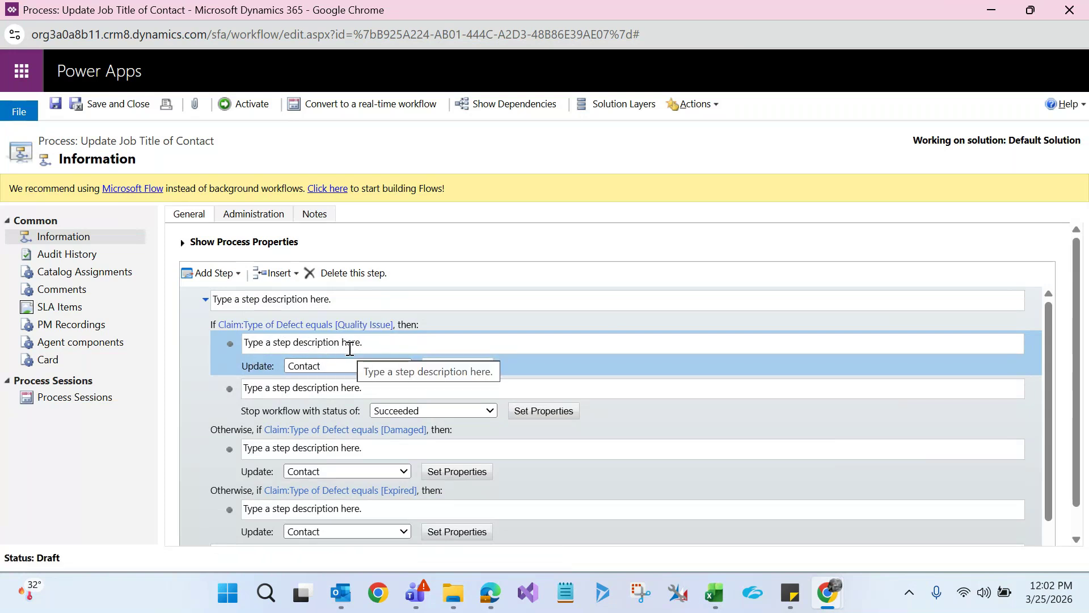
{"action": "left_click", "coordinate": [248, 400]}
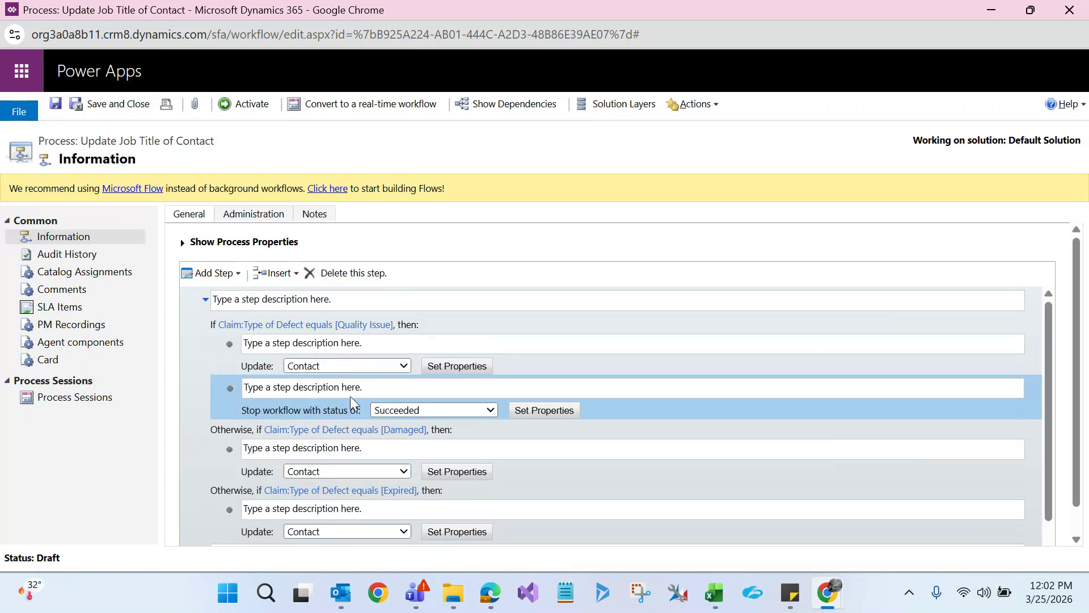
{"action": "left_click", "coordinate": [402, 411]}
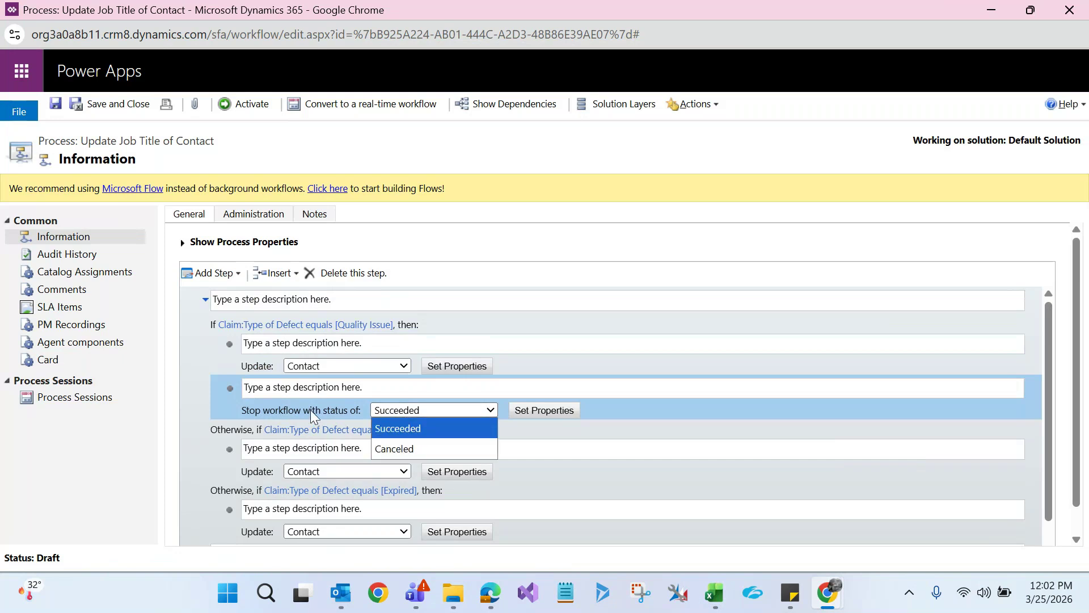
{"action": "left_click", "coordinate": [395, 448]}
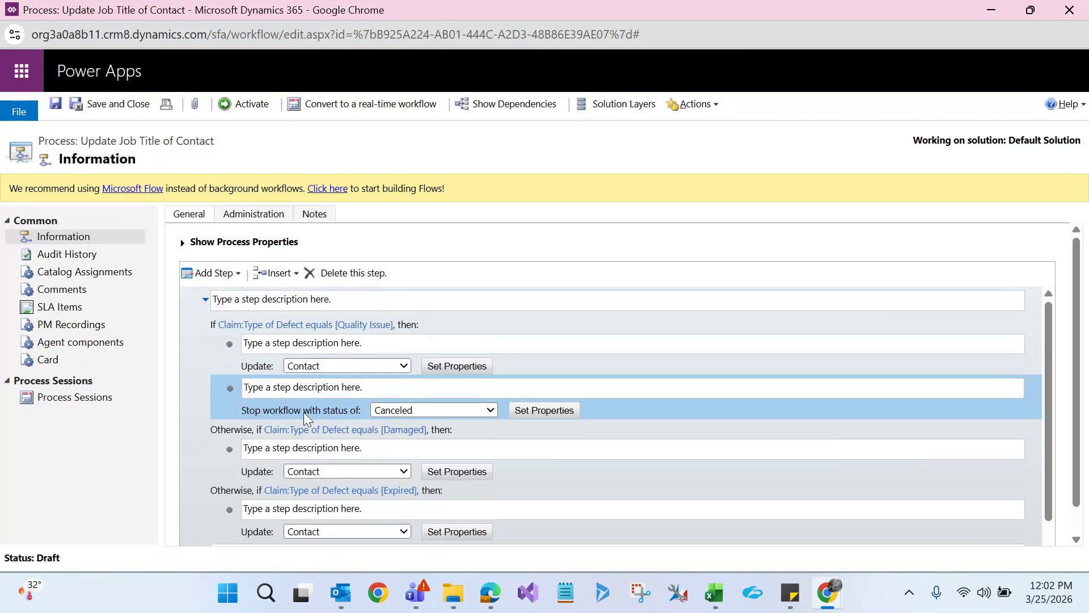
{"action": "left_click", "coordinate": [544, 410]}
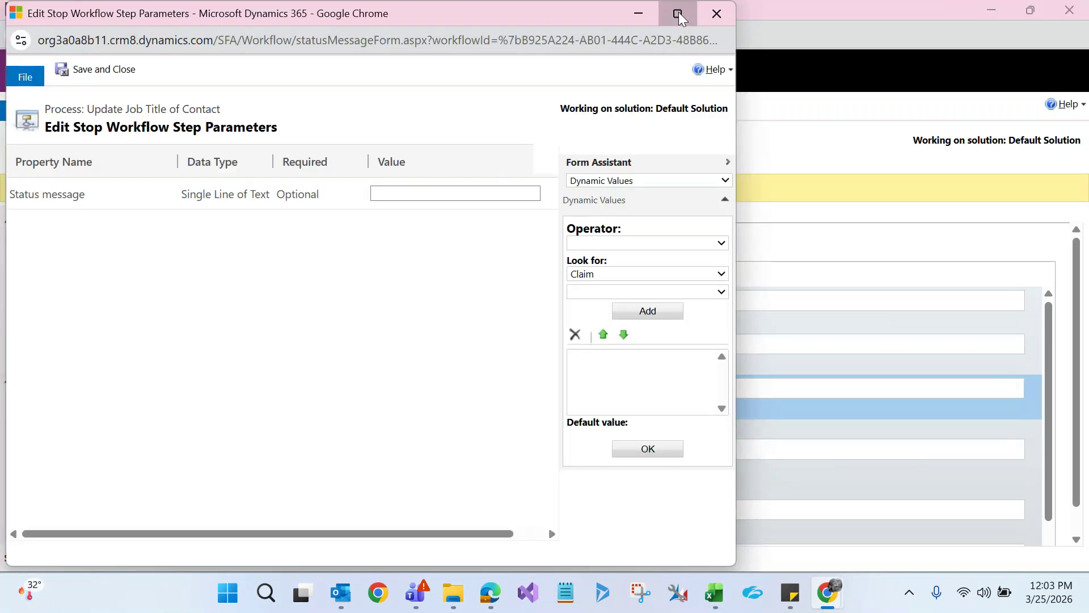
Enter the status message 'Type of defect should not be Quality Issue' and save and close the window
{"action": "left_click", "coordinate": [679, 12]}
{"action": "left_click", "coordinate": [435, 187]}
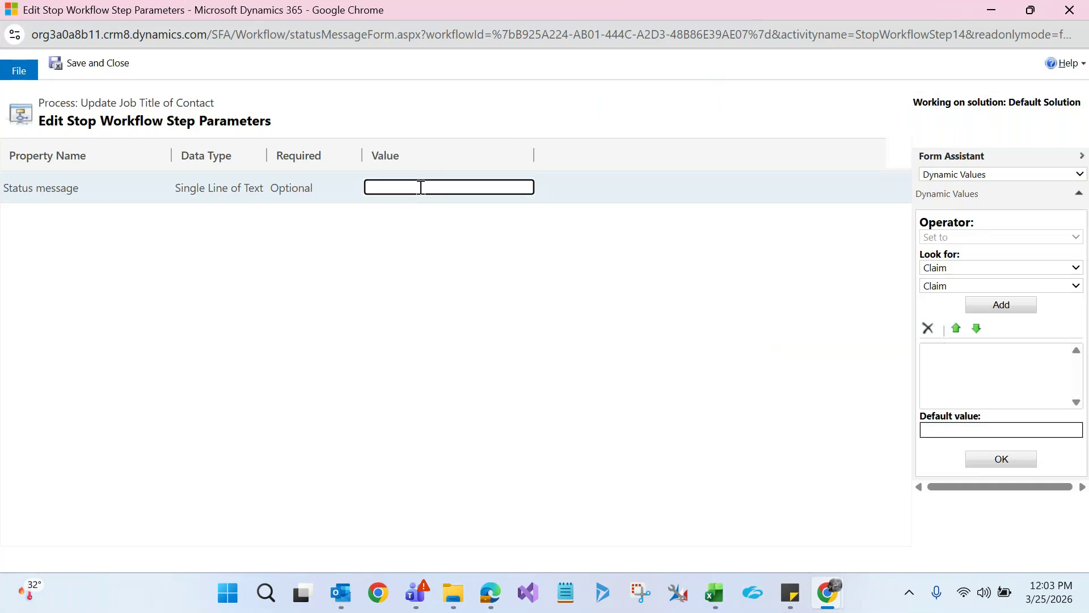
{"action": "type", "text": "Type of defect ishould not be"}
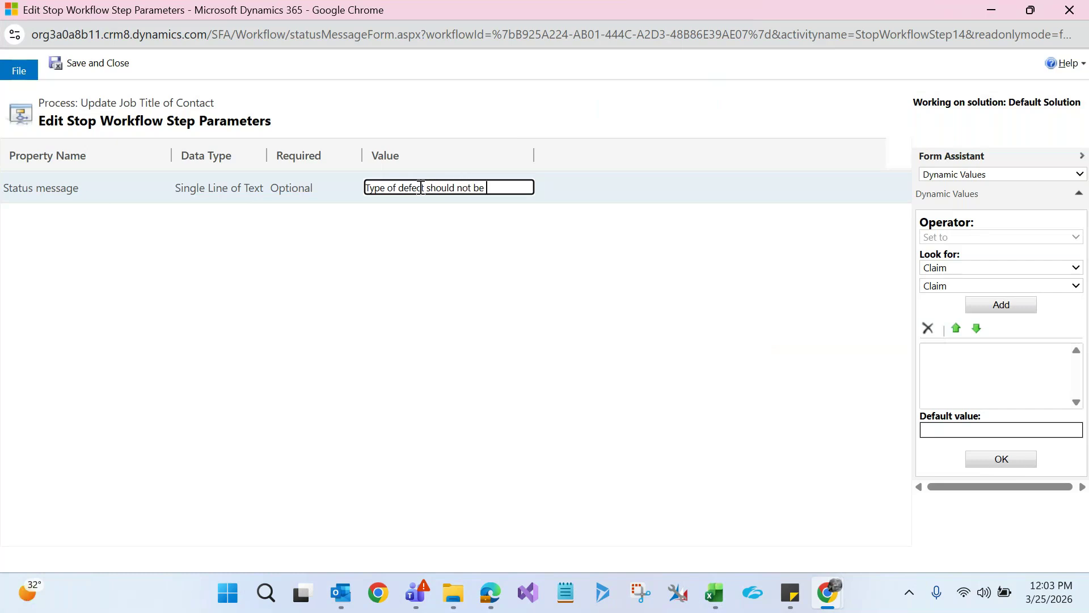
{"action": "type", "text": " Quality Issue"}
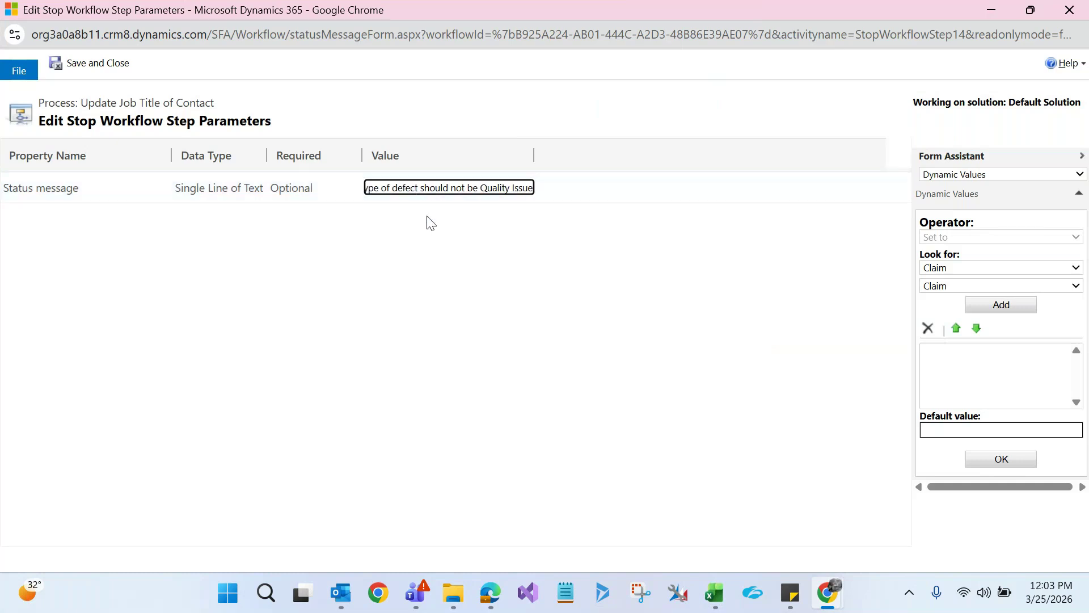
{"action": "left_click", "coordinate": [87, 64]}
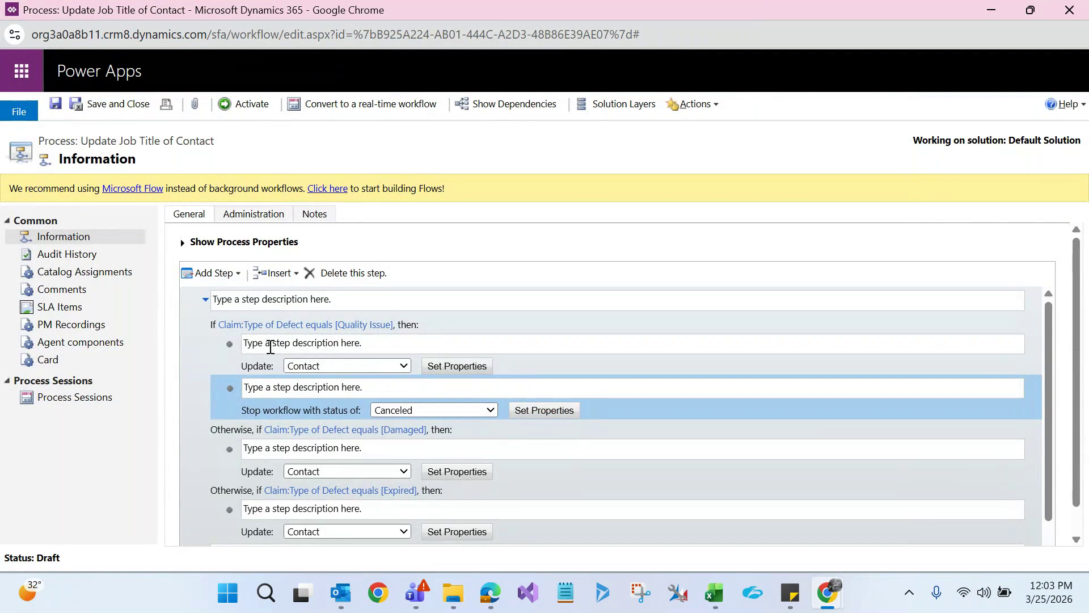
Delete the Update: Contact step from the Quality Issue branch
{"action": "left_click", "coordinate": [240, 357]}
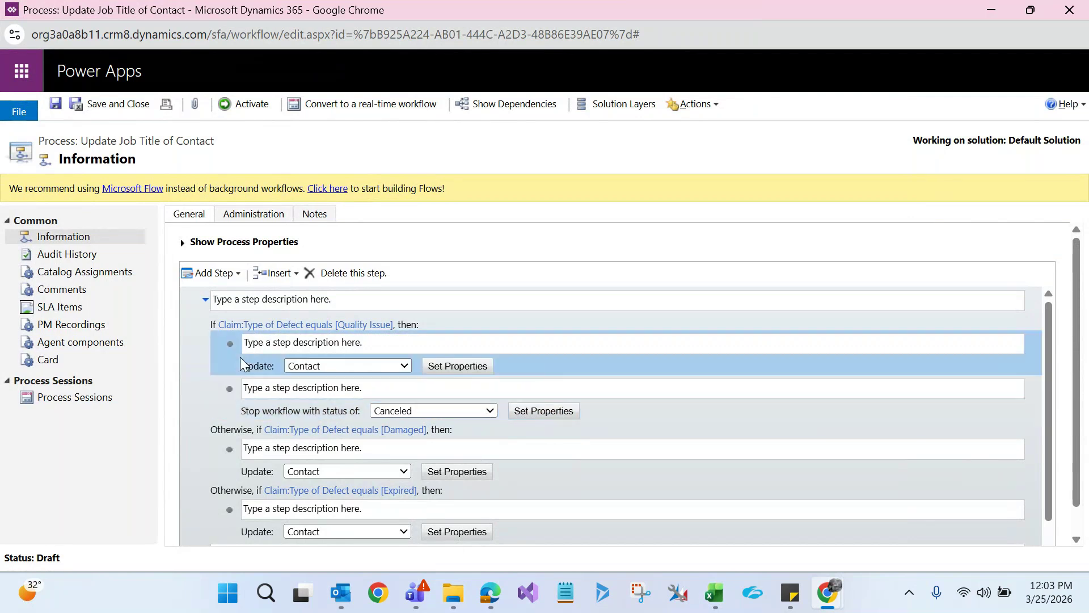
{"action": "left_click", "coordinate": [328, 274]}
{"action": "left_click", "coordinate": [608, 152]}
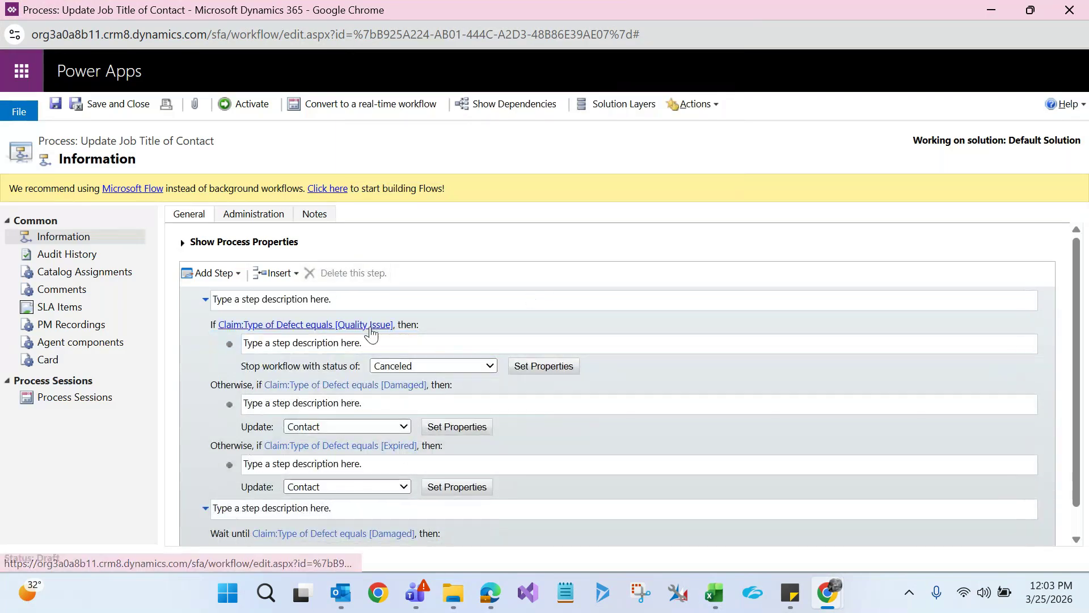
Select the Canceled stop step and browse the Add Step list without adding anything
{"action": "left_click", "coordinate": [220, 345]}
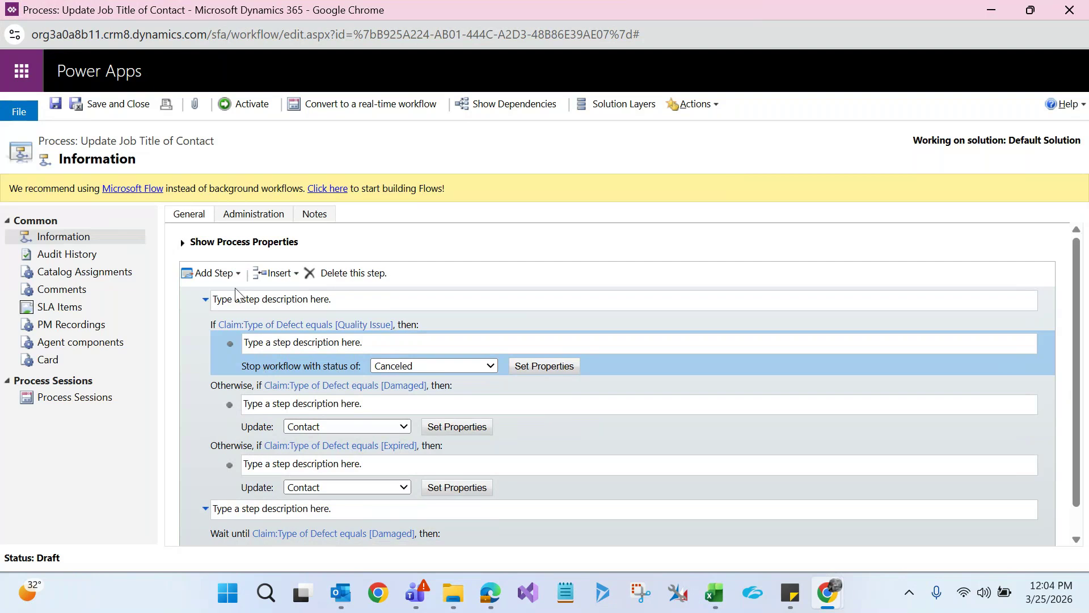
{"action": "left_click", "coordinate": [227, 272]}
{"action": "left_click_drag", "start_coordinate": [426, 404], "coordinate": [428, 461]}
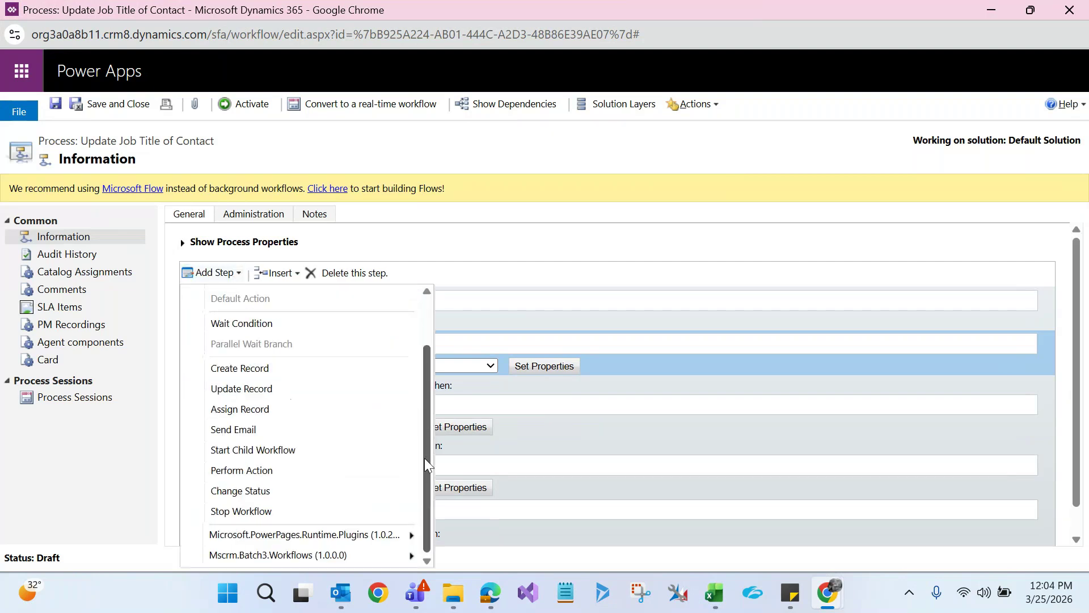
{"action": "left_click", "coordinate": [34, 455]}
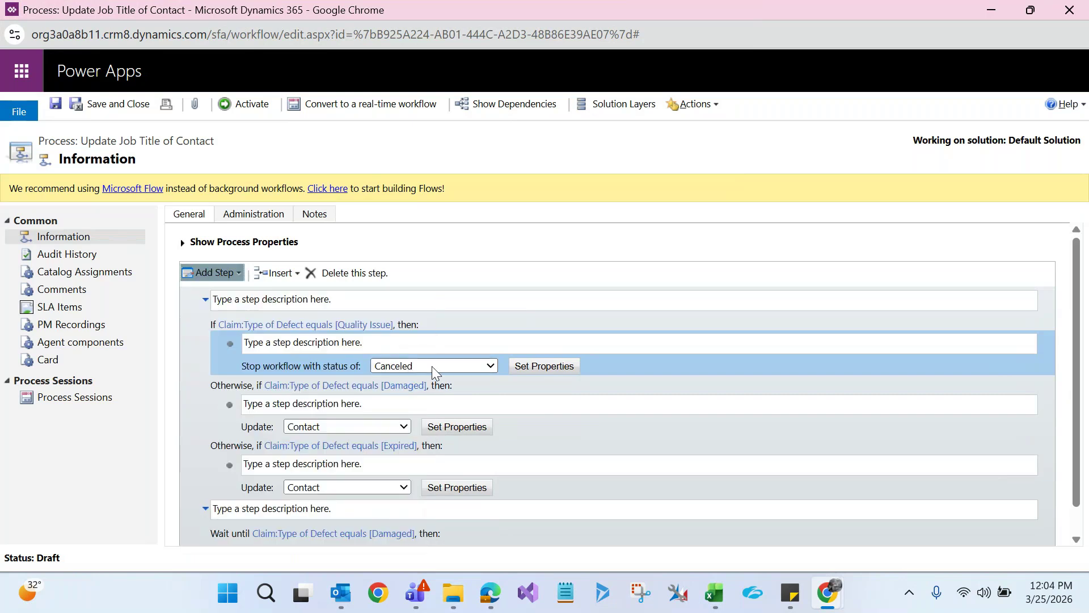
{"action": "left_click", "coordinate": [544, 366]}
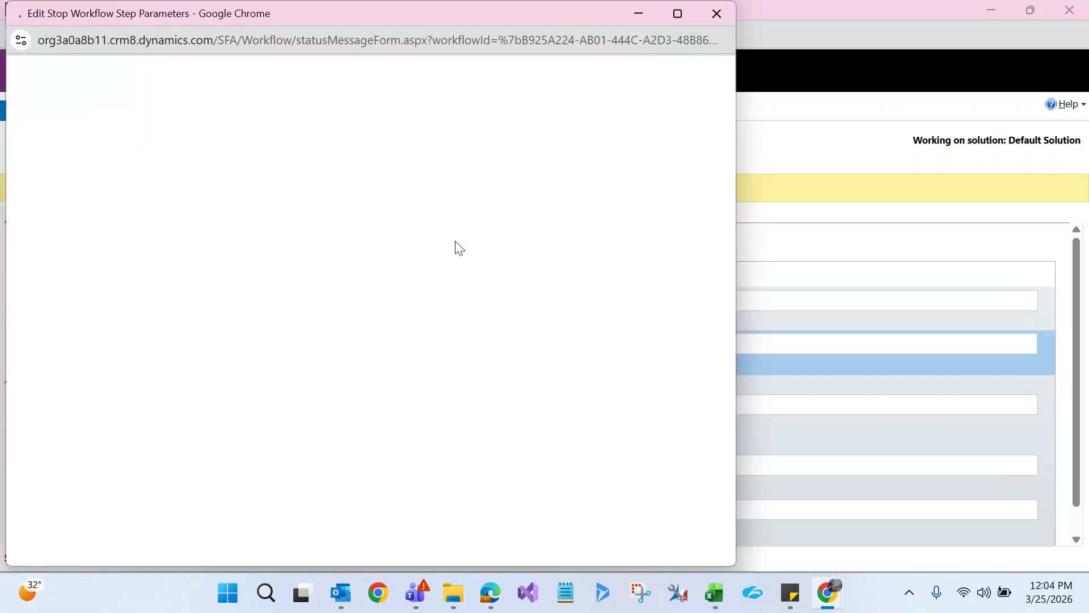
{"action": "left_click_drag", "start_coordinate": [418, 194], "coordinate": [491, 193]}
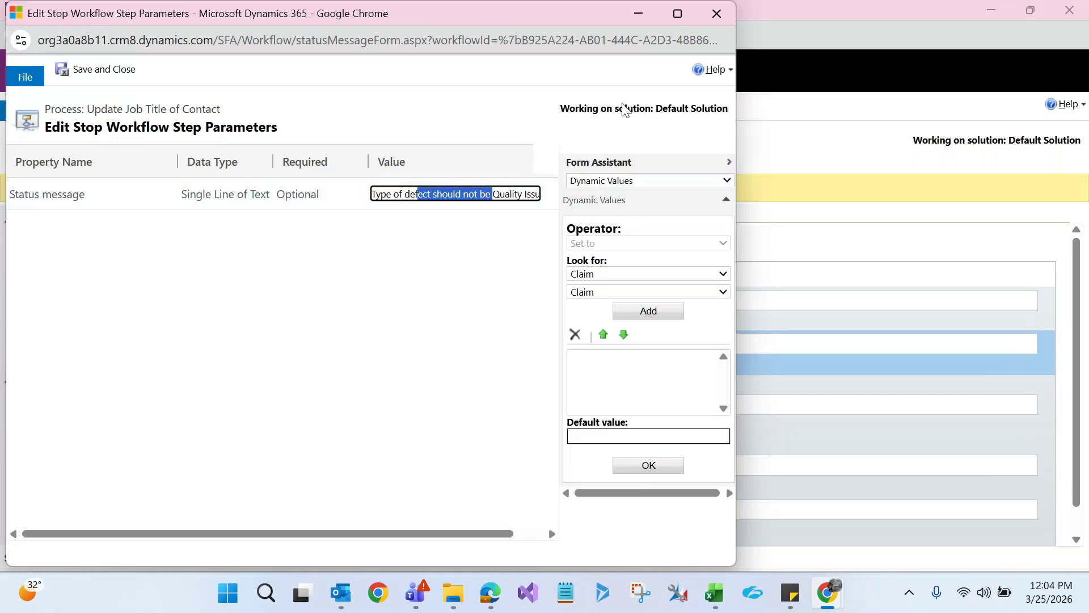
{"action": "left_click", "coordinate": [721, 25]}
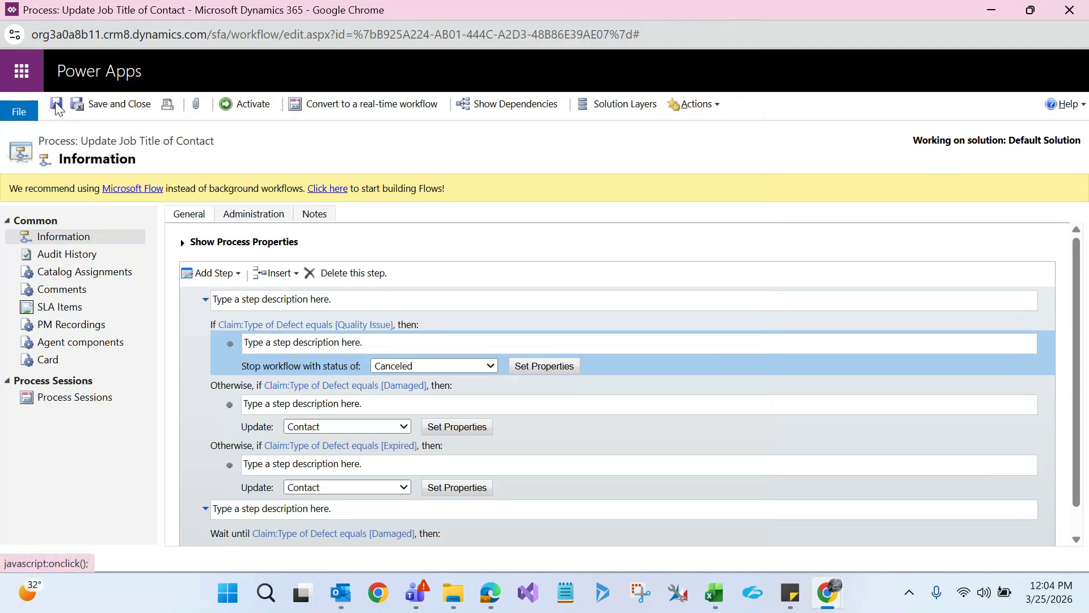
Convert the Update Job Title of Contact process to a real-time workflow and review its properties
{"action": "left_click", "coordinate": [335, 106]}
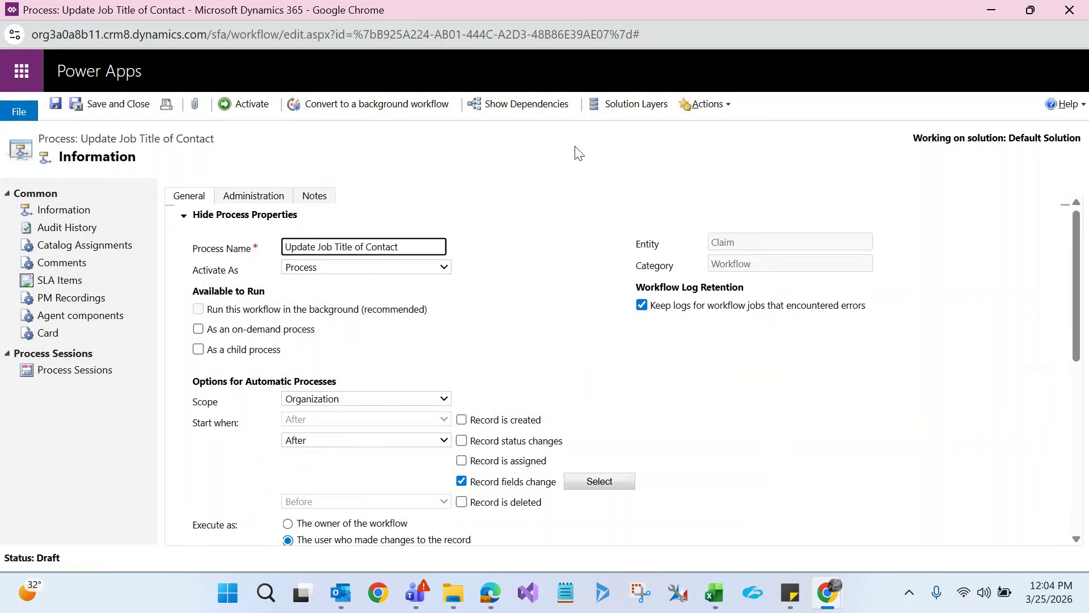
{"action": "left_click", "coordinate": [487, 162]}
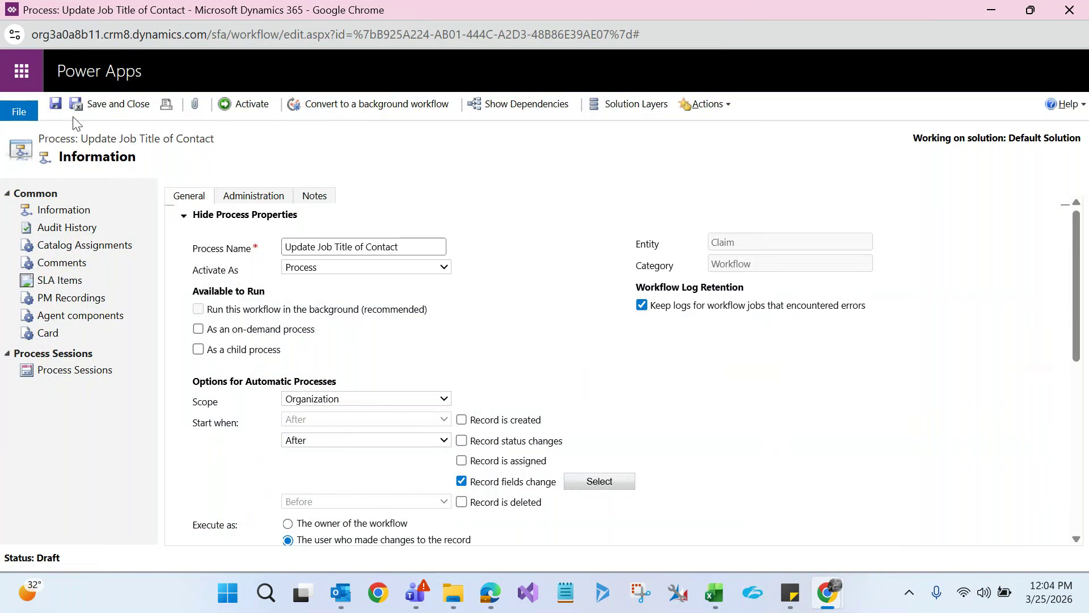
Try activating the workflow and dismiss the process definition errors it reports
{"action": "left_click", "coordinate": [255, 103]}
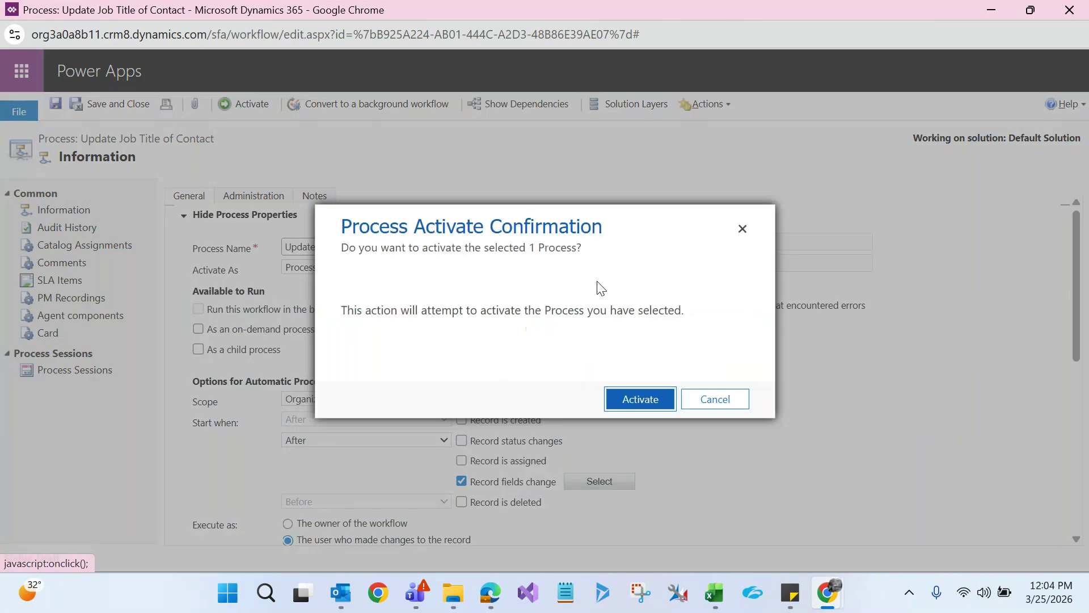
{"action": "left_click", "coordinate": [627, 400]}
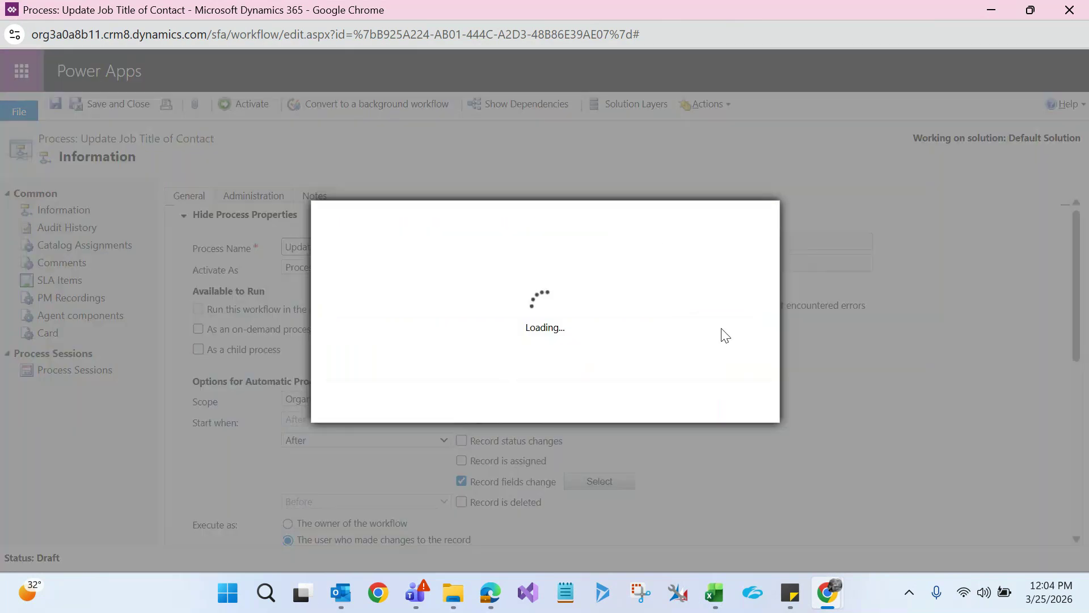
{"action": "left_click", "coordinate": [722, 404]}
Delete the empty Wait until step from the workflow
{"action": "left_click_drag", "start_coordinate": [1074, 311], "coordinate": [1053, 488]}
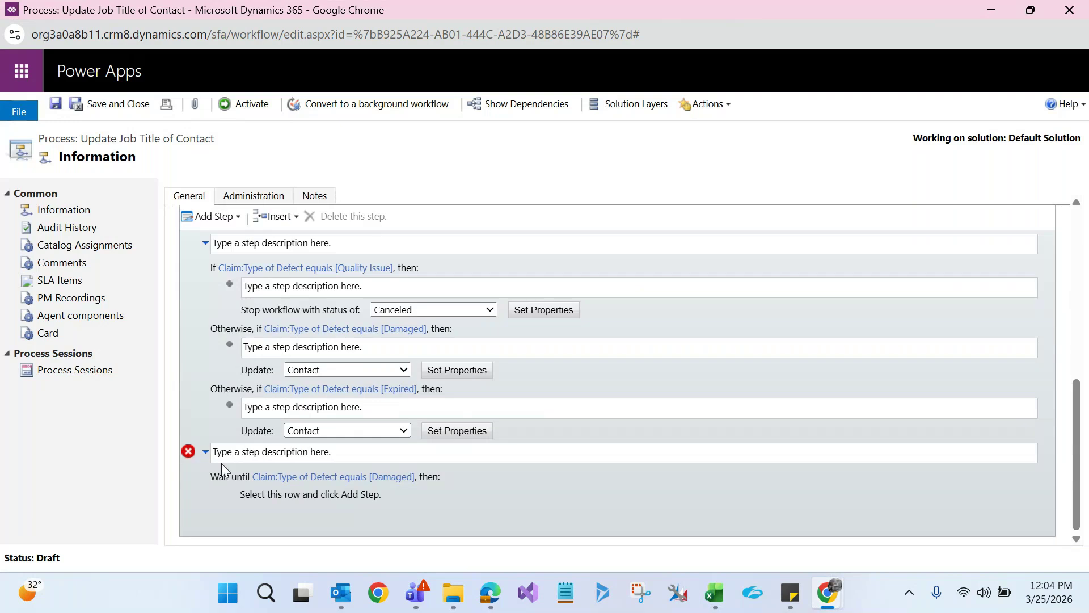
{"action": "left_click", "coordinate": [206, 458]}
{"action": "left_click", "coordinate": [337, 219]}
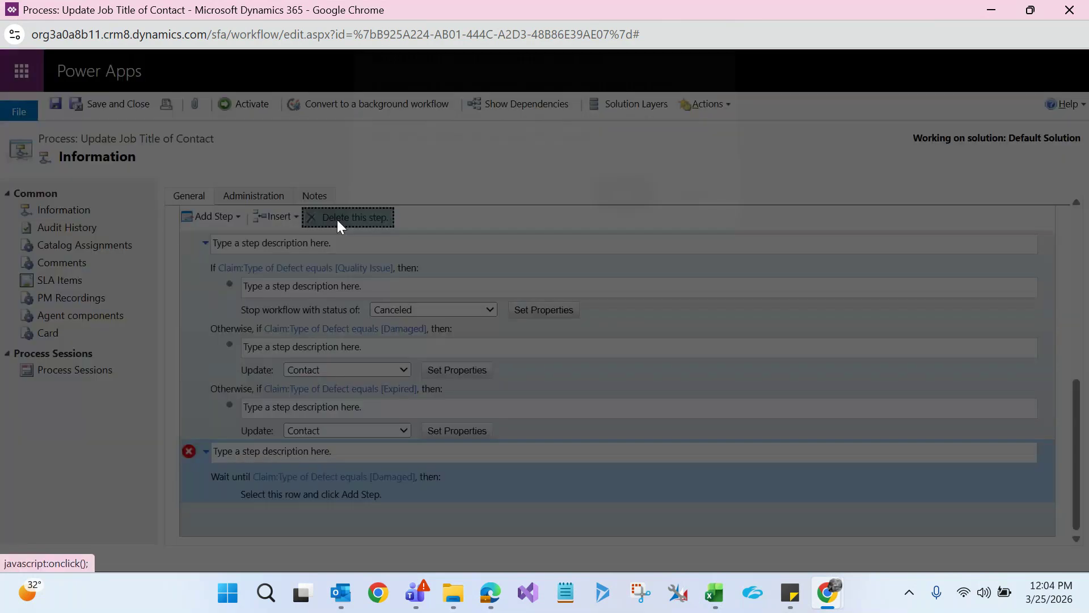
{"action": "left_click", "coordinate": [605, 207]}
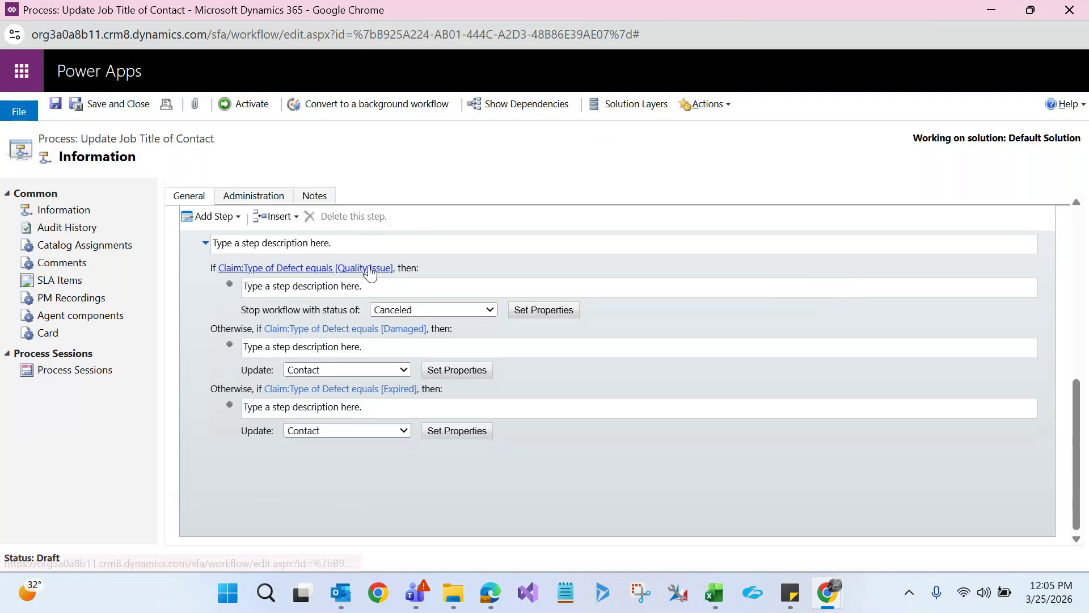
Activate the workflow again so its status reads Activated
{"action": "left_click", "coordinate": [315, 309]}
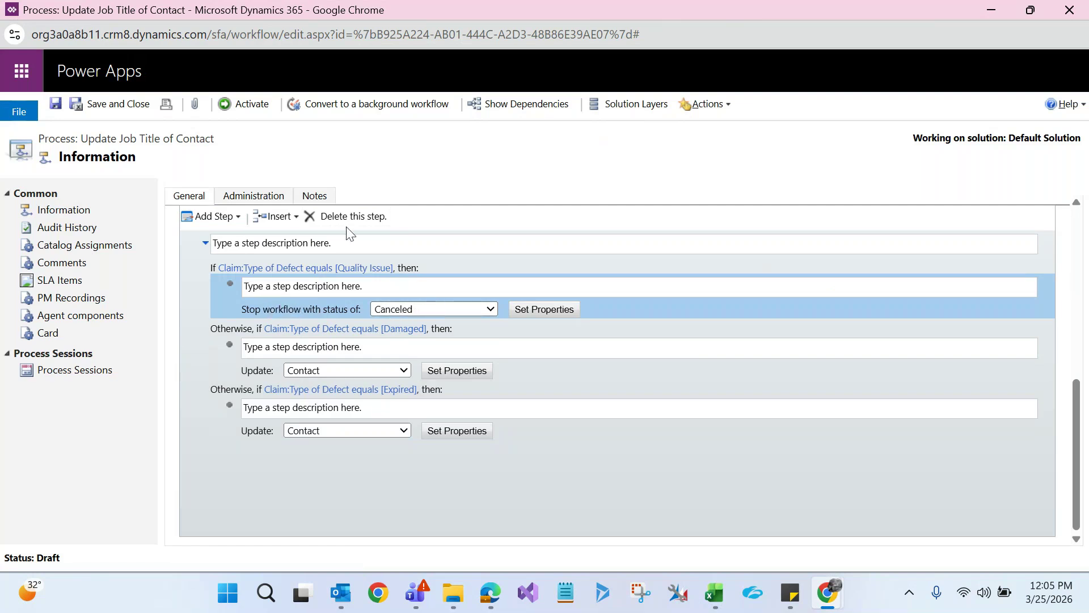
{"action": "left_click", "coordinate": [250, 99]}
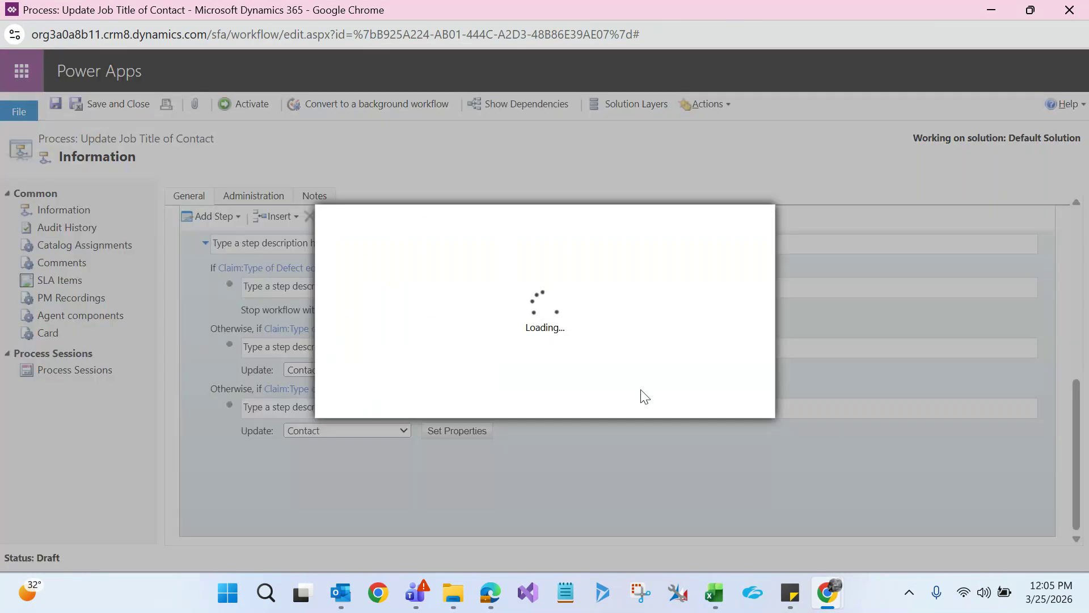
{"action": "left_click", "coordinate": [641, 396]}
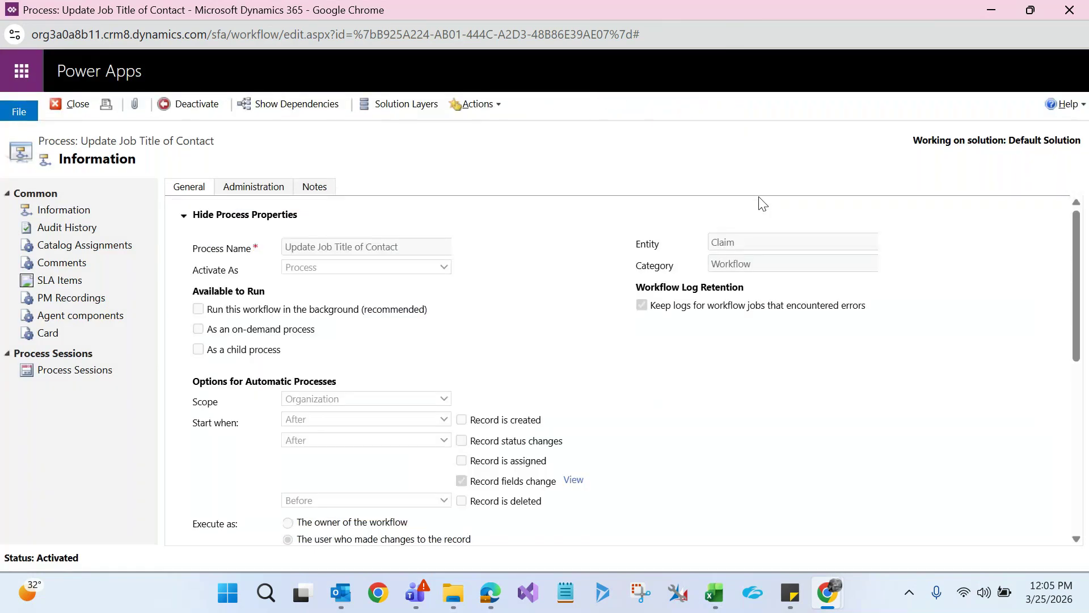
Open claim C54893 from the active claims list
{"action": "left_click", "coordinate": [992, 9]}
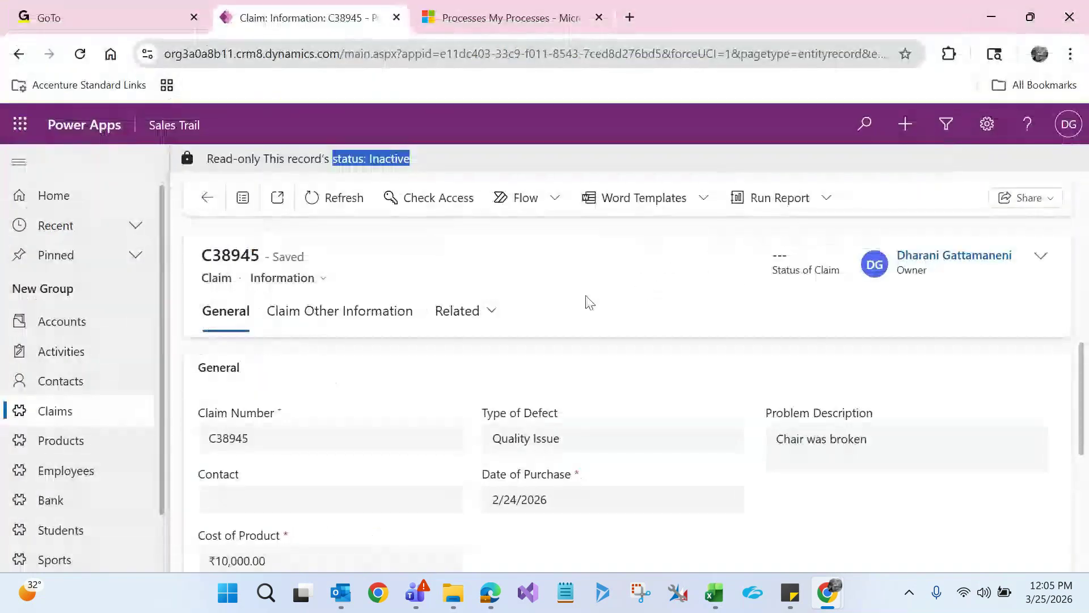
{"action": "left_click", "coordinate": [586, 301]}
{"action": "left_click", "coordinate": [86, 421]}
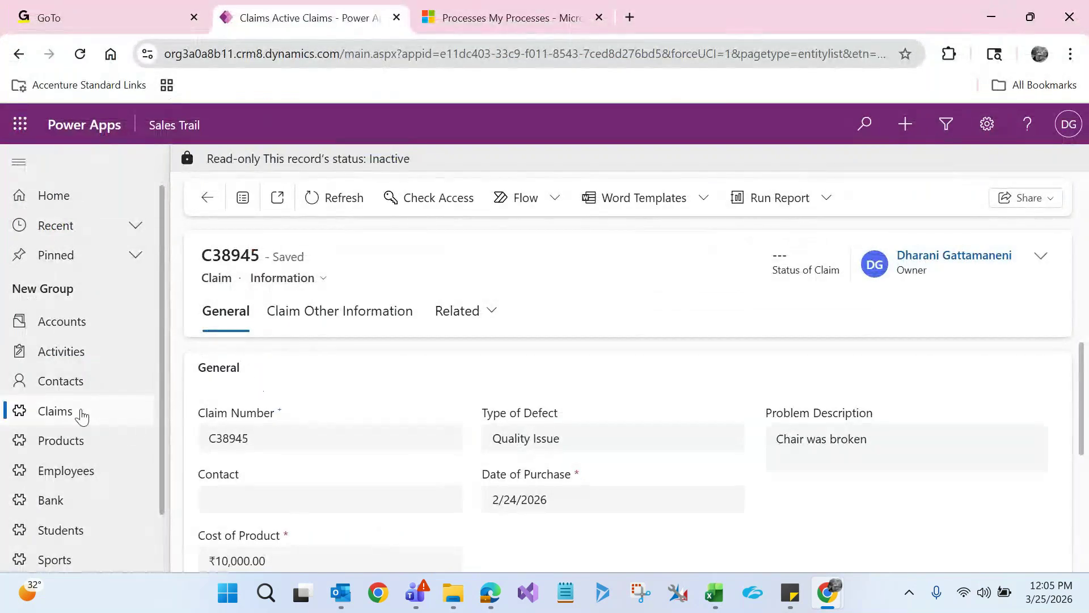
{"action": "left_click", "coordinate": [279, 371]}
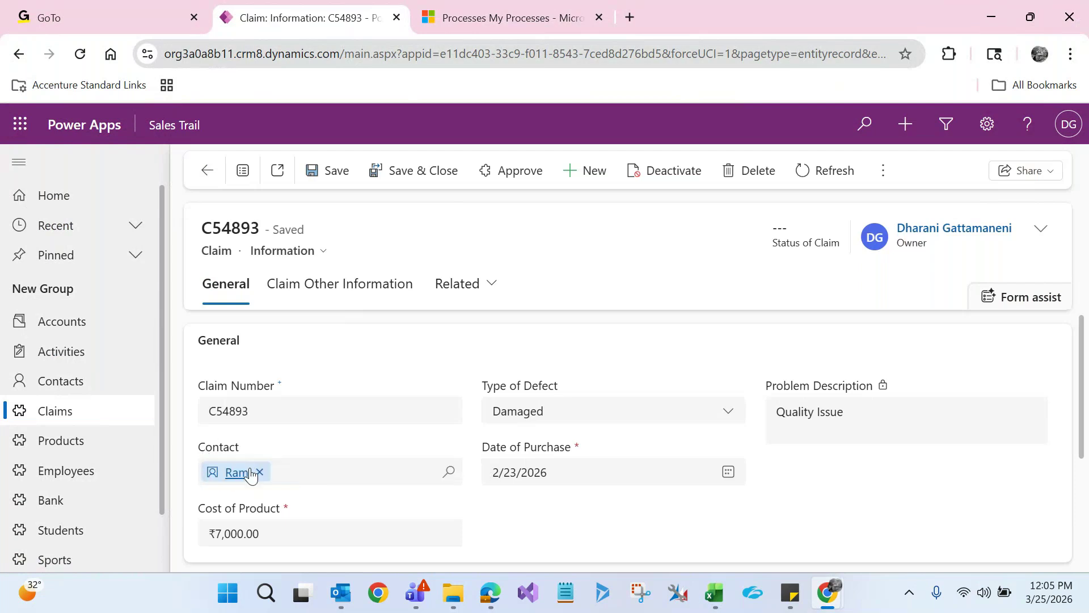
Replace the claim's contact, set Type of Defect to Quality Issue, and save
{"action": "left_click", "coordinate": [259, 473]}
{"action": "left_click", "coordinate": [257, 472]}
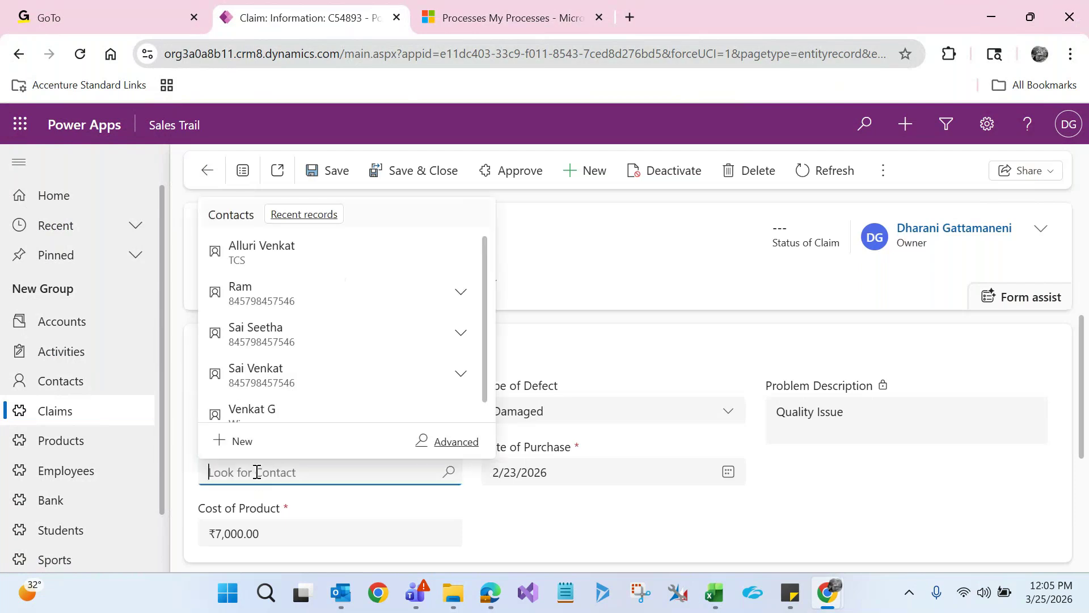
{"action": "left_click", "coordinate": [277, 383]}
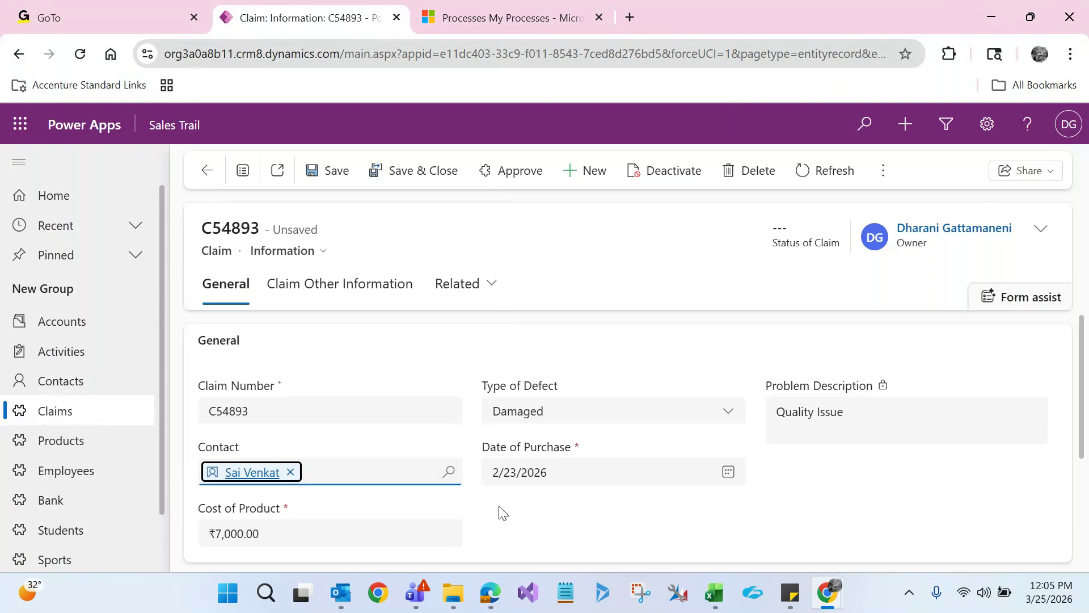
{"action": "left_click", "coordinate": [545, 414]}
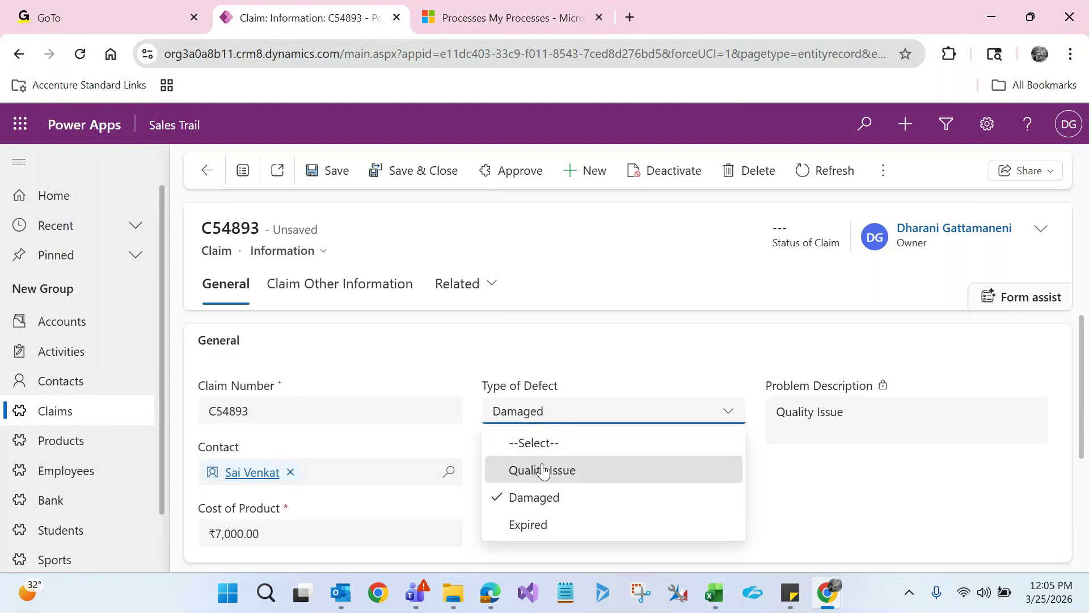
{"action": "left_click", "coordinate": [542, 470]}
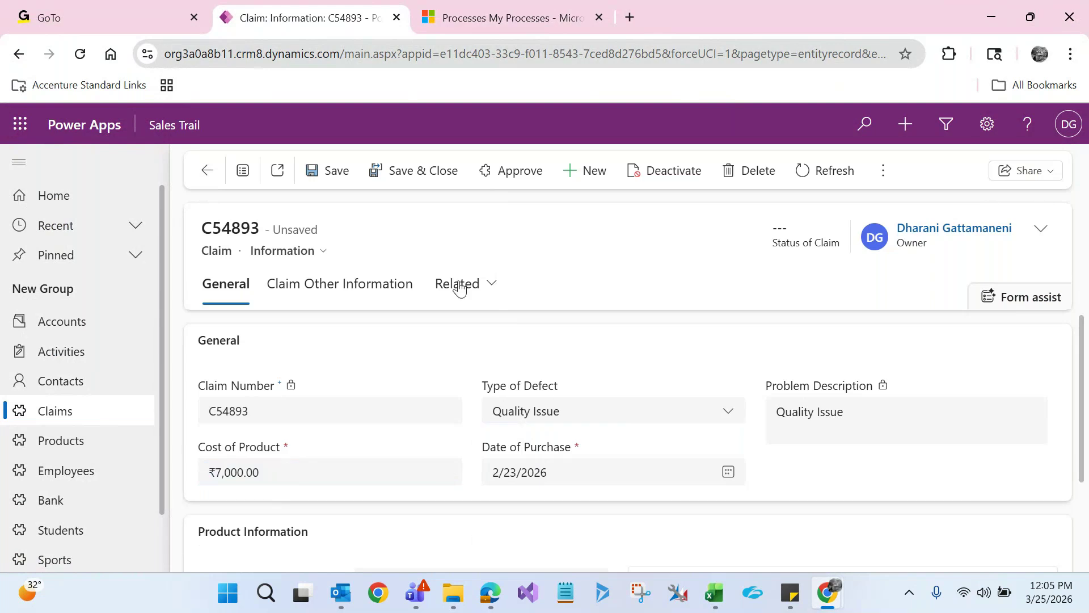
{"action": "left_click", "coordinate": [327, 181]}
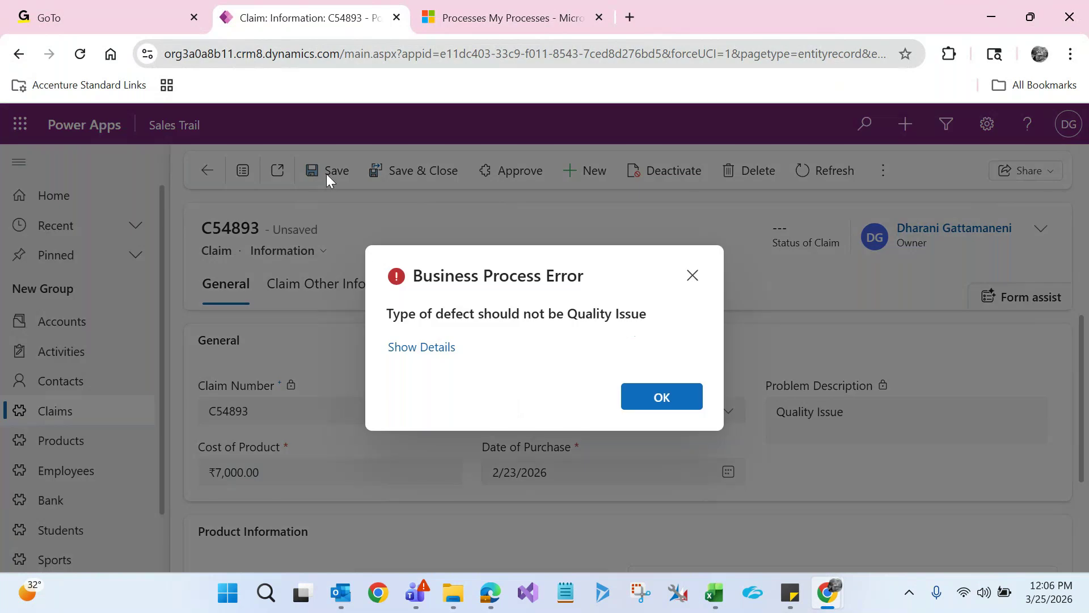
Review the Business Process Error message, expand its details and download the ErrorDetails log file
{"action": "left_click_drag", "start_coordinate": [414, 278], "coordinate": [577, 282]}
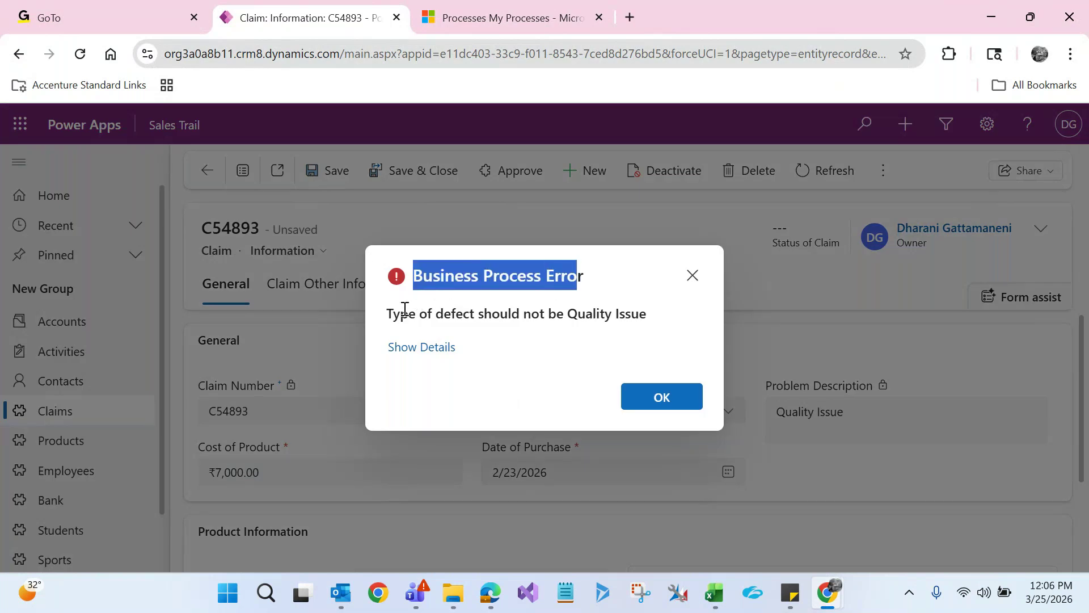
{"action": "left_click_drag", "start_coordinate": [388, 312], "coordinate": [664, 326]}
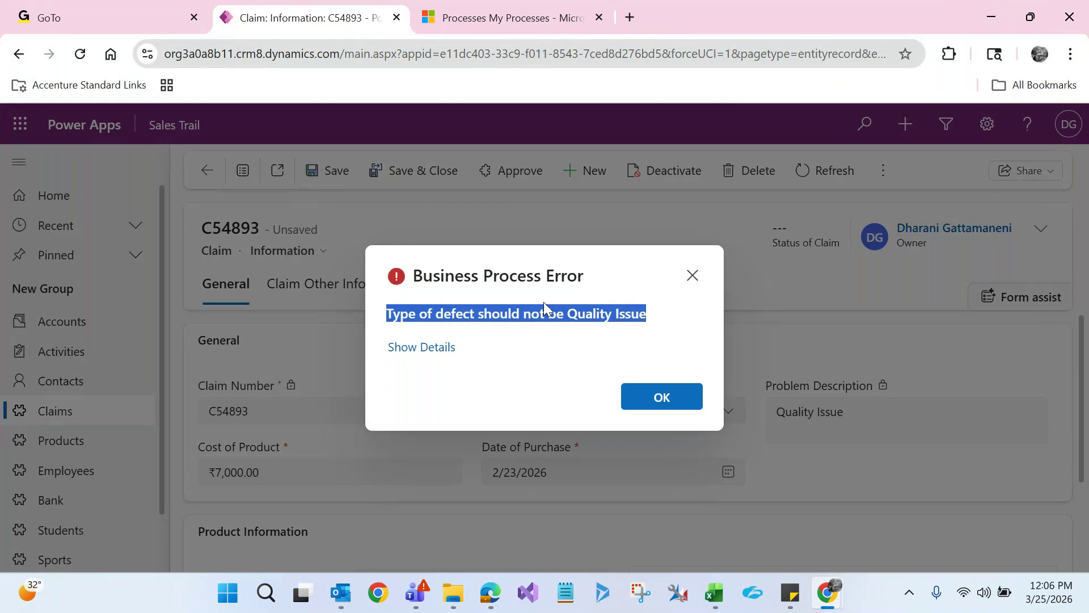
{"action": "left_click", "coordinate": [423, 347]}
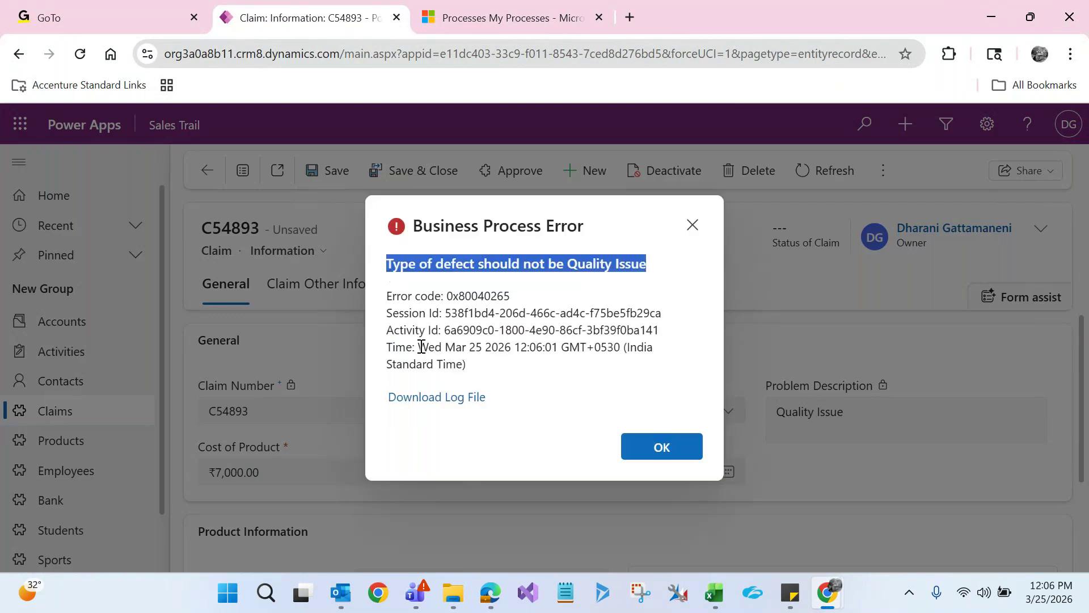
{"action": "left_click", "coordinate": [411, 400]}
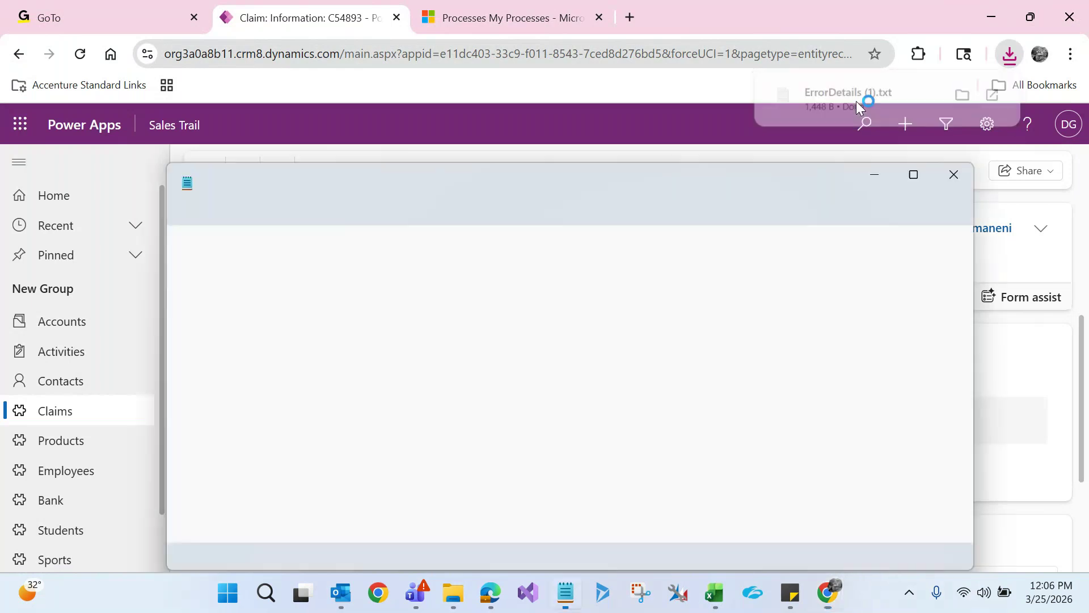
In the enlarged log, highlight the exception message and the Update Job Title of Contact termination line
{"action": "left_click", "coordinate": [914, 178]}
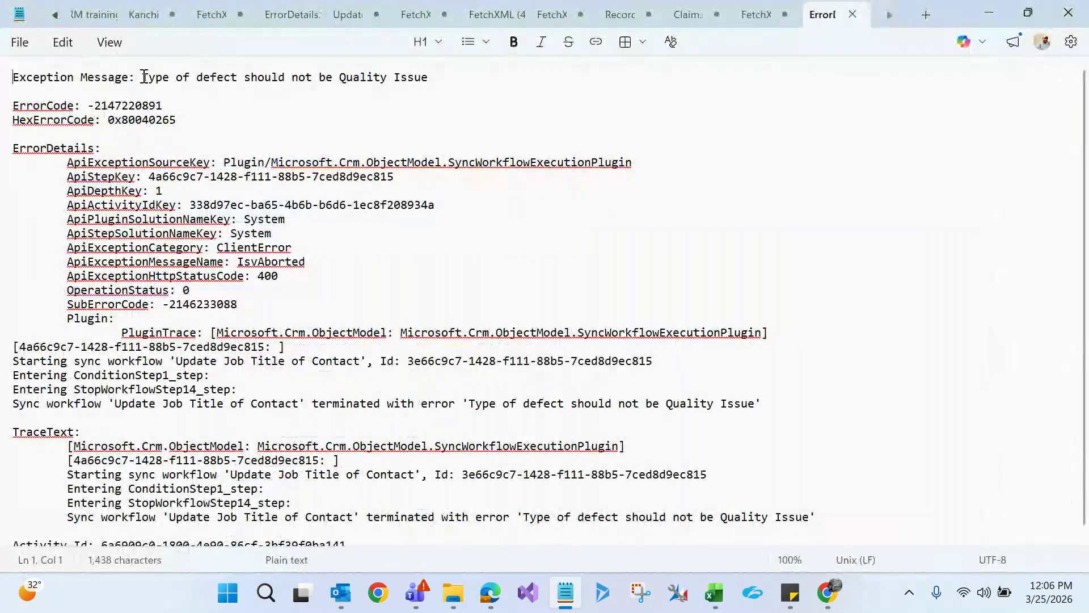
{"action": "left_click_drag", "start_coordinate": [142, 77], "coordinate": [436, 80]}
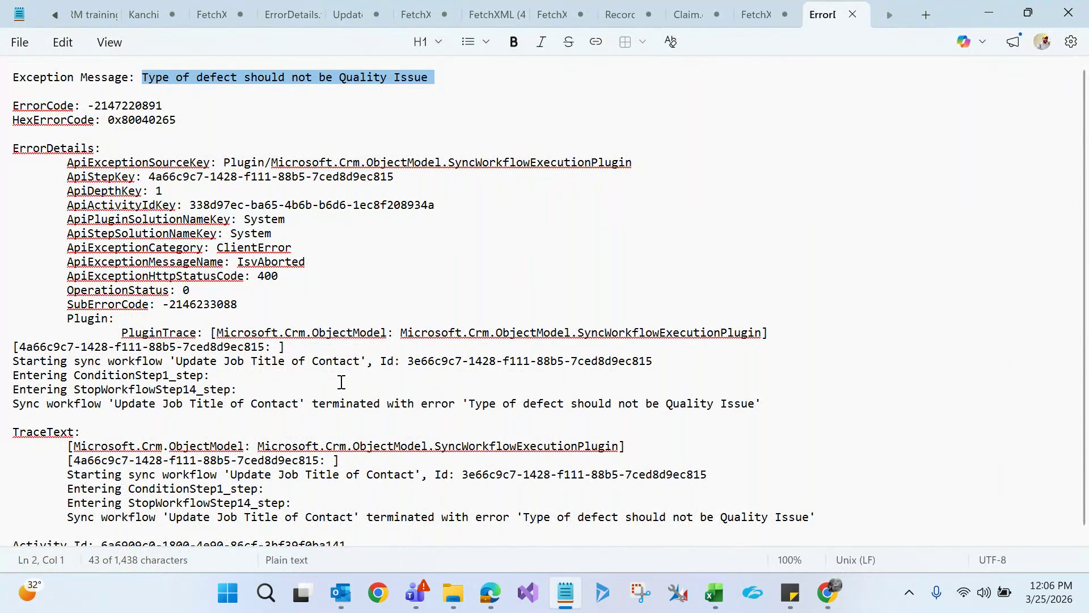
{"action": "left_click_drag", "start_coordinate": [8, 405], "coordinate": [88, 404]}
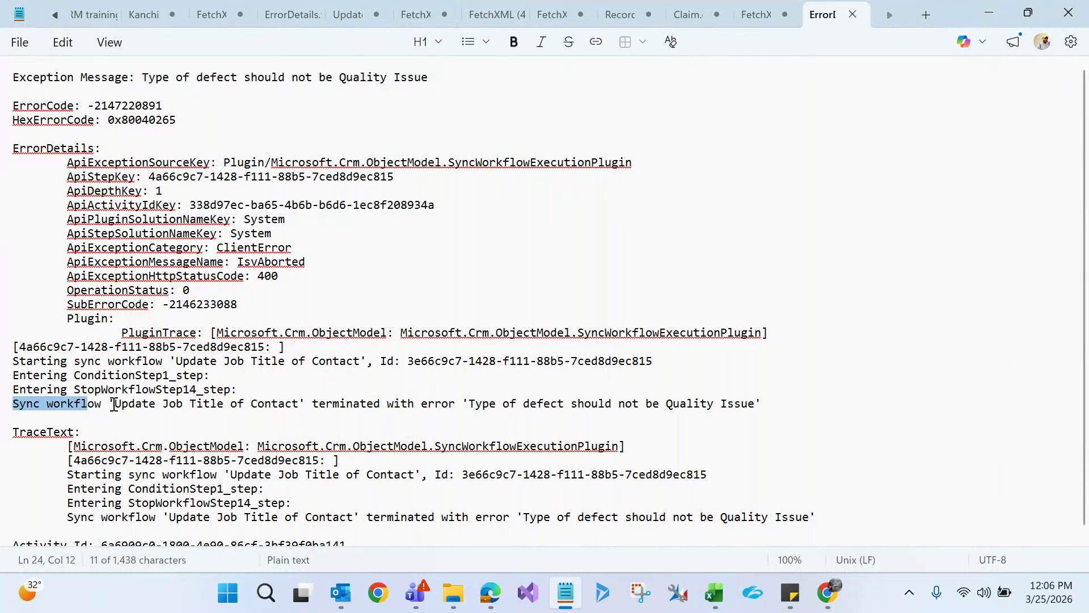
{"action": "left_click", "coordinate": [115, 404]}
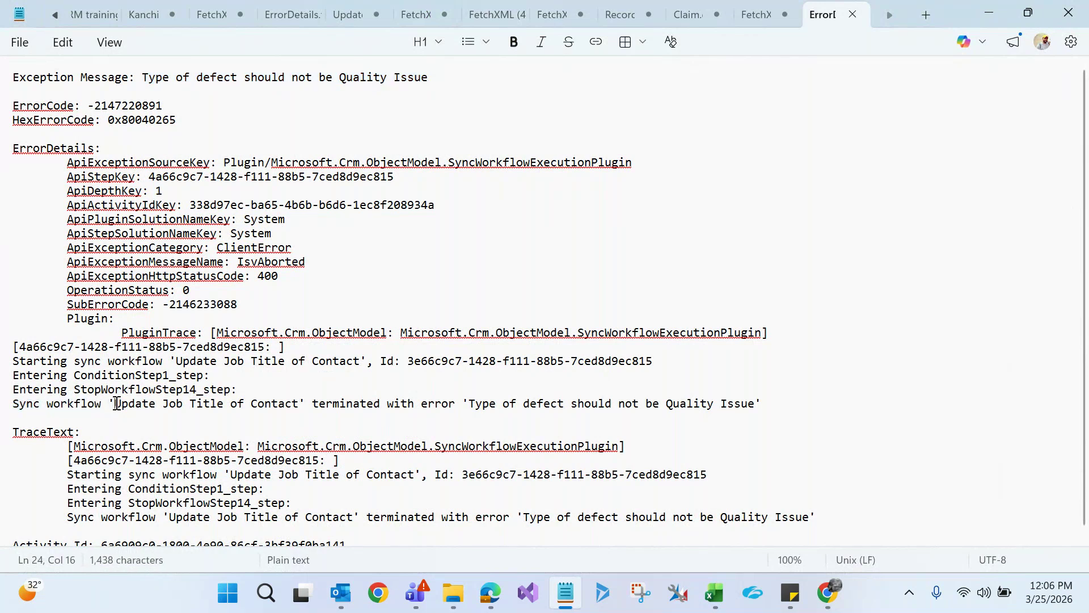
{"action": "left_click_drag", "start_coordinate": [115, 403], "coordinate": [301, 403]}
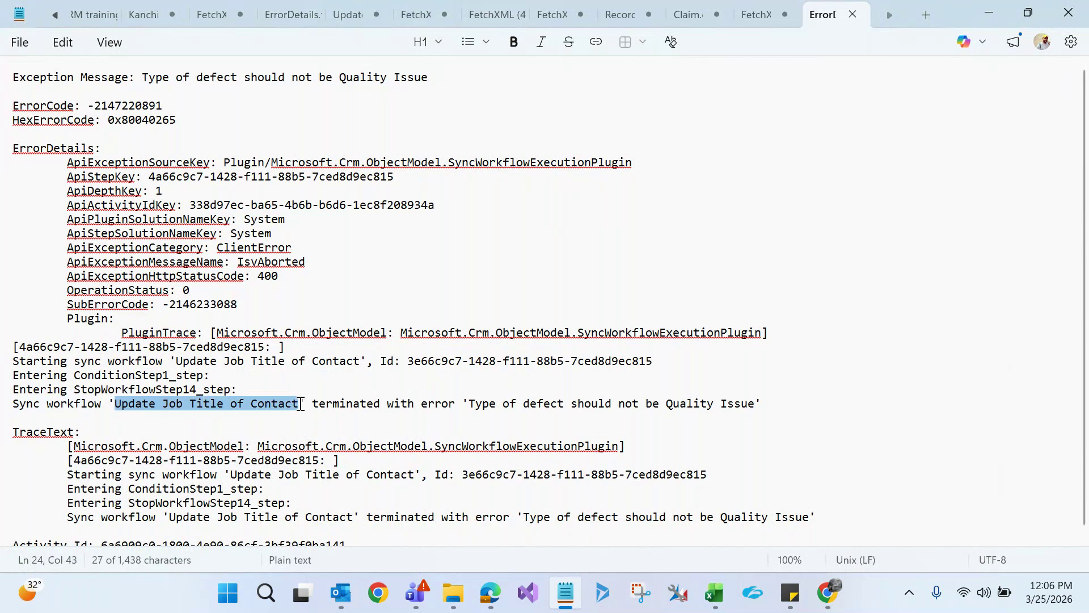
Return to the Update Job Title of Contact process window in the browser
{"action": "left_click", "coordinate": [828, 593]}
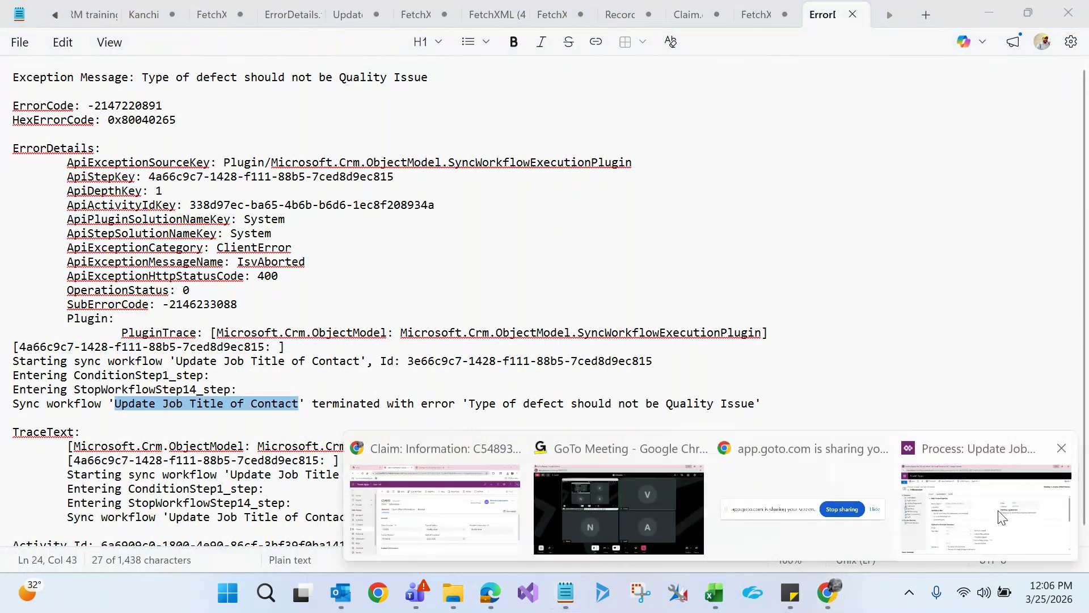
{"action": "left_click", "coordinate": [1000, 516]}
{"action": "left_click_drag", "start_coordinate": [287, 248], "coordinate": [427, 256]}
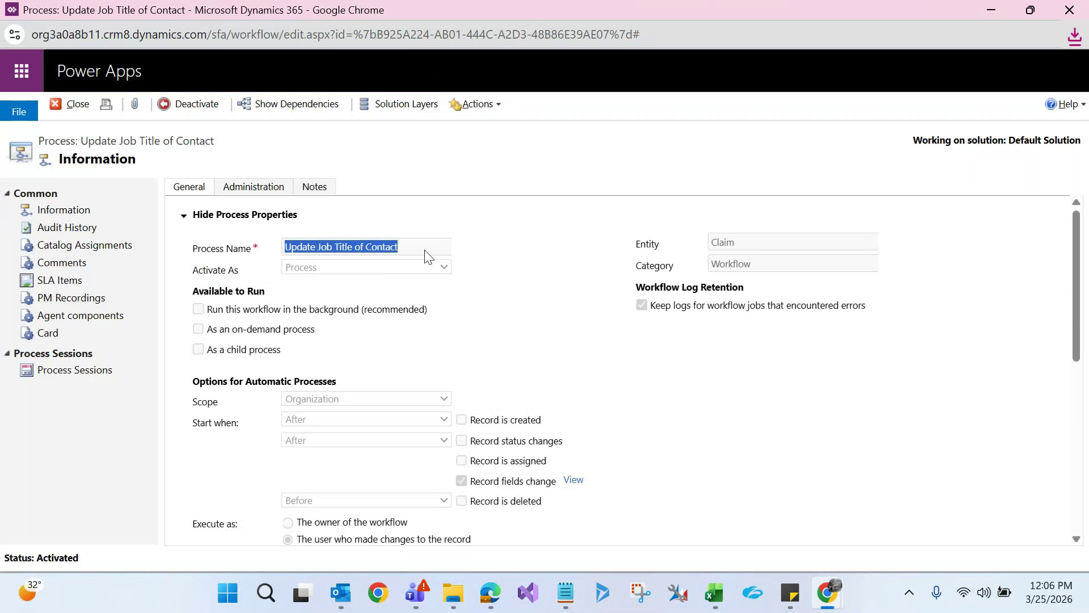
Compare the Stop Workflow step's properties with the exception message in the error log
{"action": "left_click", "coordinate": [182, 216]}
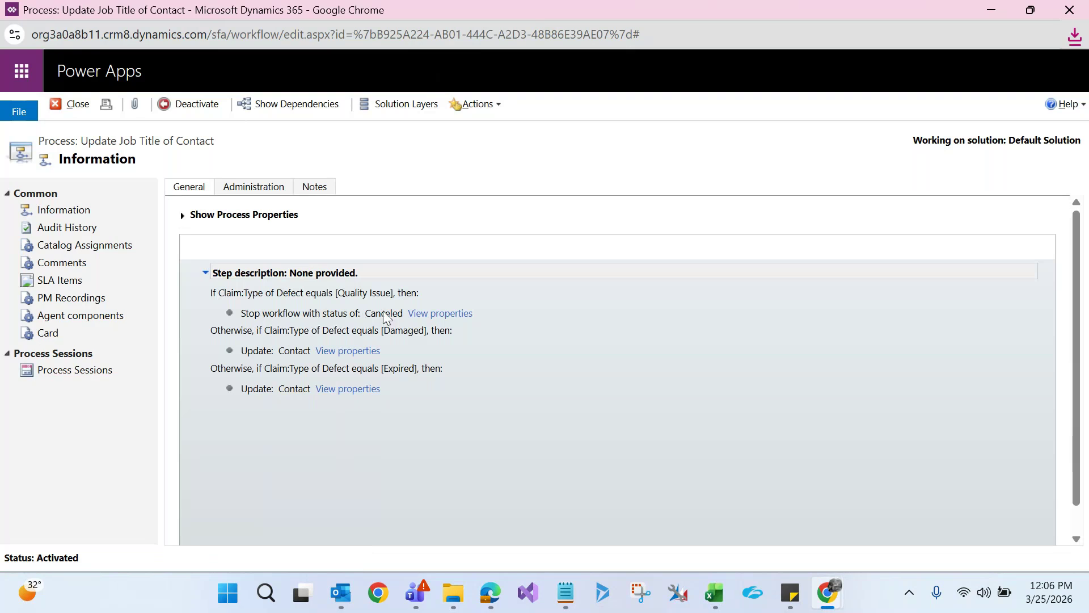
{"action": "left_click", "coordinate": [422, 314]}
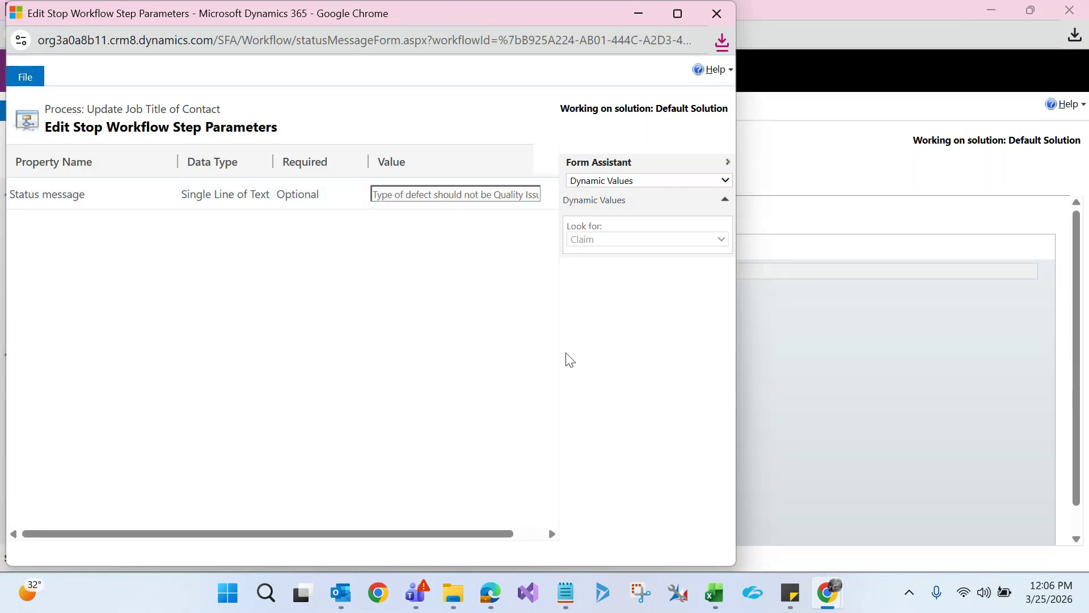
{"action": "mouse_move", "coordinate": [566, 593]}
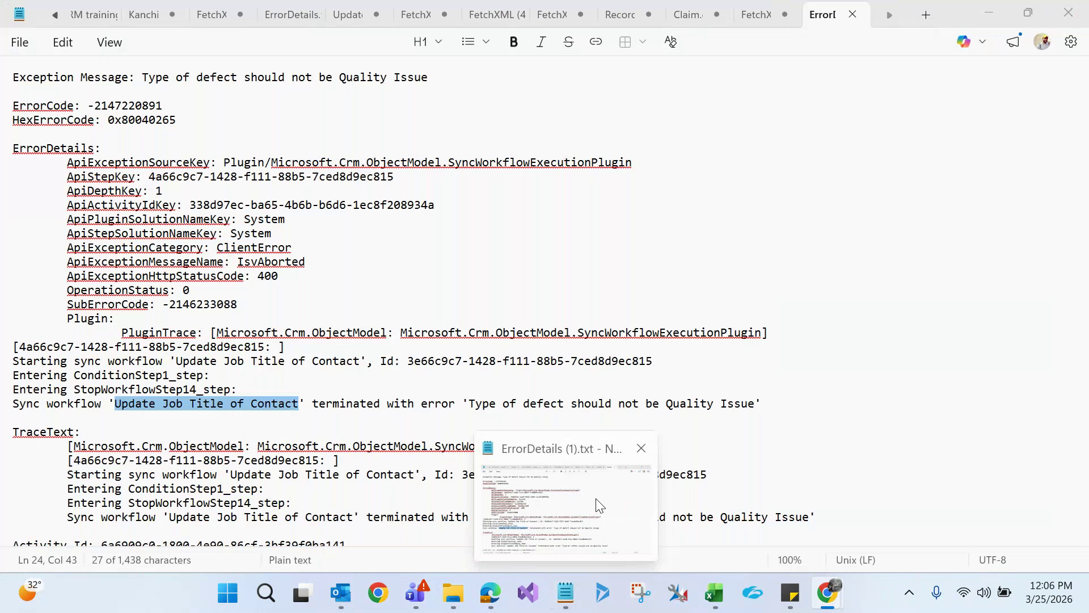
{"action": "left_click", "coordinate": [597, 502]}
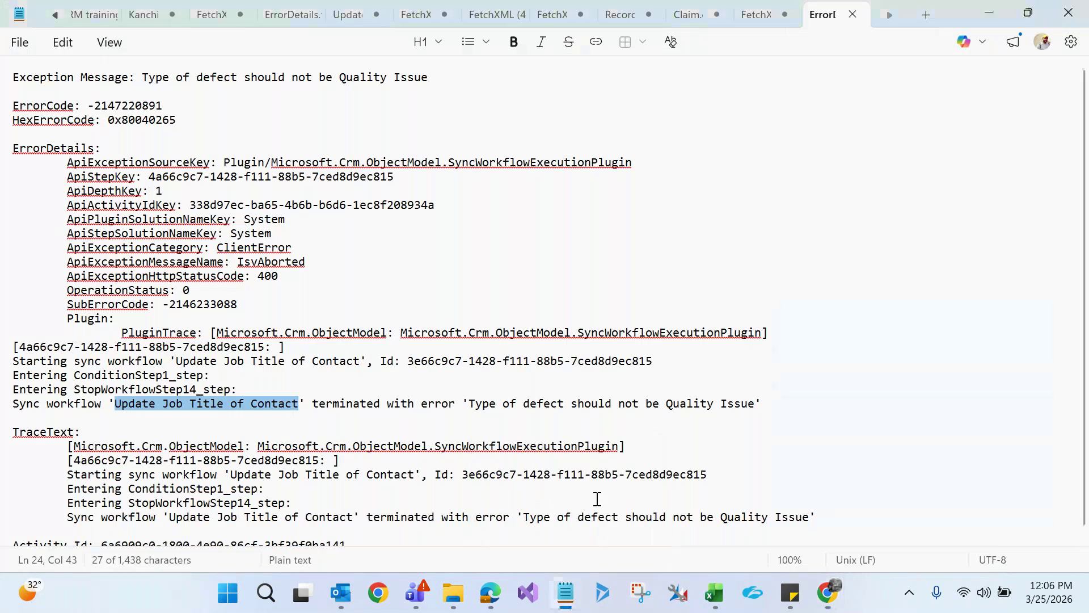
{"action": "left_click_drag", "start_coordinate": [142, 77], "coordinate": [445, 76]}
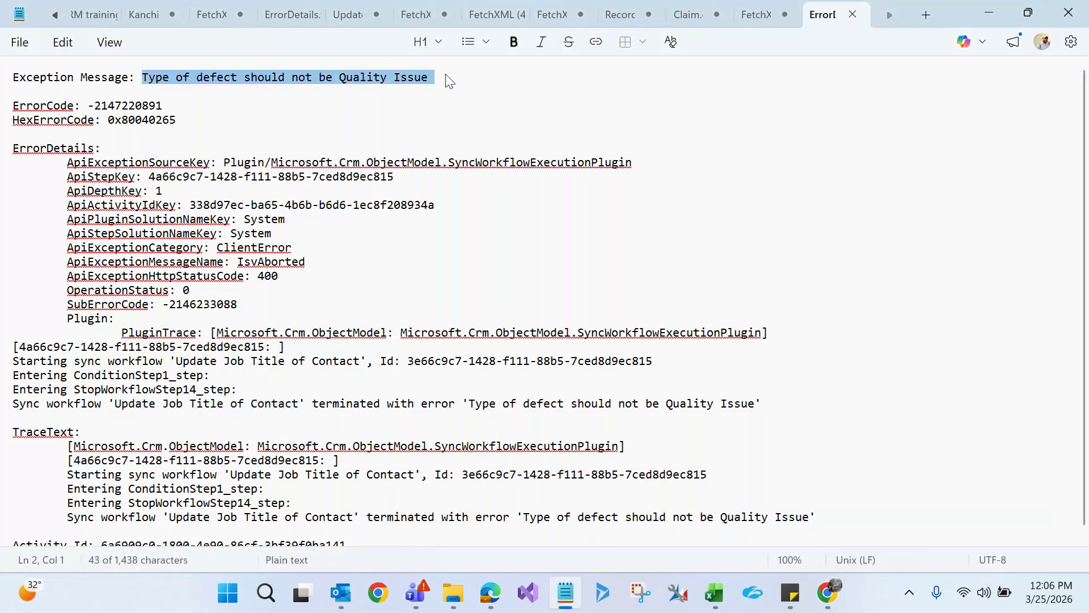
Close the stop step's properties window and return to the workflow process
{"action": "key", "text": "alt+Tab"}
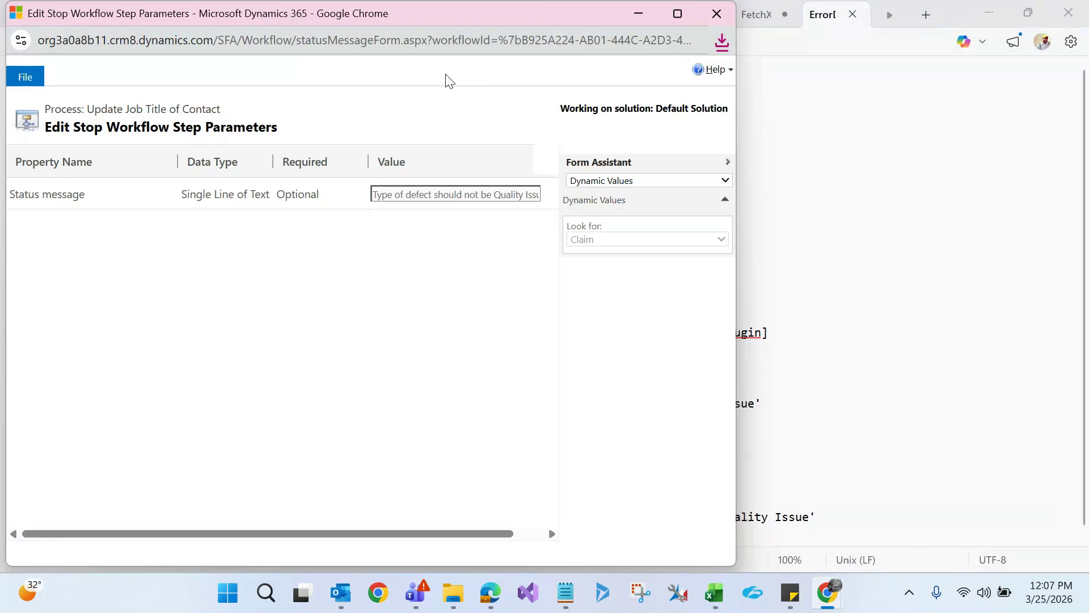
{"action": "left_click", "coordinate": [717, 14]}
{"action": "key", "text": "alt+Tab"}
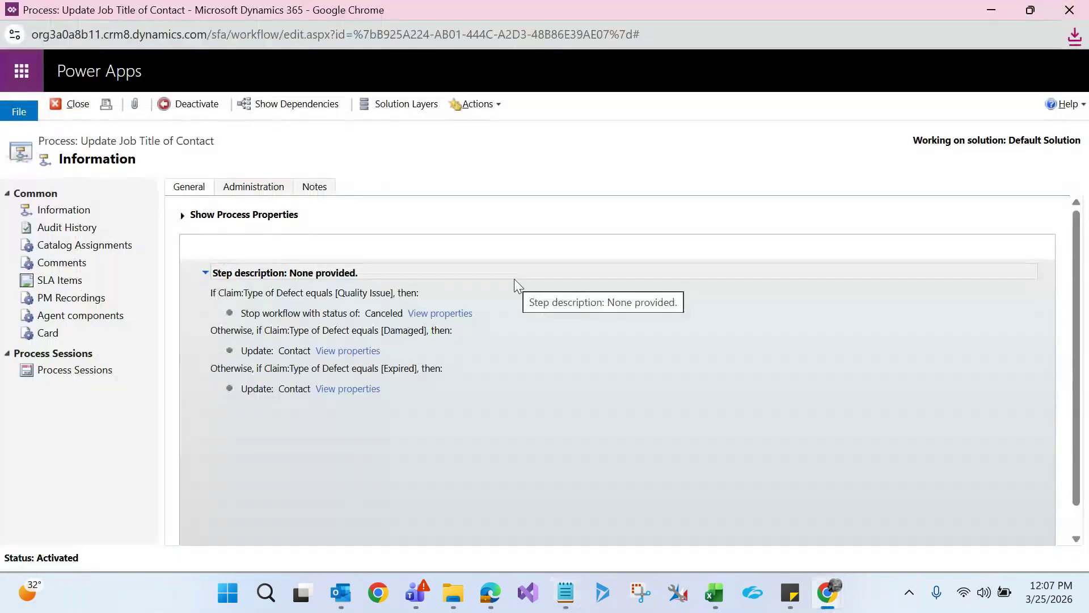
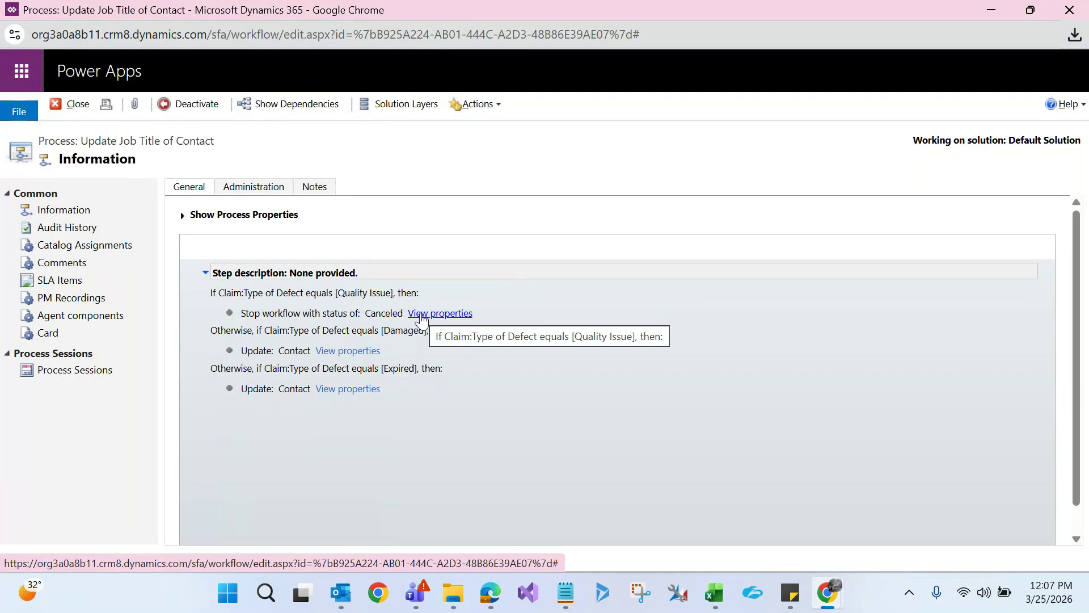
Deactivate the Update Job Title of Contact process and convert it to a background workflow
{"action": "left_click", "coordinate": [183, 215]}
{"action": "left_click", "coordinate": [185, 106]}
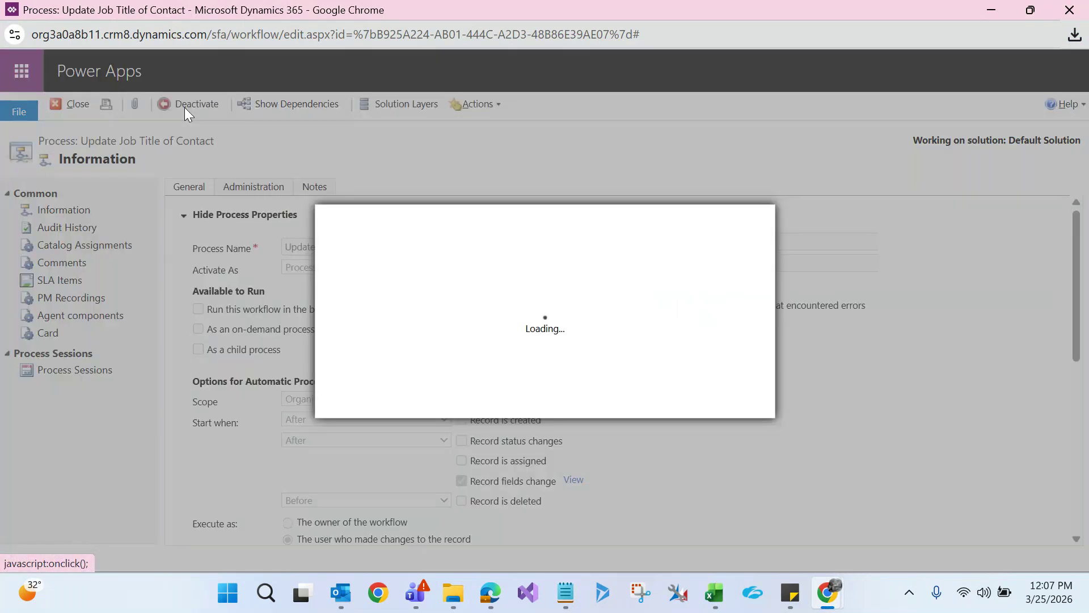
{"action": "left_click", "coordinate": [635, 403]}
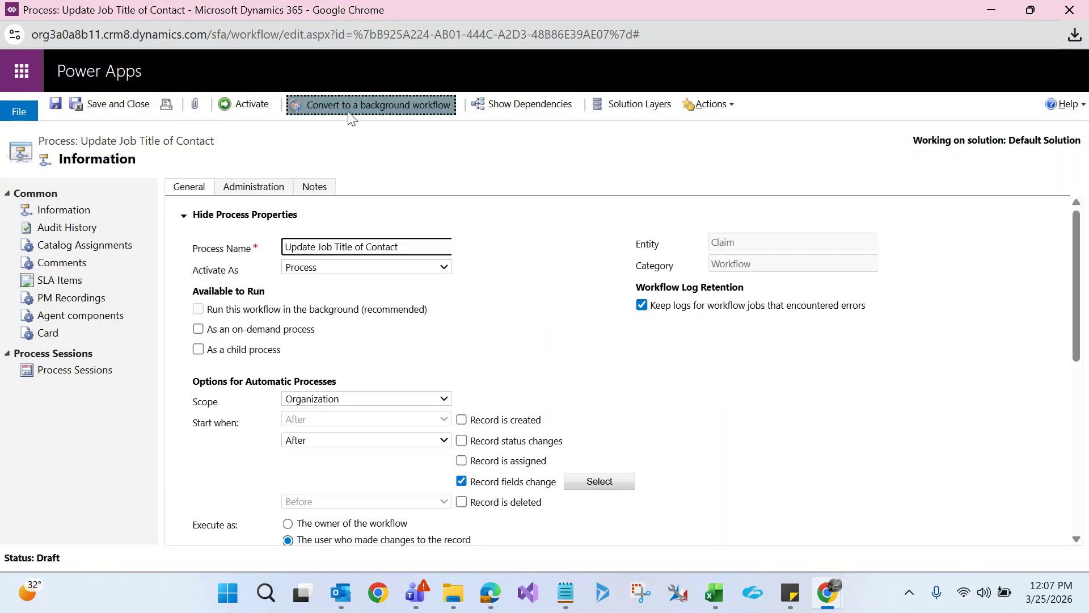
{"action": "left_click", "coordinate": [385, 109]}
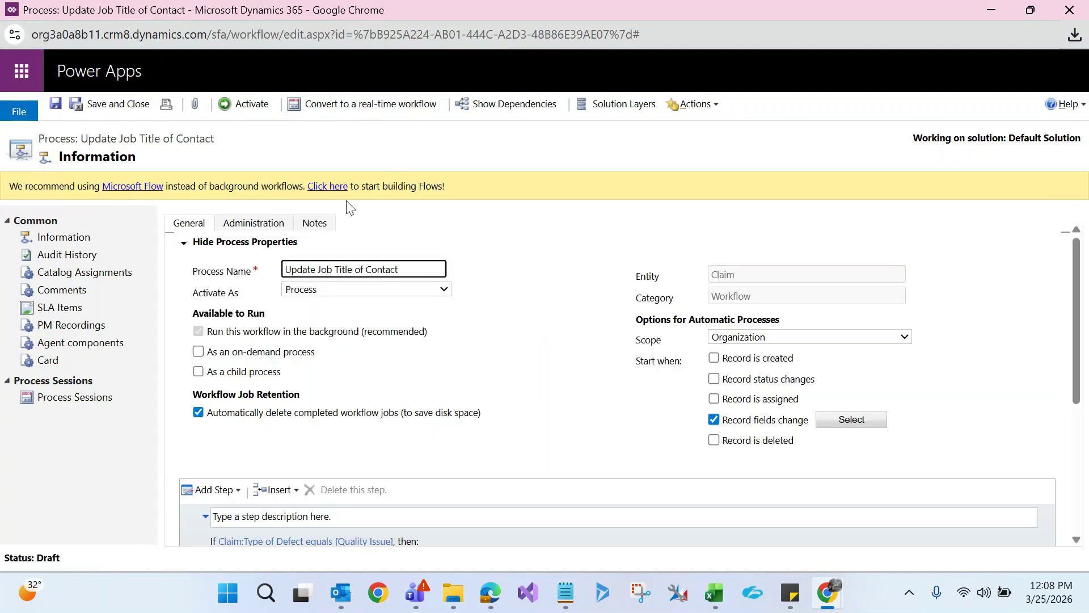
Activate the background workflow and minimize the process windows to reveal the Quality Issue claim
{"action": "left_click", "coordinate": [262, 101]}
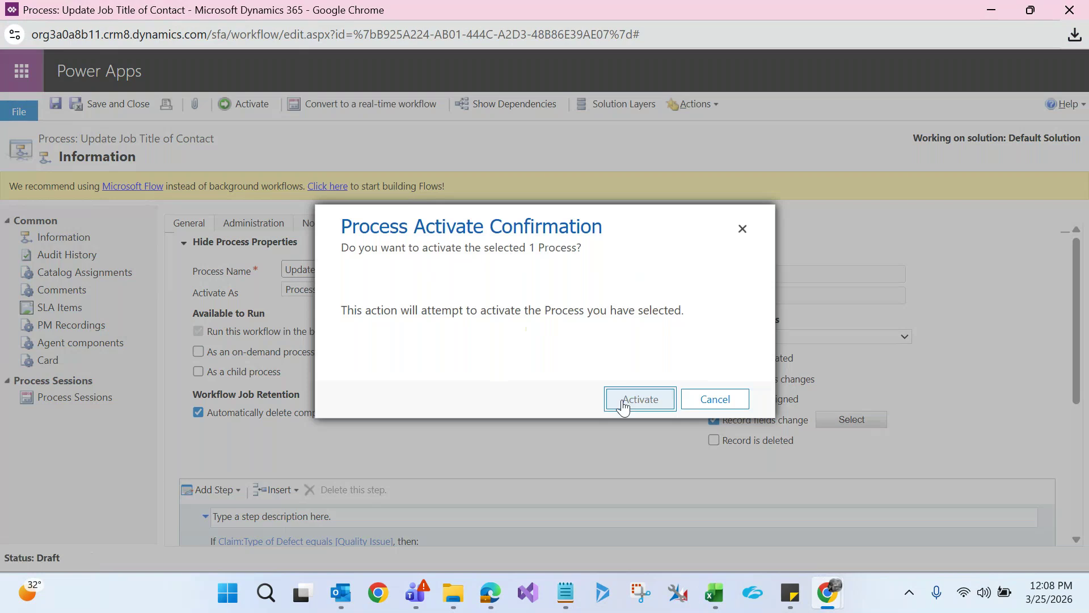
{"action": "left_click", "coordinate": [623, 406]}
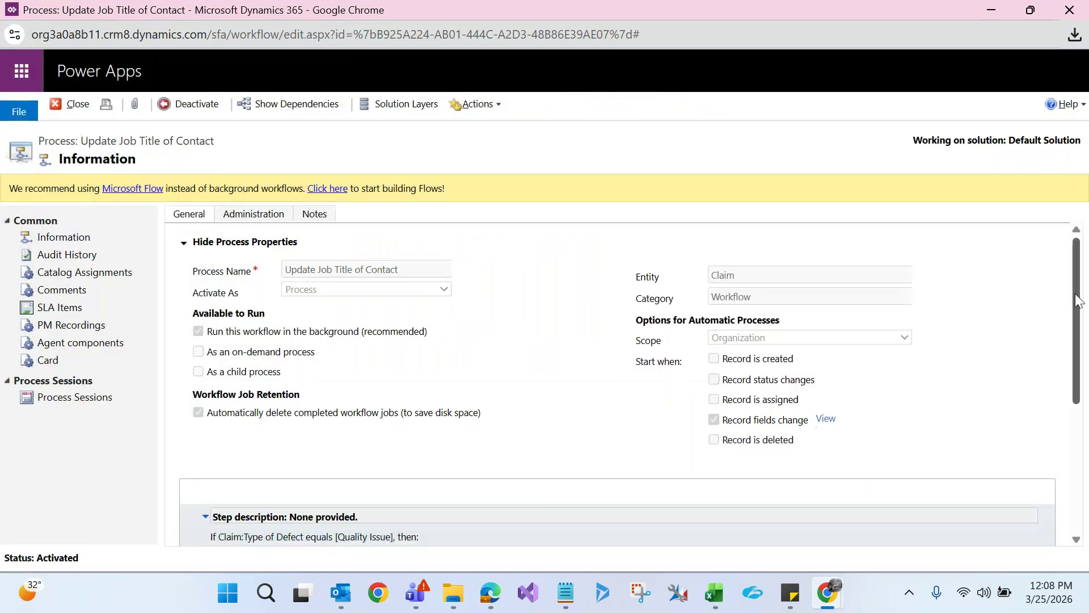
{"action": "left_click_drag", "start_coordinate": [1077, 300], "coordinate": [1076, 417]}
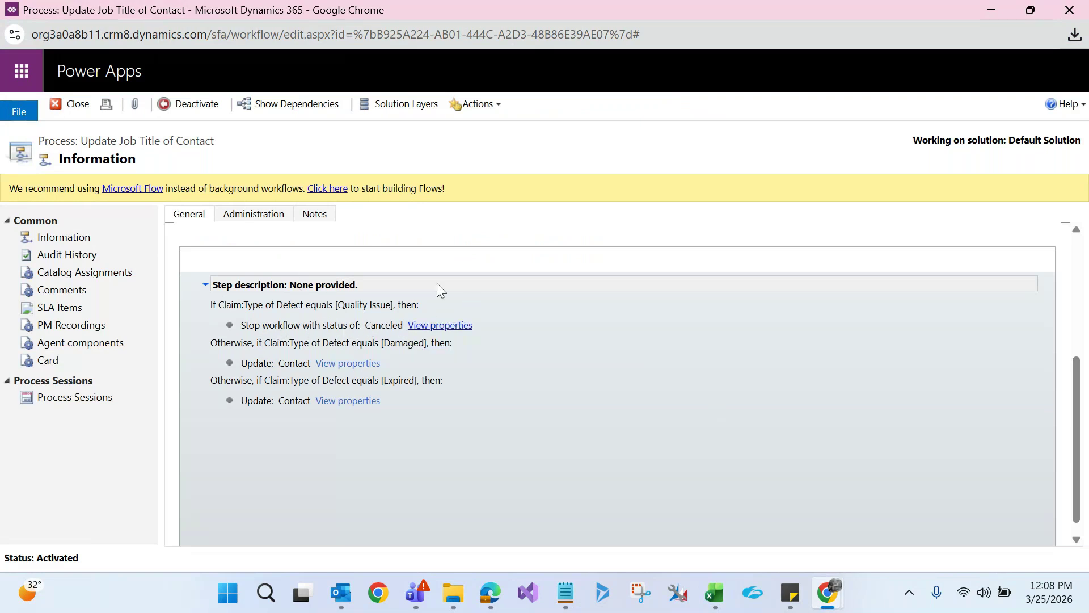
{"action": "left_click", "coordinate": [993, 12]}
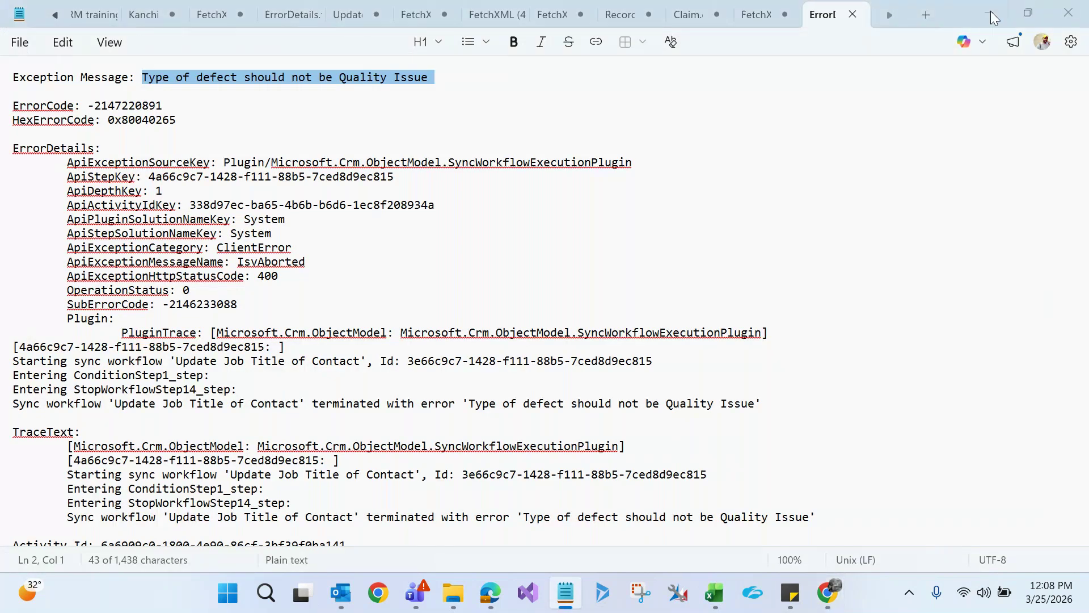
{"action": "left_click", "coordinate": [991, 11]}
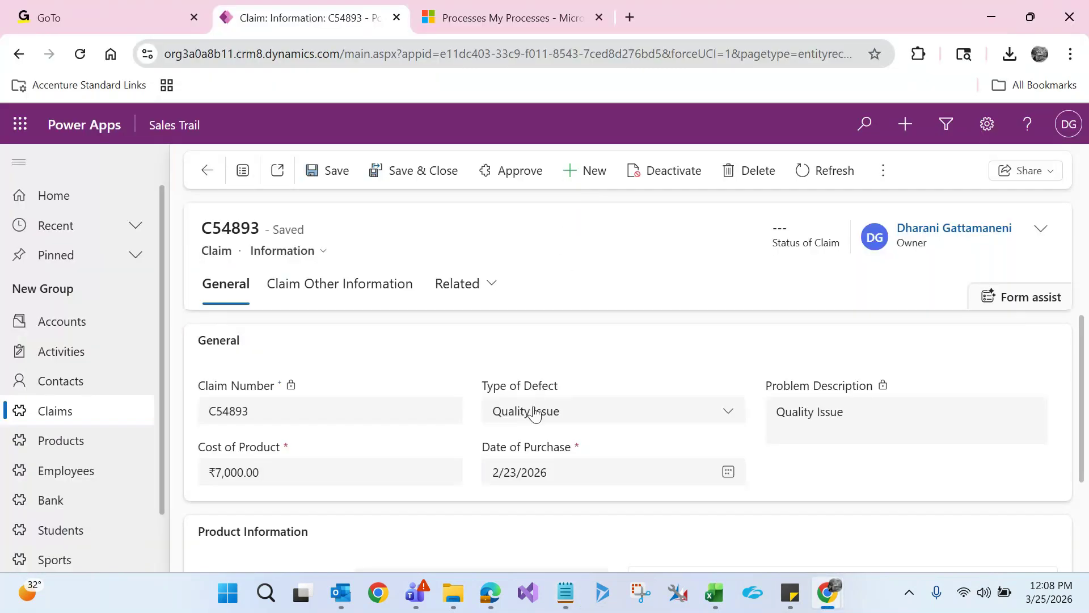
Open the ₹300.00 Damaged claim from the active claims list
{"action": "left_click", "coordinate": [103, 422]}
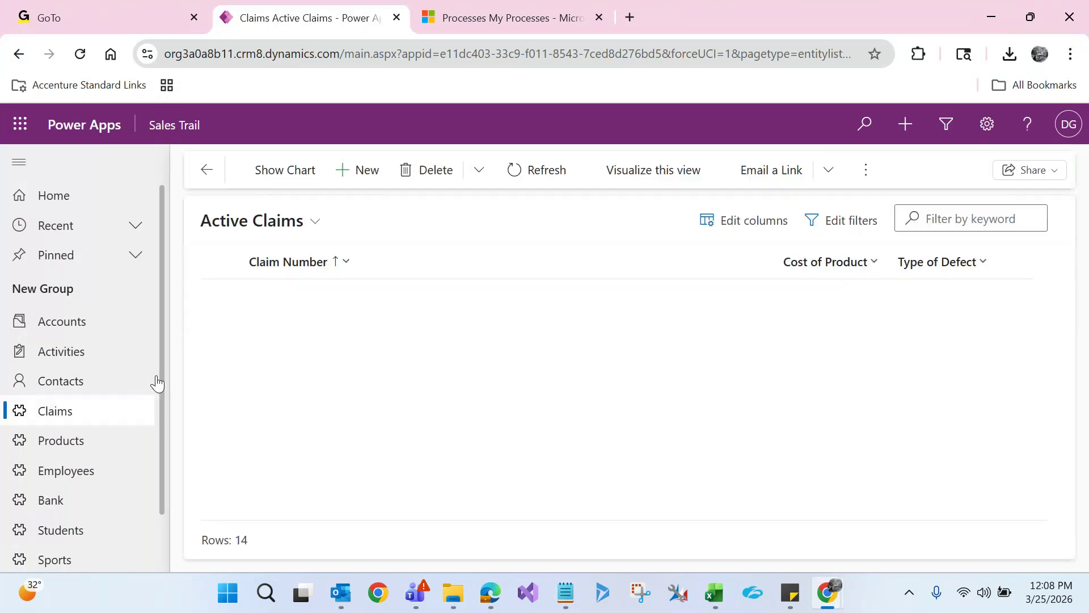
{"action": "left_click", "coordinate": [262, 409]}
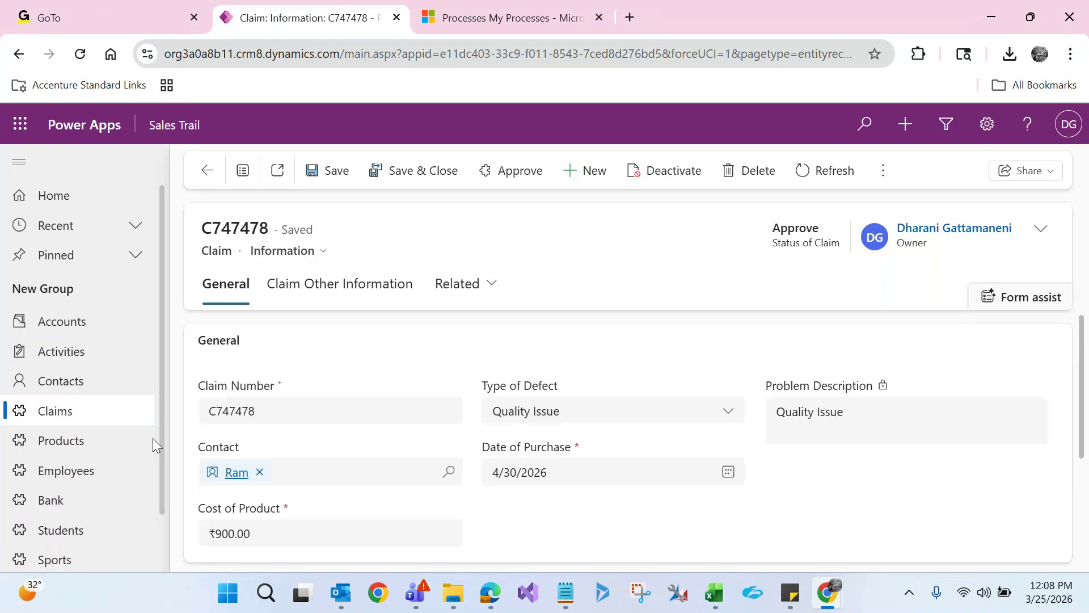
{"action": "left_click", "coordinate": [54, 413]}
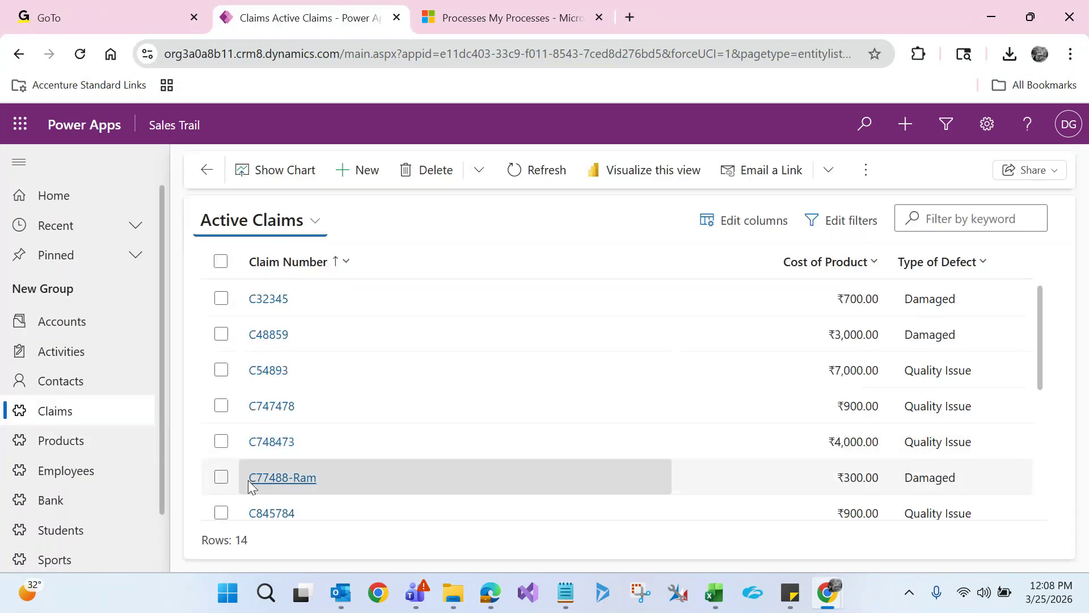
{"action": "left_click", "coordinate": [277, 478]}
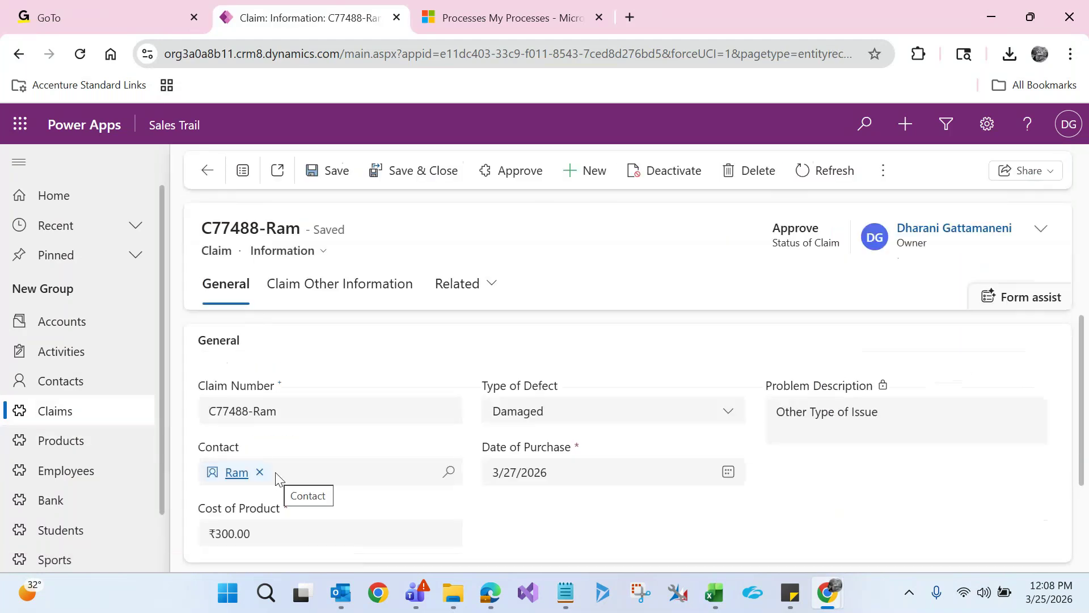
Replace the claim's contact, set Type of Defect to Quality Issue, and save
{"action": "left_click", "coordinate": [260, 473]}
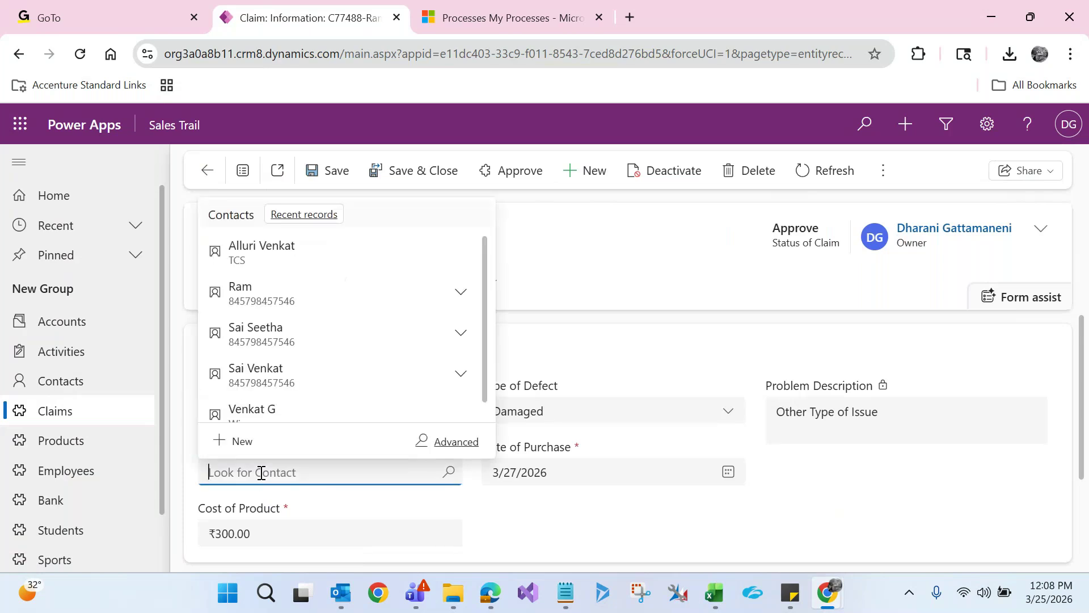
{"action": "left_click", "coordinate": [289, 256]}
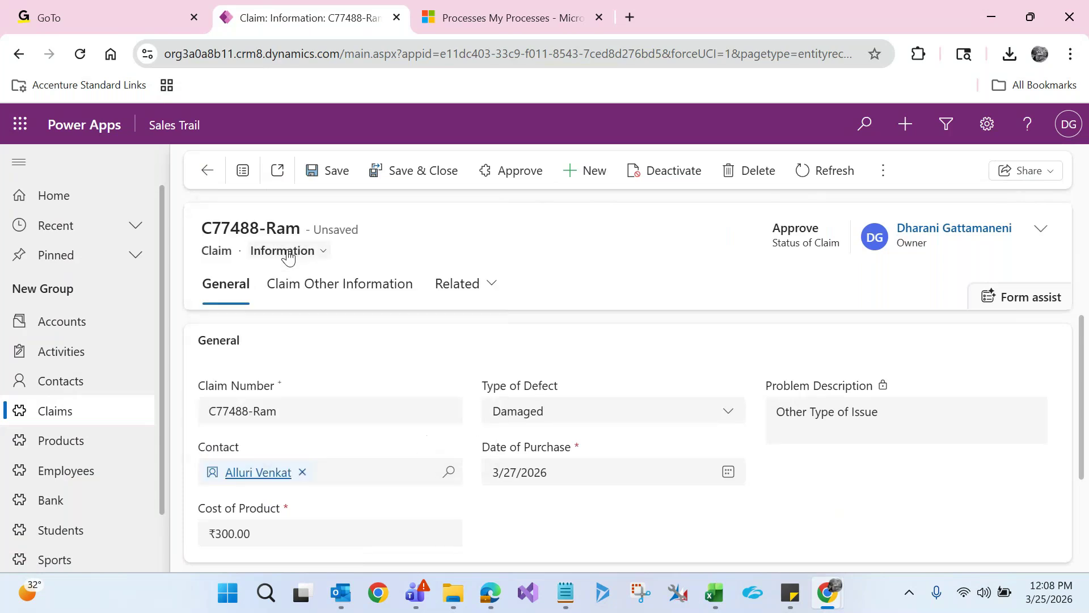
{"action": "left_click", "coordinate": [504, 413]}
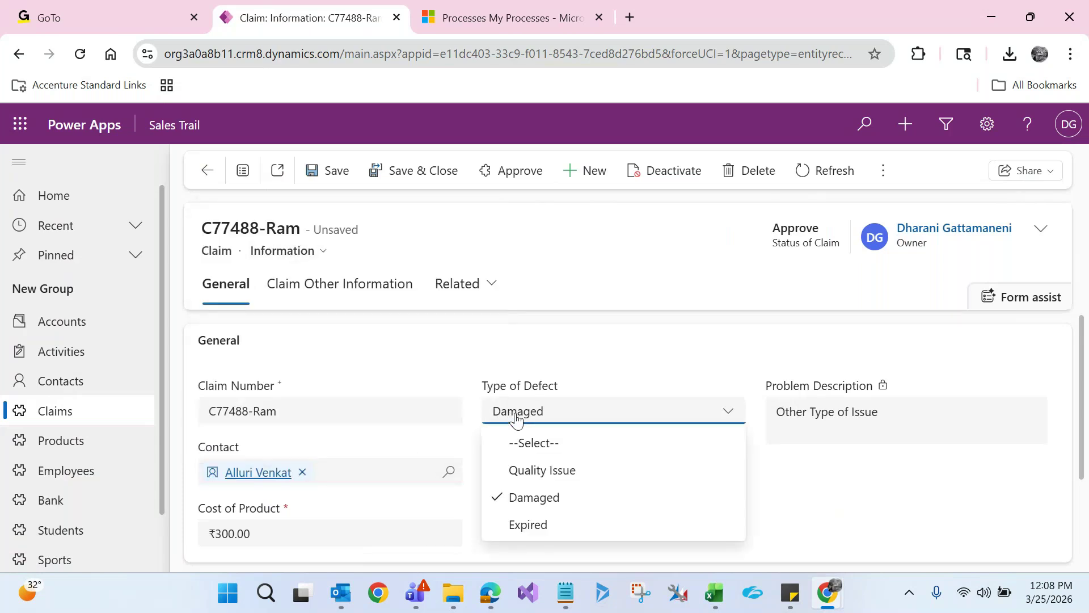
{"action": "left_click", "coordinate": [530, 473]}
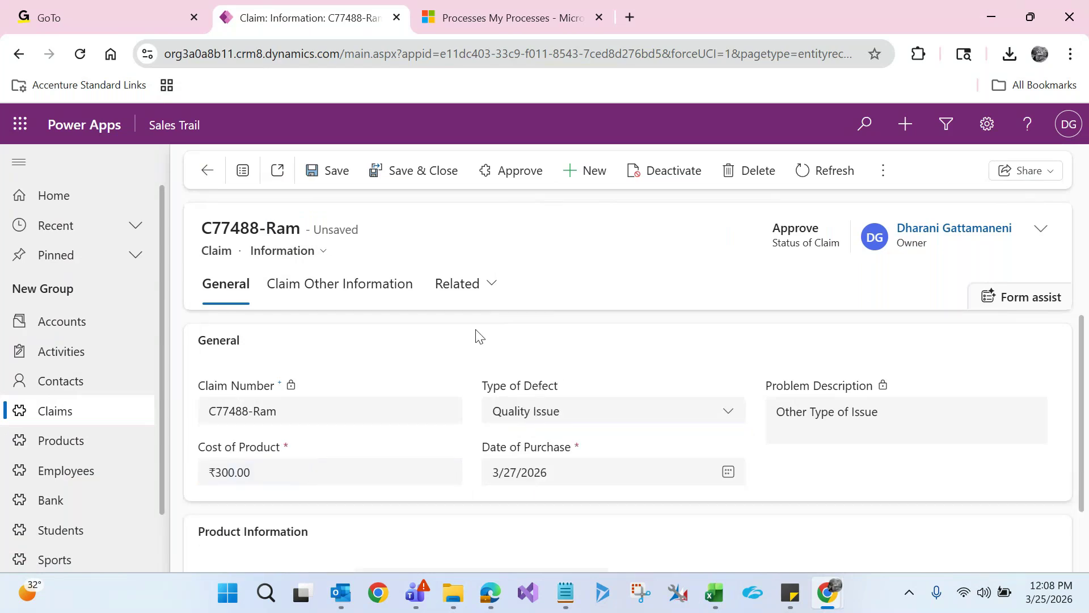
{"action": "left_click", "coordinate": [348, 182]}
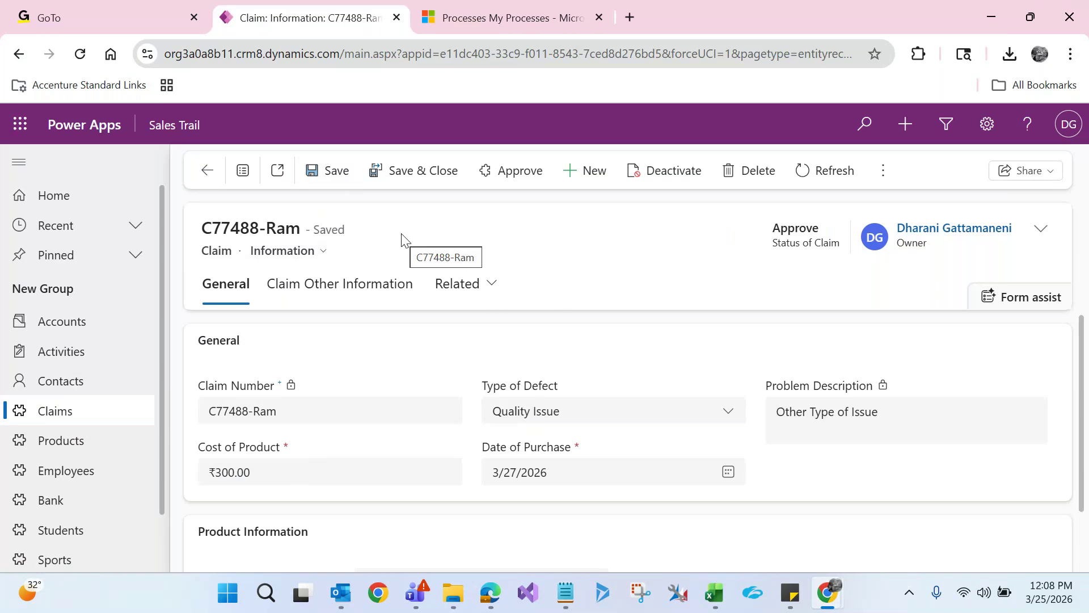
{"action": "left_click", "coordinate": [486, 283]}
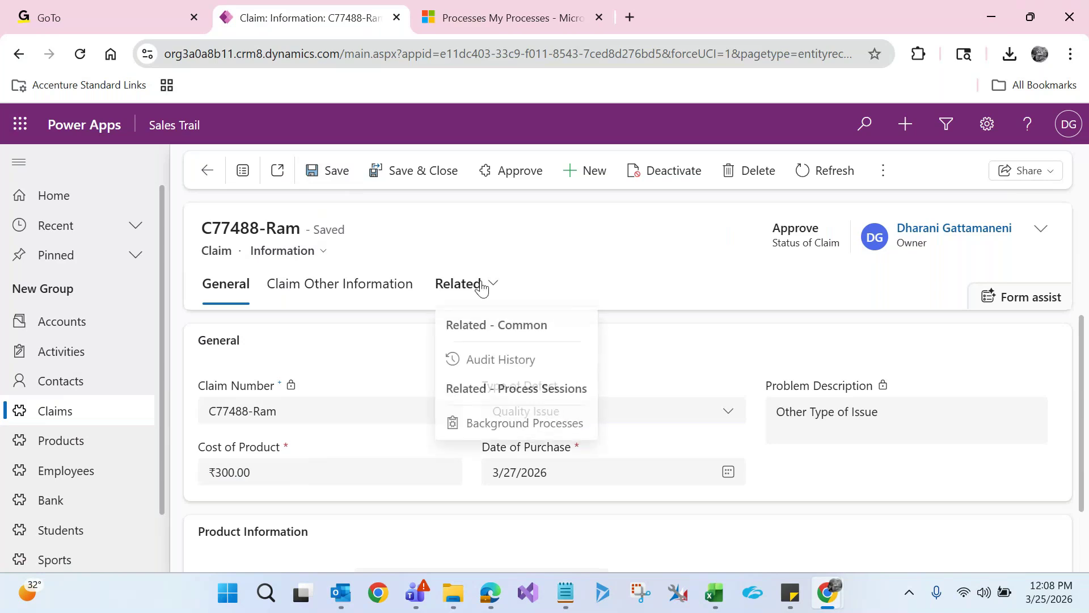
Refresh the claim's background processes until the Update Job Title of Contact job shows Canceled, then open it
{"action": "left_click", "coordinate": [489, 428]}
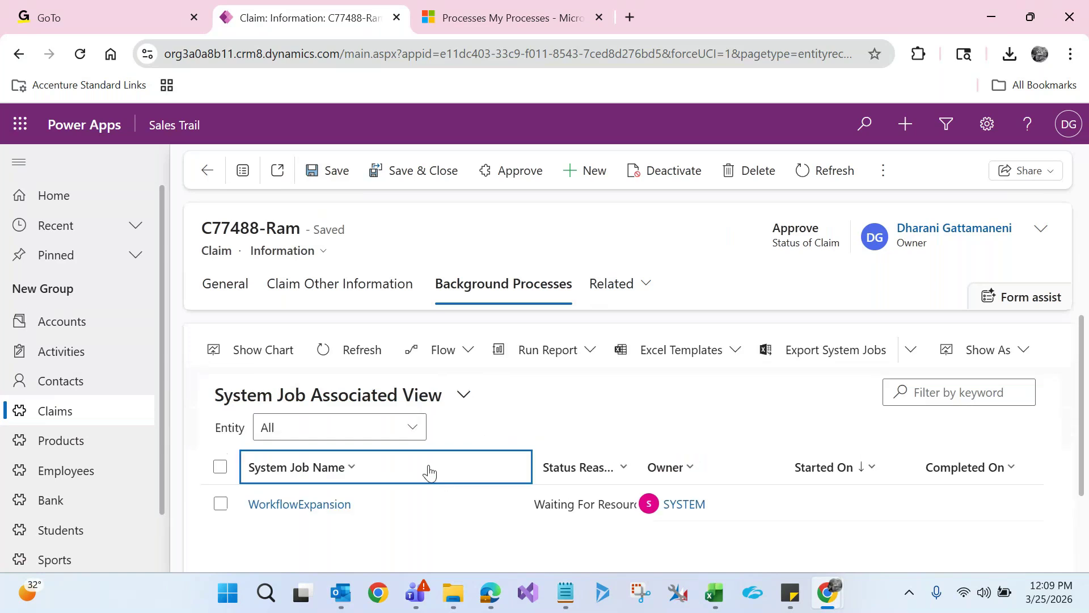
{"action": "left_click", "coordinate": [353, 363]}
{"action": "left_click", "coordinate": [353, 363]}
{"action": "left_click", "coordinate": [339, 481]}
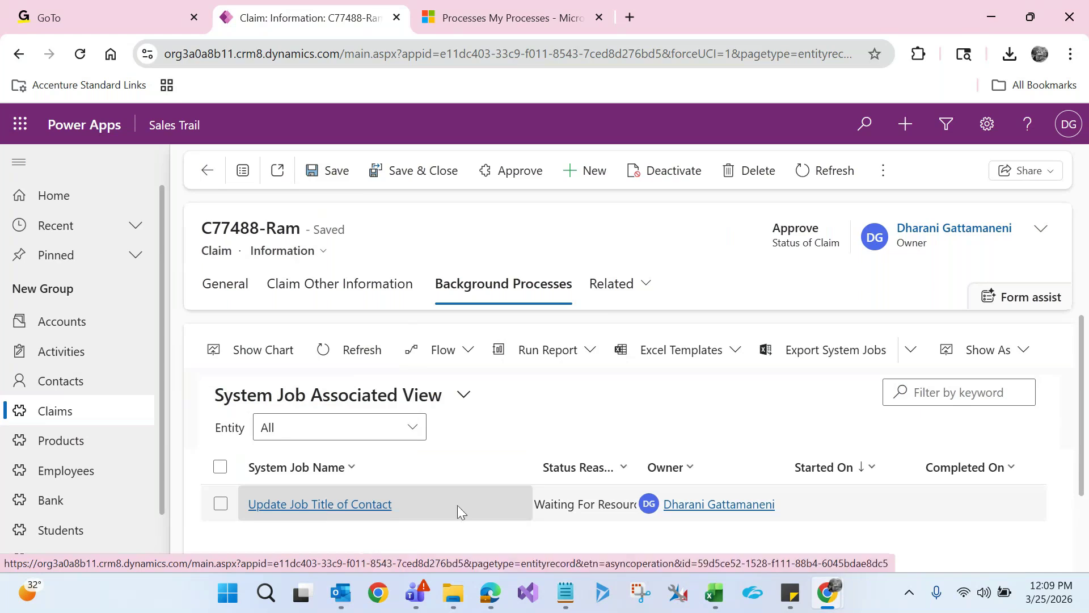
{"action": "left_click", "coordinate": [368, 358]}
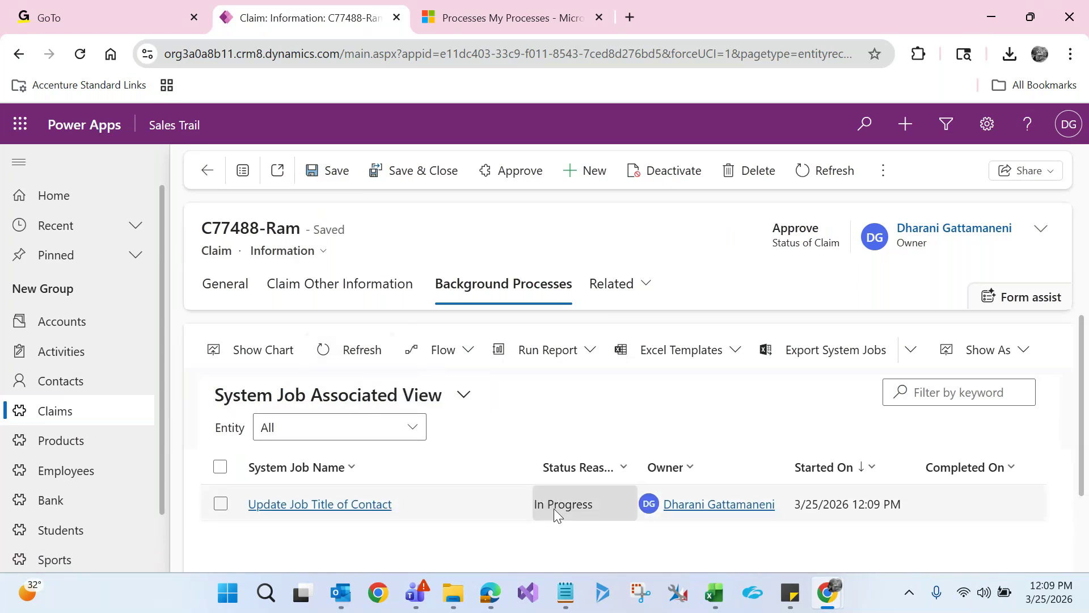
{"action": "left_click", "coordinate": [363, 351]}
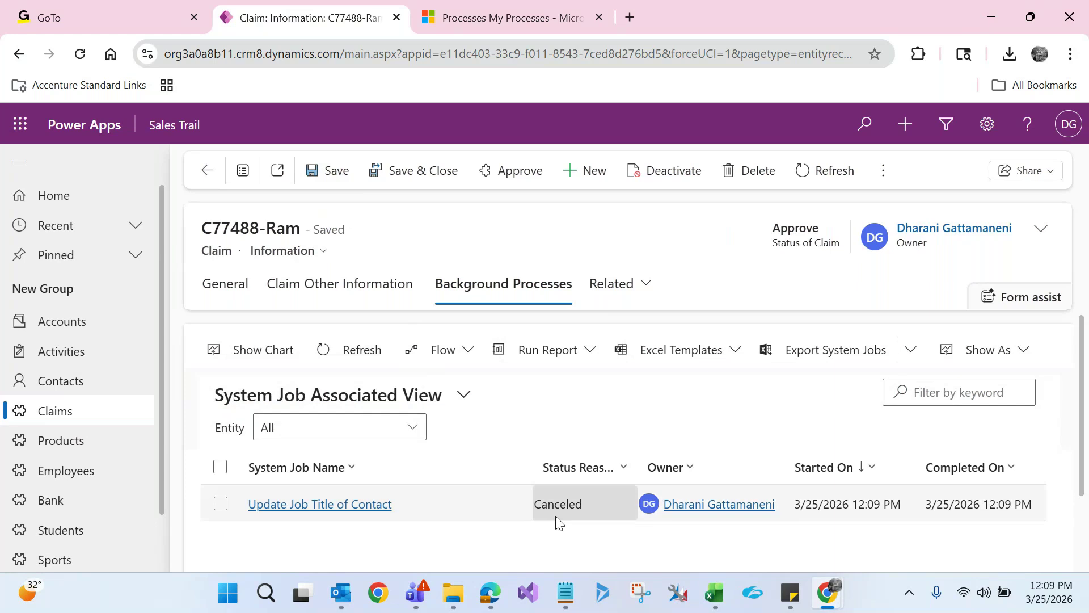
{"action": "left_click", "coordinate": [376, 503]}
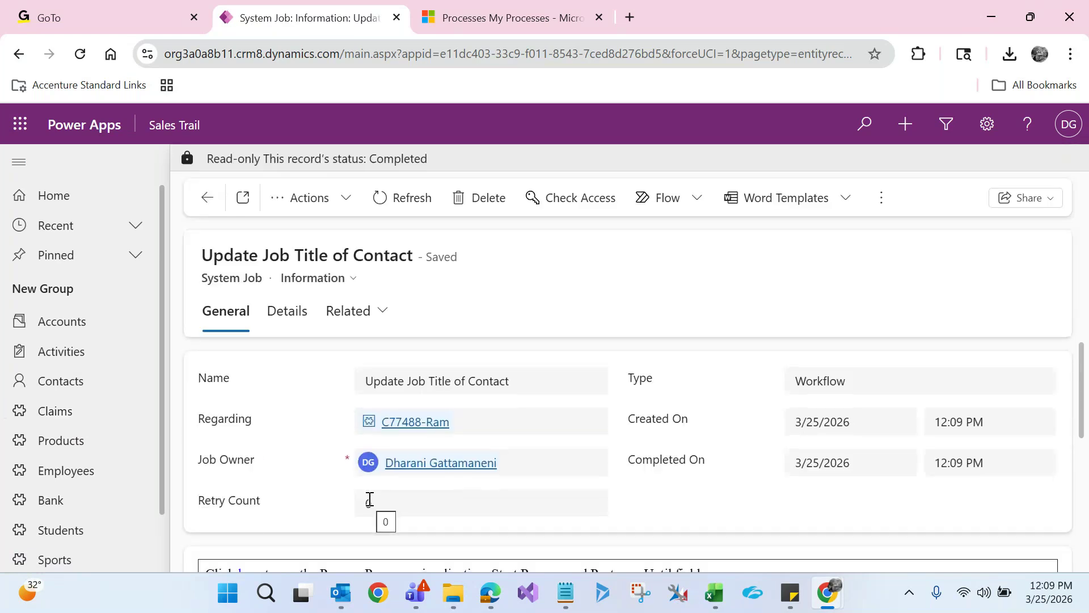
Open the job's Process Progress and expand Details, confirming the Quality Issue branch canceled it
{"action": "left_click_drag", "start_coordinate": [1082, 372], "coordinate": [912, 443]}
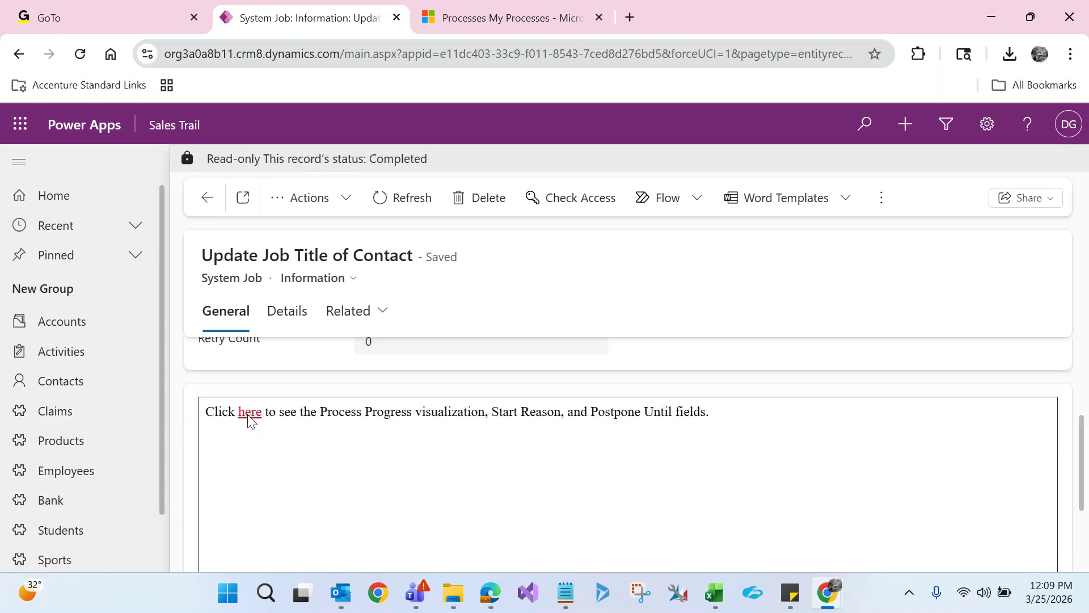
{"action": "left_click", "coordinate": [248, 416]}
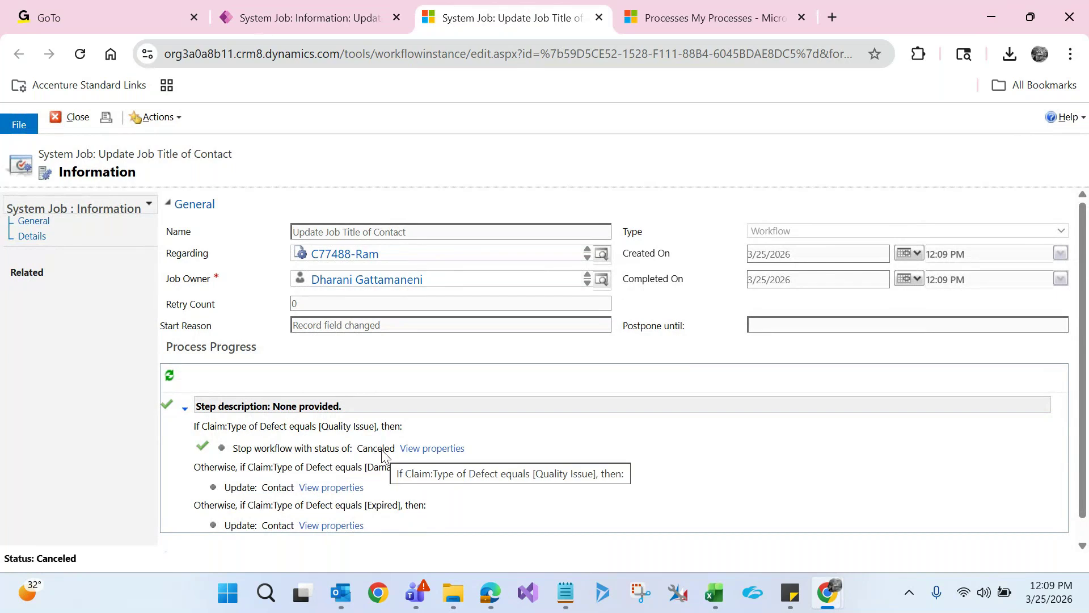
{"action": "scroll", "coordinate": [602, 460], "scroll_direction": "down", "scroll_amount": 1}
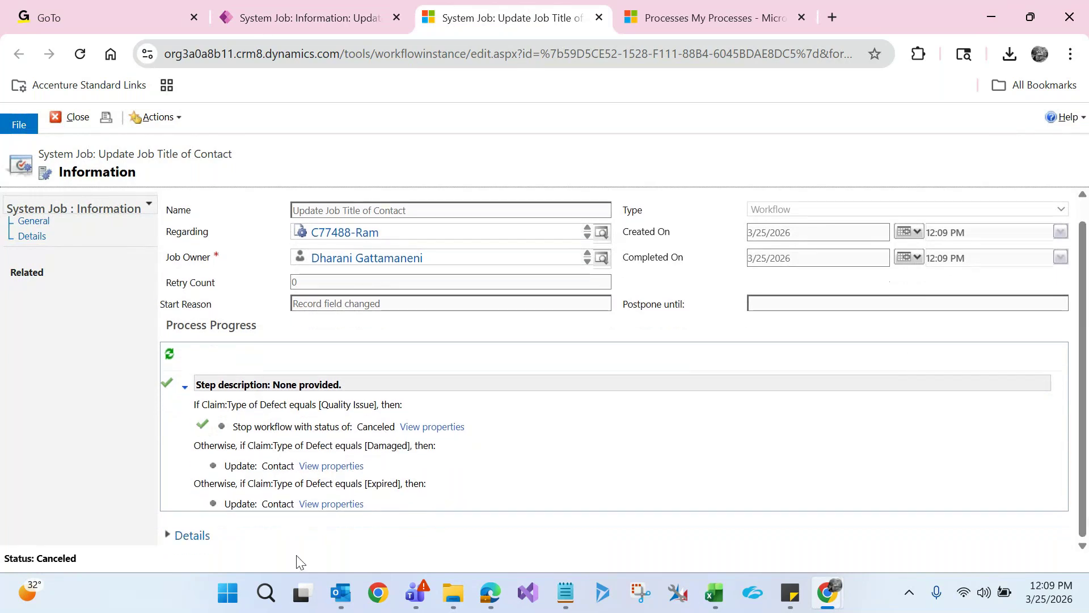
{"action": "left_click", "coordinate": [169, 536]}
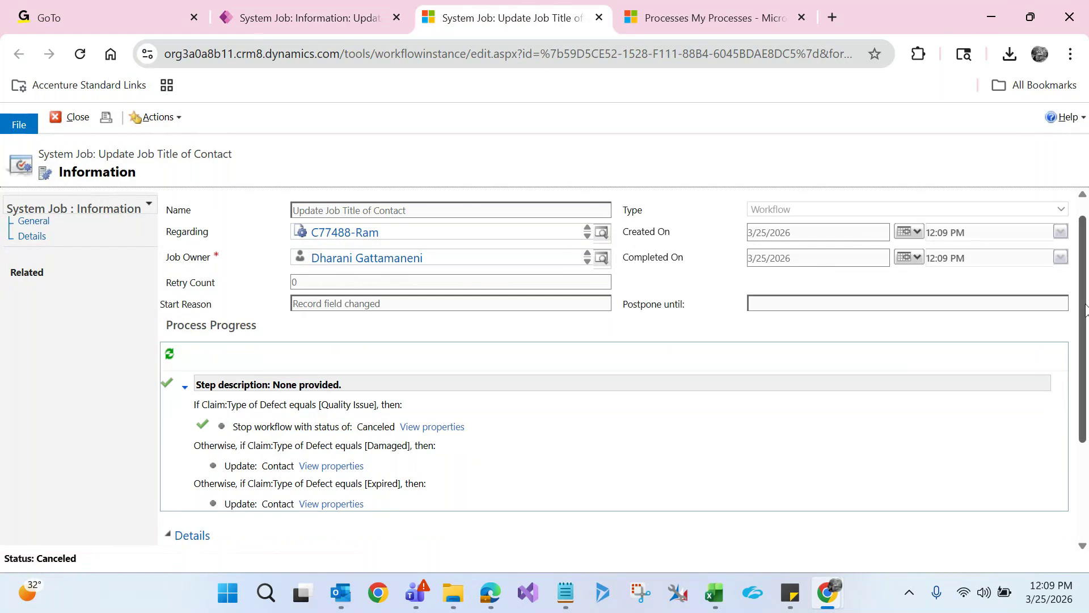
{"action": "scroll", "coordinate": [1087, 372], "scroll_direction": "down", "scroll_amount": 3}
{"action": "left_click_drag", "start_coordinate": [1087, 372], "coordinate": [1086, 297]}
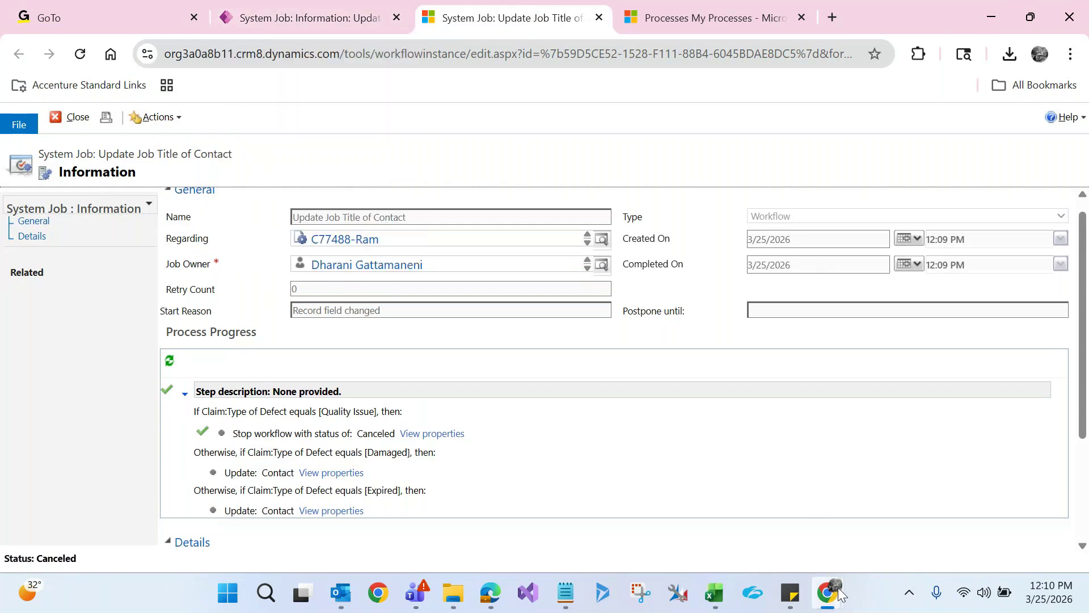
{"action": "mouse_move", "coordinate": [839, 593]}
{"action": "left_click", "coordinate": [942, 519]}
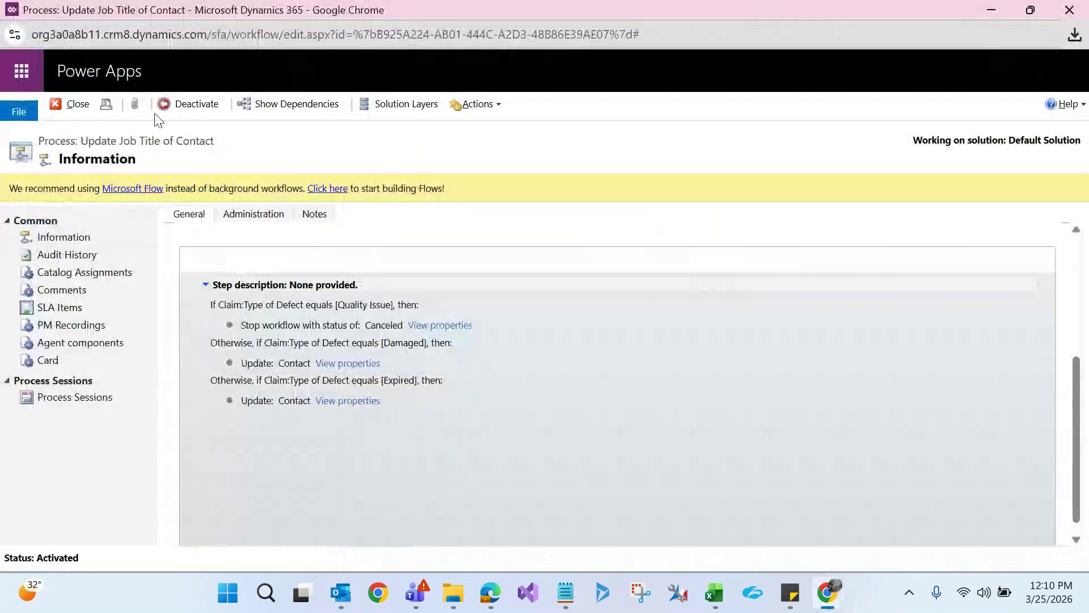
{"action": "left_click", "coordinate": [183, 104]}
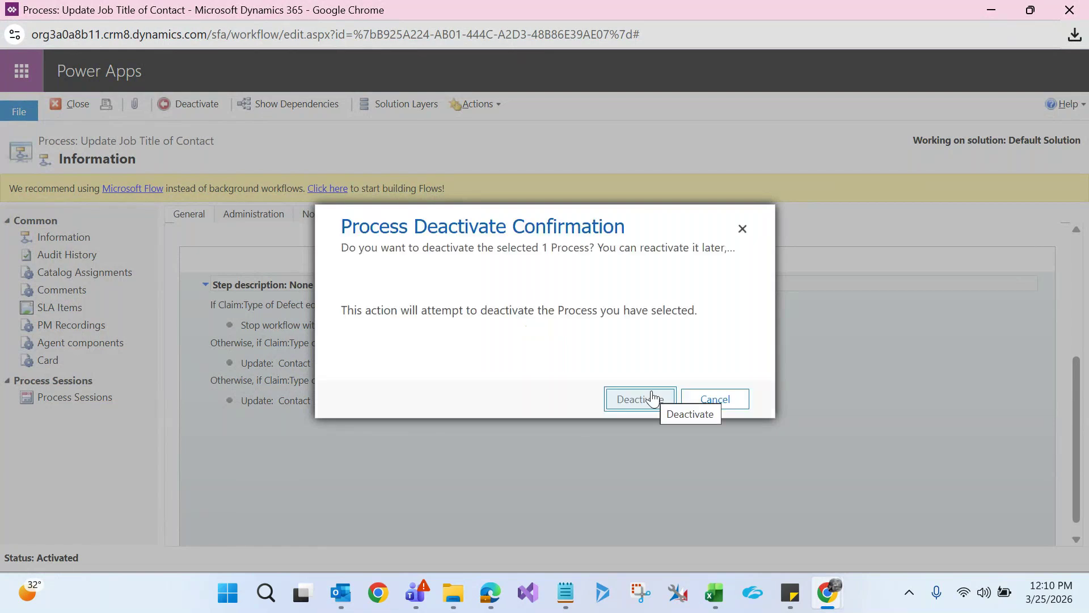
{"action": "left_click", "coordinate": [655, 397]}
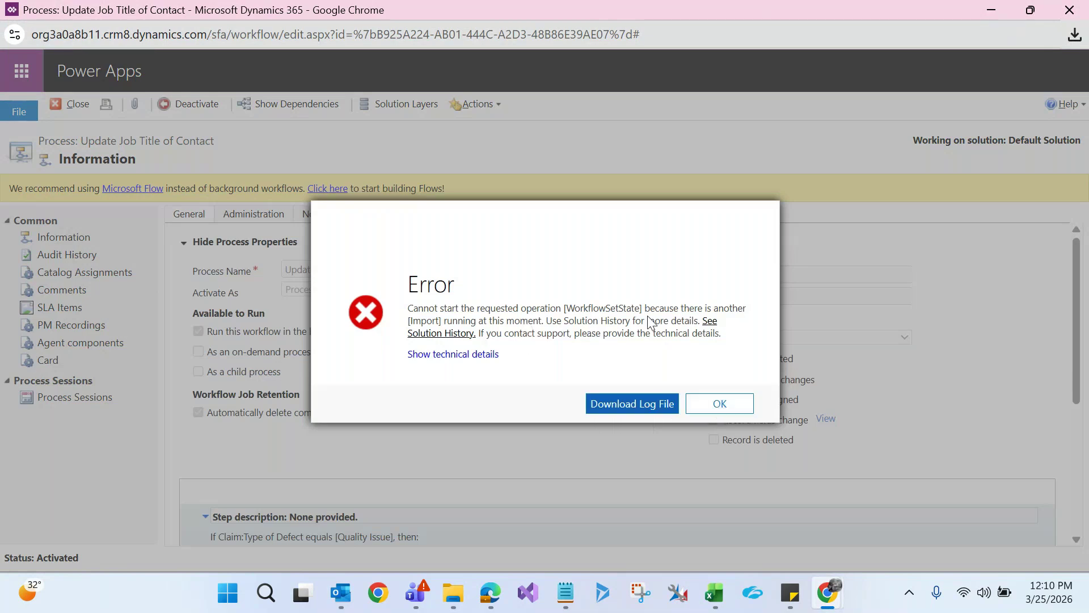
{"action": "left_click", "coordinate": [722, 405]}
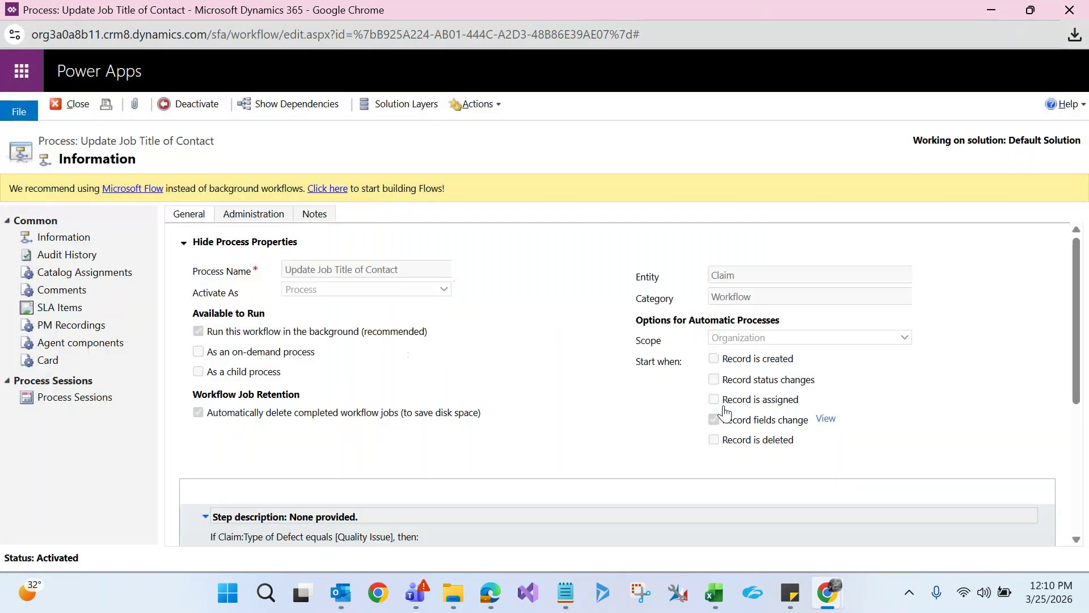
{"action": "left_click", "coordinate": [203, 105]}
{"action": "left_click", "coordinate": [639, 404]}
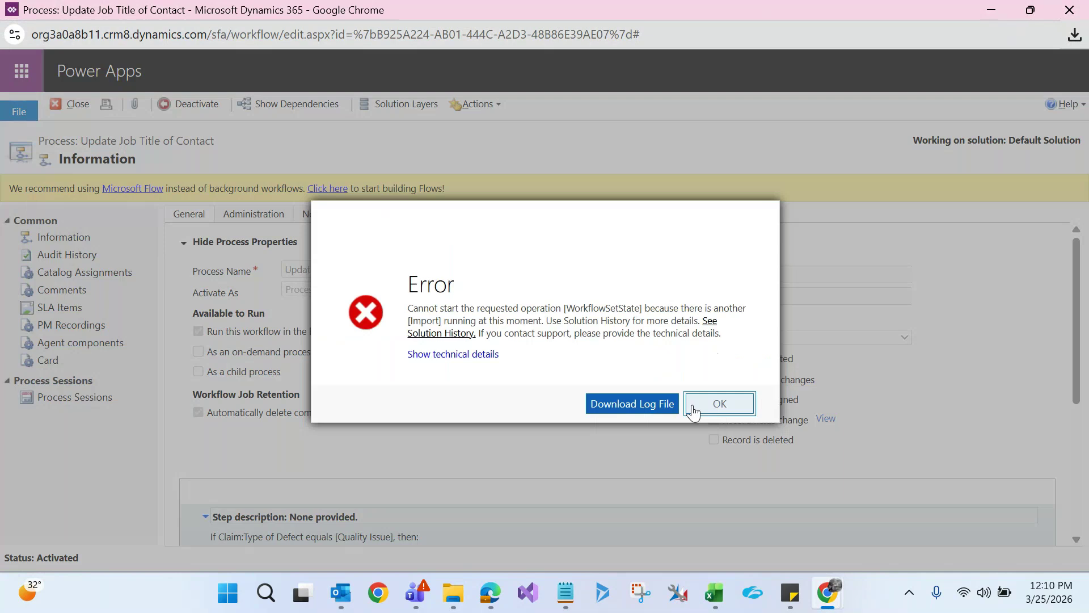
{"action": "left_click", "coordinate": [693, 407]}
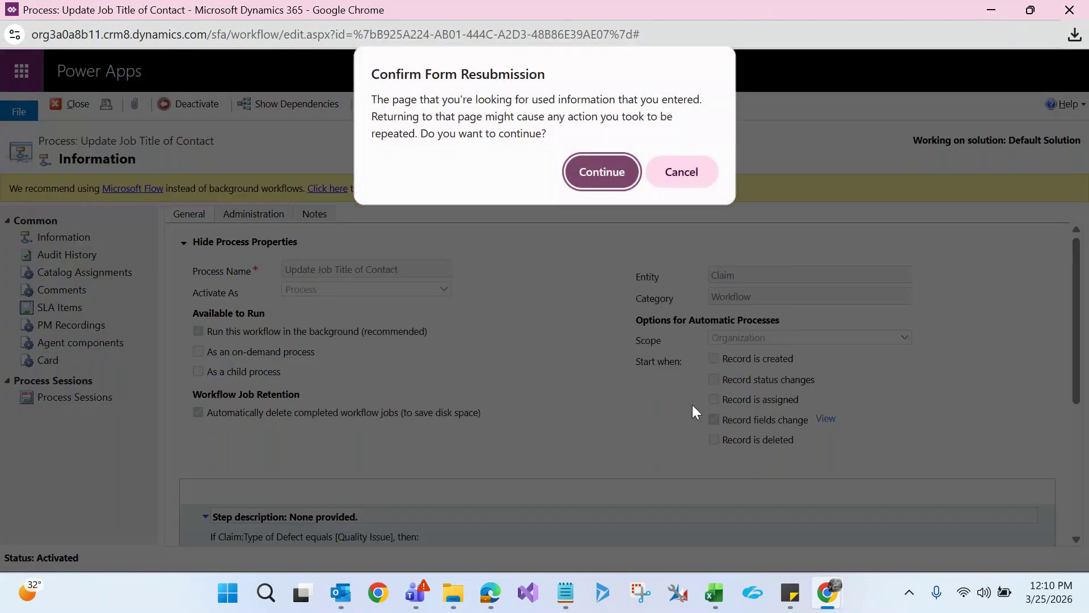
{"action": "key", "text": "Return"}
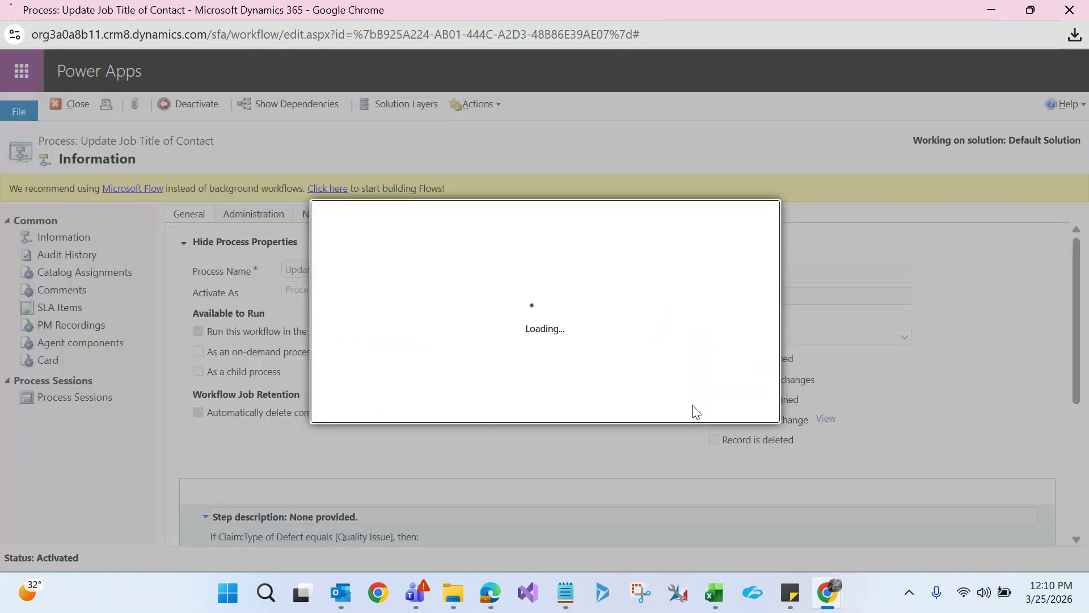
{"action": "left_click", "coordinate": [748, 410]}
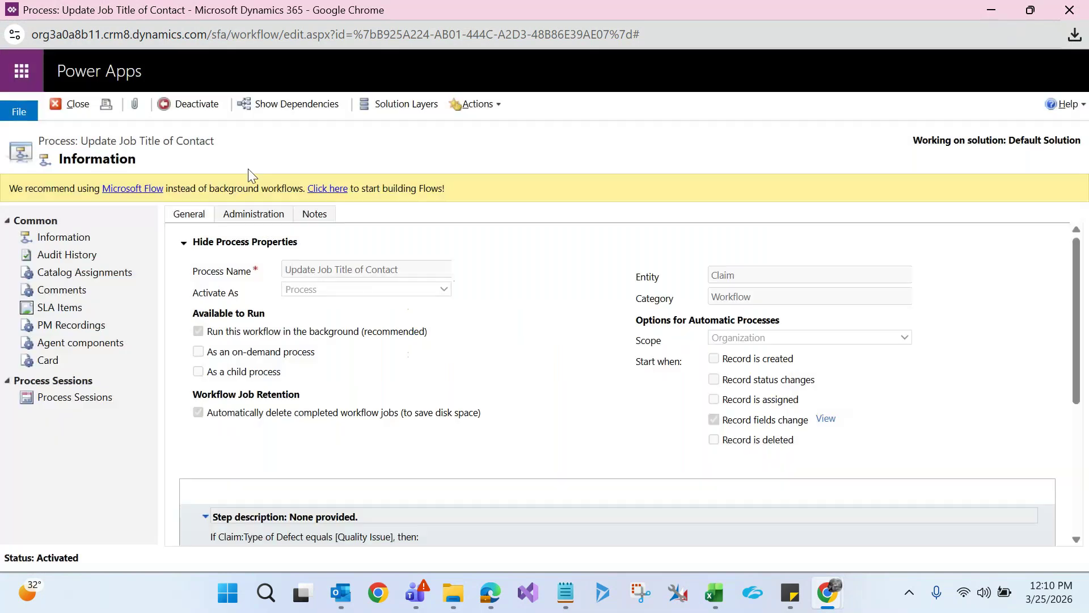
{"action": "left_click", "coordinate": [197, 101]}
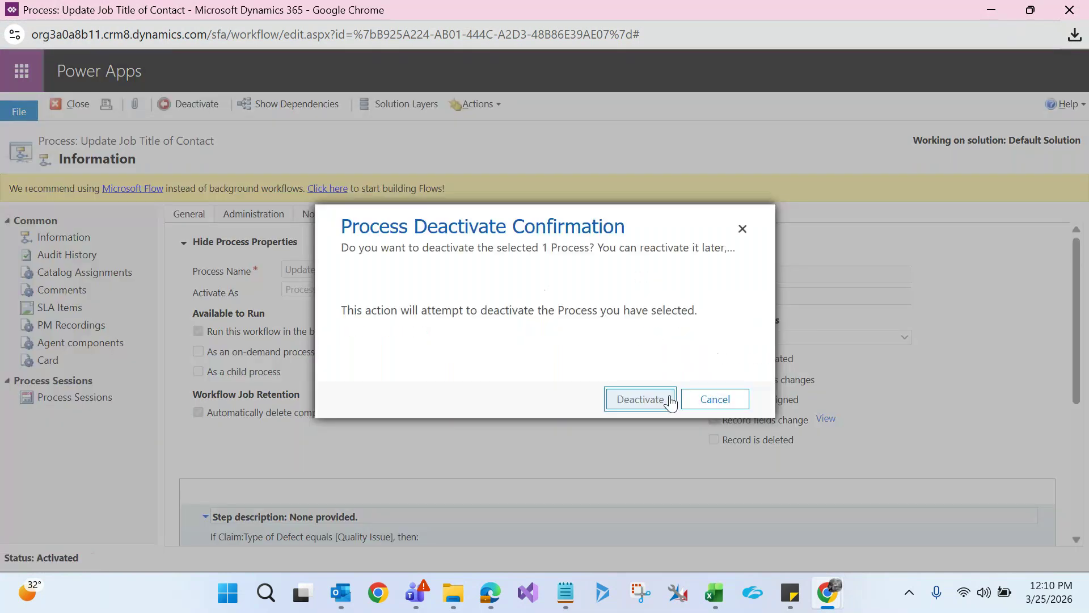
{"action": "left_click", "coordinate": [670, 397]}
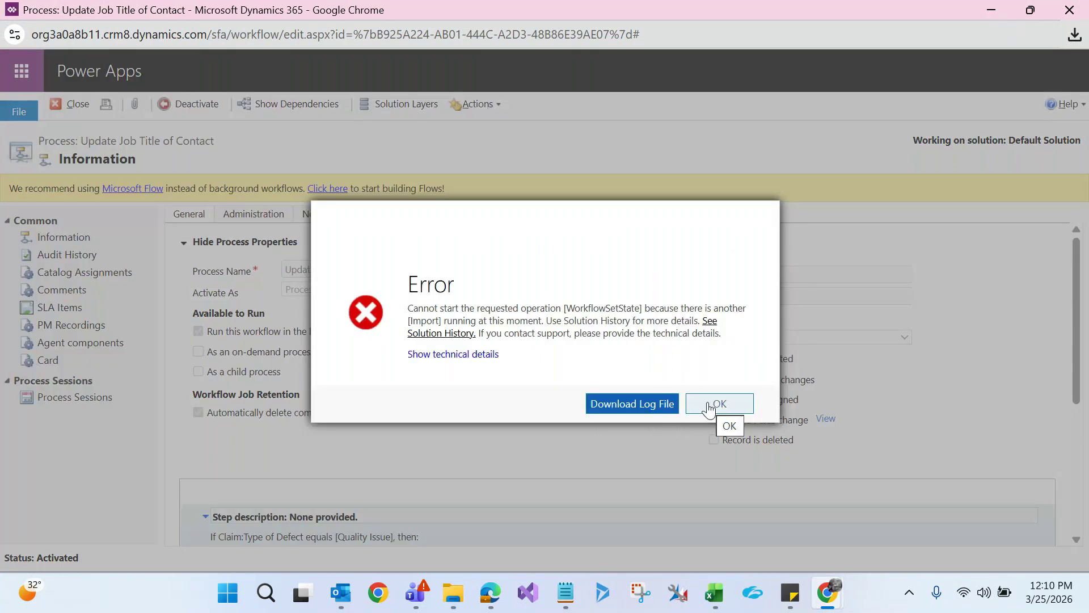
{"action": "left_click", "coordinate": [709, 408]}
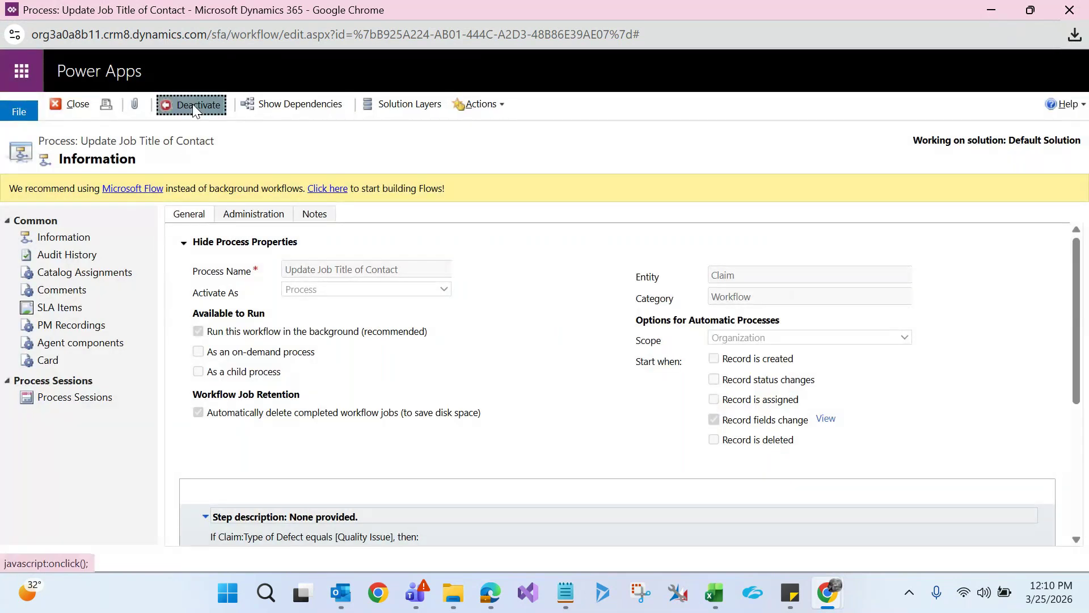
{"action": "left_click", "coordinate": [192, 104]}
{"action": "left_click", "coordinate": [657, 402]}
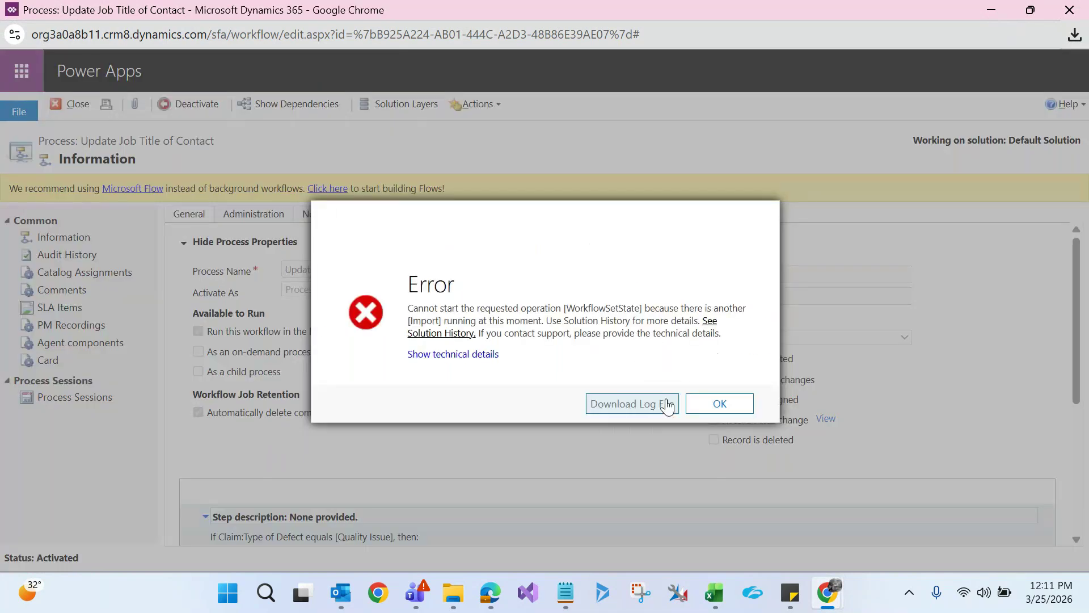
{"action": "left_click", "coordinate": [702, 405]}
{"action": "left_click", "coordinate": [1069, 10]}
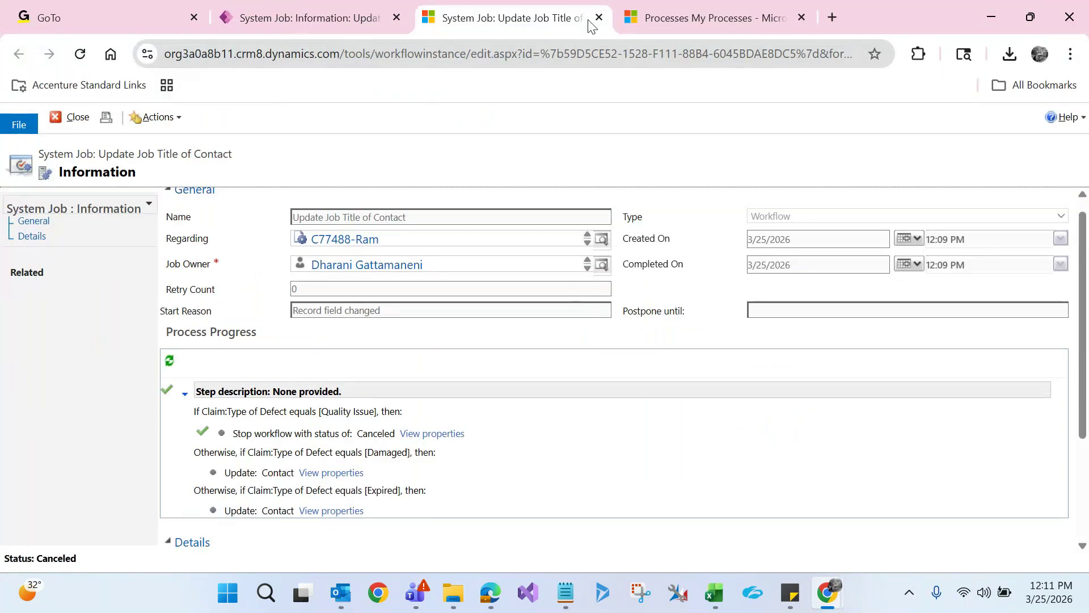
{"action": "left_click", "coordinate": [599, 18]}
{"action": "left_click", "coordinate": [519, 23]}
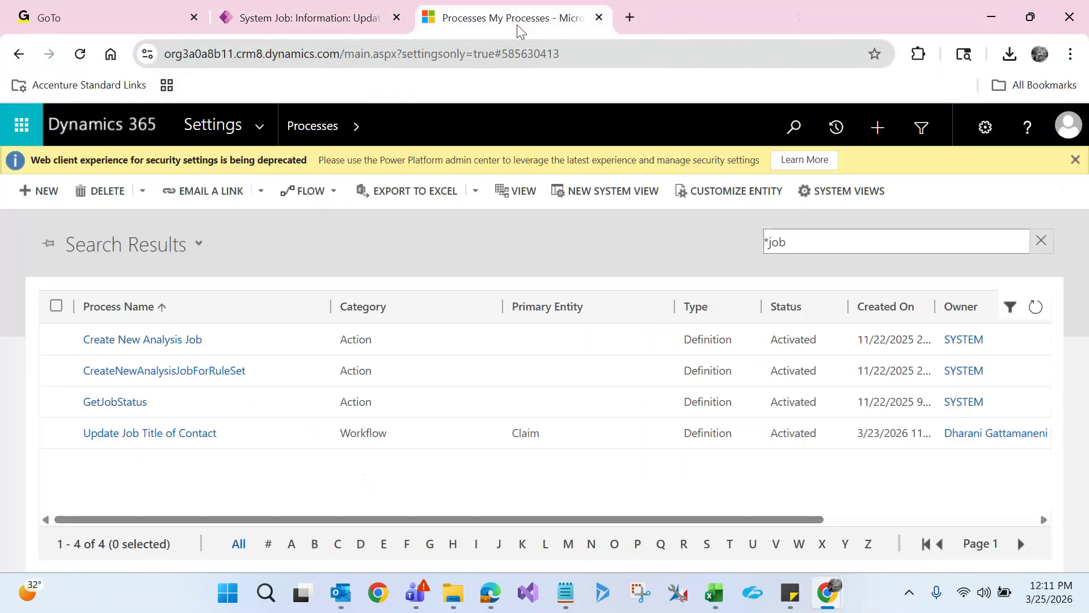
{"action": "left_click", "coordinate": [150, 434]}
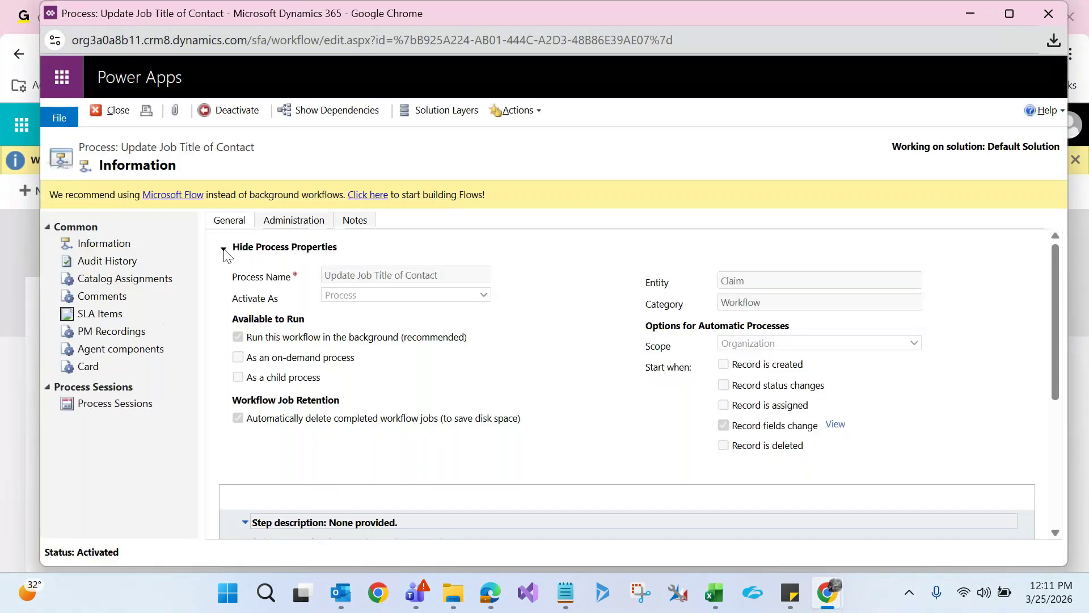
{"action": "left_click", "coordinate": [227, 249]}
{"action": "left_click", "coordinate": [219, 112]}
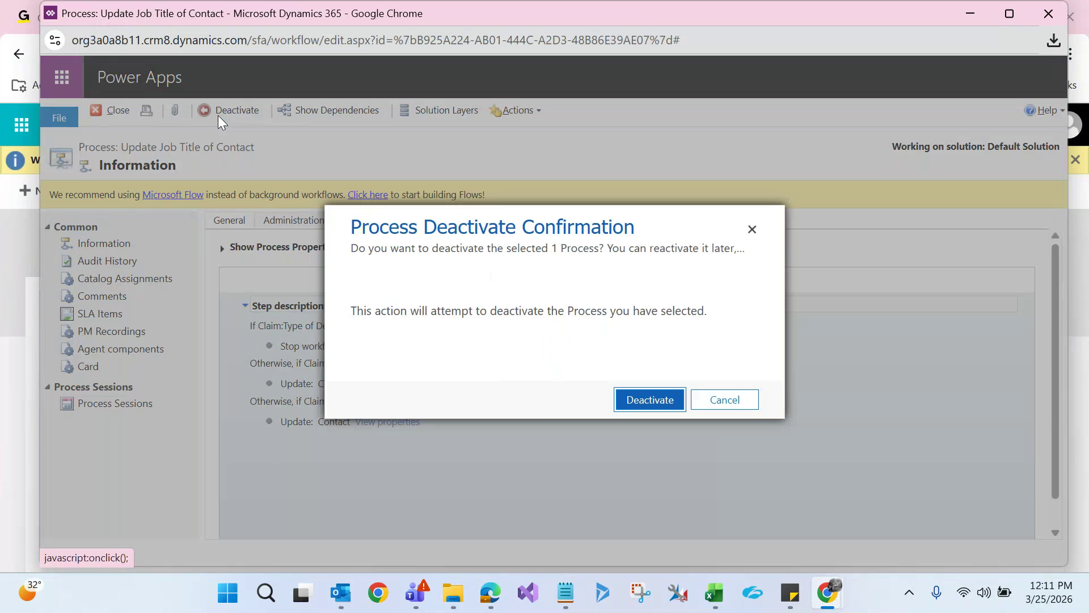
{"action": "left_click", "coordinate": [650, 407]}
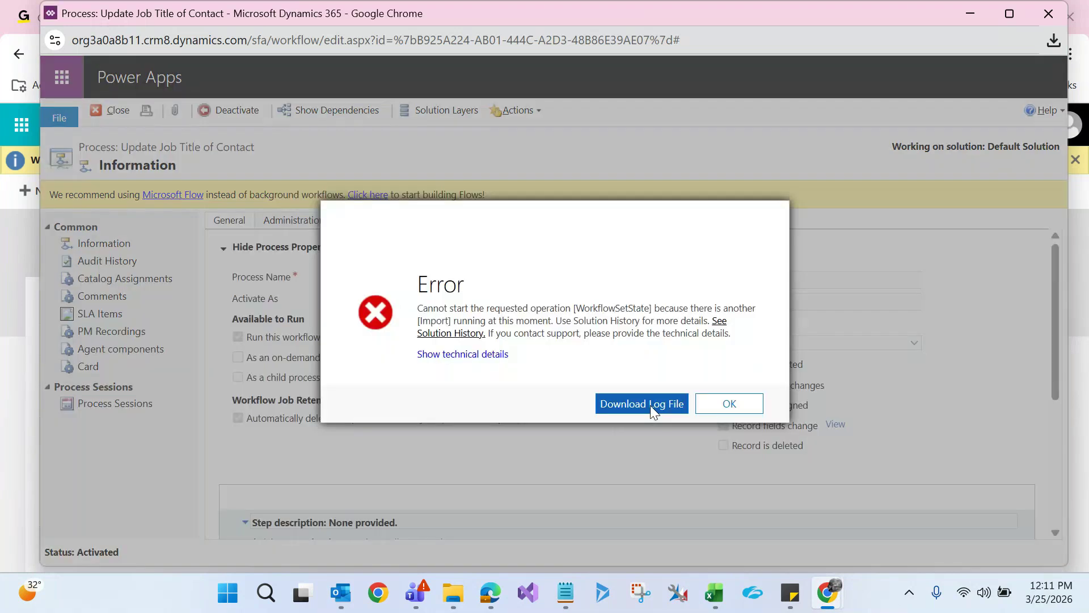
{"action": "left_click_drag", "start_coordinate": [417, 308], "coordinate": [552, 323]}
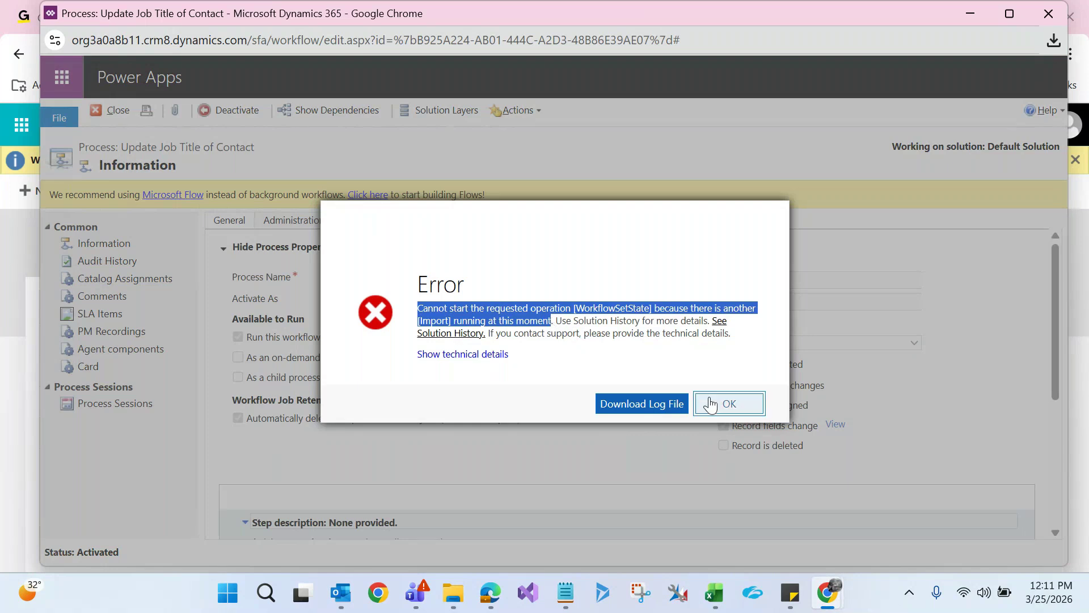
{"action": "left_click", "coordinate": [711, 404]}
{"action": "left_click", "coordinate": [230, 108]}
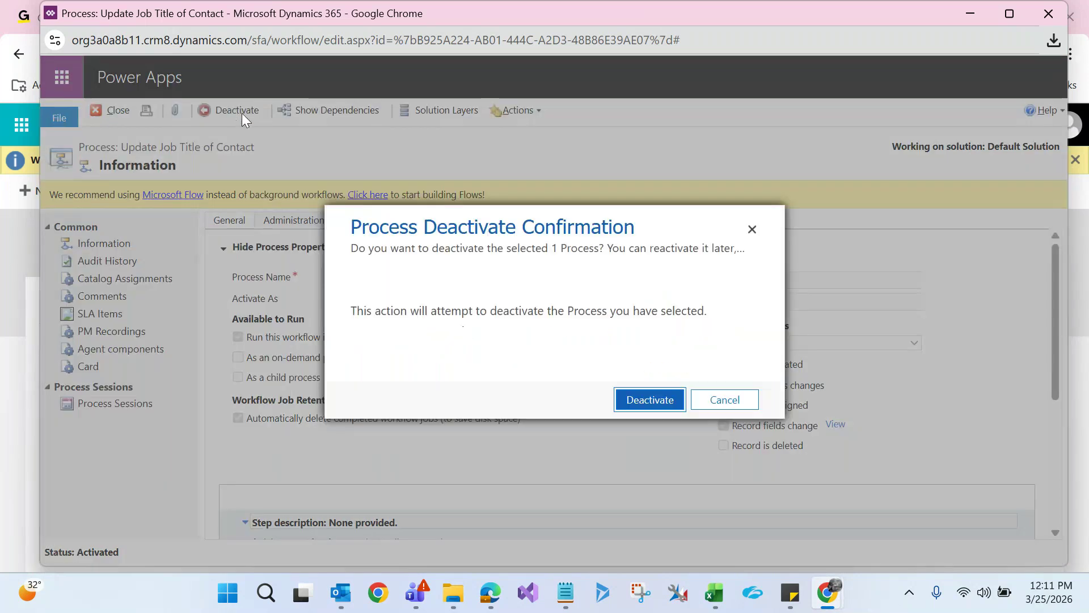
{"action": "left_click", "coordinate": [650, 395]}
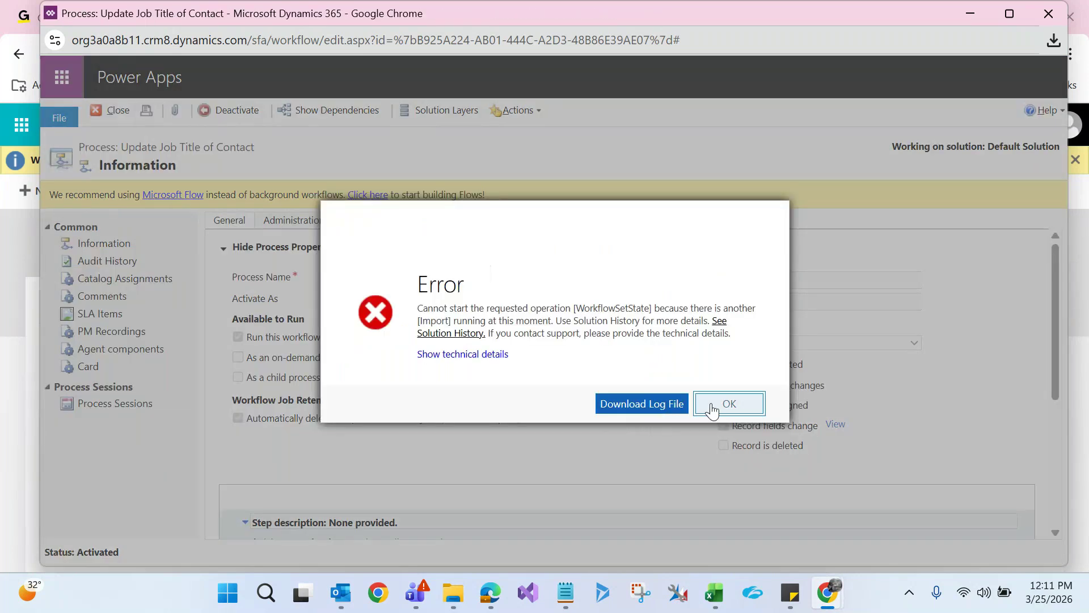
{"action": "left_click", "coordinate": [712, 405]}
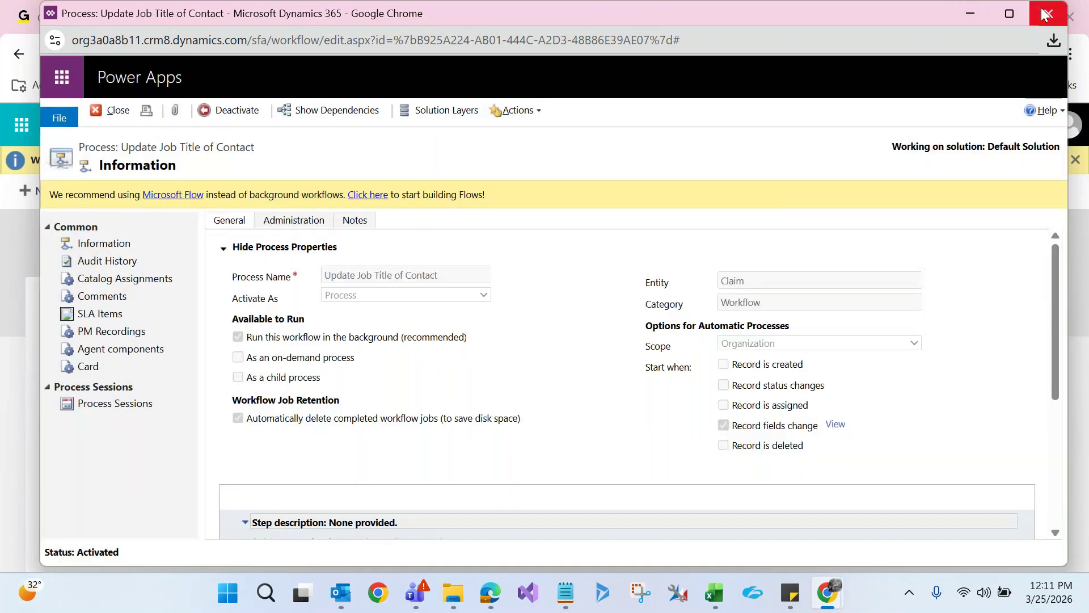
{"action": "left_click", "coordinate": [1046, 14]}
{"action": "left_click", "coordinate": [38, 181]}
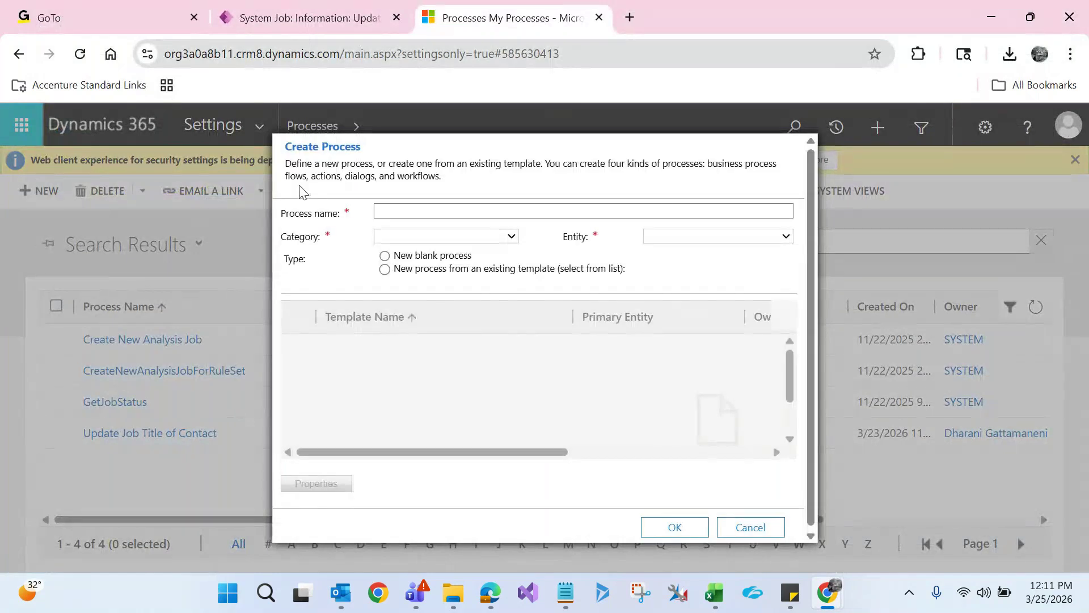
Cancel the new-process form, clear the search, and open Update Salary of an Employee
{"action": "left_click", "coordinate": [422, 208]}
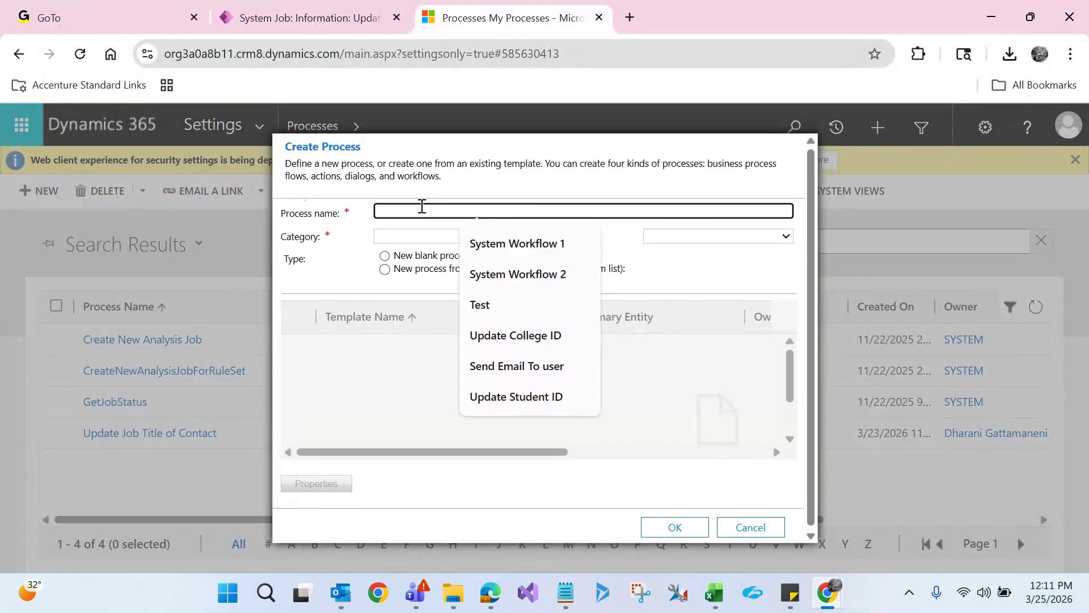
{"action": "left_click", "coordinate": [730, 525]}
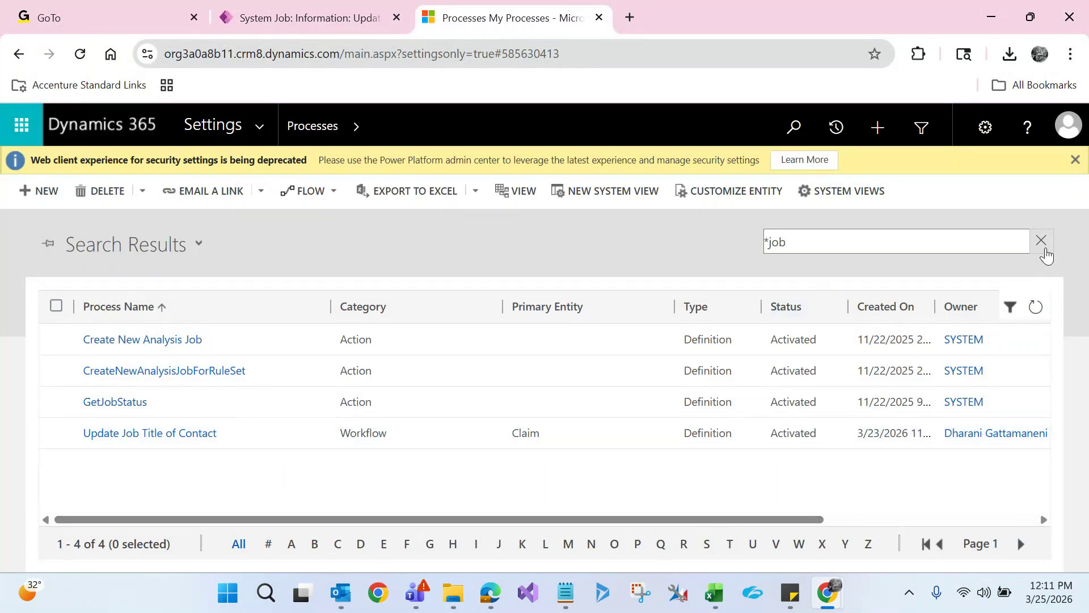
{"action": "left_click", "coordinate": [1043, 242]}
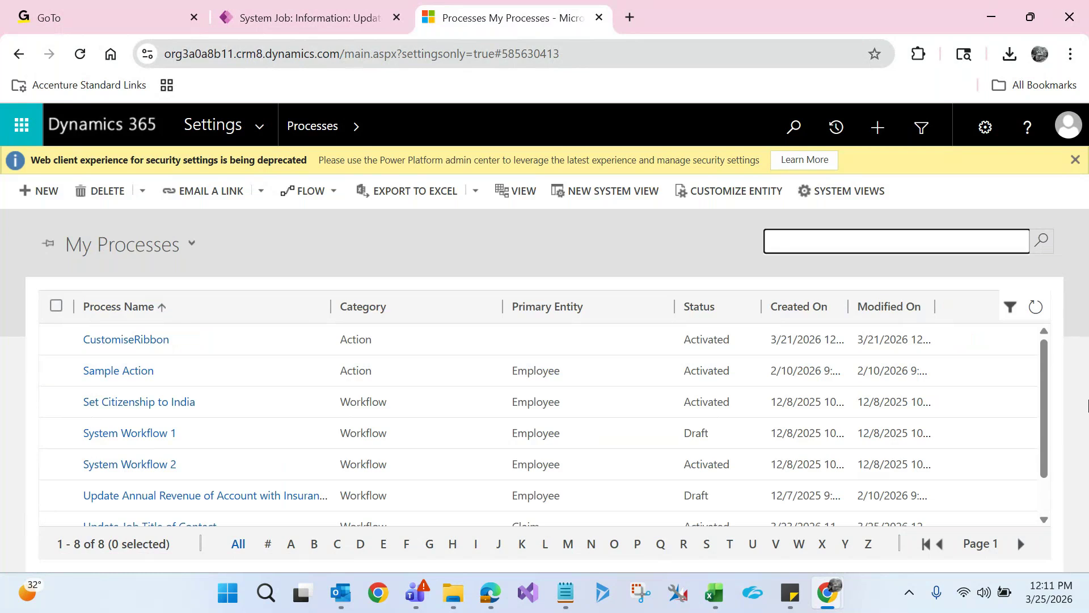
{"action": "left_click_drag", "start_coordinate": [1044, 370], "coordinate": [1047, 455]}
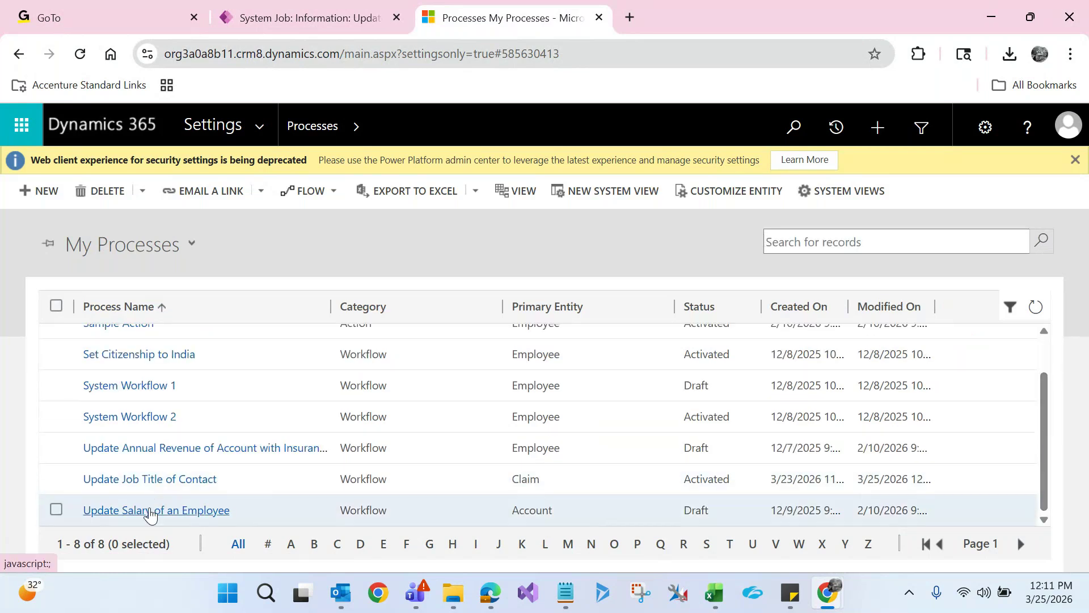
{"action": "left_click", "coordinate": [153, 511]}
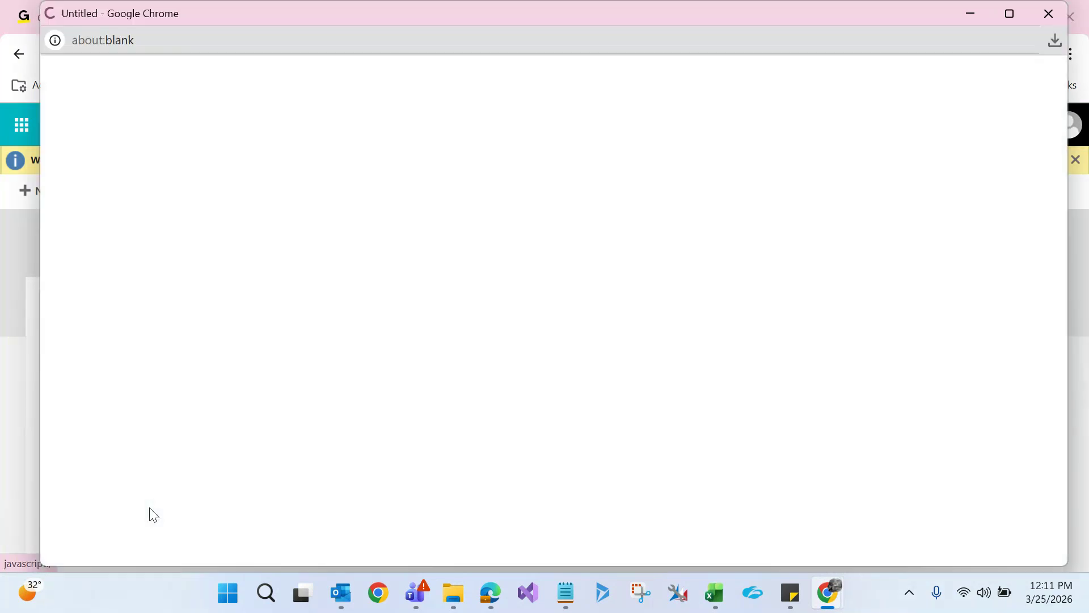
Delete the blank last step from the maximized Update Salary of an Employee workflow
{"action": "double_click", "coordinate": [563, 14]}
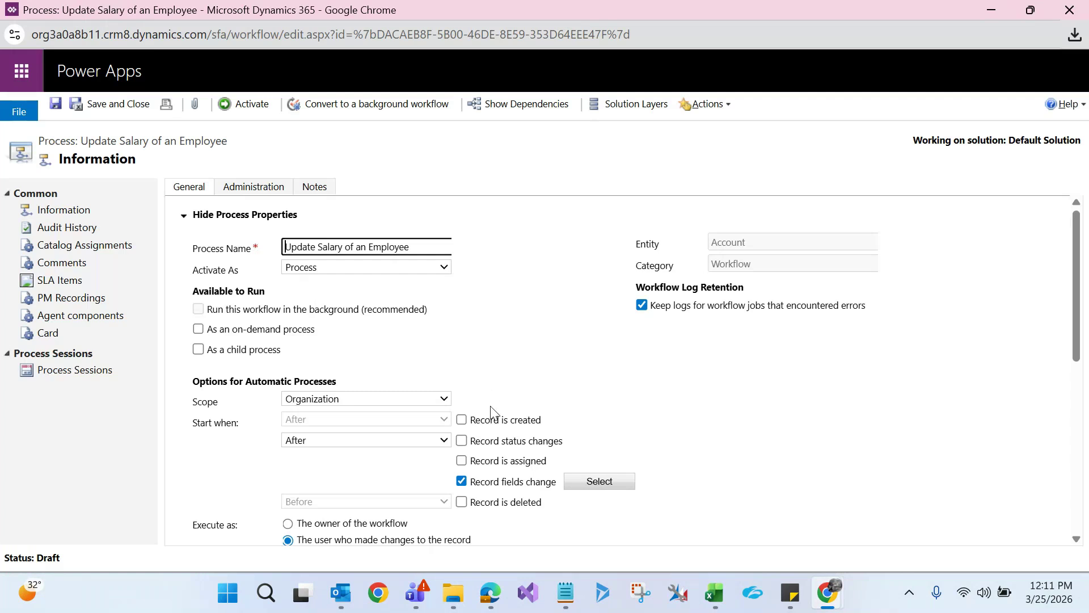
{"action": "left_click_drag", "start_coordinate": [1080, 286], "coordinate": [1087, 441]}
{"action": "left_click", "coordinate": [206, 406]}
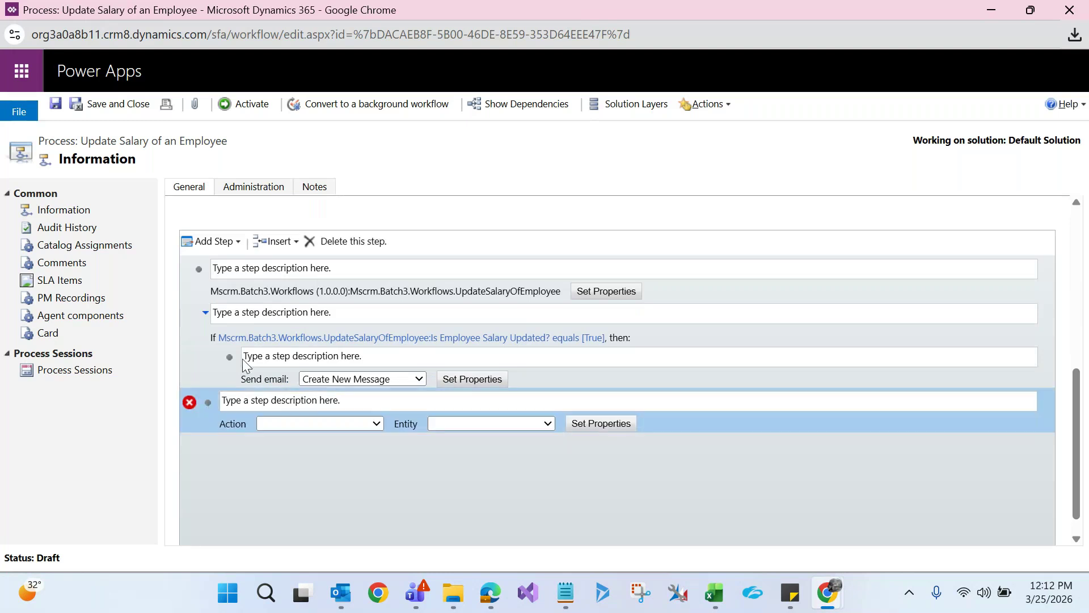
{"action": "left_click", "coordinate": [323, 240]}
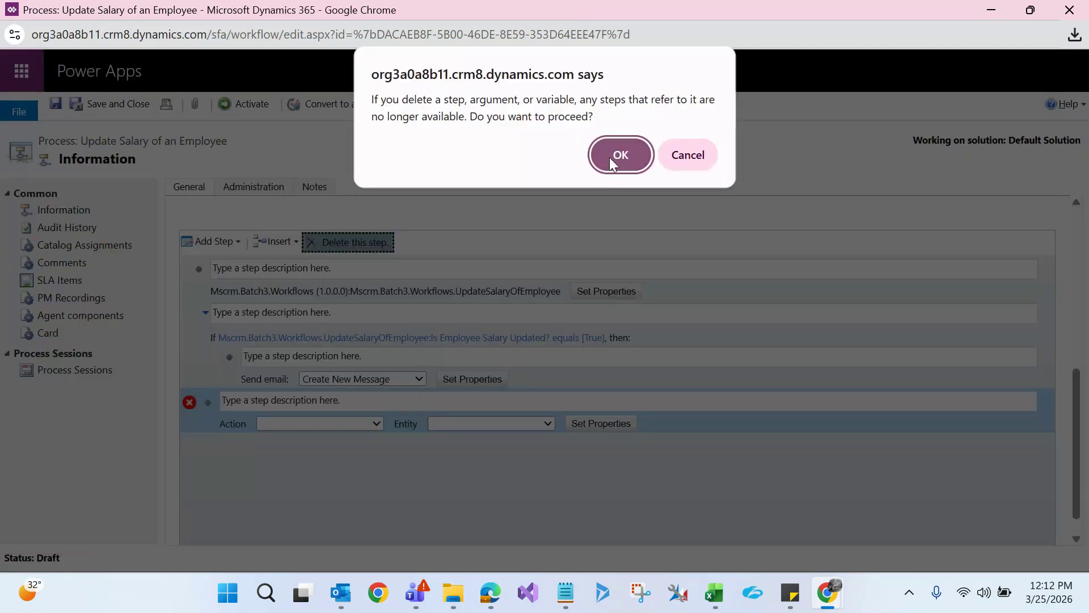
{"action": "left_click", "coordinate": [609, 157]}
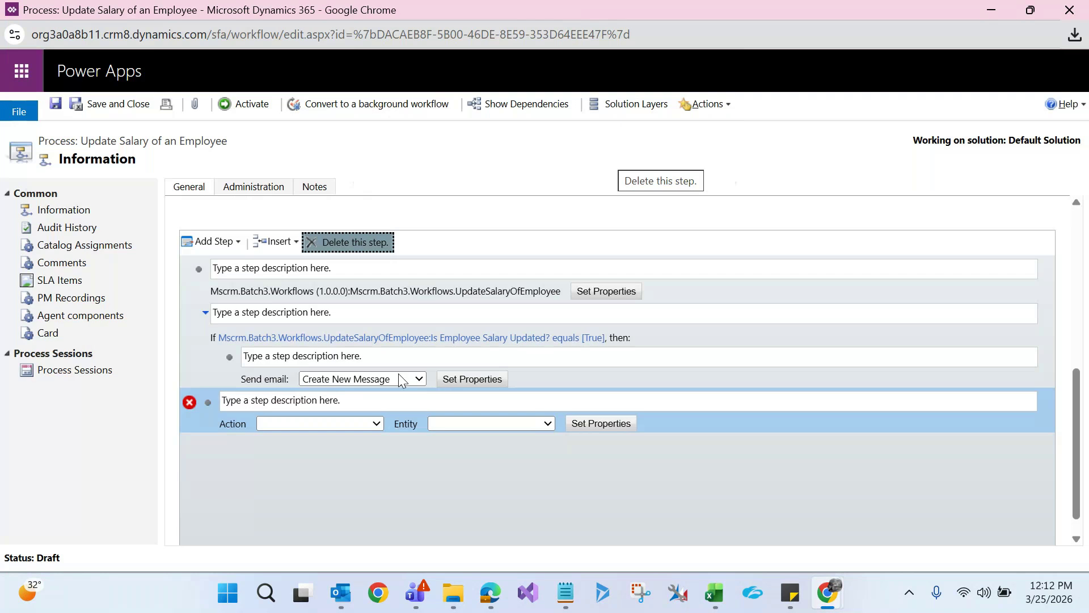
Check the Add Step list without adding anything, then select the workflow name for copying
{"action": "left_click", "coordinate": [226, 245]}
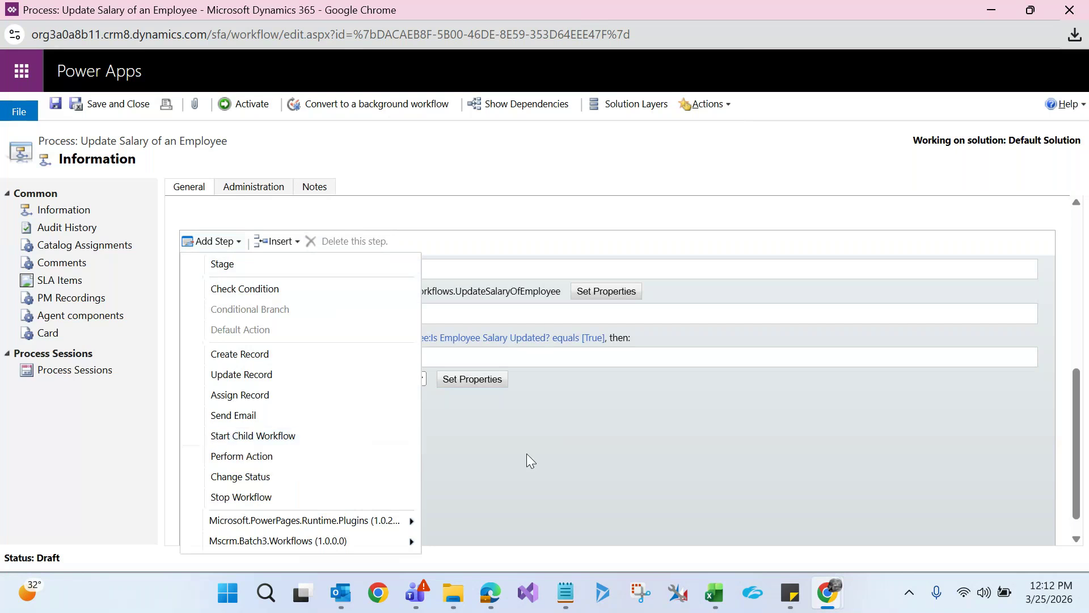
{"action": "left_click", "coordinate": [570, 469]}
{"action": "left_click_drag", "start_coordinate": [1088, 399], "coordinate": [1088, 242]}
{"action": "left_click_drag", "start_coordinate": [418, 241], "coordinate": [176, 238]}
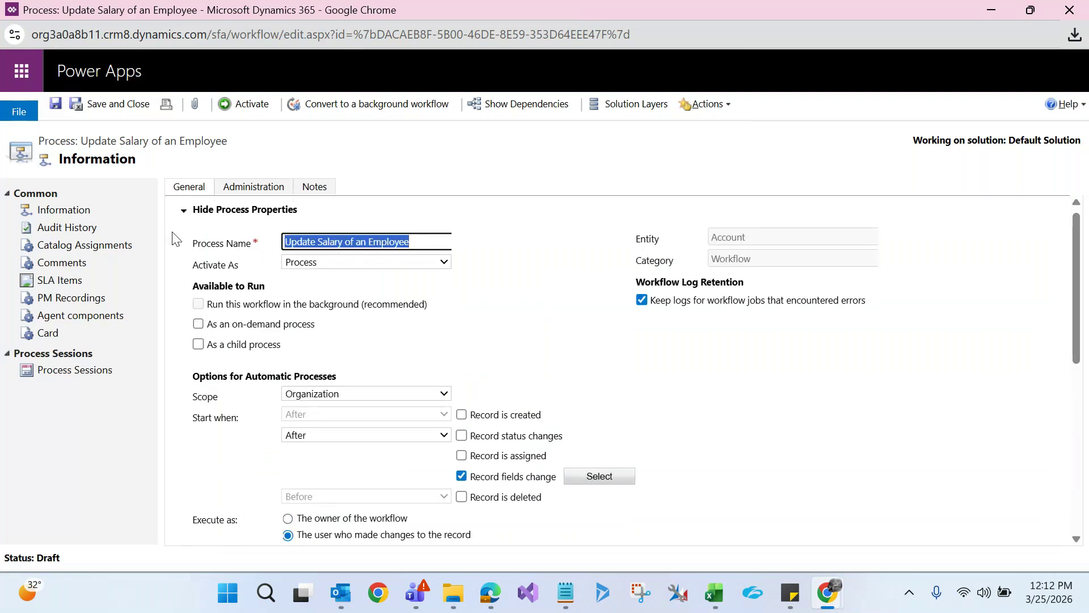
{"action": "left_click", "coordinate": [715, 593]}
Paste 'Update Salary of an Employee' into cell C14 and return to the Dynamics processes list
{"action": "left_click", "coordinate": [382, 449]}
{"action": "type", "text": "Update Salary of an Employee"}
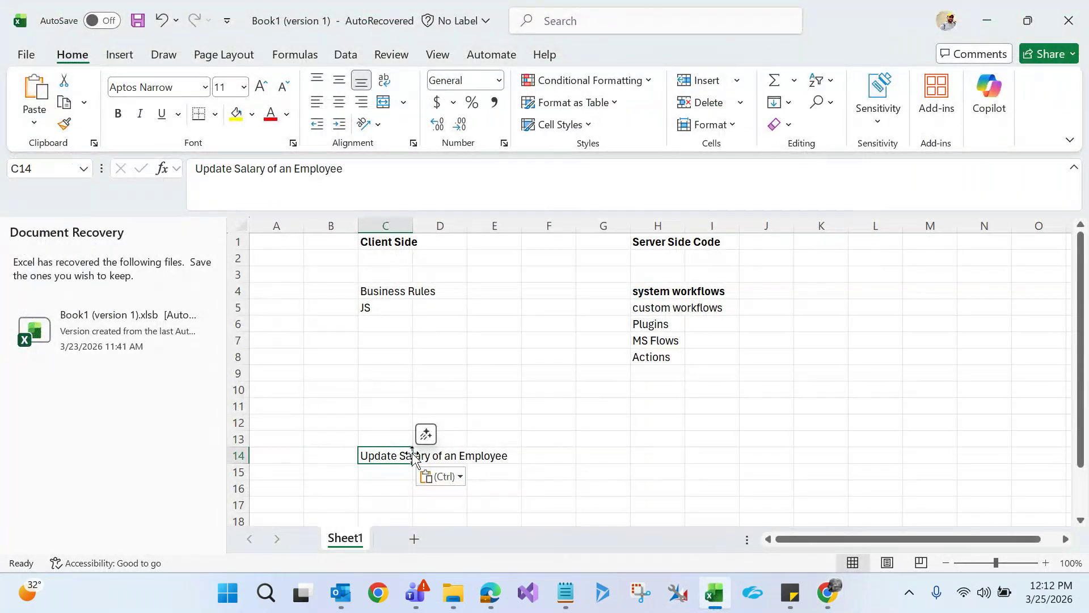
{"action": "key", "text": "alt+Tab"}
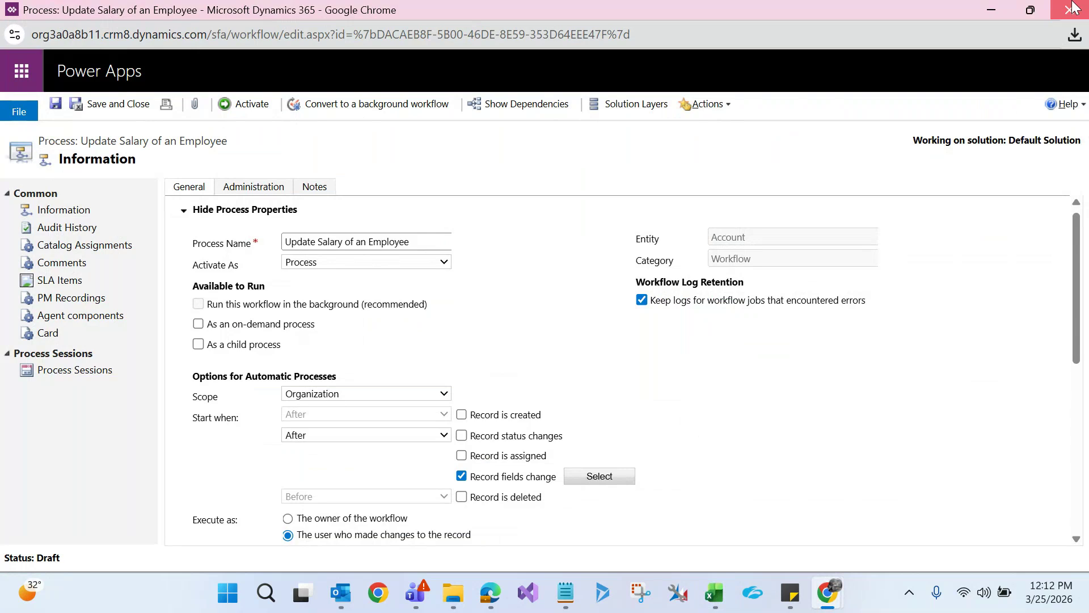
{"action": "key", "text": "alt+Tab"}
{"action": "type", "text": "Update Salary of an Employee"}
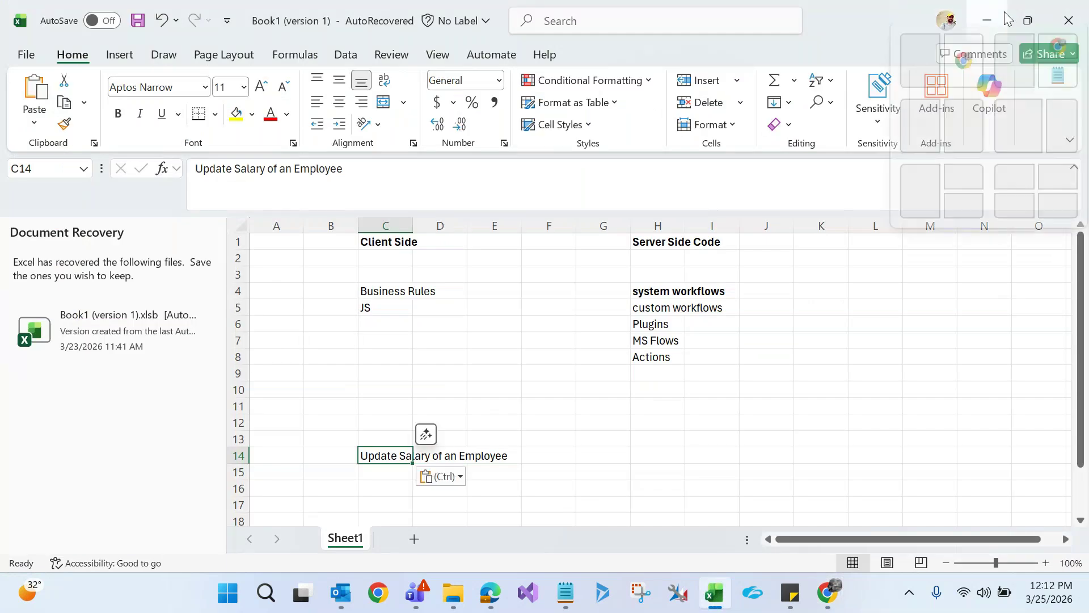
{"action": "left_click", "coordinate": [1000, 23]}
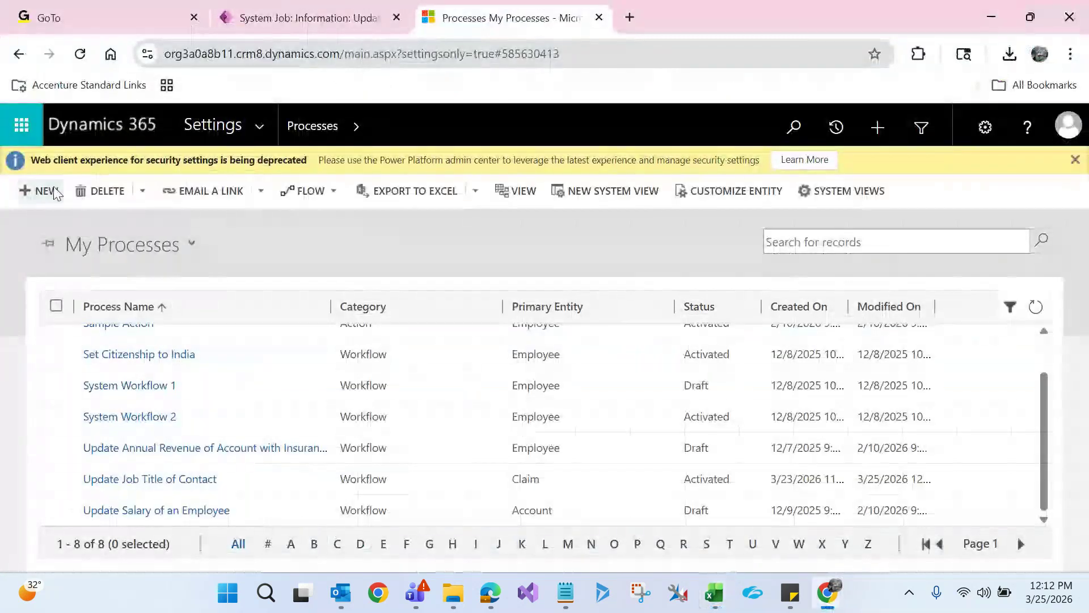
Create a process named 'Create Contact Record' with category Workflow on the Contact entity
{"action": "left_click", "coordinate": [50, 191]}
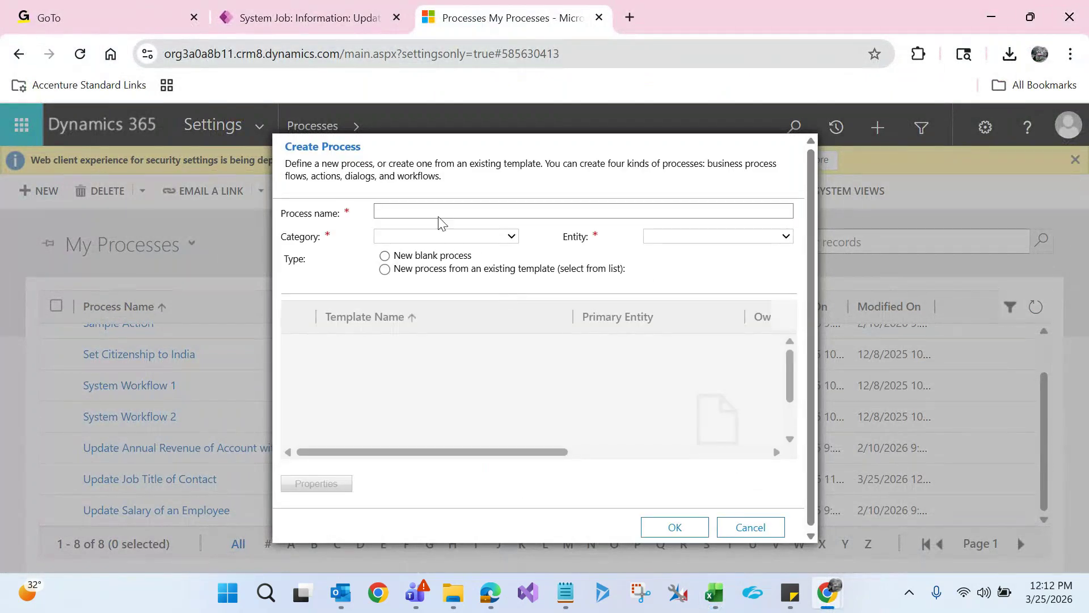
{"action": "left_click", "coordinate": [431, 209]}
{"action": "type", "text": "C"}
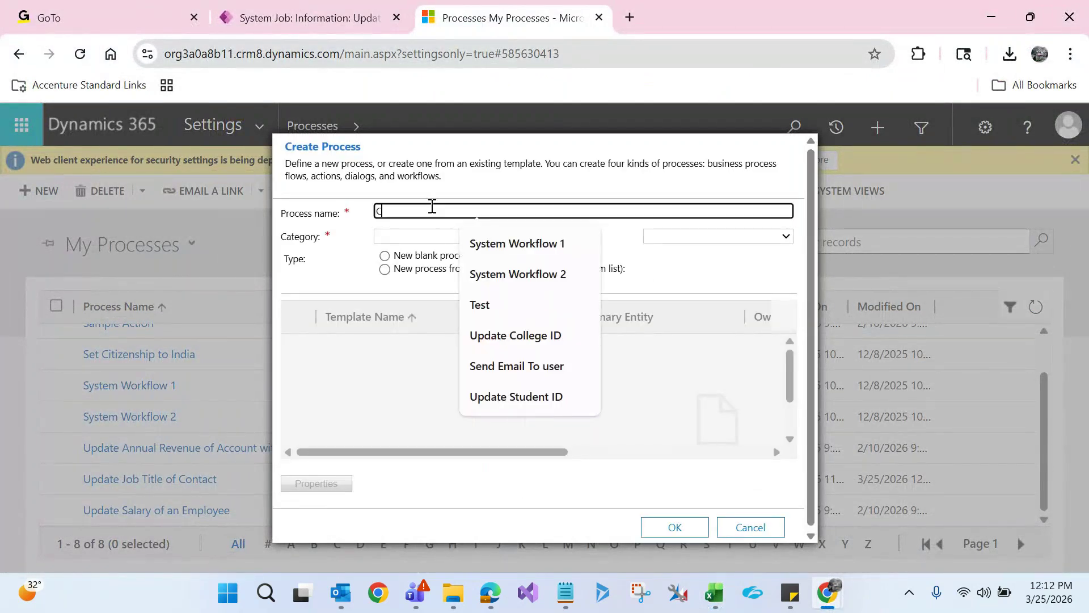
{"action": "type", "text": "ret"}
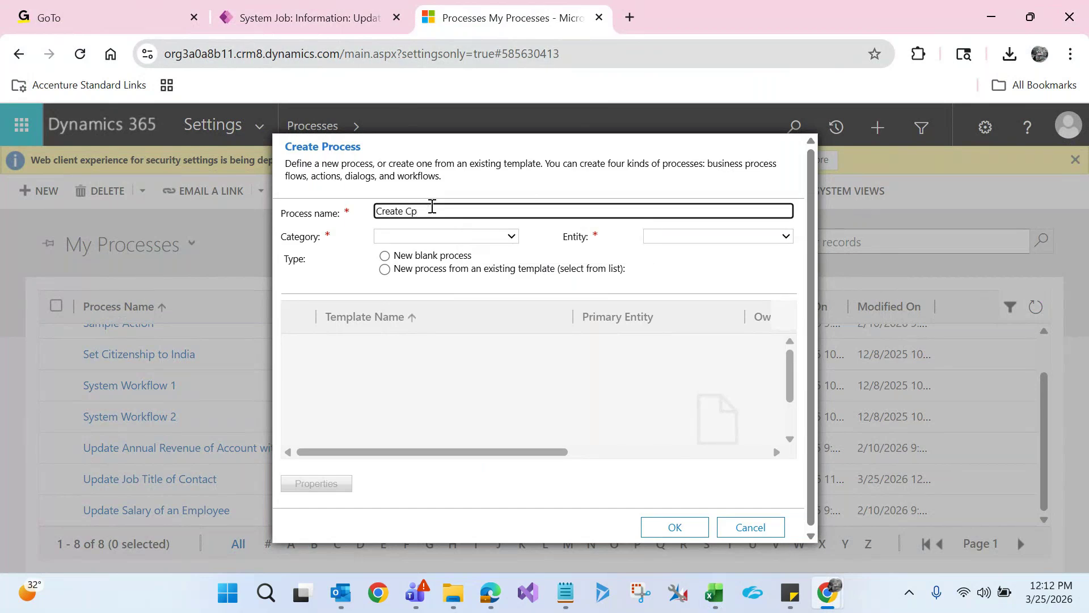
{"action": "type", "text": "ontact Record"}
{"action": "left_click", "coordinate": [443, 236]}
{"action": "left_click", "coordinate": [406, 355]}
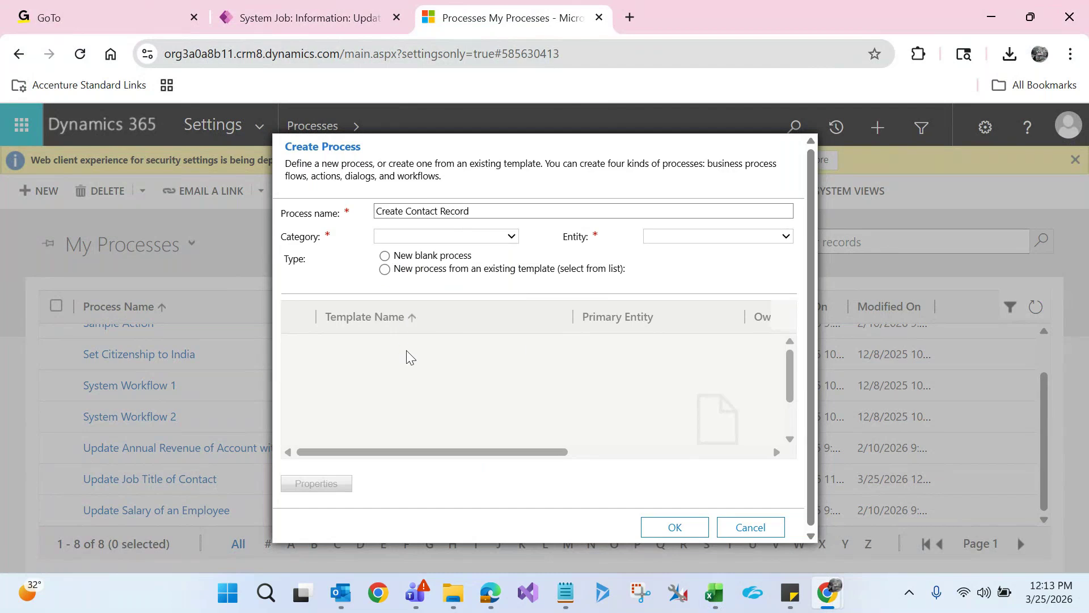
{"action": "left_click", "coordinate": [672, 239]}
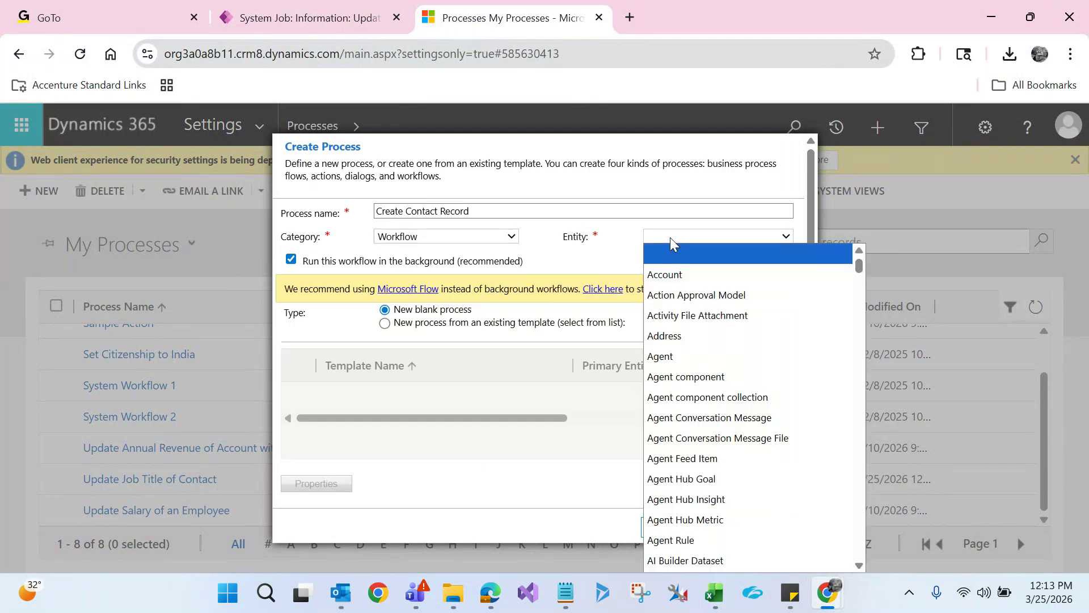
{"action": "type", "text": "connection r"}
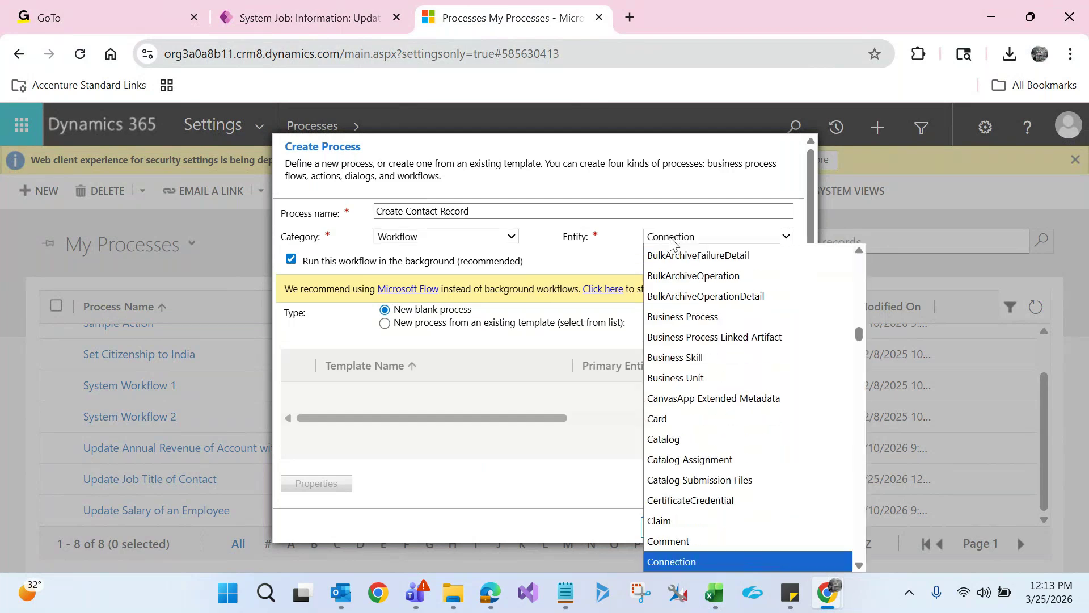
{"action": "type", "text": "contact"}
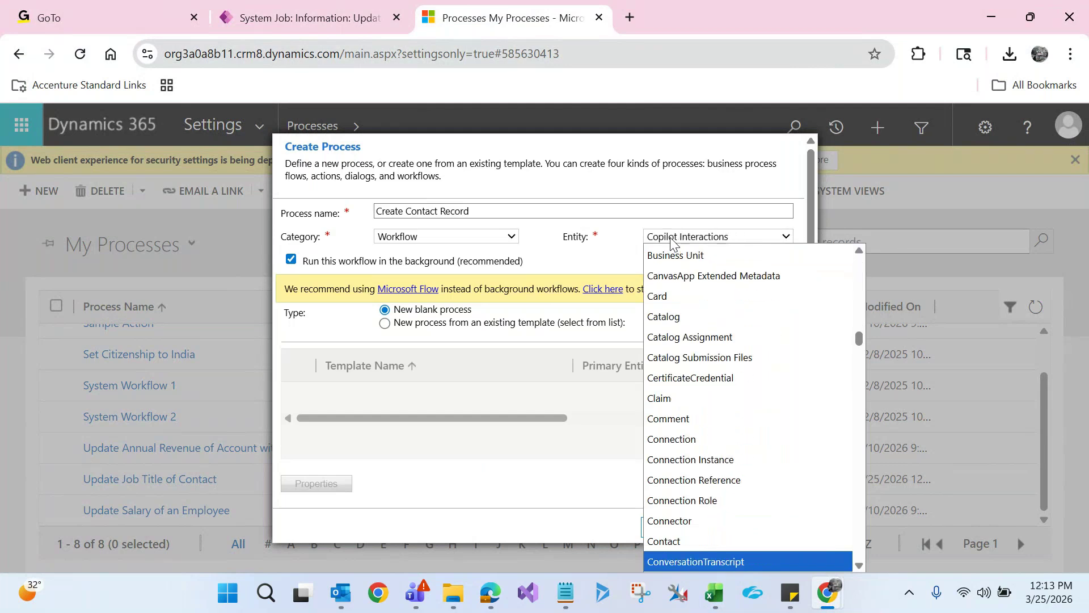
{"action": "key", "text": "Return"}
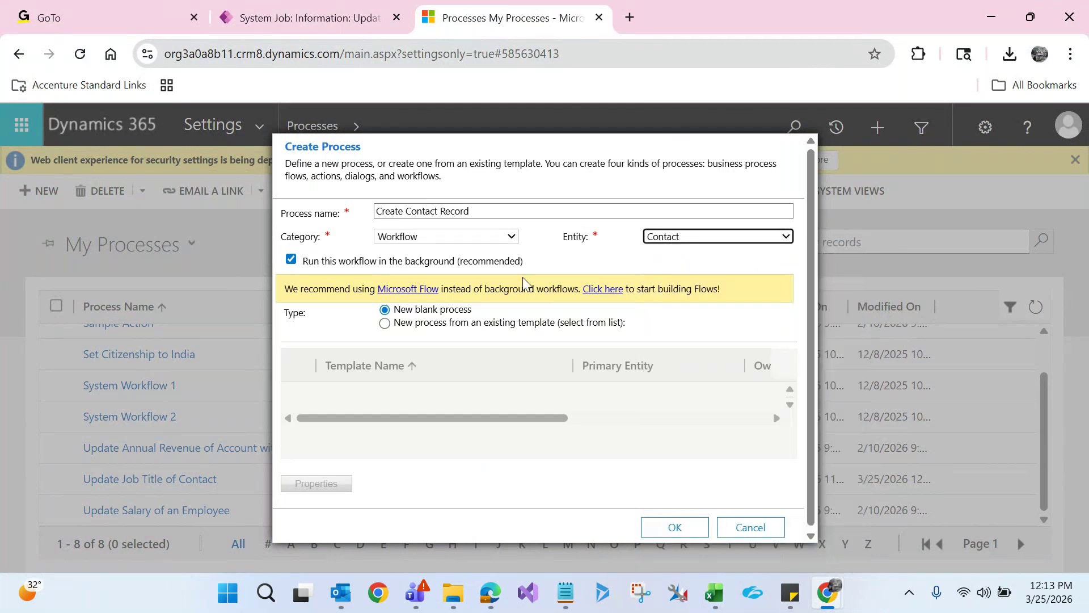
{"action": "left_click", "coordinate": [673, 531]}
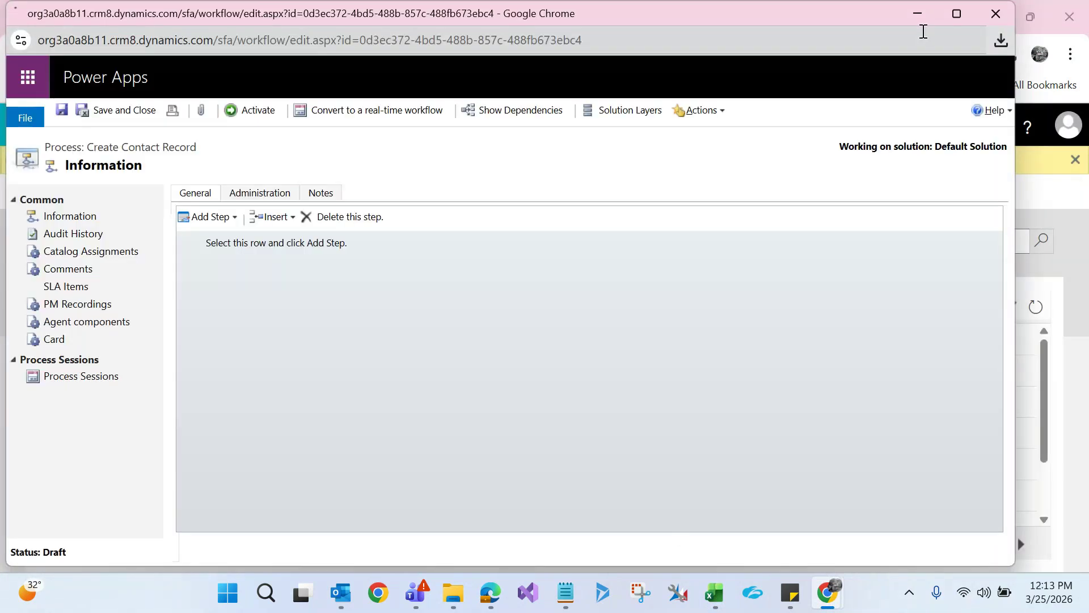
Maximize the Create Contact Record workflow window and select its name for copying
{"action": "left_click", "coordinate": [957, 13]}
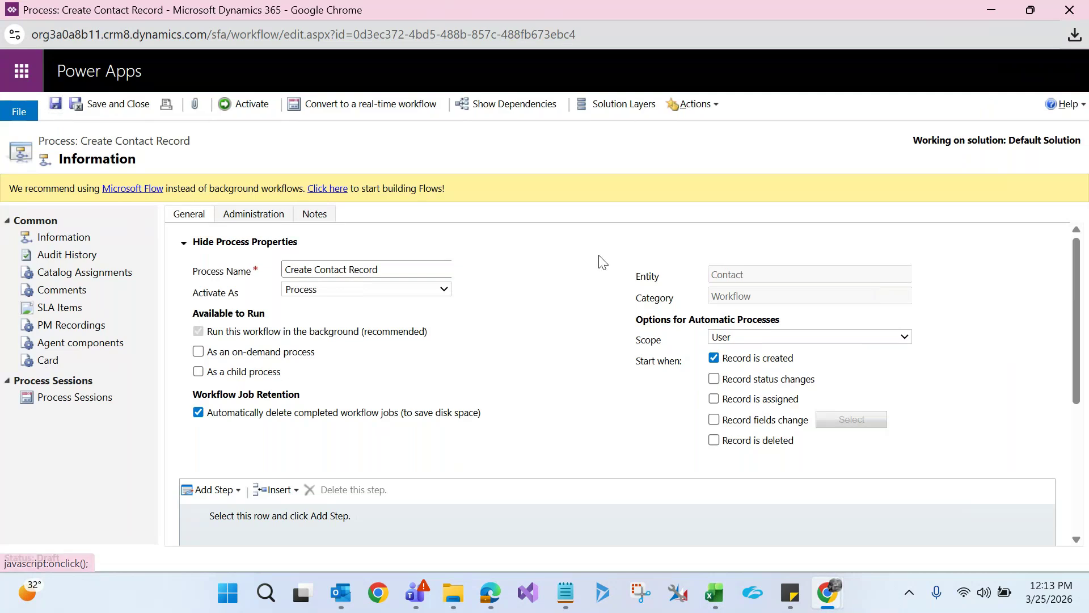
{"action": "left_click_drag", "start_coordinate": [401, 263], "coordinate": [243, 264]}
{"action": "key", "text": "ctrl+c"}
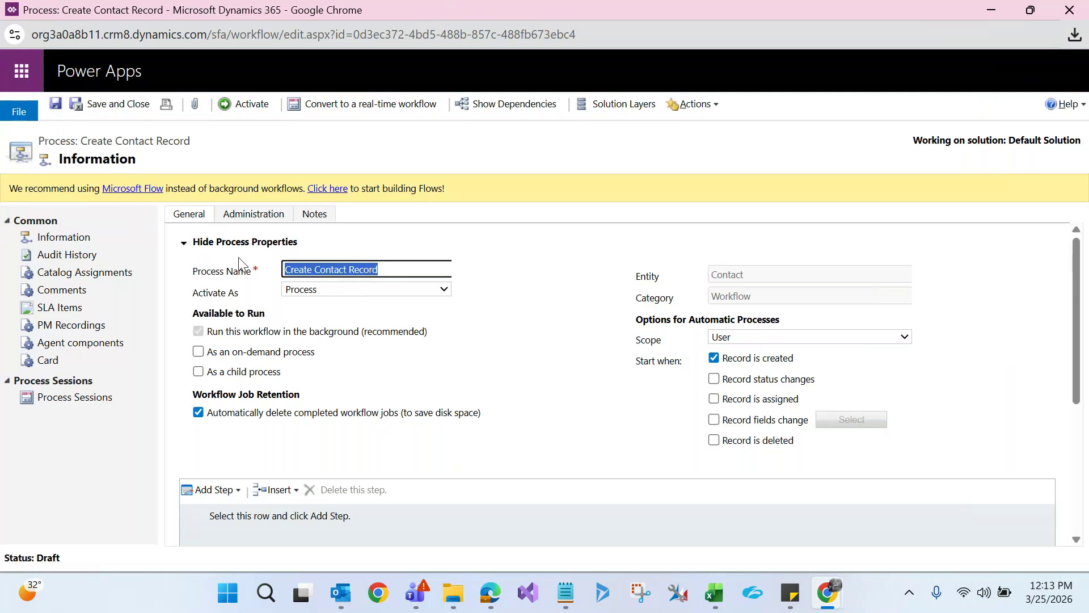
{"action": "left_click", "coordinate": [715, 593]}
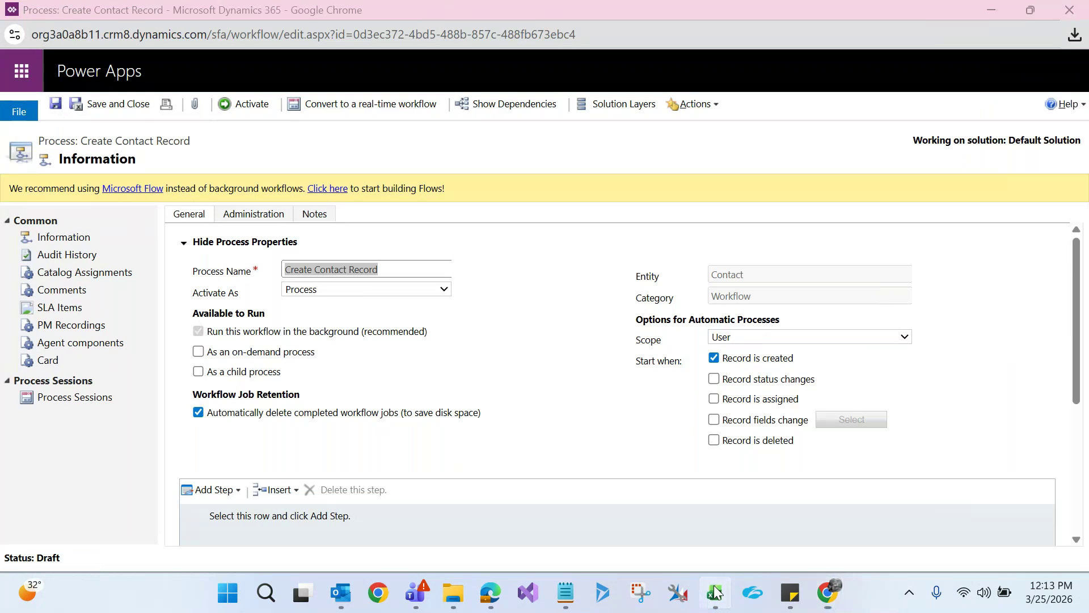
Paste 'Create Contact Record' into I14 in bold and bold 'Update Salary of an Employee' in C14
{"action": "left_click", "coordinate": [710, 452]}
{"action": "key", "text": "ctrl+b"}
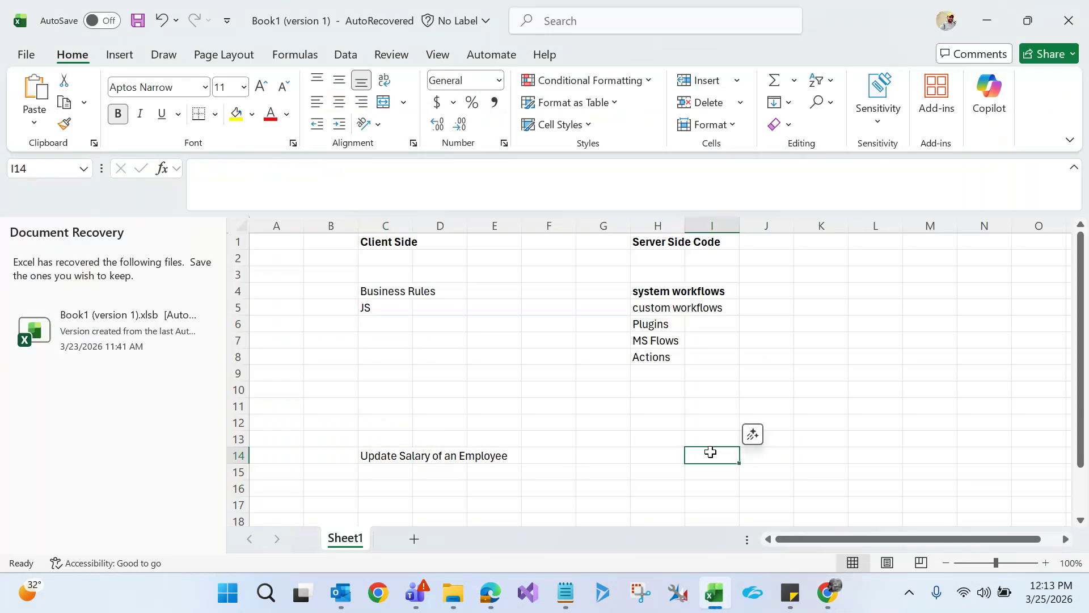
{"action": "key", "text": "ctrl+v"}
{"action": "left_click", "coordinate": [627, 475]}
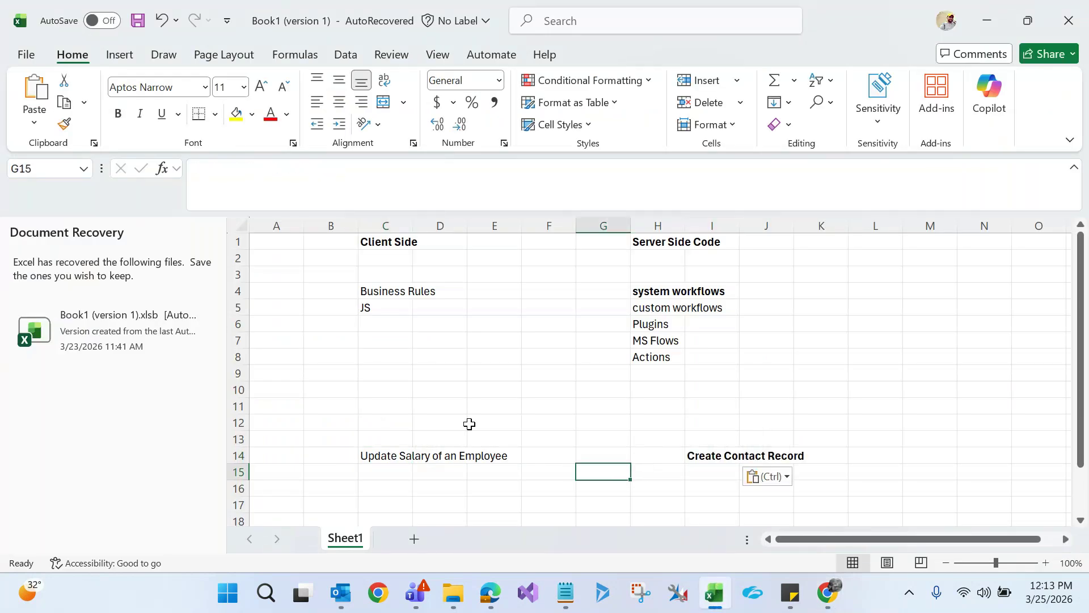
{"action": "left_click", "coordinate": [384, 449]}
{"action": "key", "text": "ctrl+b"}
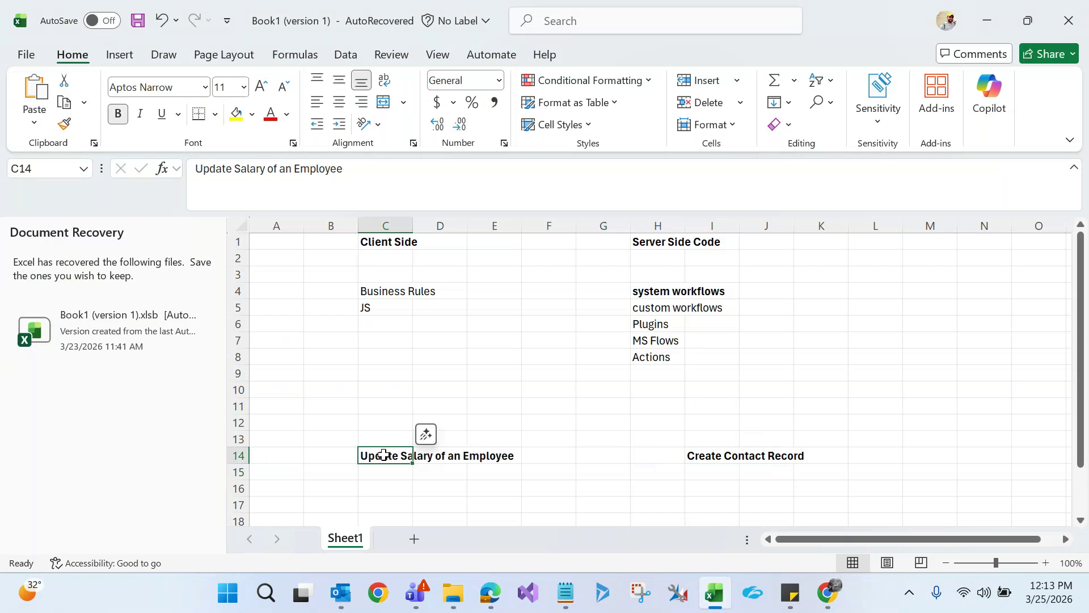
Point out how 'Update Salary of an Employee' pairs with 'Create Contact Record', then select I12
{"action": "left_click", "coordinate": [707, 455]}
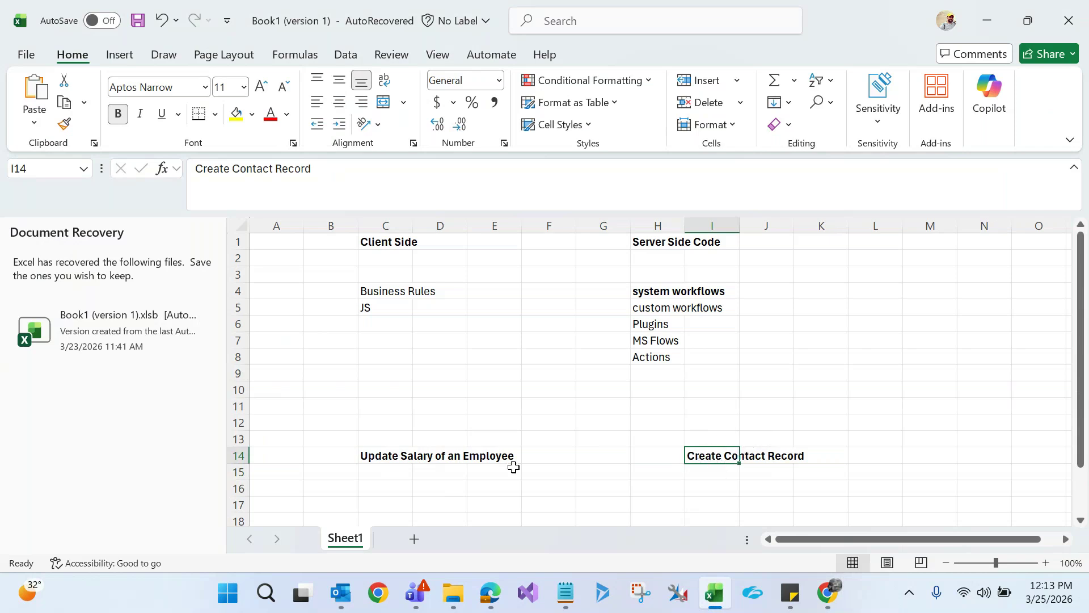
{"action": "left_click", "coordinate": [398, 450]}
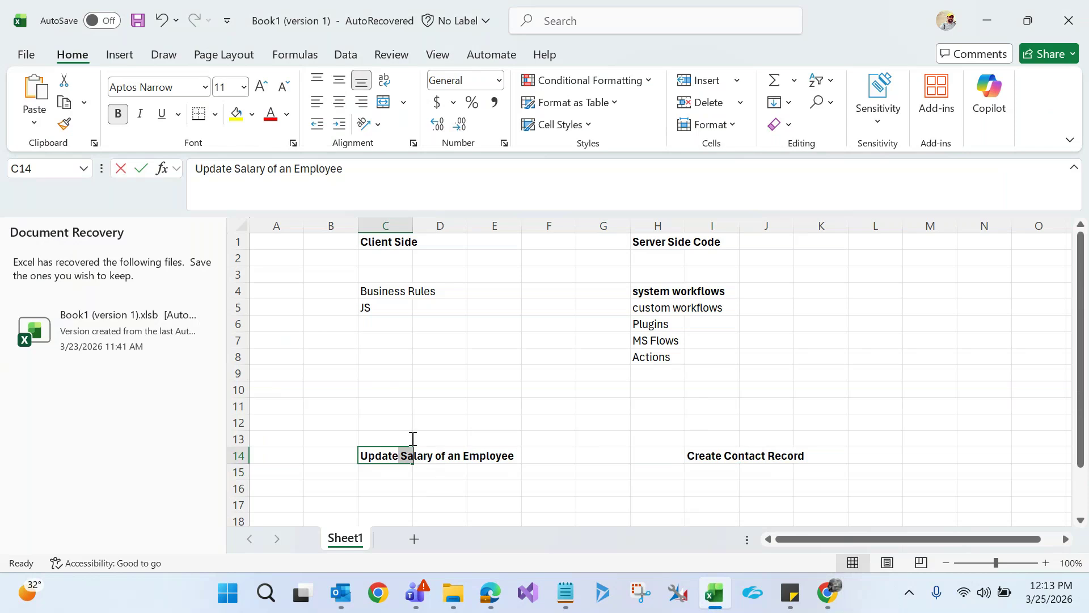
{"action": "double_click", "coordinate": [400, 454]}
{"action": "left_click_drag", "start_coordinate": [400, 454], "coordinate": [408, 454]}
{"action": "left_click", "coordinate": [719, 457]}
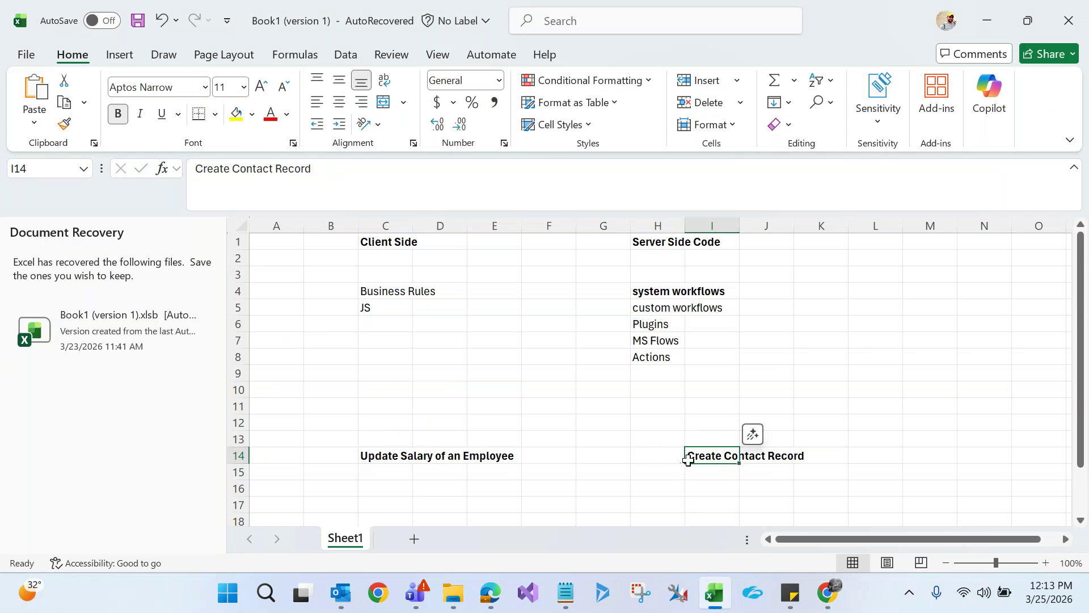
{"action": "left_click", "coordinate": [391, 459]}
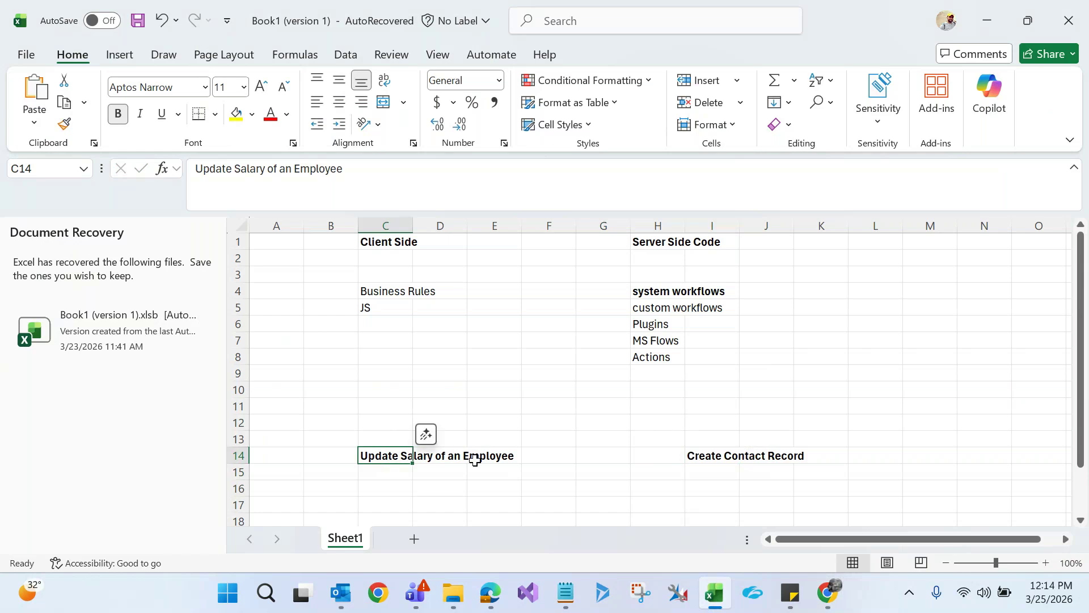
{"action": "left_click", "coordinate": [702, 454]}
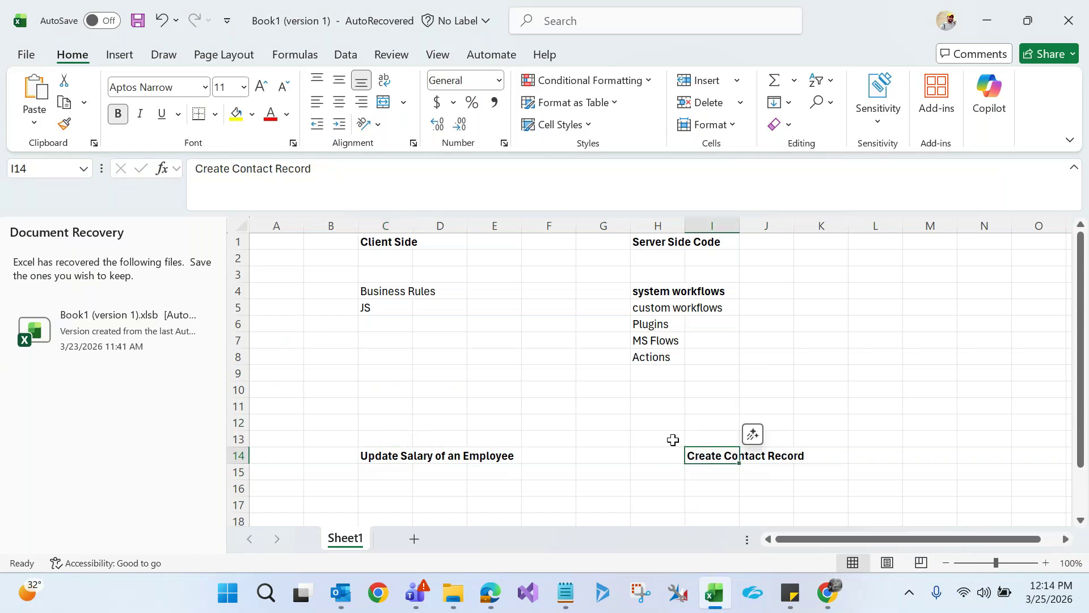
{"action": "left_click", "coordinate": [396, 457]}
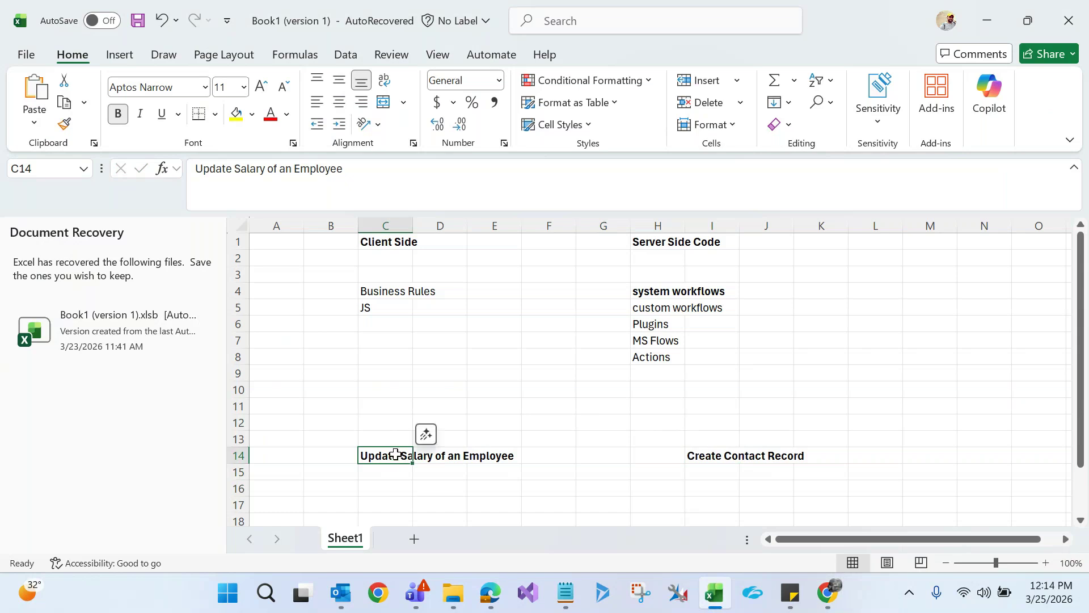
{"action": "left_click", "coordinate": [717, 452]}
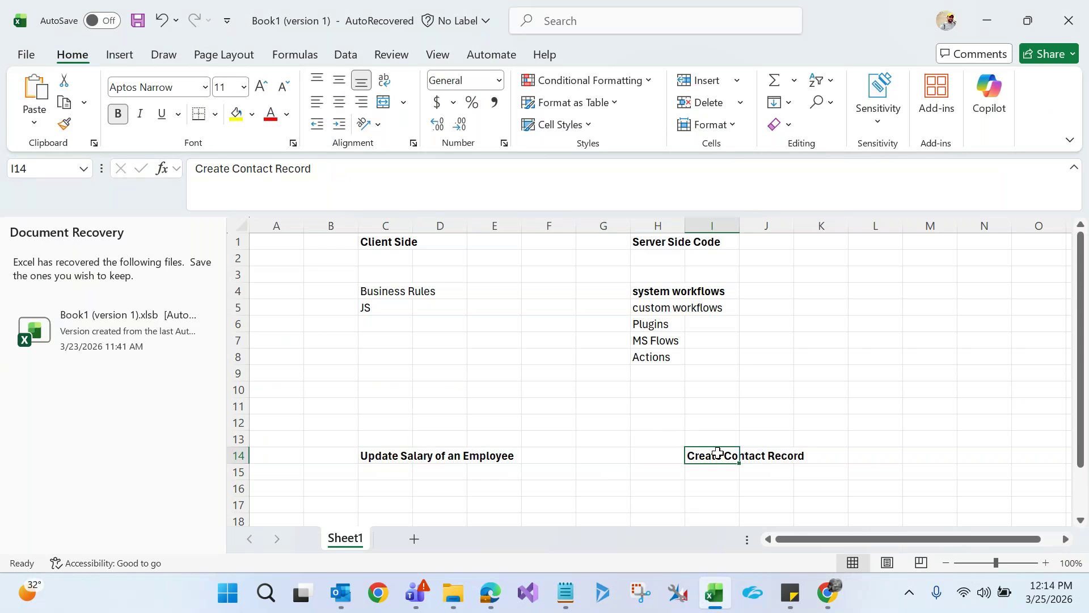
{"action": "left_click", "coordinate": [372, 457]}
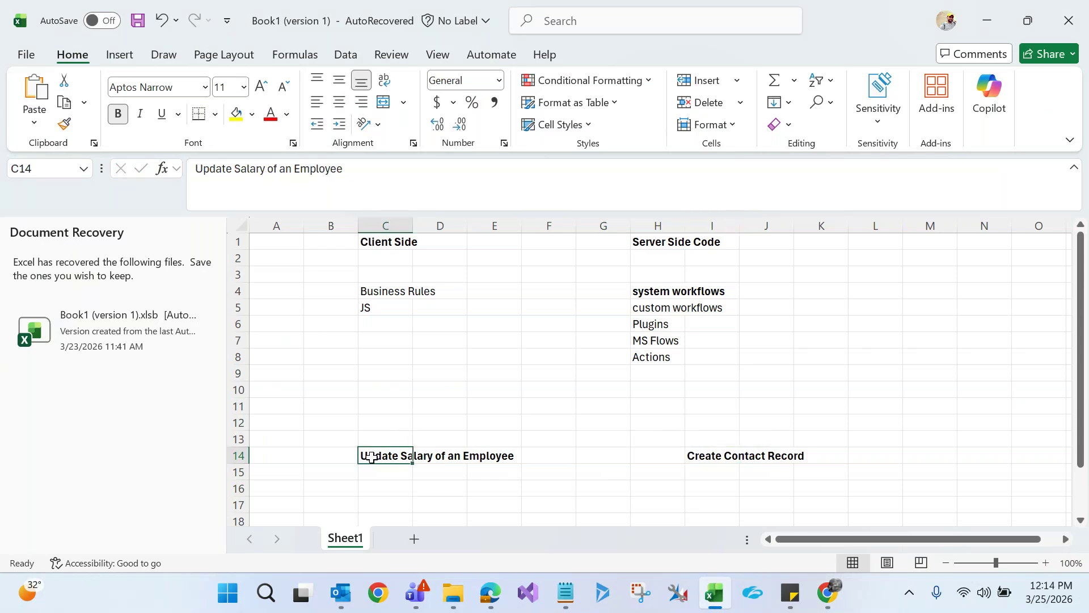
{"action": "left_click", "coordinate": [712, 460]}
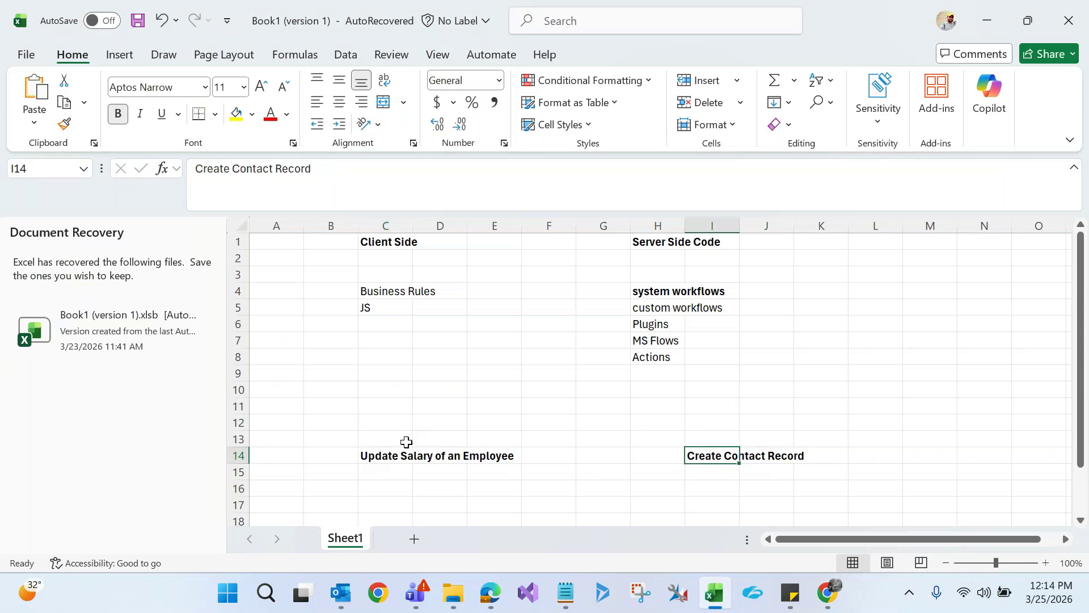
{"action": "left_click", "coordinate": [390, 455]}
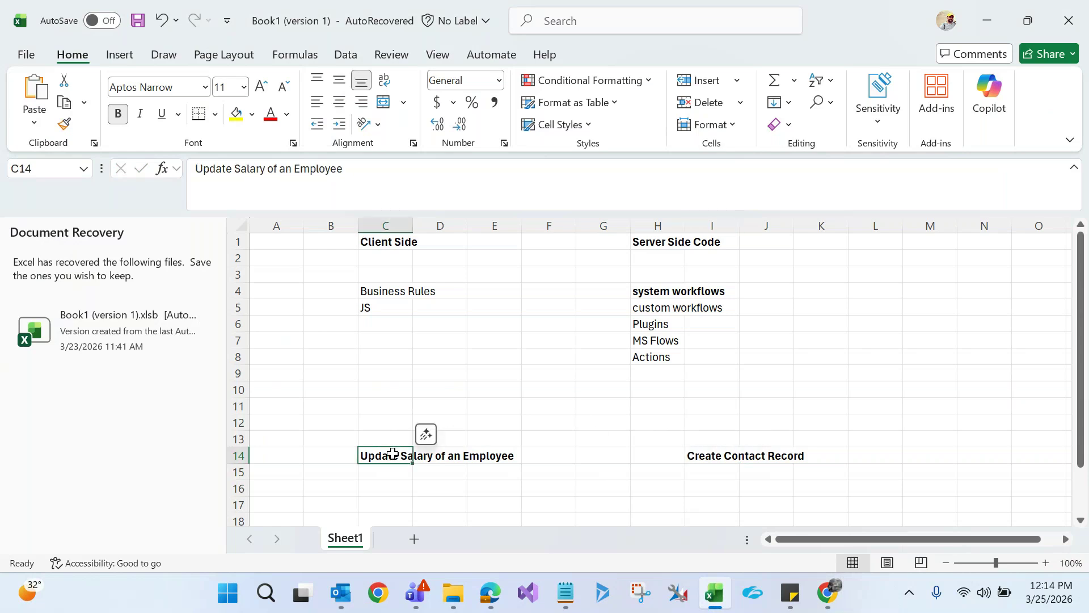
{"action": "left_click", "coordinate": [729, 457]}
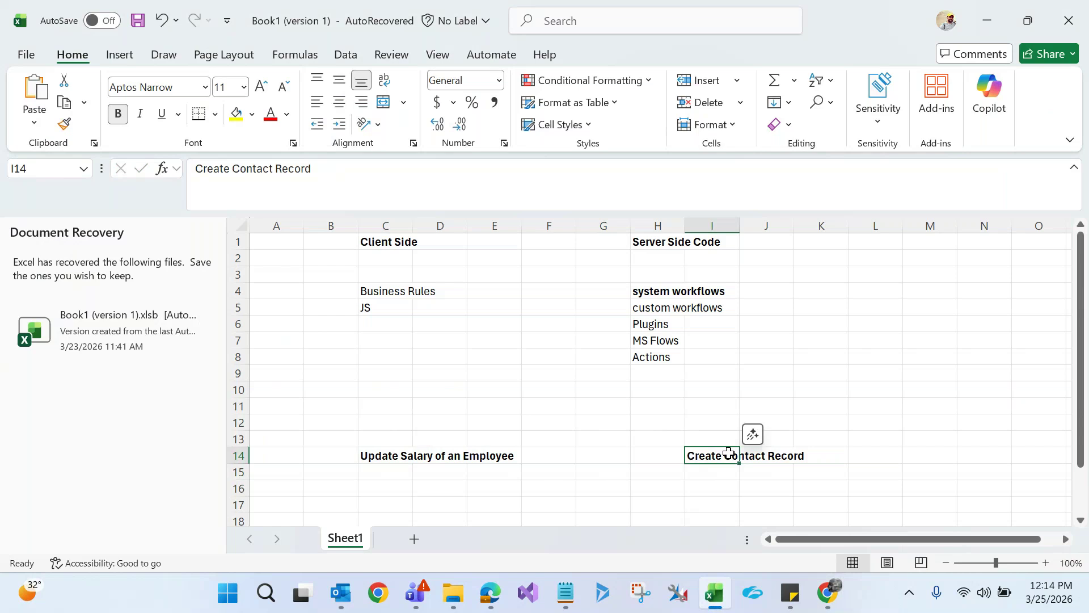
{"action": "left_click", "coordinate": [712, 425]}
{"action": "type", "text": "Chi"}
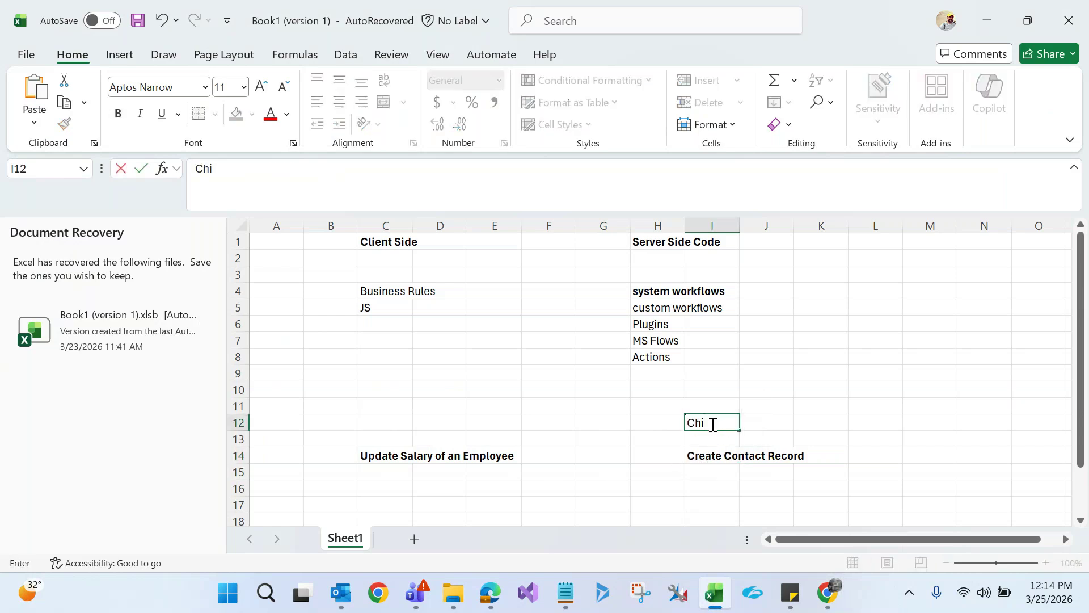
{"action": "type", "text": "ld Workflow"}
{"action": "left_click", "coordinate": [827, 406]}
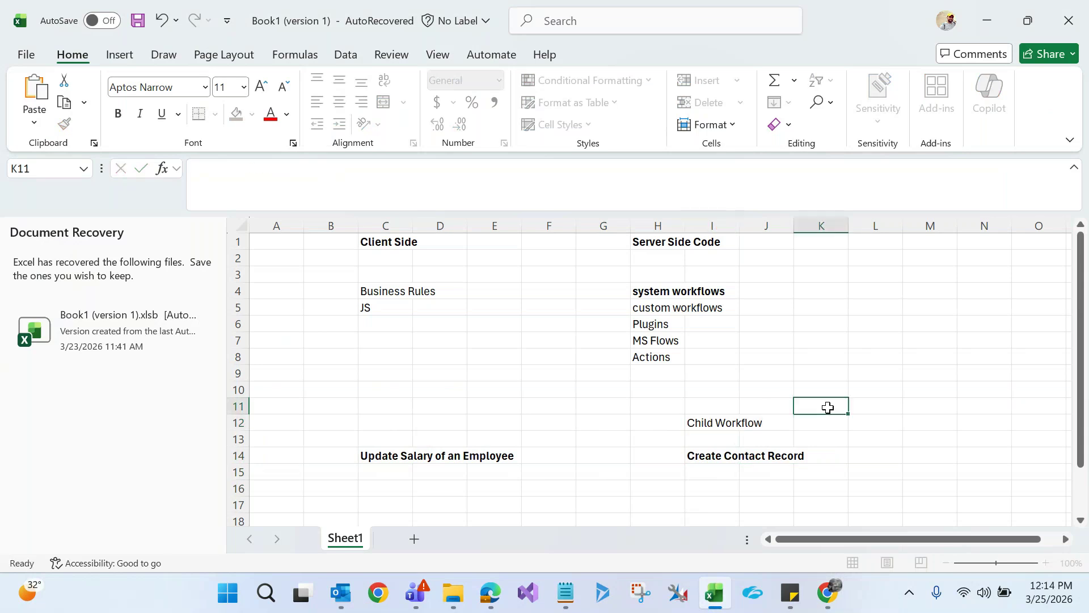
{"action": "left_click", "coordinate": [708, 456]}
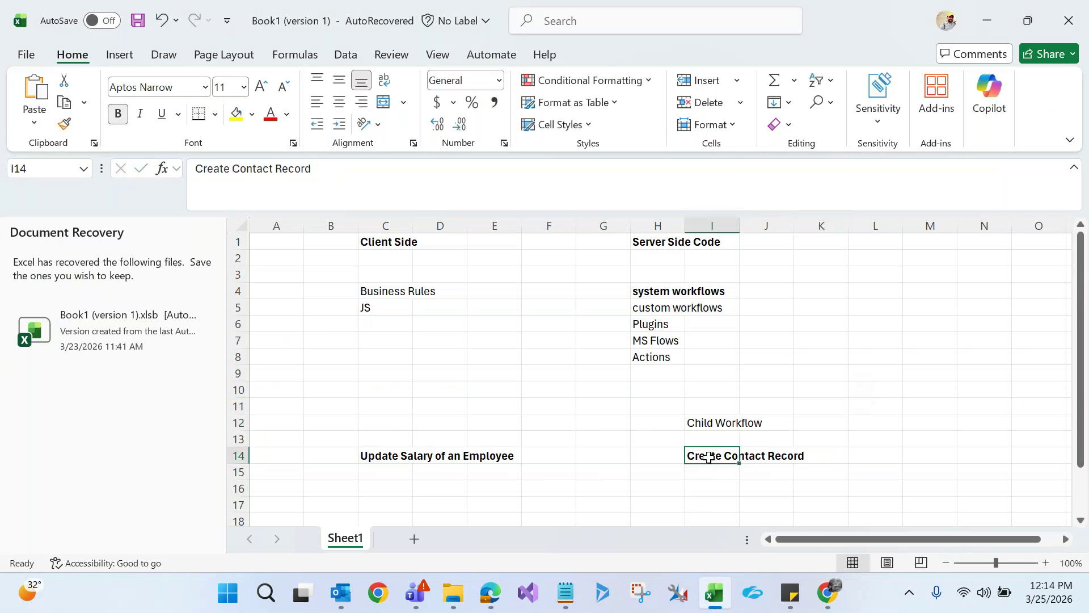
{"action": "left_click", "coordinate": [385, 454]}
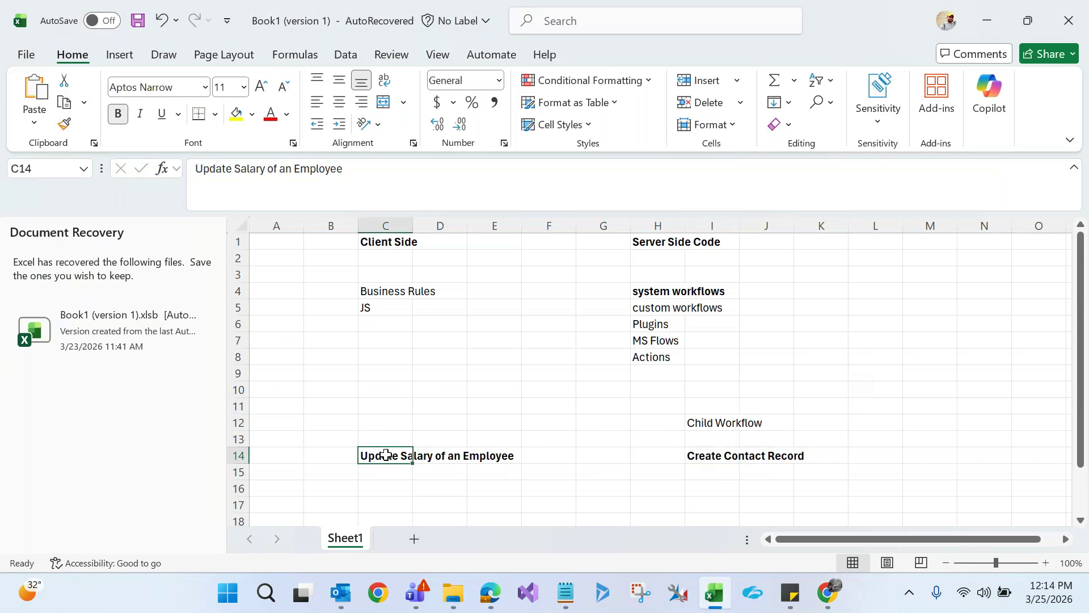
{"action": "left_click", "coordinate": [708, 456]}
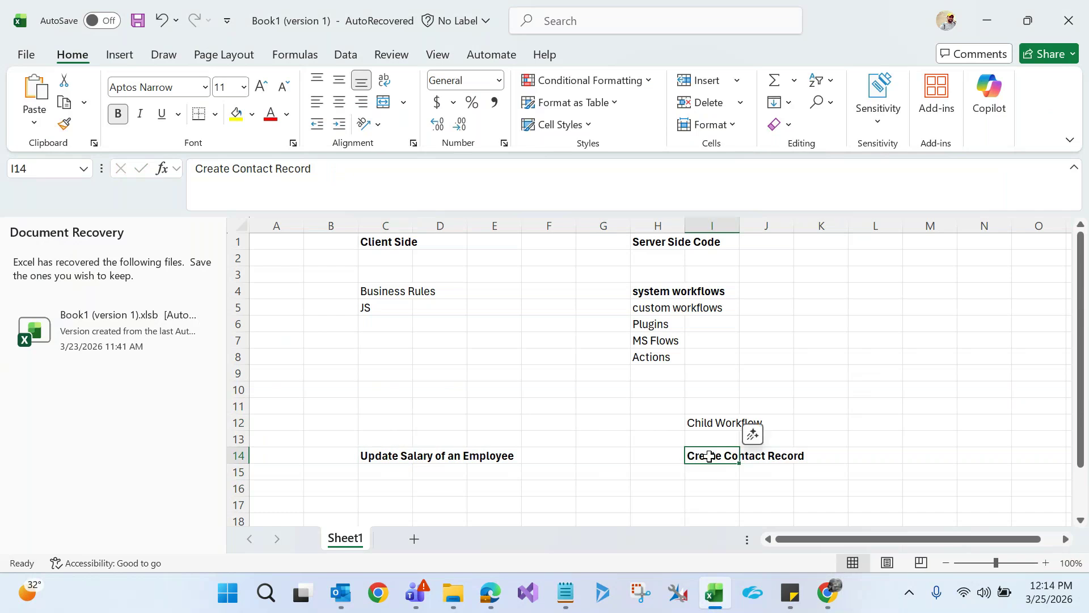
{"action": "left_click", "coordinate": [715, 422]}
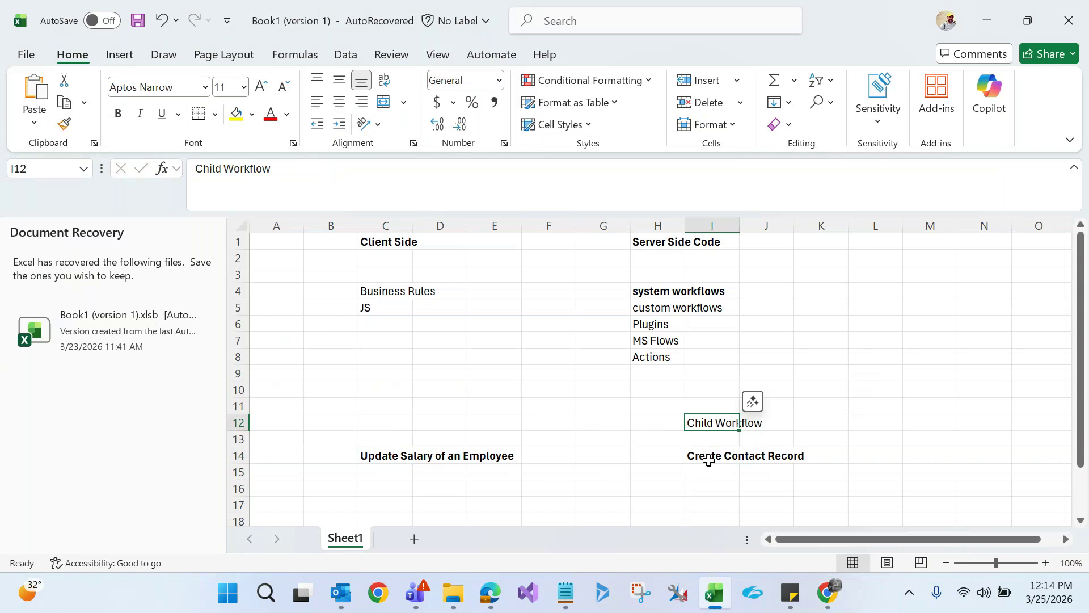
Return to the Create Contact Record workflow and add a Create Record step
{"action": "key", "text": "alt+Tab"}
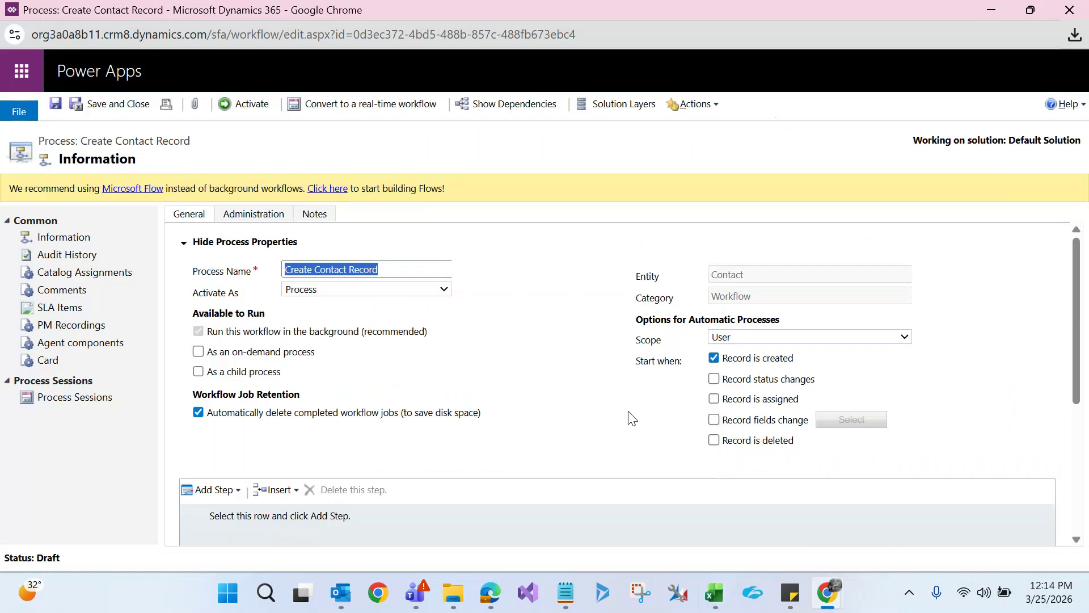
{"action": "left_click", "coordinate": [297, 275]}
{"action": "left_click", "coordinate": [296, 271]}
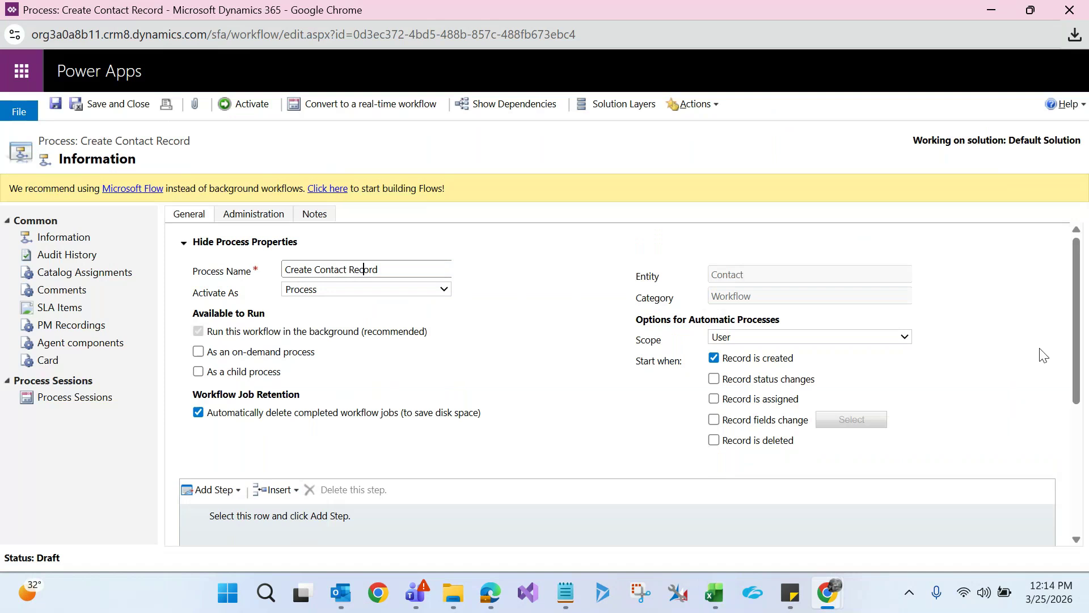
{"action": "left_click_drag", "start_coordinate": [1078, 339], "coordinate": [1077, 419]}
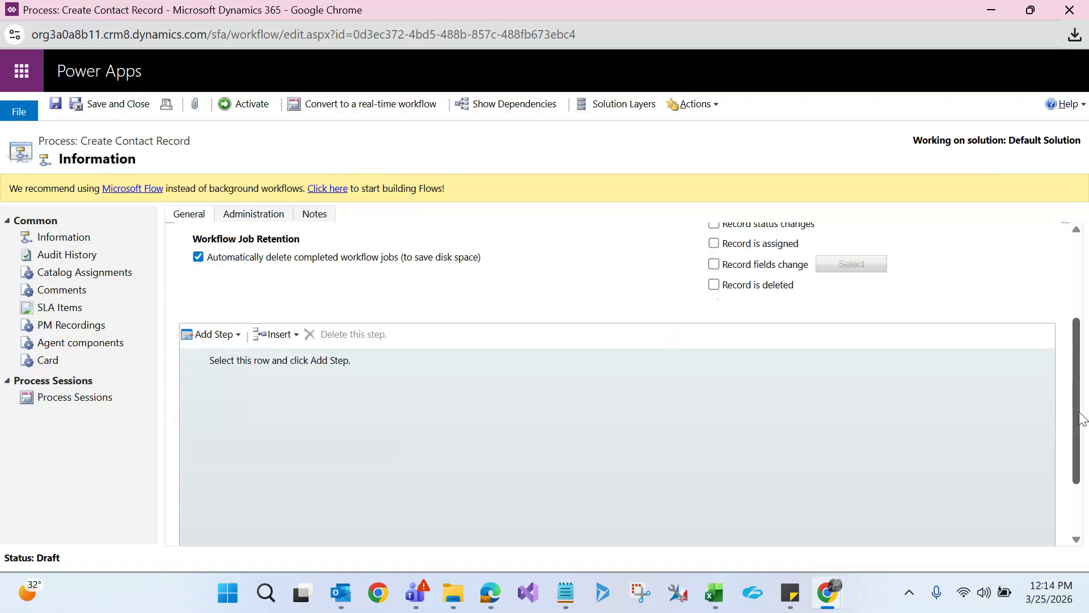
{"action": "left_click", "coordinate": [229, 329]}
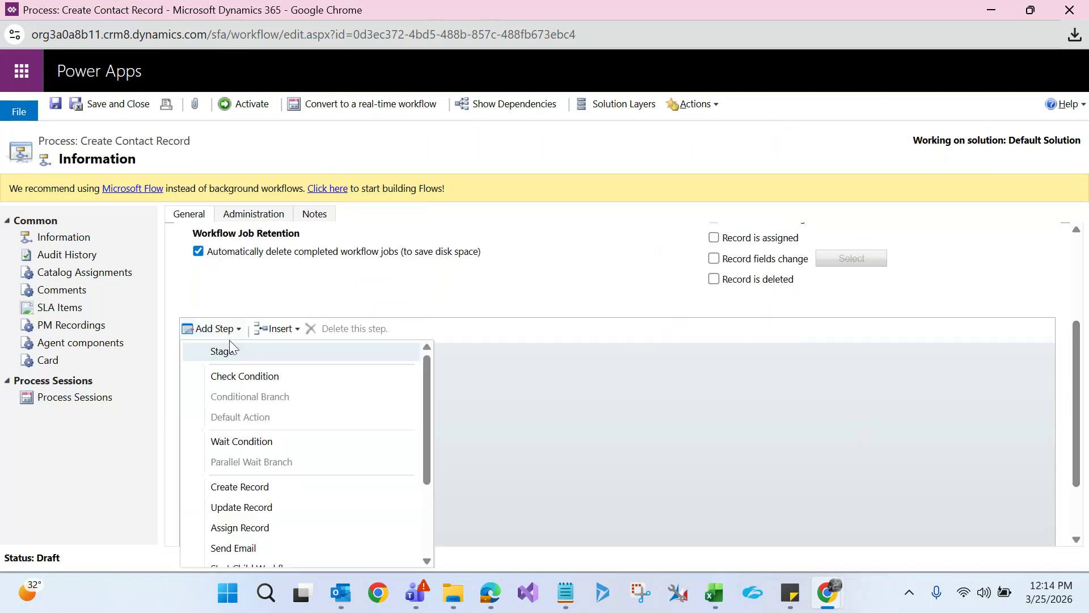
{"action": "left_click", "coordinate": [260, 492]}
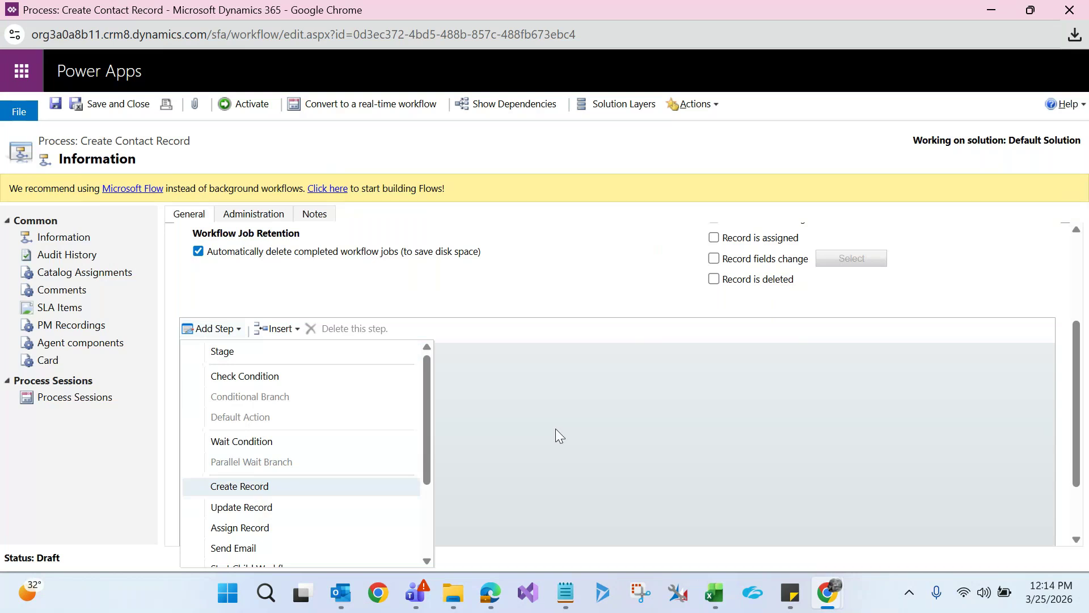
Set the new step to create a Contact record and open its properties
{"action": "left_click", "coordinate": [308, 379]}
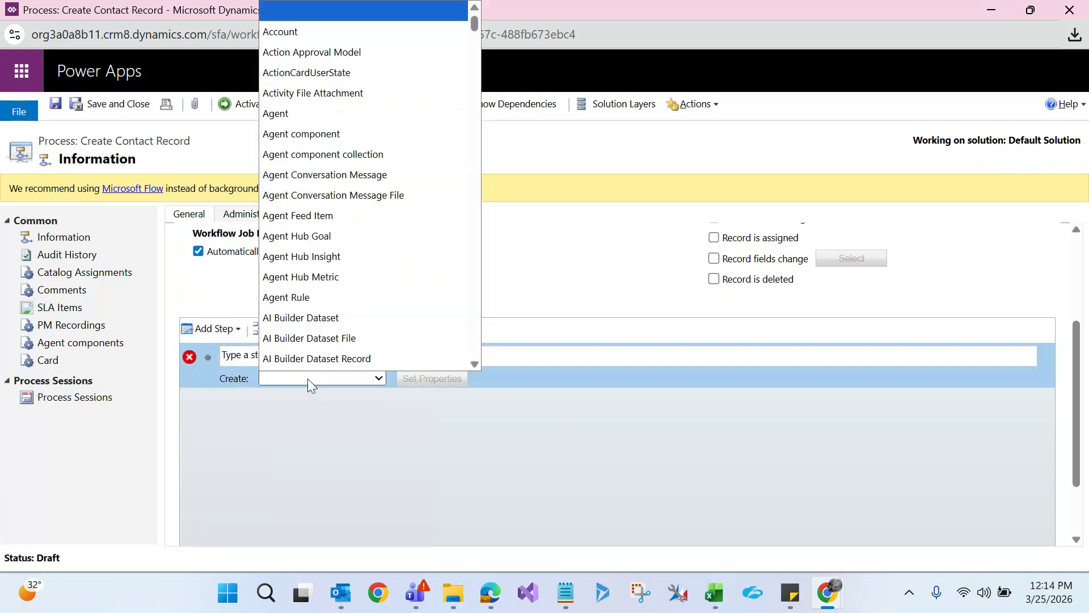
{"action": "type", "text": "connection r"}
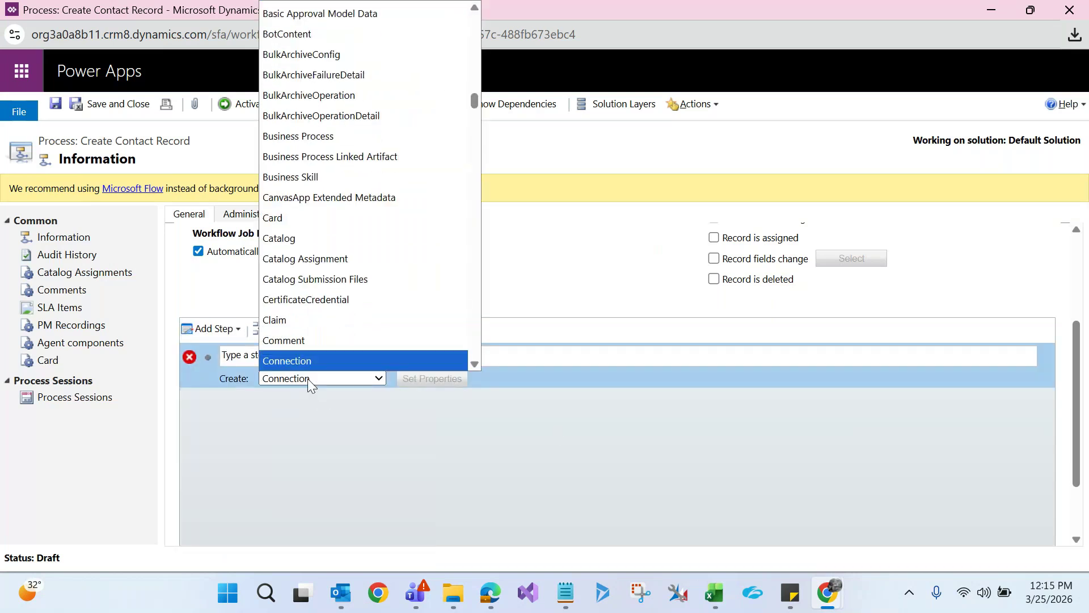
{"action": "key", "text": "Down"}
{"action": "key", "text": "Down"}
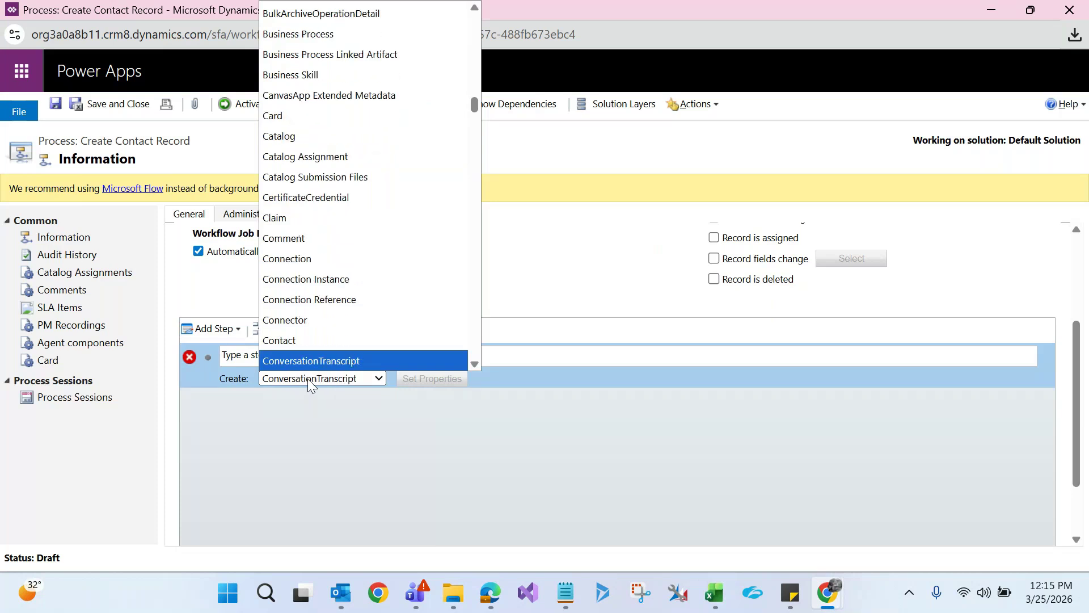
{"action": "key", "text": "Up"}
{"action": "key", "text": "Return"}
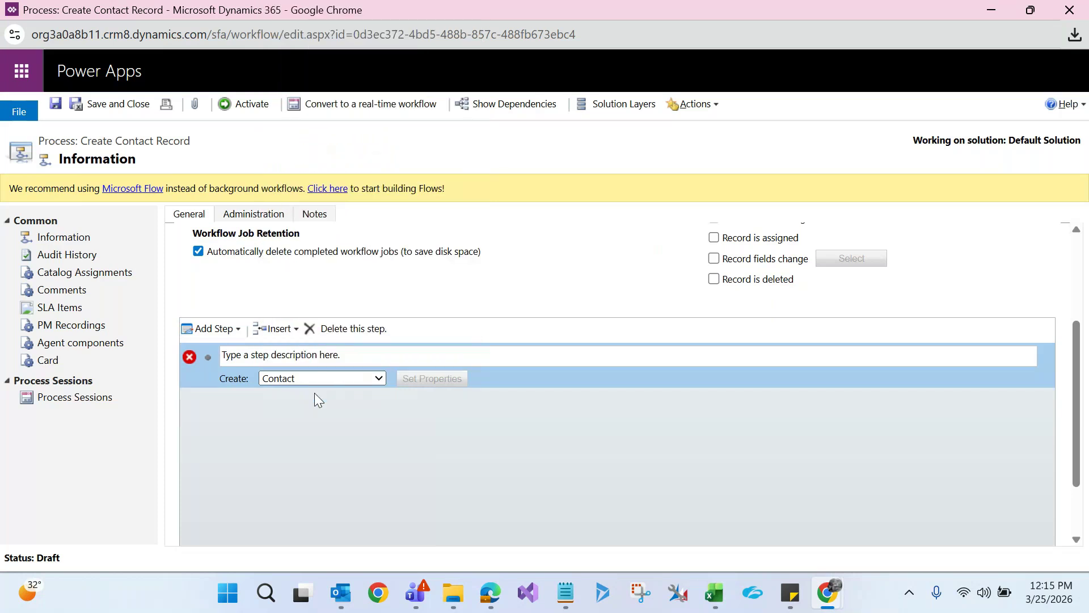
{"action": "left_click", "coordinate": [403, 376]}
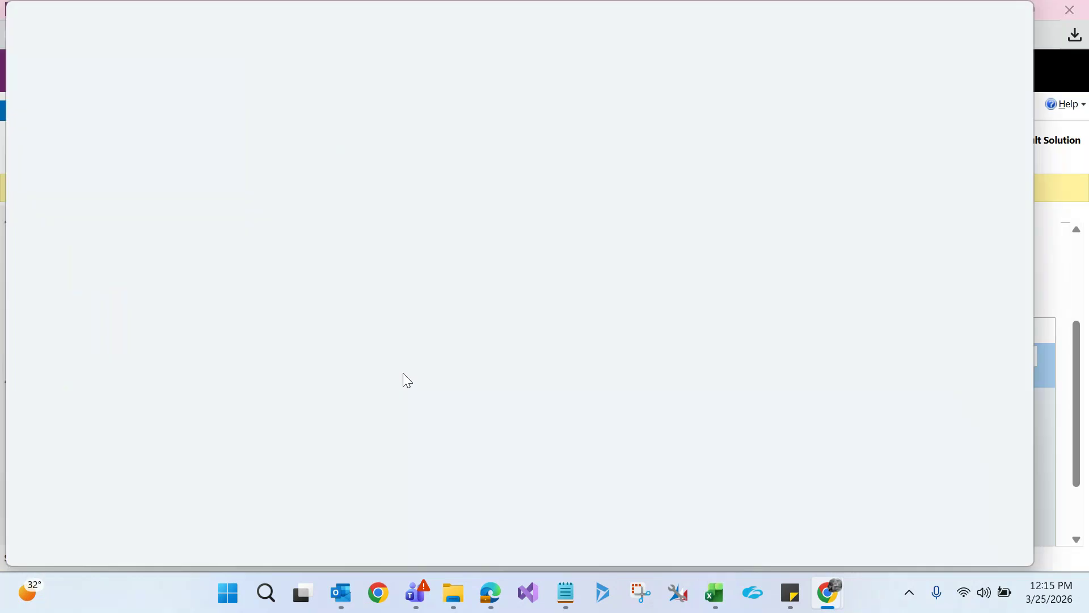
Give the contact Job Title Software and Account HCL, and enter the contact's e-mail address
{"action": "double_click", "coordinate": [430, 18]}
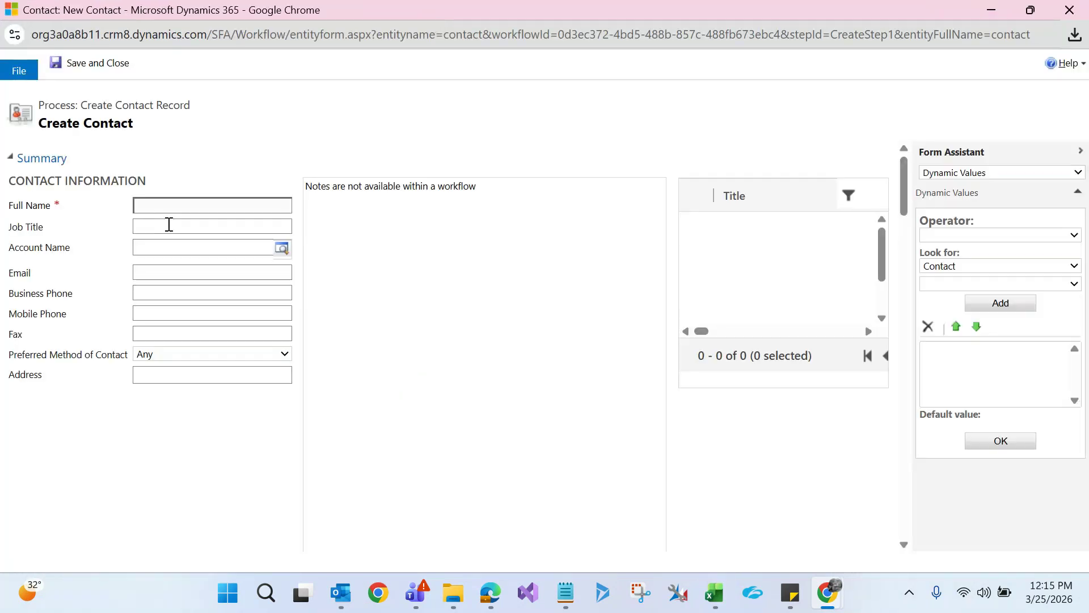
{"action": "left_click", "coordinate": [170, 226]}
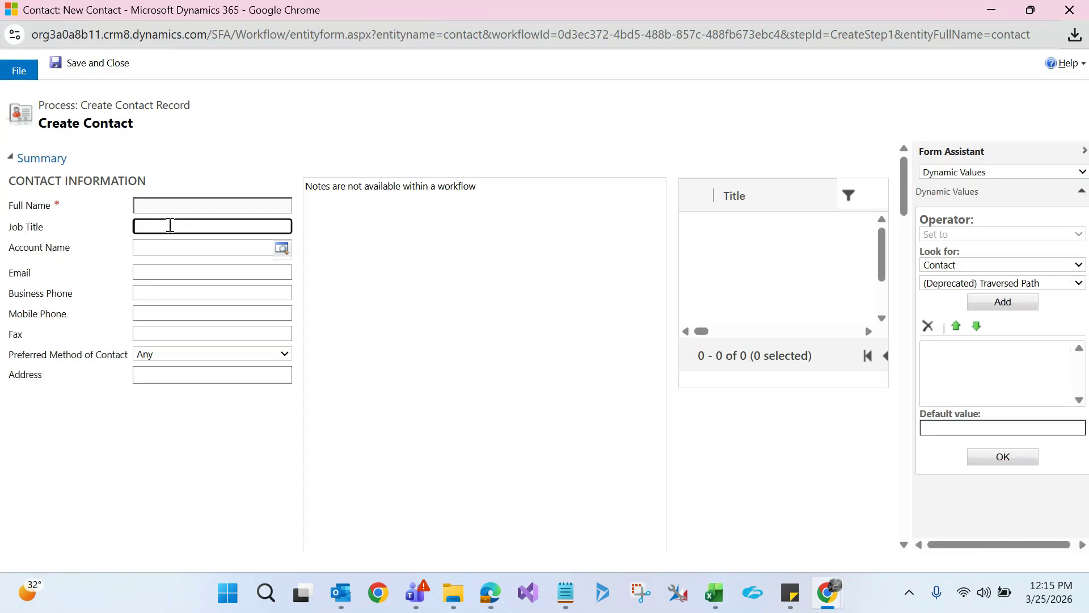
{"action": "type", "text": "Software"}
{"action": "left_click", "coordinate": [282, 250]}
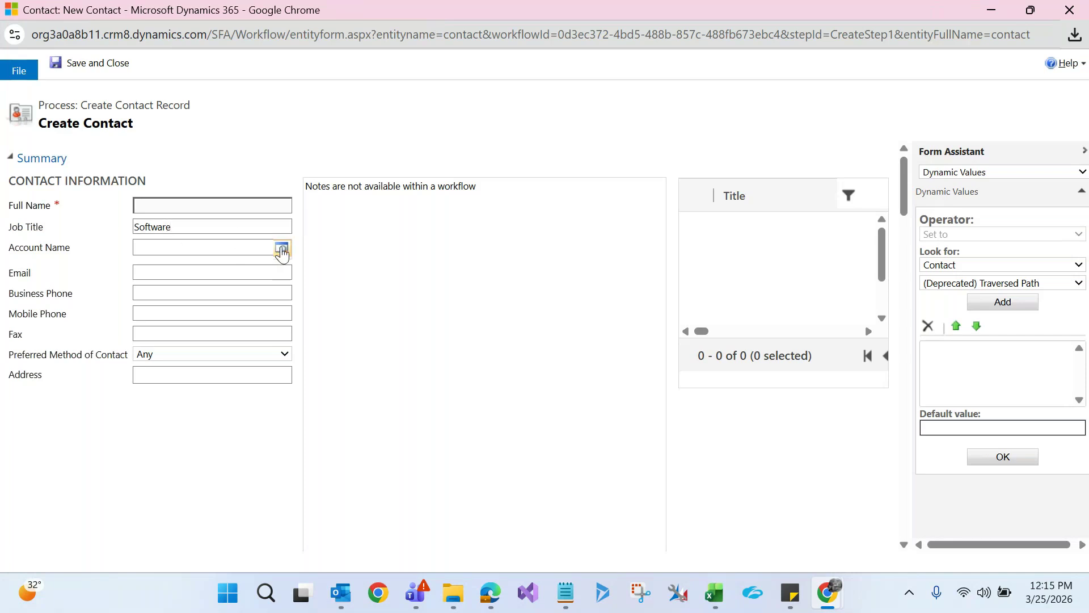
{"action": "left_click", "coordinate": [212, 312]}
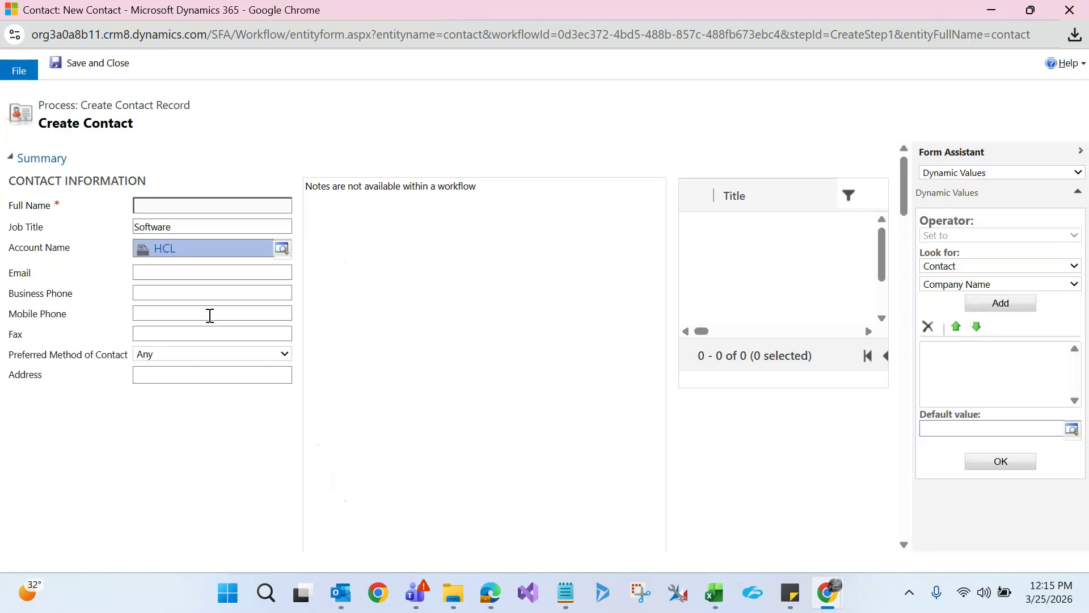
{"action": "left_click", "coordinate": [163, 275]}
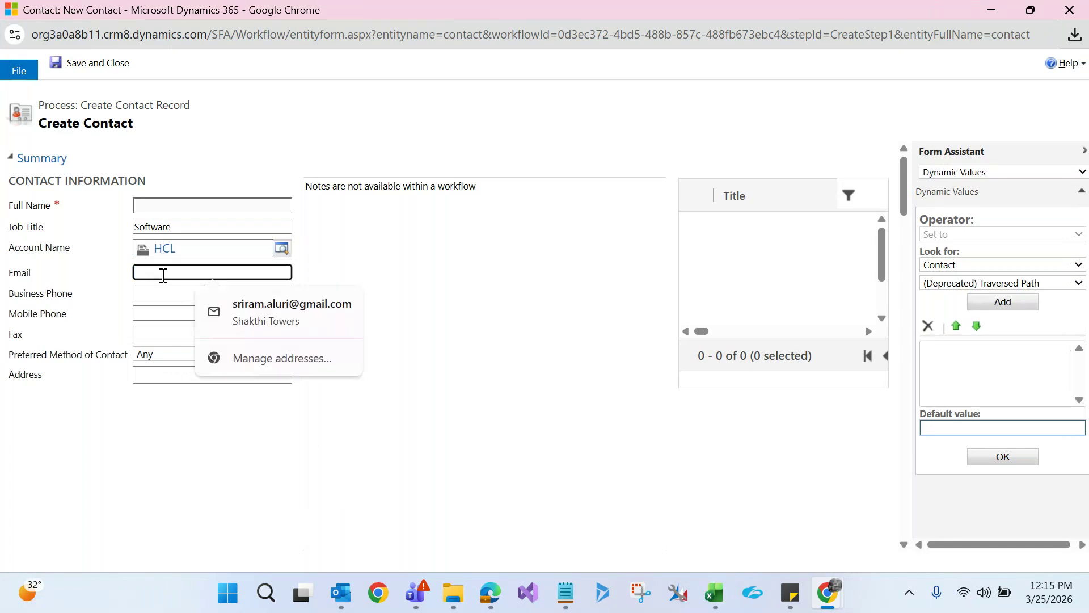
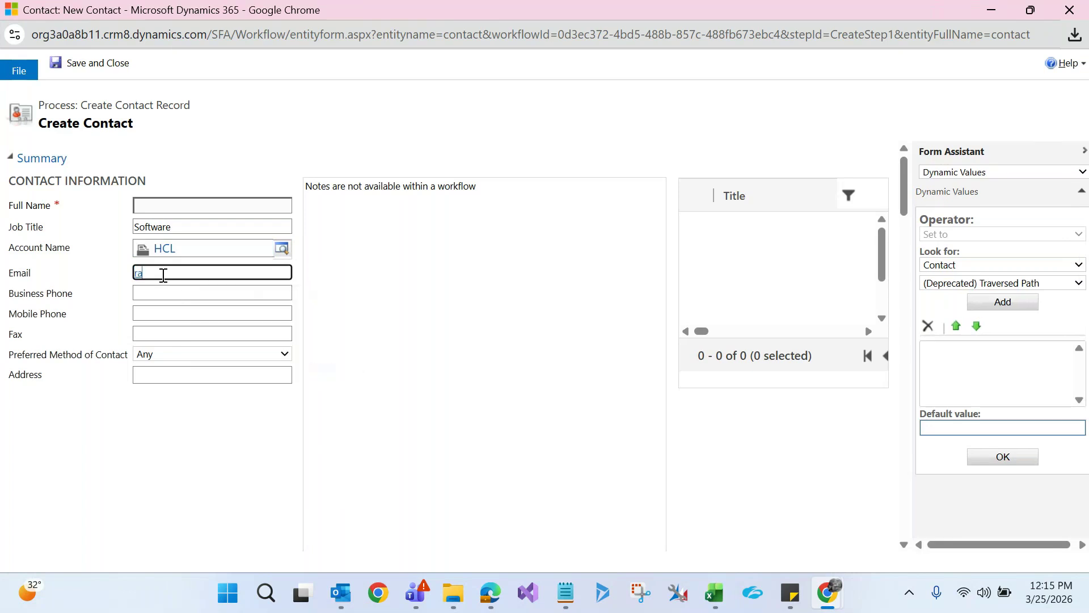
{"action": "left_click", "coordinate": [190, 476]}
Fill in the contact's first and last name, then save and close the properties
{"action": "scroll", "coordinate": [907, 225], "scroll_direction": "down", "scroll_amount": 4}
{"action": "left_click_drag", "start_coordinate": [907, 225], "coordinate": [903, 260]}
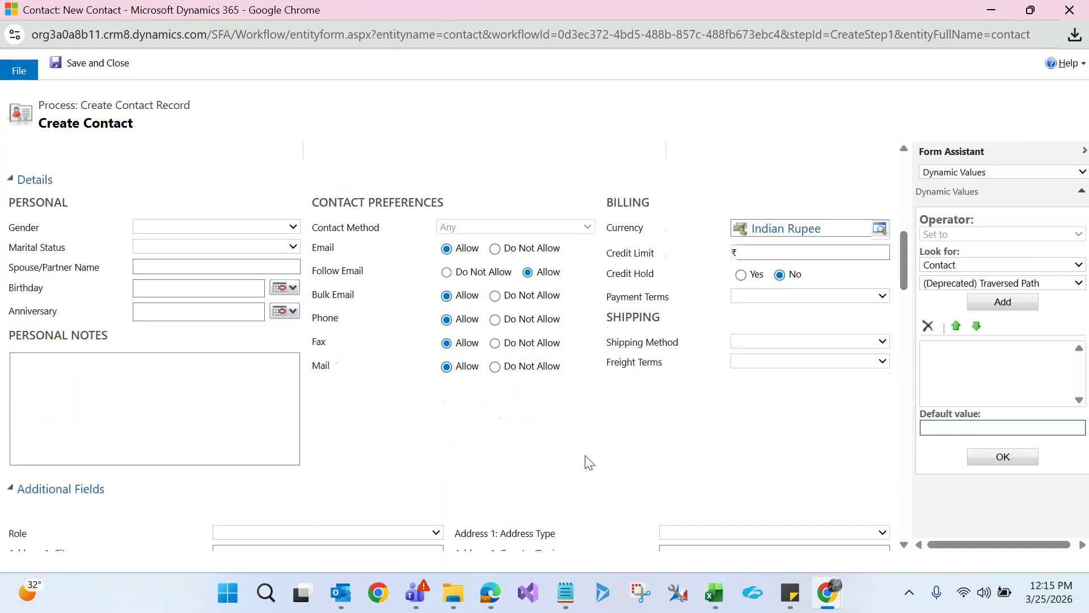
{"action": "key", "text": "ctrl+f"}
{"action": "type", "text": "first name"}
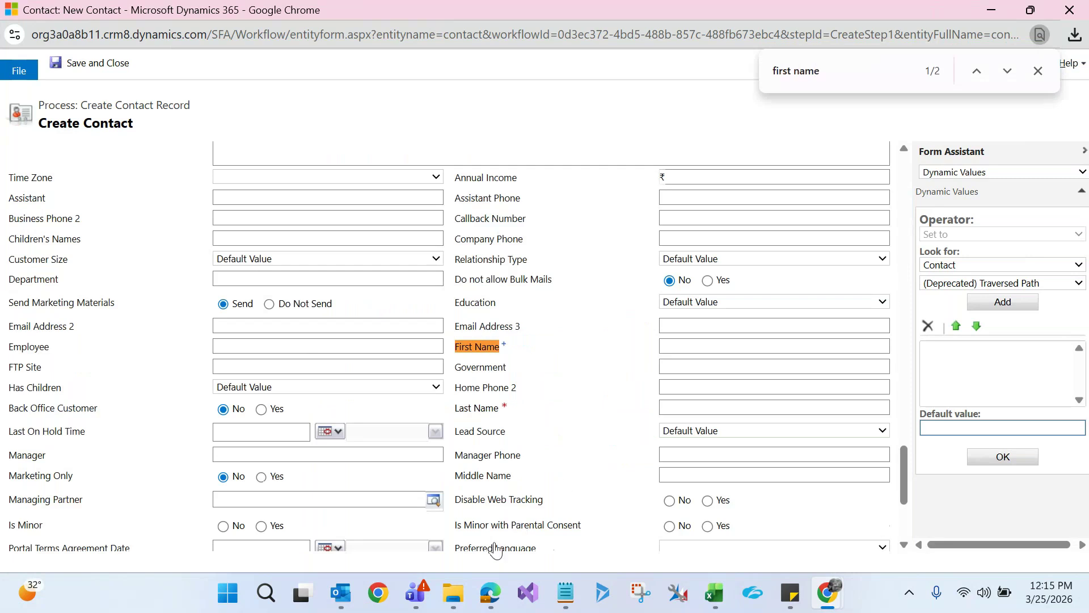
{"action": "left_click", "coordinate": [718, 346]}
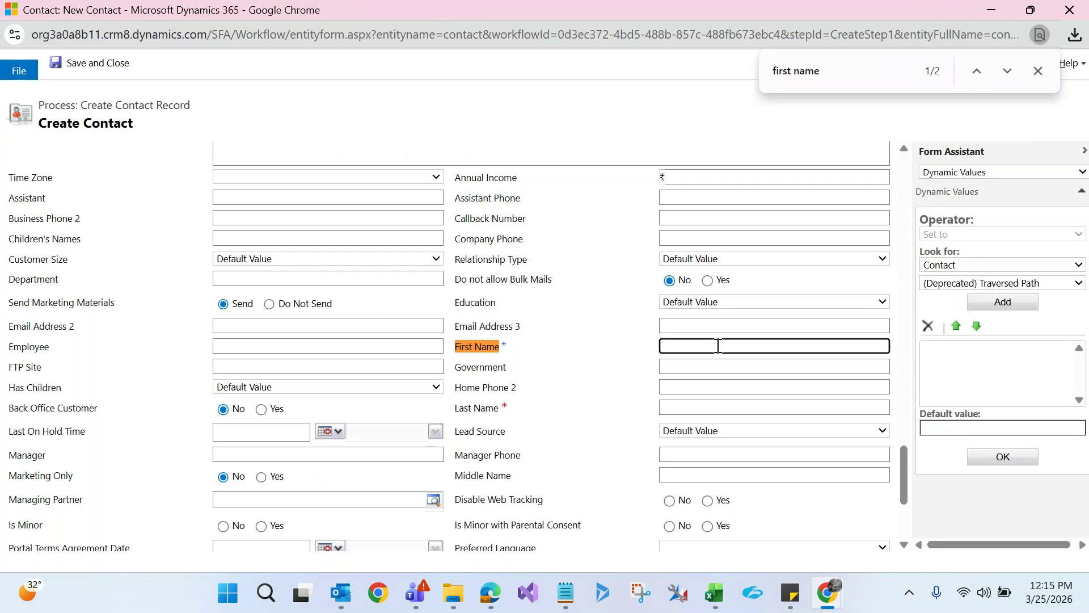
{"action": "type", "text": "Ram"}
{"action": "left_click", "coordinate": [691, 405]}
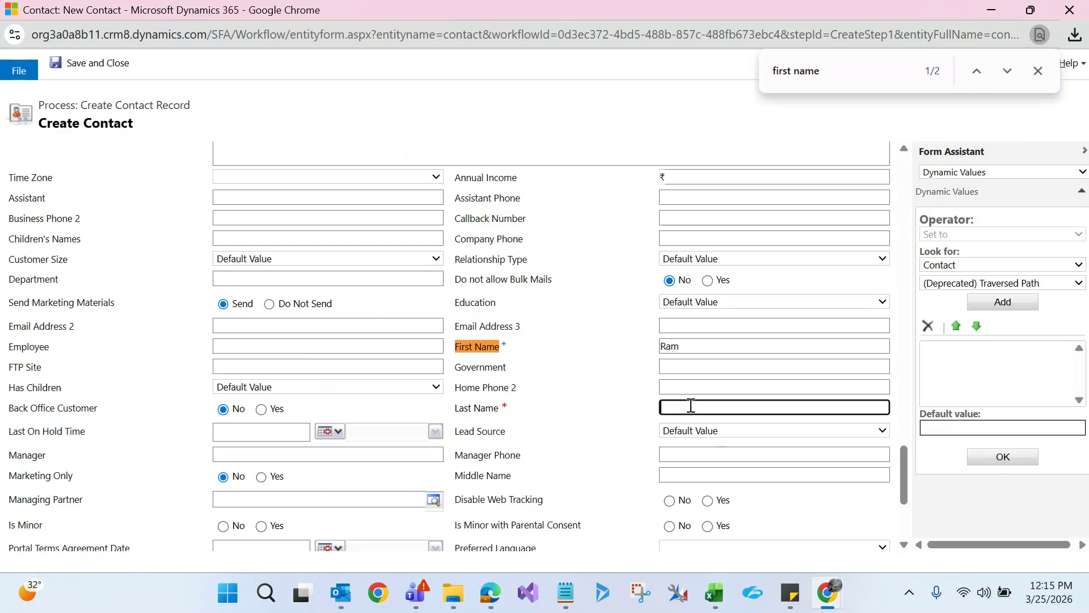
{"action": "left_click", "coordinate": [576, 417]}
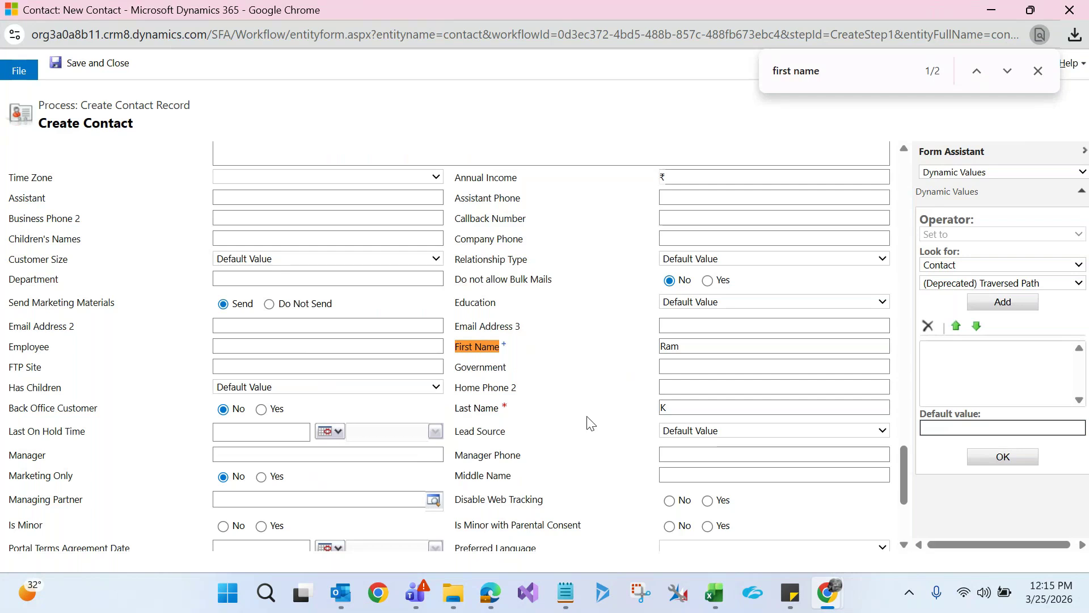
{"action": "left_click", "coordinate": [74, 60]}
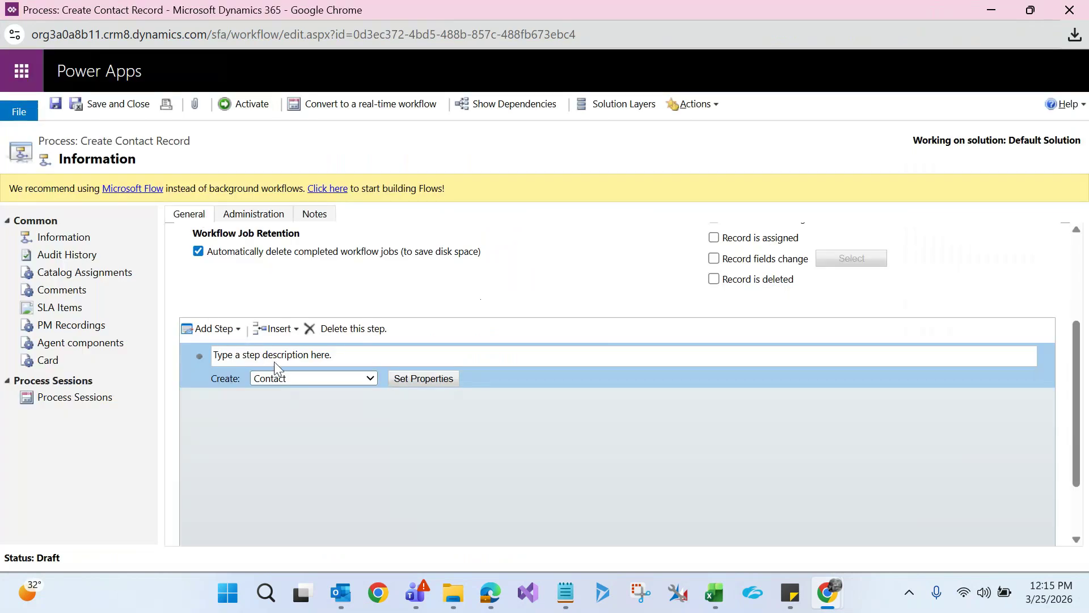
Remove the 'Record is created' trigger and set the workflow scope to Organization
{"action": "scroll", "coordinate": [358, 369], "scroll_direction": "up", "scroll_amount": 3}
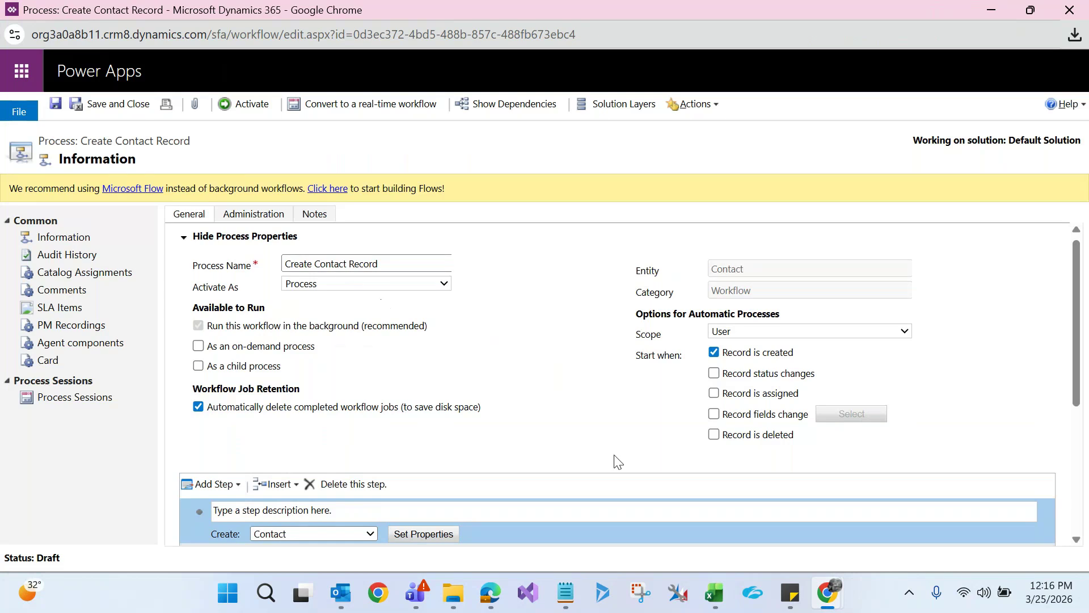
{"action": "left_click", "coordinate": [715, 355]}
{"action": "left_click", "coordinate": [726, 330]}
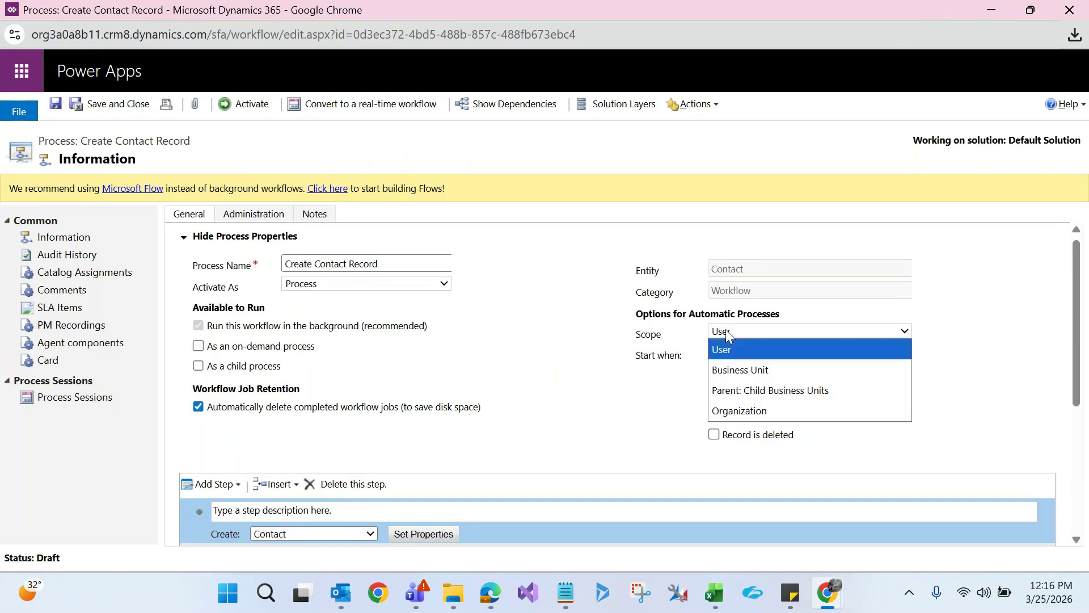
{"action": "left_click", "coordinate": [729, 410]}
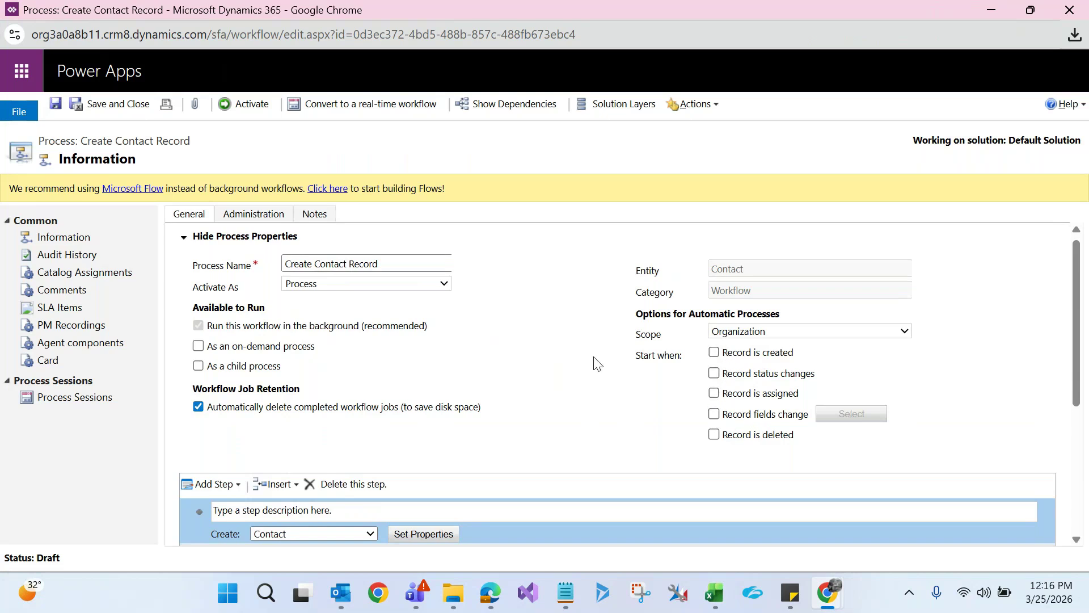
Highlight the process name, then go back to the Create Contact Record note in Excel
{"action": "left_click", "coordinate": [393, 266]}
{"action": "left_click_drag", "start_coordinate": [393, 266], "coordinate": [271, 250]}
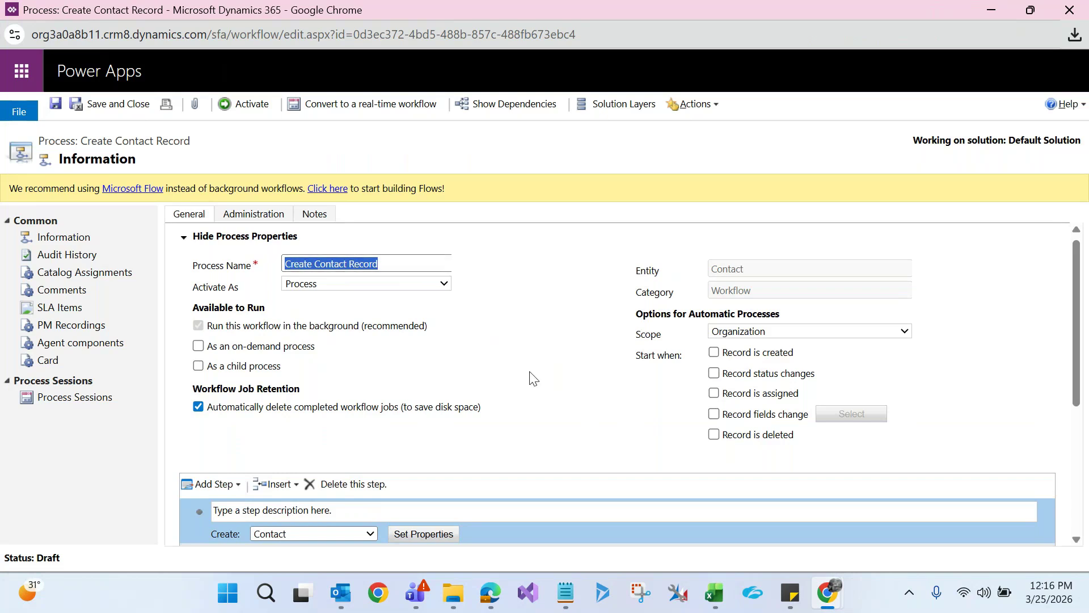
{"action": "left_click", "coordinate": [724, 587]}
{"action": "left_click", "coordinate": [721, 454]}
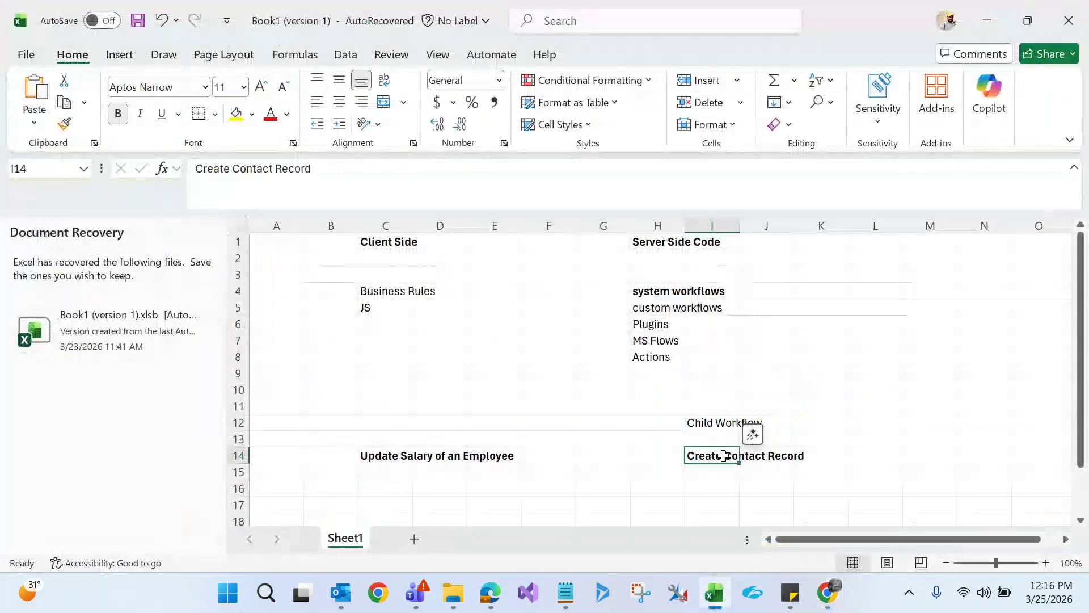
{"action": "left_click", "coordinate": [392, 458]}
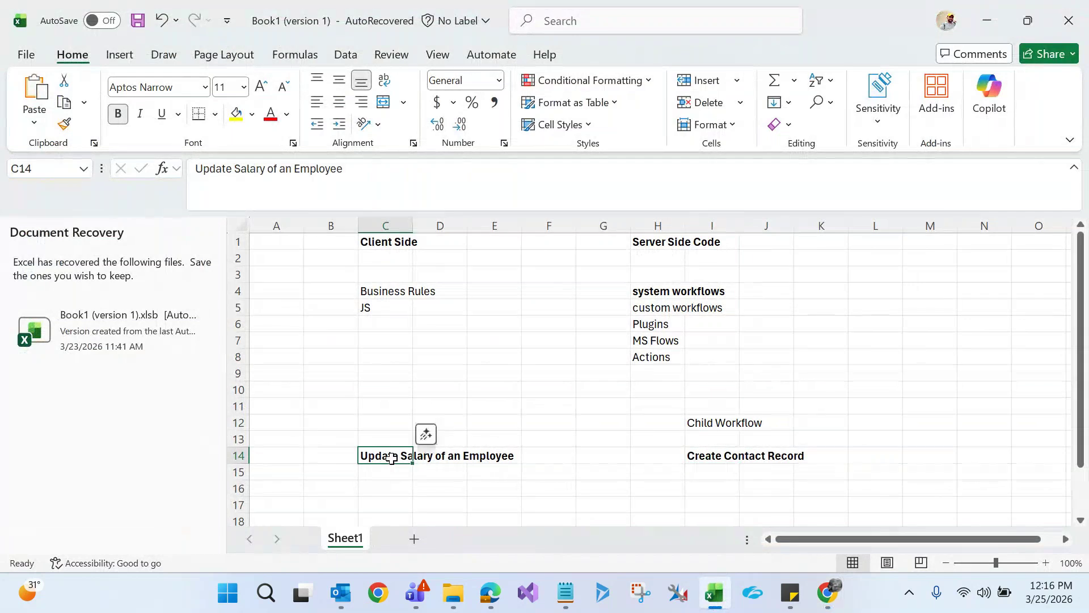
{"action": "left_click", "coordinate": [710, 454]}
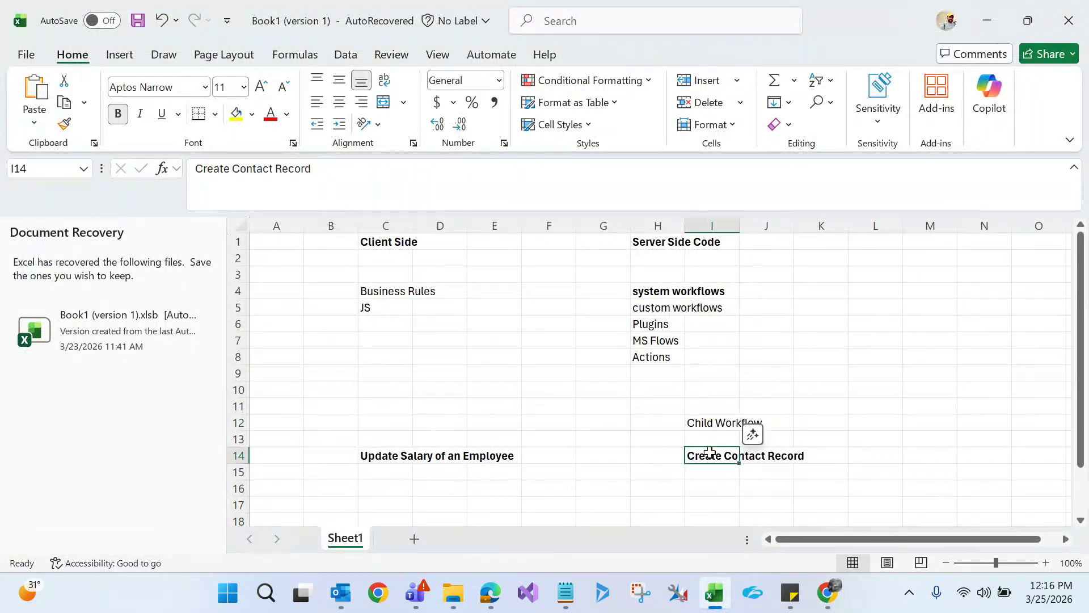
{"action": "left_click", "coordinate": [711, 420]}
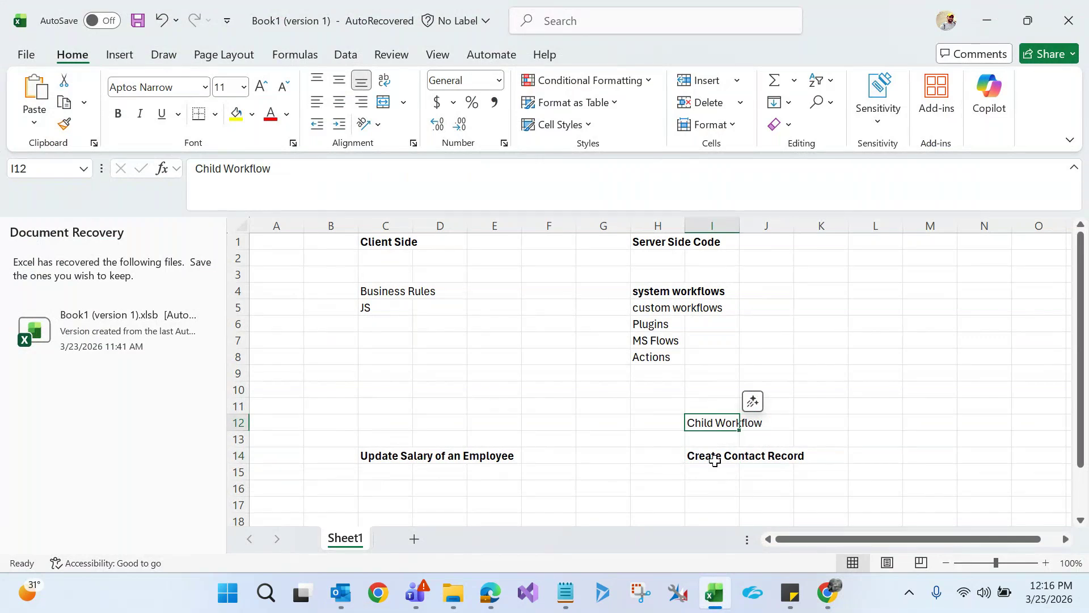
{"action": "key", "text": "alt+Tab"}
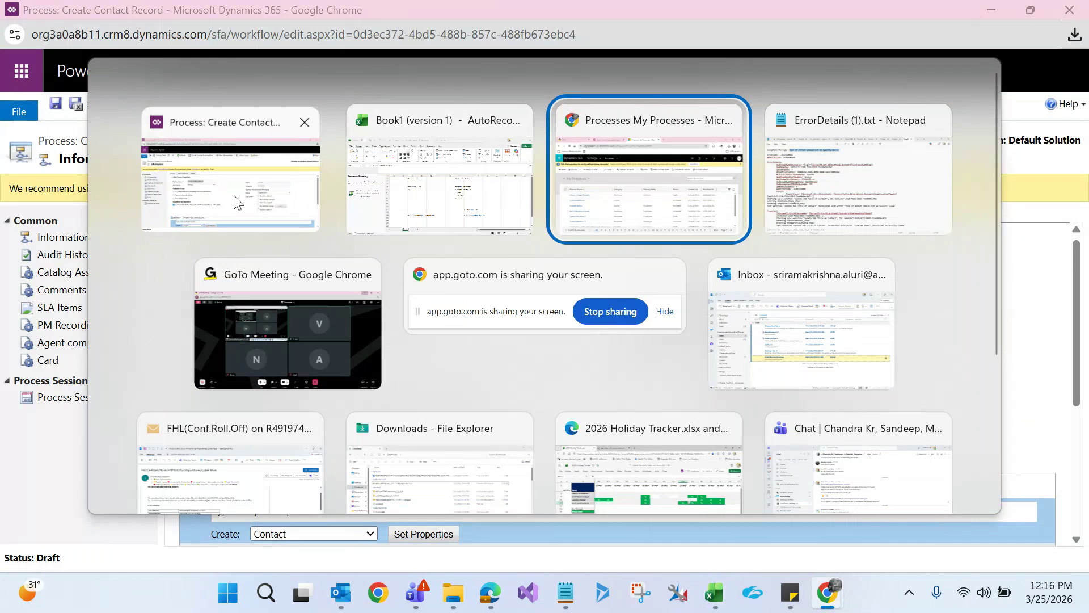
Enable 'As a child process' on the Create Contact Record workflow and save it
{"action": "left_click", "coordinate": [237, 201]}
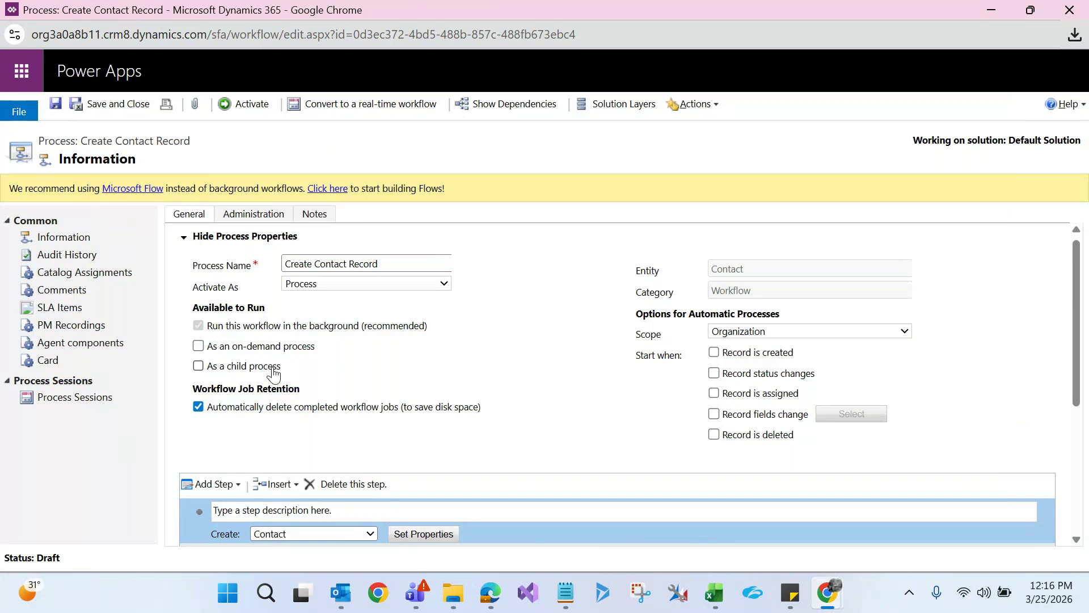
{"action": "left_click", "coordinate": [199, 367]}
{"action": "left_click", "coordinate": [52, 107]}
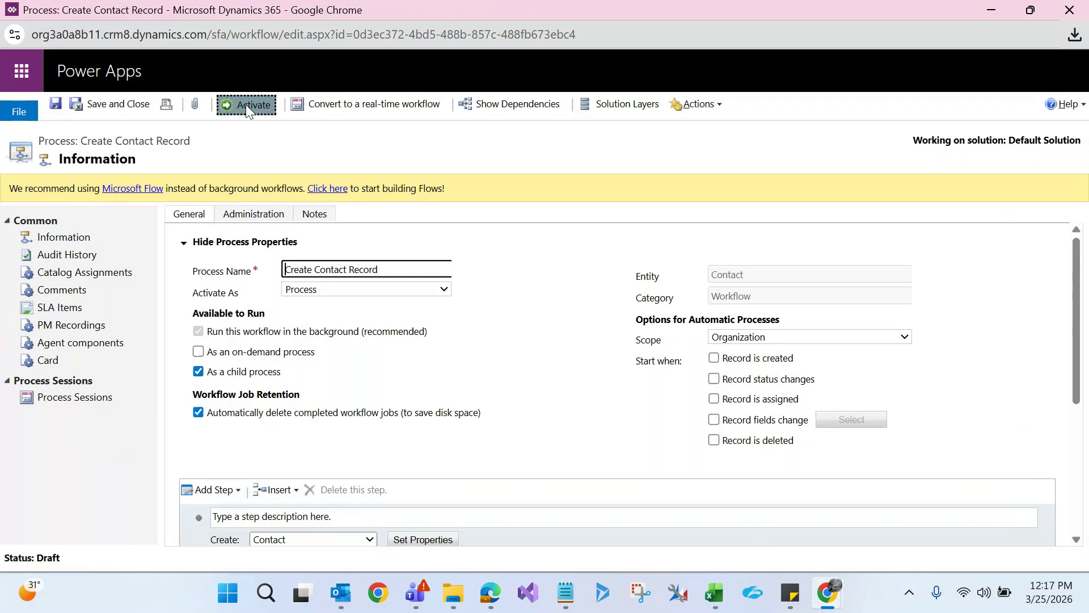
Activate the Create Contact Record workflow, close its window, and select C14 in Excel
{"action": "left_click", "coordinate": [246, 104]}
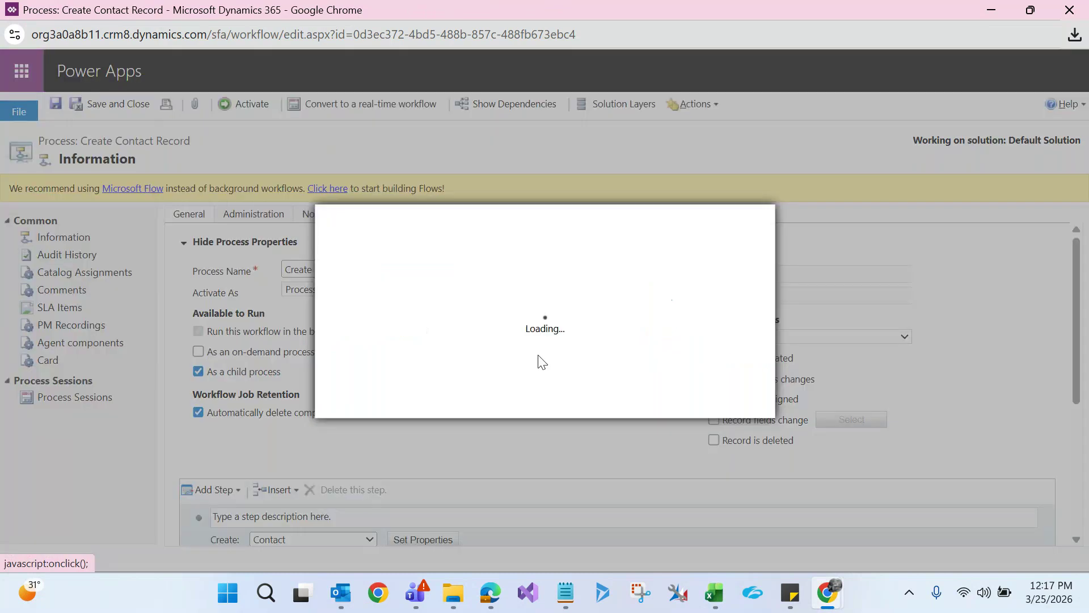
{"action": "left_click", "coordinate": [634, 403]}
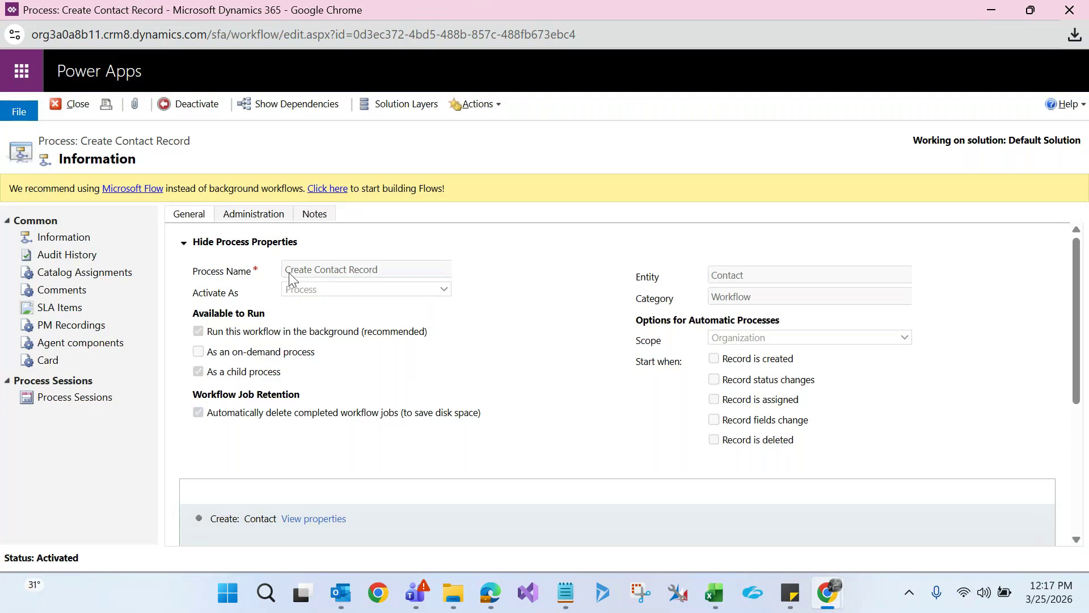
{"action": "left_click_drag", "start_coordinate": [286, 272], "coordinate": [386, 276]}
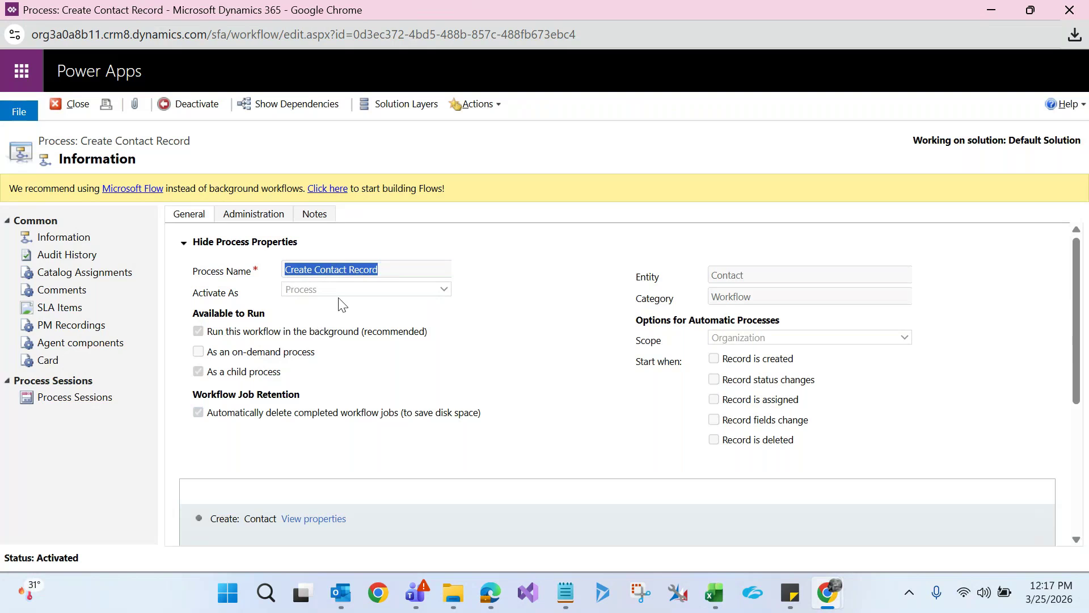
{"action": "left_click", "coordinate": [1069, 8]}
{"action": "left_click", "coordinate": [389, 455]}
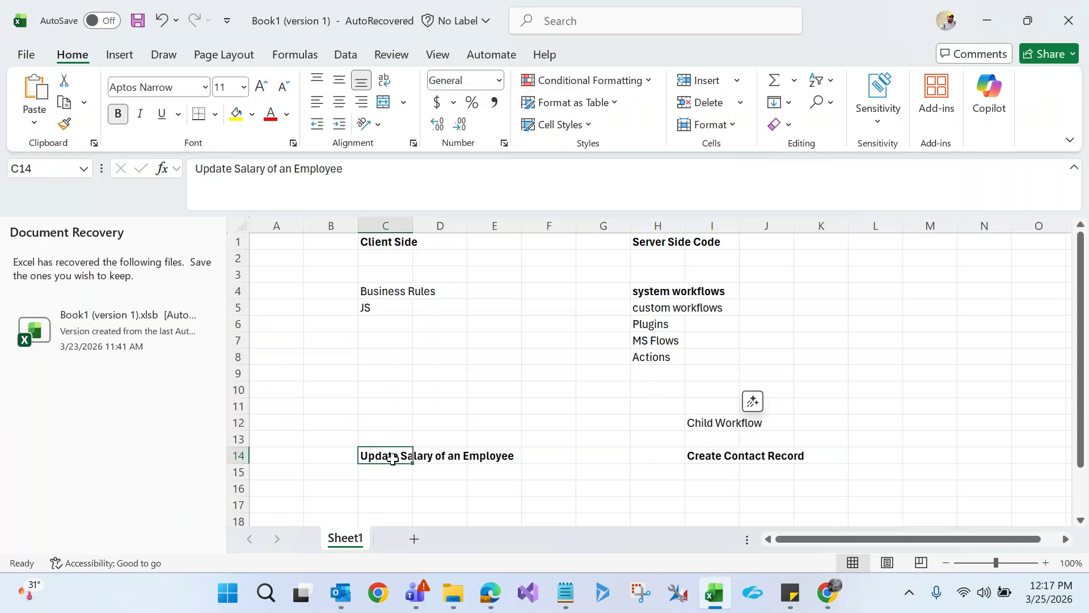
Minimize Excel and open Update Salary of an Employee from My Processes in a maximized window
{"action": "left_click", "coordinate": [1000, 7]}
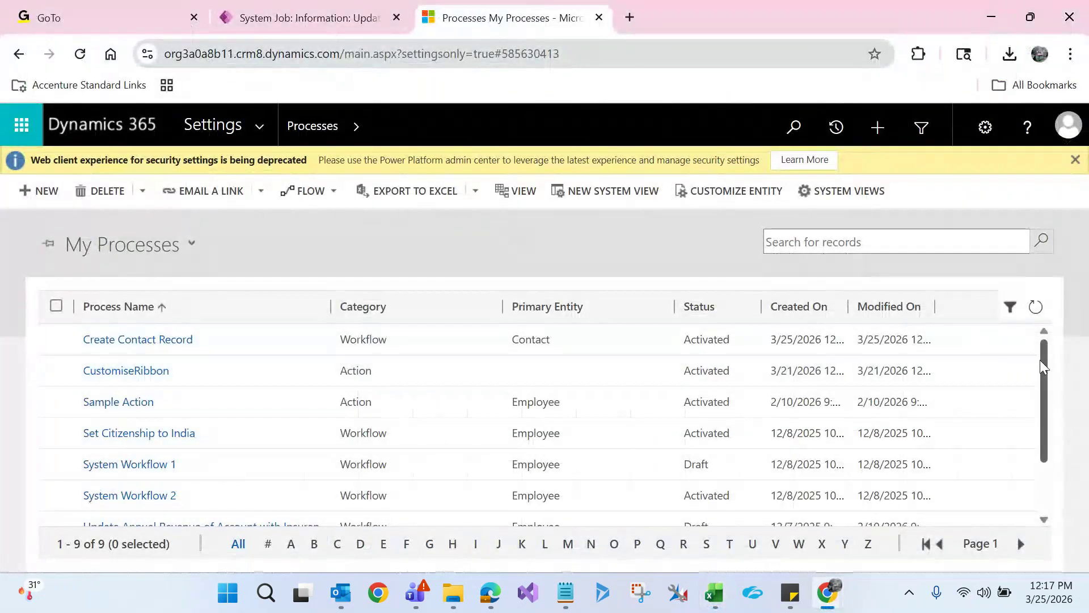
{"action": "left_click_drag", "start_coordinate": [1043, 360], "coordinate": [1069, 473]}
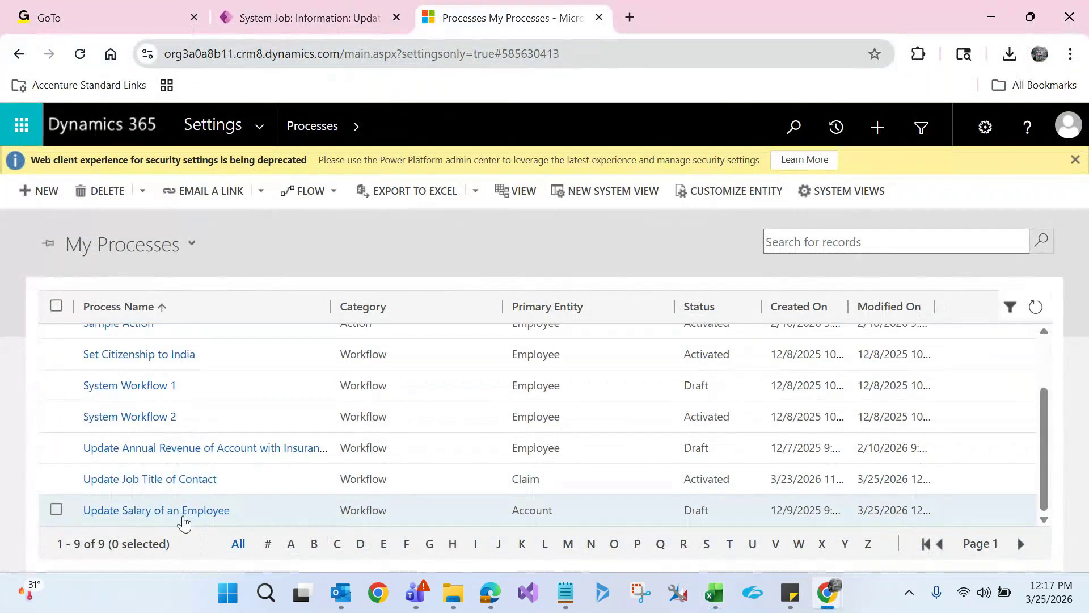
{"action": "left_click", "coordinate": [182, 514]}
{"action": "double_click", "coordinate": [441, 13]}
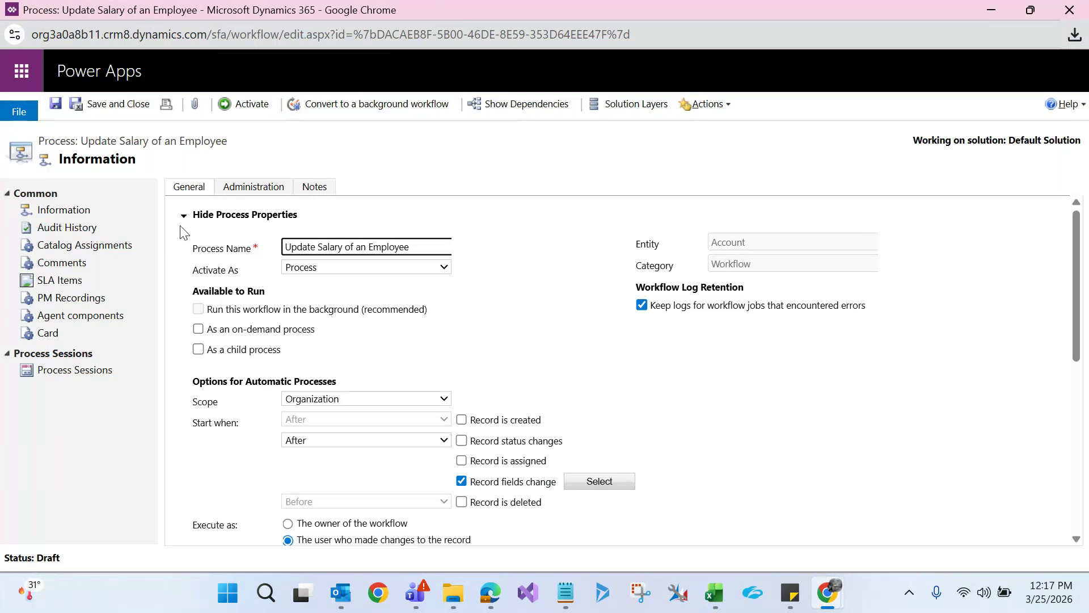
{"action": "left_click", "coordinate": [586, 494]}
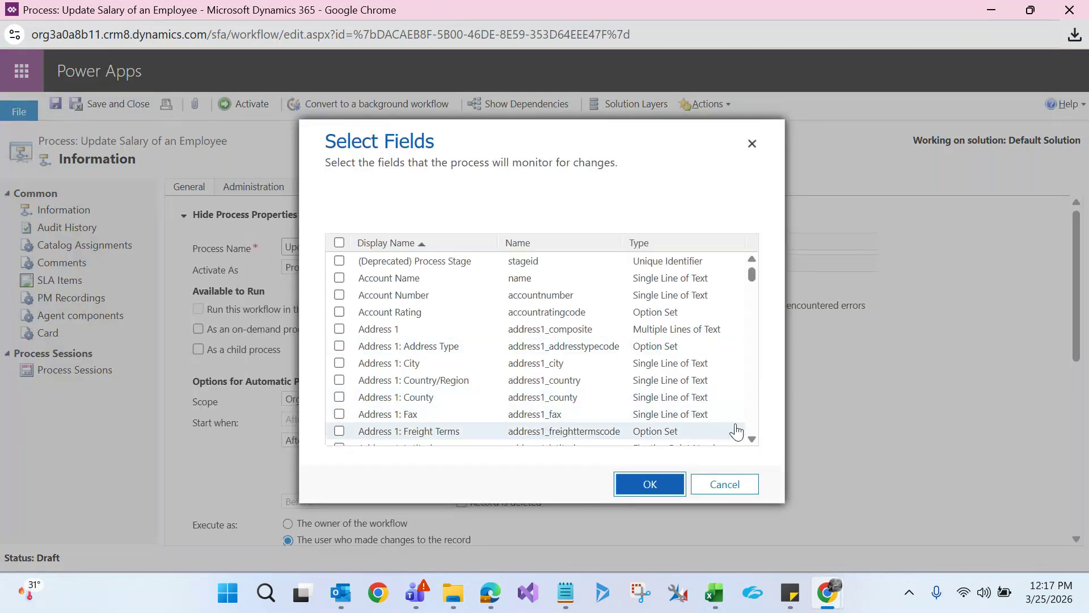
{"action": "scroll", "coordinate": [752, 440], "scroll_direction": "down", "scroll_amount": 4}
{"action": "scroll", "coordinate": [752, 439], "scroll_direction": "down", "scroll_amount": 10}
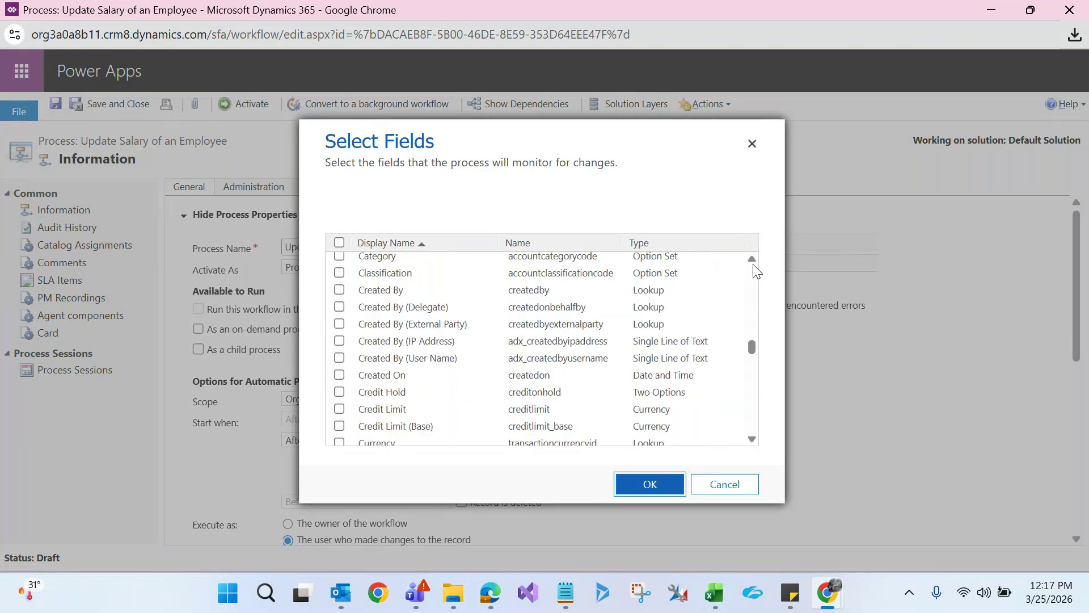
{"action": "scroll", "coordinate": [754, 263], "scroll_direction": "up", "scroll_amount": 3}
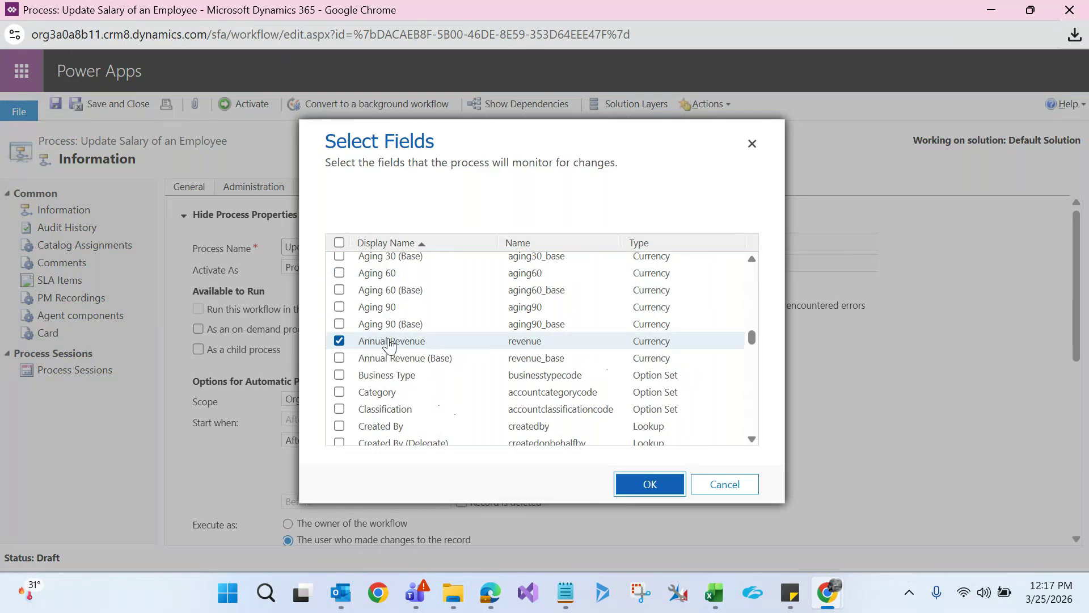
{"action": "left_click", "coordinate": [722, 487]}
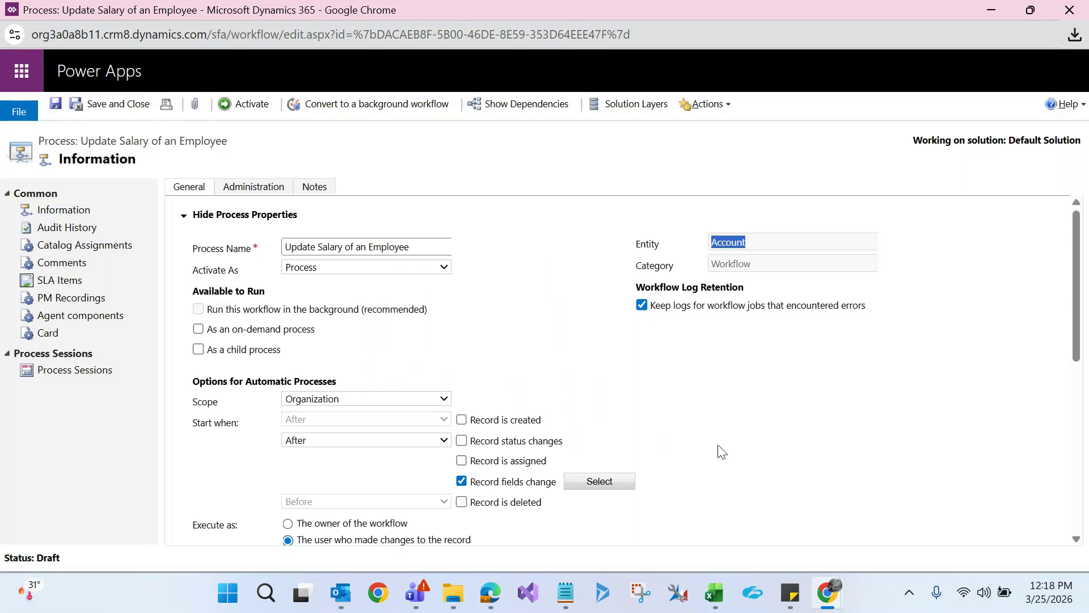
Delete the first step and the condition step, confirming each deletion
{"action": "left_click_drag", "start_coordinate": [1081, 263], "coordinate": [1071, 391]}
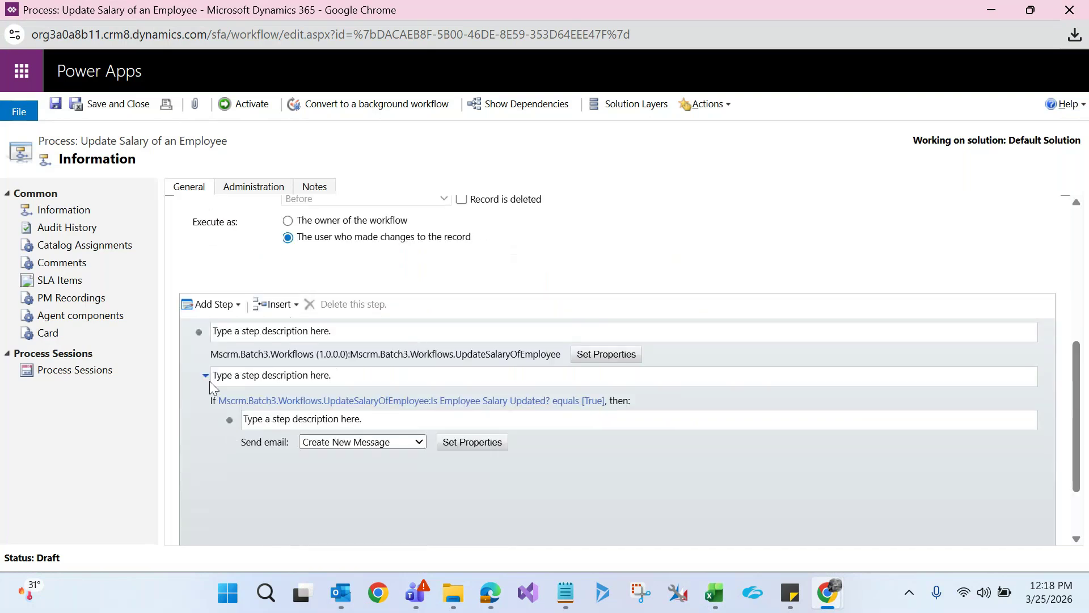
{"action": "left_click", "coordinate": [196, 344]}
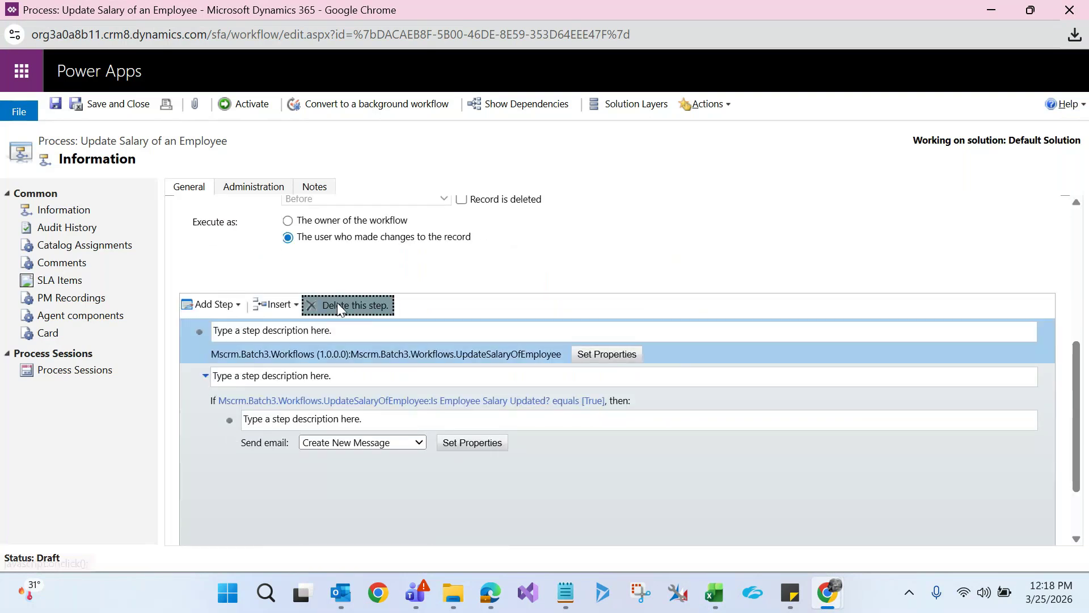
{"action": "left_click", "coordinate": [337, 304]}
{"action": "left_click", "coordinate": [624, 149]}
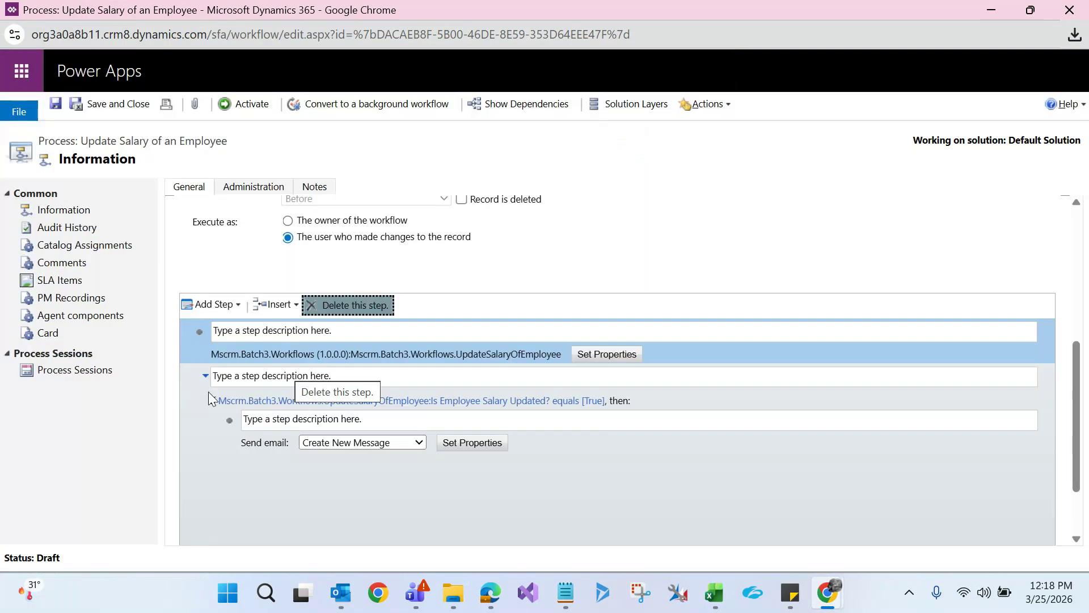
{"action": "left_click", "coordinate": [199, 344]}
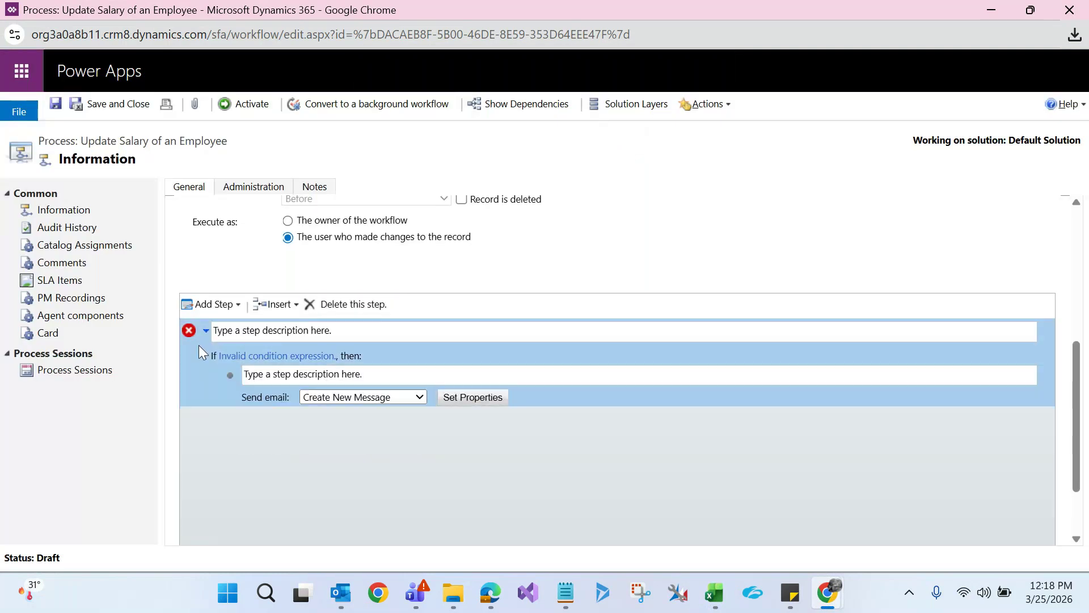
{"action": "left_click", "coordinate": [339, 306]}
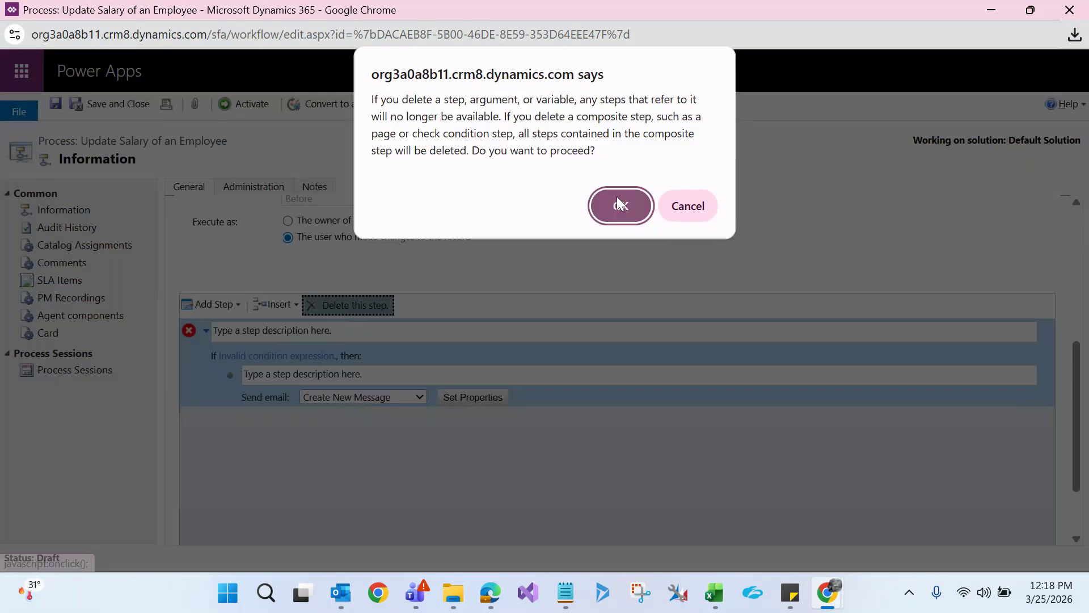
{"action": "left_click", "coordinate": [617, 197]}
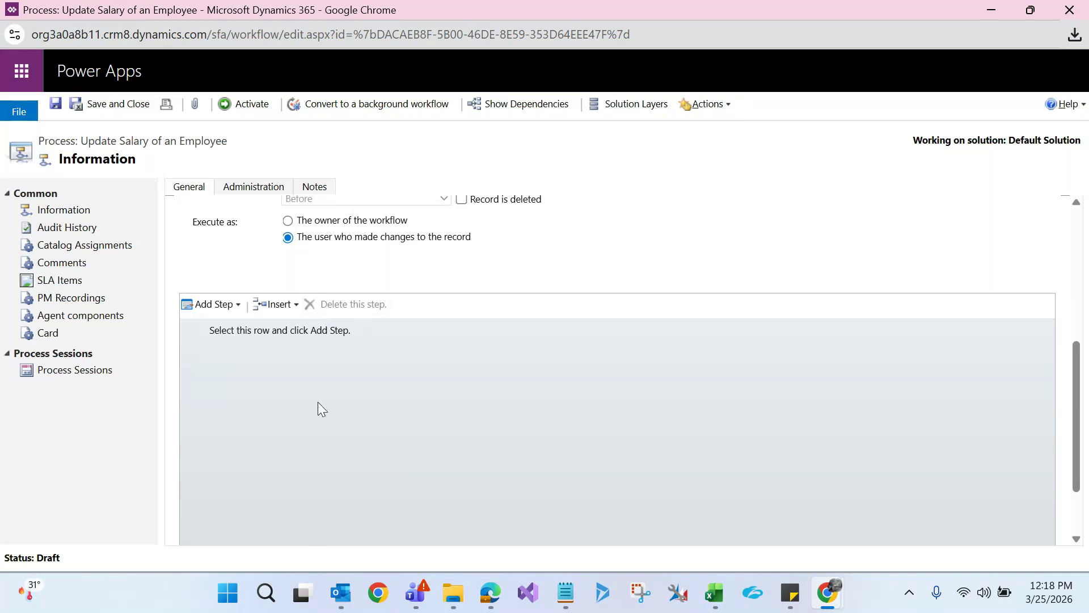
{"action": "left_click", "coordinate": [237, 309]}
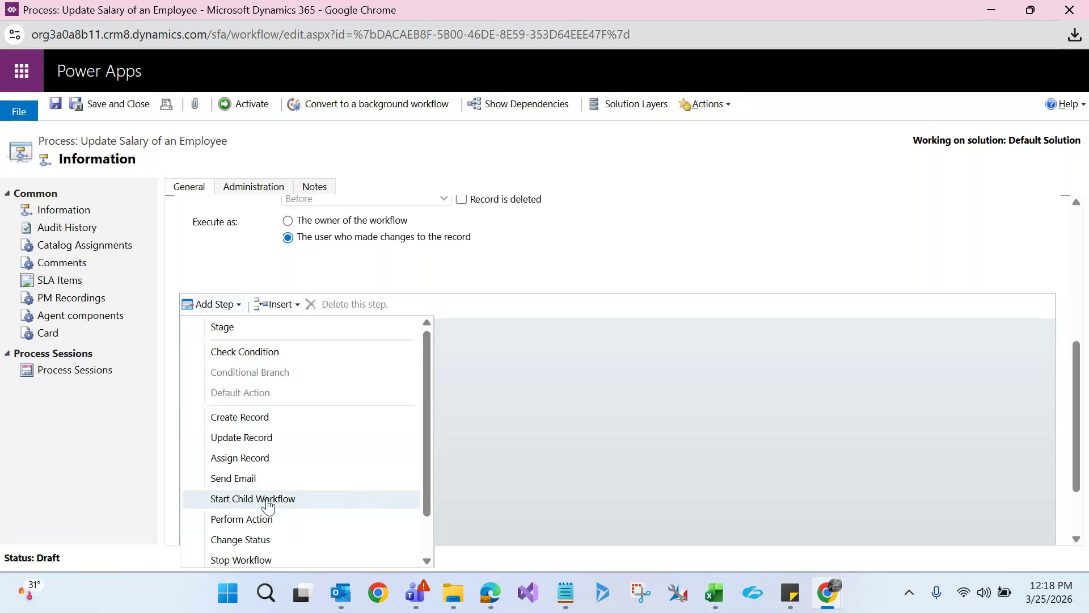
Add a Start Child Workflow step running Create Contact Record on Primary Contact
{"action": "left_click", "coordinate": [268, 501]}
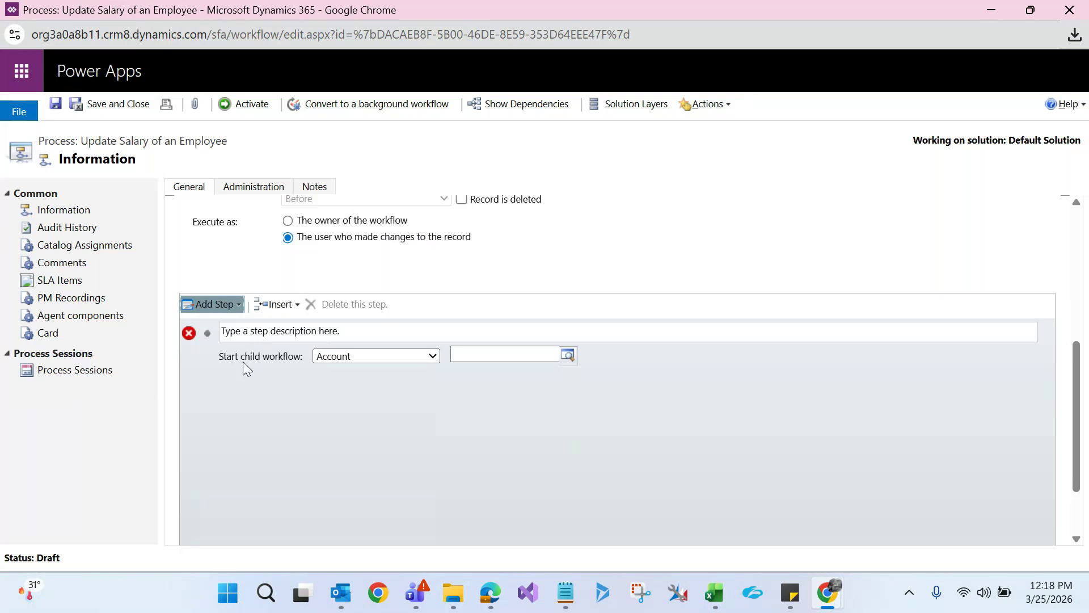
{"action": "left_click", "coordinate": [400, 357]}
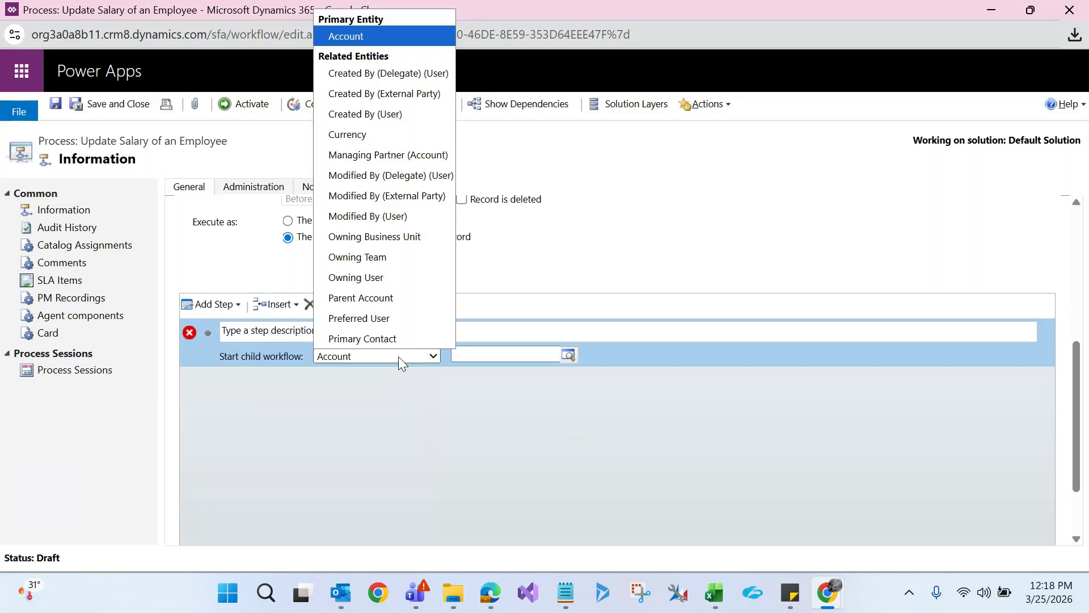
{"action": "key", "text": "Down"}
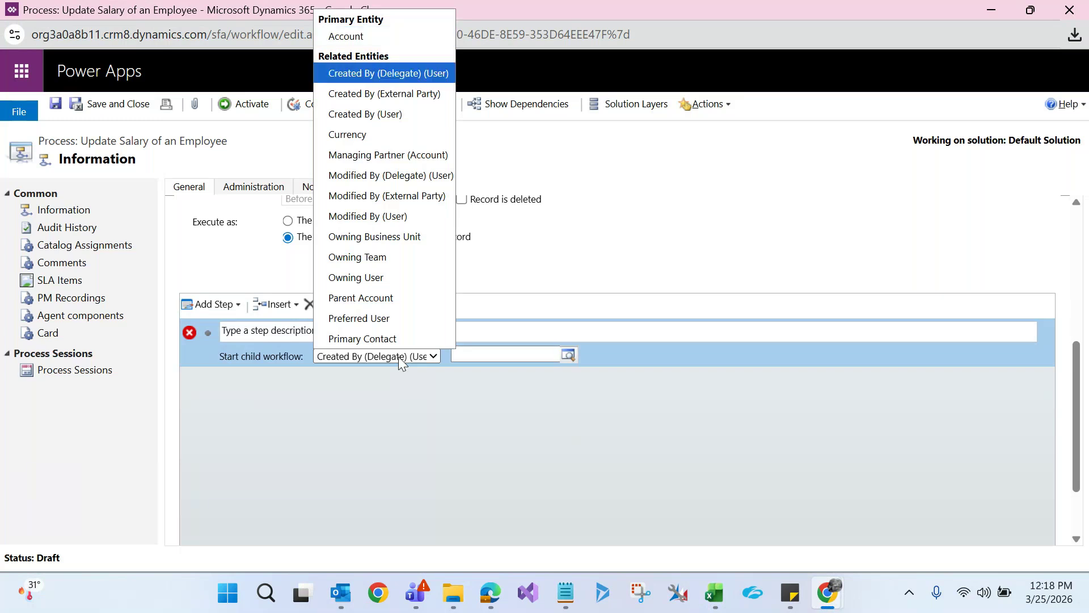
{"action": "key", "text": "Down"}
{"action": "key", "text": "Down"}
{"action": "key", "text": "Down"}
{"action": "key", "text": "Down"}
{"action": "key", "text": "Down"}
{"action": "key", "text": "Down"}
{"action": "key", "text": "Down"}
{"action": "key", "text": "Down"}
{"action": "key", "text": "Down"}
{"action": "key", "text": "Down"}
{"action": "key", "text": "Down"}
{"action": "key", "text": "Down"}
{"action": "key", "text": "Down"}
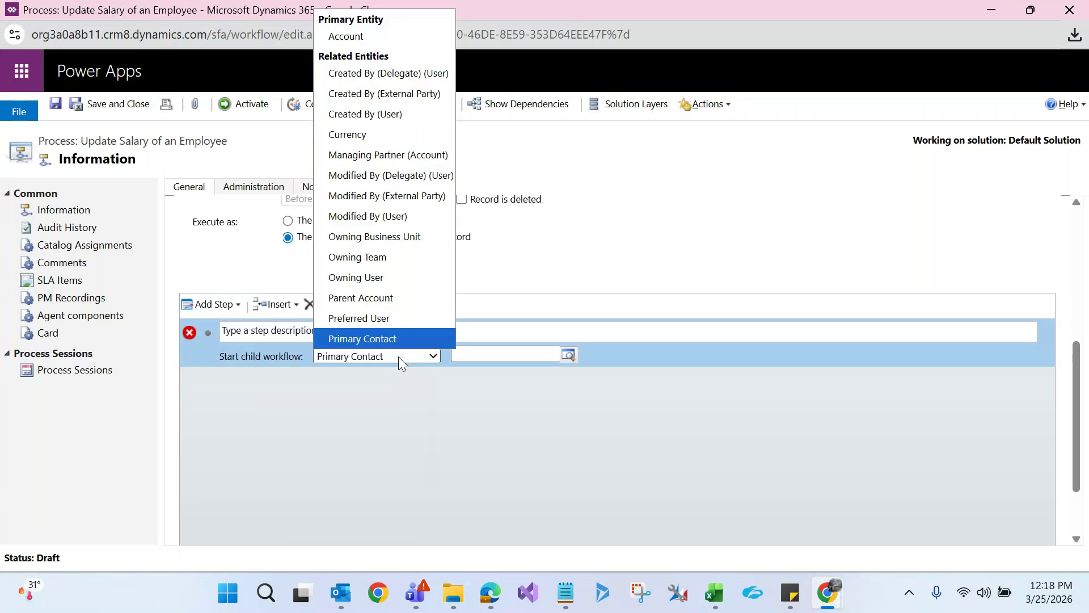
{"action": "key", "text": "Return"}
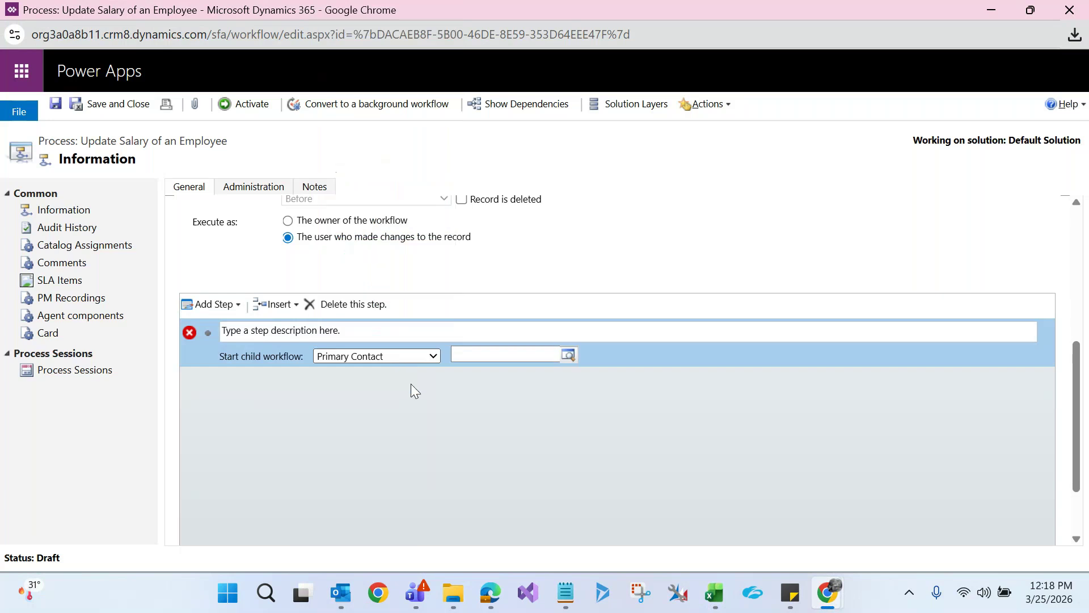
{"action": "left_click", "coordinate": [570, 354]}
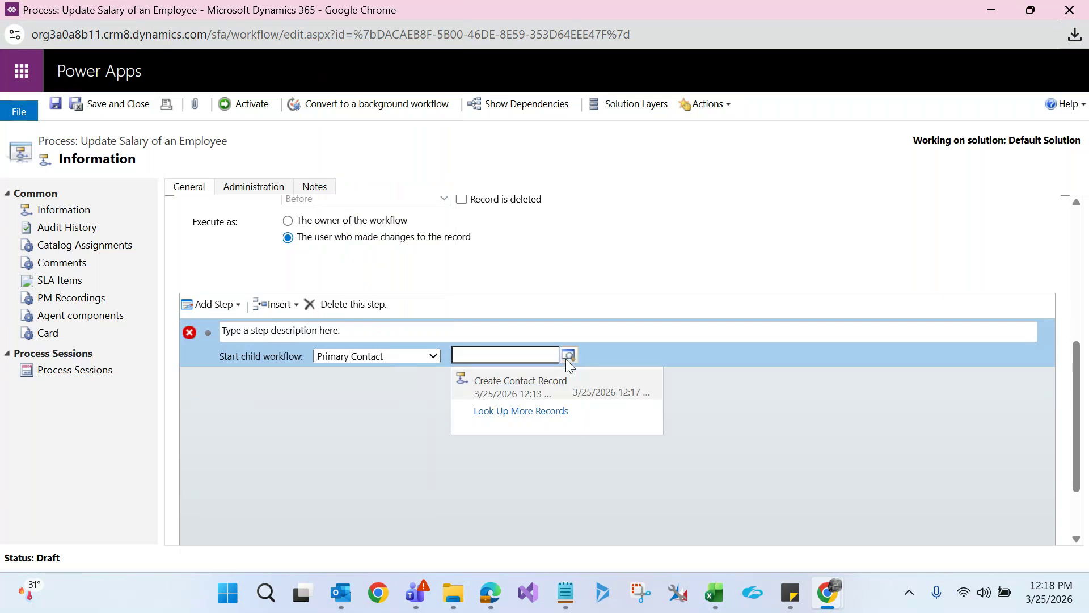
{"action": "left_click", "coordinate": [290, 506]}
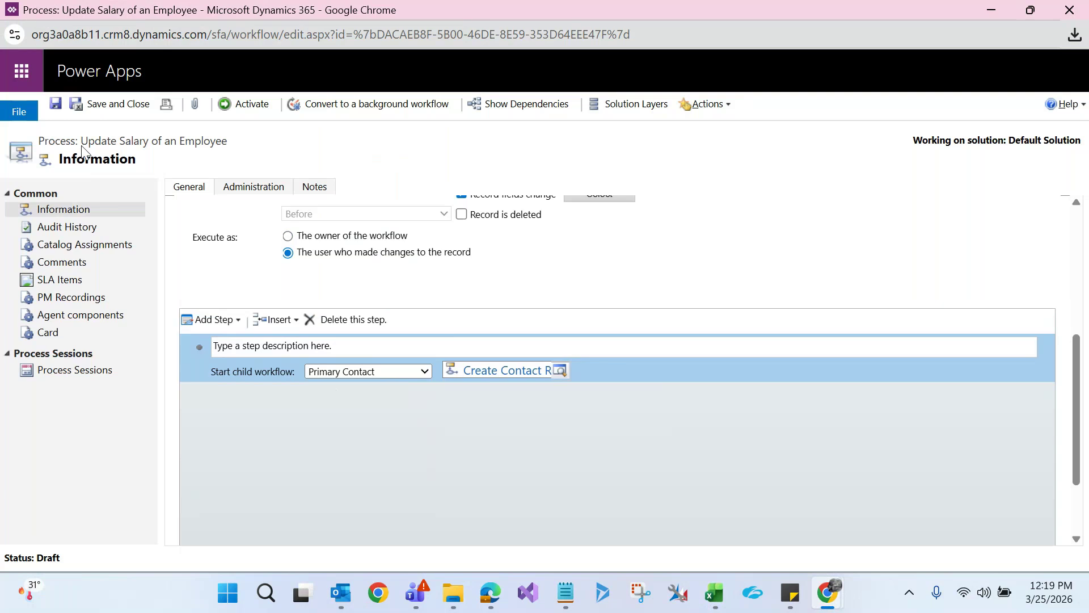
Highlight the Update Salary of an Employee title and the step types, then return to Excel
{"action": "left_click_drag", "start_coordinate": [83, 143], "coordinate": [241, 152]}
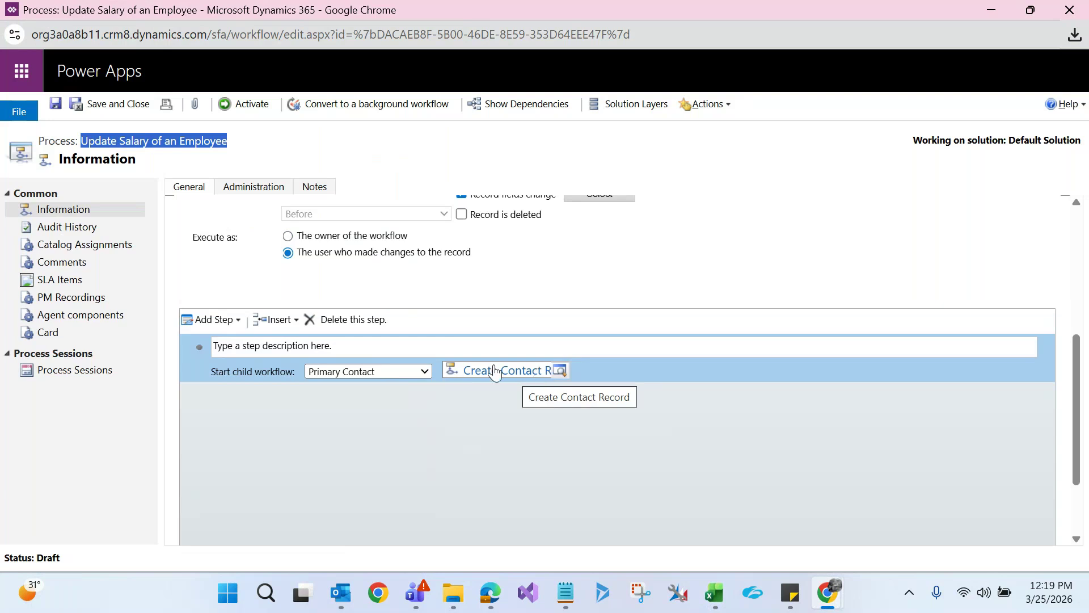
{"action": "left_click", "coordinate": [225, 321]}
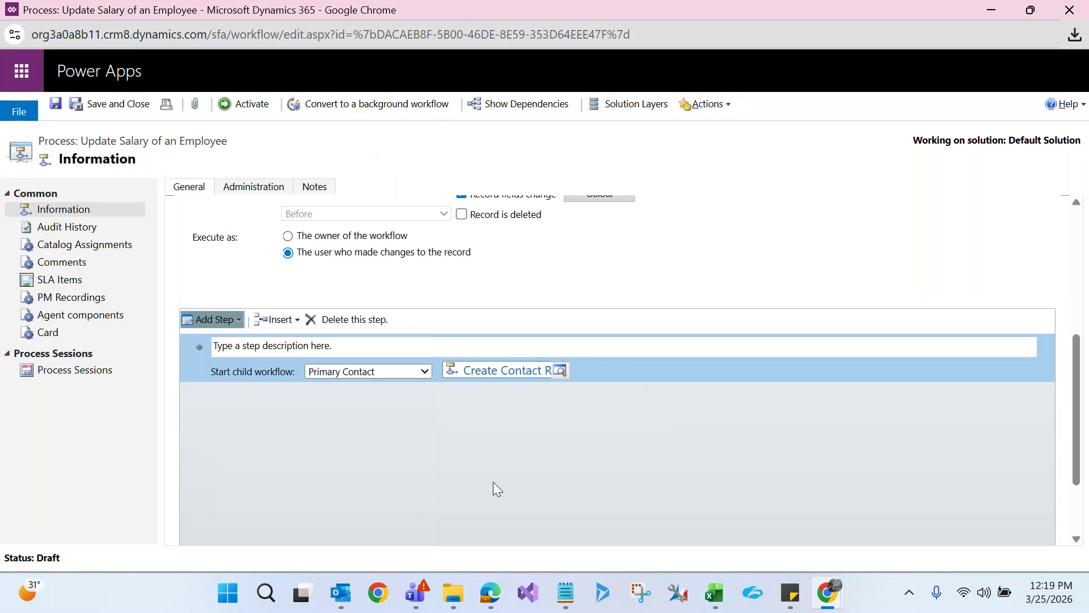
{"action": "left_click", "coordinate": [721, 587]}
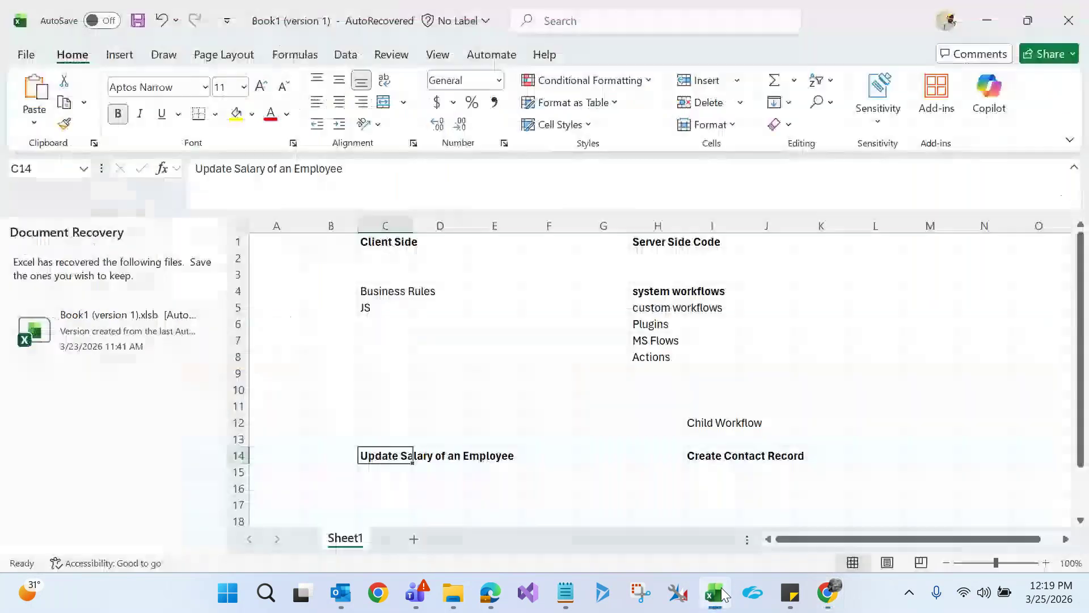
Check the Create Contact Record and Child Workflow notes, then return to the salary workflow in Dynamics 365
{"action": "left_click", "coordinate": [712, 455]}
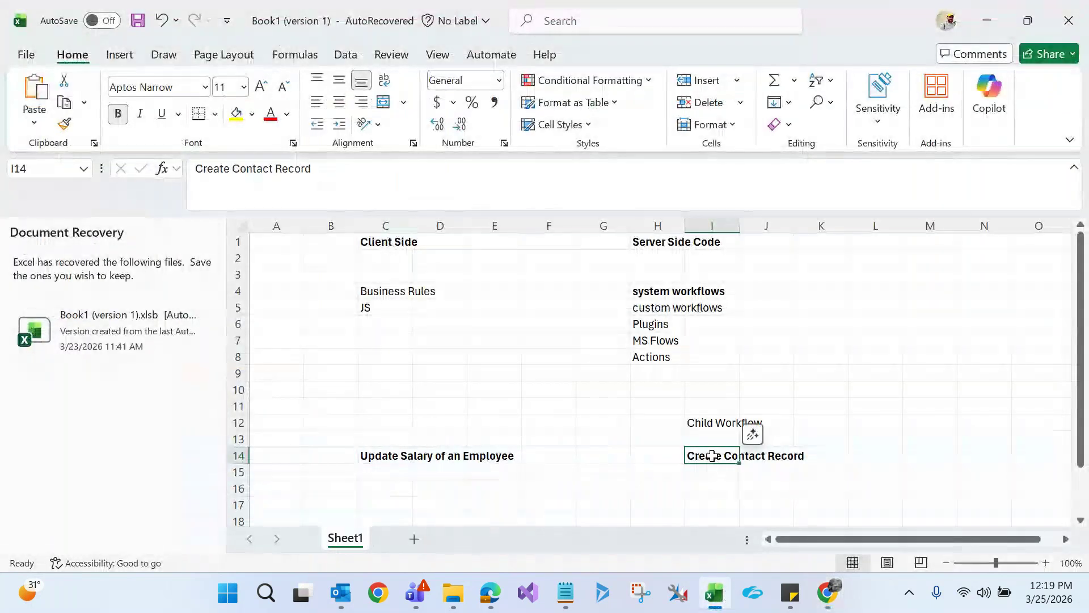
{"action": "left_click", "coordinate": [712, 422]}
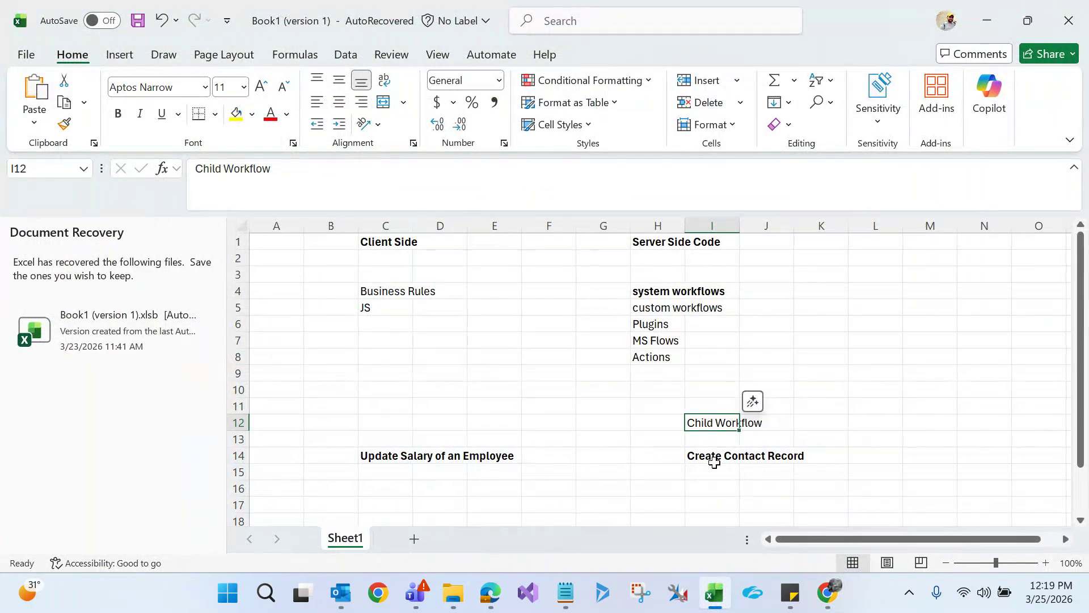
{"action": "key", "text": "alt+Tab"}
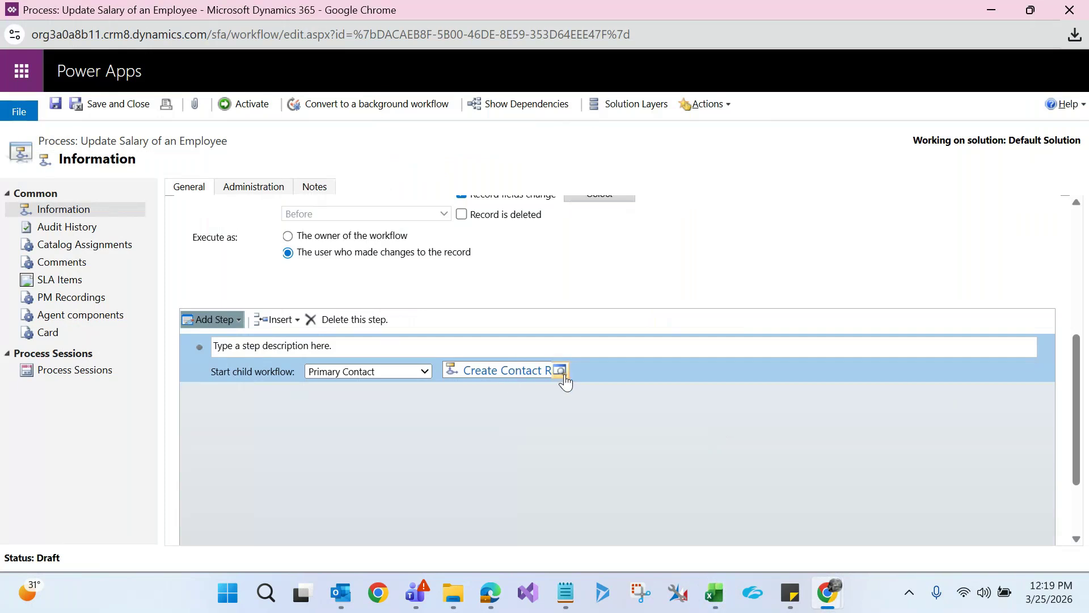
{"action": "left_click", "coordinate": [561, 372]}
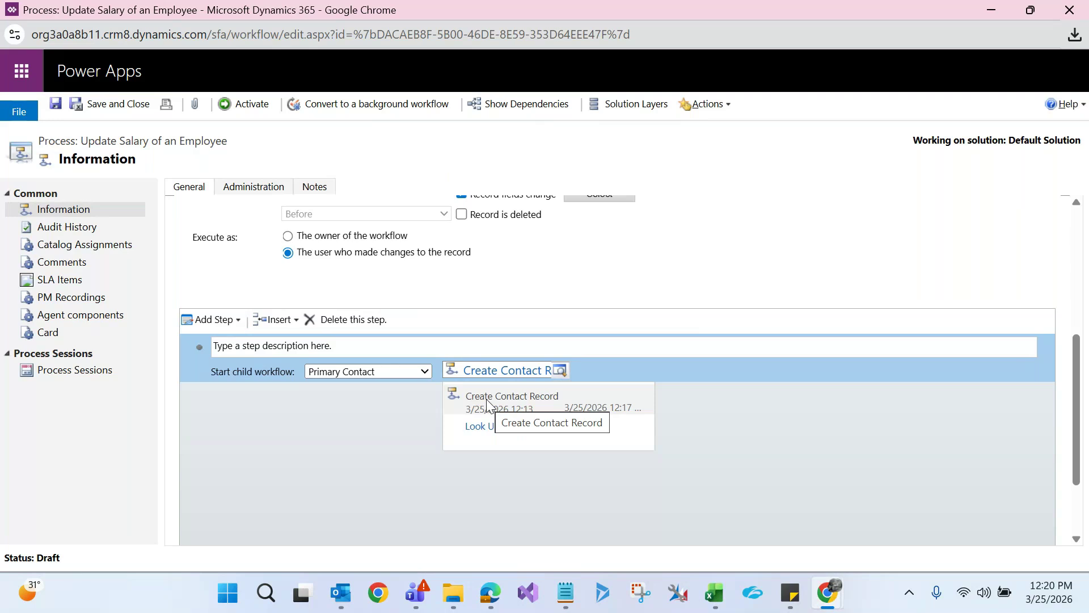
{"action": "left_click", "coordinate": [226, 317]}
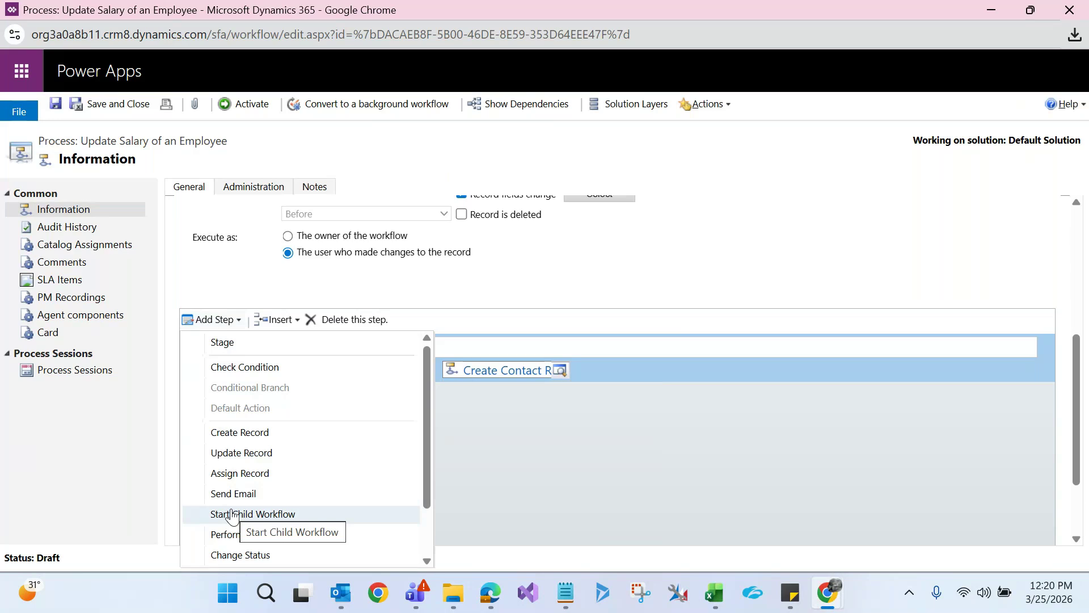
{"action": "left_click", "coordinate": [411, 512]}
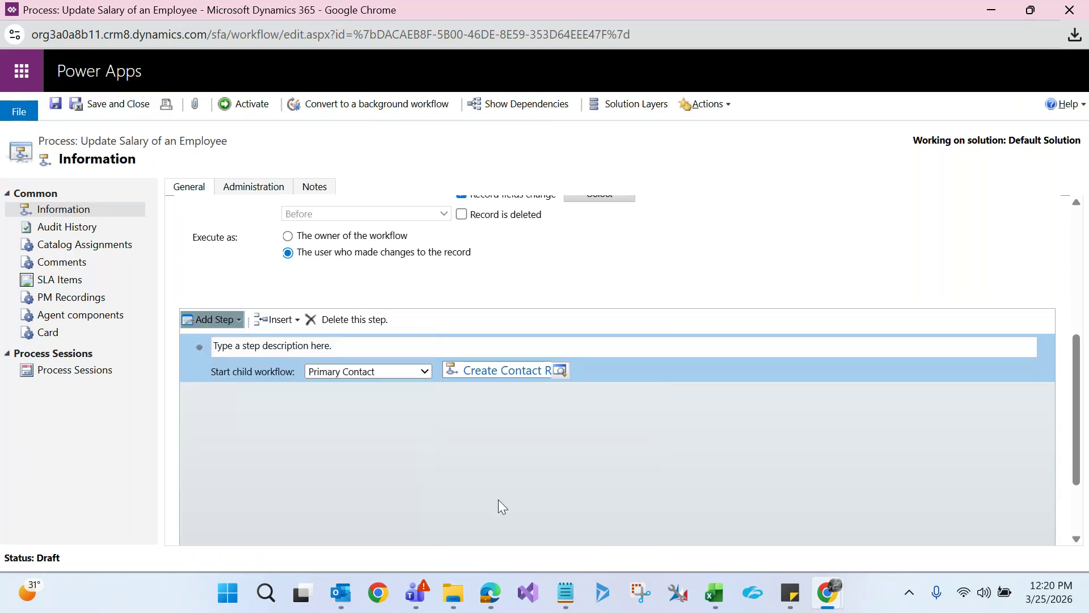
{"action": "left_click", "coordinate": [237, 321]}
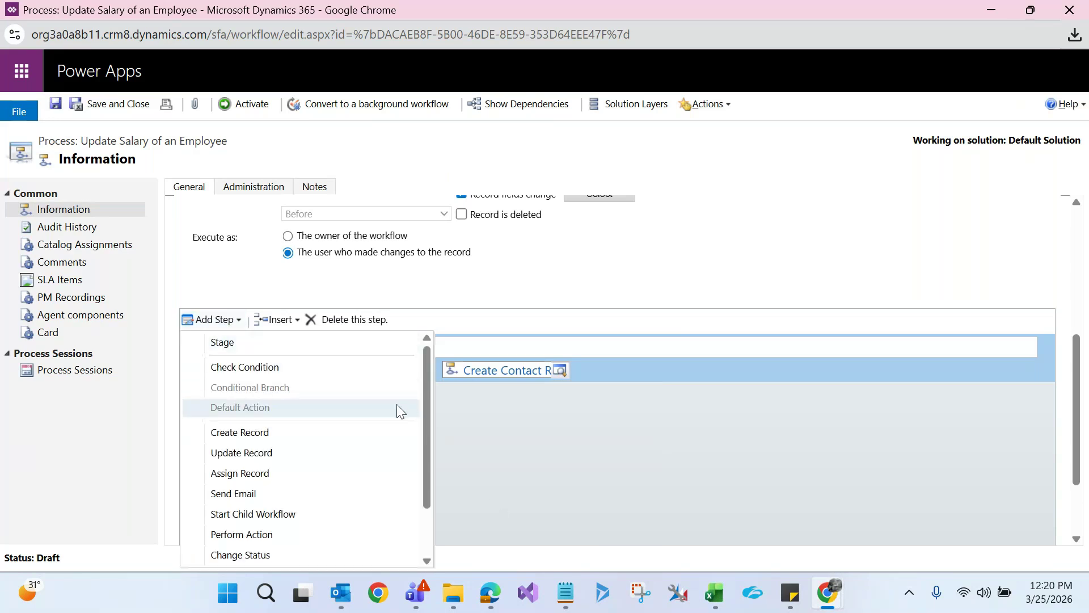
{"action": "scroll", "coordinate": [425, 399], "scroll_direction": "down", "scroll_amount": 3}
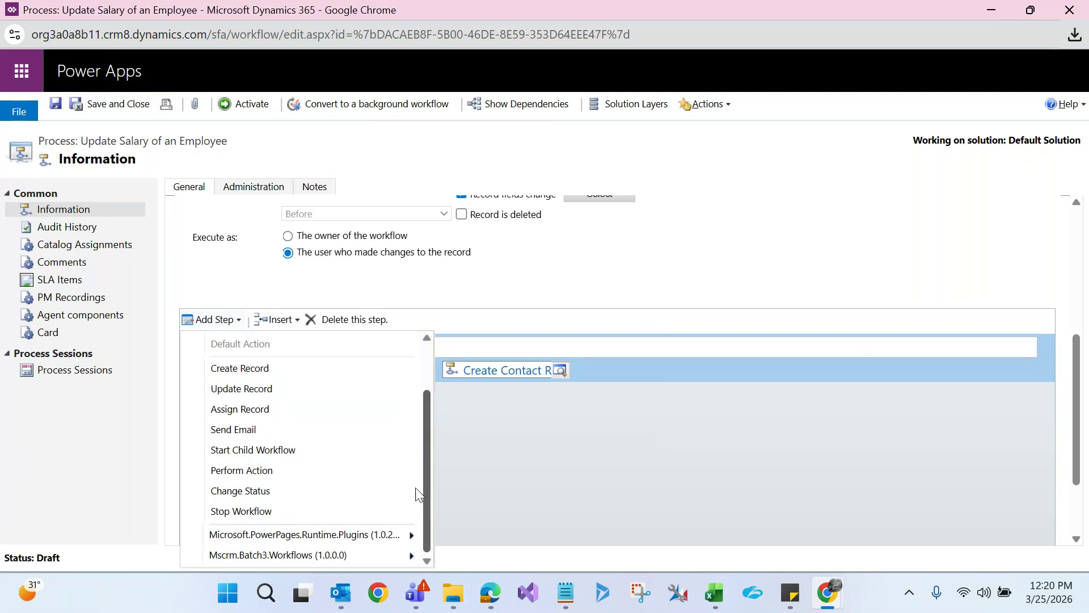
{"action": "scroll", "coordinate": [426, 408], "scroll_direction": "up", "scroll_amount": 3}
{"action": "scroll", "coordinate": [424, 398], "scroll_direction": "down", "scroll_amount": 2}
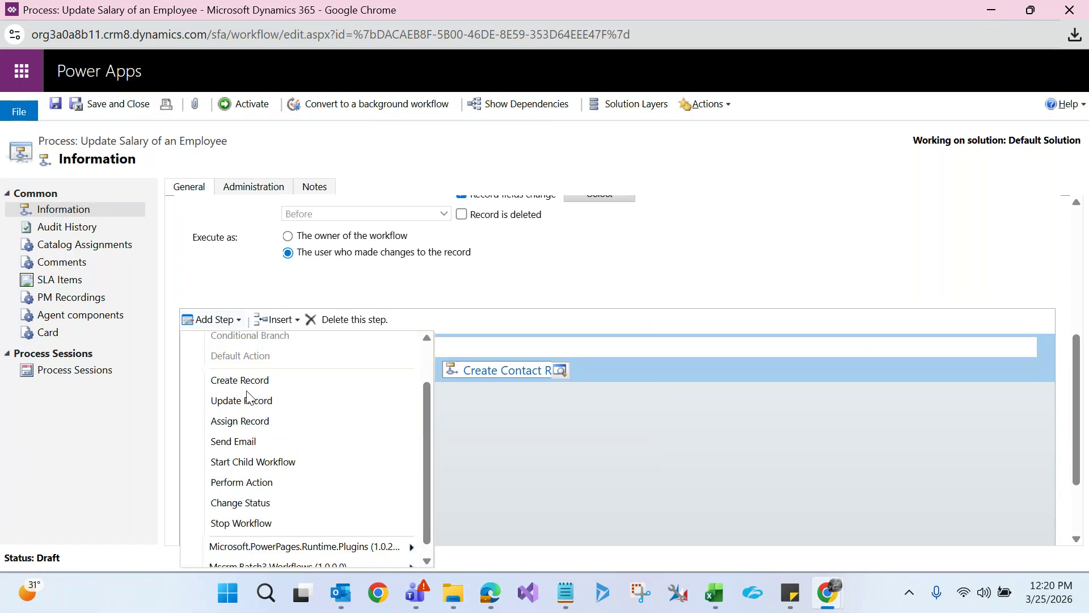
{"action": "left_click", "coordinate": [476, 471]}
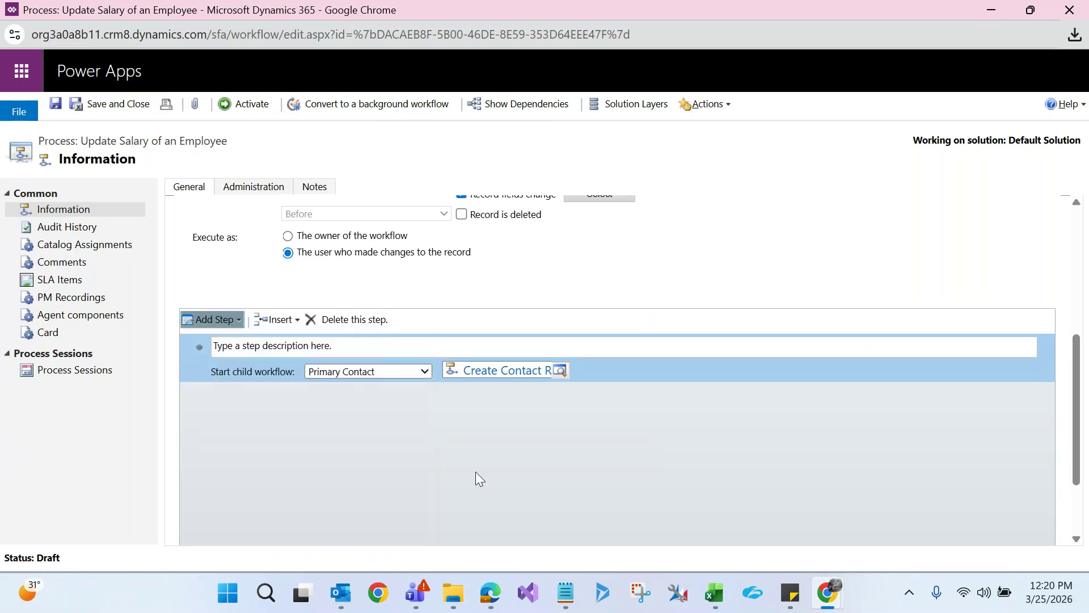
{"action": "left_click", "coordinate": [720, 601]}
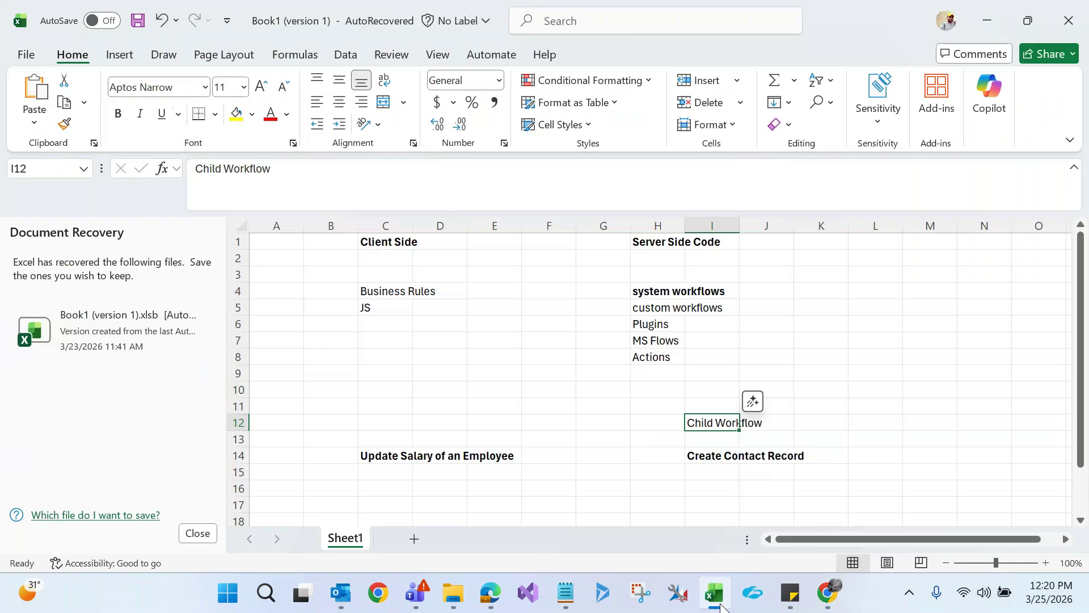
Clear the old workflow notes from the B12:K15 block
{"action": "left_click_drag", "start_coordinate": [1070, 284], "coordinate": [1075, 352]}
{"action": "left_click", "coordinate": [335, 371]}
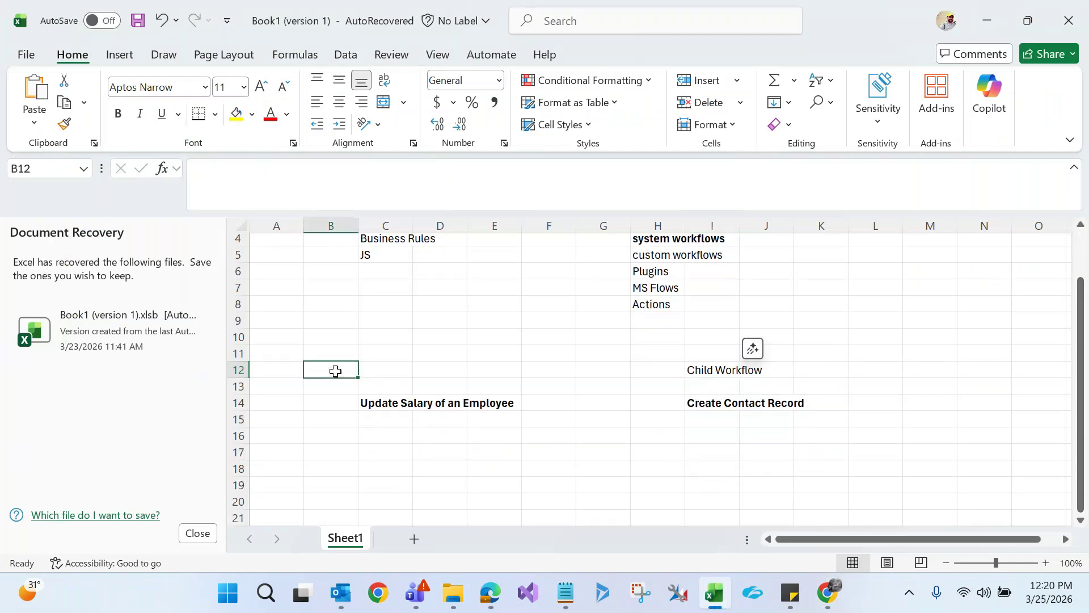
{"action": "key", "text": "shift+Right"}
{"action": "key", "text": "shift+Right"}
{"action": "key", "text": "shift+Right"}
{"action": "key", "text": "shift+Right"}
{"action": "key", "text": "shift+Right"}
{"action": "key", "text": "shift+Right"}
{"action": "key", "text": "shift+Right"}
{"action": "key", "text": "shift+Right"}
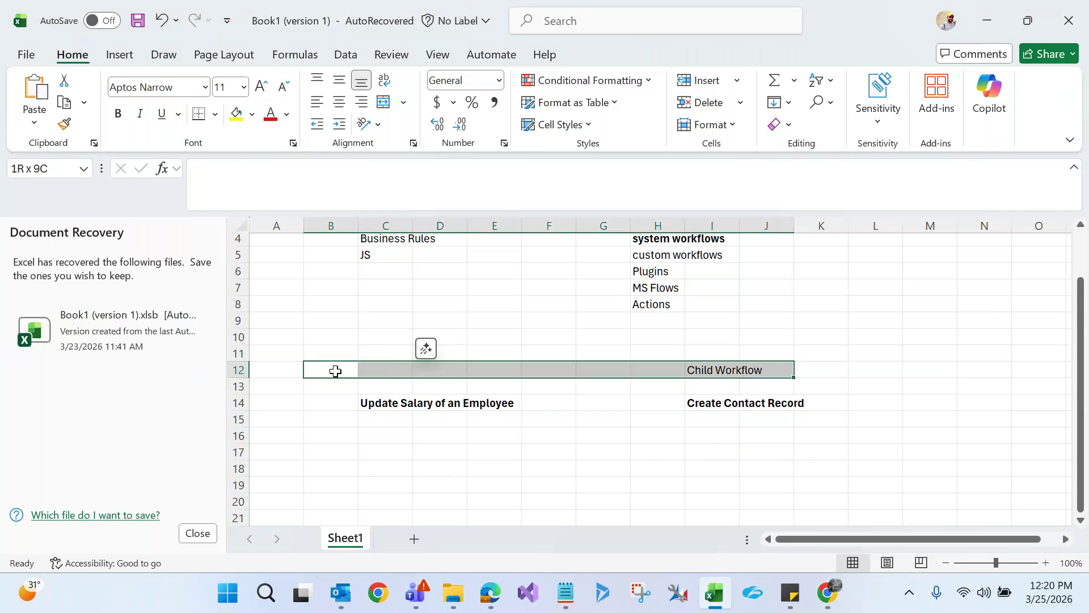
{"action": "key", "text": "shift+Right"}
{"action": "key", "text": "shift+Down"}
{"action": "key", "text": "shift+Down"}
{"action": "key", "text": "shift+Down"}
{"action": "key", "text": "Delete"}
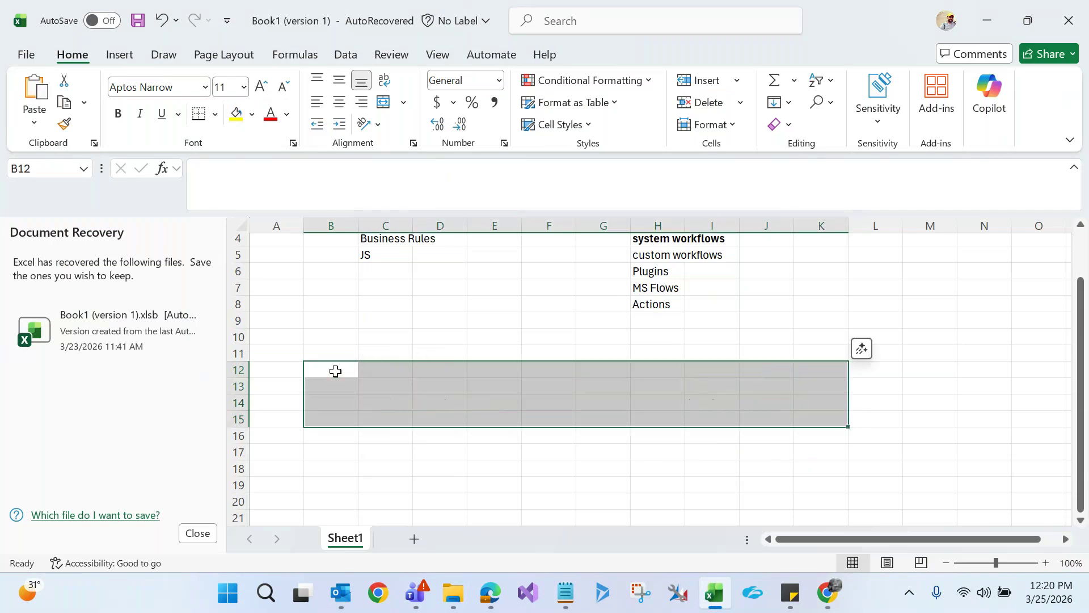
{"action": "left_click", "coordinate": [420, 415]}
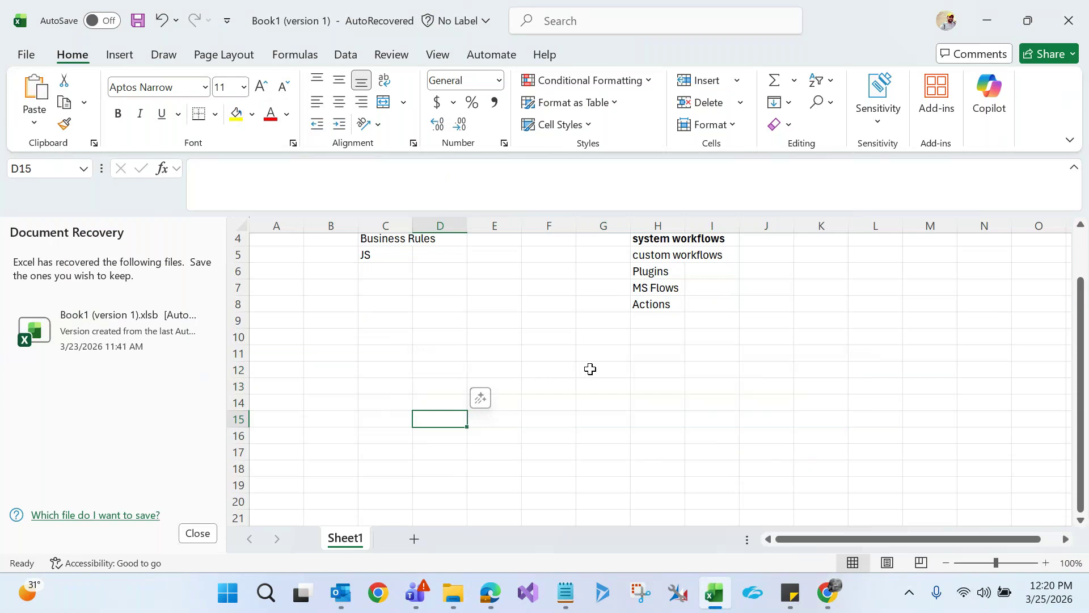
Enter the heading '2 Types of System Workflows' in F12
{"action": "left_click", "coordinate": [551, 366]}
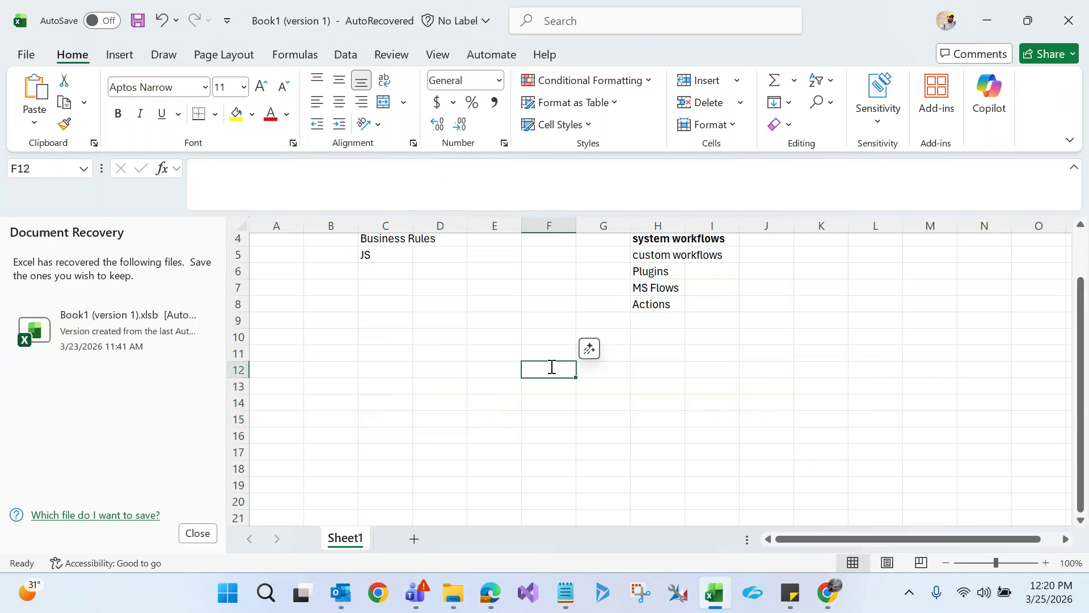
{"action": "type", "text": "2 Types o"}
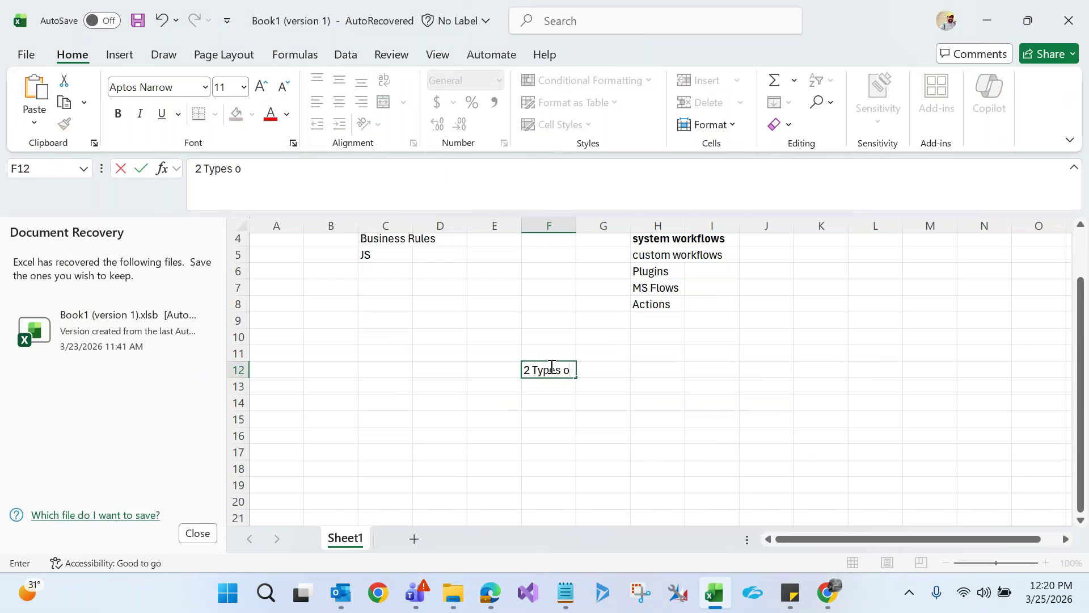
{"action": "type", "text": "f System Workflows"}
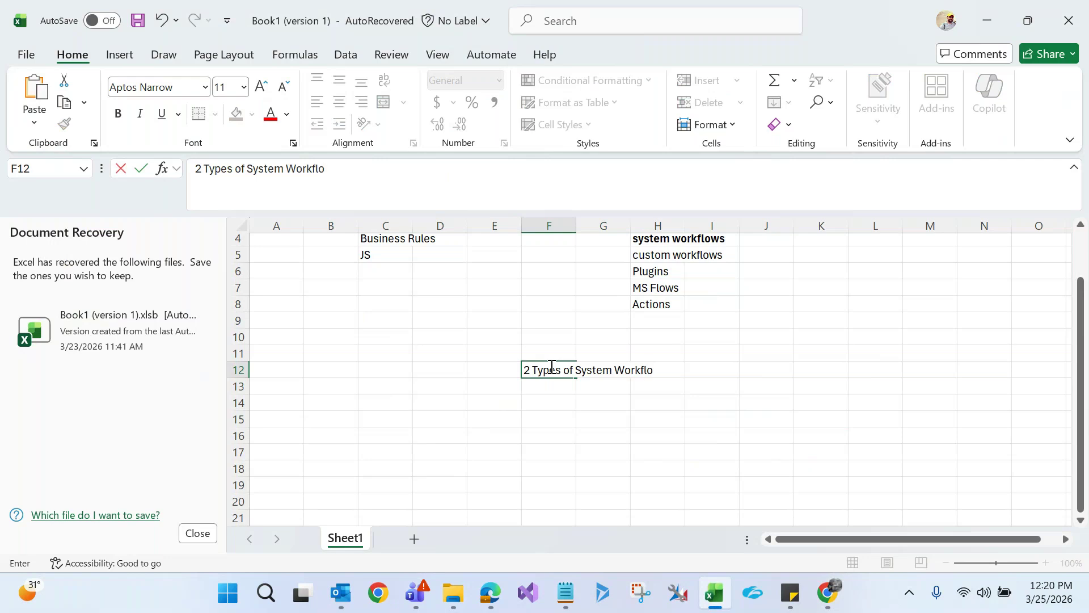
{"action": "left_click", "coordinate": [532, 486]}
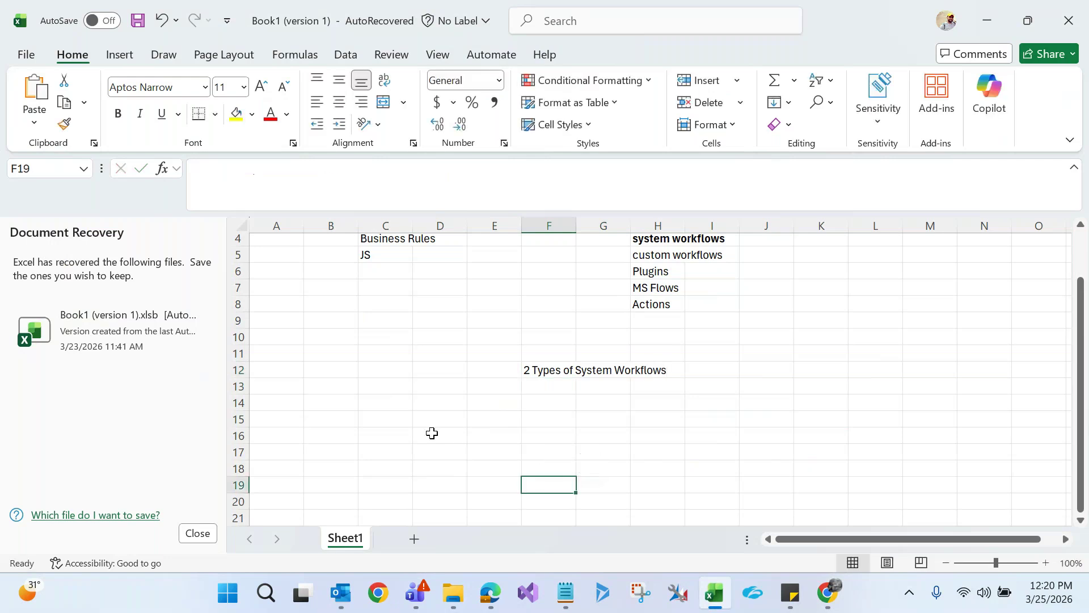
Enter '1. Synchronous/Real Time Workflow' in C16 and '2. Back Ground/ Asynchronous Workflow' in J16
{"action": "left_click", "coordinate": [394, 432]}
{"action": "type", "text": "1."}
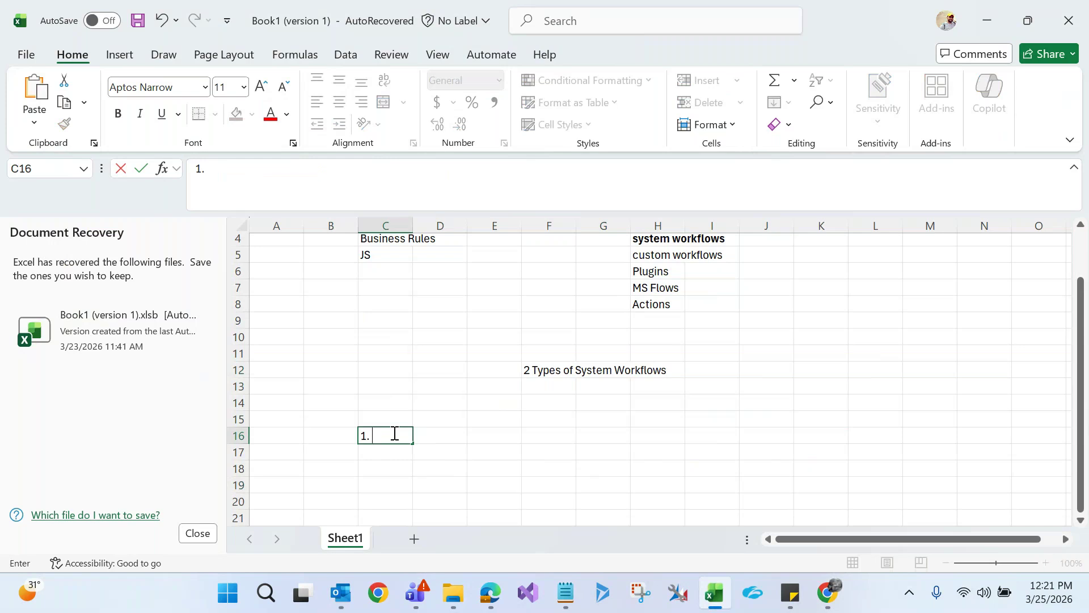
{"action": "type", "text": " Synchronous"}
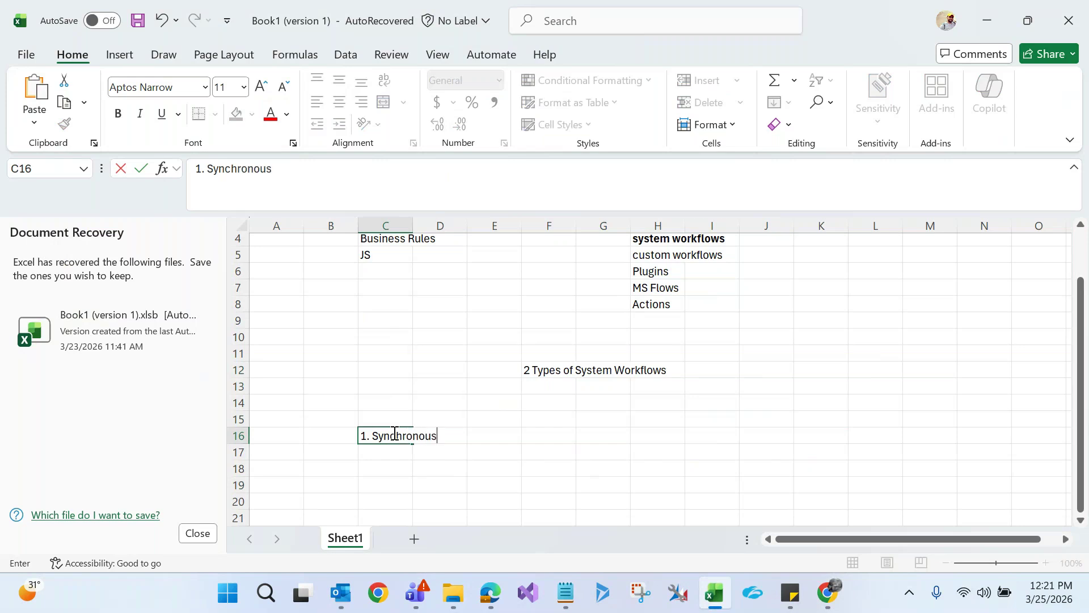
{"action": "type", "text": "/Real Time"}
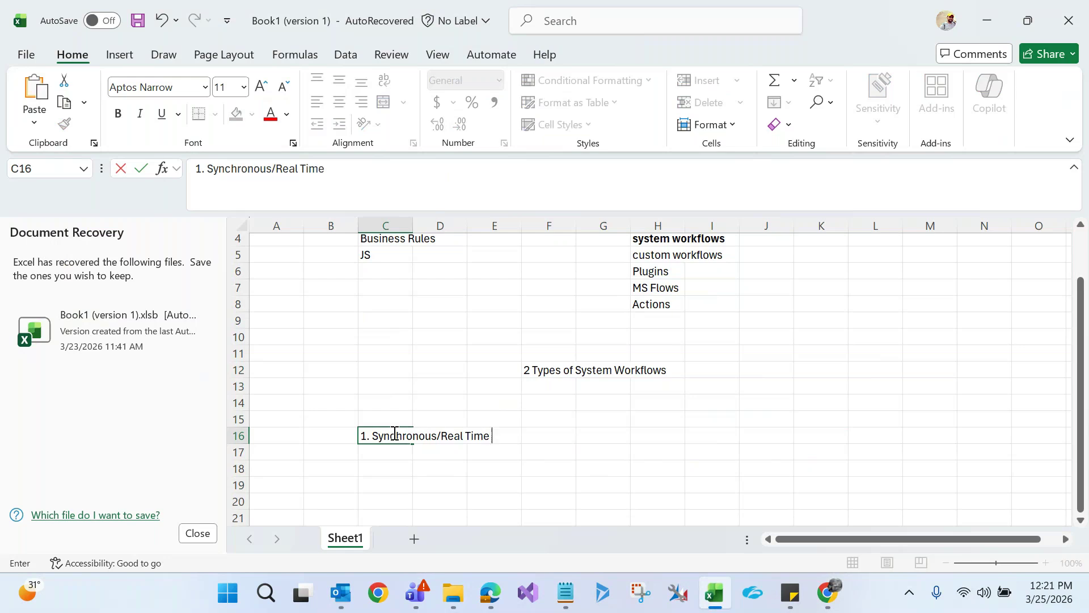
{"action": "type", "text": " Workflow"}
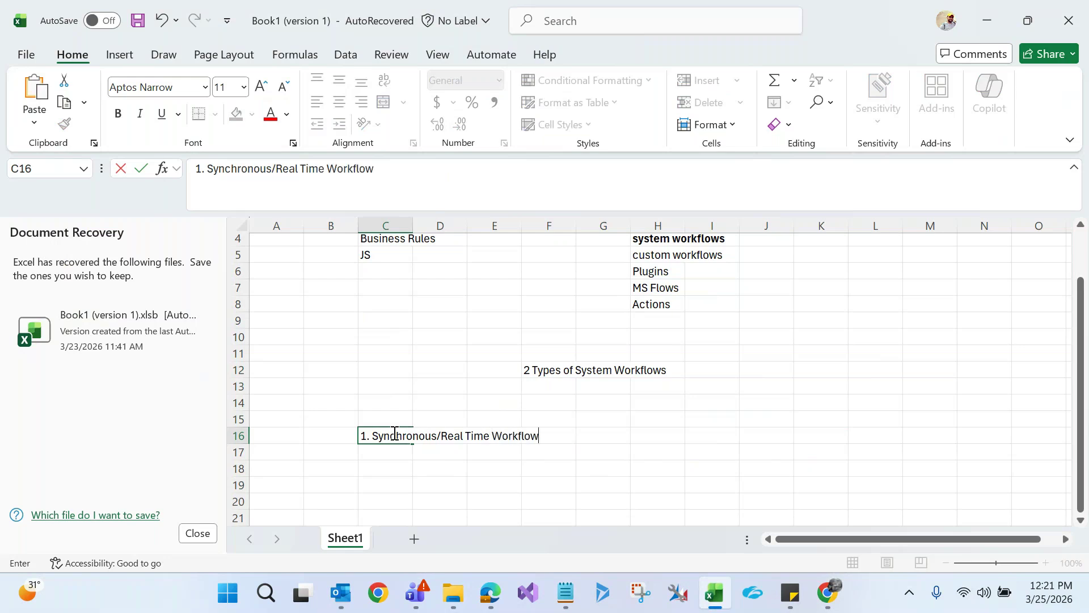
{"action": "left_click", "coordinate": [425, 466]}
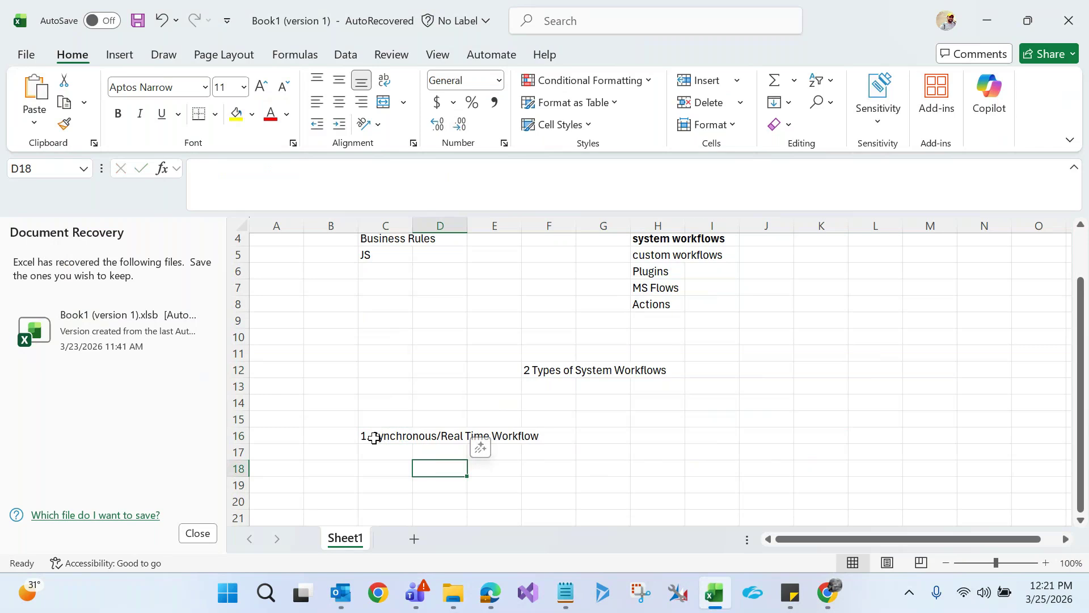
{"action": "left_click", "coordinate": [766, 434]}
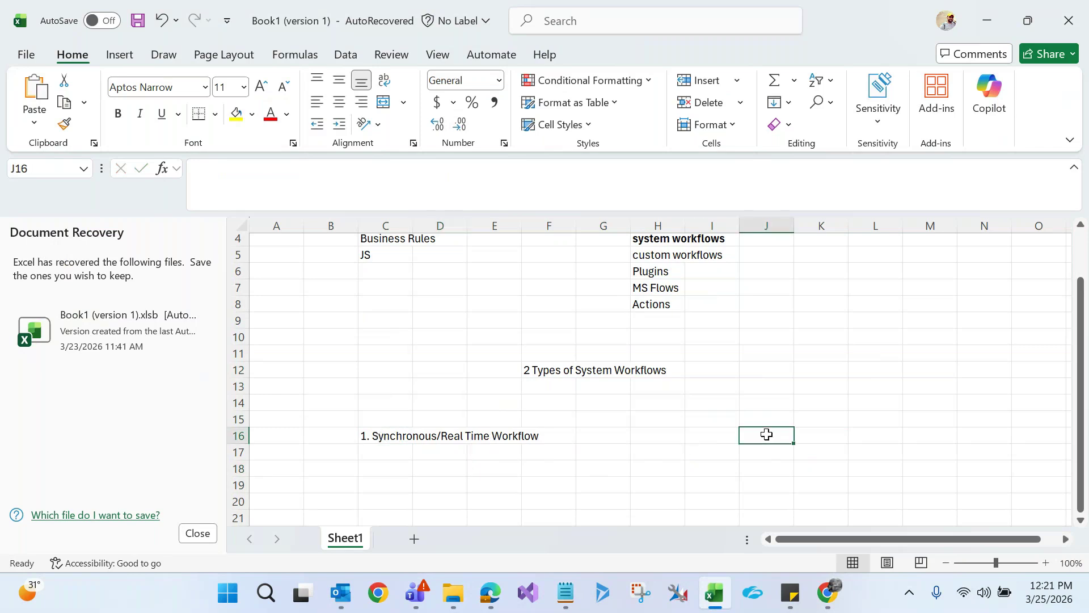
{"action": "type", "text": "2. B"}
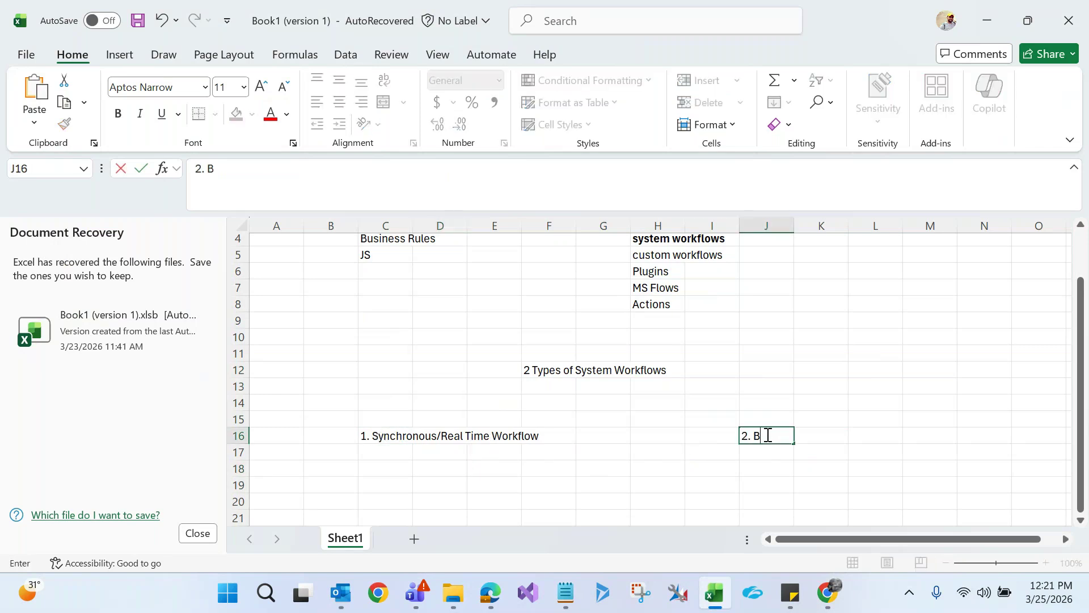
{"action": "type", "text": "ack Ground/ Asynchronous"}
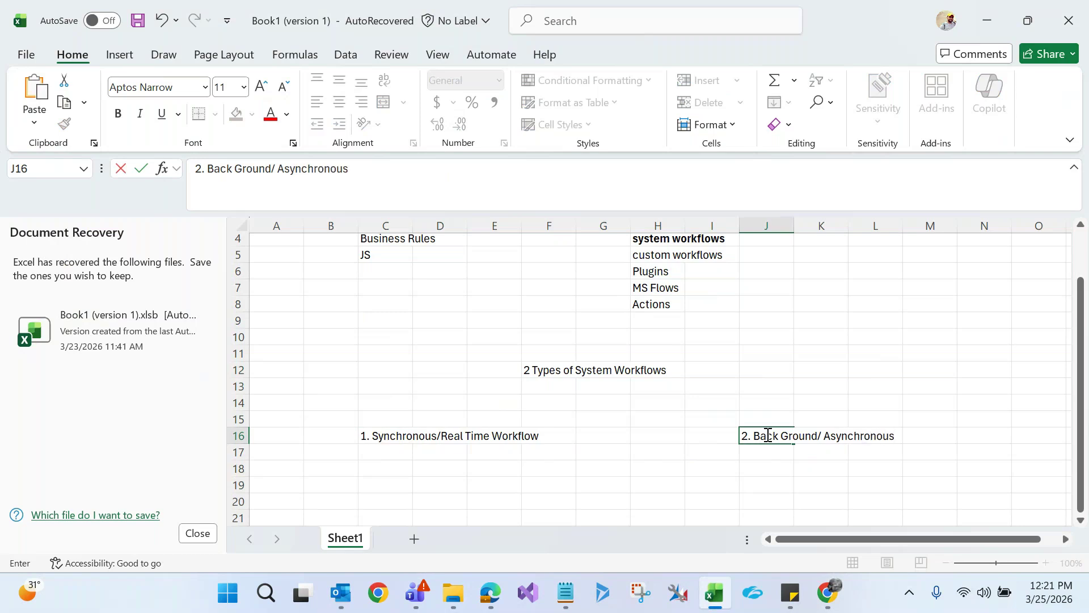
{"action": "type", "text": " Workflow"}
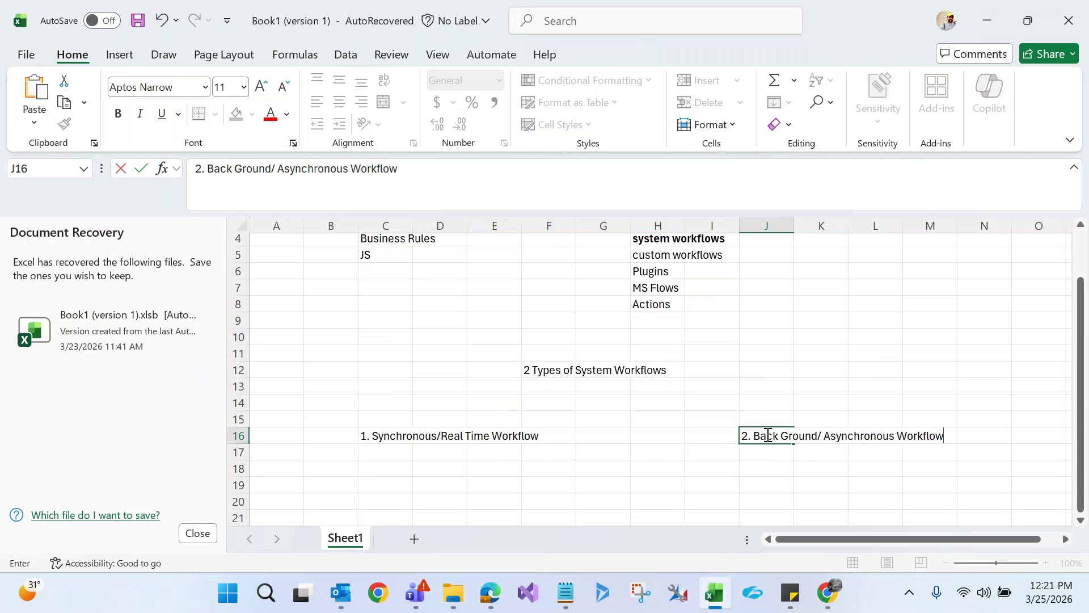
{"action": "left_click", "coordinate": [676, 517]}
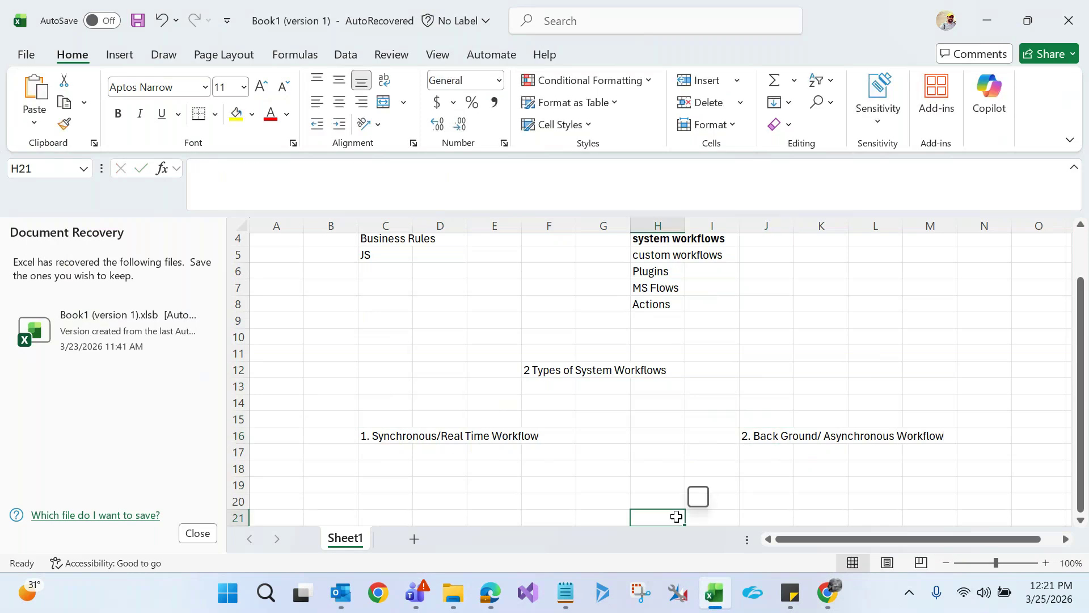
{"action": "left_click", "coordinate": [561, 369]}
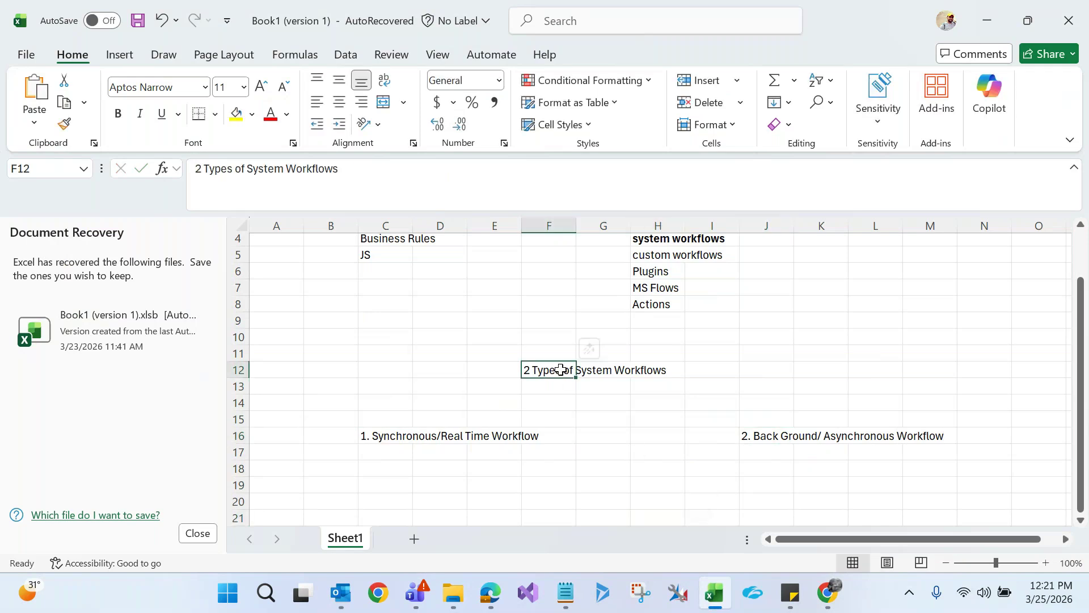
Move the '2 Types of System Workflows' heading from F12 to G12 and review the row-16 headings
{"action": "key", "text": "ctrl+c"}
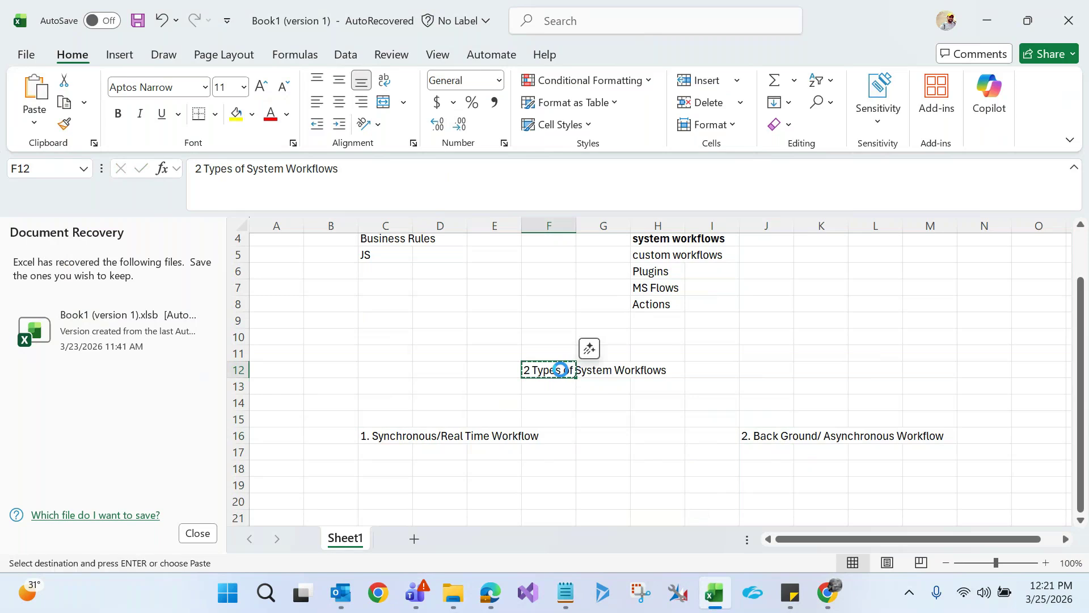
{"action": "left_click", "coordinate": [623, 369]}
{"action": "key", "text": "Return"}
{"action": "left_click", "coordinate": [602, 433]}
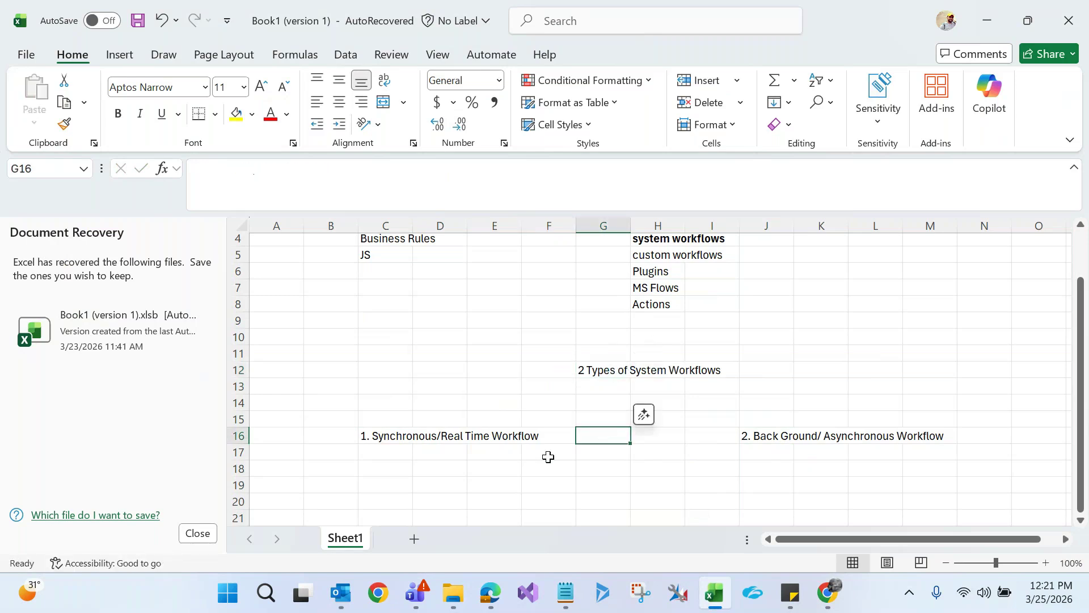
{"action": "left_click", "coordinate": [389, 433]}
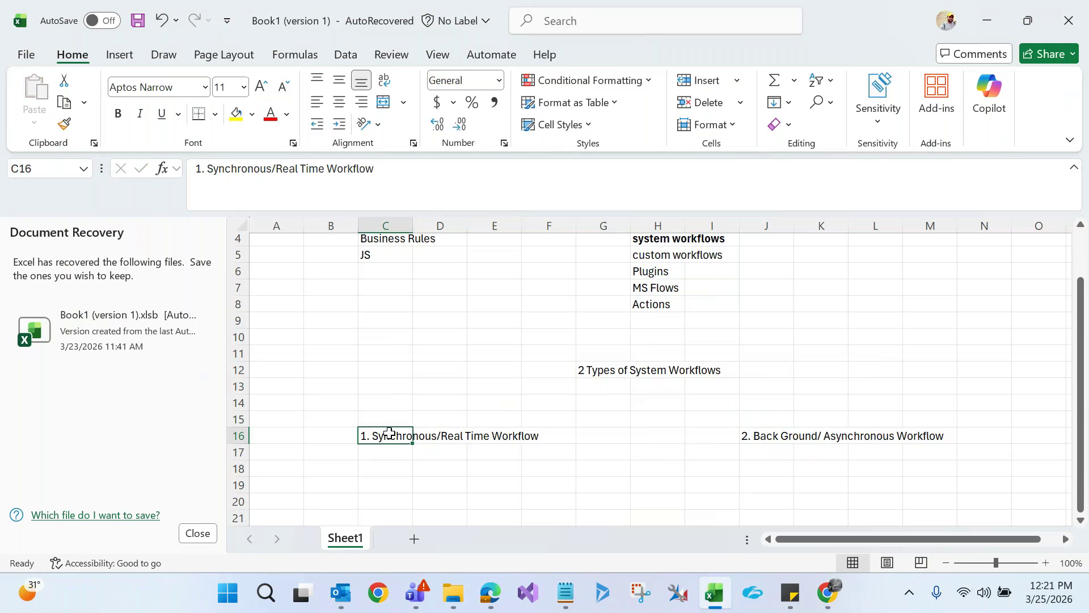
{"action": "left_click", "coordinate": [773, 436]}
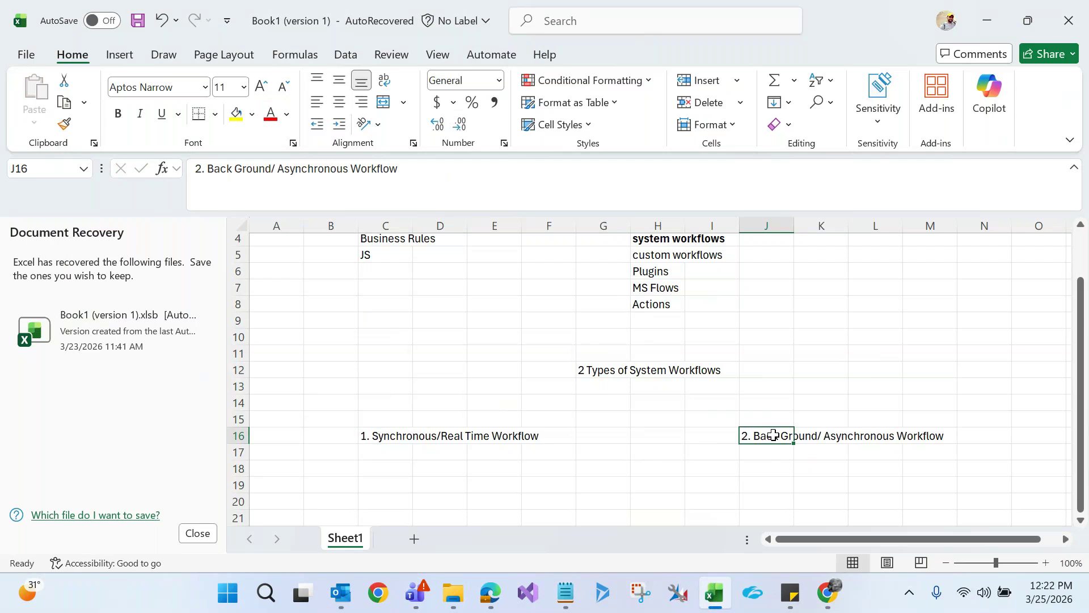
{"action": "left_click", "coordinate": [381, 434]}
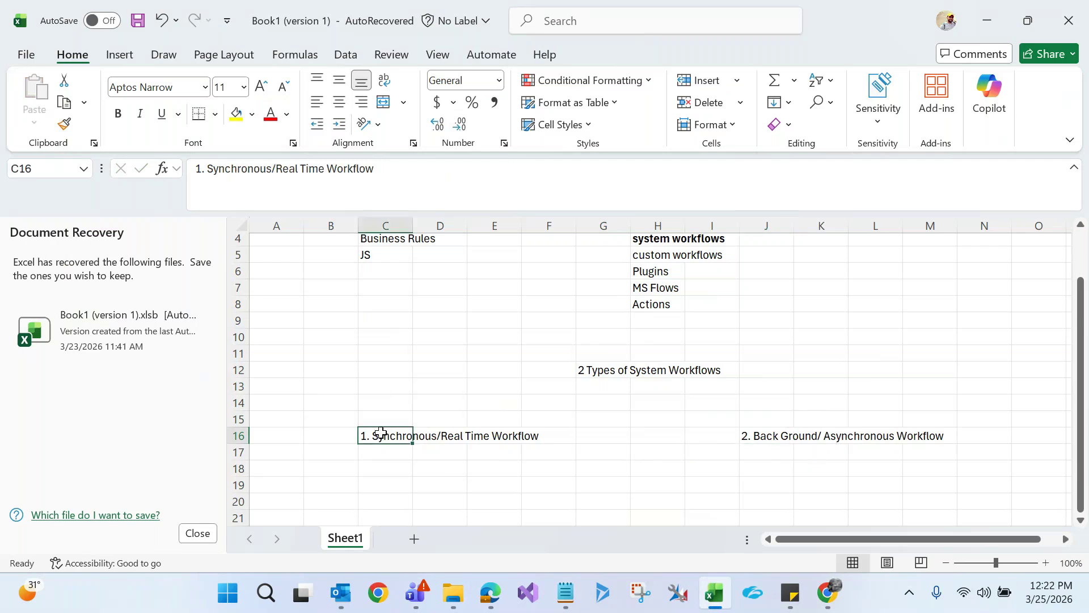
In C18, note that the synchronous workflow 'will run immidiatly and show the result'
{"action": "left_click", "coordinate": [377, 470]}
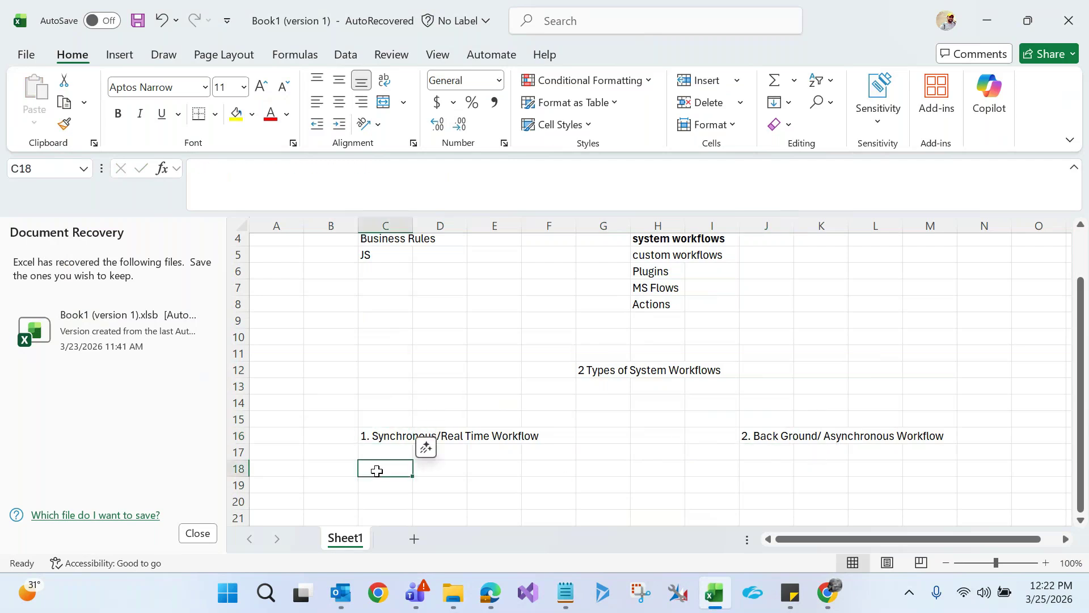
{"action": "type", "text": "will run "}
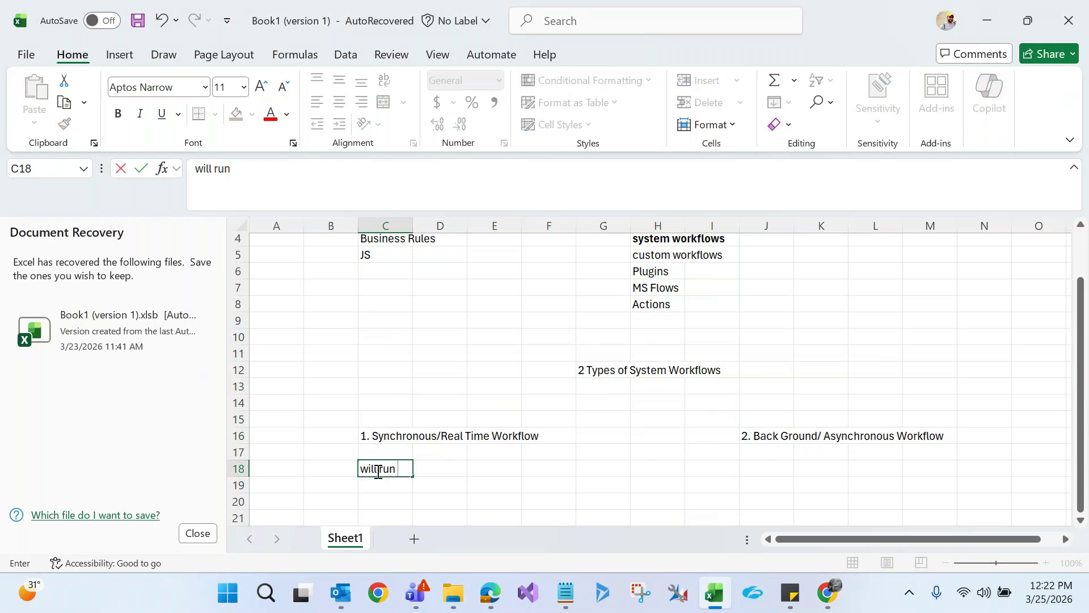
{"action": "type", "text": "immir"}
{"action": "key", "text": "BackSpace"}
{"action": "type", "text": "diatly"}
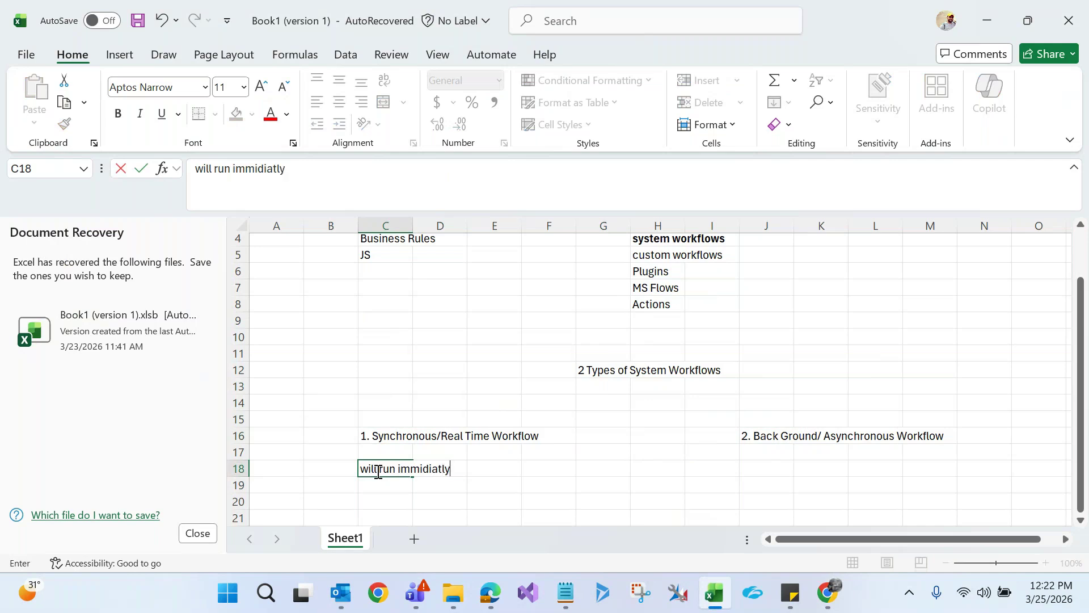
{"action": "type", "text": " and show the res"}
{"action": "key", "text": "BackSpace"}
{"action": "type", "text": "result"}
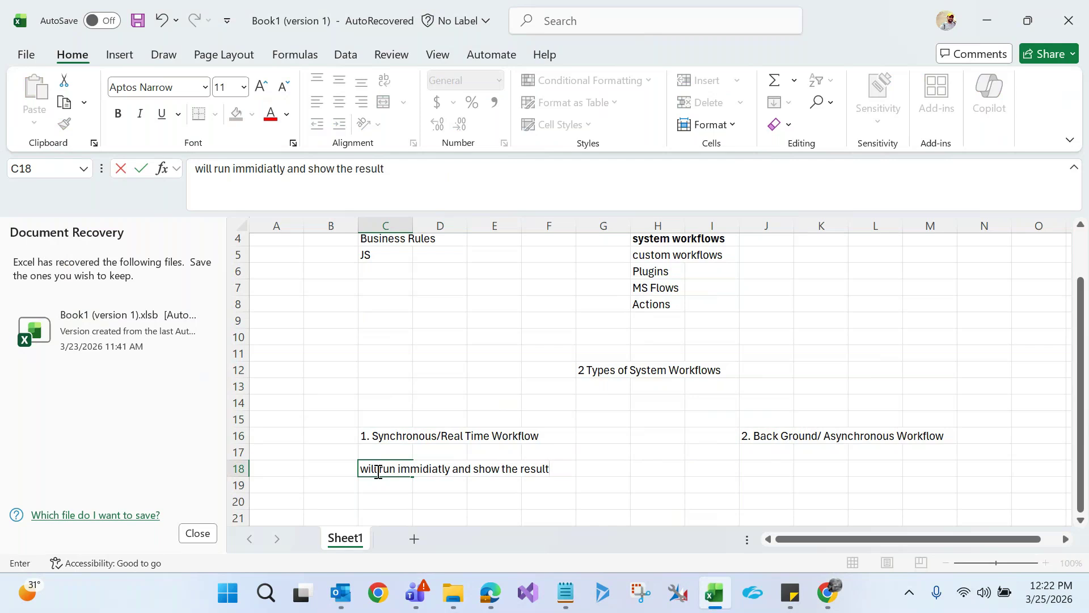
{"action": "left_click", "coordinate": [374, 486]}
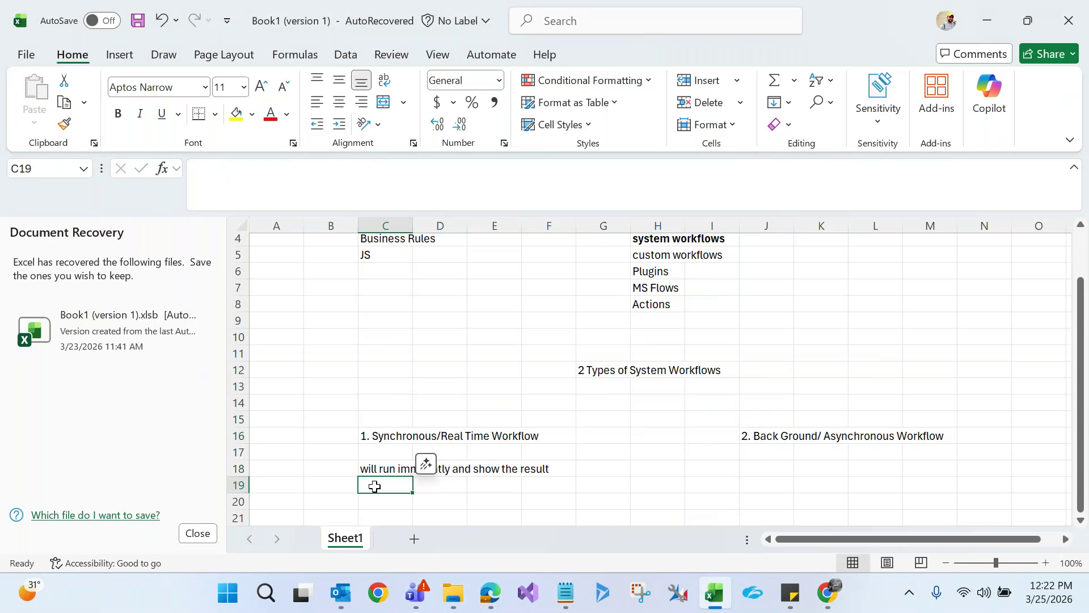
Add the C19 note 'If you want to show any error message to the user'
{"action": "type", "text": "If you we"}
{"action": "key", "text": "BackSpace"}
{"action": "type", "text": "ant to show any error message to the user"}
{"action": "left_click", "coordinate": [384, 431]}
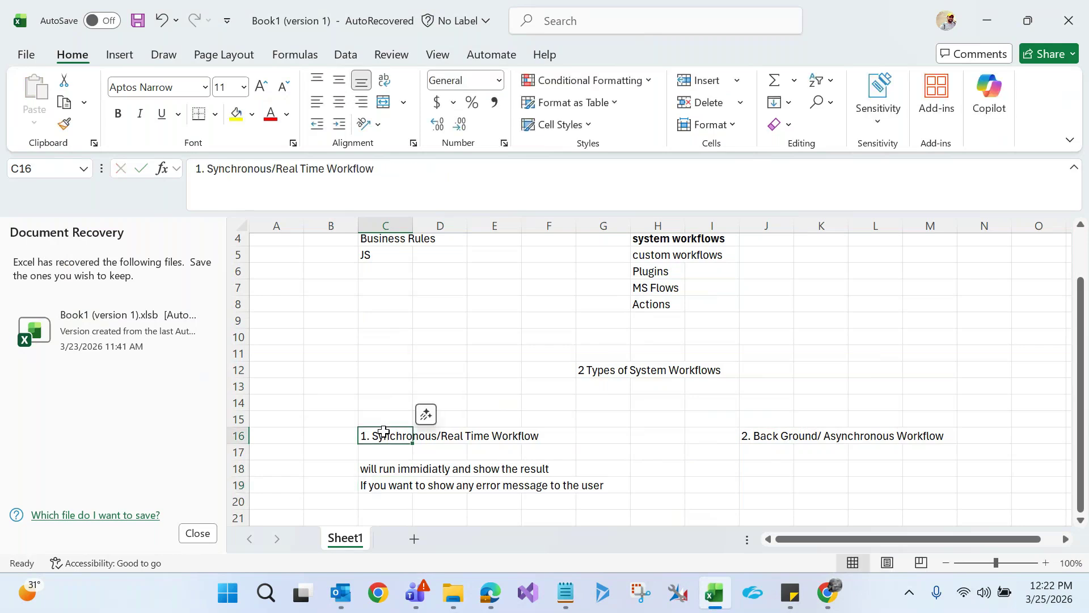
{"action": "left_click", "coordinate": [394, 466]}
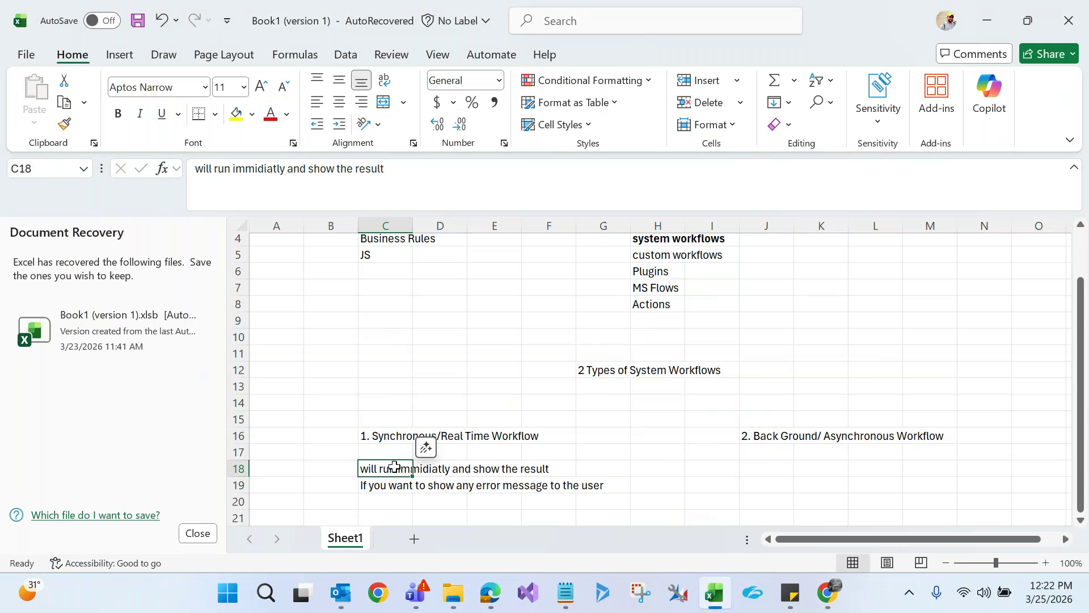
{"action": "left_click", "coordinate": [390, 484]}
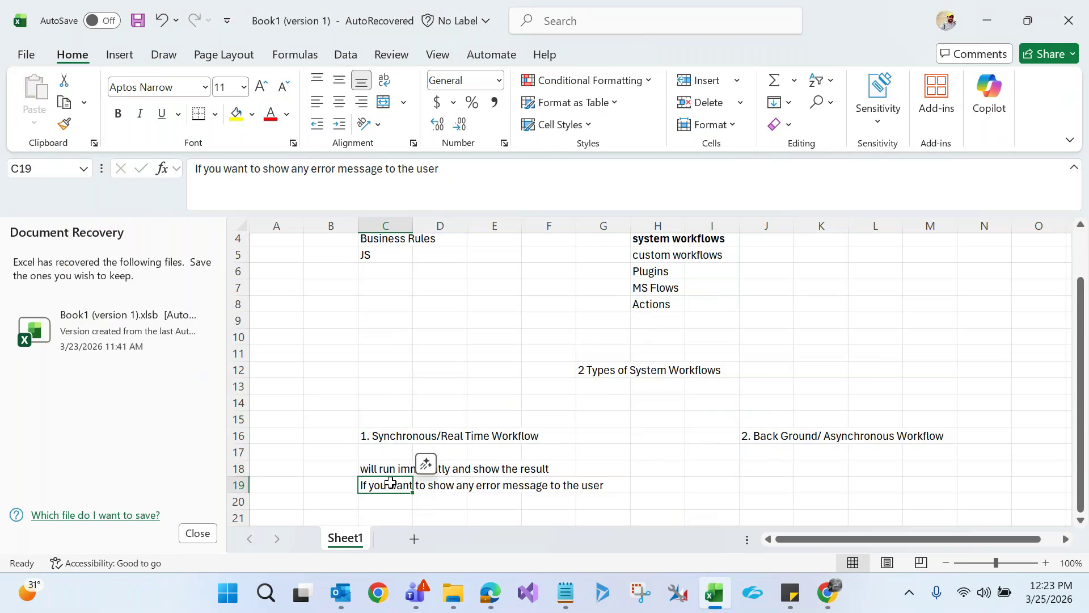
{"action": "left_click", "coordinate": [769, 470]}
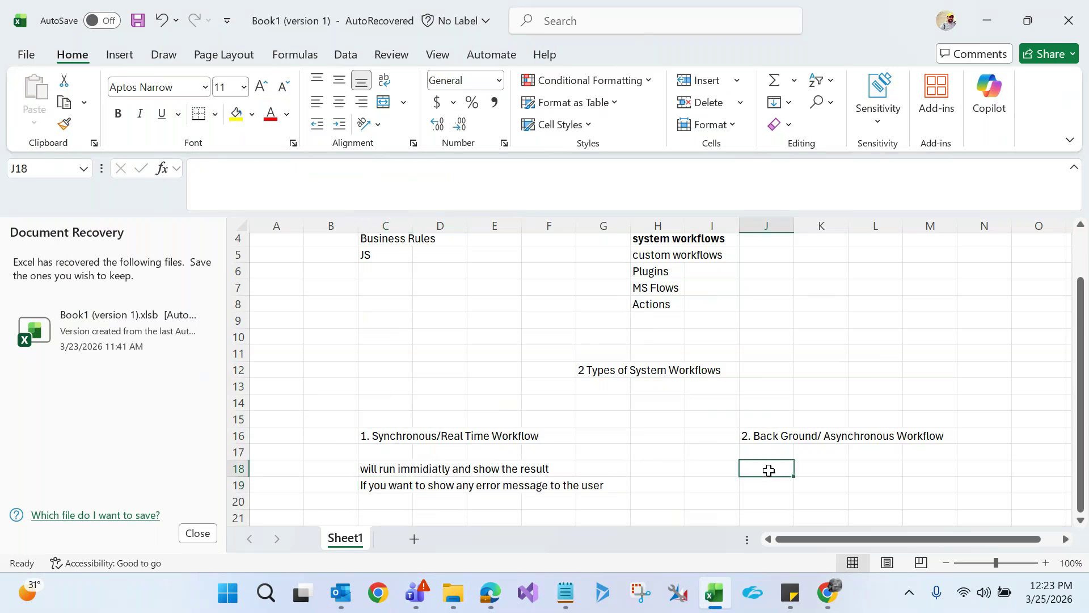
Note 'Will be run by async service' in J18 and correct the J16 heading to 'Background'
{"action": "type", "text": "Will"}
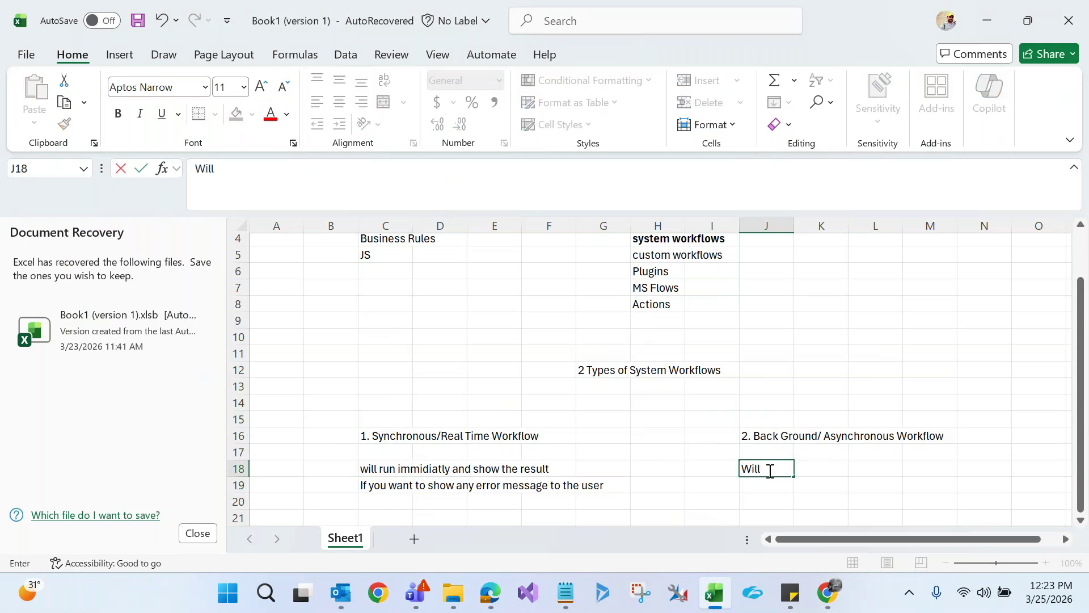
{"action": "type", "text": " be run my"}
{"action": "key", "text": "BackSpace"}
{"action": "key", "text": "BackSpace"}
{"action": "type", "text": "by async "}
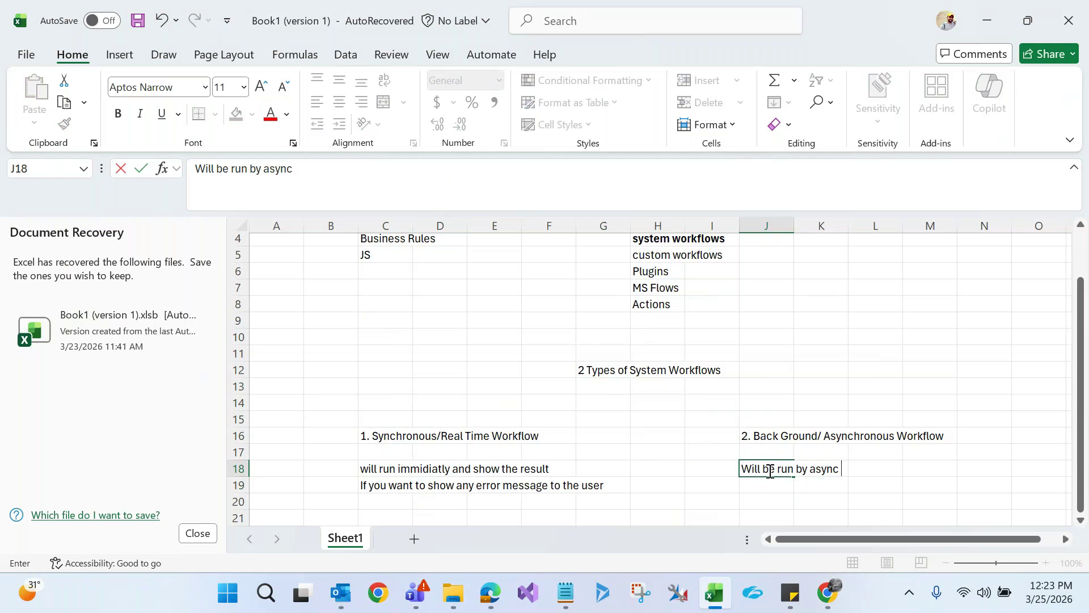
{"action": "type", "text": "service"}
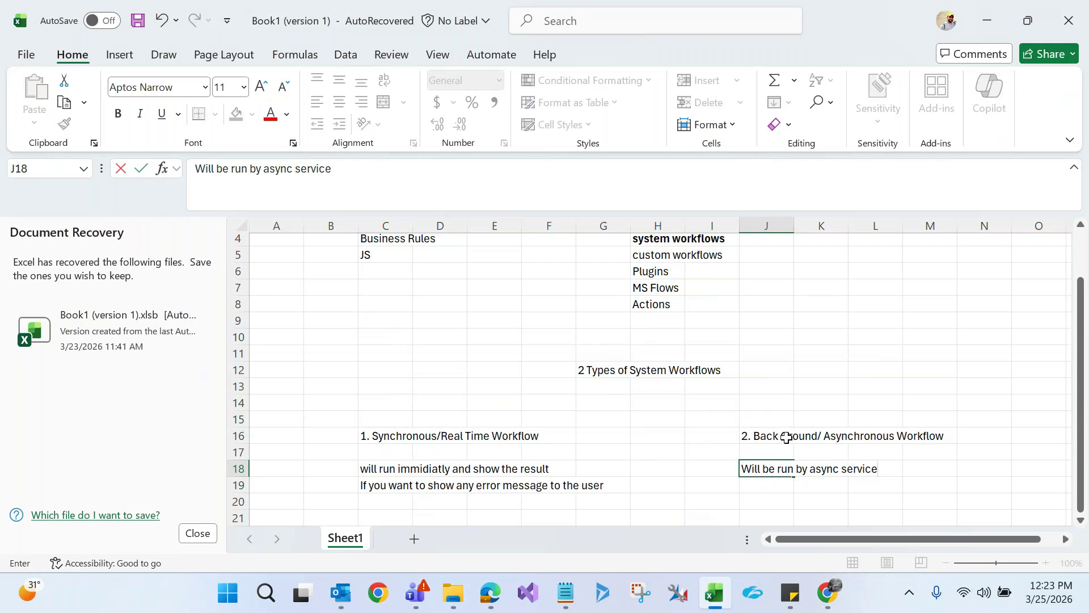
{"action": "left_click", "coordinate": [786, 437]}
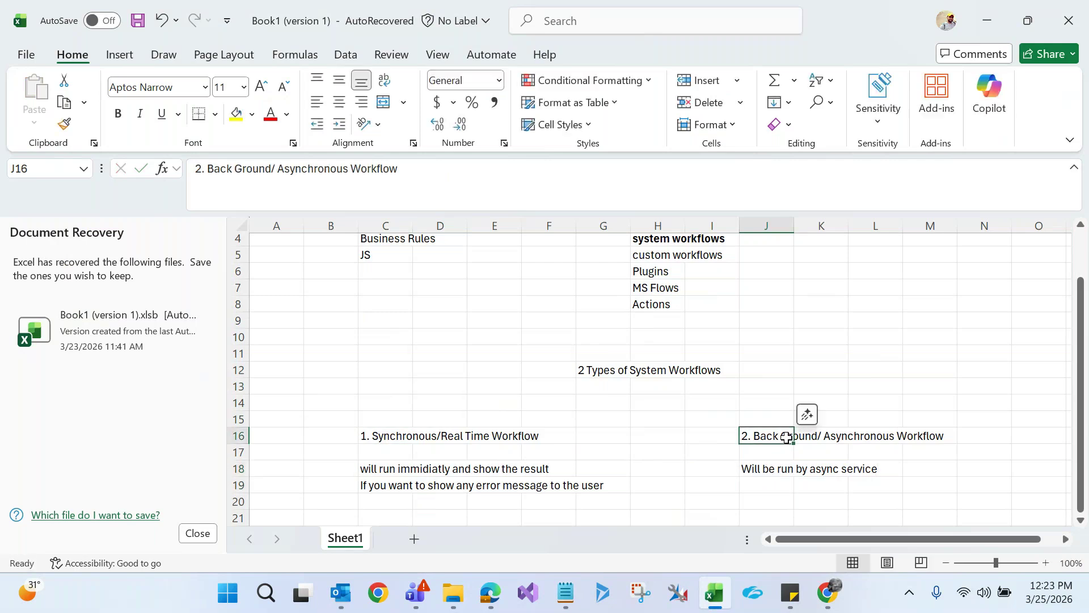
{"action": "double_click", "coordinate": [785, 437]}
{"action": "key", "text": "BackSpace"}
{"action": "key", "text": "BackSpace"}
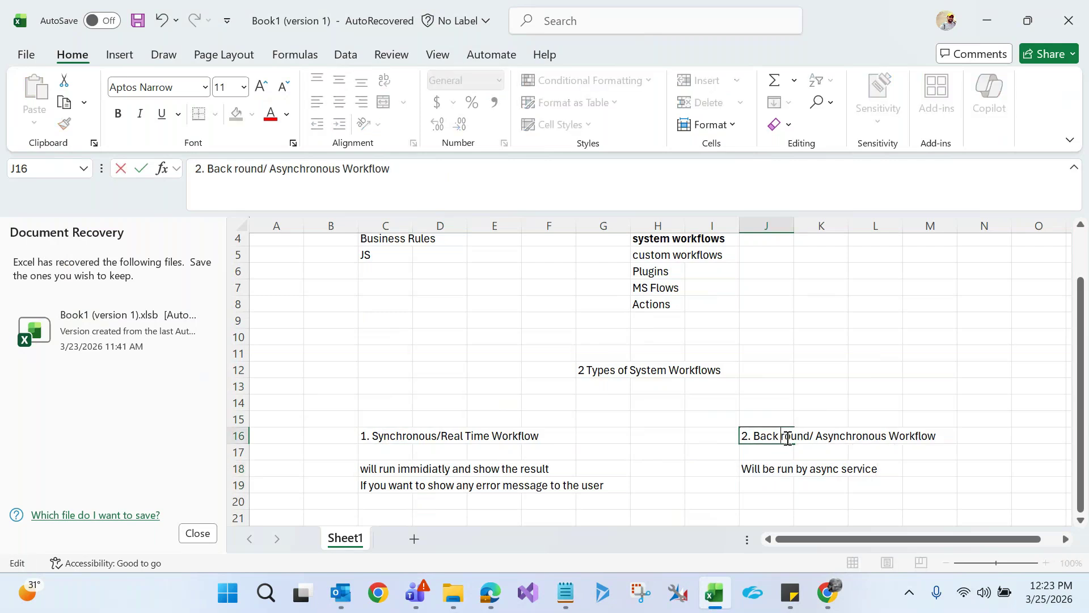
{"action": "type", "text": "g"}
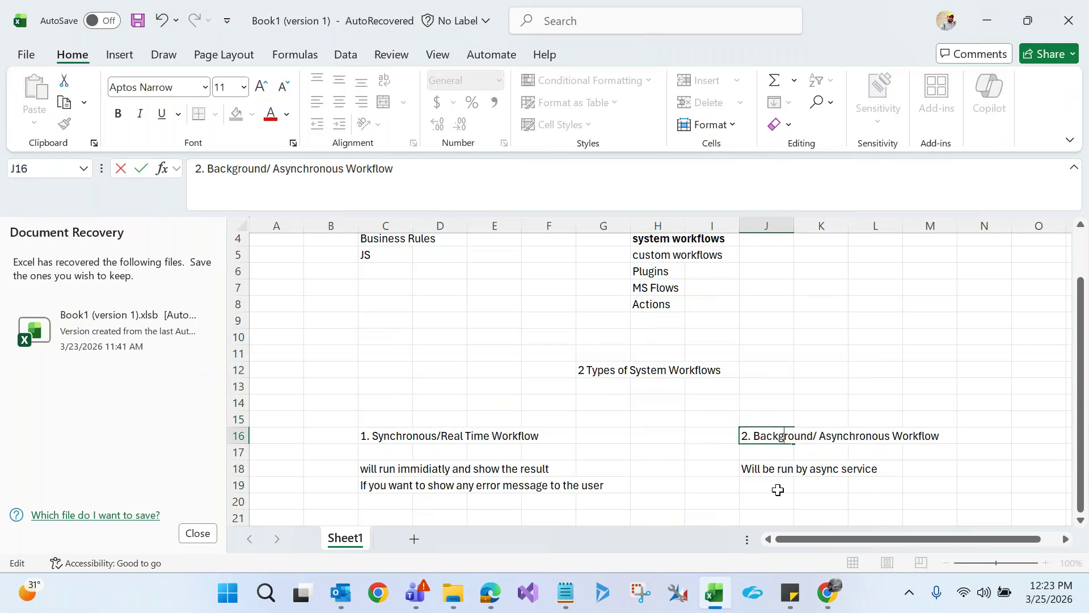
{"action": "left_click", "coordinate": [778, 470]}
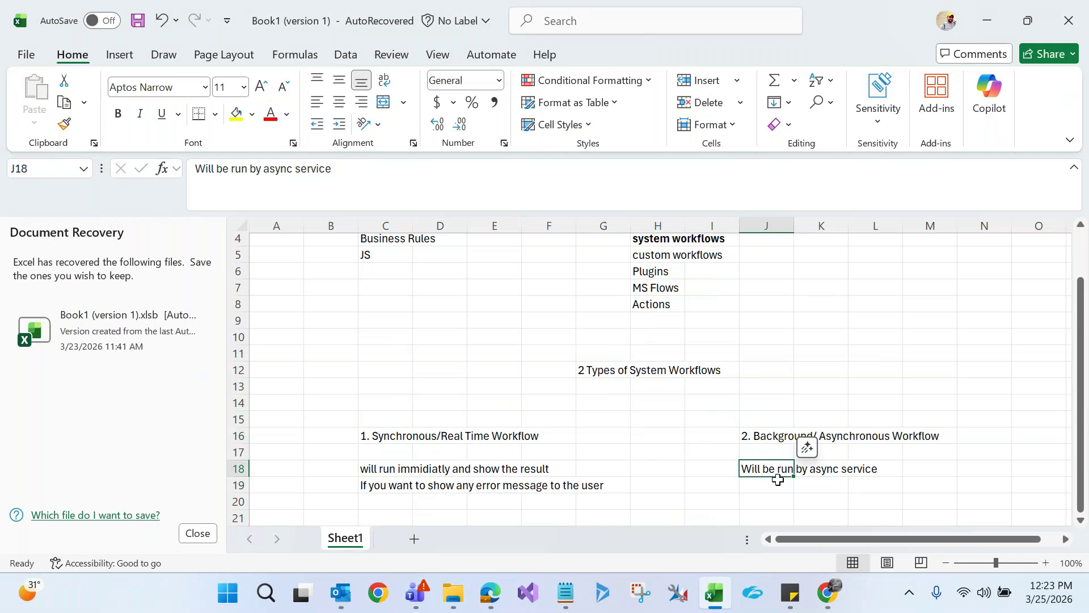
Add 'will take some time to show the result' in J19 and type the J20 error-message note
{"action": "left_click", "coordinate": [773, 483]}
{"action": "type", "text": "will take"}
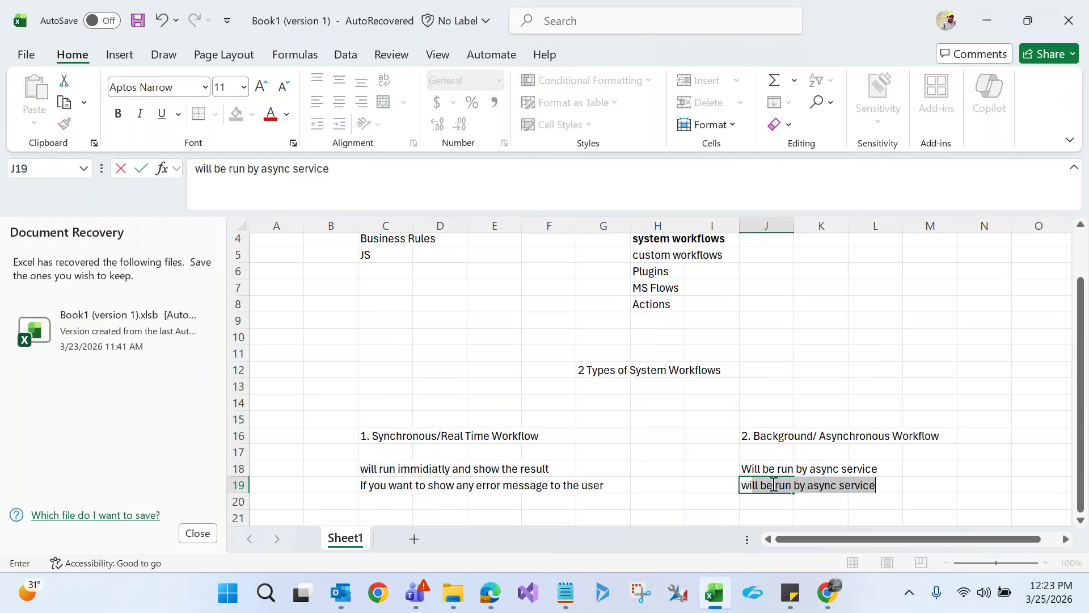
{"action": "type", "text": " so"}
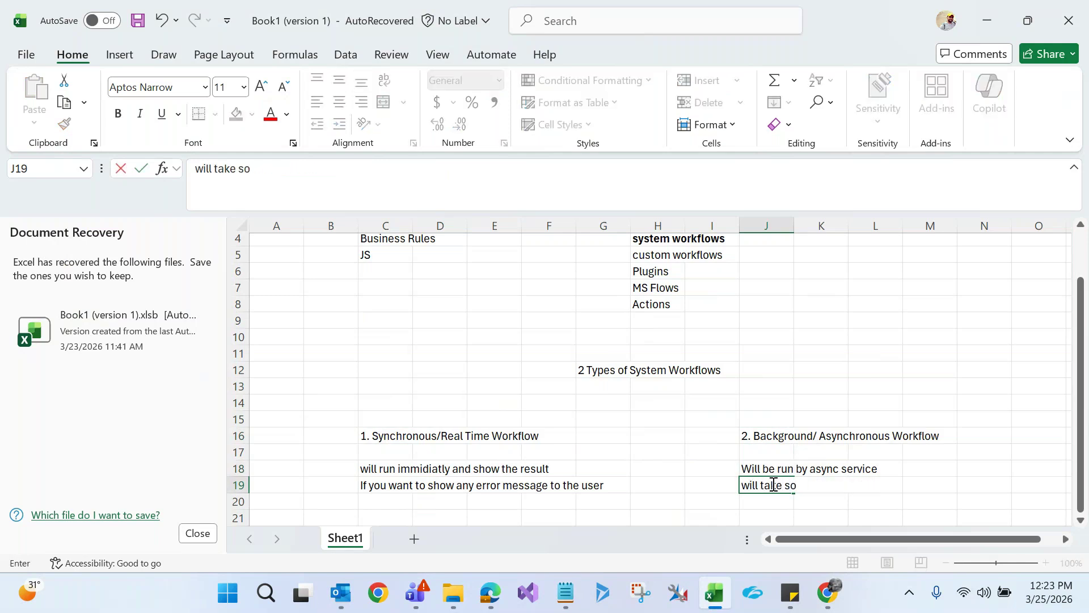
{"action": "type", "text": "me time to show"}
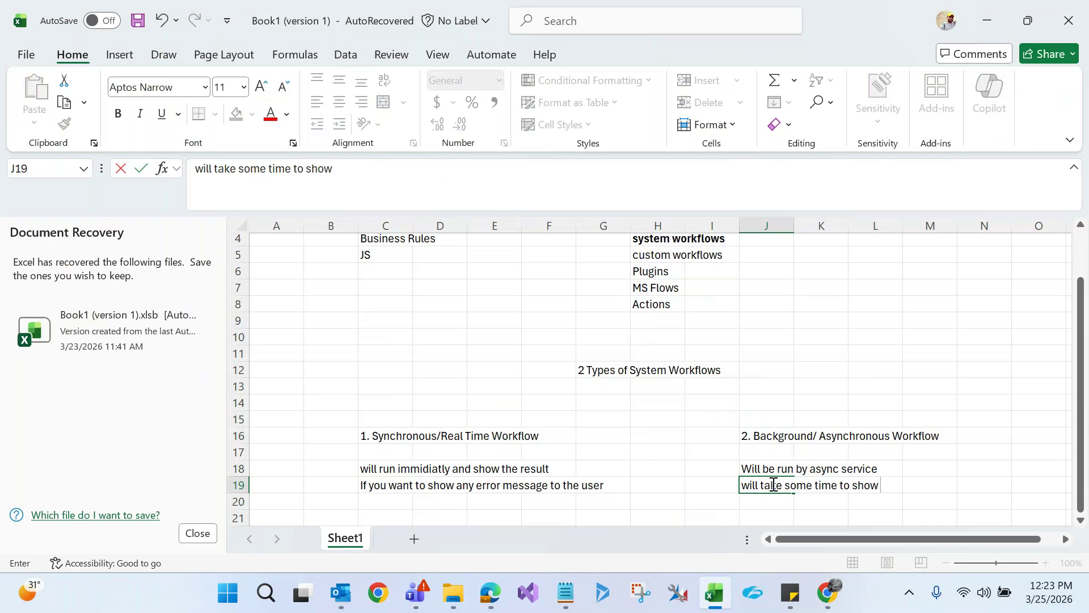
{"action": "type", "text": " the resul"}
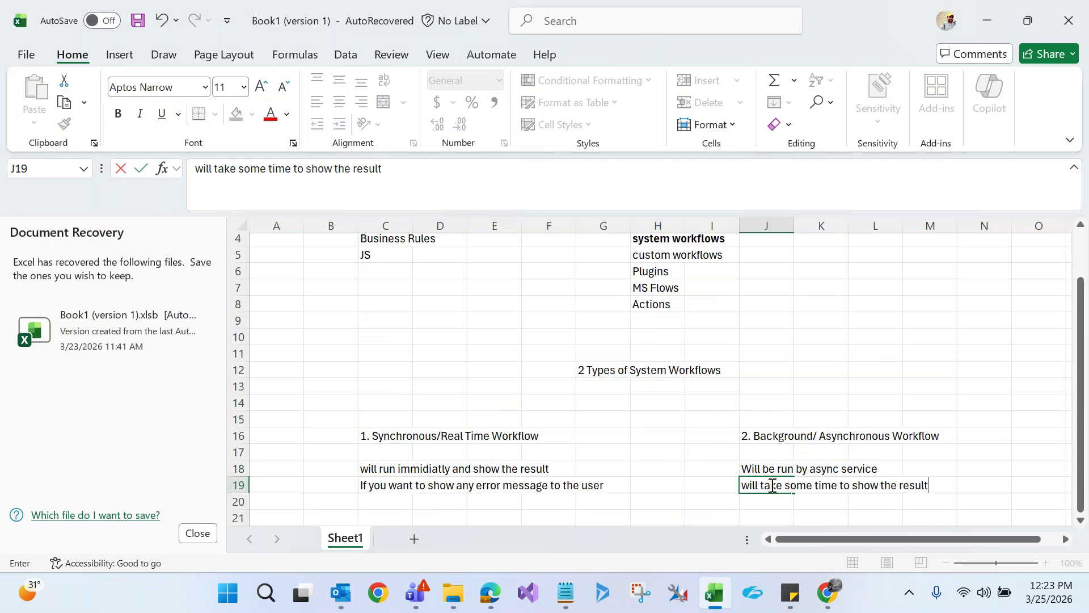
{"action": "type", "text": "t"}
{"action": "left_click", "coordinate": [766, 501]}
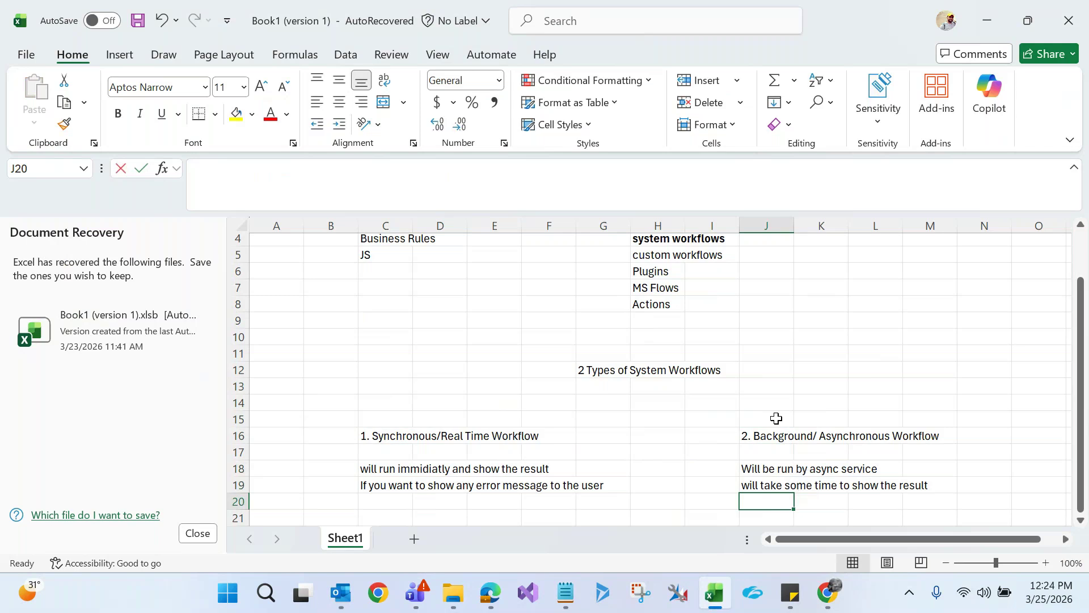
{"action": "type", "text": "Error messages canno"}
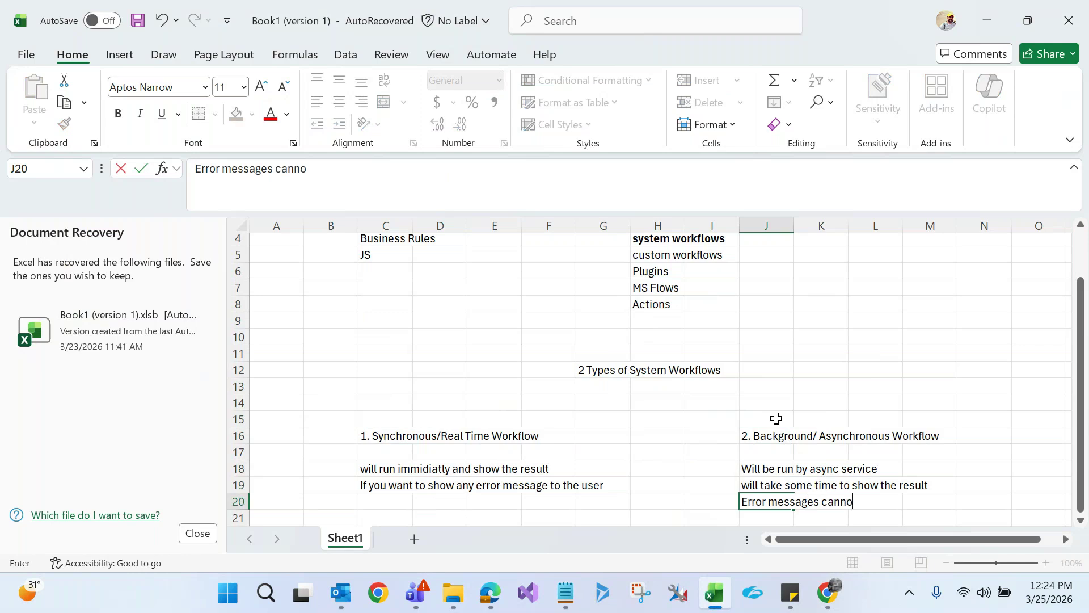
{"action": "type", "text": "t be shown u"}
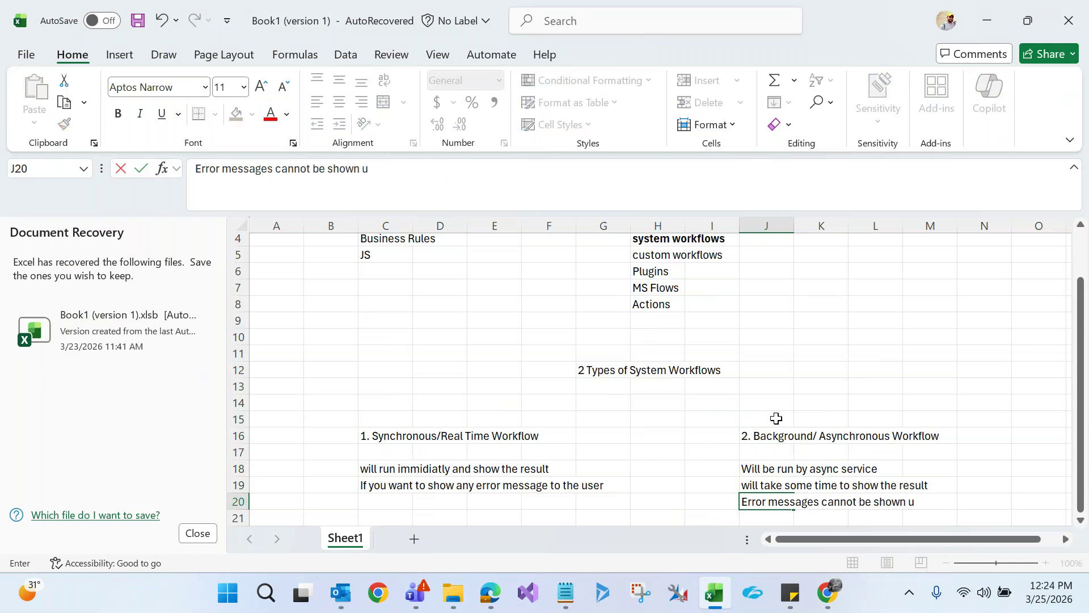
{"action": "type", "text": "sing Asynchro"}
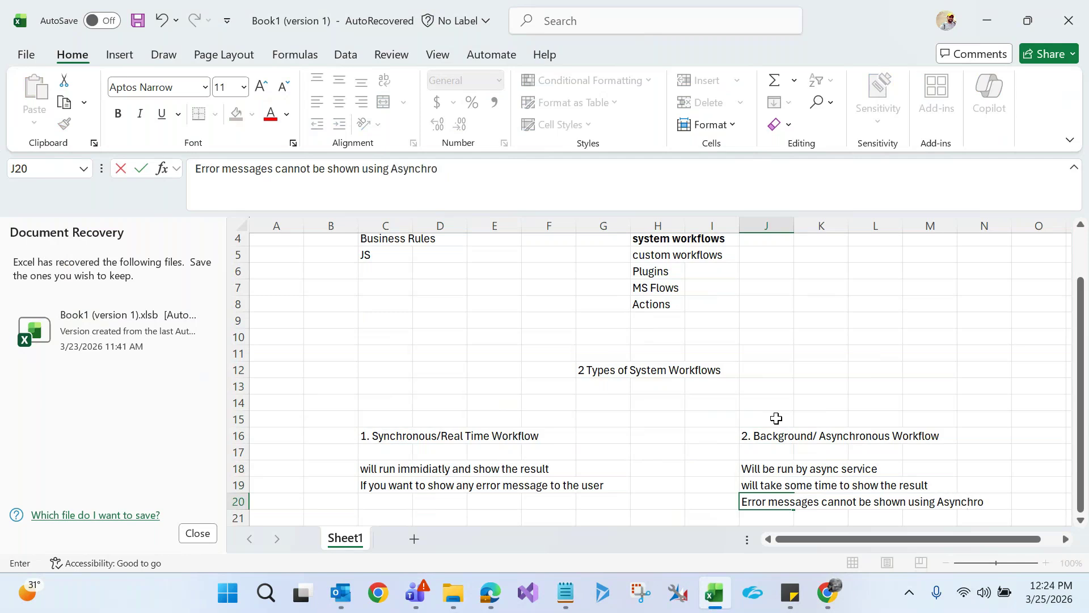
{"action": "type", "text": "nous work"}
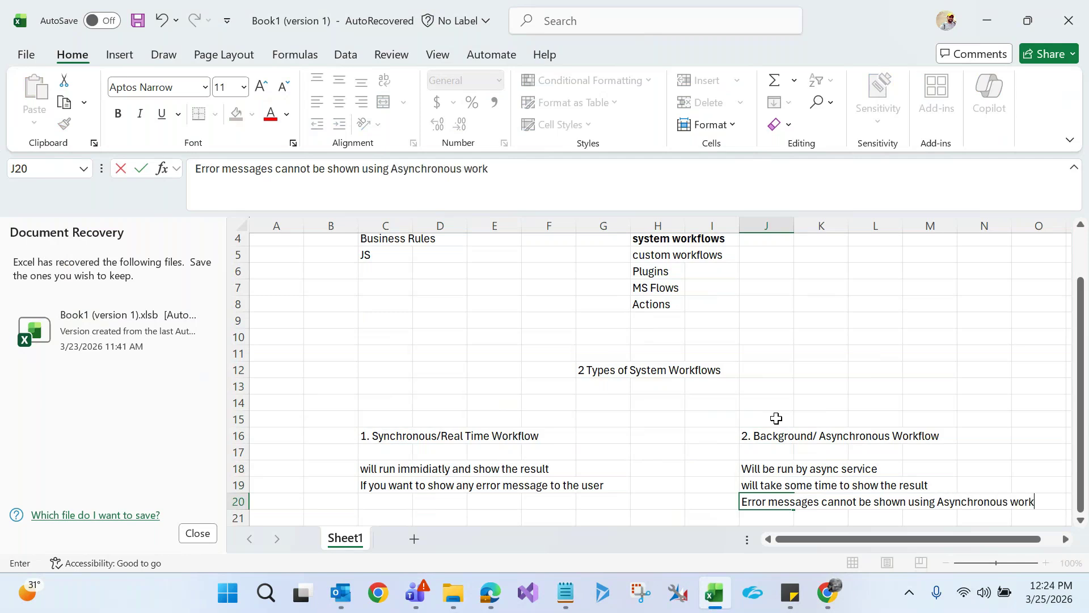
{"action": "type", "text": "flows"}
Commit J20 'Error messages cannot be shown using Asynchronous workflows' and review the asynchronous heading
{"action": "left_click", "coordinate": [412, 439]}
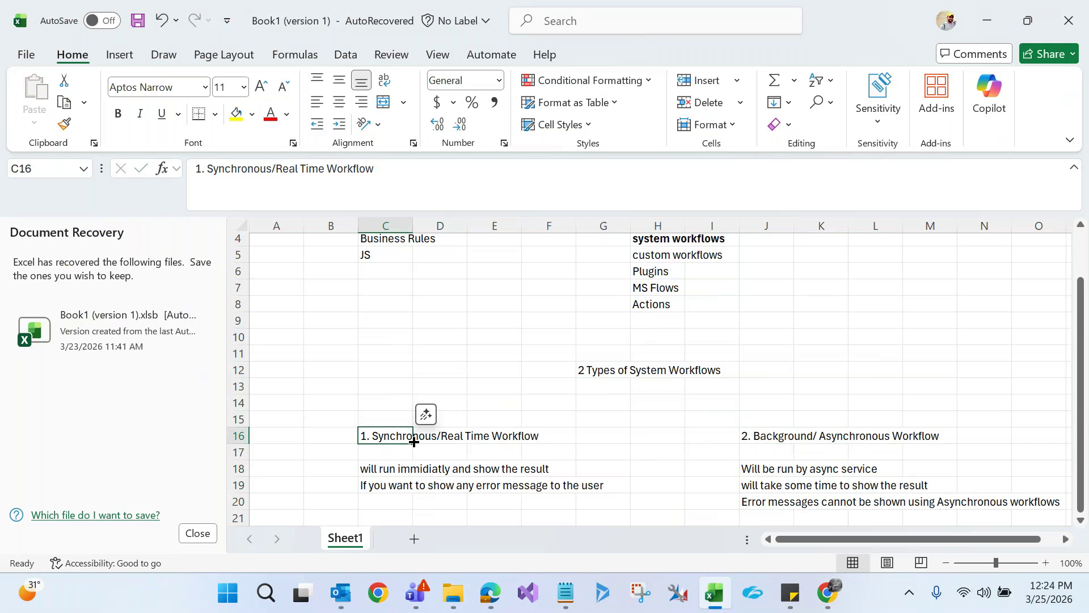
{"action": "left_click", "coordinate": [779, 437]}
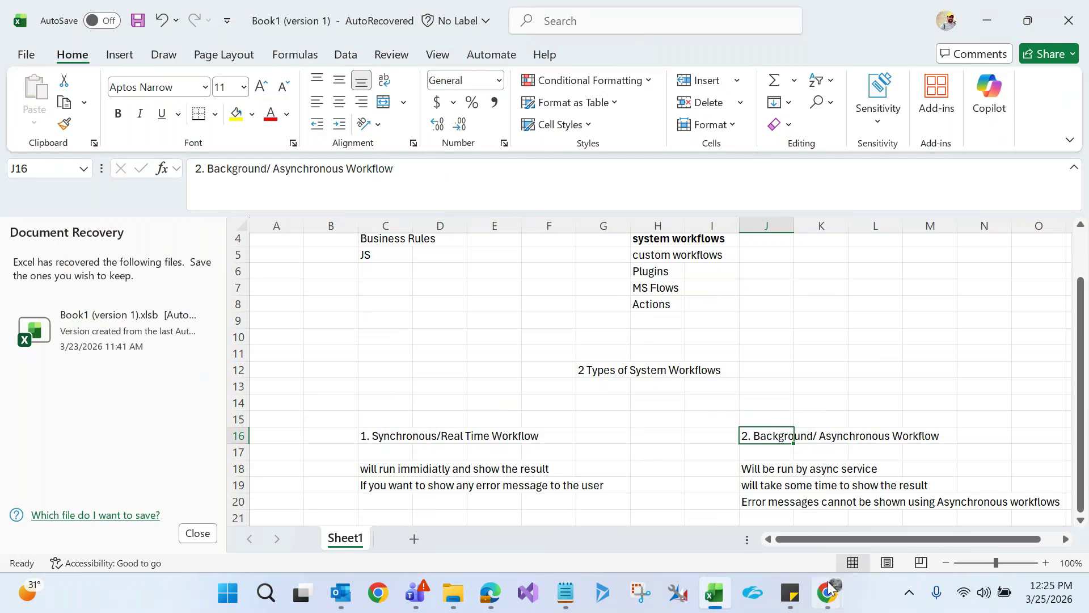
Back in Dynamics 365, leave the current claim record and start a new blank claim
{"action": "mouse_move", "coordinate": [828, 593]}
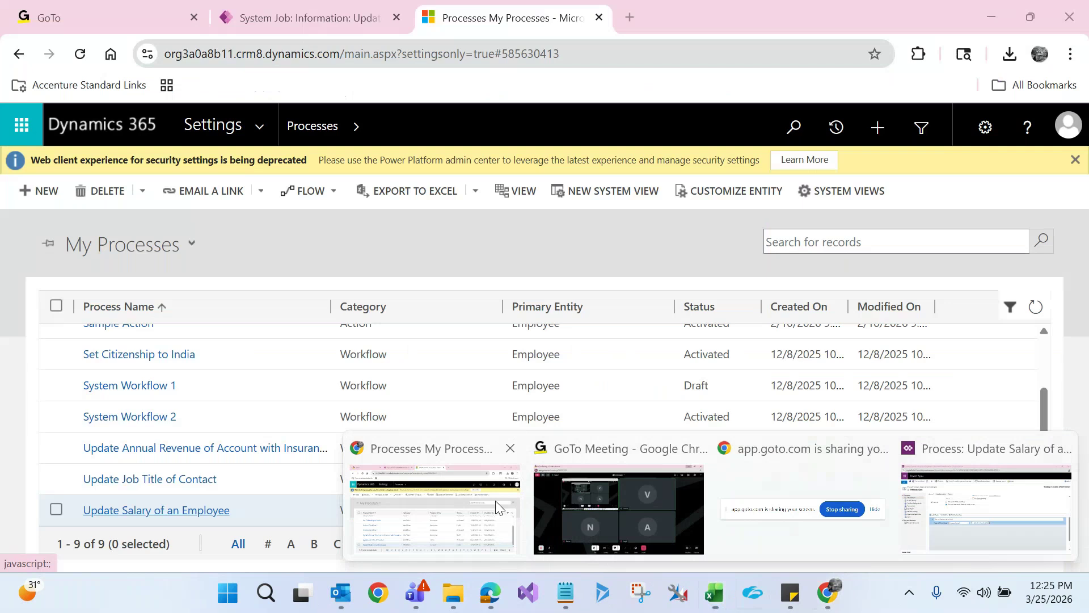
{"action": "left_click", "coordinate": [495, 505]}
{"action": "left_click", "coordinate": [253, 14]}
{"action": "left_click", "coordinate": [207, 202]}
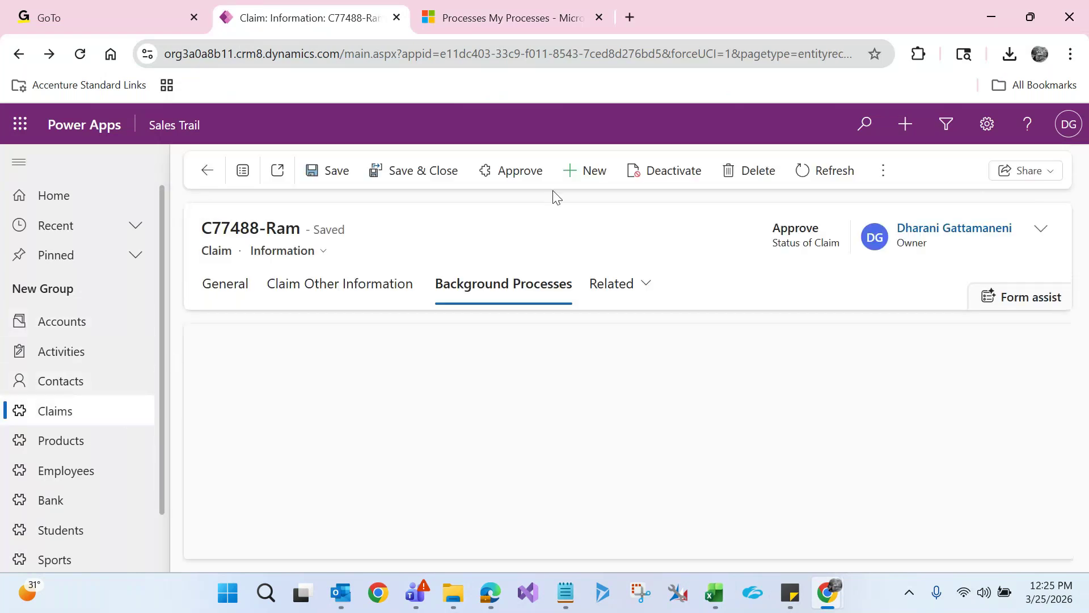
{"action": "left_click", "coordinate": [591, 171]}
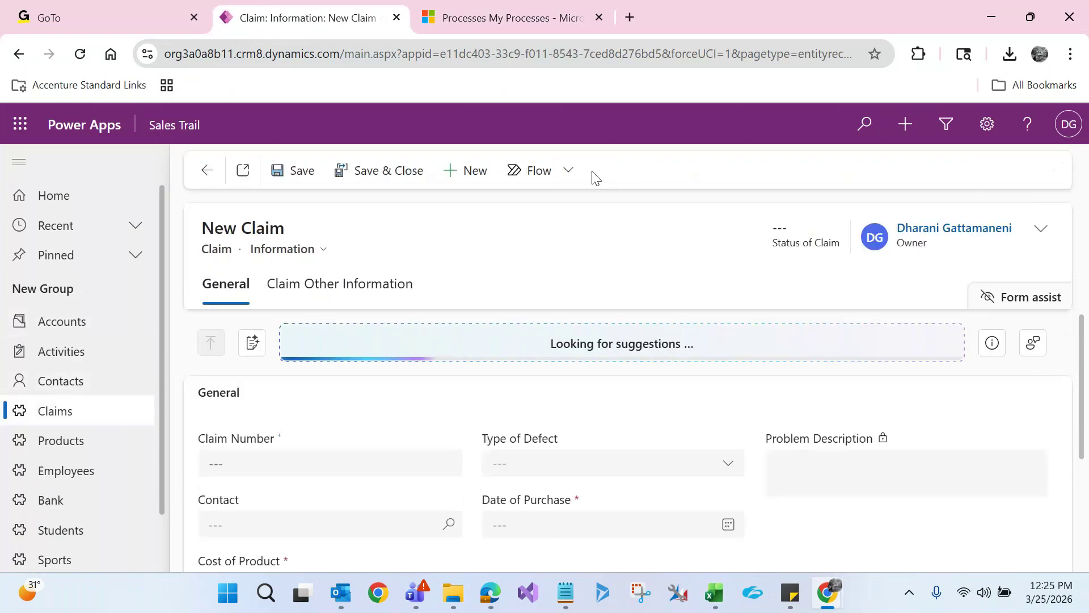
Fill in the claim number and choose a recent contact for the claim
{"action": "left_click", "coordinate": [260, 458]}
{"action": "type", "text": "C785784"}
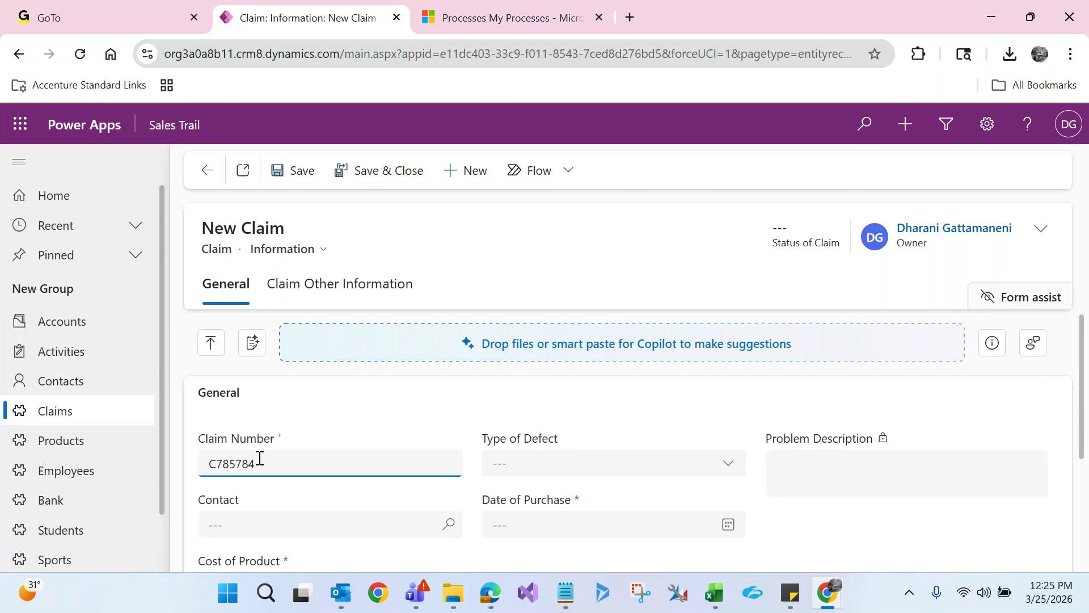
{"action": "left_click", "coordinate": [260, 513]}
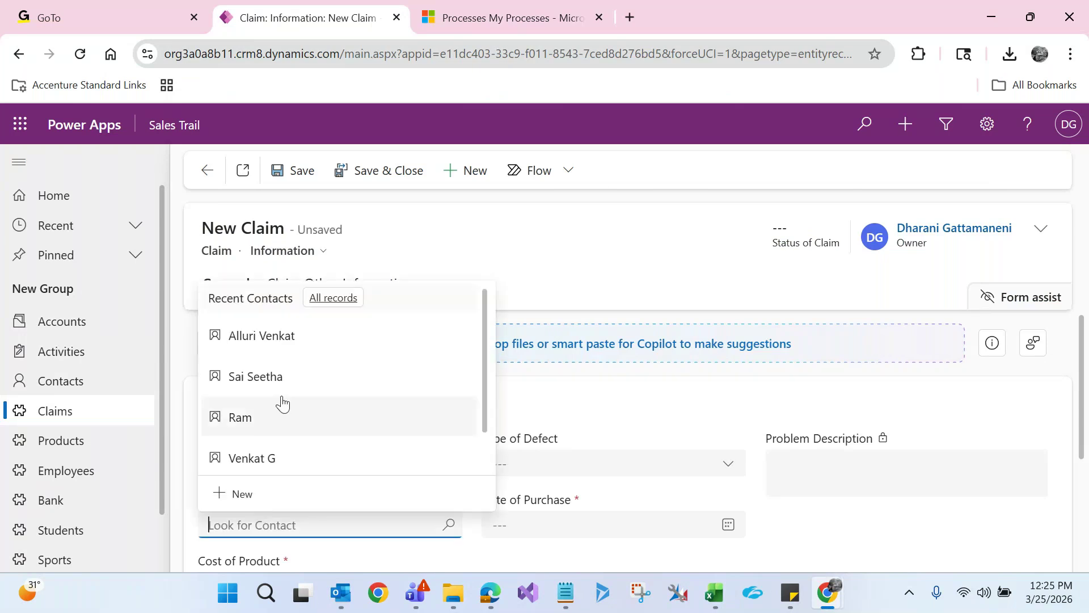
{"action": "left_click", "coordinate": [291, 379]}
Set Cost of Product to 50000, Date of Purchase to March 25, and Type of Defect to Damaged
{"action": "left_click", "coordinate": [528, 469]}
{"action": "left_click", "coordinate": [573, 378]}
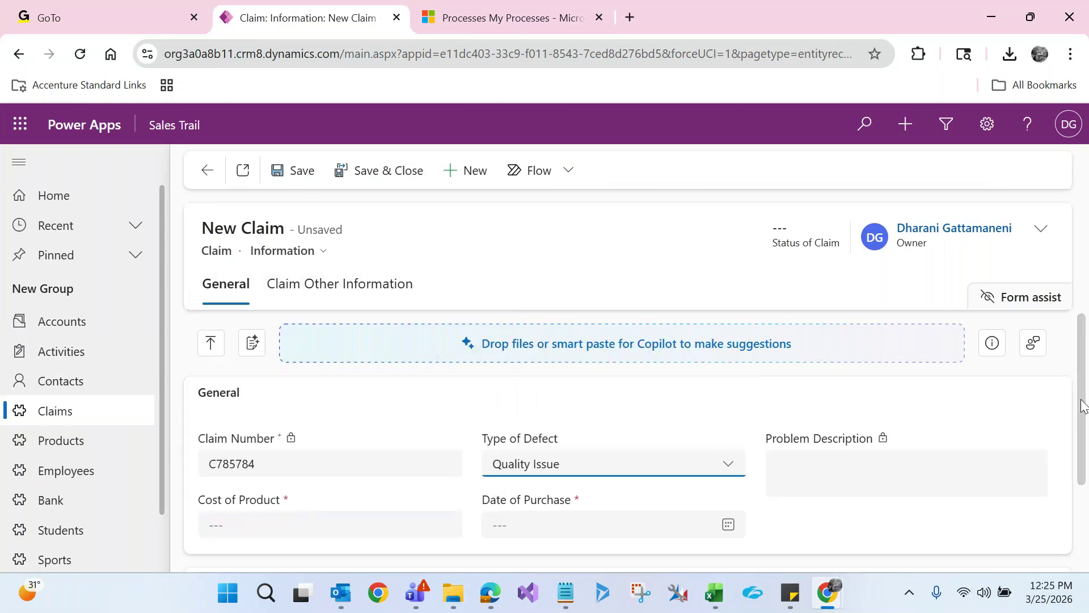
{"action": "scroll", "coordinate": [1081, 432], "scroll_direction": "down", "scroll_amount": 2}
{"action": "left_click", "coordinate": [416, 400]}
{"action": "type", "text": "50000"}
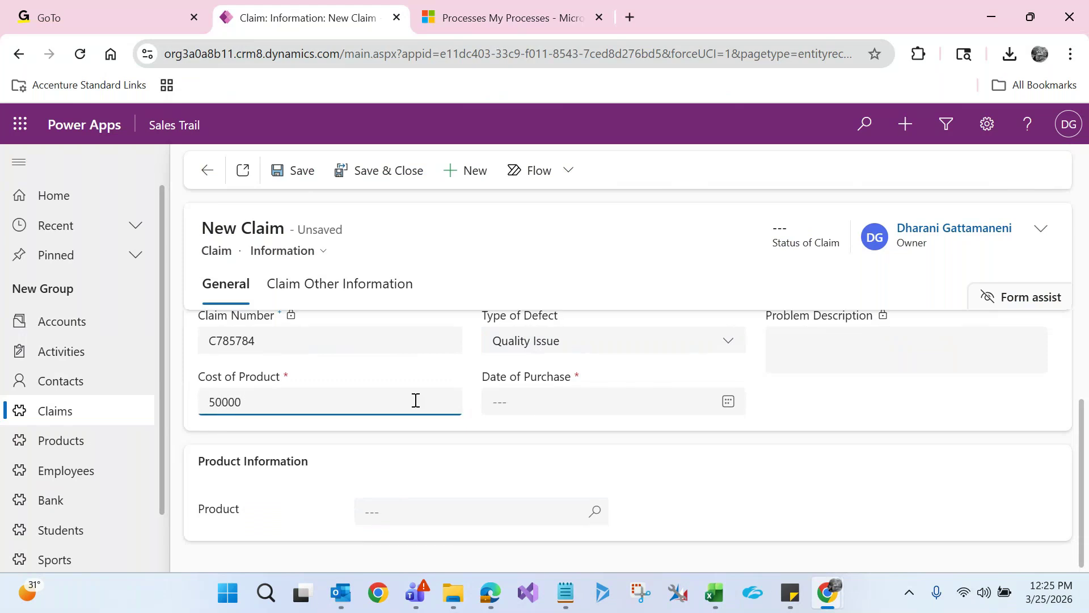
{"action": "left_click", "coordinate": [530, 404]}
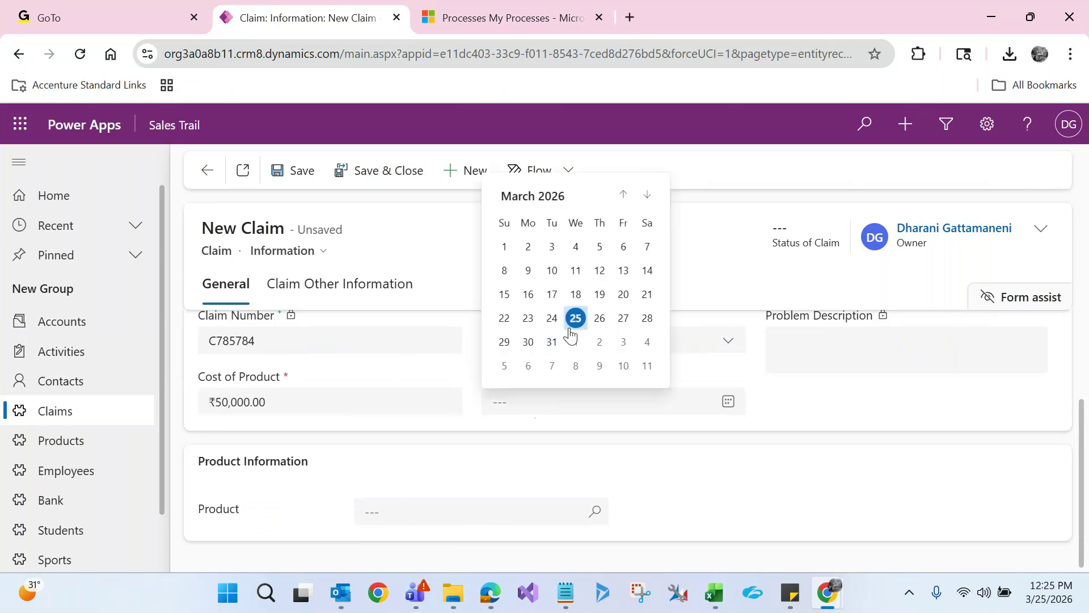
{"action": "left_click", "coordinate": [572, 328]}
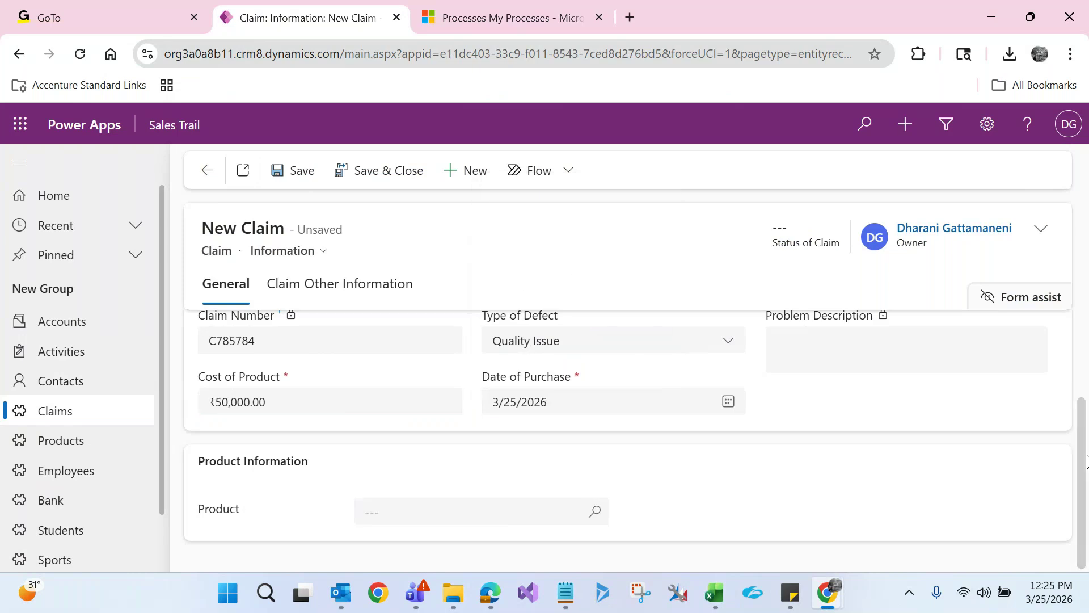
{"action": "scroll", "coordinate": [1086, 460], "scroll_direction": "up", "scroll_amount": 3}
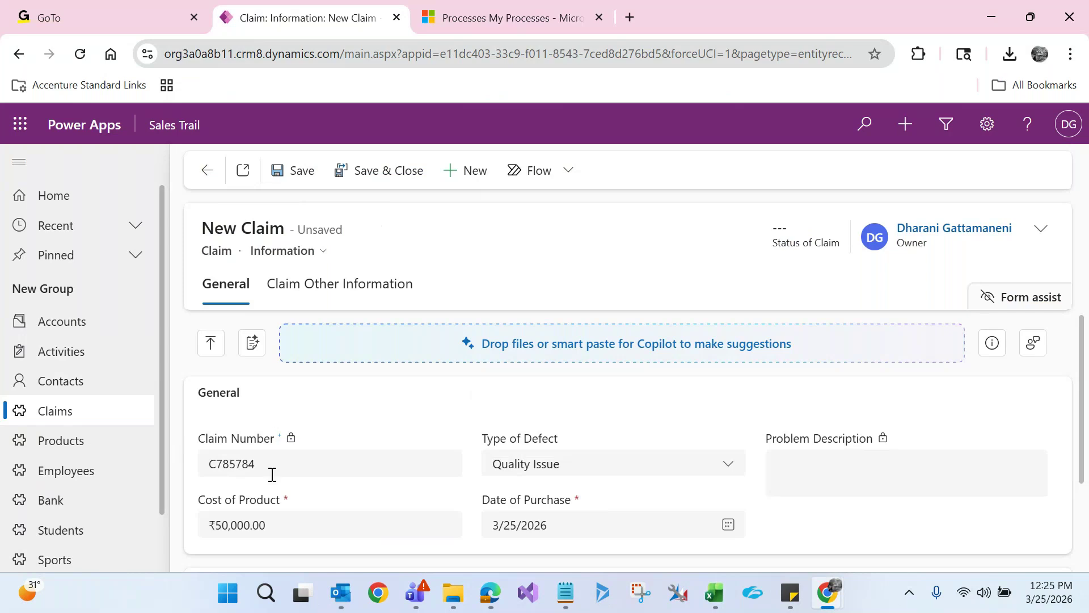
{"action": "left_click", "coordinate": [555, 470]}
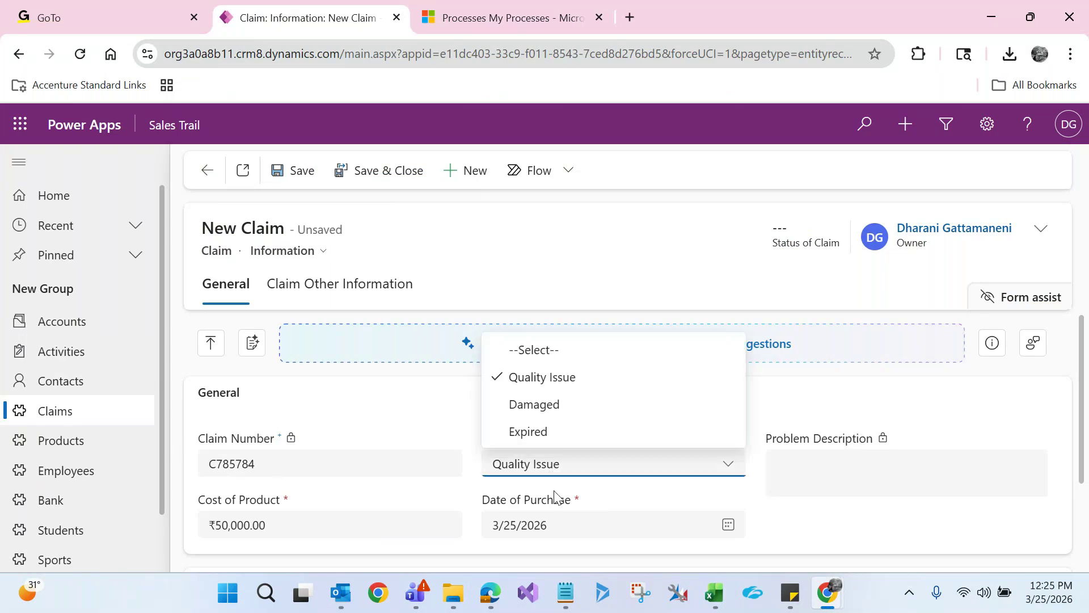
{"action": "left_click", "coordinate": [545, 404]}
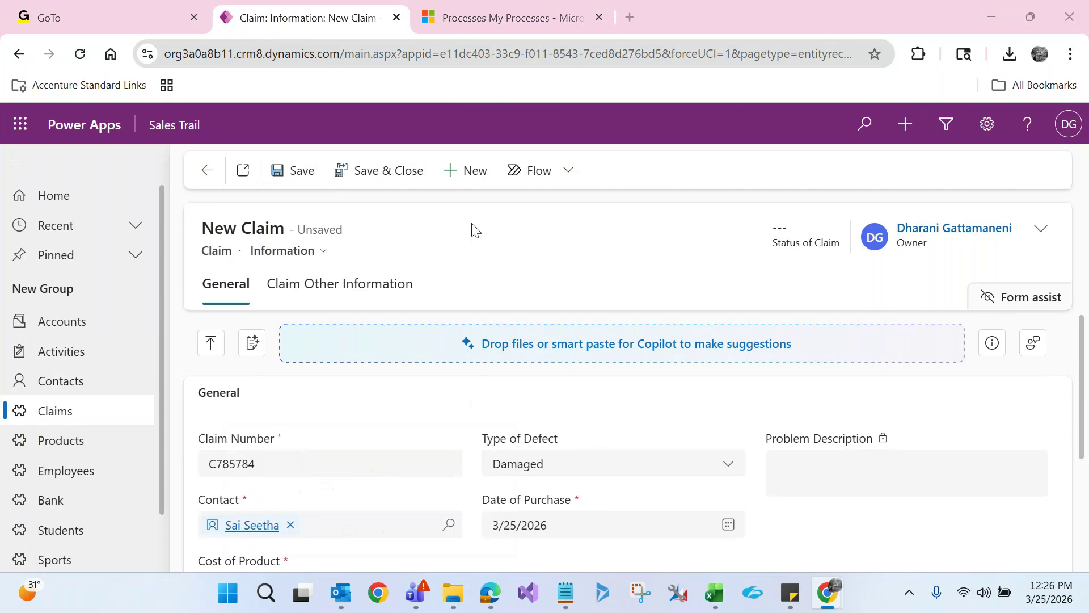
{"action": "key", "text": "alt+Tab"}
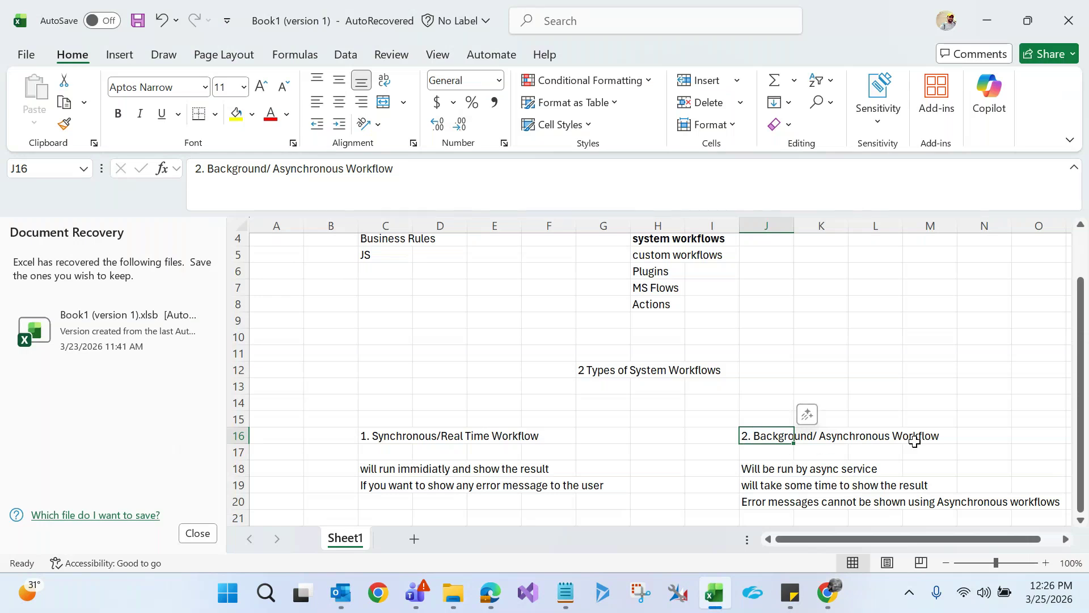
{"action": "key", "text": "Right"}
{"action": "key", "text": "alt+Tab"}
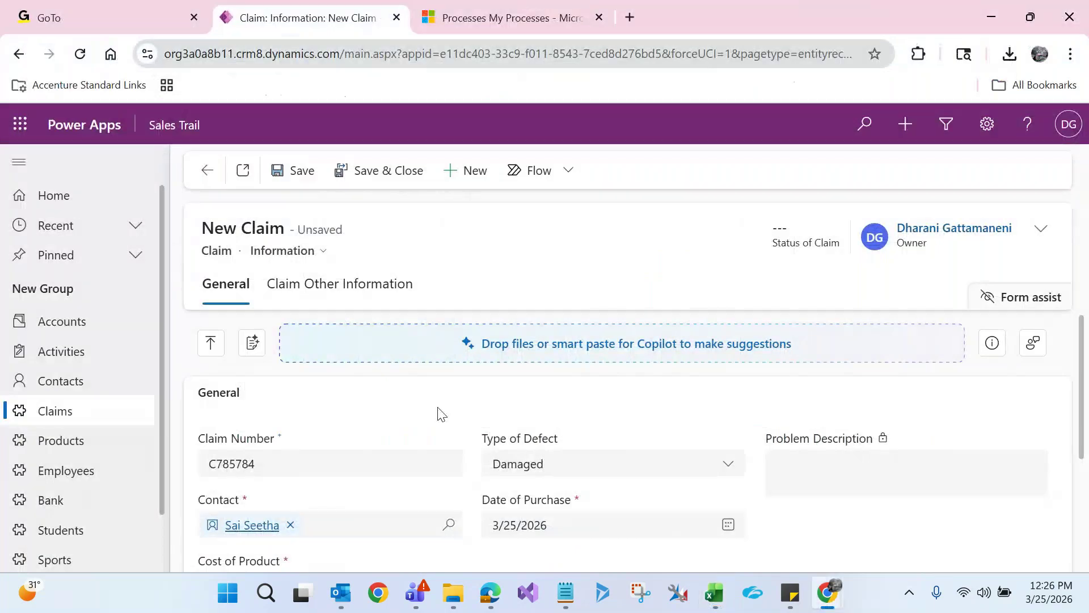
{"action": "key", "text": "alt+Tab"}
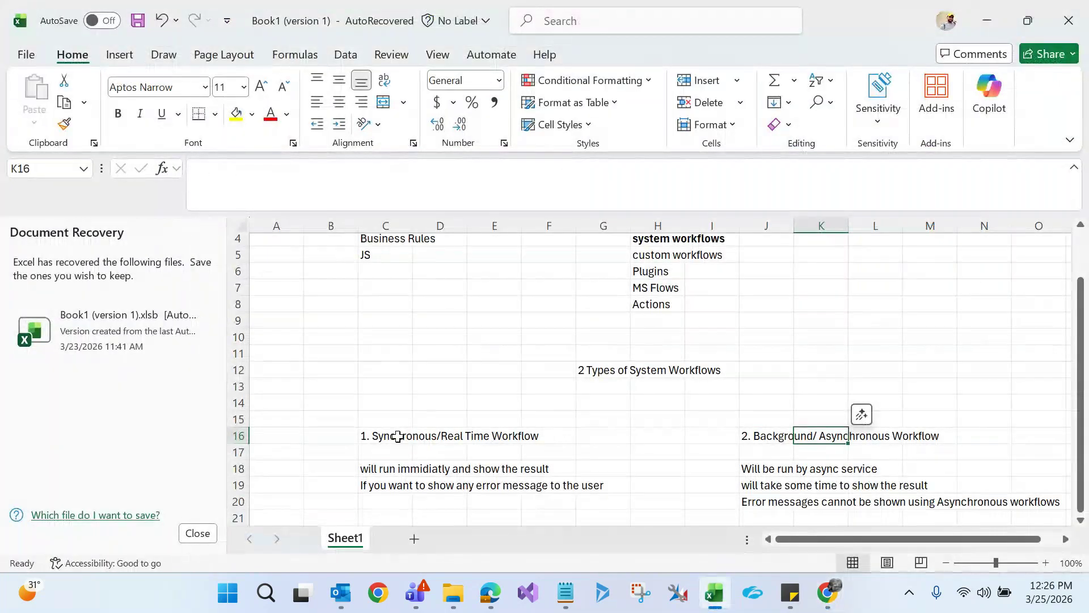
{"action": "left_click", "coordinate": [398, 436]}
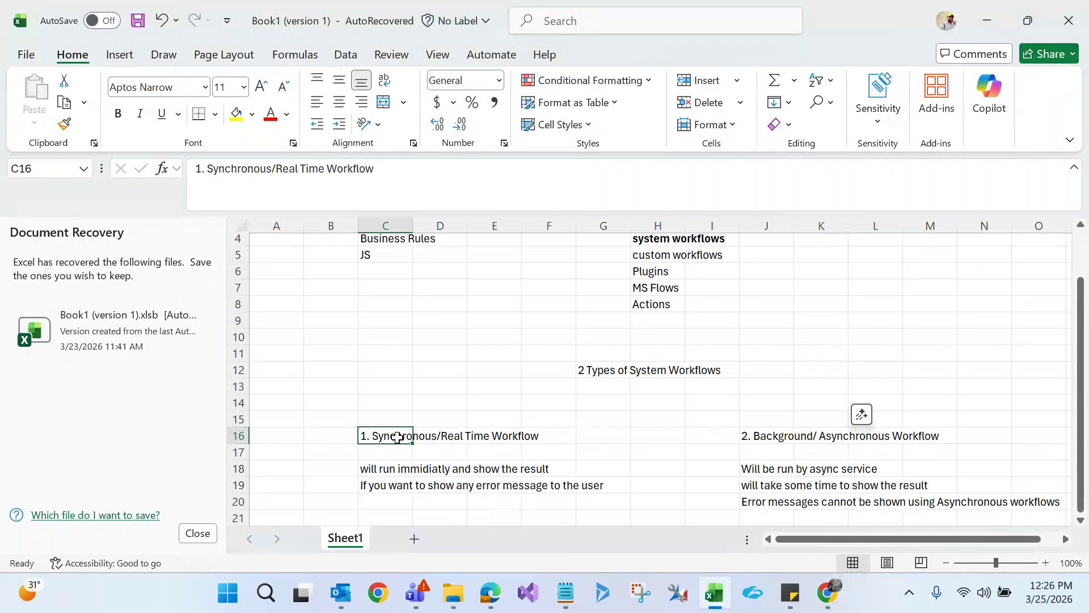
{"action": "key", "text": "alt+Tab"}
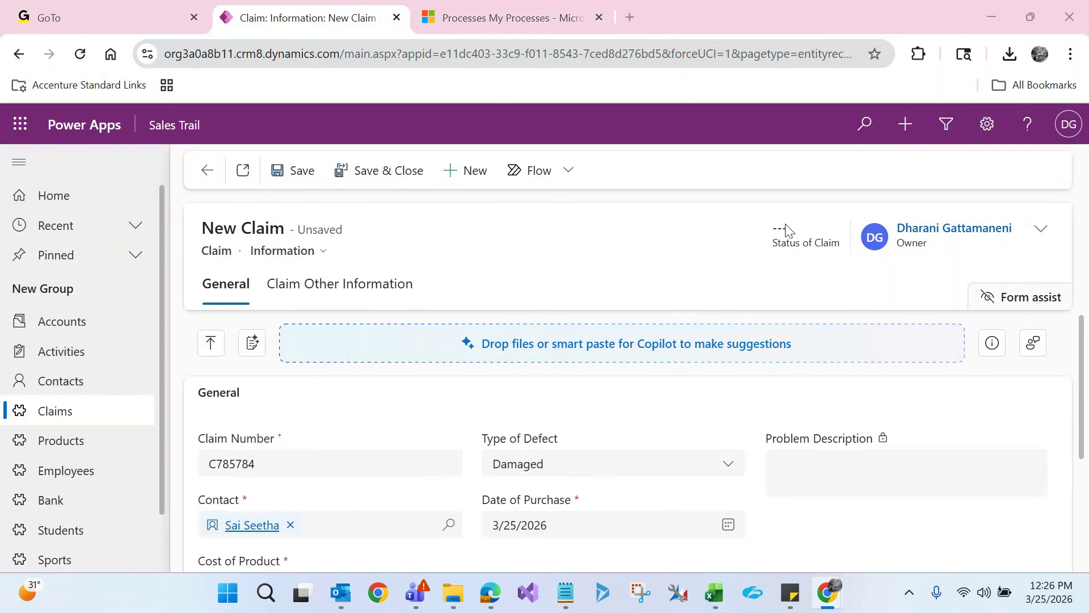
{"action": "key", "text": "alt+Tab"}
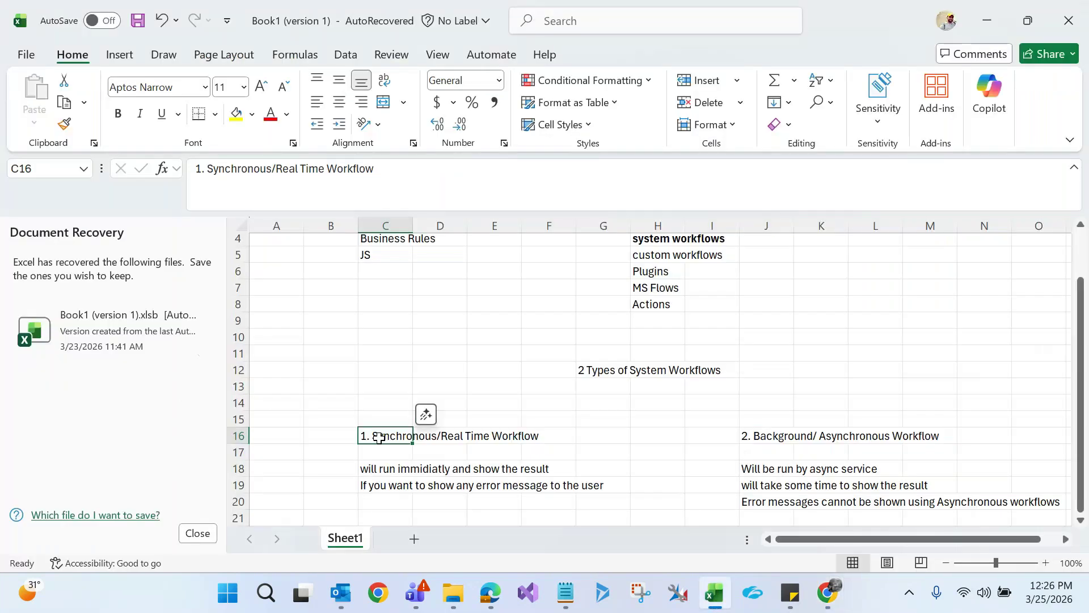
{"action": "key", "text": "alt+Tab"}
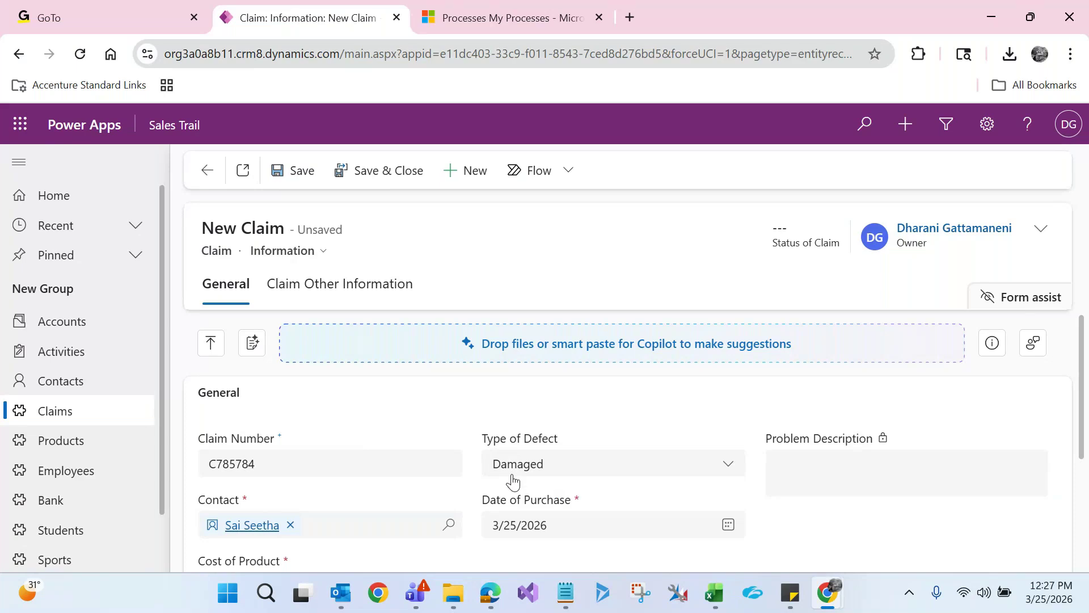
{"action": "key", "text": "alt+Tab"}
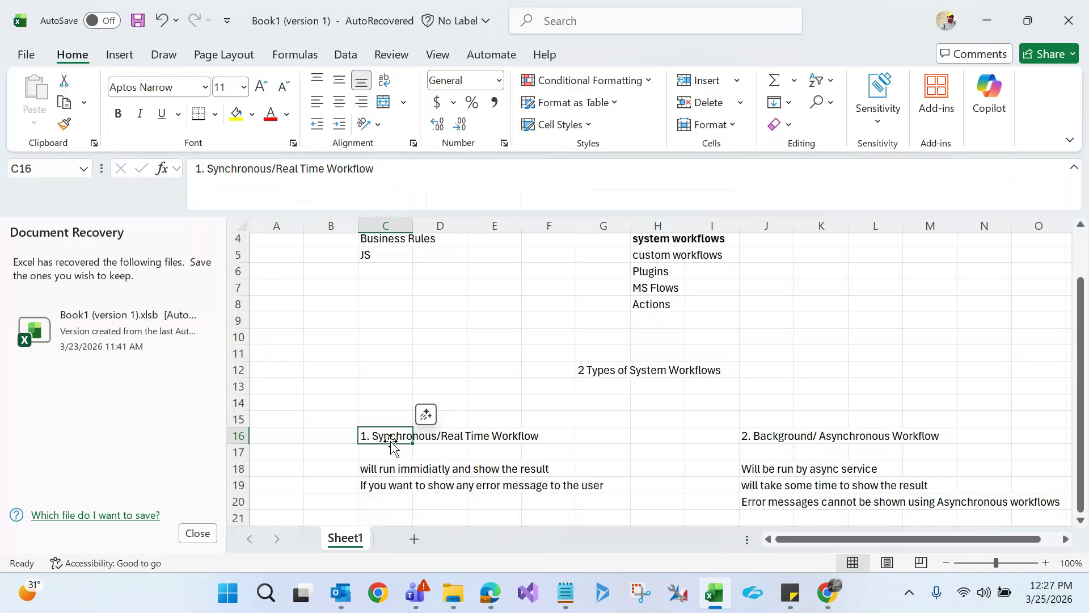
{"action": "key", "text": "alt+Tab"}
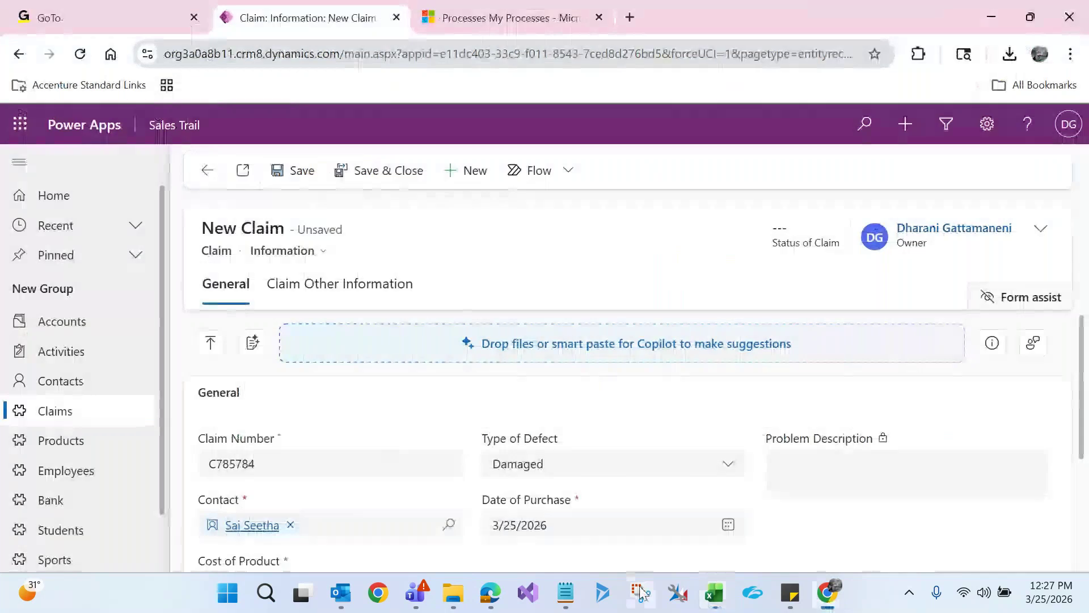
{"action": "mouse_move", "coordinate": [828, 605]}
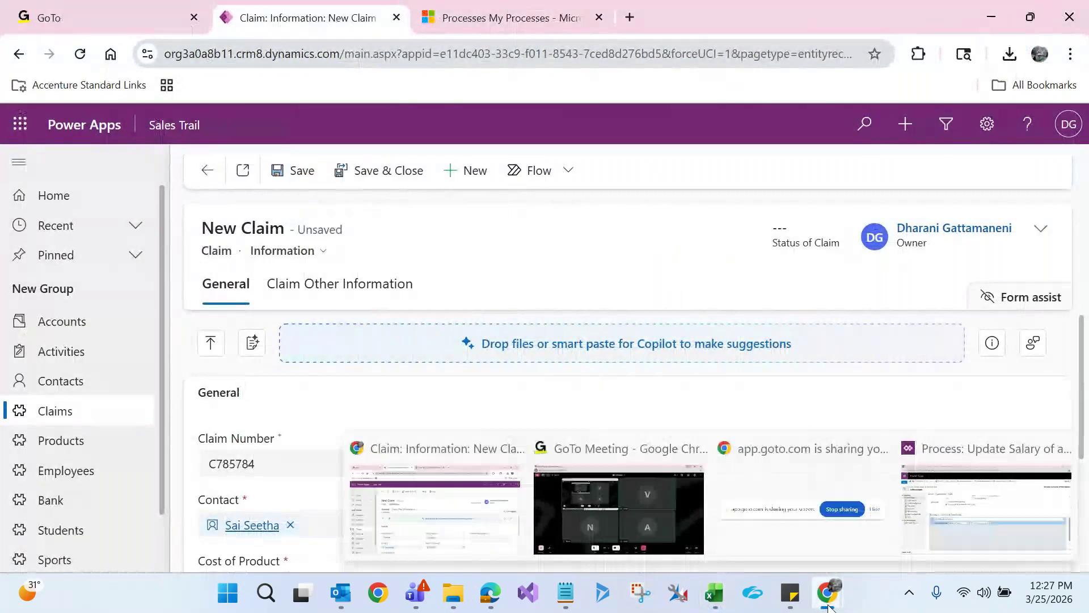
Minimize the salary process window and open Update Job Title of Contact from my processes
{"action": "left_click", "coordinate": [986, 505]}
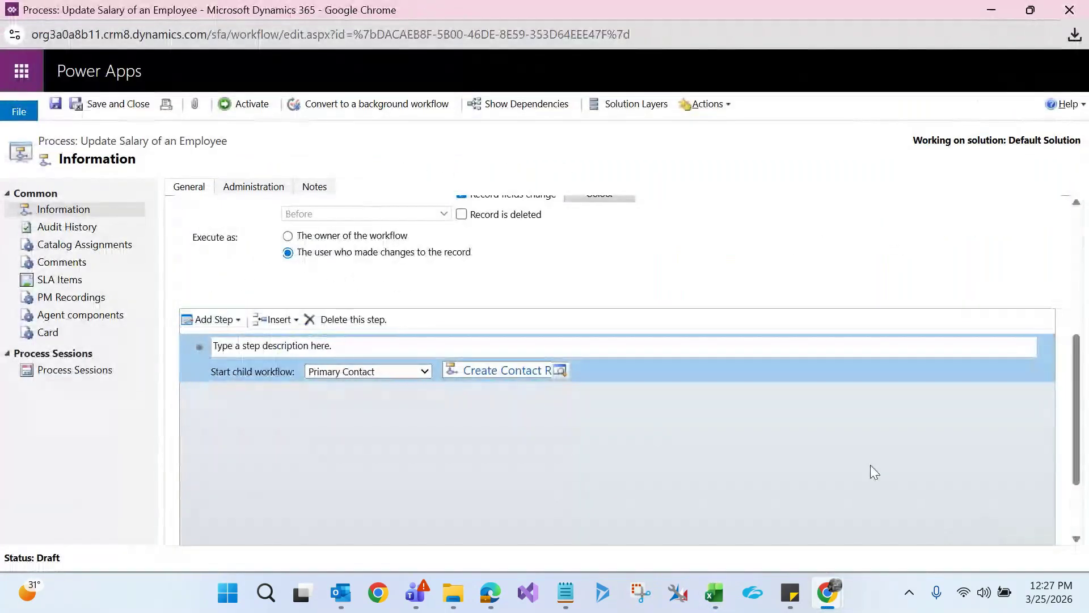
{"action": "left_click", "coordinate": [996, 8]}
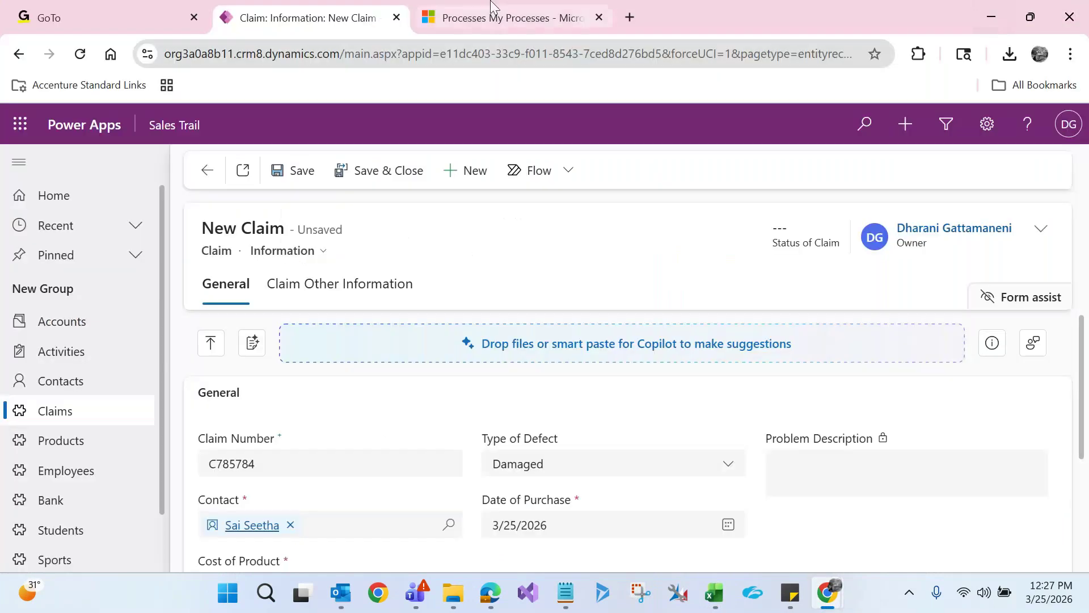
{"action": "left_click", "coordinate": [493, 15]}
{"action": "left_click", "coordinate": [182, 479]}
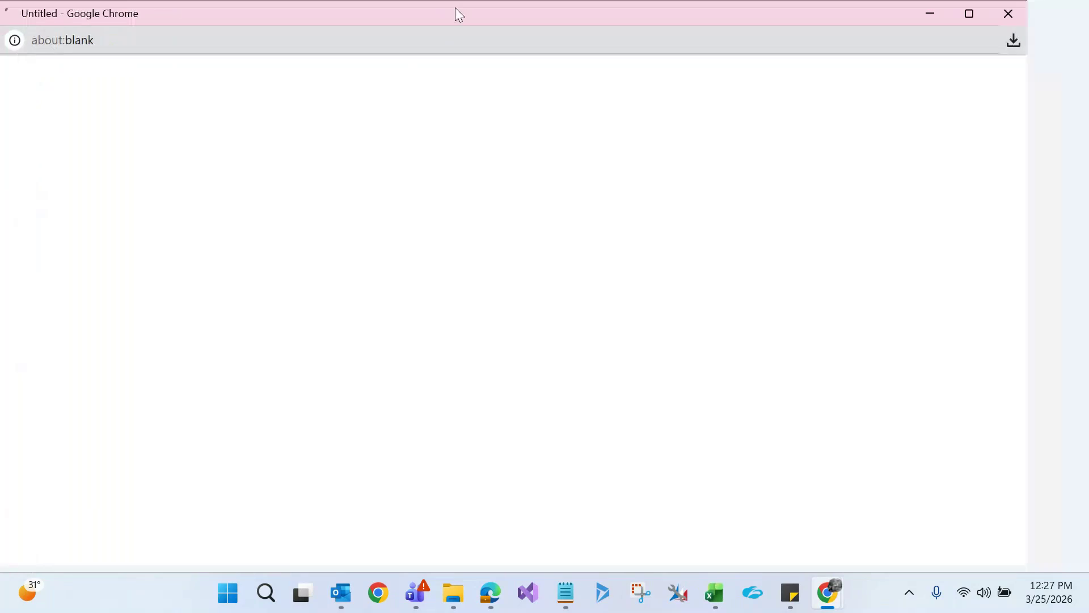
Maximize the Update Job Title of Contact window, then deactivate it and confirm
{"action": "double_click", "coordinate": [459, 13]}
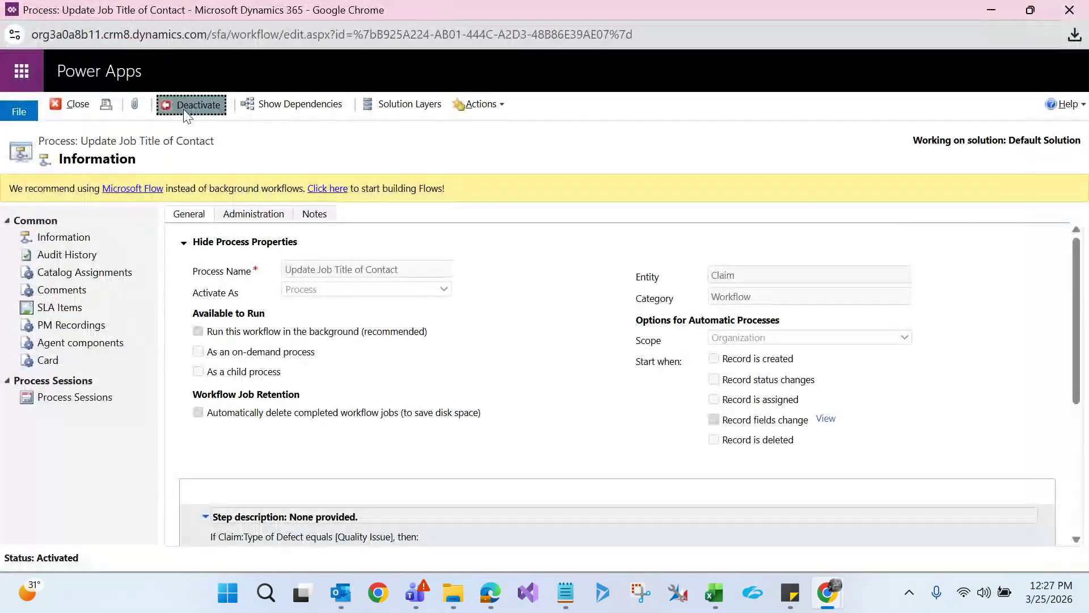
{"action": "left_click", "coordinate": [187, 115]}
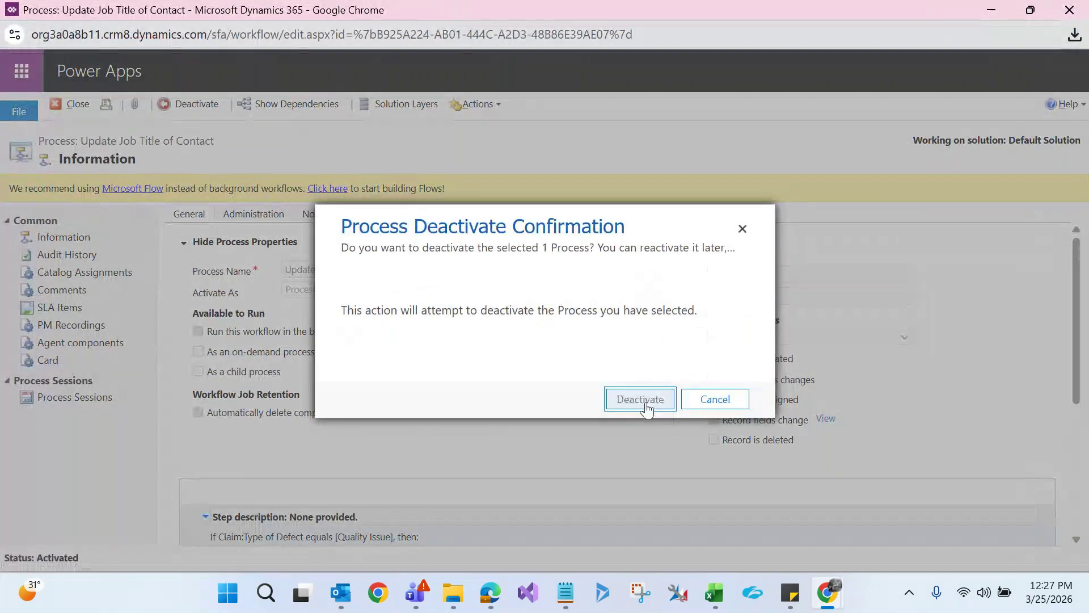
{"action": "left_click", "coordinate": [640, 399]}
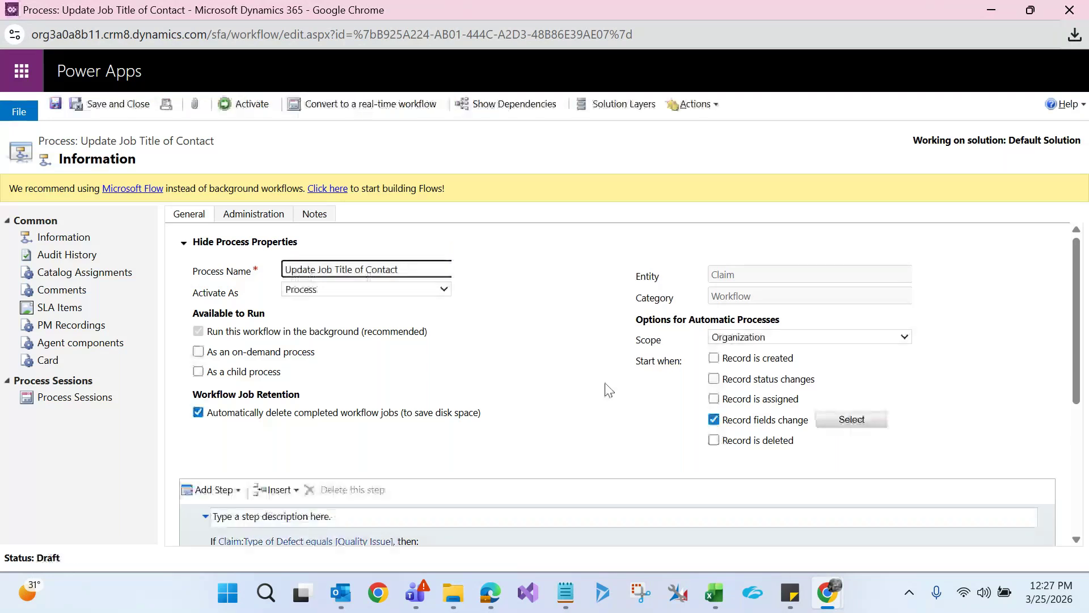
{"action": "left_click", "coordinate": [634, 455]}
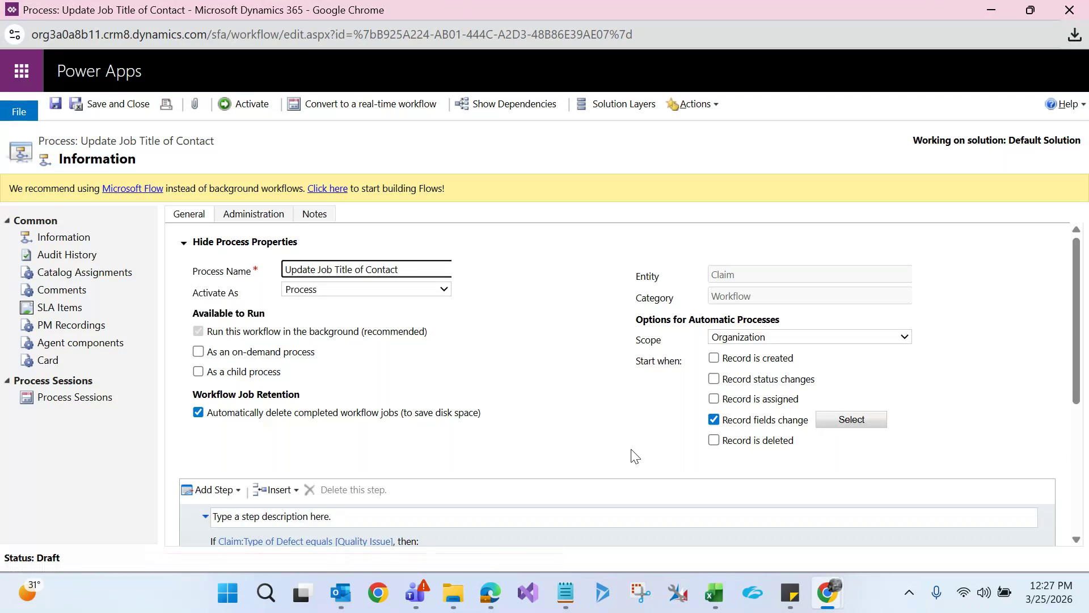
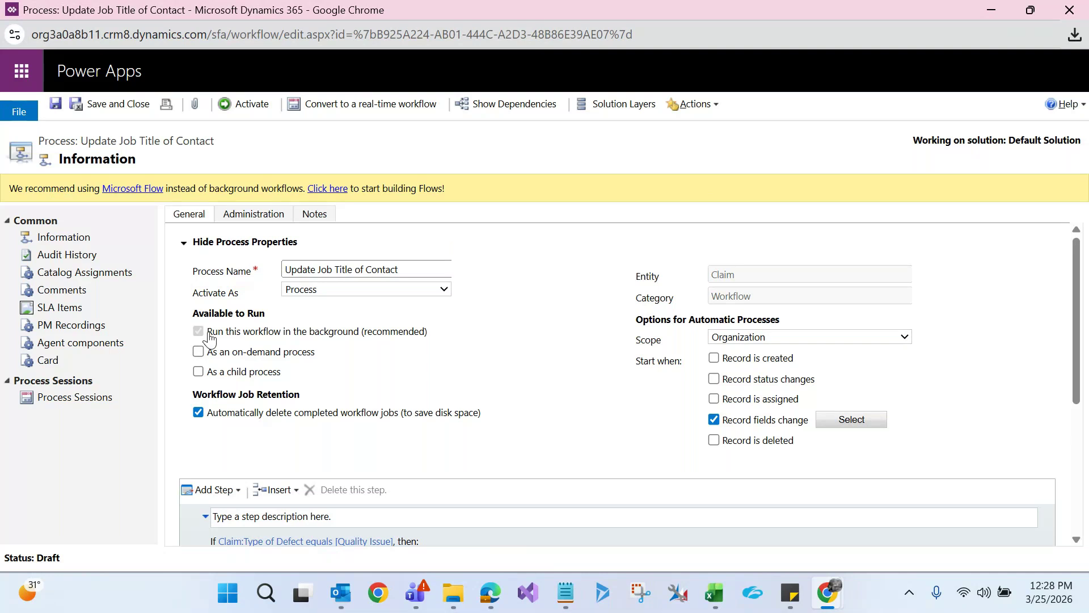
Delete the Stop workflow step from the Quality Issue branch
{"action": "left_click_drag", "start_coordinate": [208, 333], "coordinate": [359, 341]}
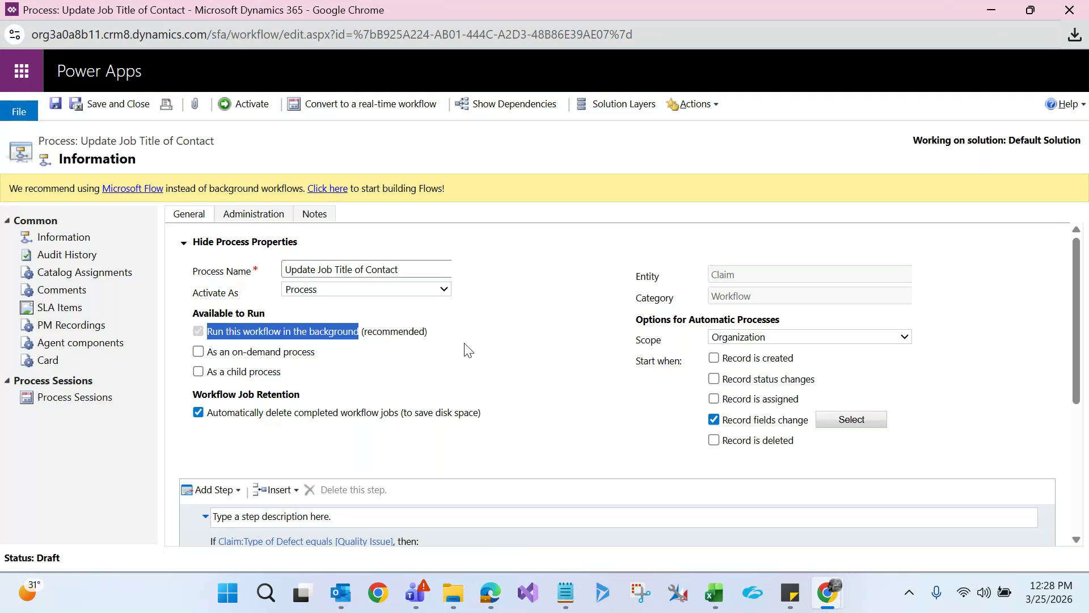
{"action": "left_click_drag", "start_coordinate": [1082, 264], "coordinate": [1084, 366]}
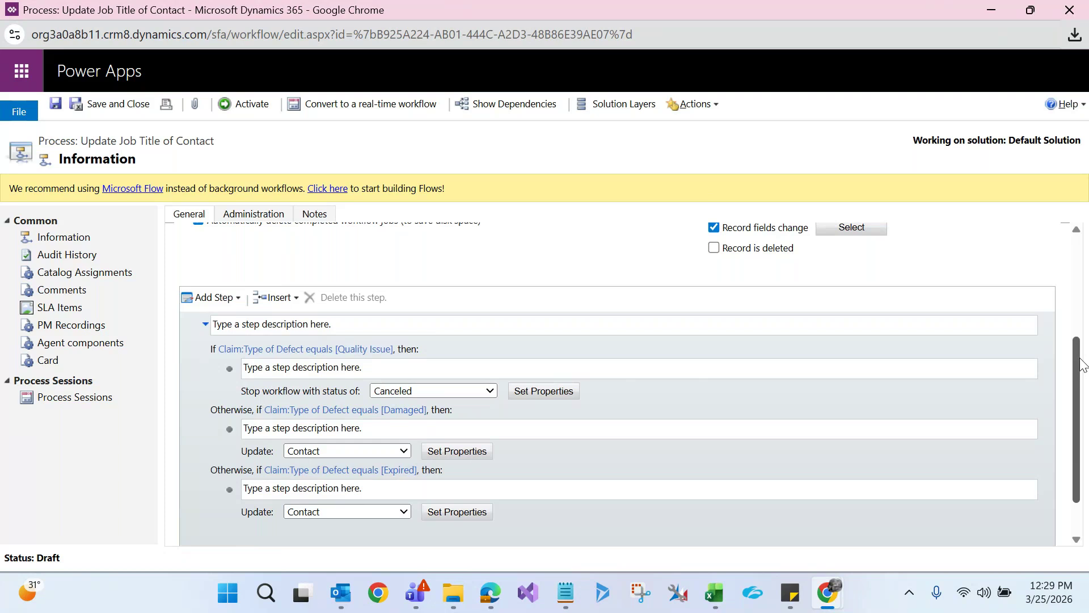
{"action": "left_click", "coordinate": [233, 380]}
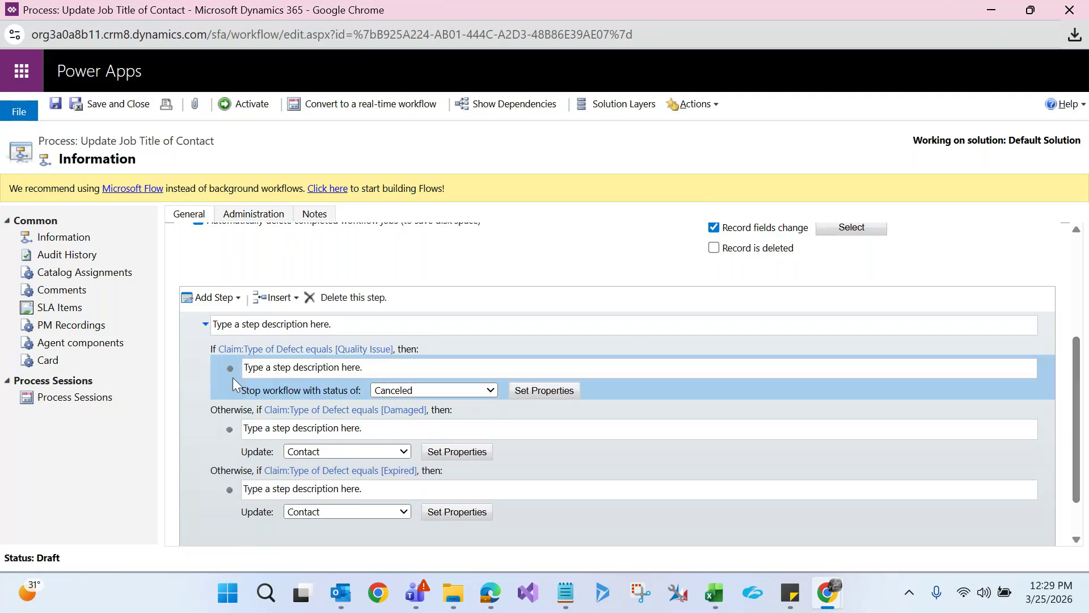
{"action": "left_click", "coordinate": [356, 295]}
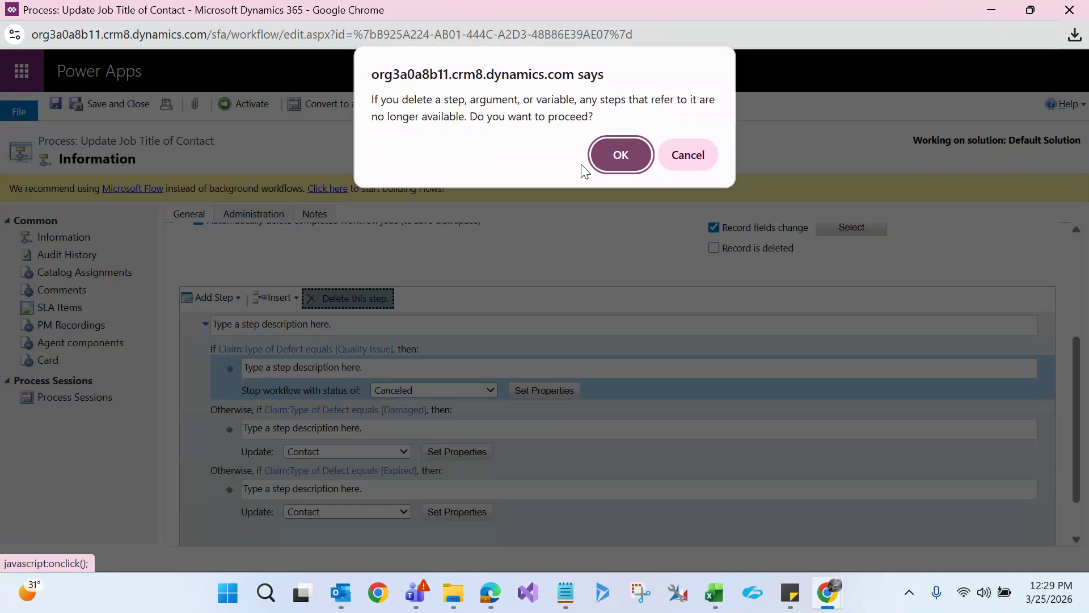
{"action": "left_click", "coordinate": [622, 154]}
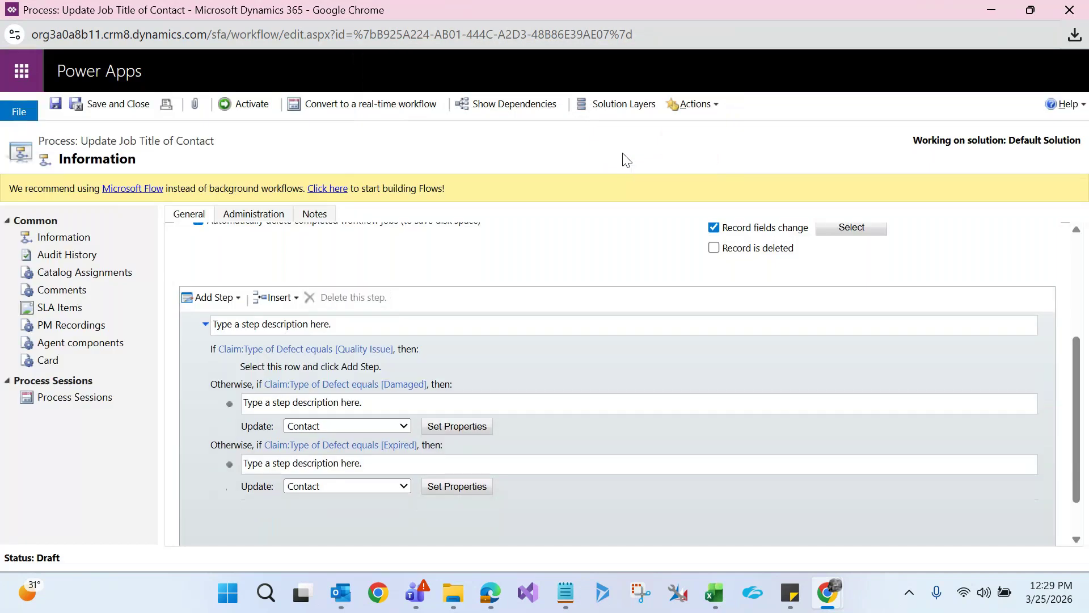
Add an Update Record step for the claim's Contact to the Quality Issue branch
{"action": "left_click", "coordinate": [246, 368]}
{"action": "left_click", "coordinate": [214, 297]}
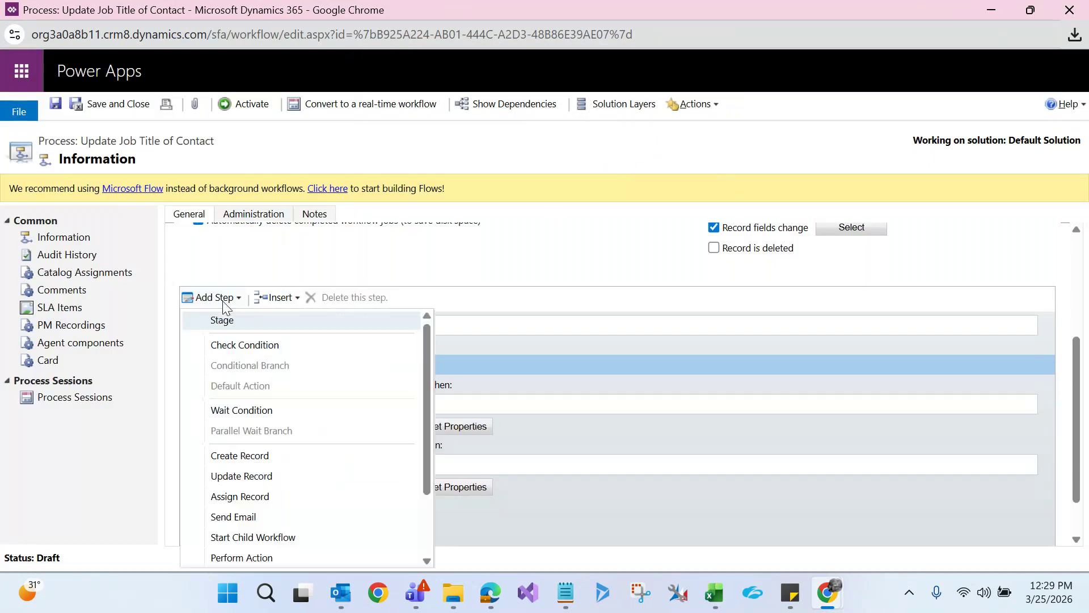
{"action": "left_click", "coordinate": [232, 482]}
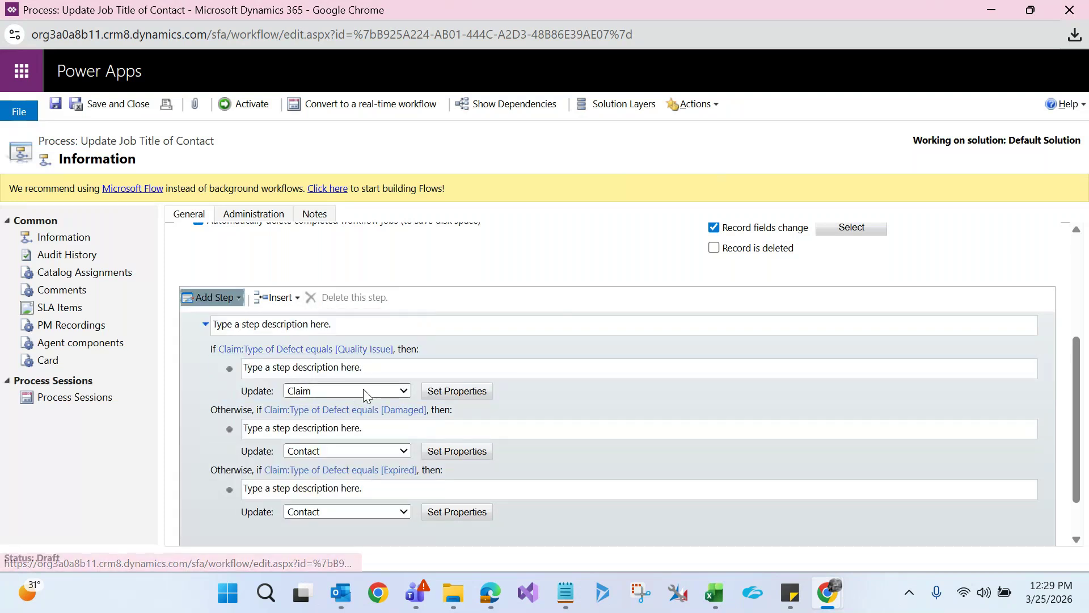
{"action": "left_click", "coordinate": [363, 389]}
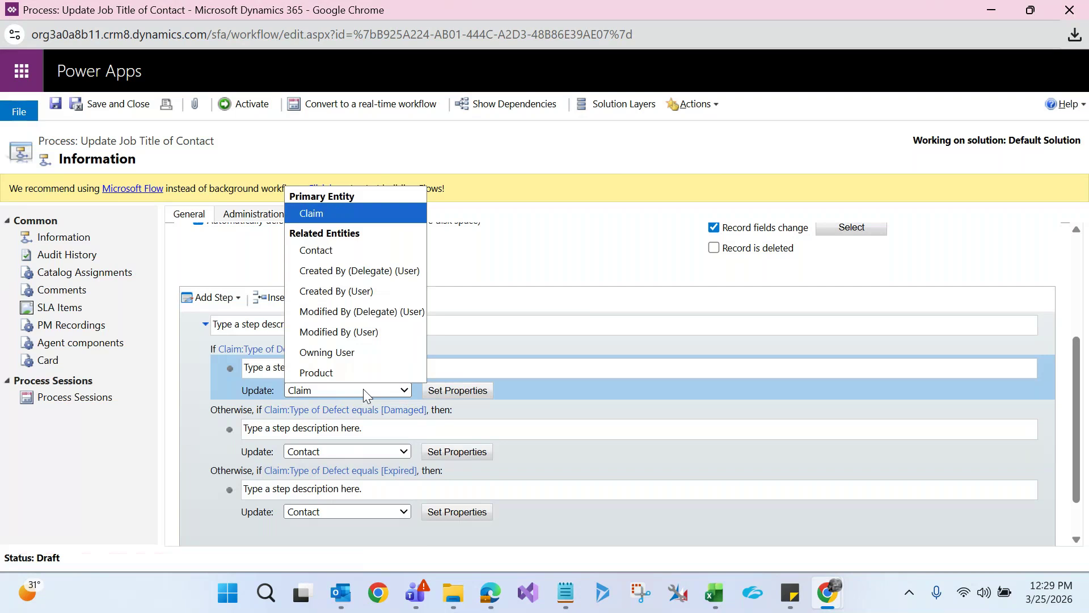
{"action": "left_click", "coordinate": [325, 249]}
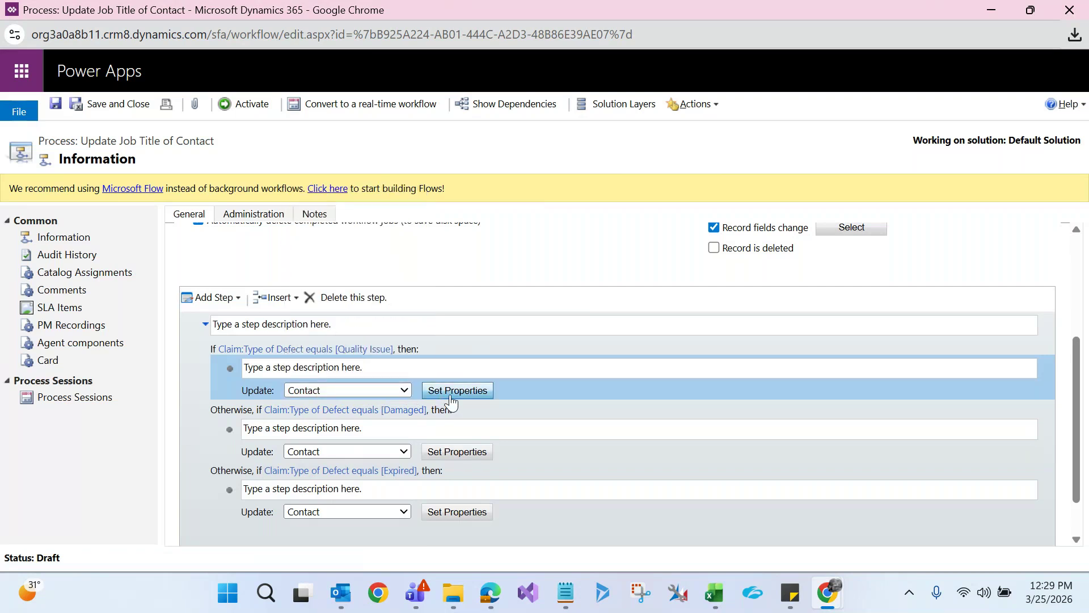
{"action": "left_click", "coordinate": [457, 391]}
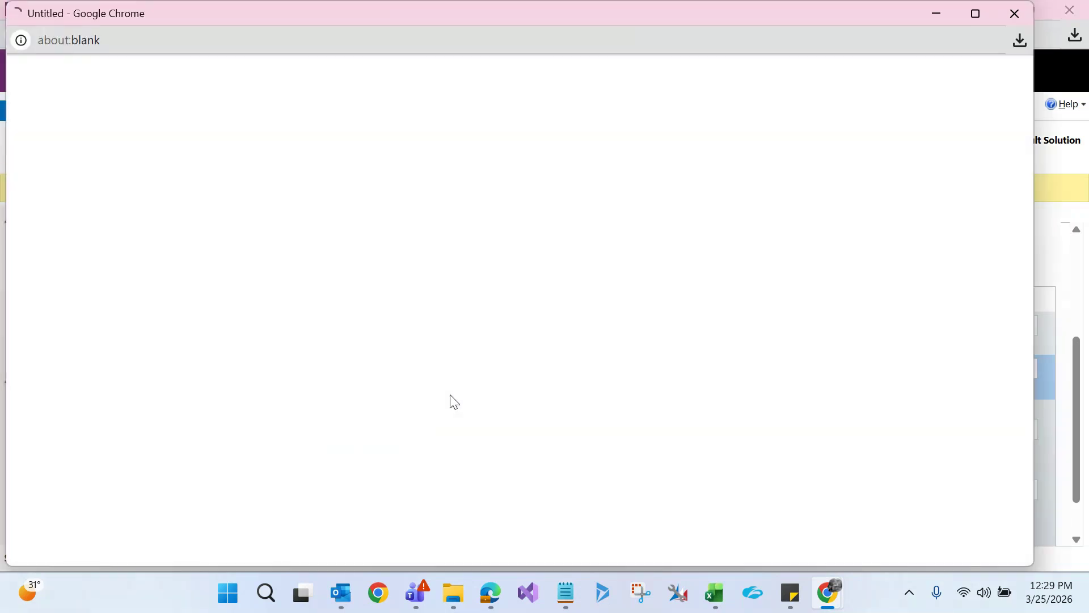
Set the Contact's Job Title to 'Quality Issue', then save and close the step
{"action": "double_click", "coordinate": [389, 8]}
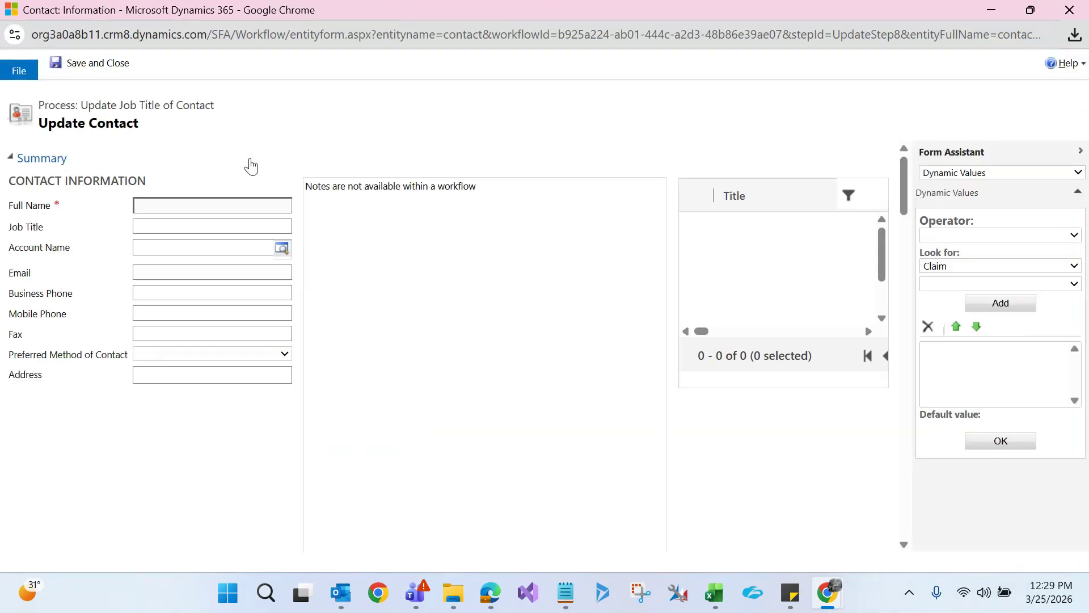
{"action": "left_click", "coordinate": [181, 231]}
{"action": "type", "text": "Quali"}
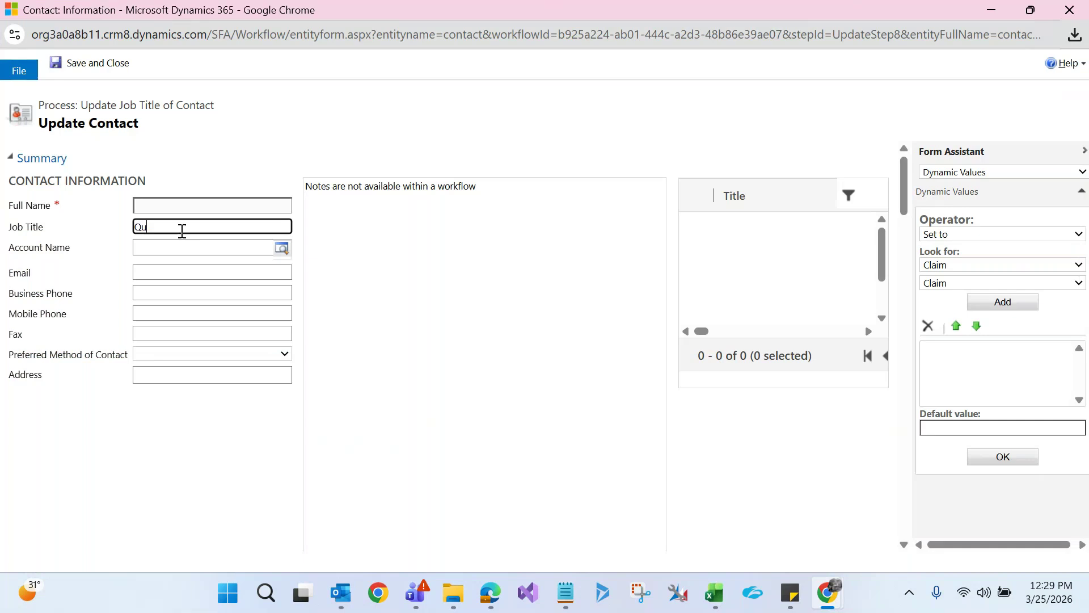
{"action": "type", "text": "ty Issue"}
{"action": "left_click", "coordinate": [101, 61]}
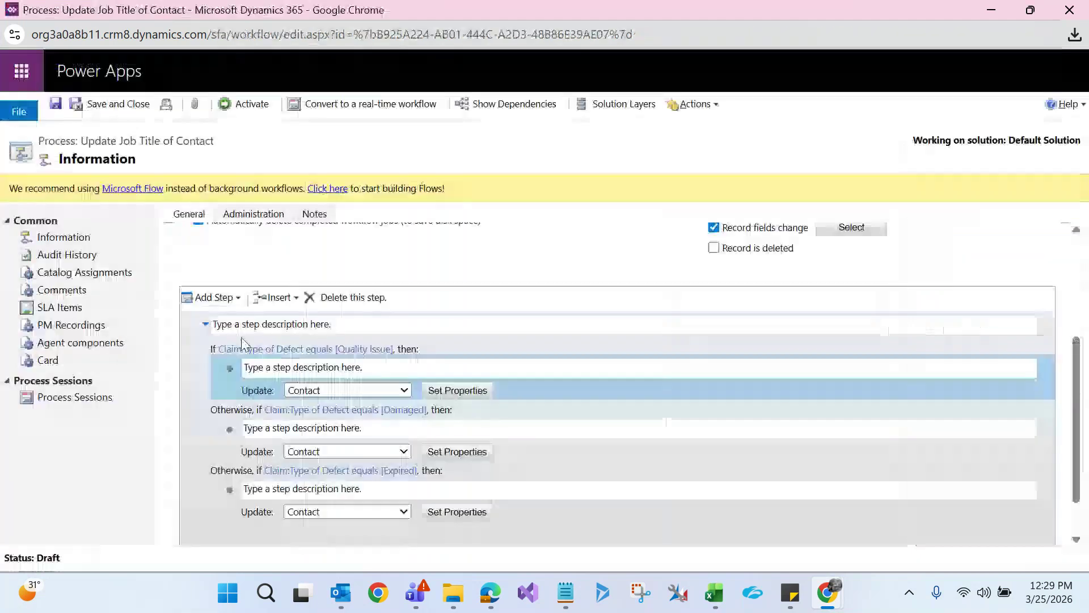
{"action": "left_click", "coordinate": [224, 447]}
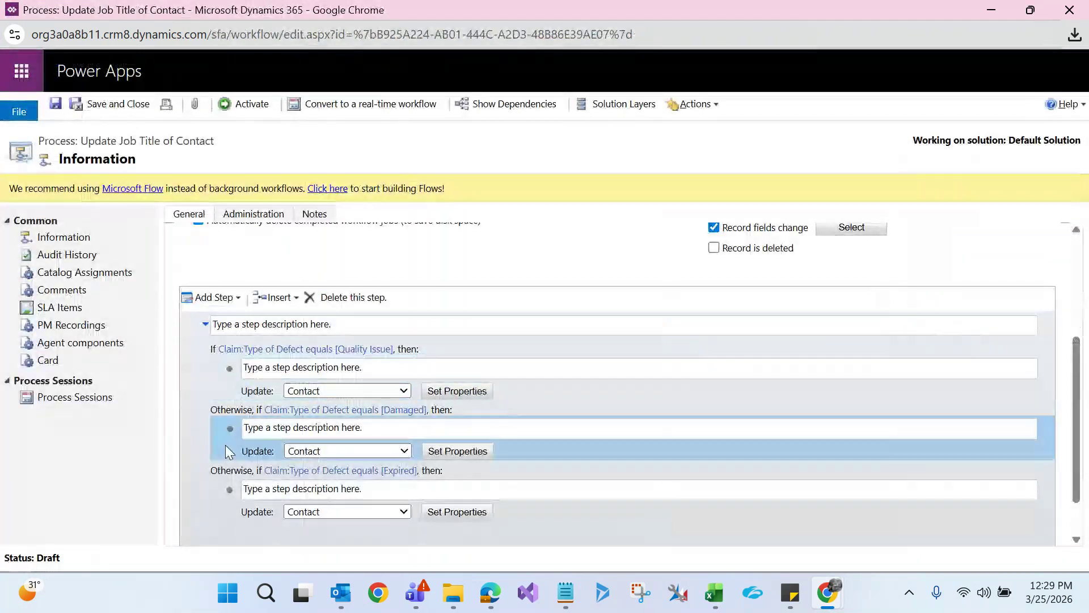
{"action": "left_click", "coordinate": [220, 376]}
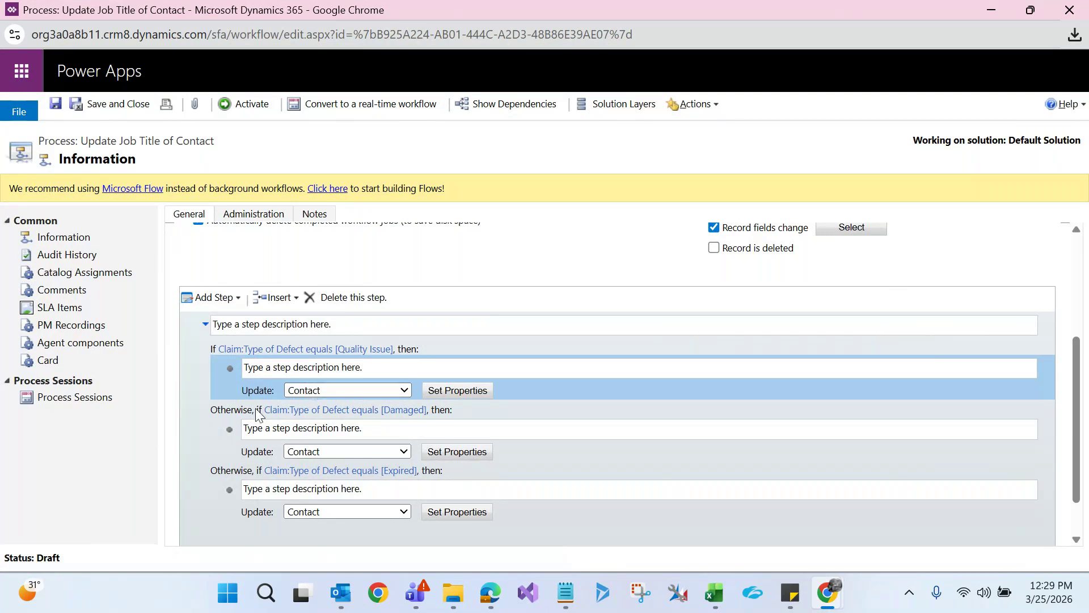
{"action": "left_click", "coordinate": [397, 425]}
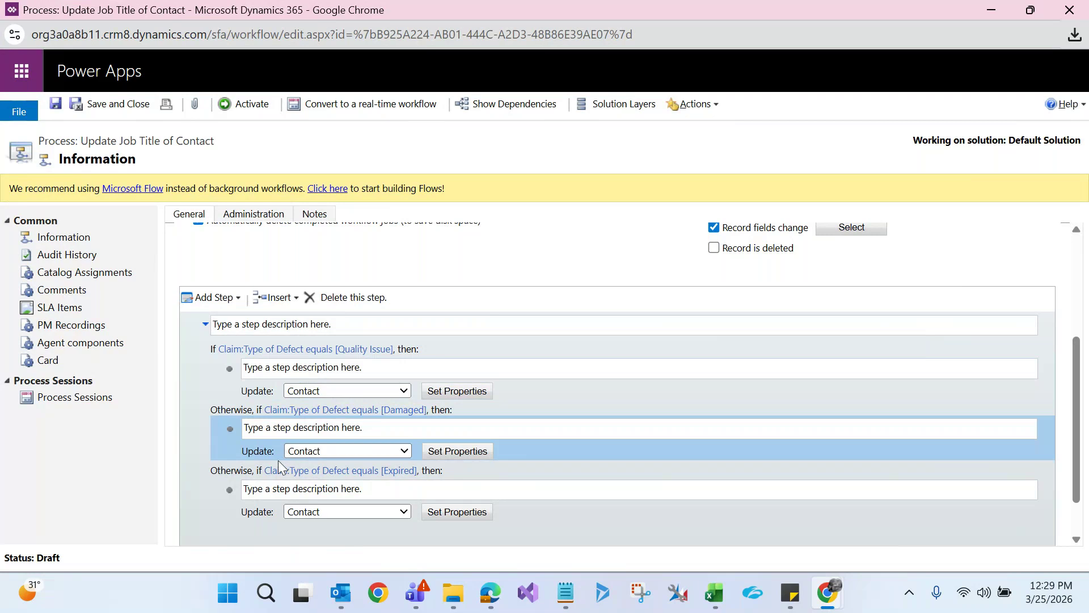
{"action": "left_click", "coordinate": [257, 497]}
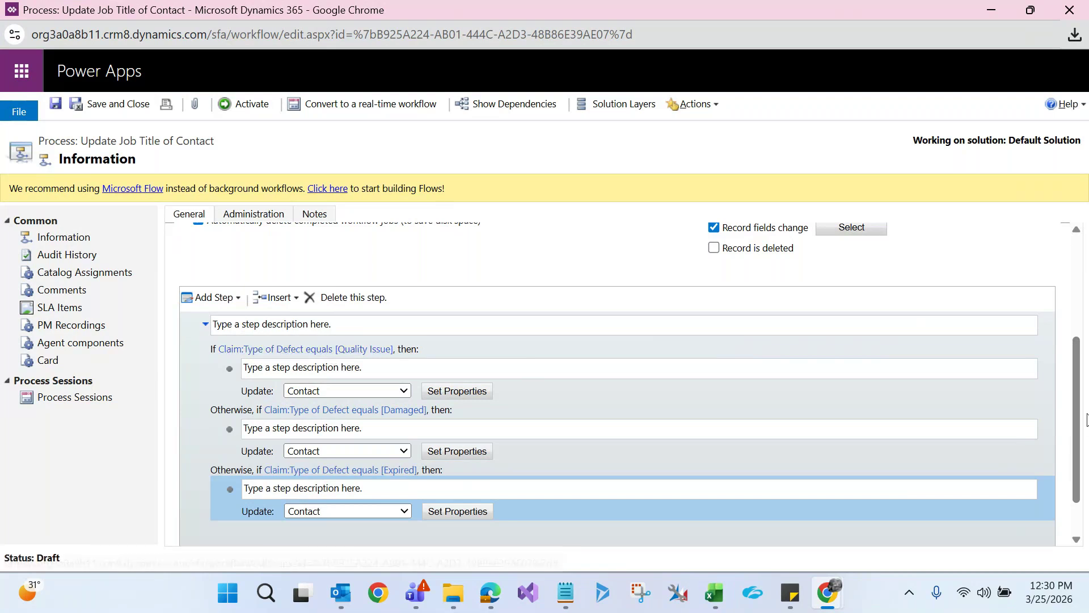
{"action": "scroll", "coordinate": [1081, 414], "scroll_direction": "up", "scroll_amount": 4}
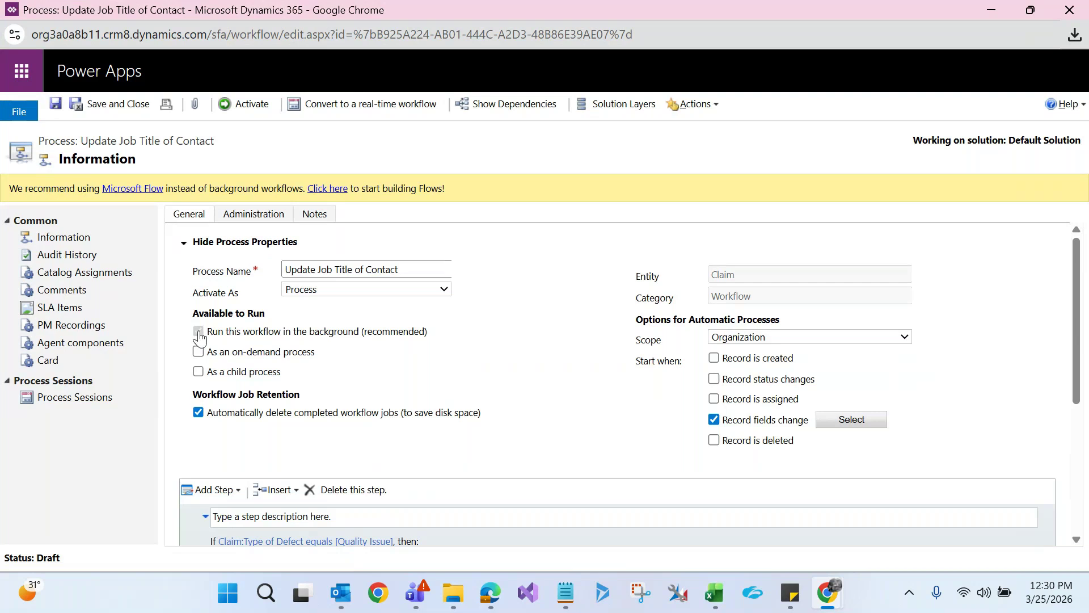
Activate Update Job Title of Contact from the toolbar and confirm in the Process Activate dialog
{"action": "left_click", "coordinate": [254, 105]}
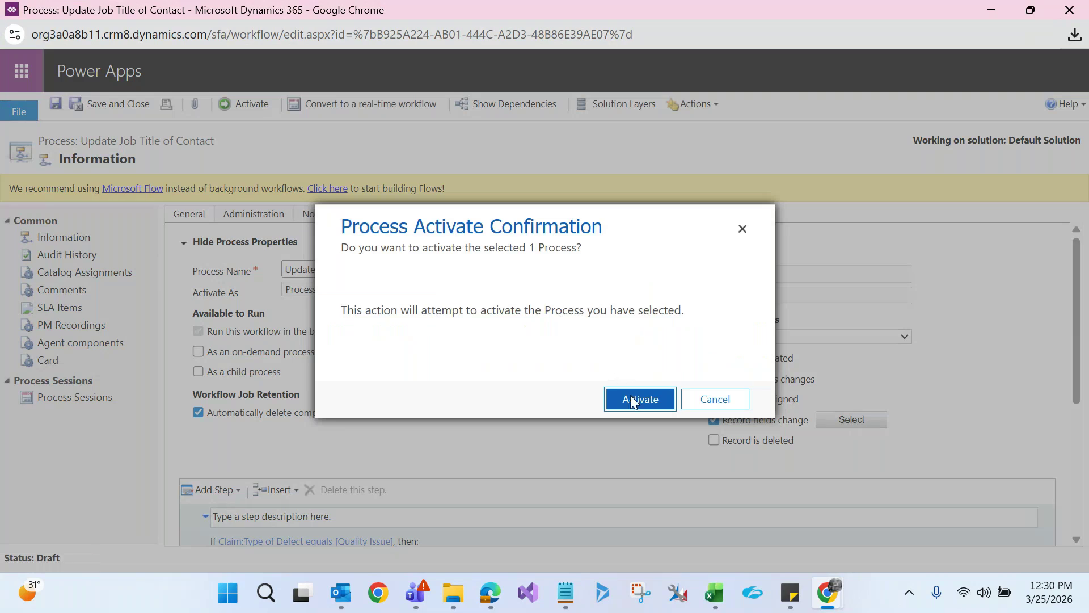
{"action": "left_click", "coordinate": [634, 400]}
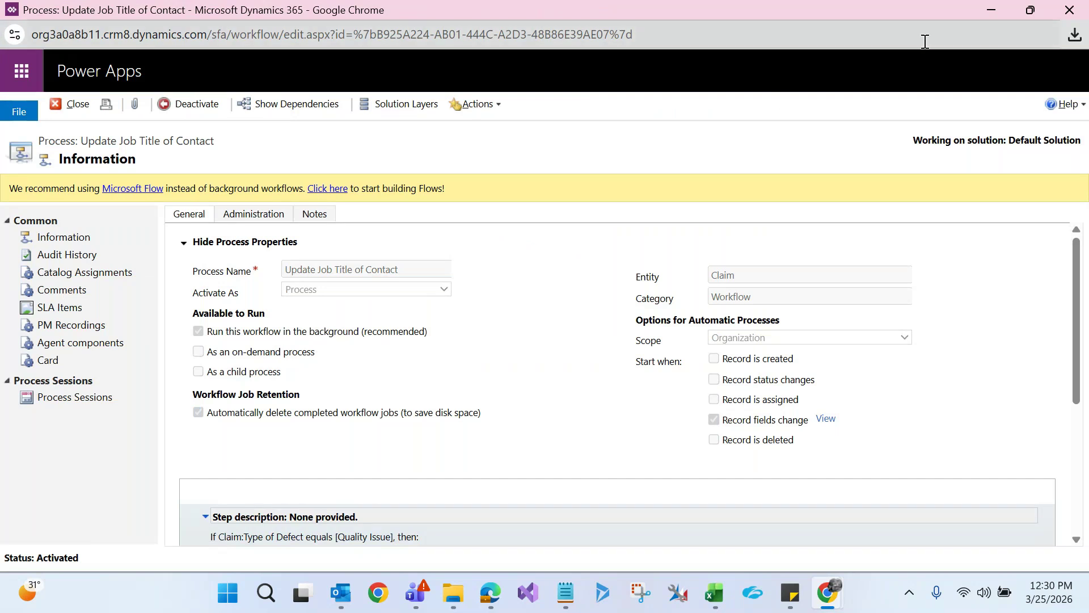
On the new Damaged claim, swap in a different contact, save, and open that contact's record
{"action": "left_click", "coordinate": [992, 15]}
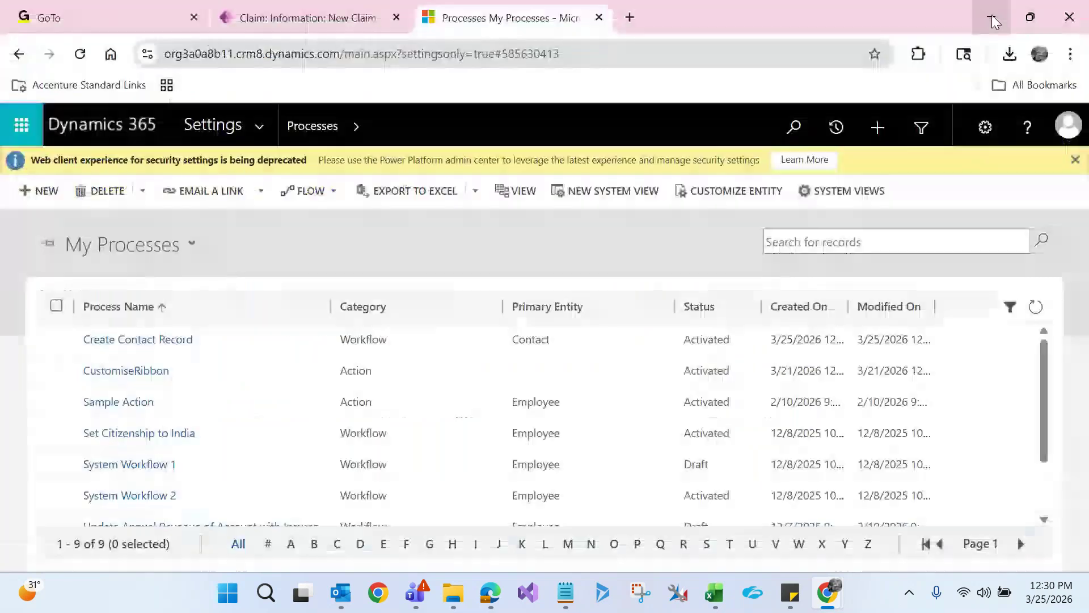
{"action": "left_click", "coordinate": [280, 19]}
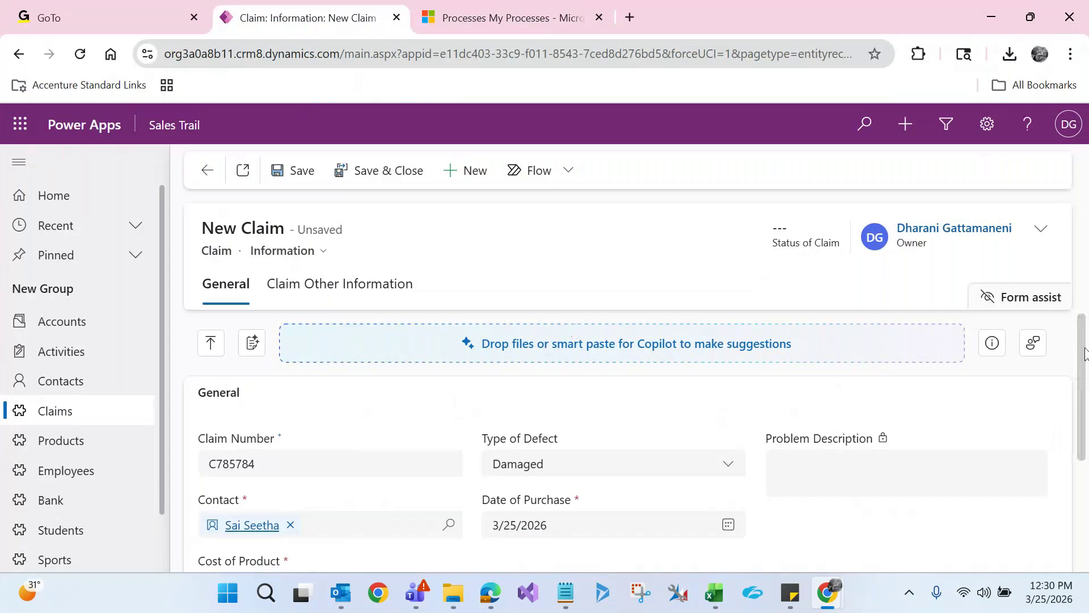
{"action": "key", "text": "ctrl+minus"}
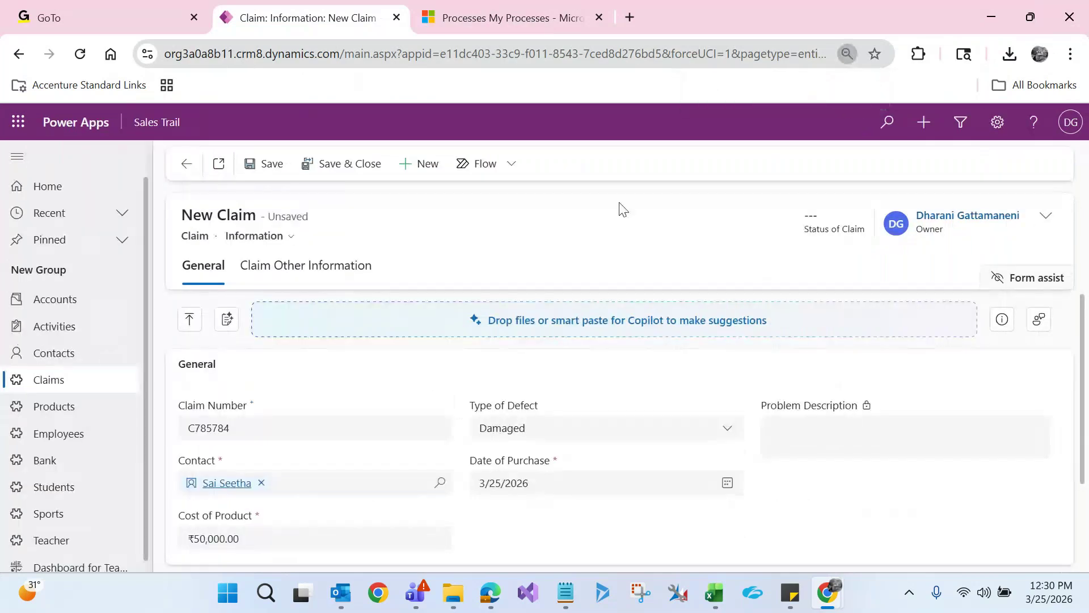
{"action": "left_click", "coordinate": [262, 483]}
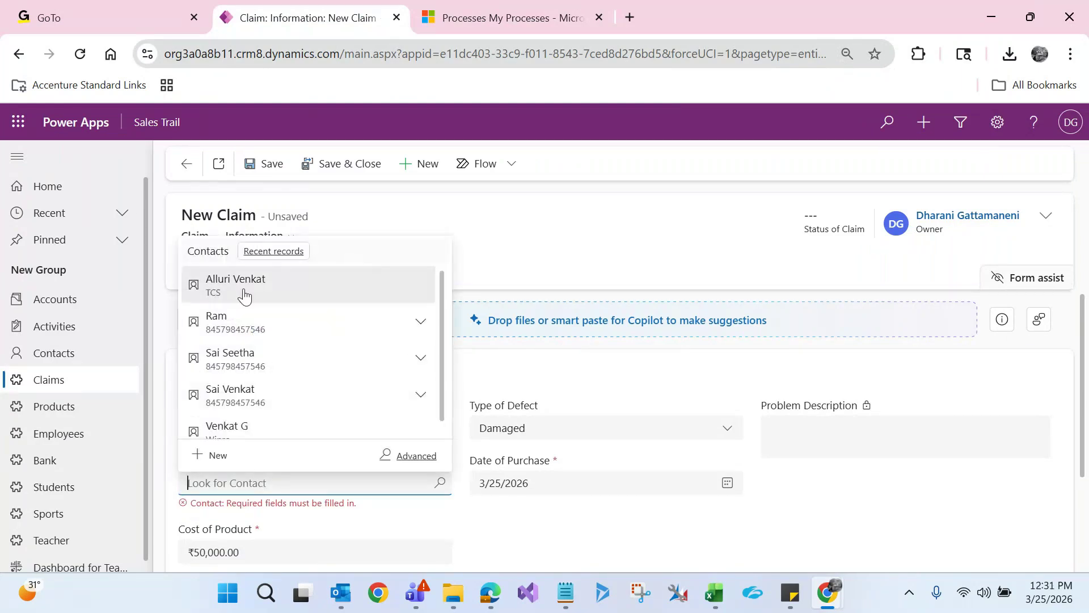
{"action": "left_click", "coordinate": [244, 295]}
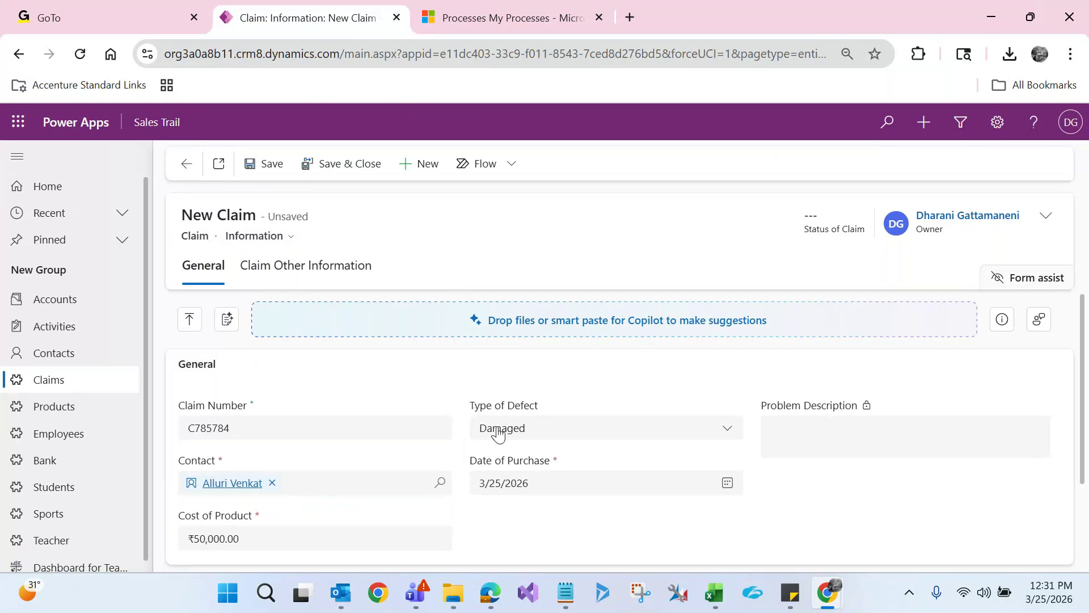
{"action": "left_click", "coordinate": [268, 165]}
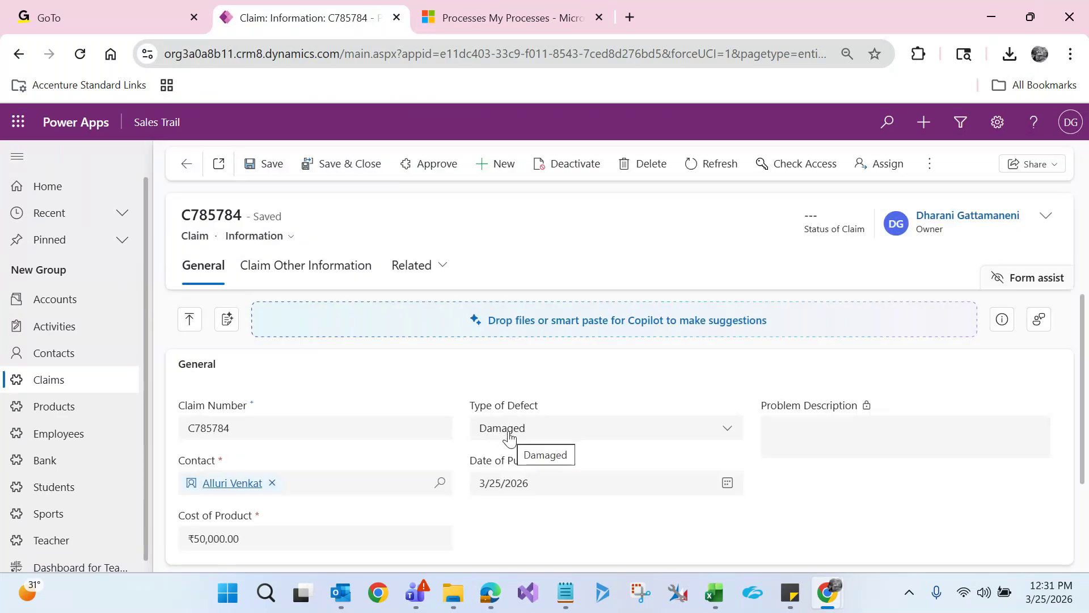
{"action": "left_click", "coordinate": [256, 483]}
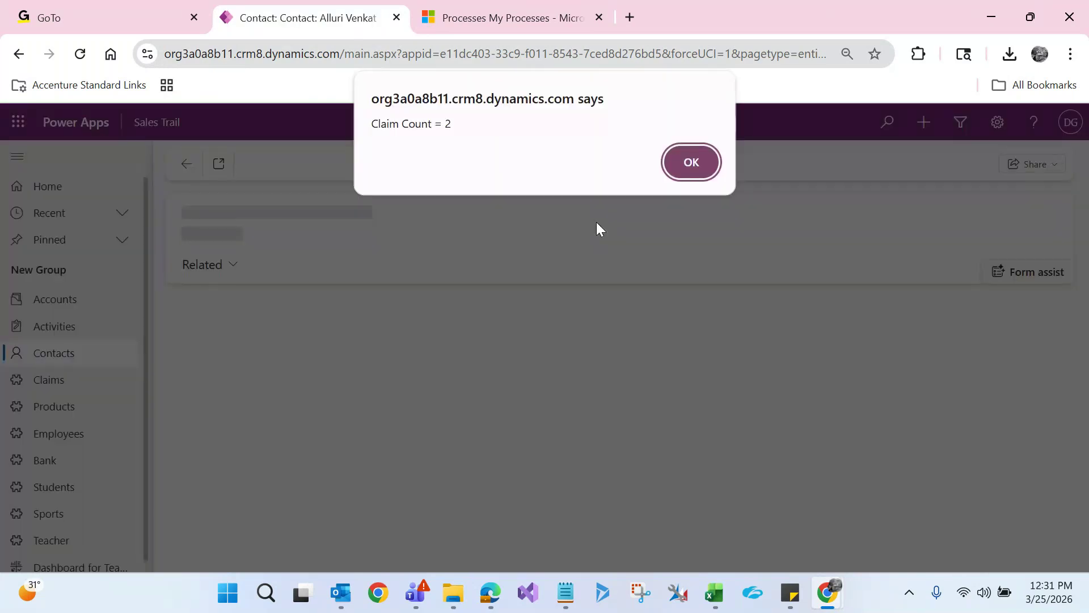
Link the claim to another contact, save it with Type of Defect Quality Issue, then switch back to Damaged
{"action": "left_click", "coordinate": [710, 156]}
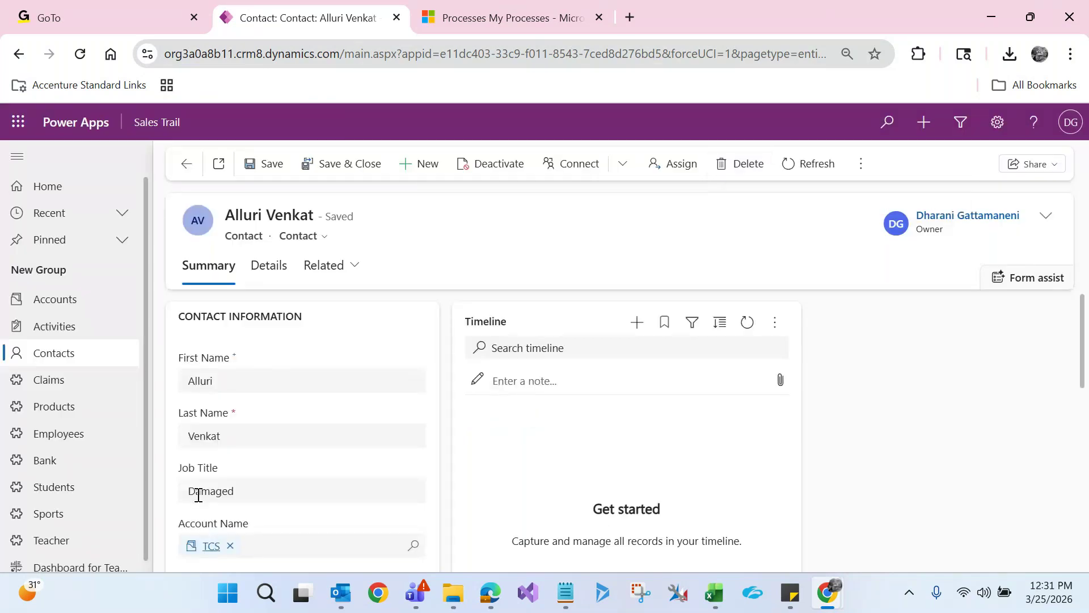
{"action": "left_click", "coordinate": [183, 167]}
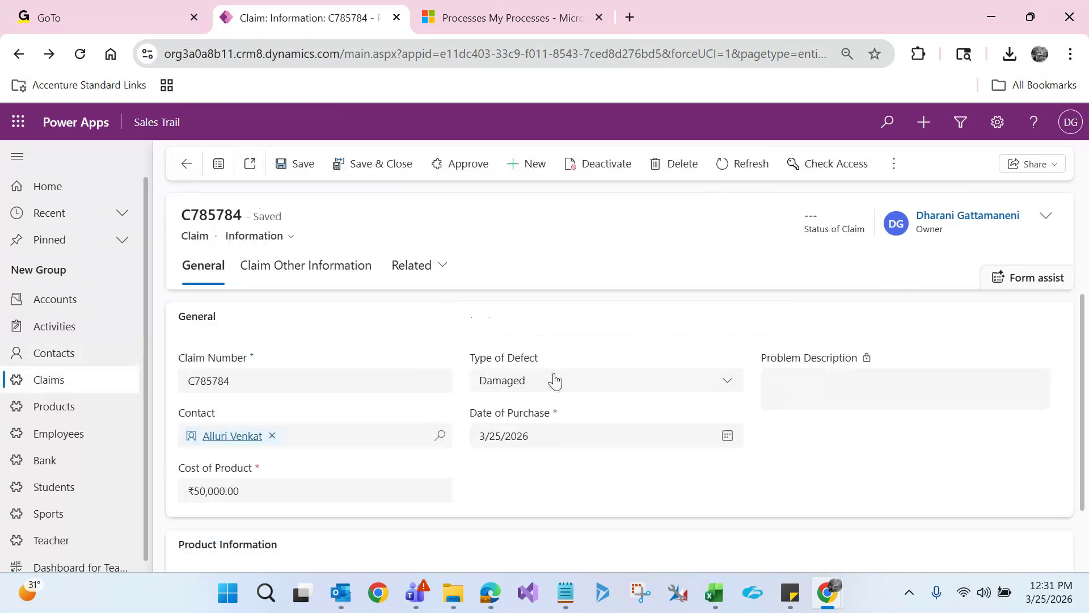
{"action": "left_click", "coordinate": [305, 446]}
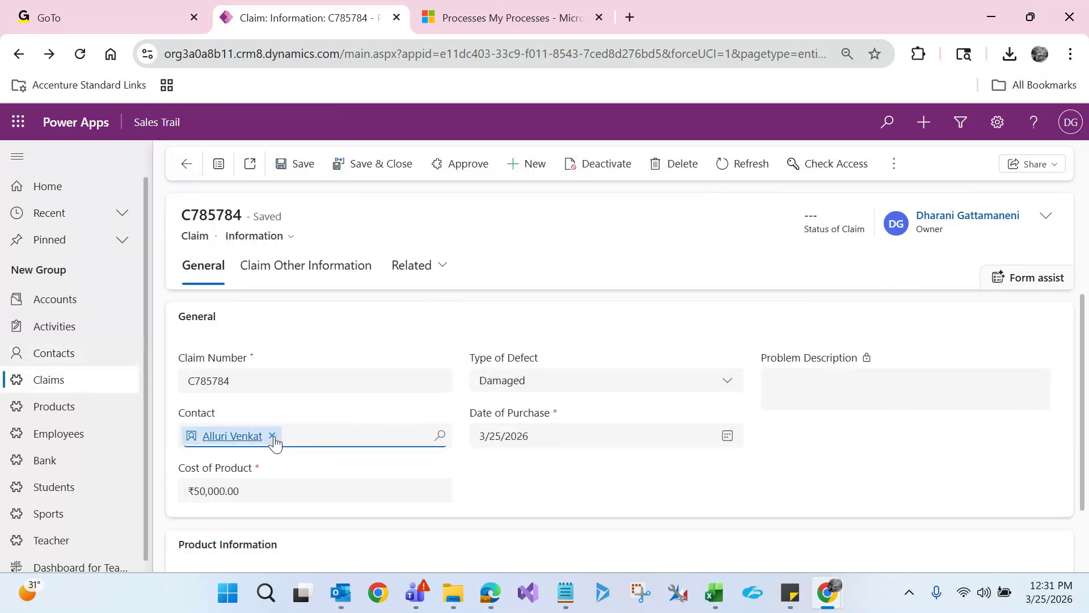
{"action": "left_click", "coordinate": [272, 437]}
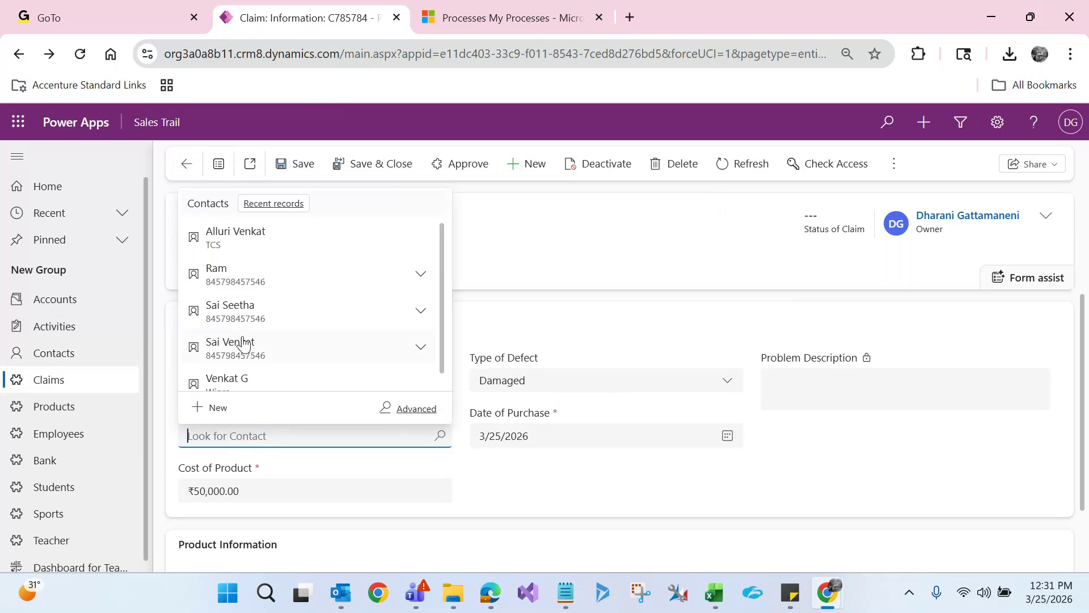
{"action": "left_click", "coordinate": [221, 274]}
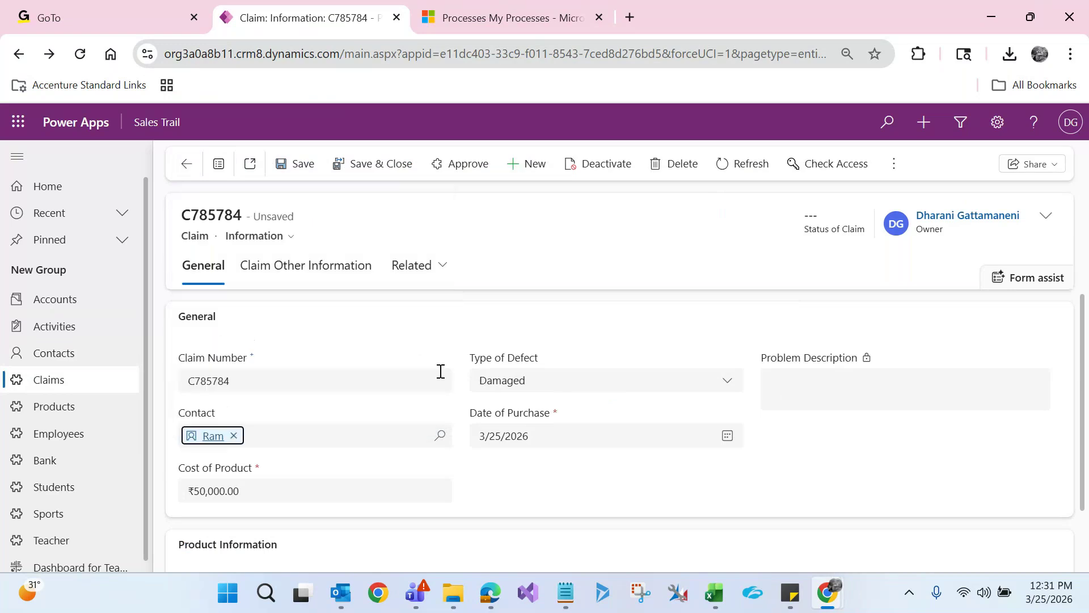
{"action": "left_click", "coordinate": [551, 388]}
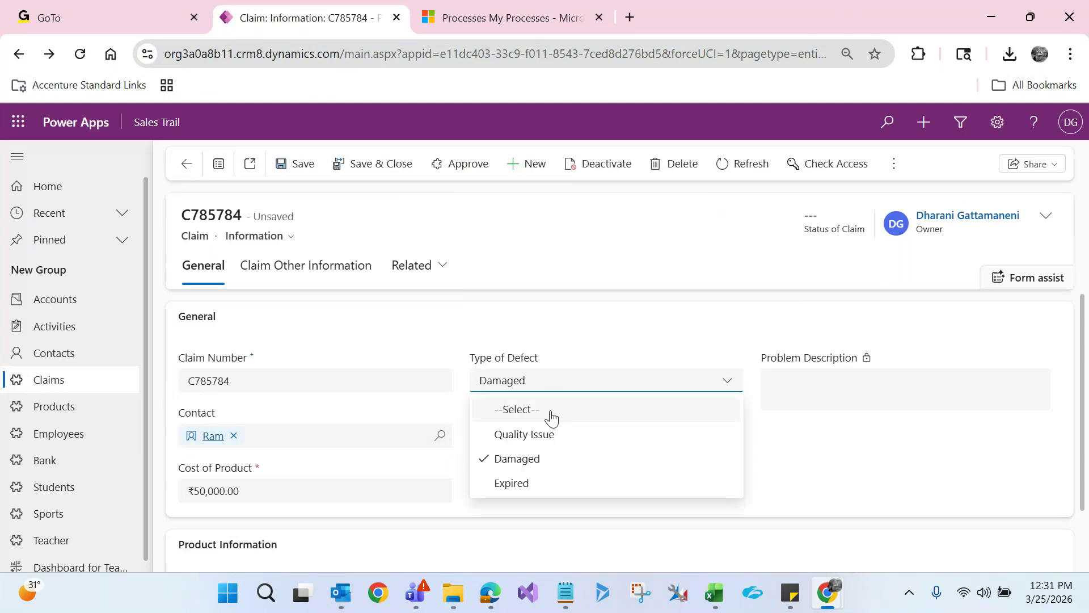
{"action": "left_click", "coordinate": [549, 435]}
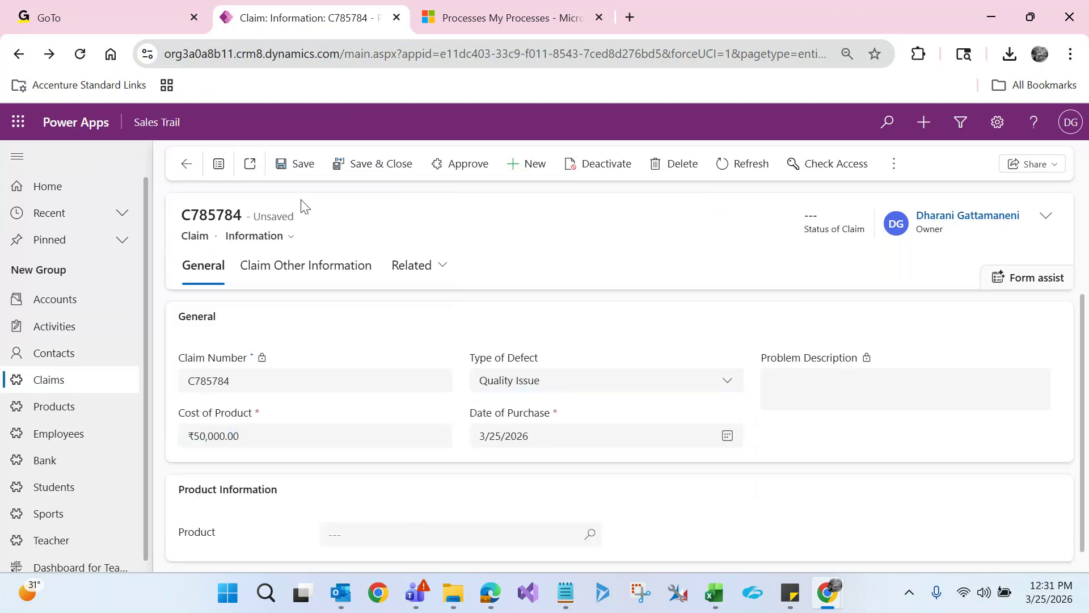
{"action": "left_click", "coordinate": [302, 165]}
{"action": "left_click", "coordinate": [537, 382]}
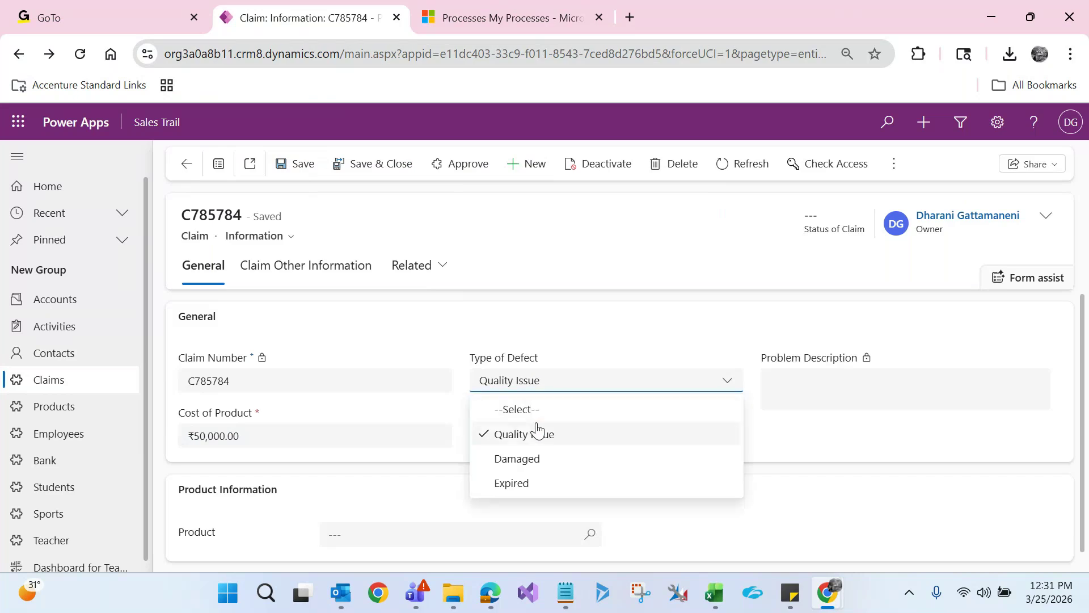
{"action": "left_click", "coordinate": [518, 458]}
Open the linked contact, reload it to check its Job Title, then return to the claim
{"action": "left_click", "coordinate": [208, 440]}
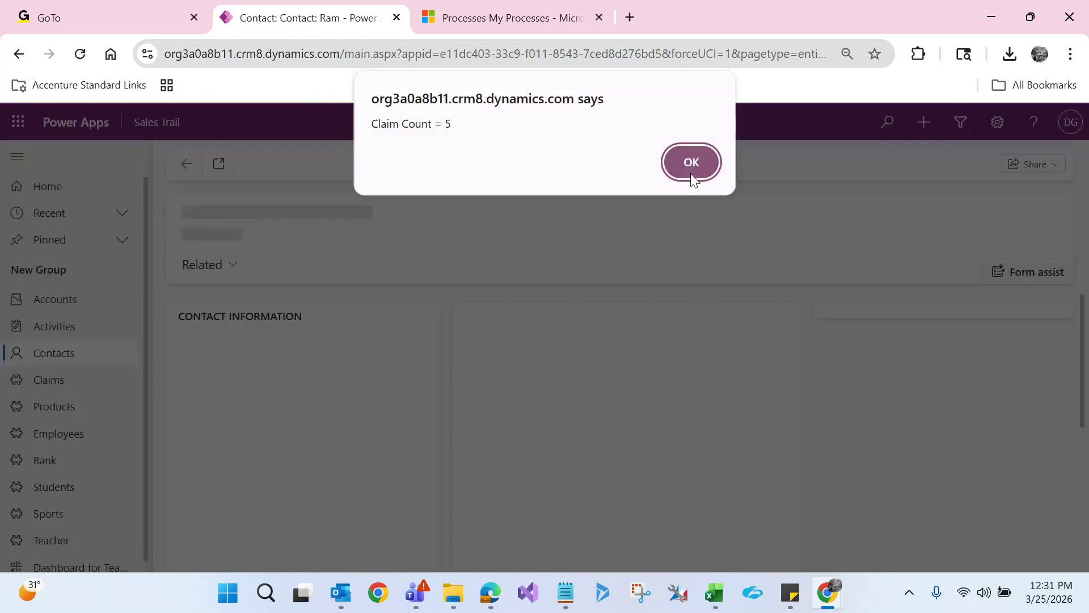
{"action": "left_click", "coordinate": [690, 170]}
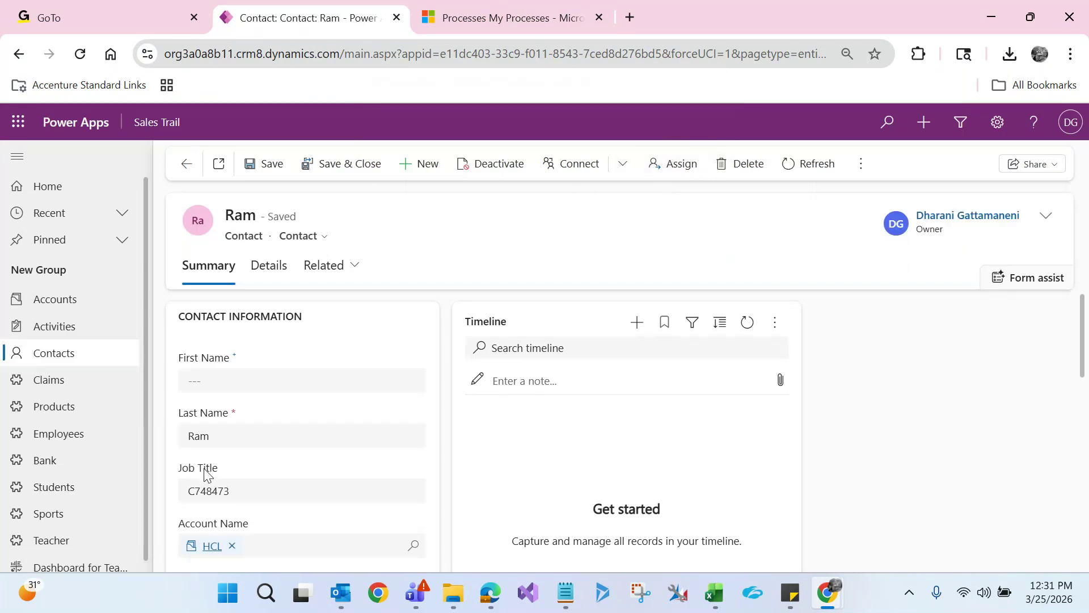
{"action": "mouse_move", "coordinate": [205, 475]}
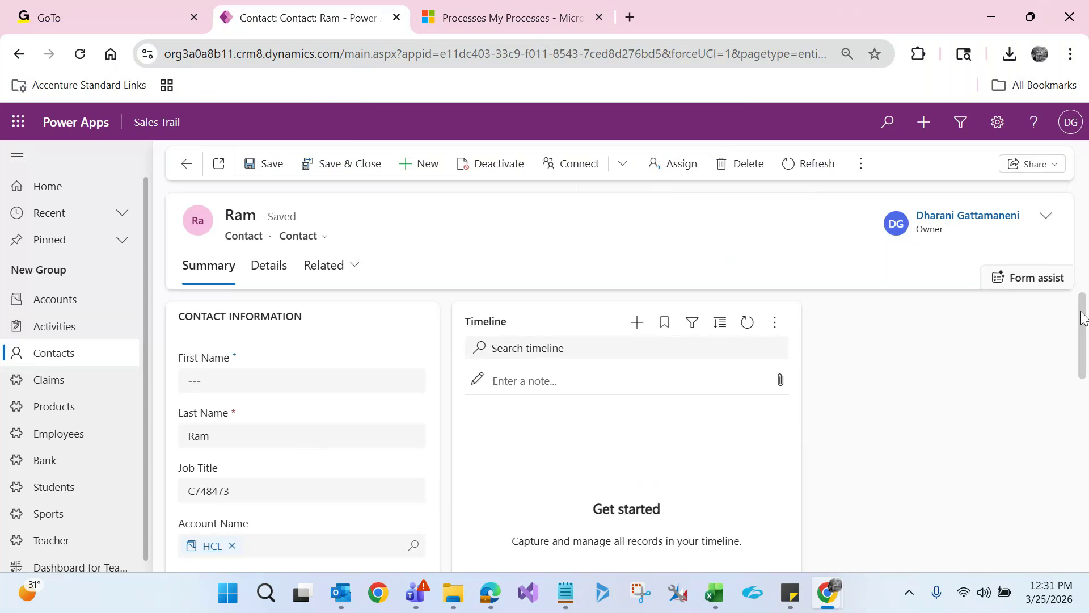
{"action": "left_click_drag", "start_coordinate": [1083, 318], "coordinate": [1084, 336]}
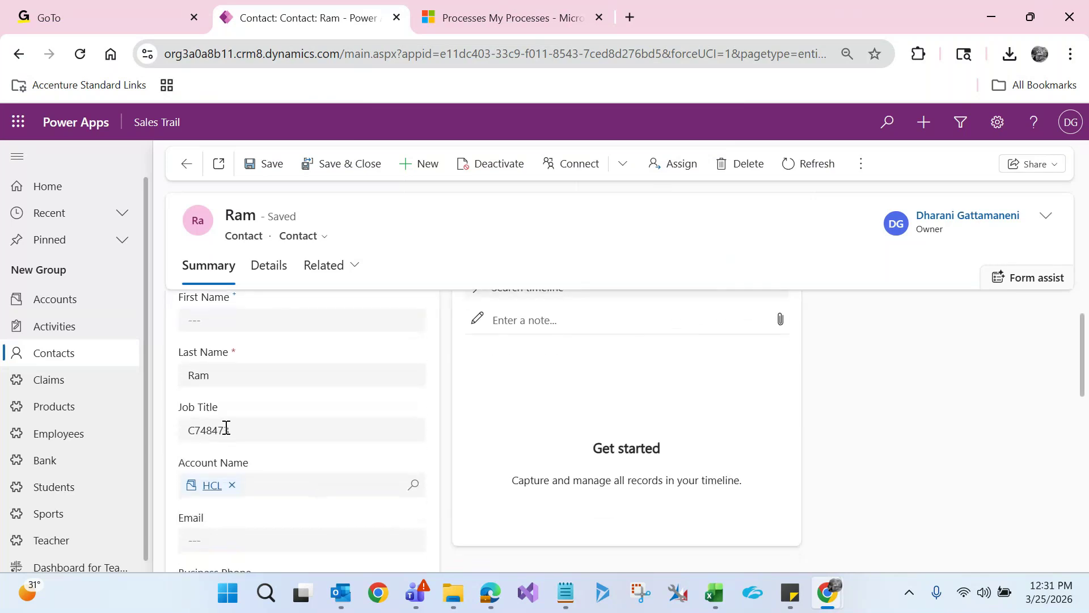
{"action": "mouse_move", "coordinate": [209, 411]}
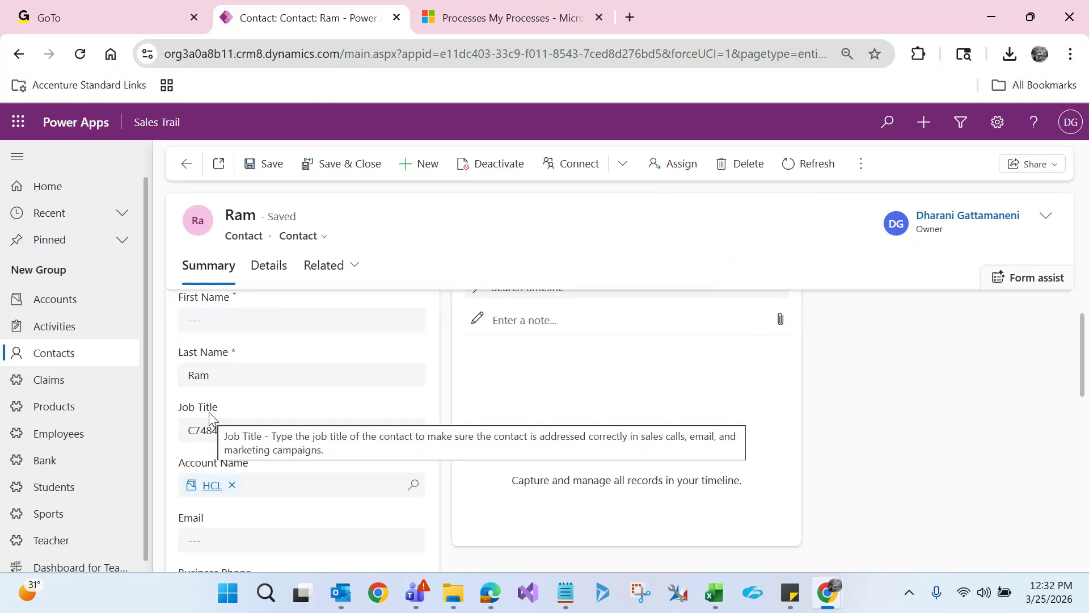
{"action": "left_click", "coordinate": [80, 54]}
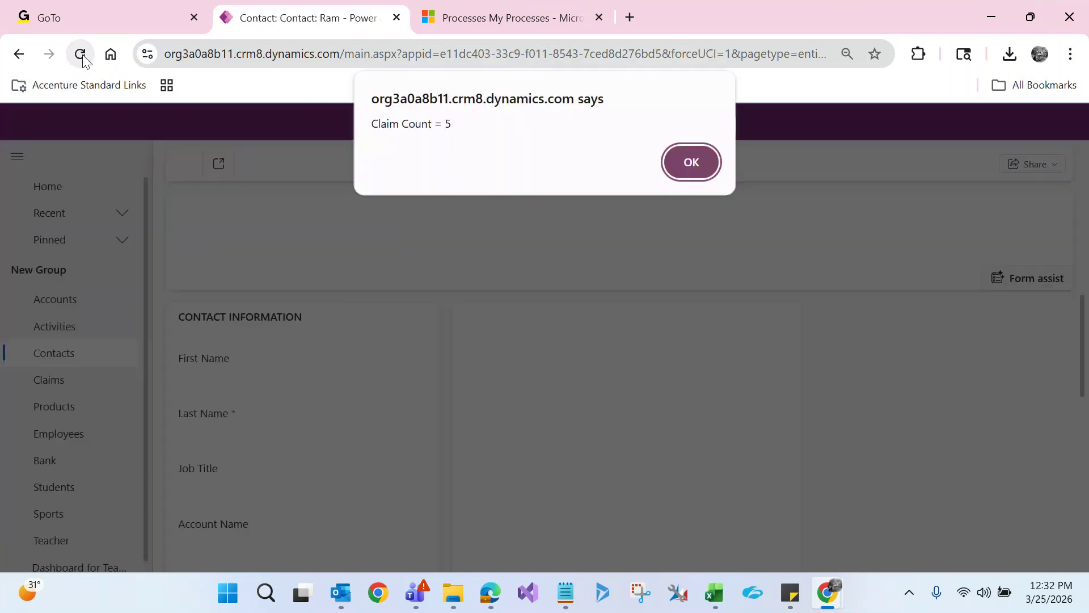
{"action": "key", "text": "Return"}
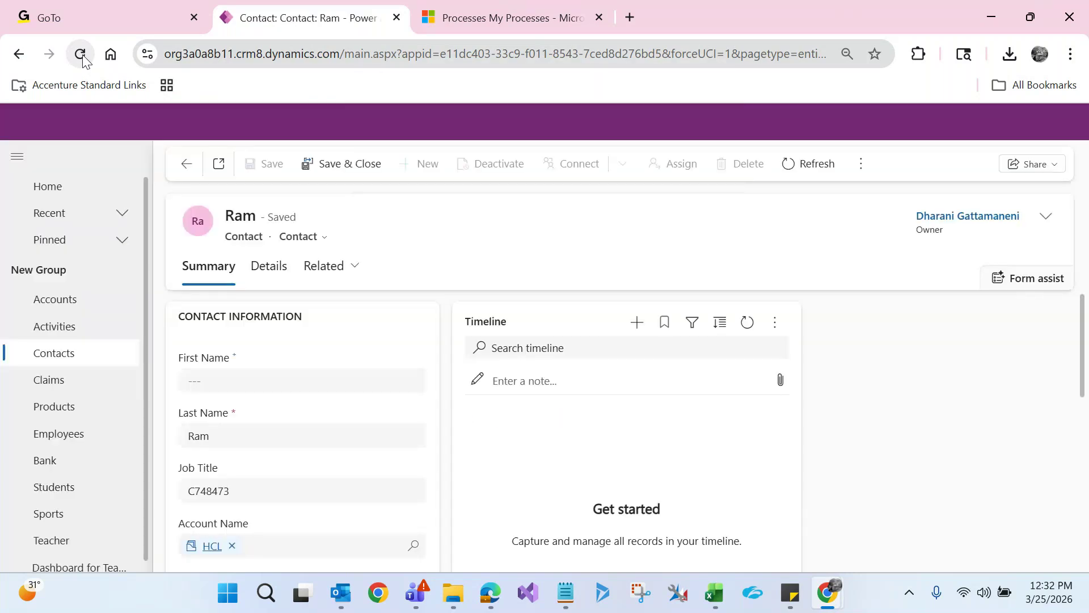
{"action": "left_click", "coordinate": [208, 492]}
{"action": "double_click", "coordinate": [208, 492]}
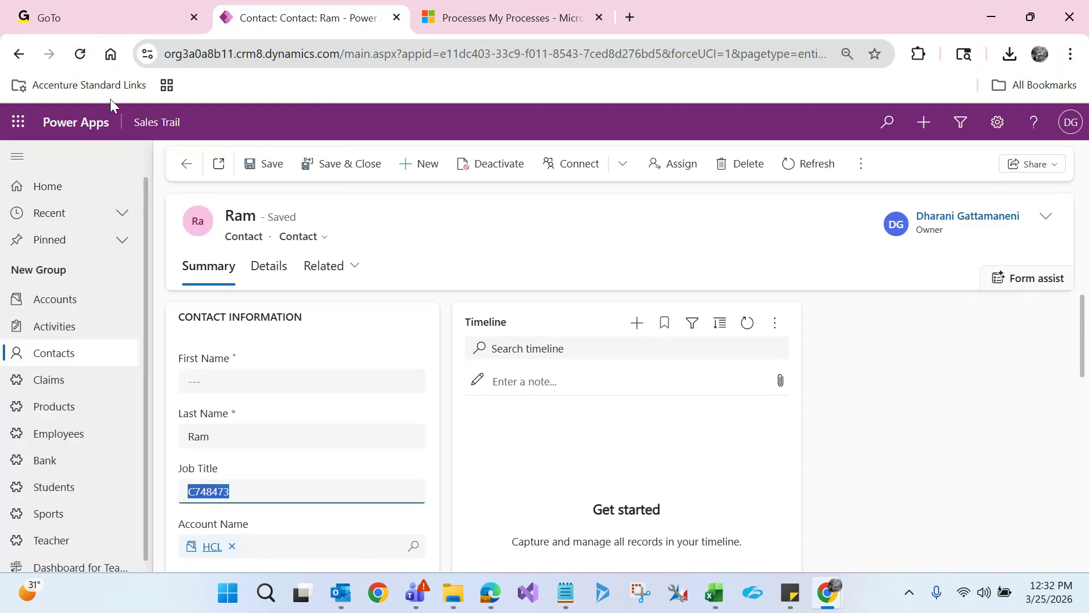
{"action": "left_click", "coordinate": [83, 64]}
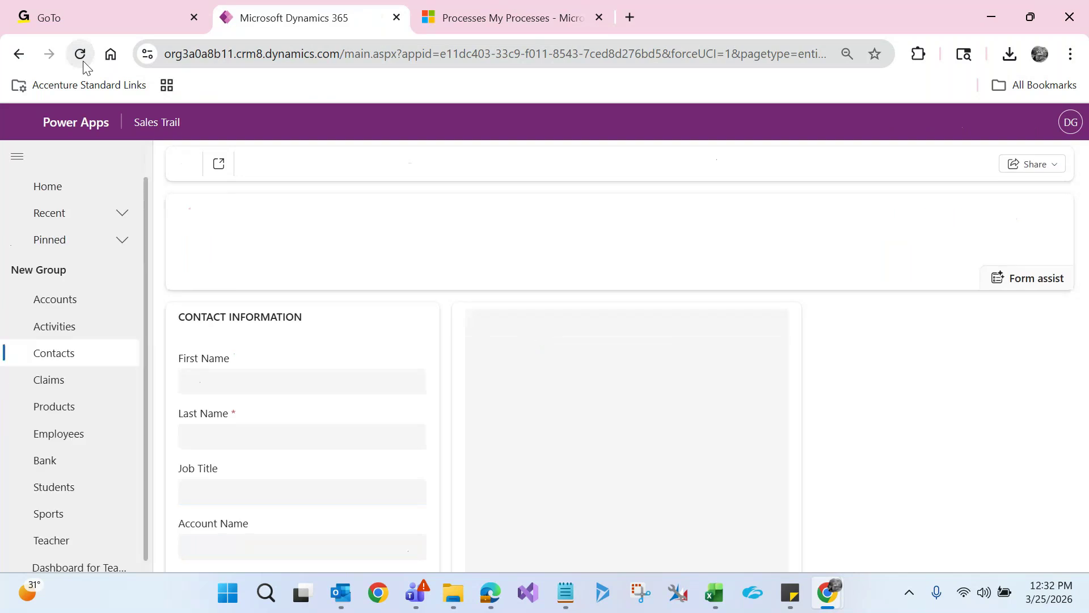
{"action": "key", "text": "Return"}
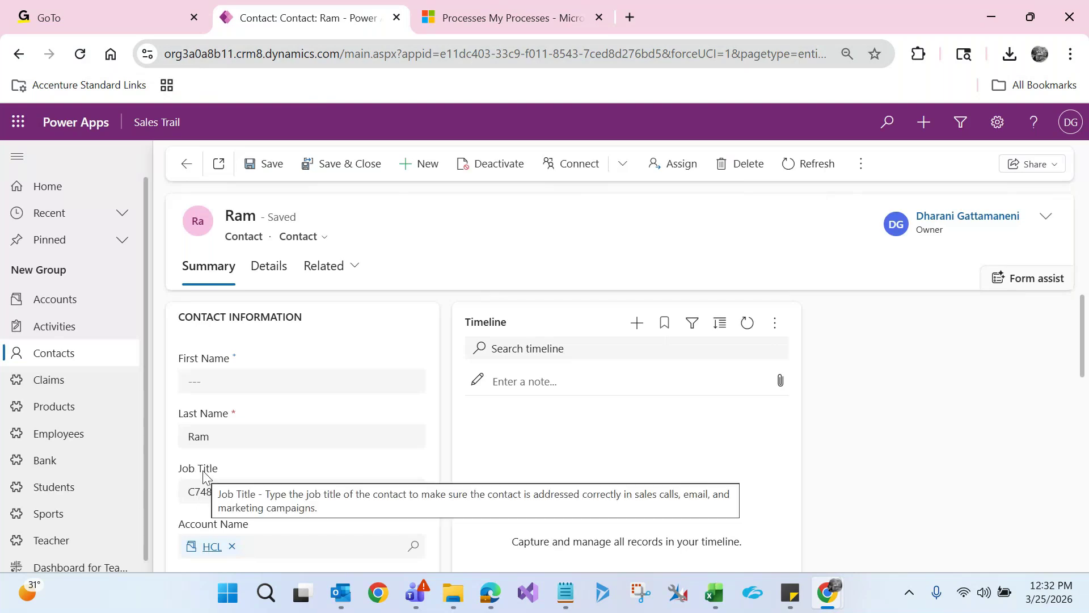
{"action": "left_click", "coordinate": [188, 169]}
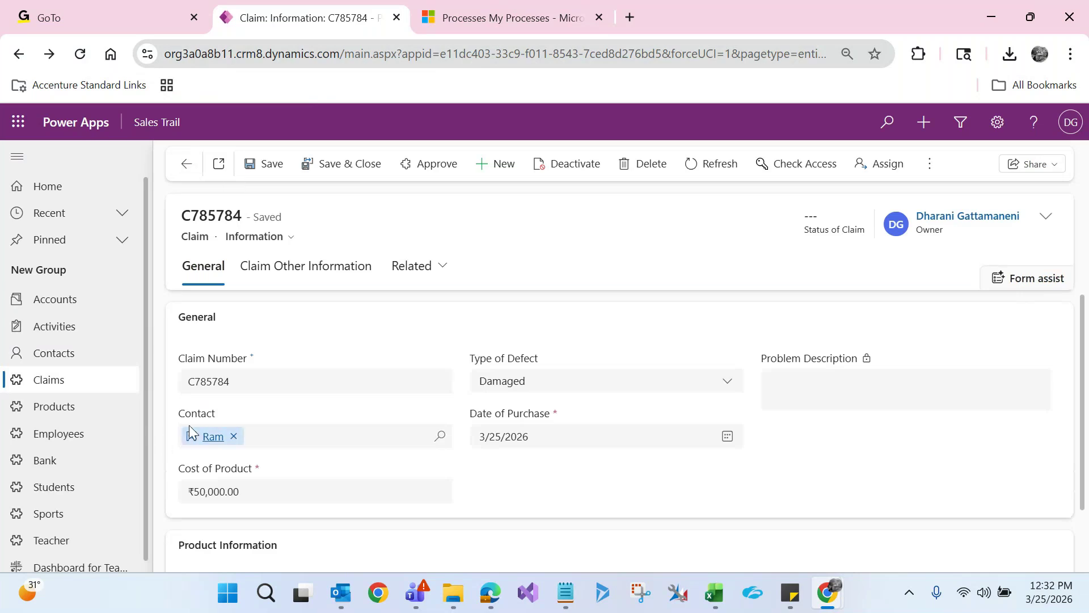
From Related > Background Processes, open the Update Job Title of Contact job and view its process progress
{"action": "double_click", "coordinate": [193, 236]}
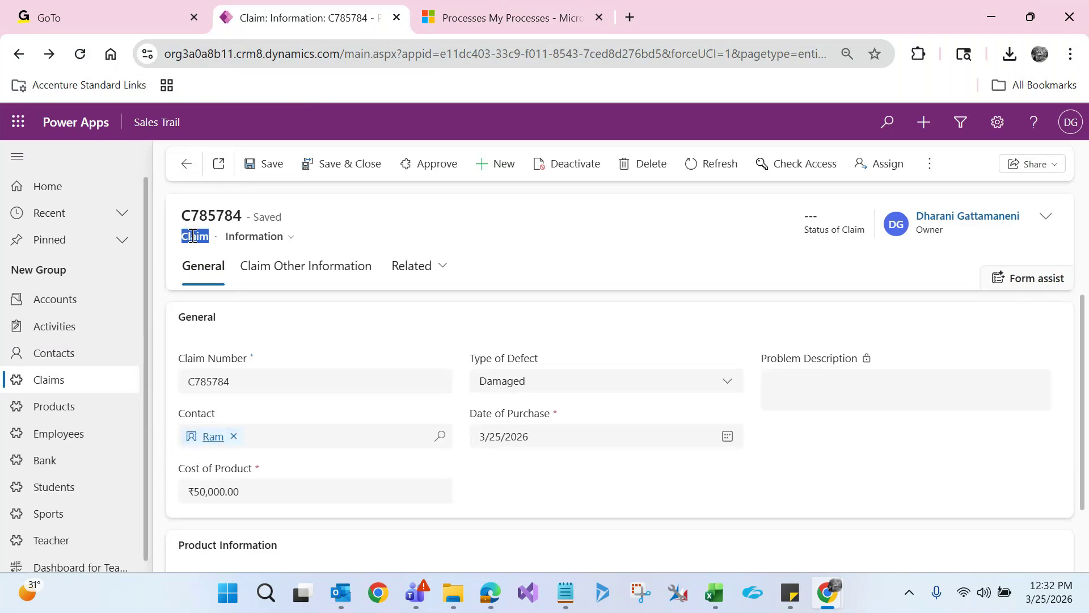
{"action": "left_click", "coordinate": [412, 266]}
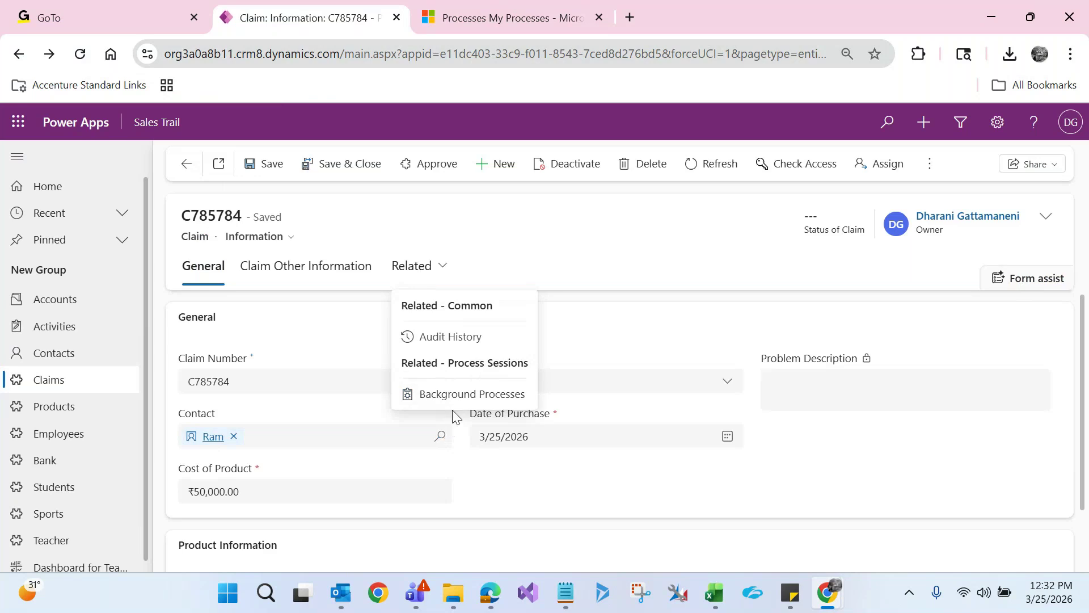
{"action": "left_click", "coordinate": [460, 393]}
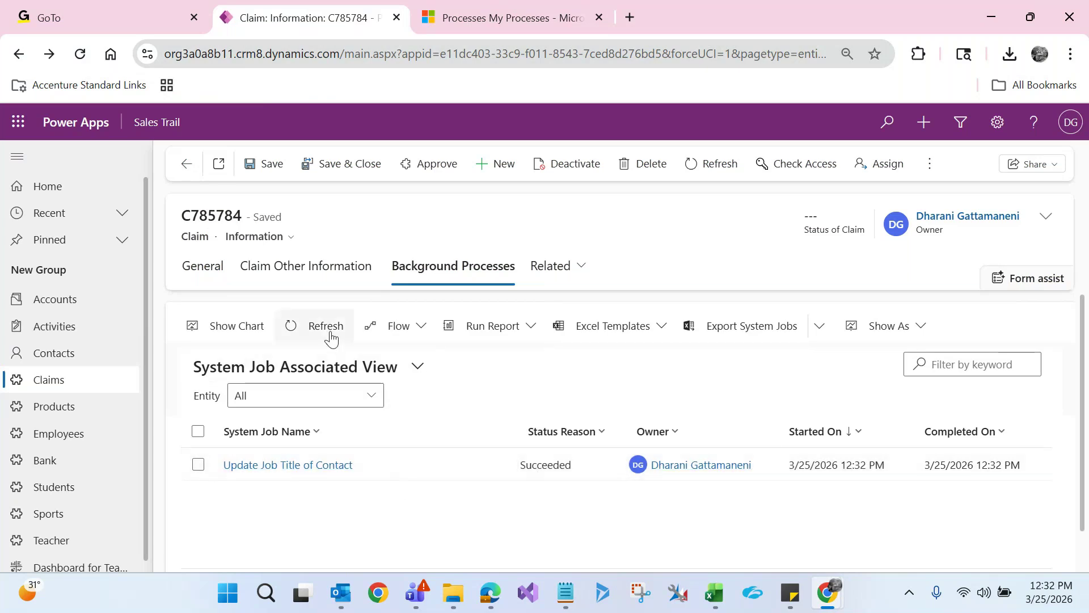
{"action": "left_click", "coordinate": [291, 464]}
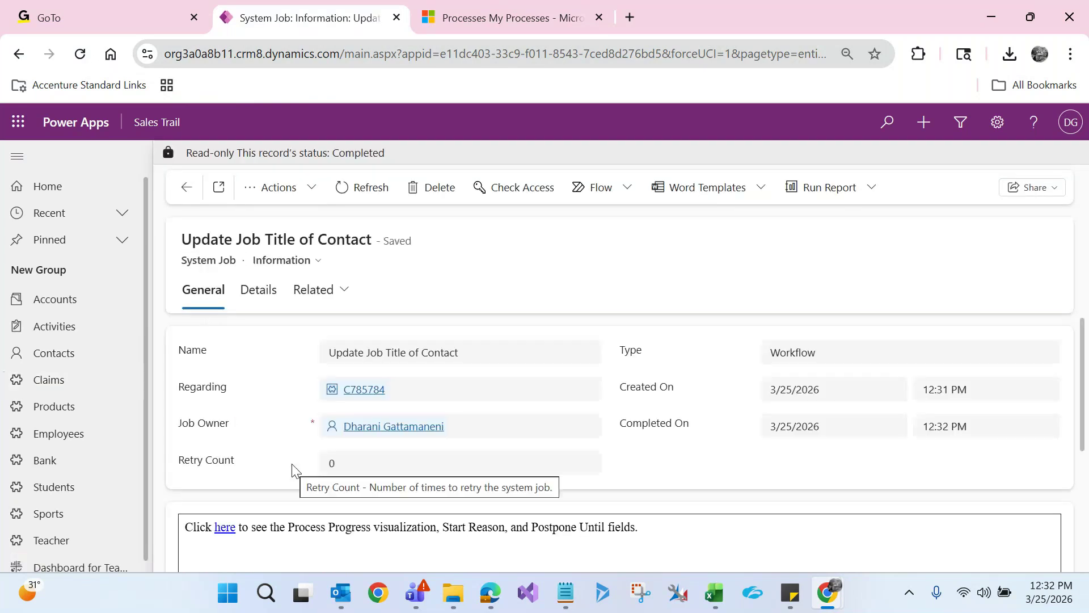
{"action": "left_click", "coordinate": [225, 528]}
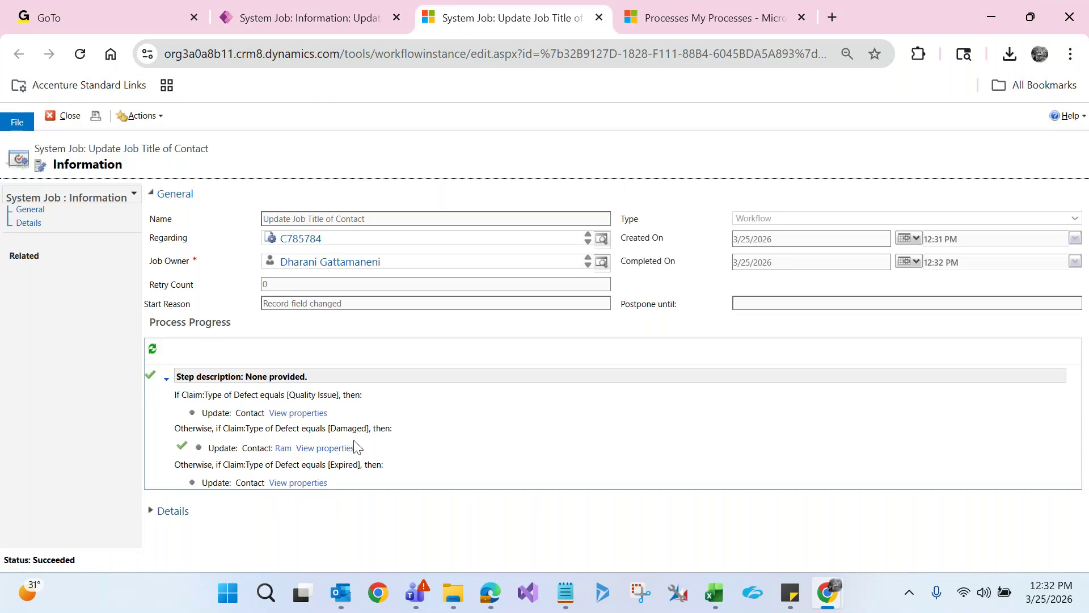
{"action": "left_click", "coordinate": [599, 18]}
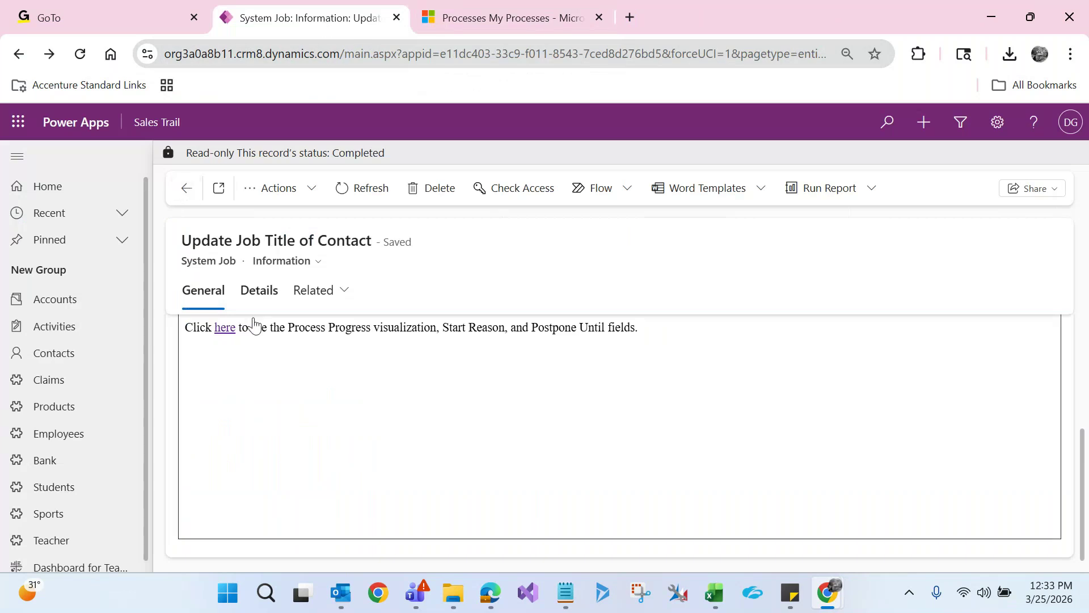
Relink the claim to another contact, save it with Type of Defect Expired, and open that contact
{"action": "left_click", "coordinate": [186, 194]}
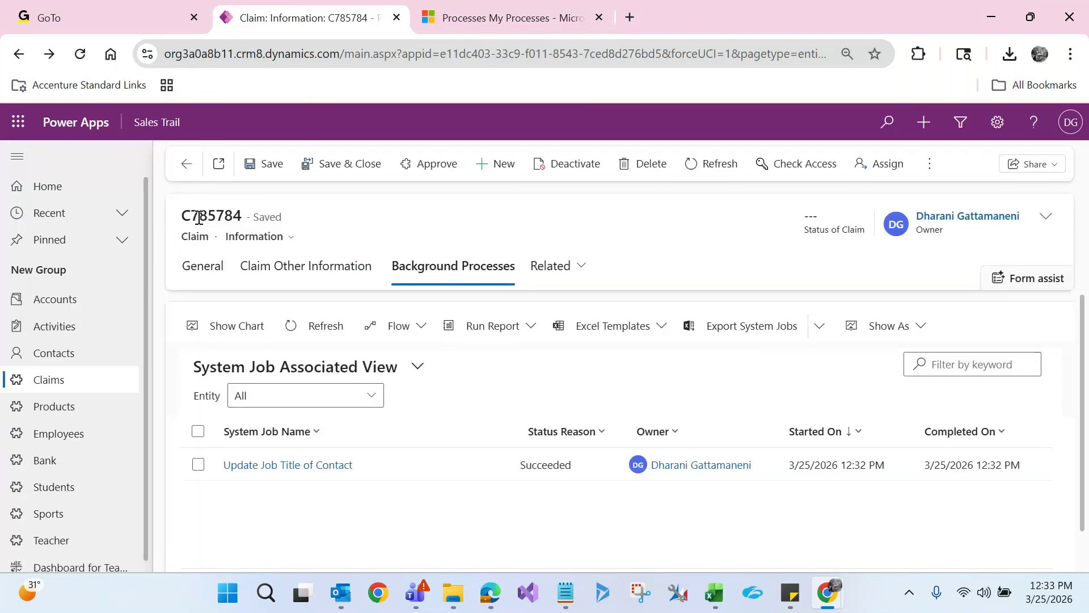
{"action": "left_click", "coordinate": [208, 269]}
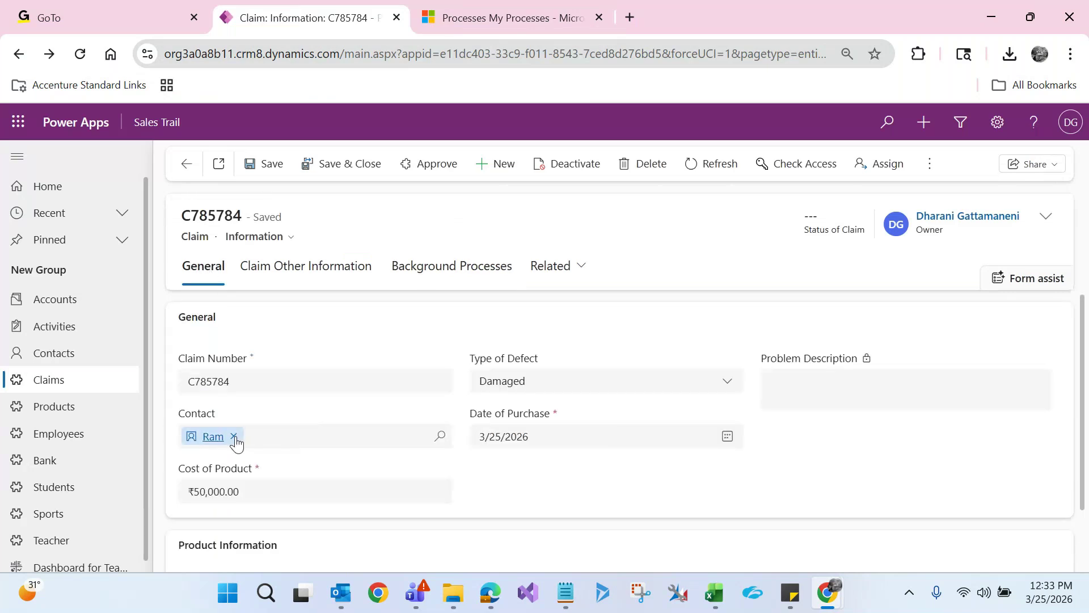
{"action": "left_click", "coordinate": [234, 436]}
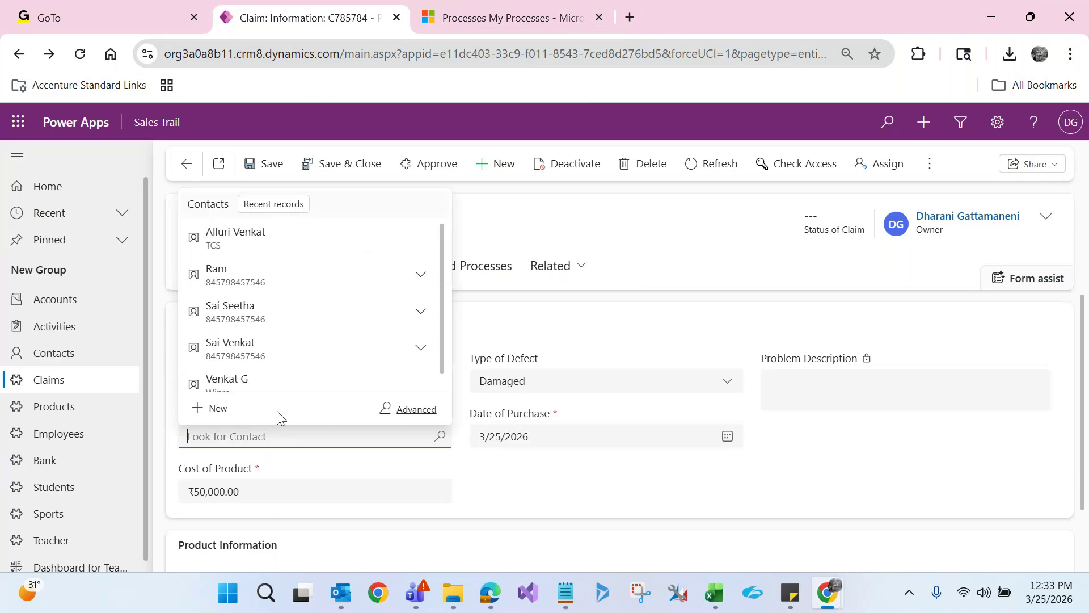
{"action": "left_click", "coordinate": [343, 311]}
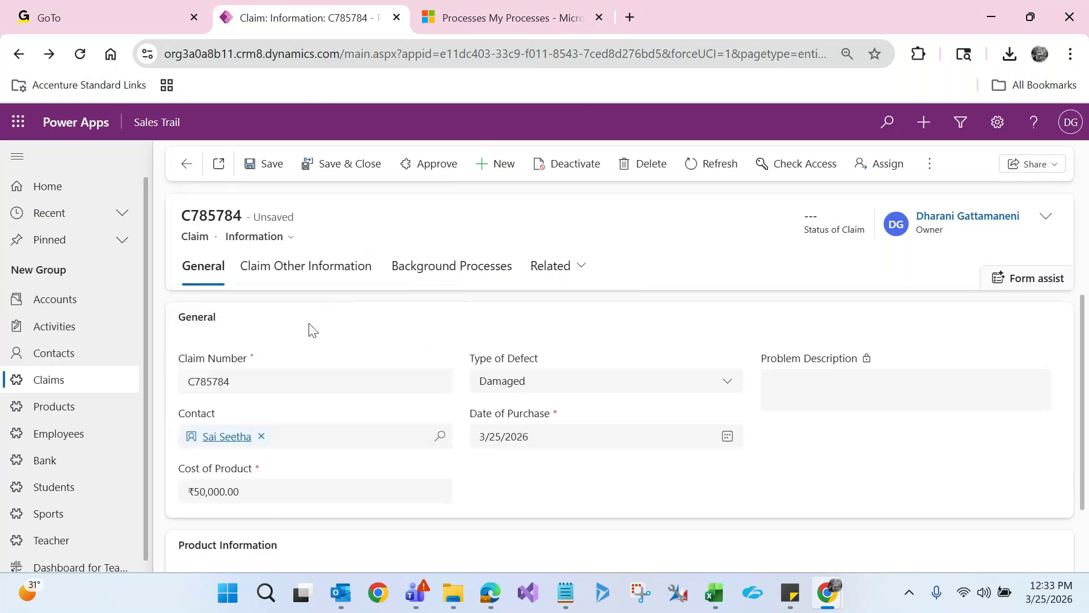
{"action": "left_click", "coordinate": [511, 384]}
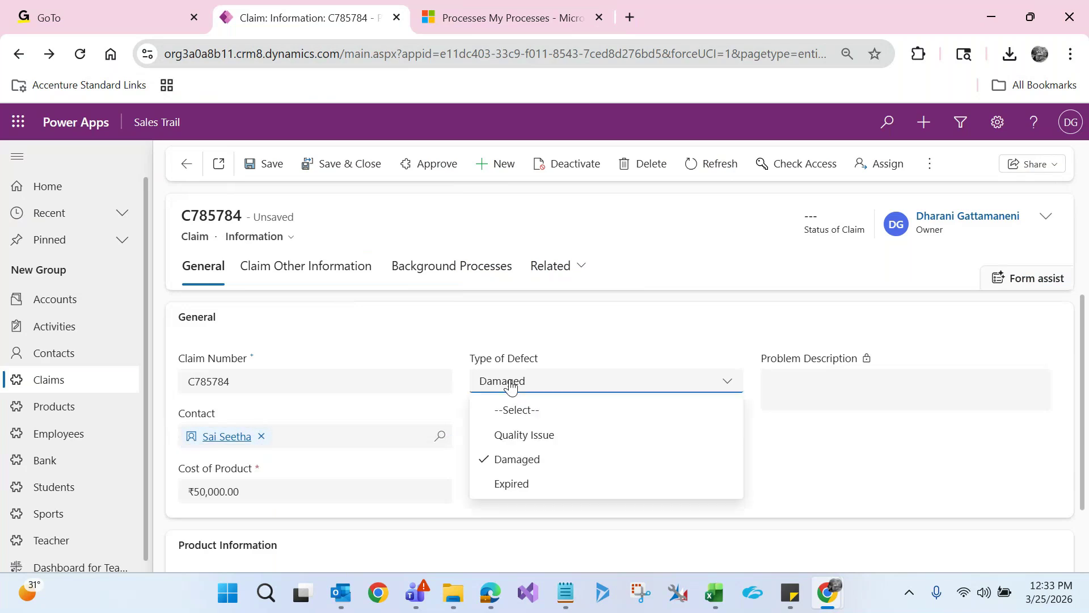
{"action": "left_click", "coordinate": [510, 484]}
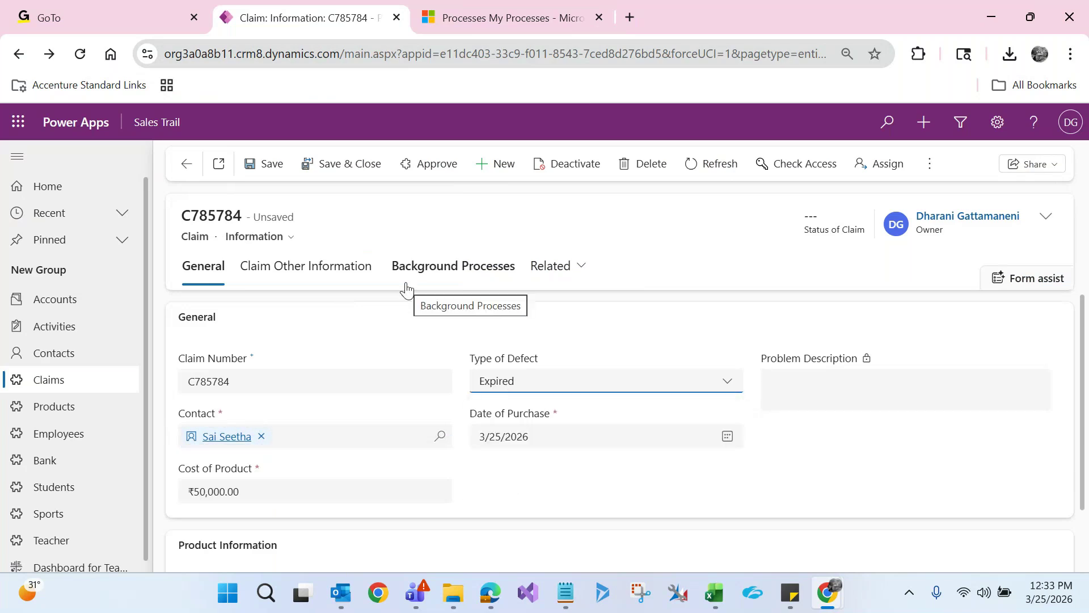
{"action": "left_click", "coordinate": [278, 170]}
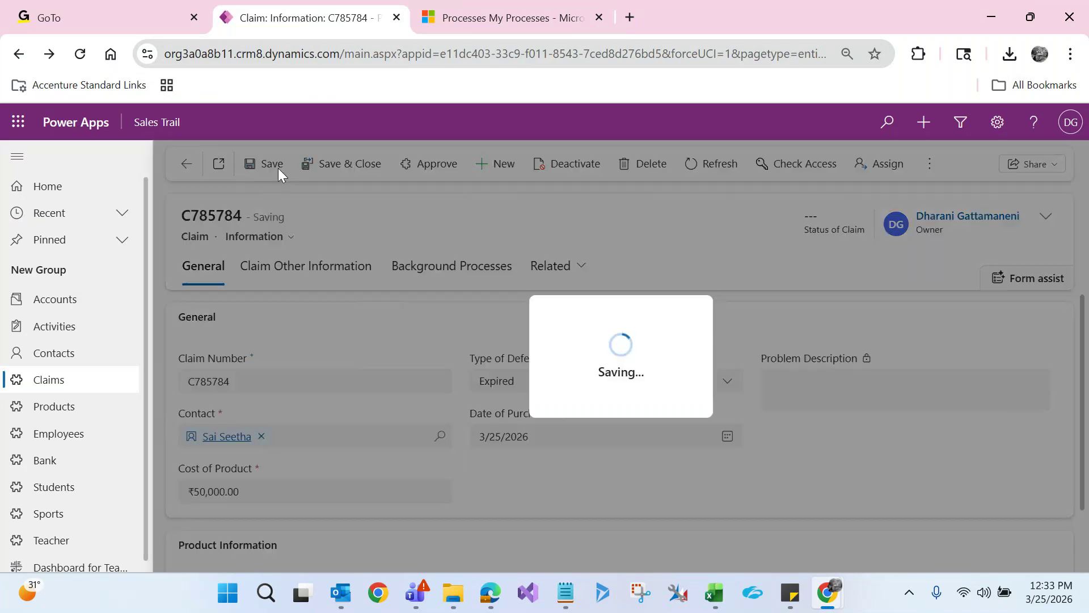
{"action": "left_click", "coordinate": [227, 436]}
{"action": "key", "text": "Return"}
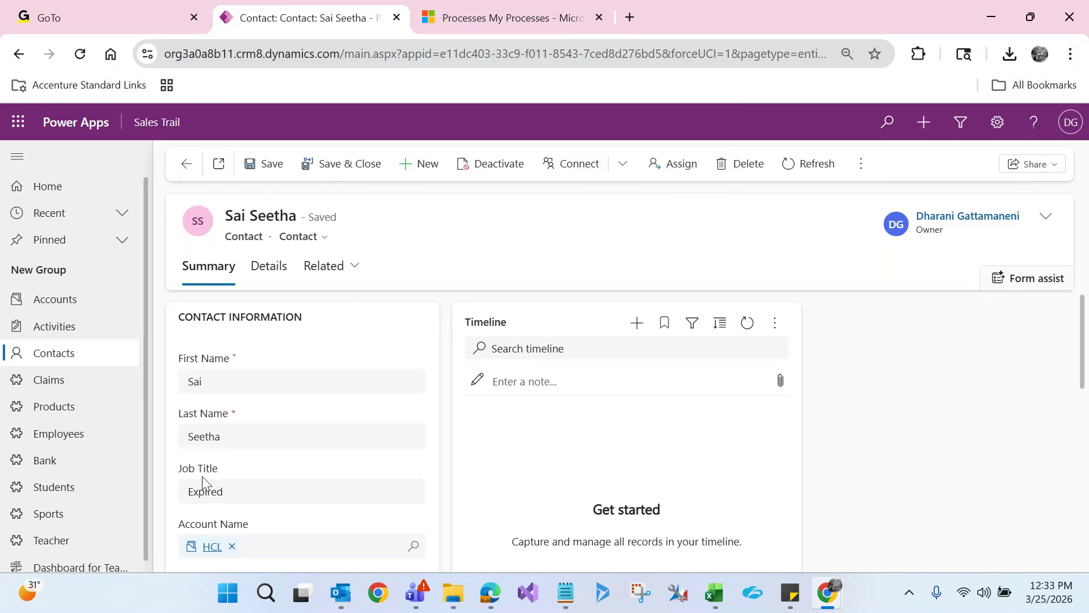
Reassign claim C785784 to another contact with Type of Defect Expired, save, and reload that contact's page
{"action": "left_click", "coordinate": [186, 163]}
{"action": "left_click", "coordinate": [261, 435]}
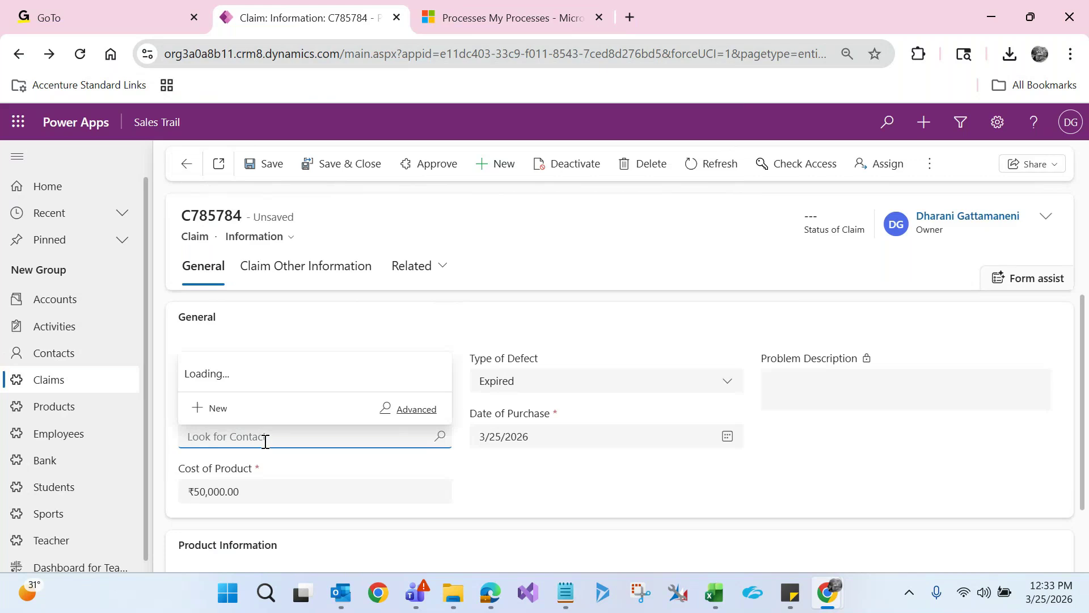
{"action": "left_click", "coordinate": [232, 280]}
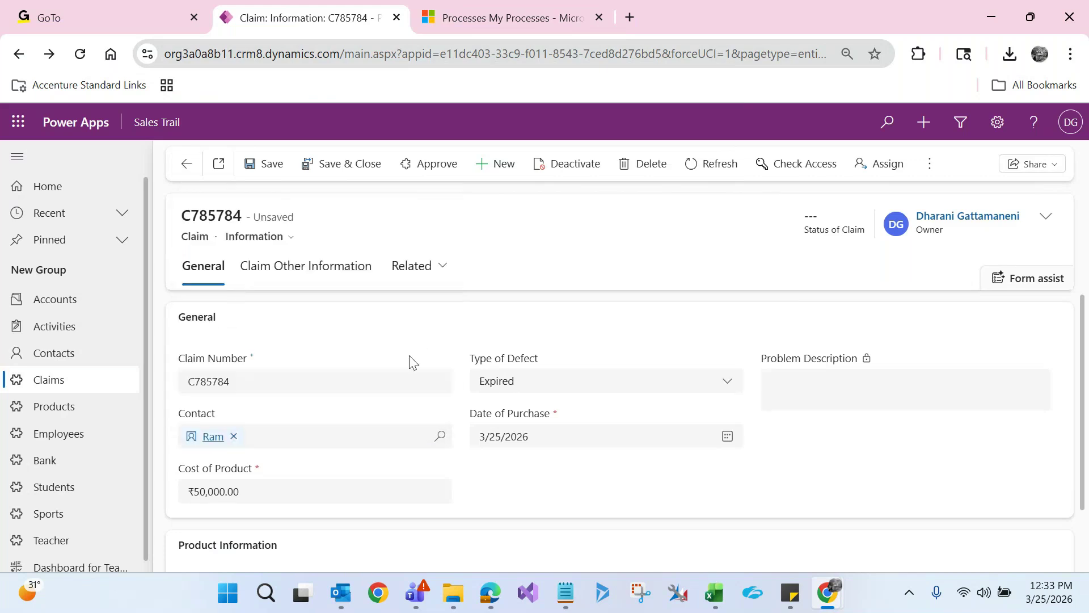
{"action": "left_click", "coordinate": [499, 391]}
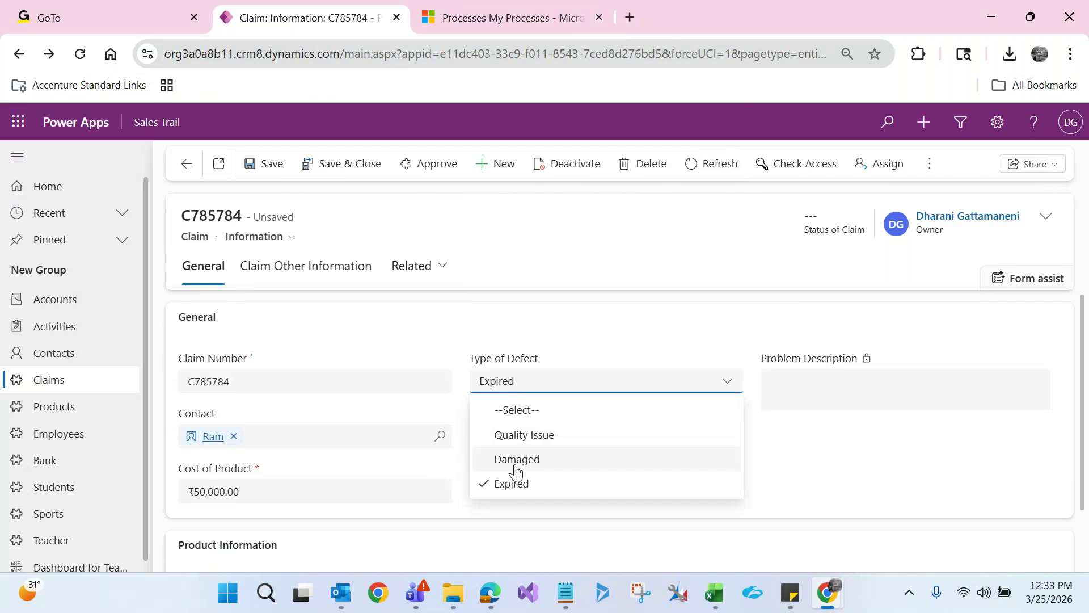
{"action": "left_click", "coordinate": [535, 280]}
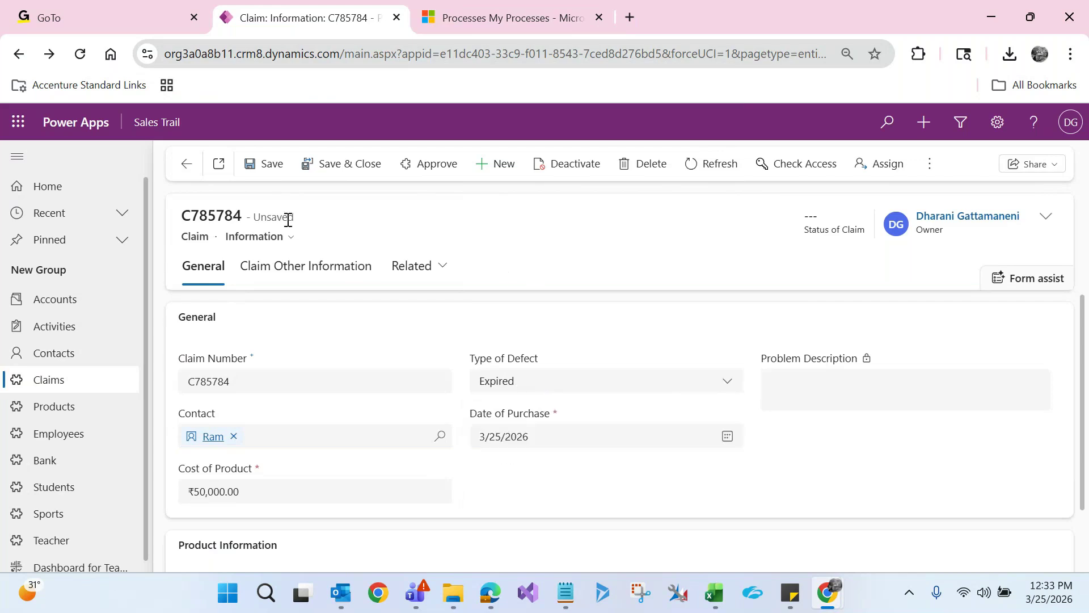
{"action": "left_click", "coordinate": [272, 164]}
{"action": "left_click", "coordinate": [213, 437]}
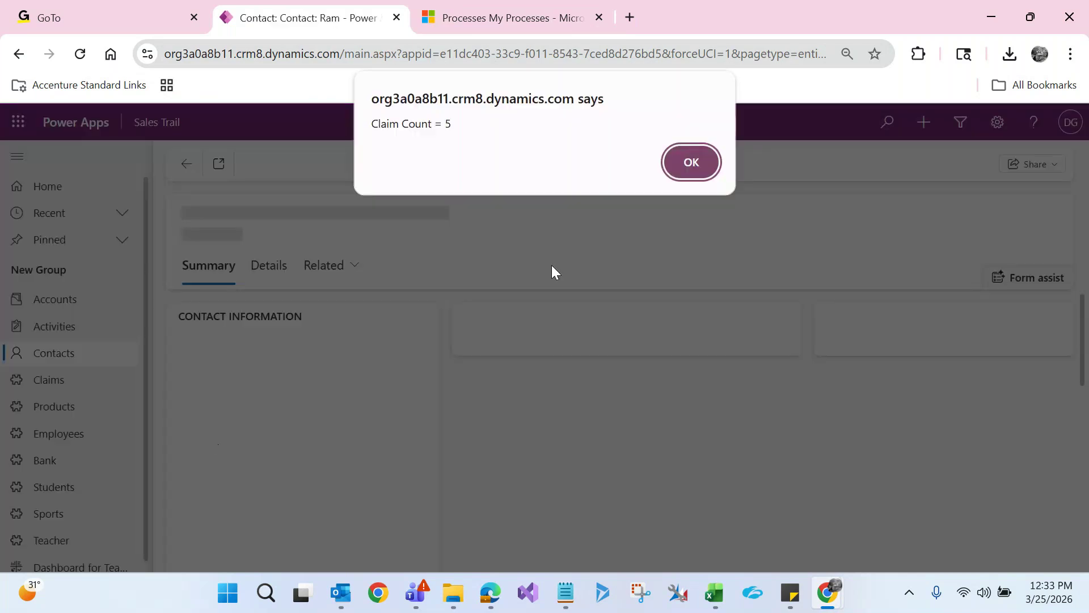
{"action": "key", "text": "Return"}
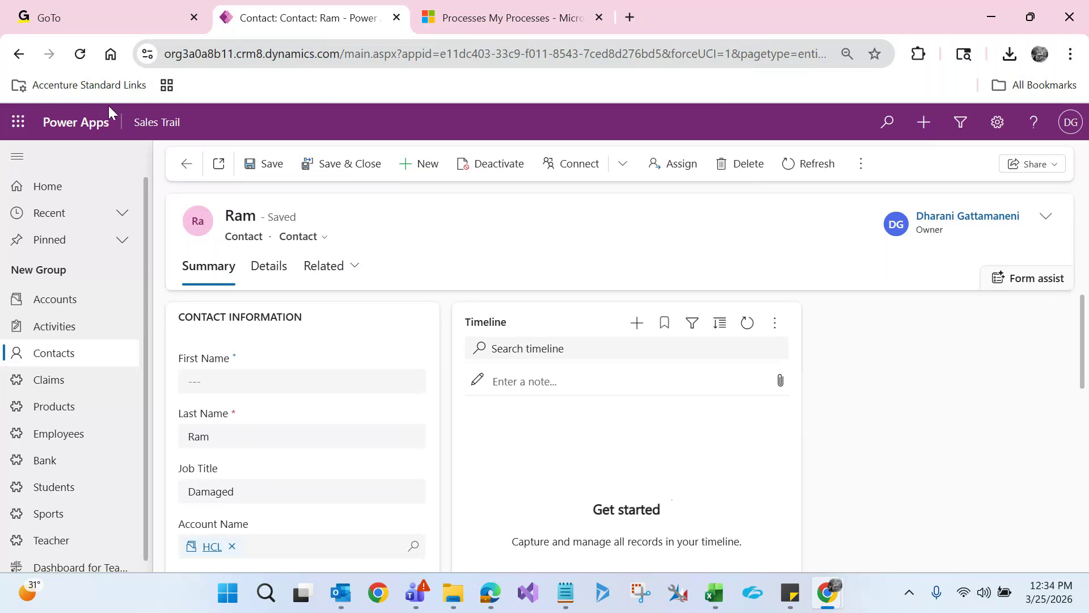
{"action": "left_click", "coordinate": [81, 54]}
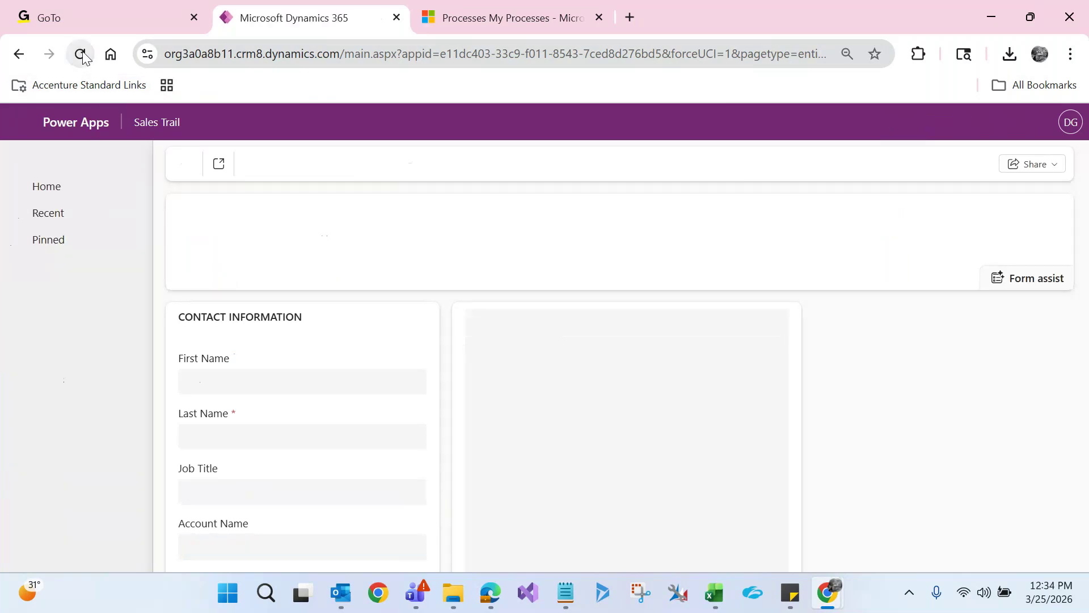
{"action": "key", "text": "Return"}
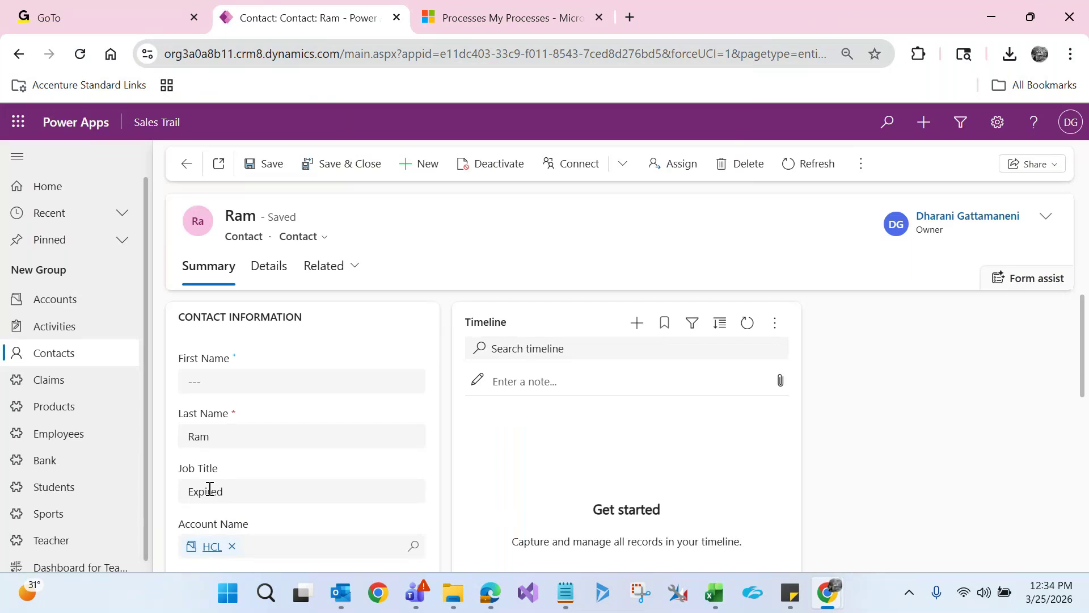
Show the workflow's run-in-background setting, then the Excel notes on the async service
{"action": "mouse_move", "coordinate": [819, 597]}
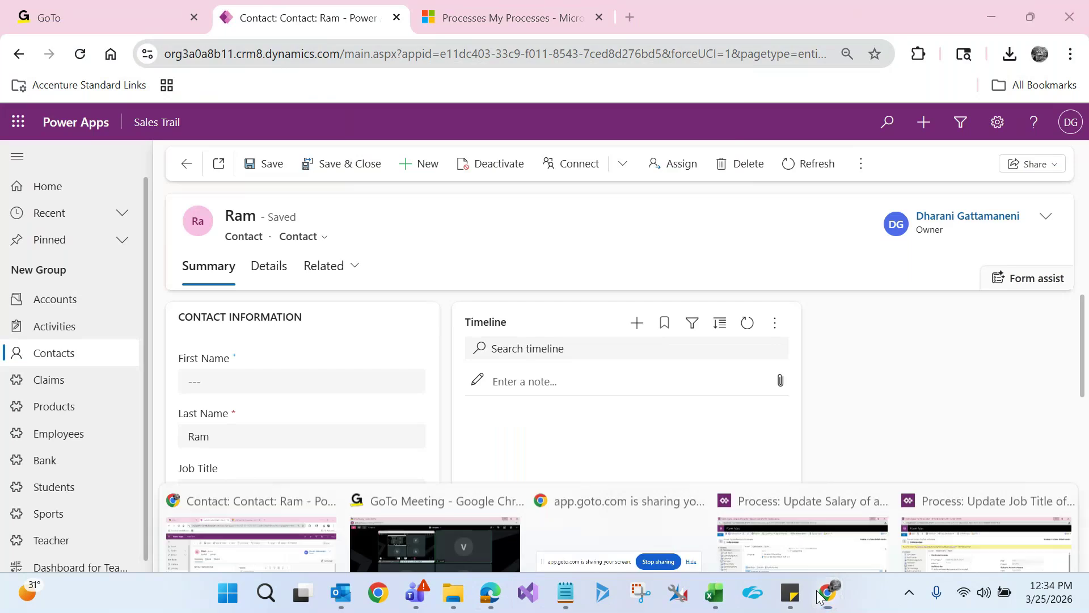
{"action": "left_click", "coordinate": [937, 521]}
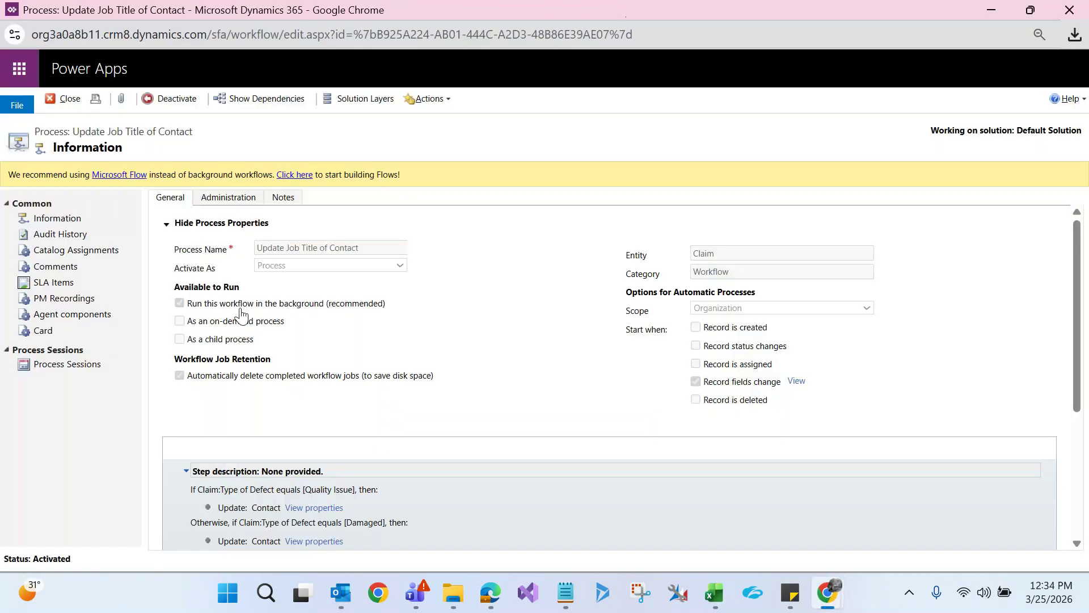
{"action": "left_click_drag", "start_coordinate": [235, 306], "coordinate": [328, 310]}
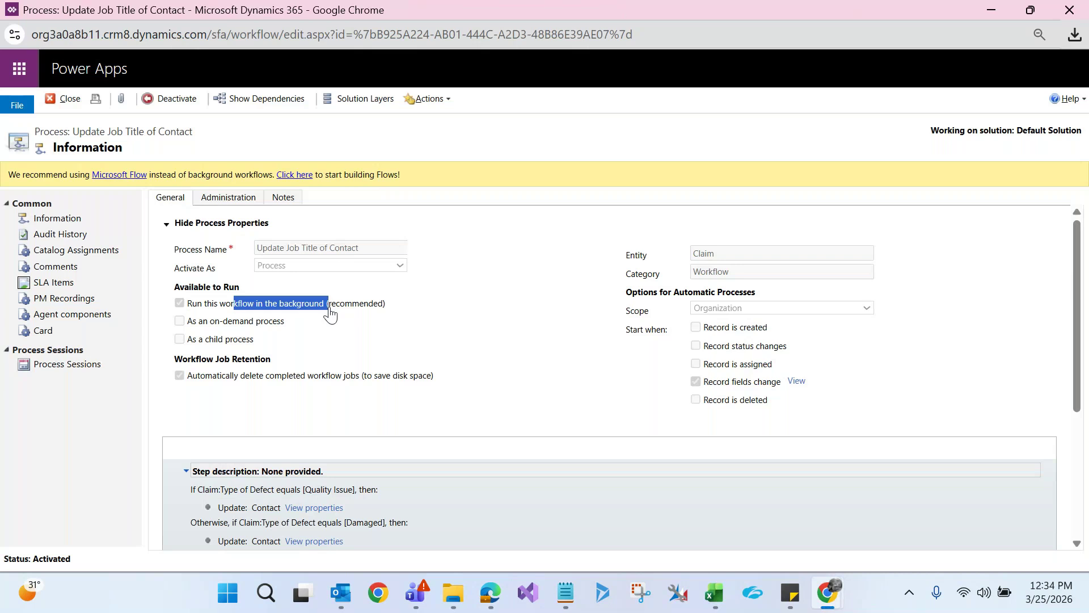
{"action": "left_click", "coordinate": [714, 593]}
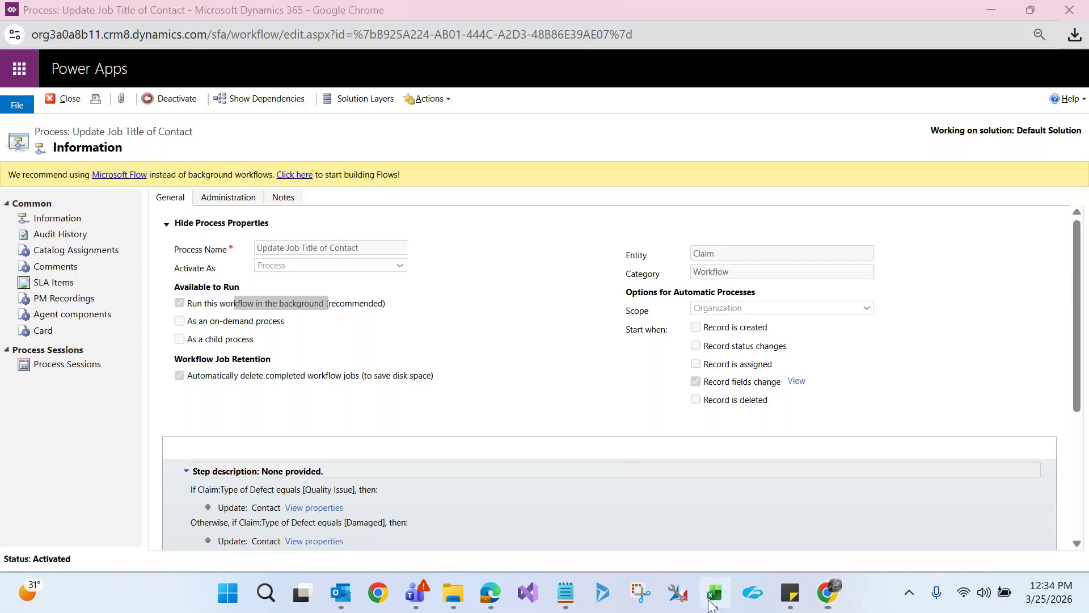
{"action": "left_click", "coordinate": [759, 468]}
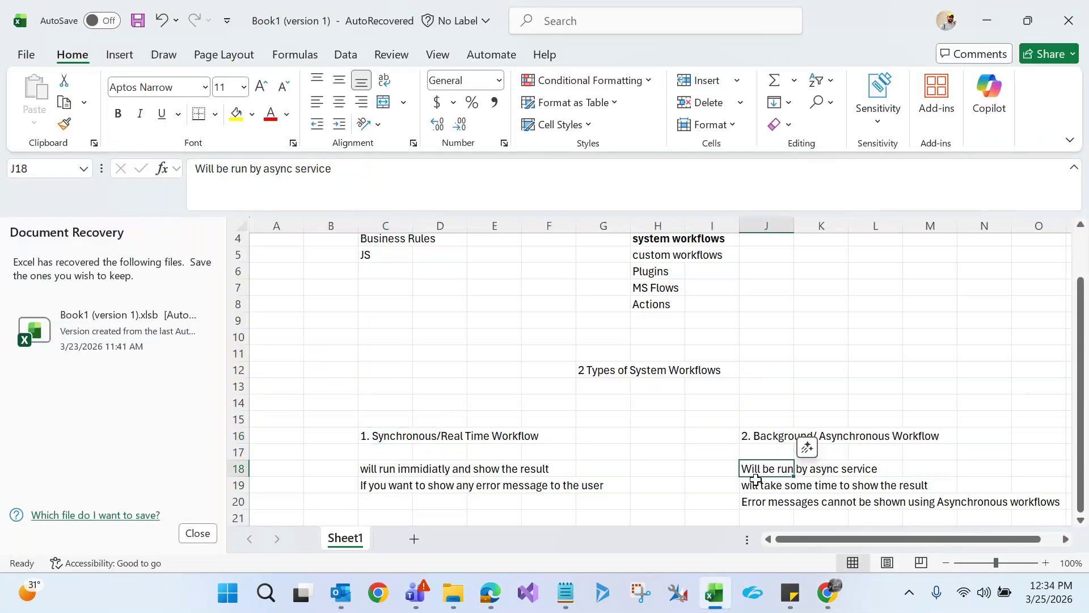
Read the J18–J19 notes that asynchronous results take time, then minimize Excel
{"action": "left_click", "coordinate": [756, 484]}
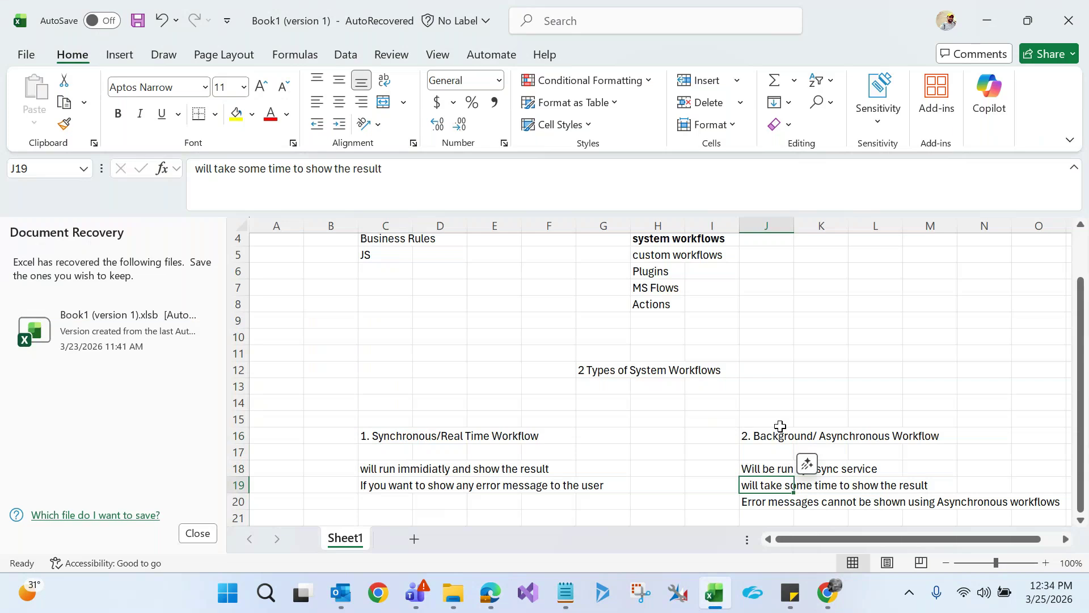
{"action": "left_click", "coordinate": [985, 11]}
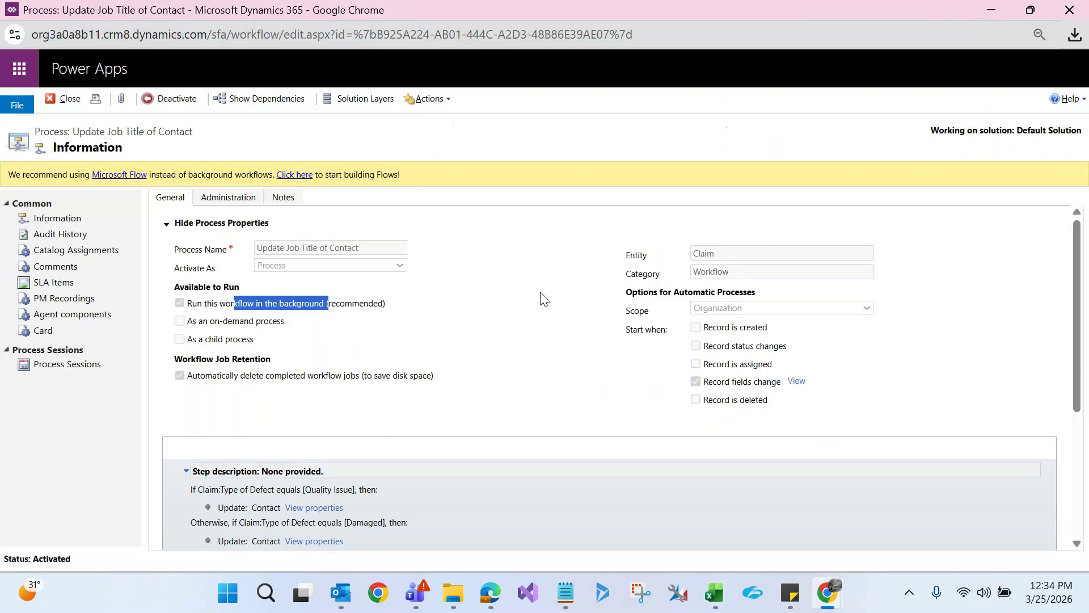
Deactivate the process, convert it to a real-time workflow, and reactivate it
{"action": "left_click", "coordinate": [175, 107]}
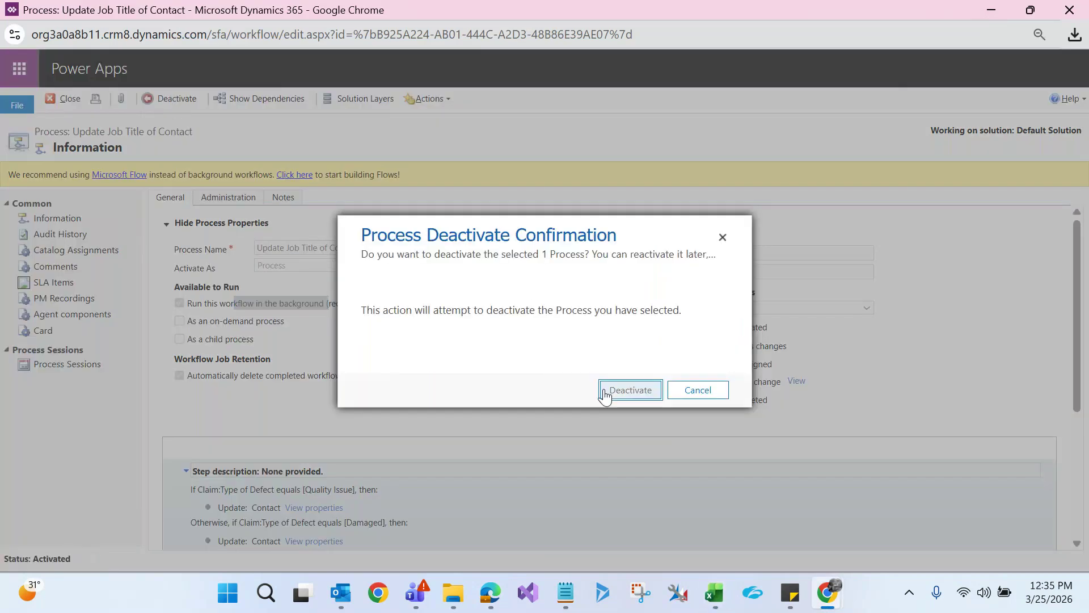
{"action": "left_click", "coordinate": [605, 391]}
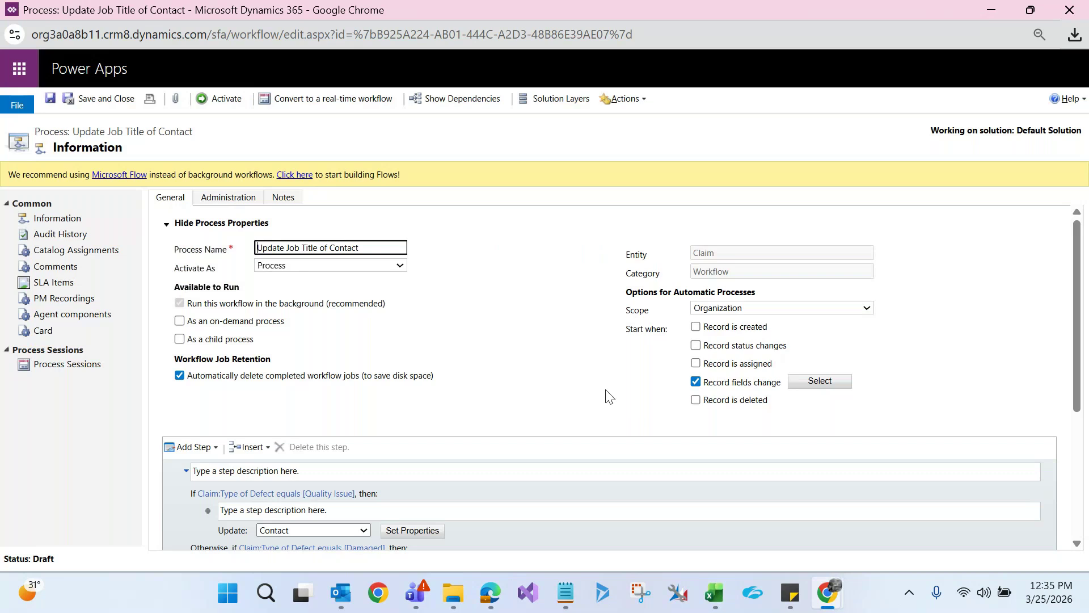
{"action": "left_click", "coordinate": [319, 96]}
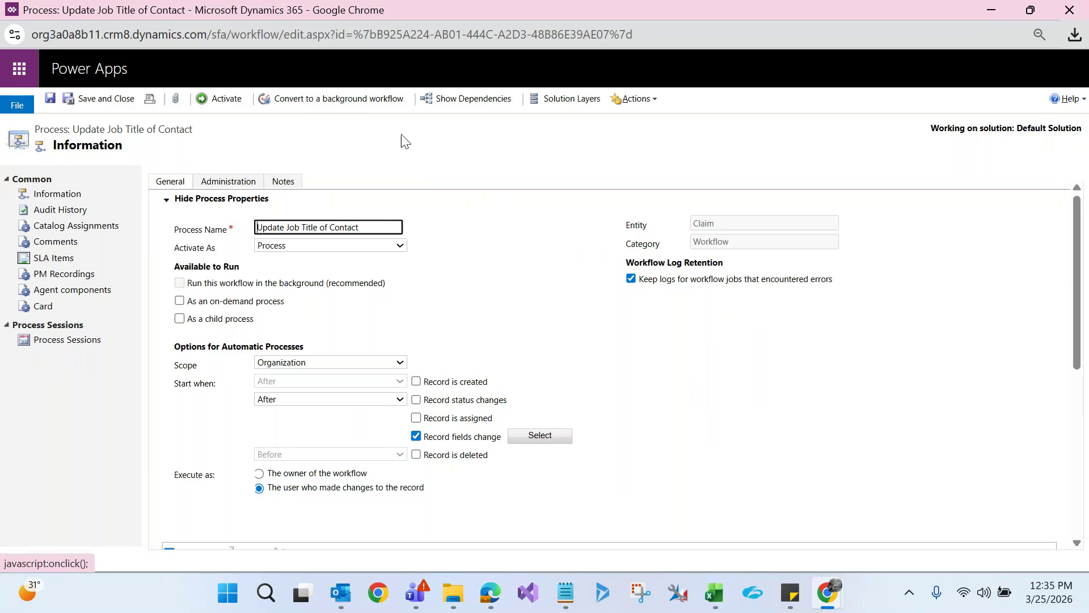
{"action": "left_click", "coordinate": [426, 170]}
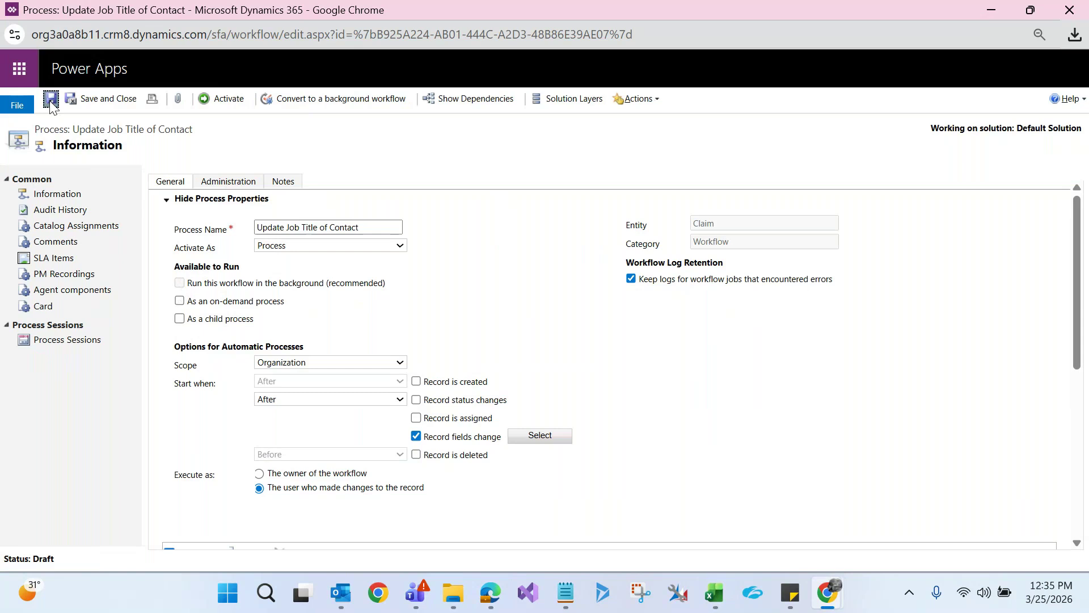
{"action": "left_click", "coordinate": [217, 98]}
{"action": "left_click", "coordinate": [632, 390]}
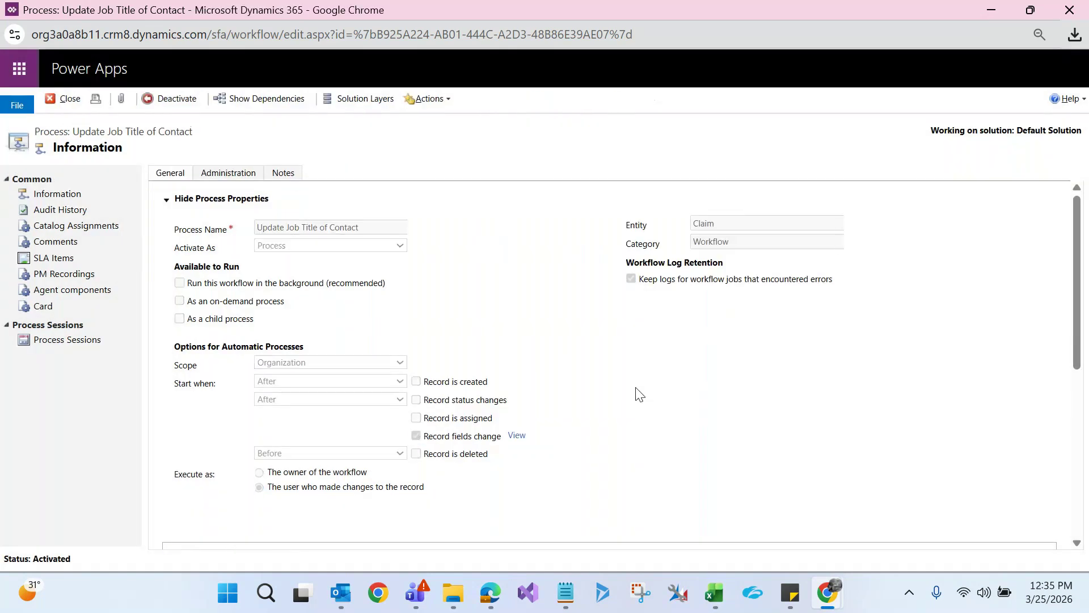
{"action": "left_click", "coordinate": [987, 9]}
Reassign claim C785784 to another contact, save, and open that contact (Claim Count = 3)
{"action": "left_click", "coordinate": [186, 164]}
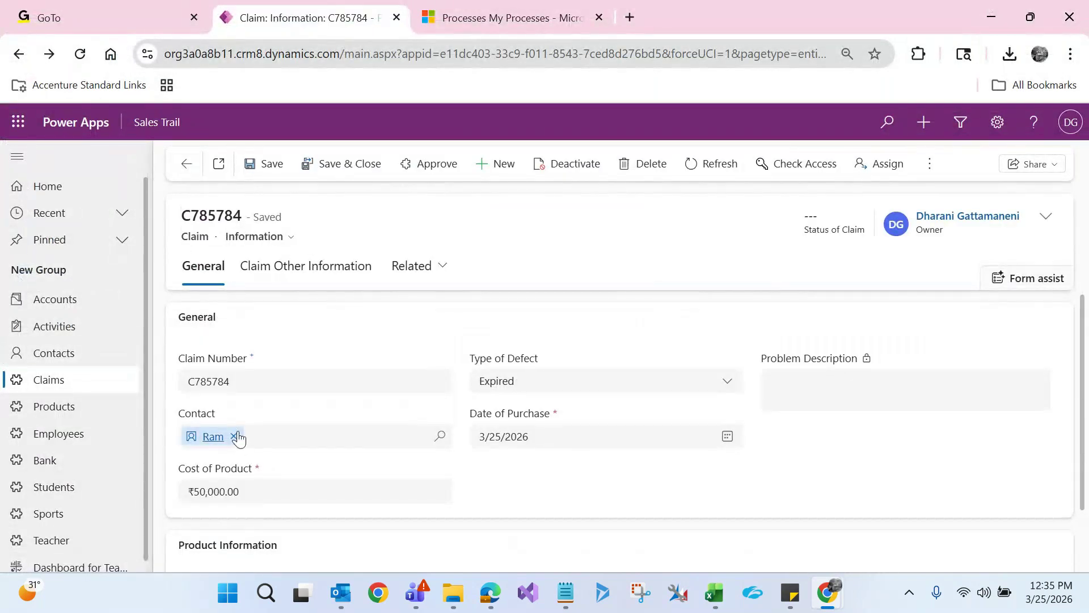
{"action": "left_click", "coordinate": [234, 436]}
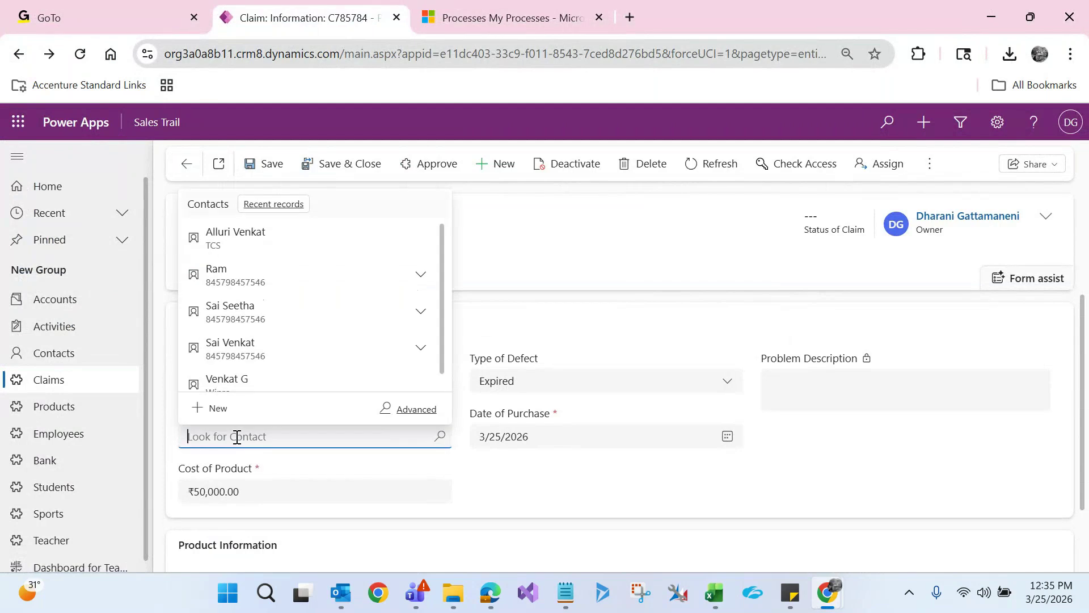
{"action": "left_click", "coordinate": [254, 358]}
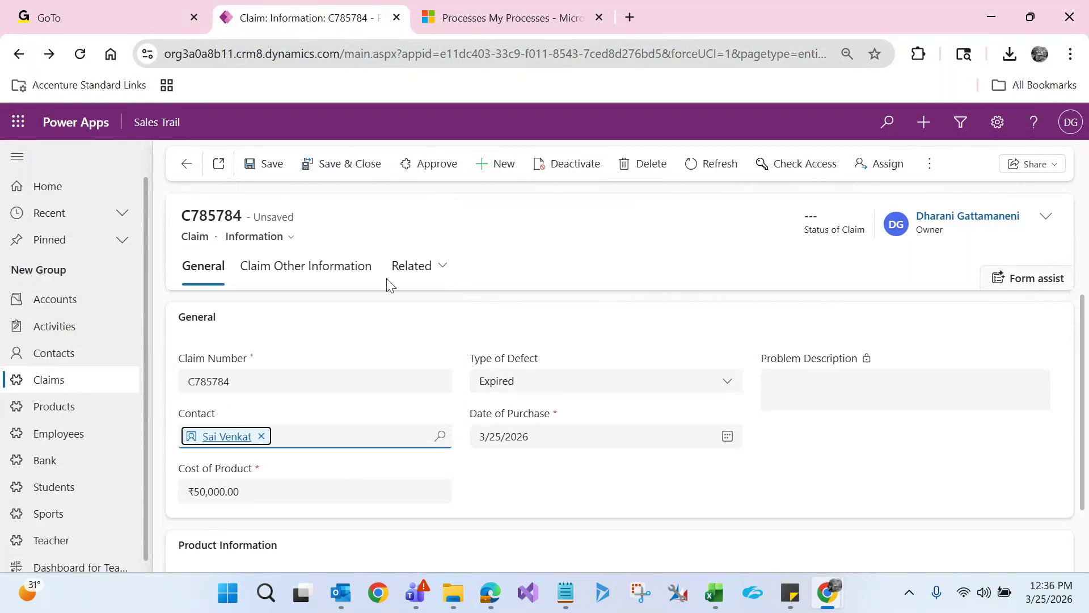
{"action": "left_click", "coordinate": [273, 163]}
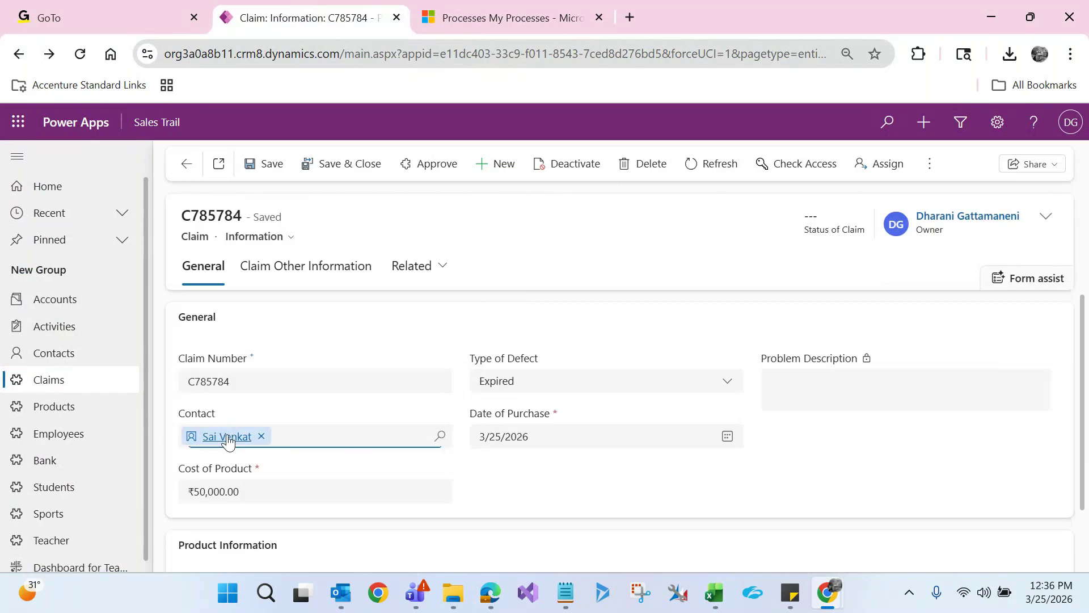
{"action": "left_click", "coordinate": [226, 436]}
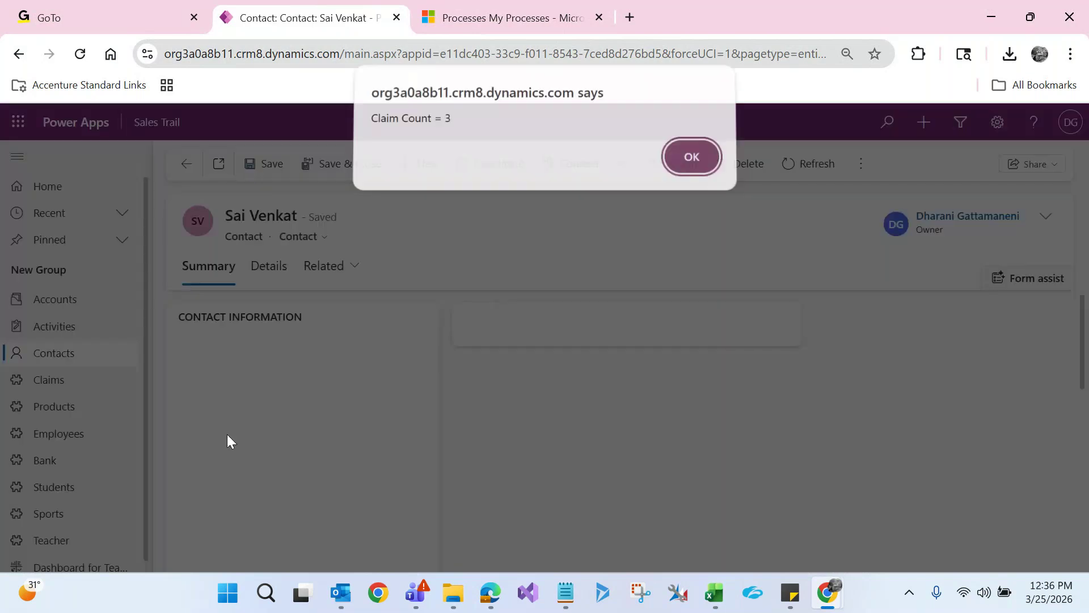
{"action": "left_click", "coordinate": [678, 166]}
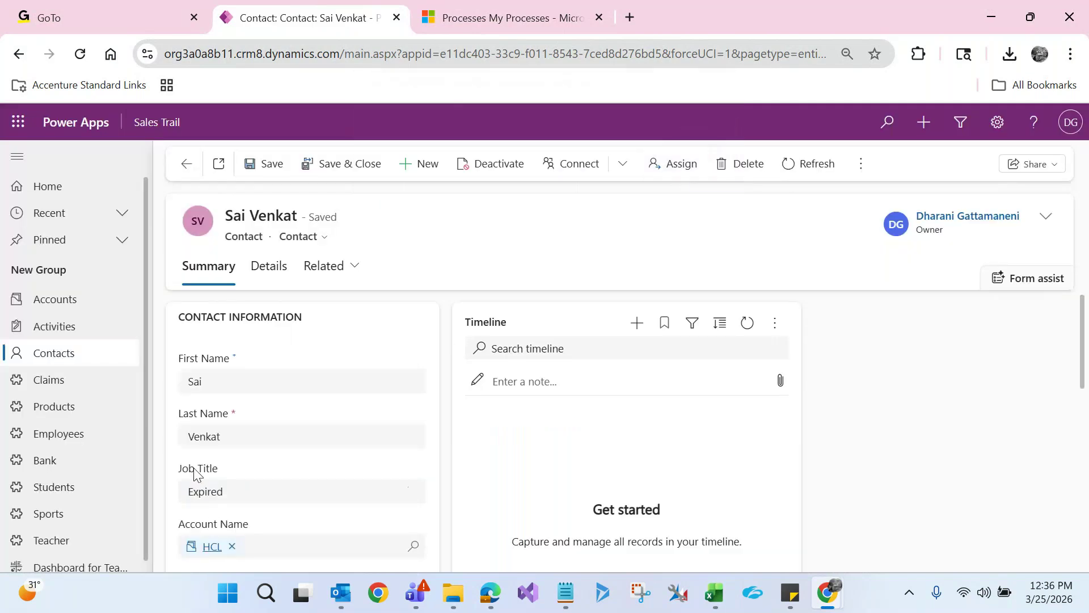
Swap the claim to yet another contact, save, and open its record (Claim Count = 1)
{"action": "left_click", "coordinate": [187, 165]}
{"action": "left_click", "coordinate": [261, 436]}
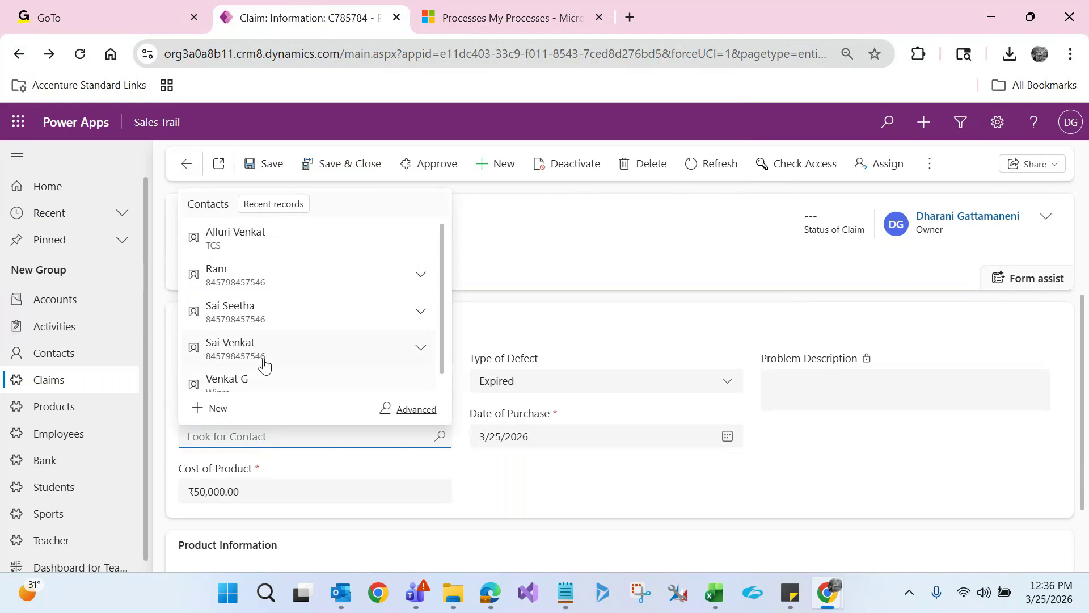
{"action": "left_click", "coordinate": [226, 380]}
{"action": "left_click", "coordinate": [270, 166]}
{"action": "left_click", "coordinate": [223, 436]}
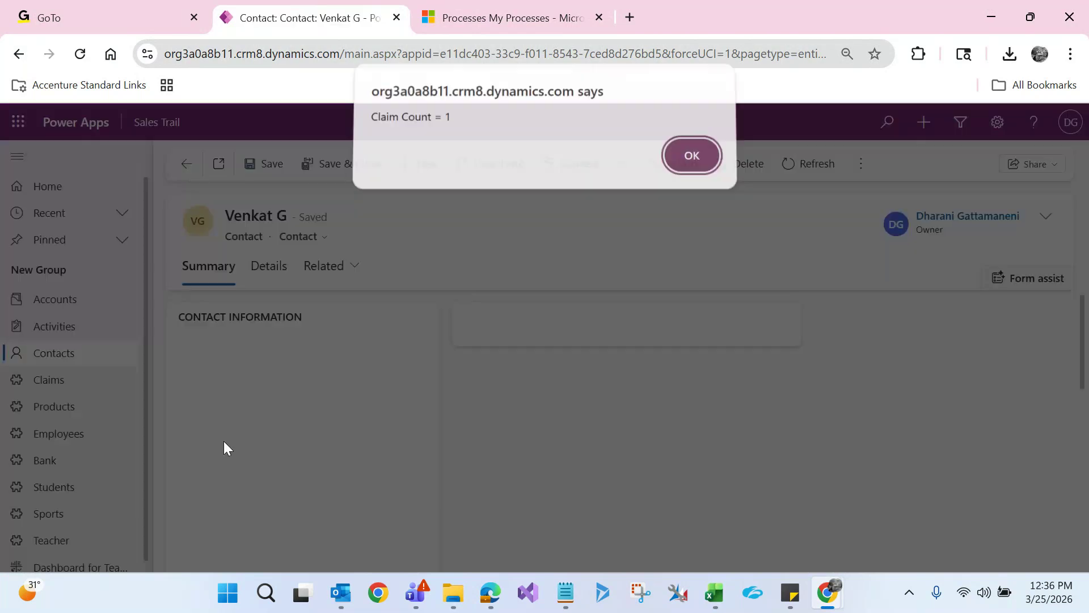
{"action": "left_click", "coordinate": [703, 164]}
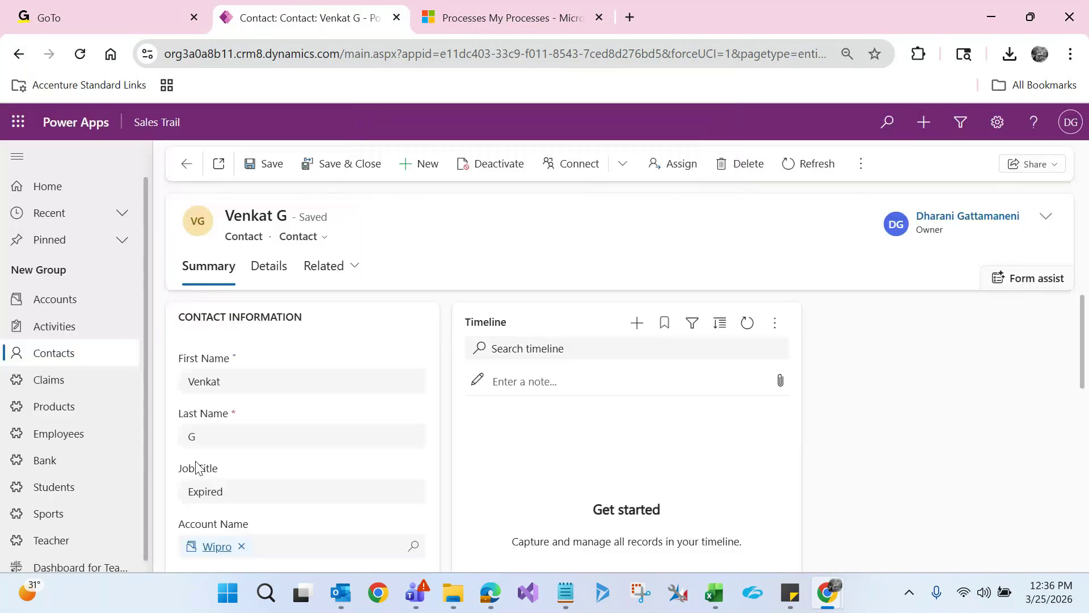
Link the claim to the chosen contact with Type of Defect Damaged, save, and open that contact
{"action": "left_click", "coordinate": [186, 164]}
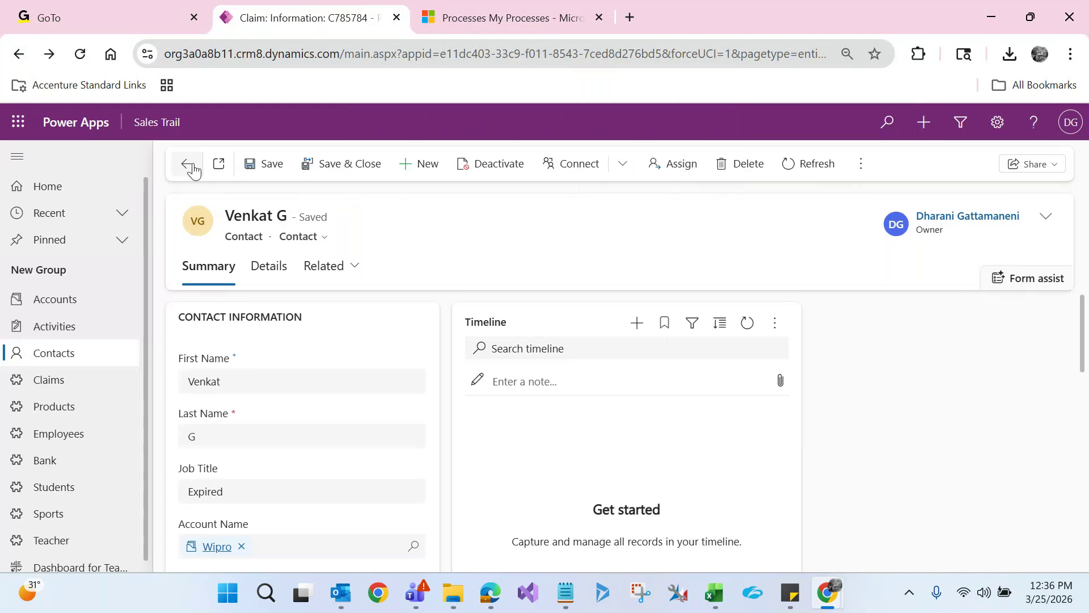
{"action": "left_click", "coordinate": [255, 436]}
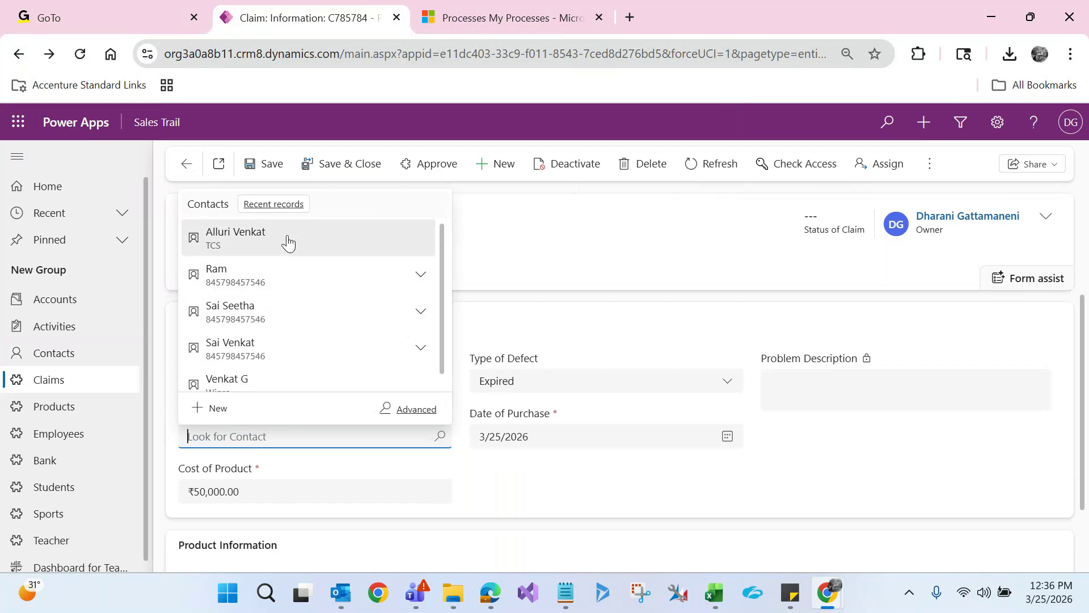
{"action": "left_click", "coordinate": [286, 236]}
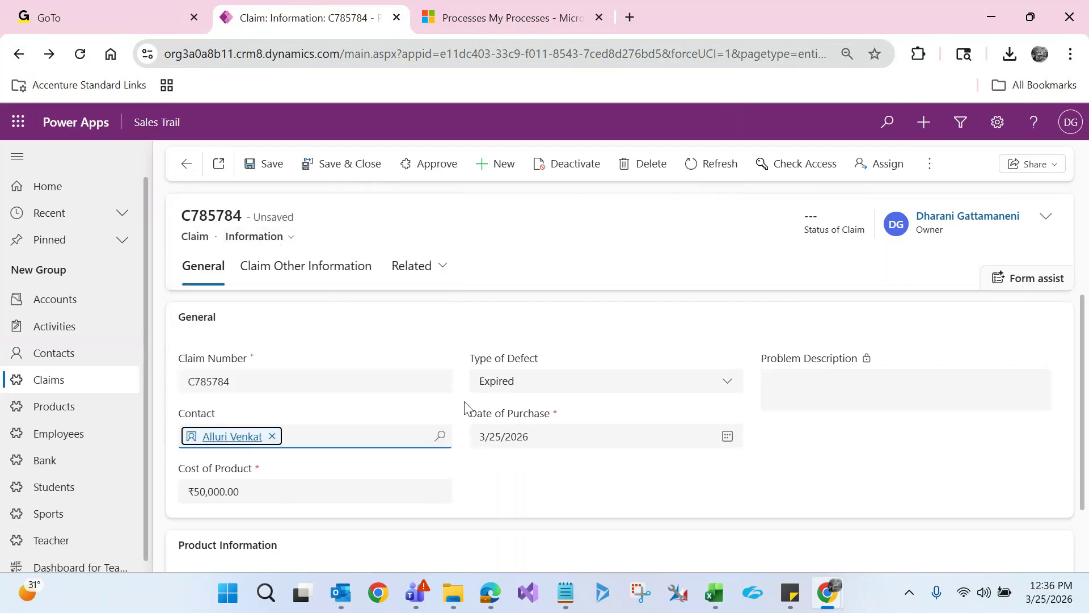
{"action": "left_click", "coordinate": [504, 390]}
{"action": "left_click", "coordinate": [517, 458]}
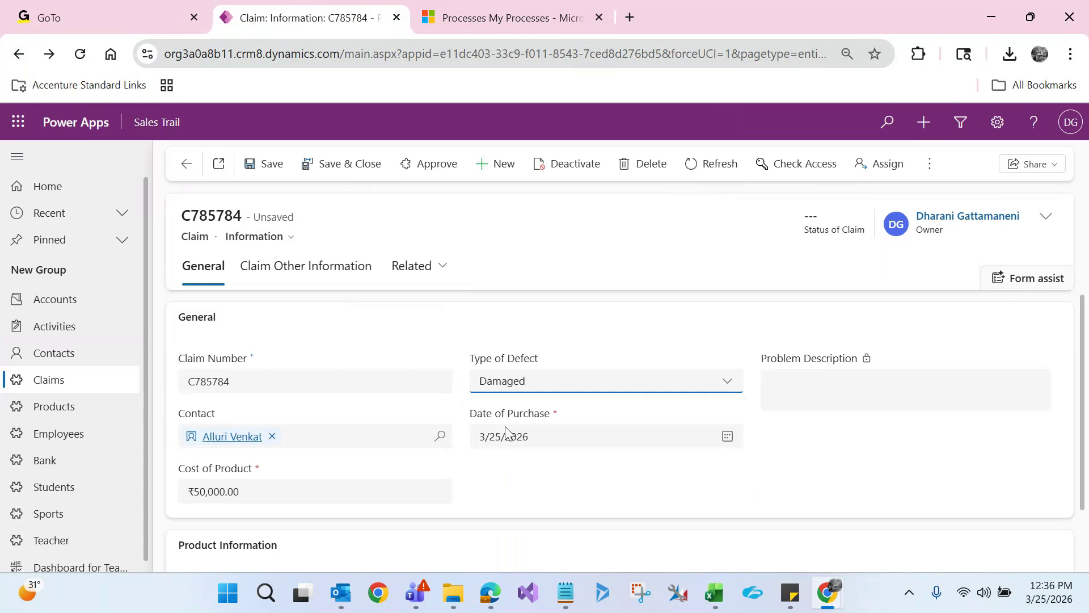
{"action": "left_click", "coordinate": [268, 166]}
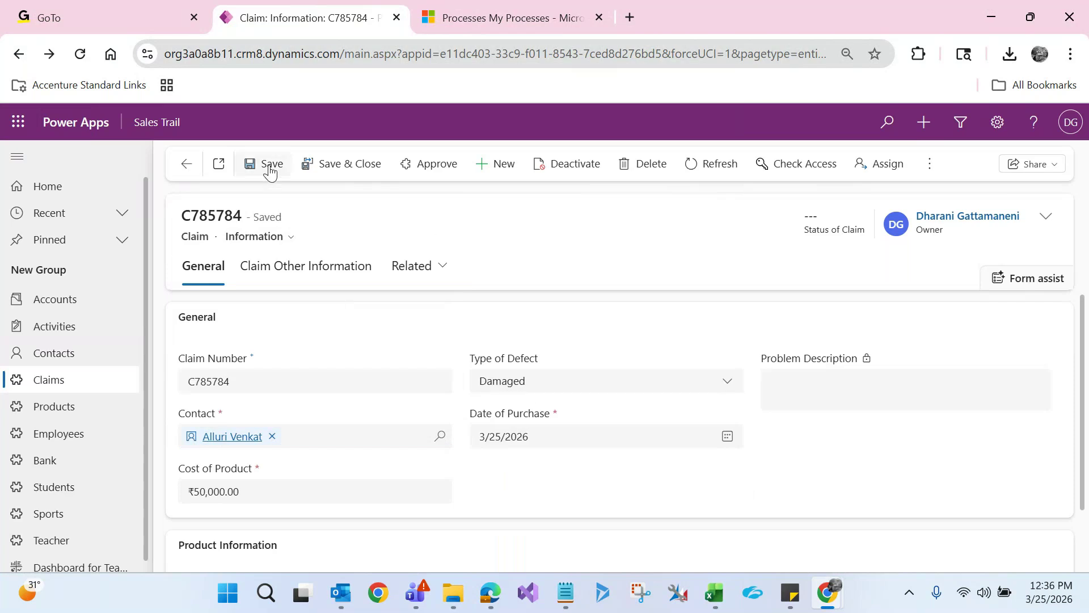
{"action": "left_click", "coordinate": [233, 438]}
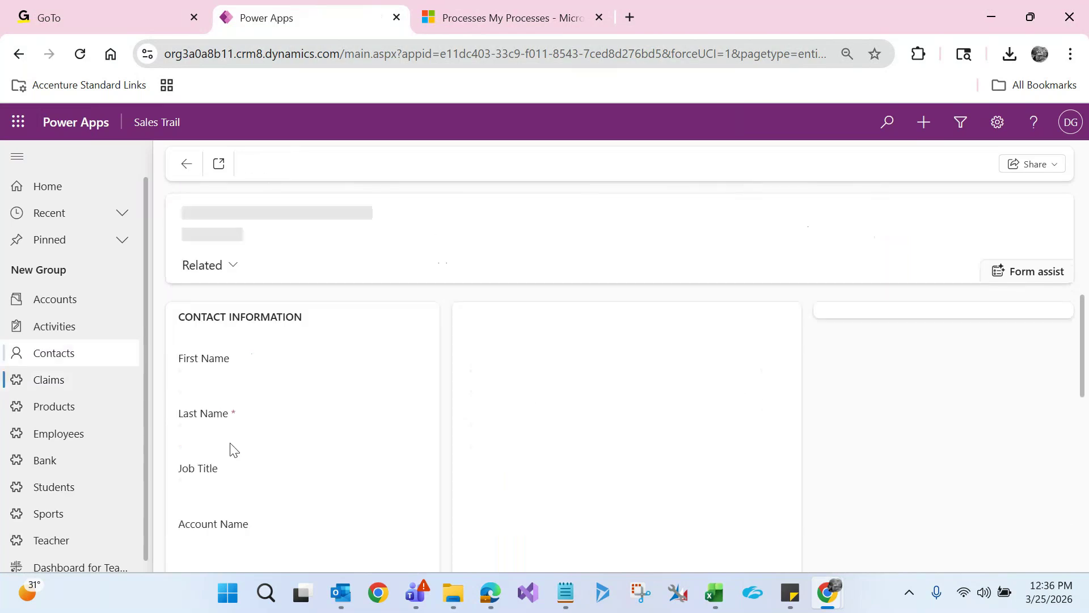
{"action": "left_click", "coordinate": [691, 161]}
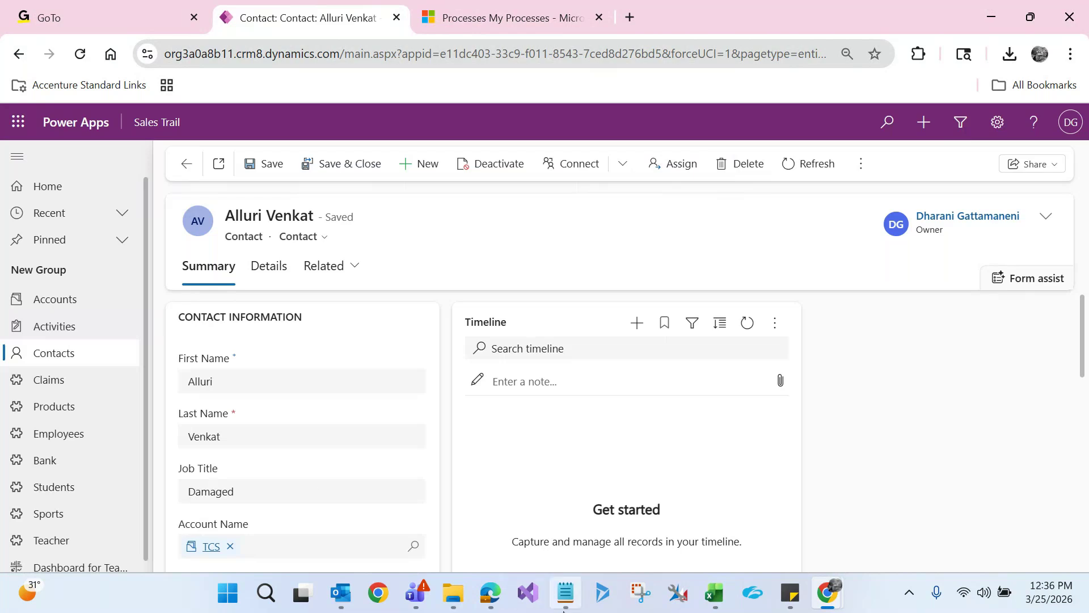
Bring the Update Salary of an Employee process forward and view its Administration and General tabs
{"action": "mouse_move", "coordinate": [828, 602]}
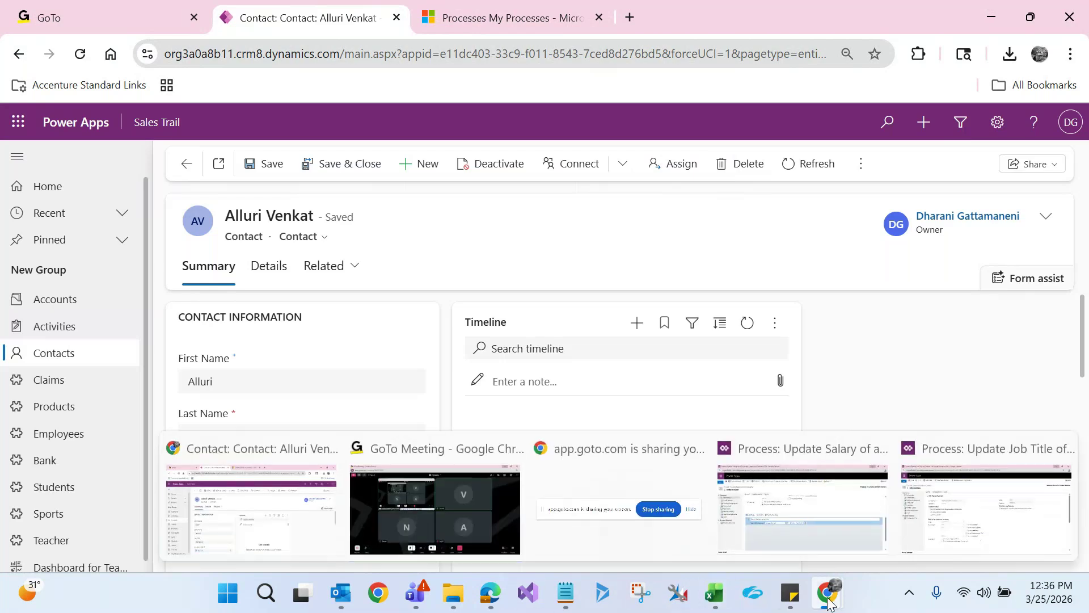
{"action": "left_click", "coordinate": [816, 529]}
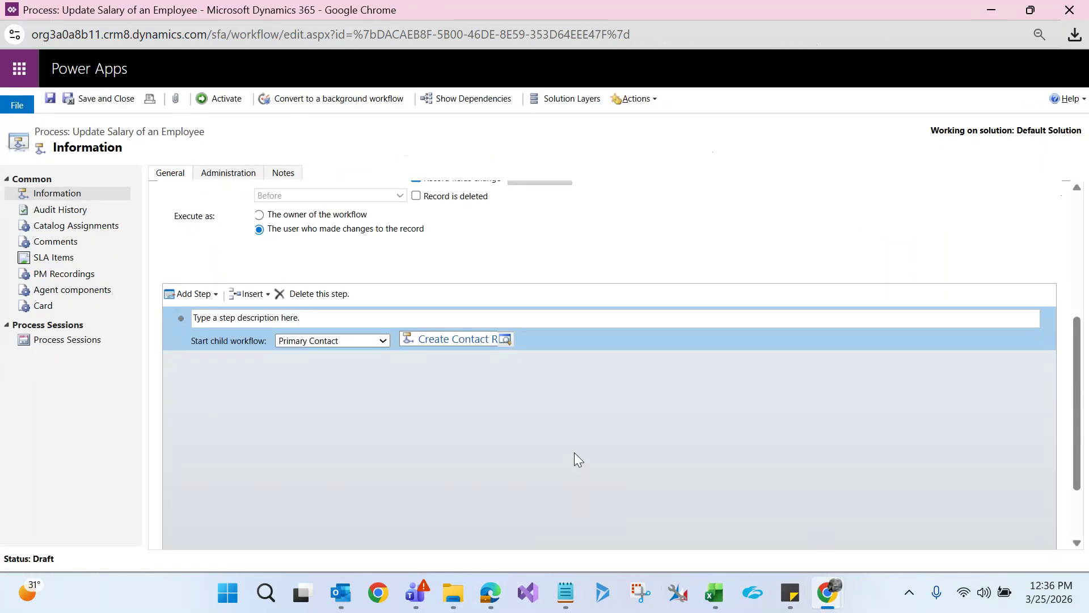
{"action": "left_click", "coordinate": [225, 177]}
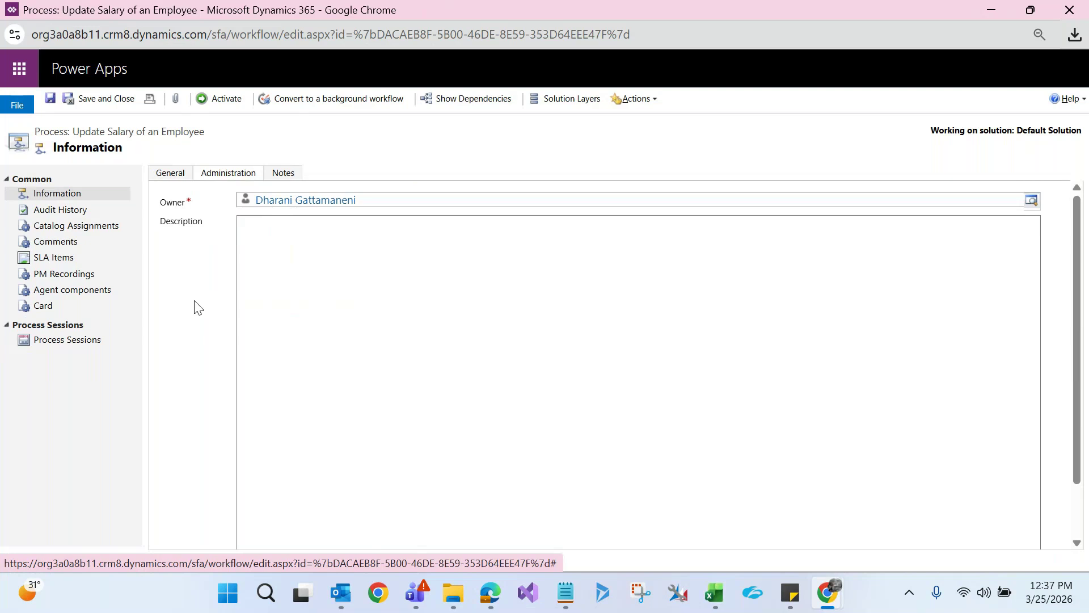
{"action": "left_click", "coordinate": [177, 175]}
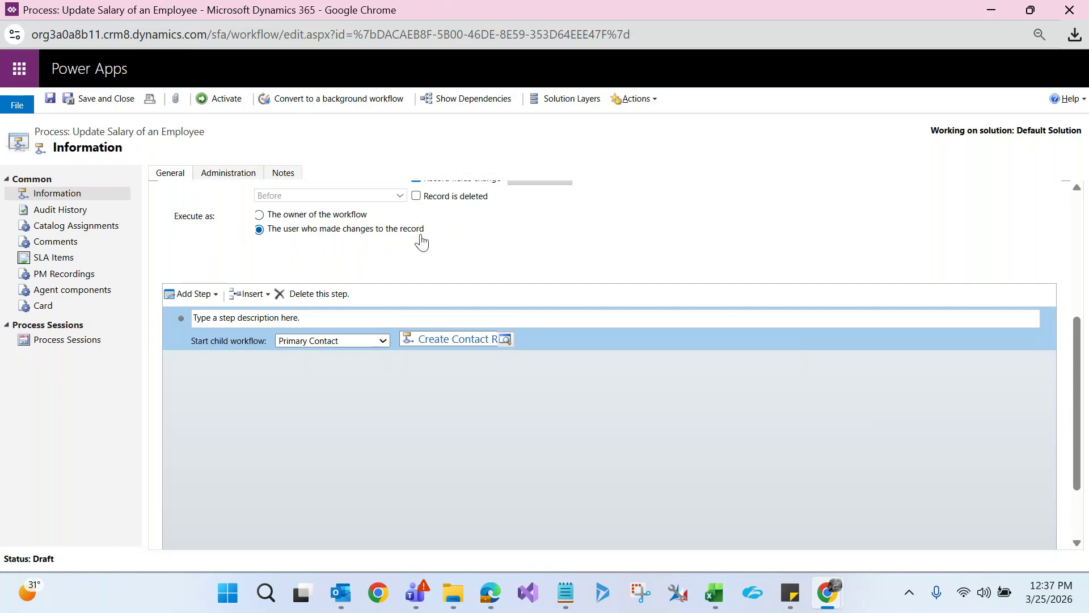
Switch Execute as to the owner, then back to the changing user, ending on Administration
{"action": "left_click", "coordinate": [259, 218]}
{"action": "left_click", "coordinate": [230, 174]}
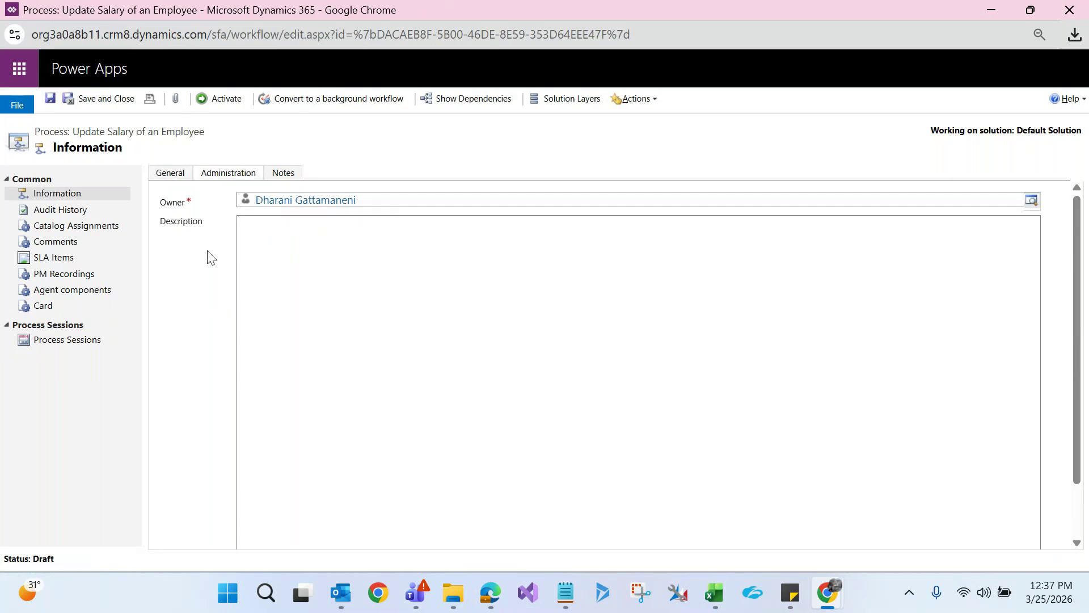
{"action": "left_click", "coordinate": [175, 176]}
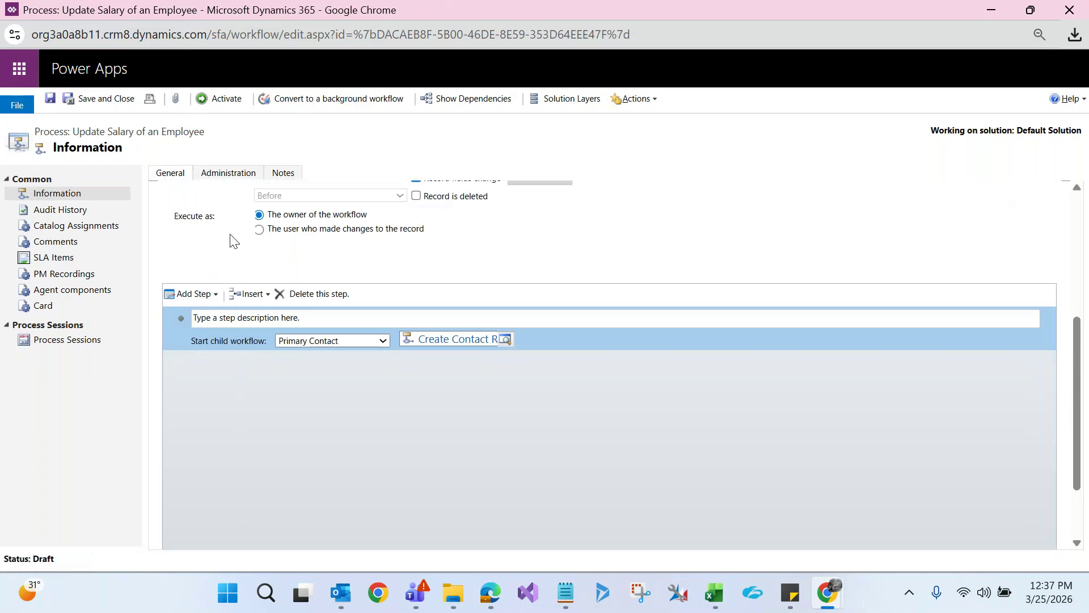
{"action": "left_click", "coordinate": [259, 229]}
{"action": "left_click", "coordinate": [228, 176]}
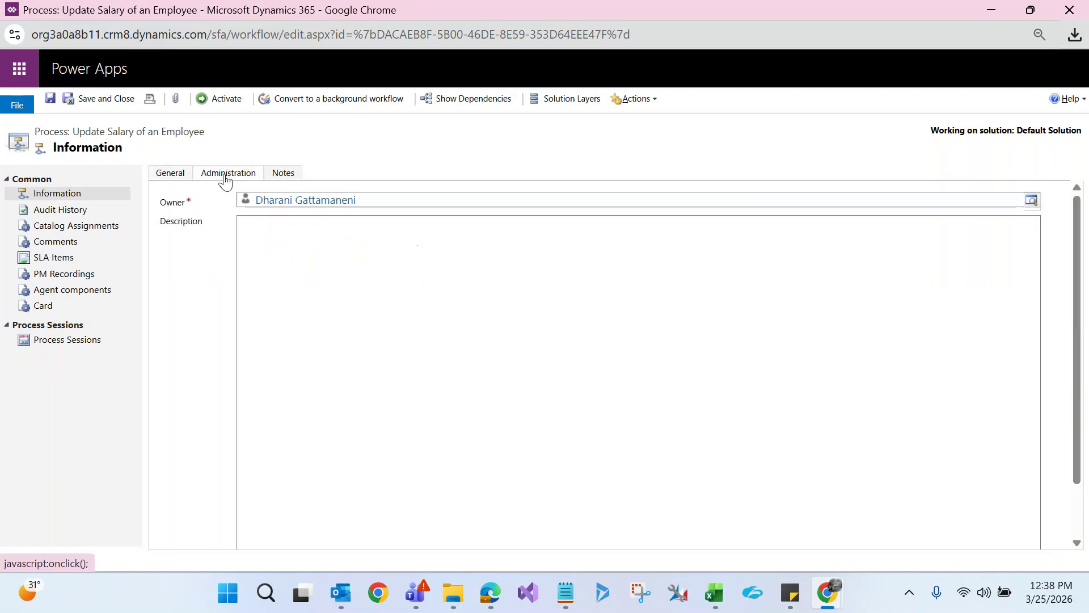
Return the process to General settings, then navigate from the contact window back to the claim
{"action": "left_click", "coordinate": [162, 176]}
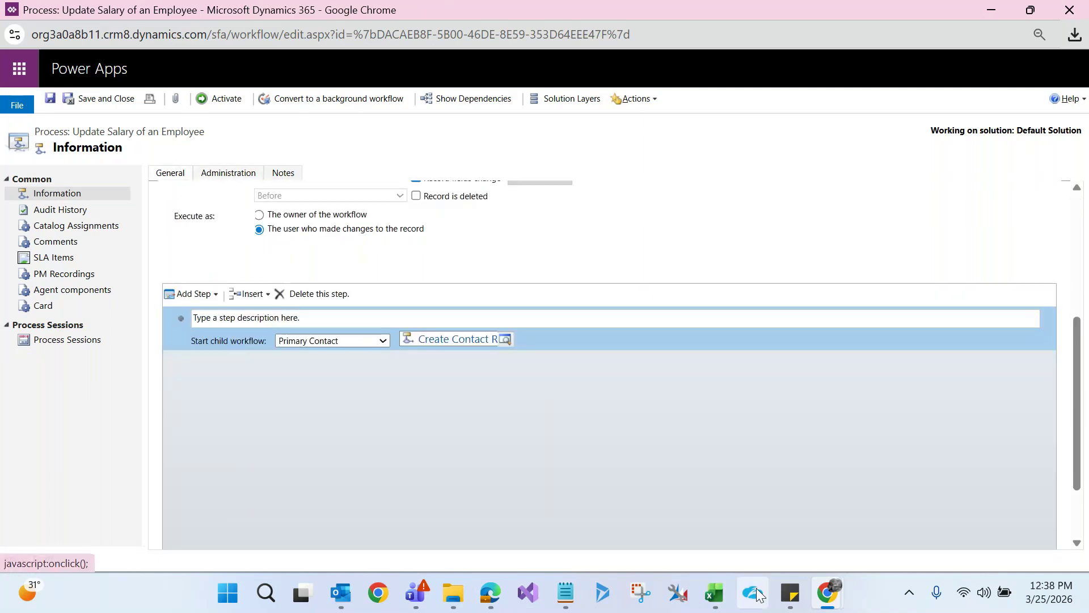
{"action": "mouse_move", "coordinate": [828, 593]}
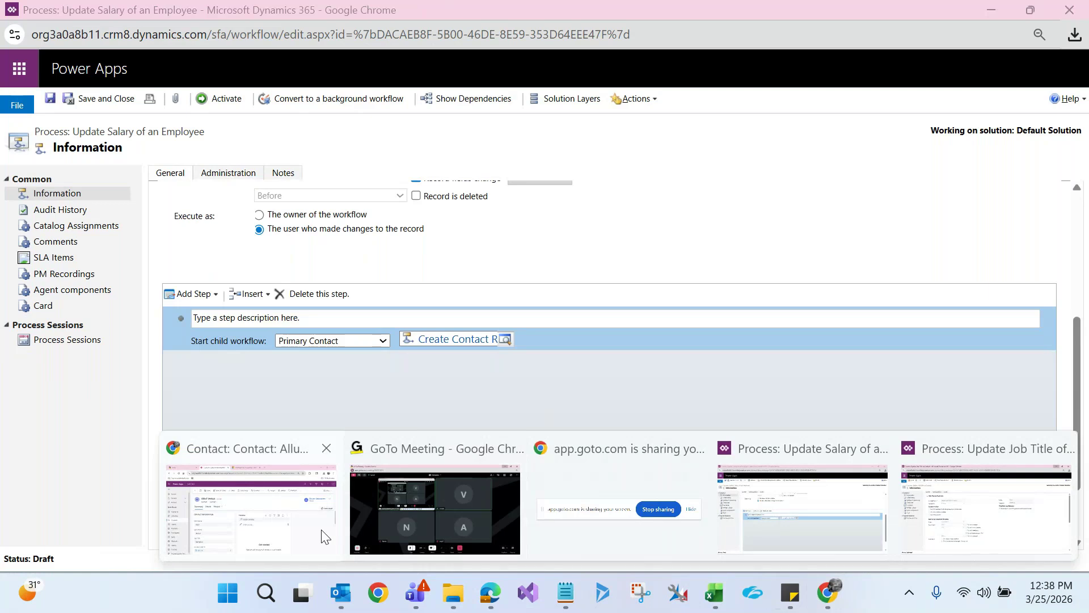
{"action": "left_click", "coordinate": [318, 522]}
{"action": "left_click", "coordinate": [187, 164]}
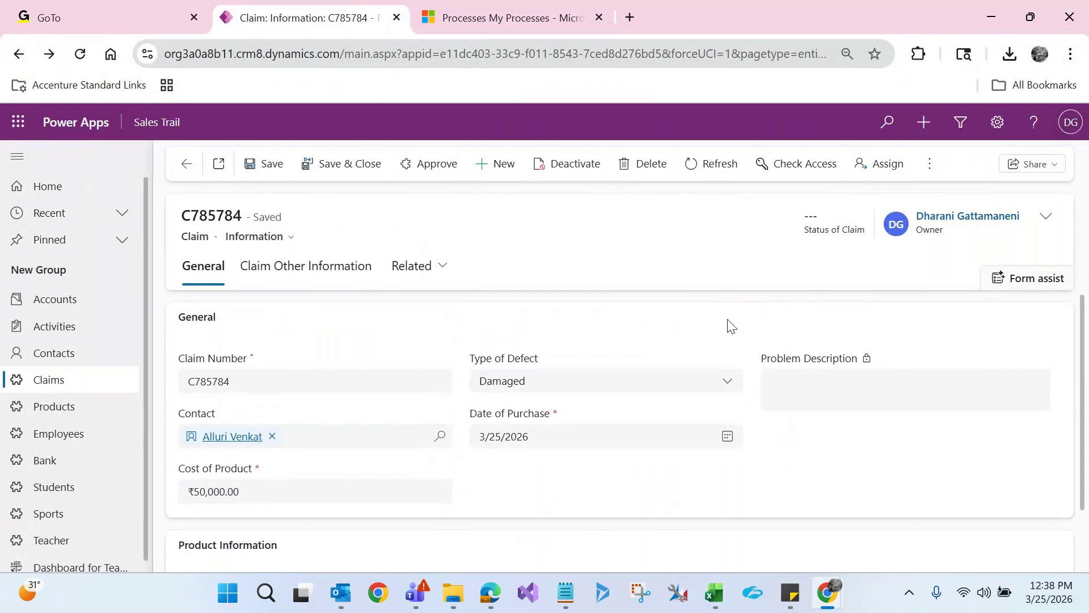
Replace the claim's contact with a different contact, save the claim, and return to the process
{"action": "left_click", "coordinate": [1071, 122]}
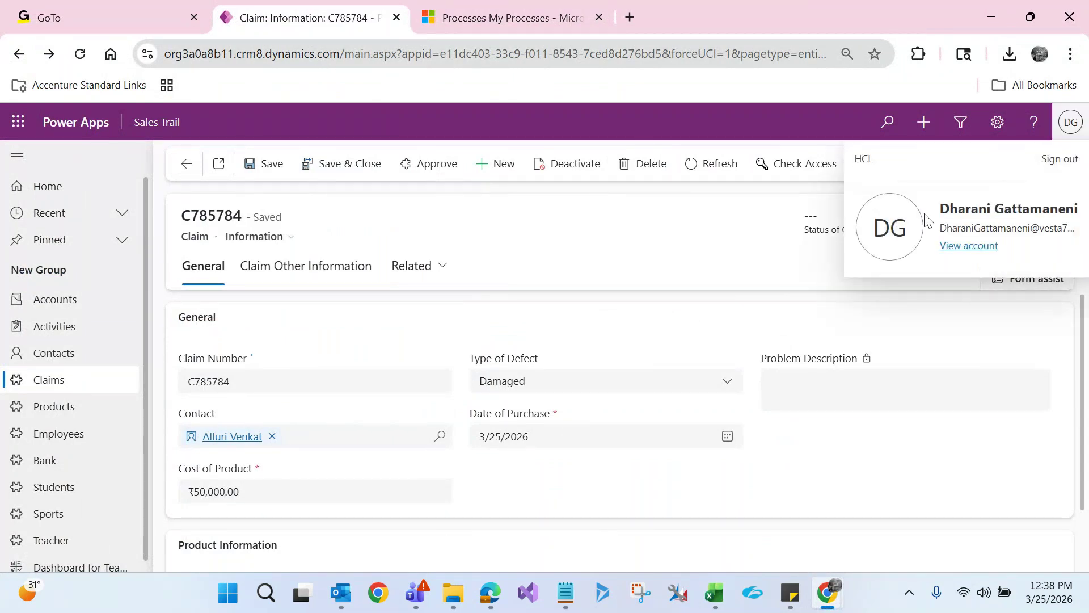
{"action": "left_click", "coordinate": [613, 272]}
{"action": "left_click", "coordinate": [273, 435]}
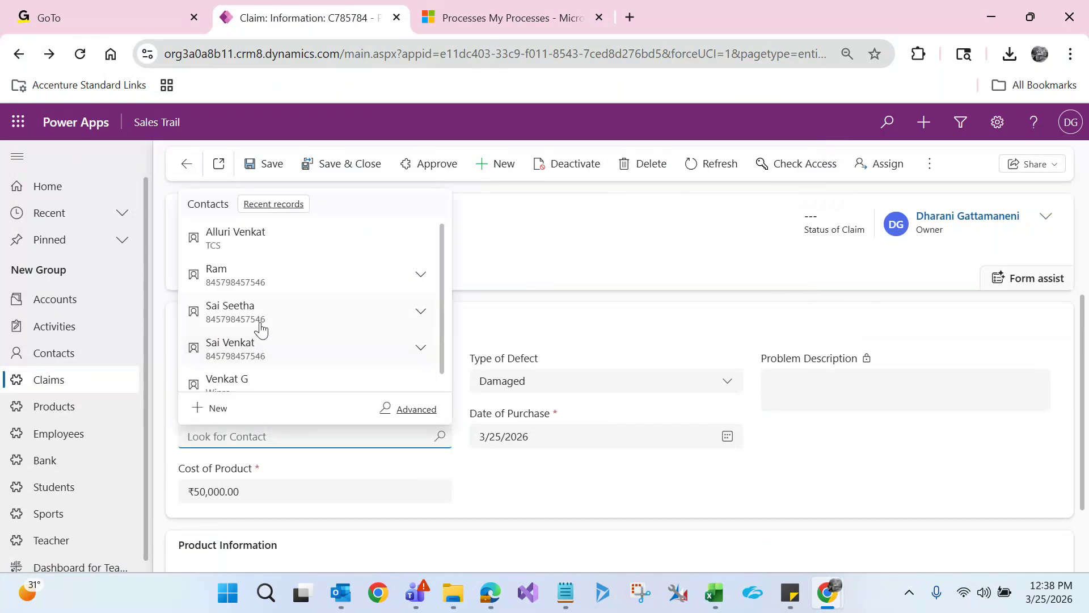
{"action": "left_click", "coordinate": [266, 317]}
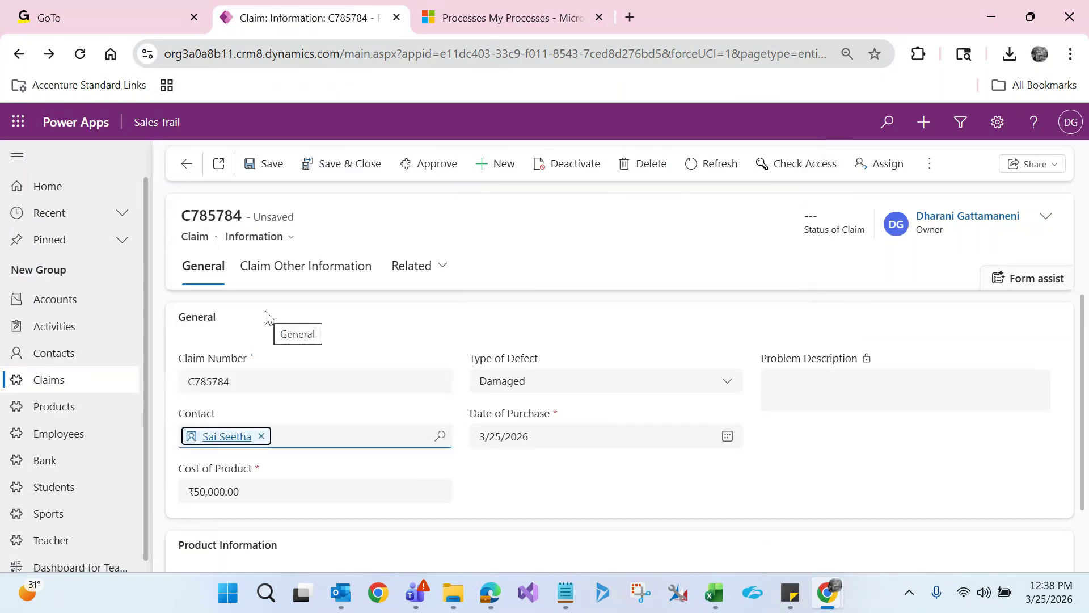
{"action": "left_click", "coordinate": [262, 163]}
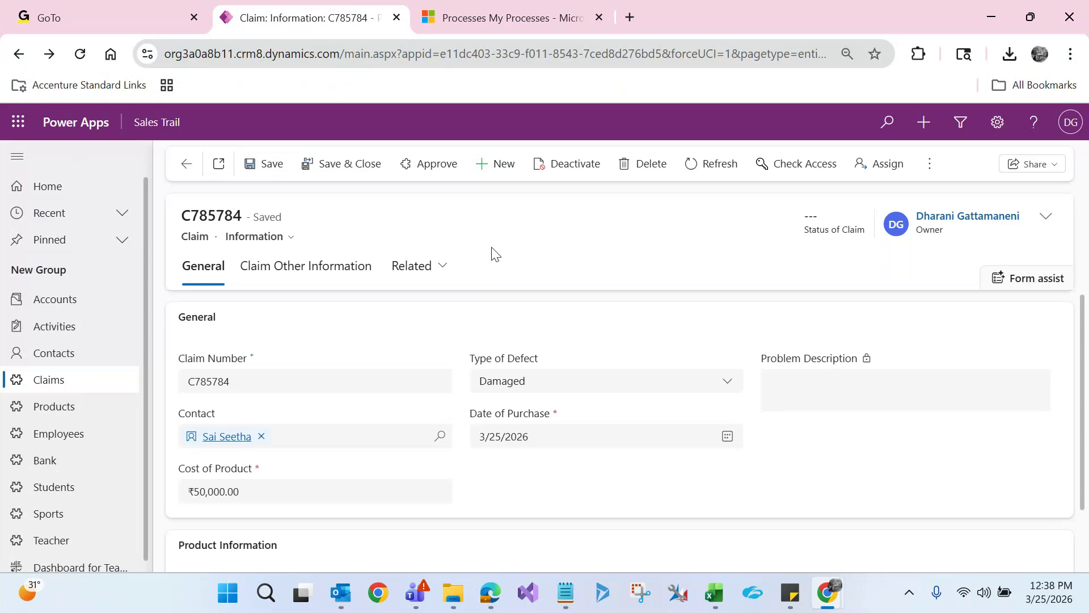
{"action": "key", "text": "alt+Tab"}
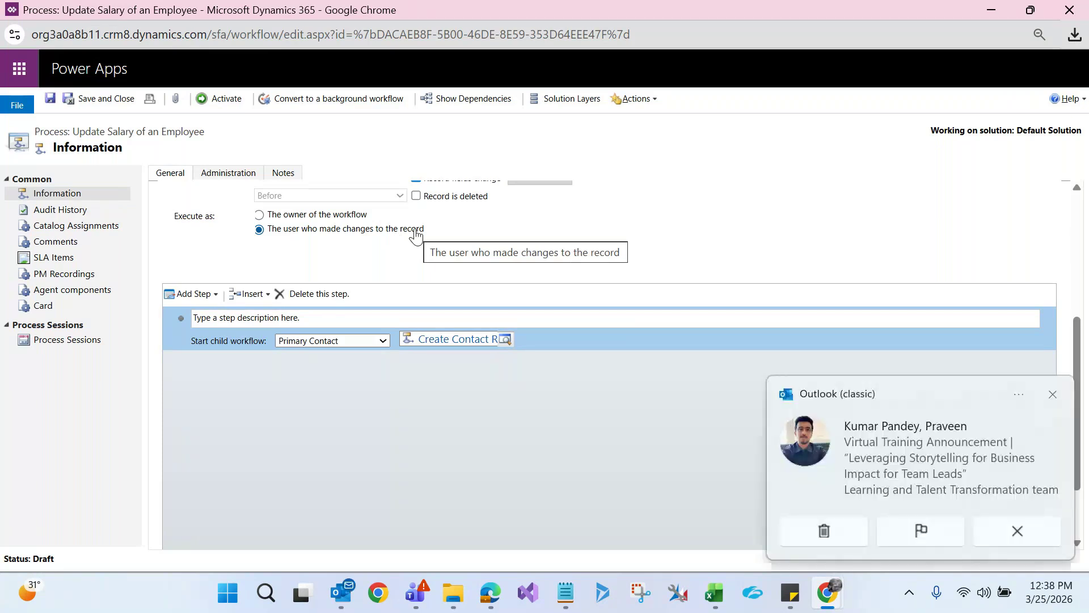
Dismiss the Outlook toast and hide process properties so only the workflow steps show, adding no step
{"action": "left_click", "coordinate": [1053, 394]}
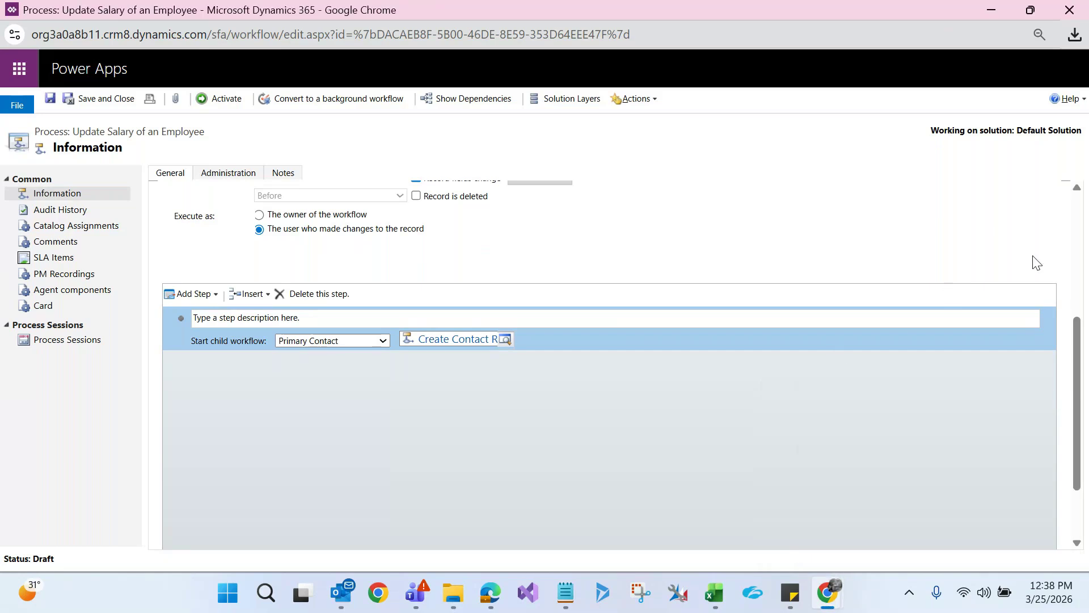
{"action": "left_click", "coordinate": [1074, 238]}
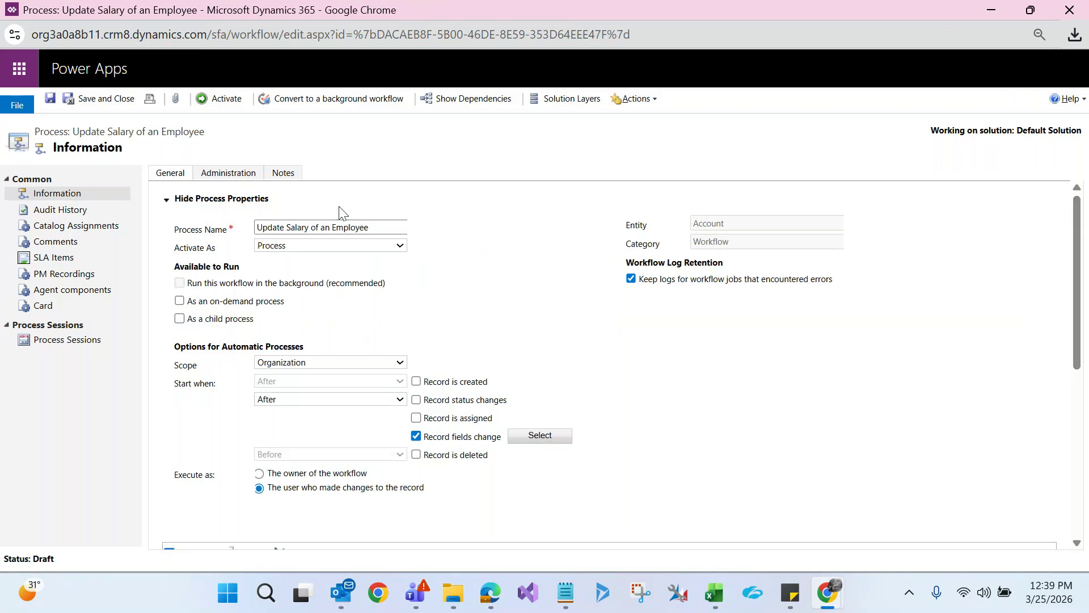
{"action": "left_click", "coordinate": [168, 204]}
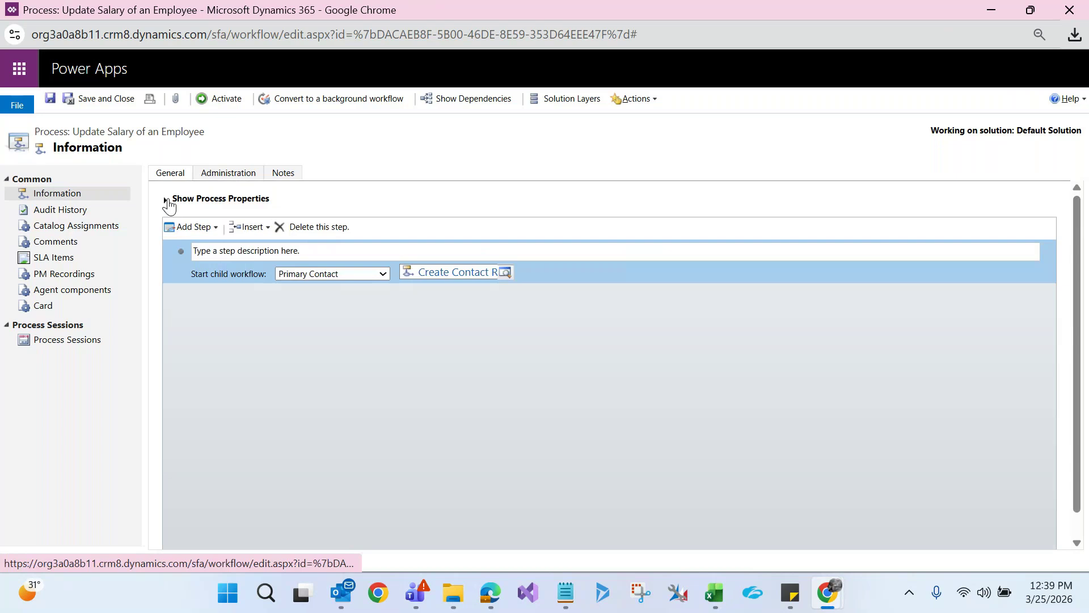
{"action": "left_click", "coordinate": [207, 228]}
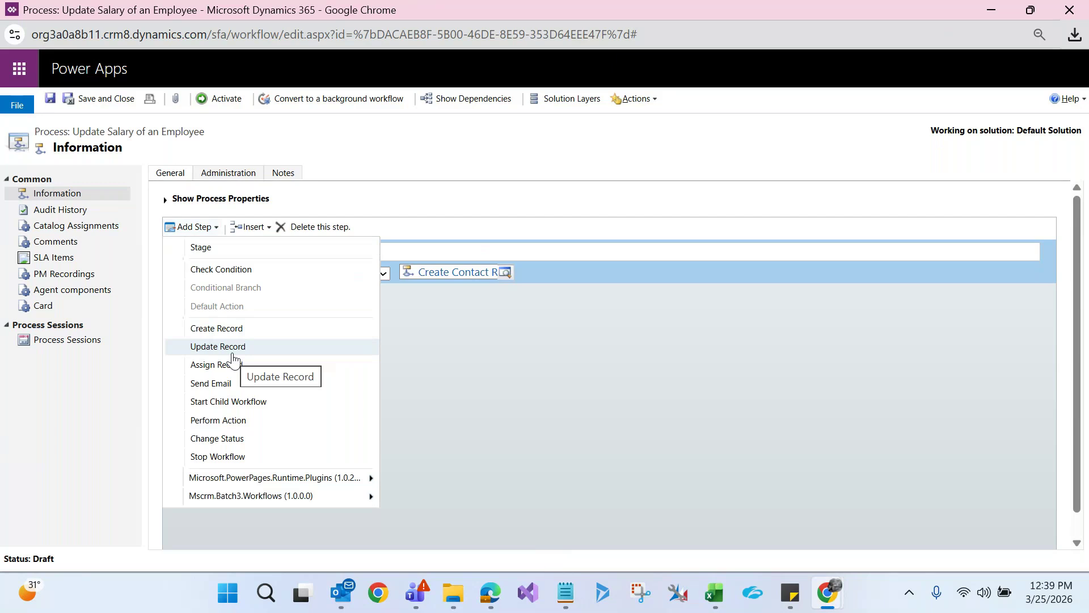
{"action": "left_click", "coordinate": [447, 336]}
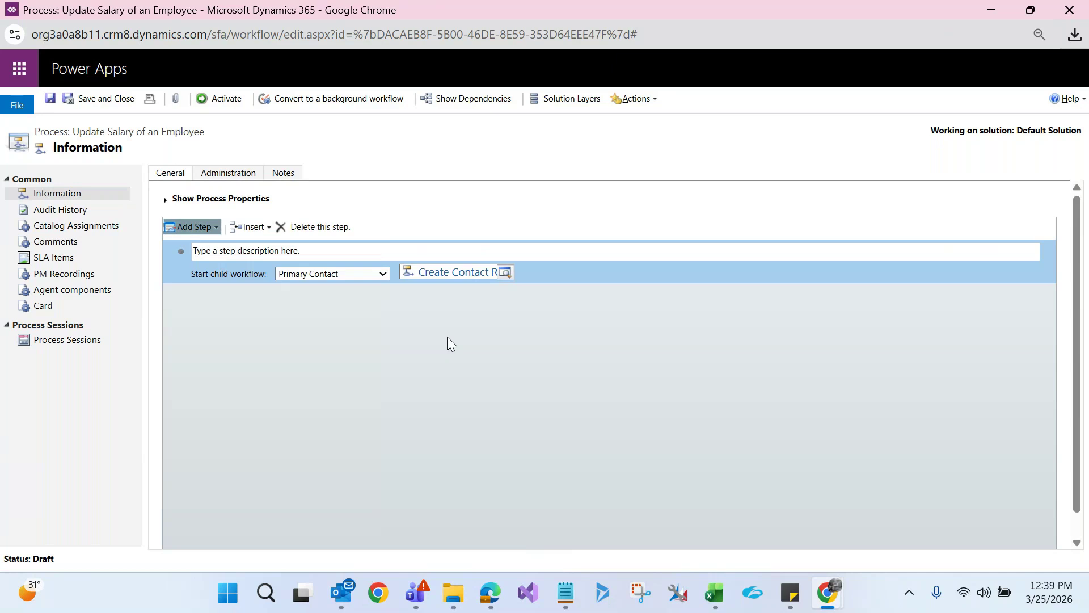
{"action": "left_click", "coordinate": [717, 604]}
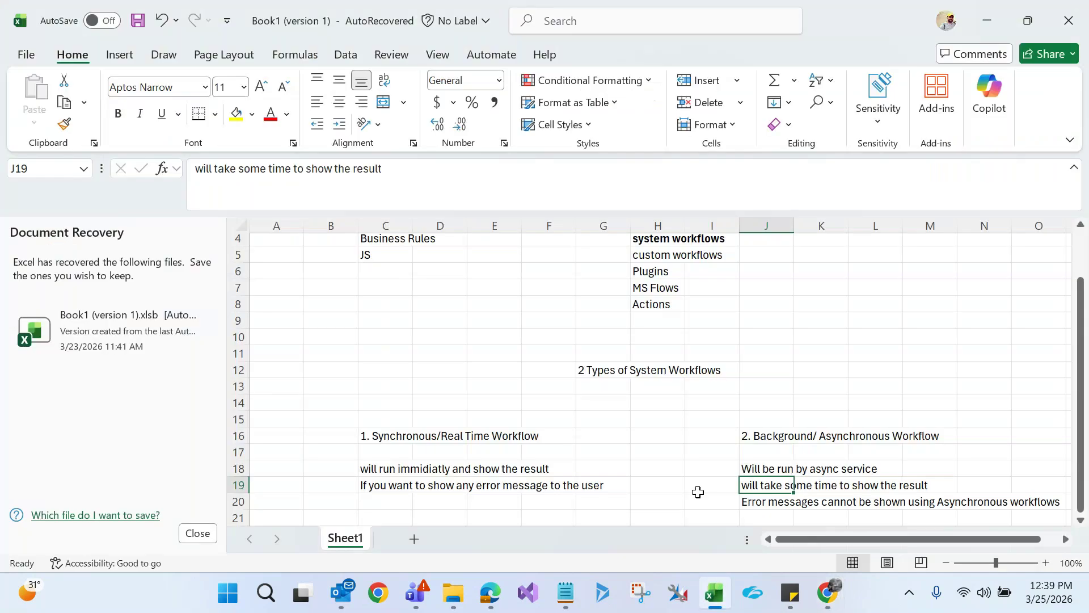
Enter C# in cell J5 beside the custom workflows note in H5, then bring up GoTo Meeting
{"action": "left_click", "coordinate": [663, 257]}
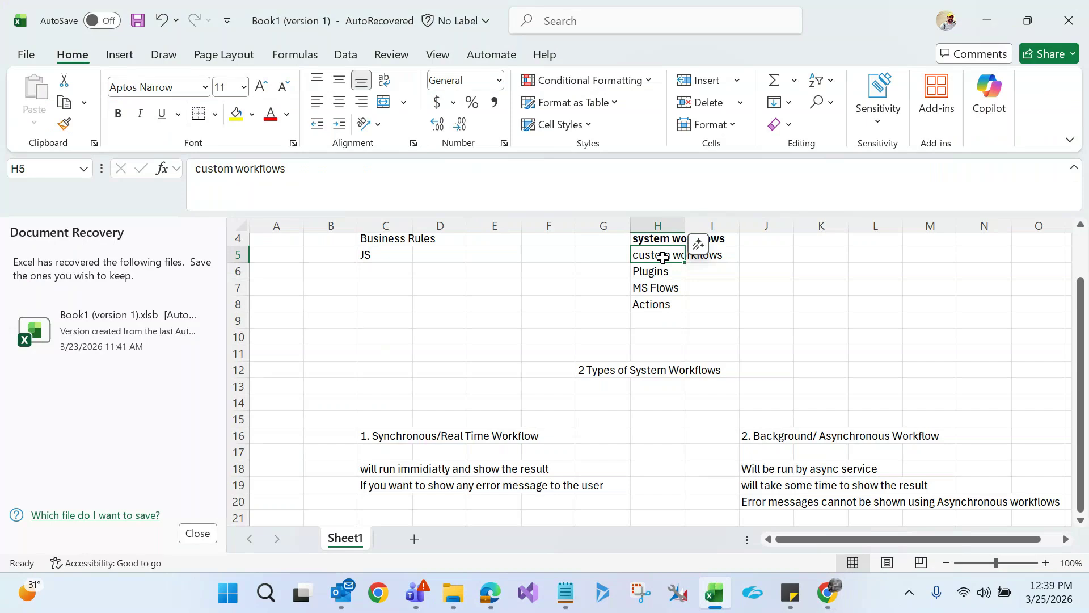
{"action": "left_click", "coordinate": [763, 255]}
{"action": "type", "text": "C"}
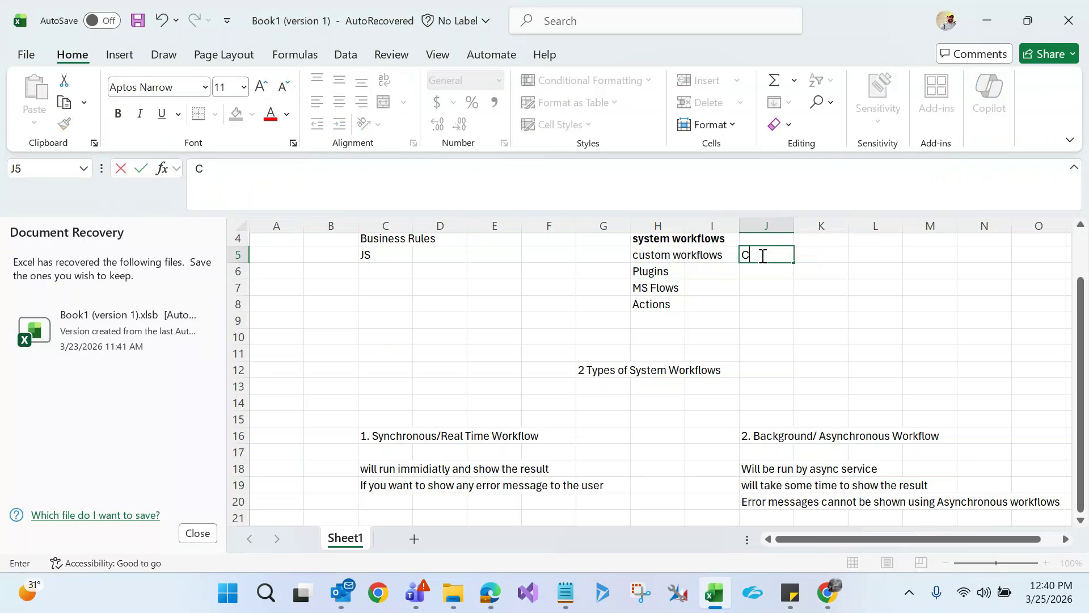
{"action": "type", "text": "#"}
{"action": "left_click", "coordinate": [658, 255]}
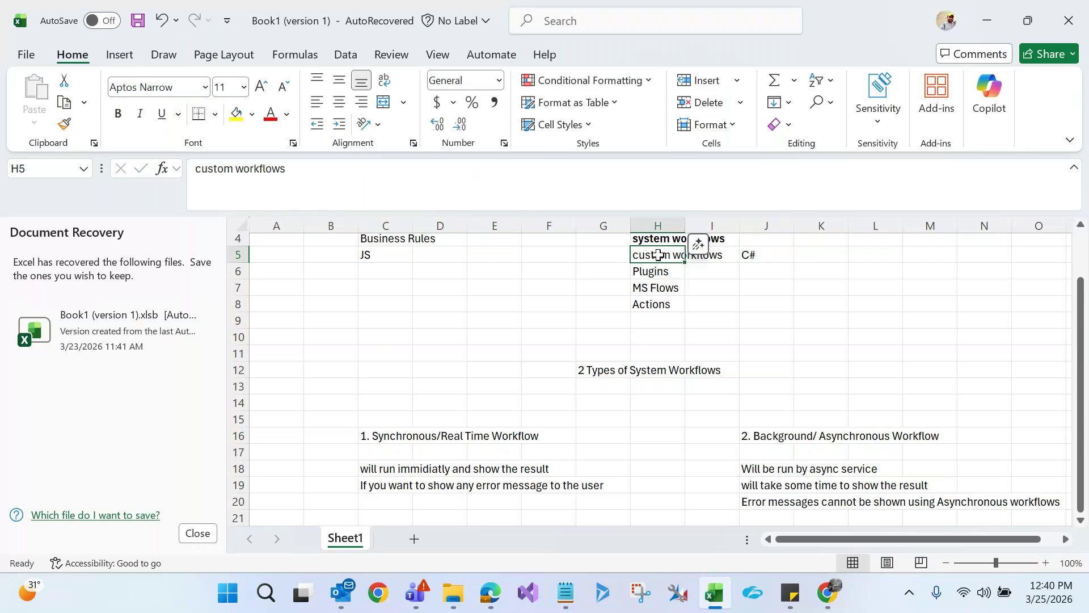
{"action": "left_click", "coordinate": [757, 256]}
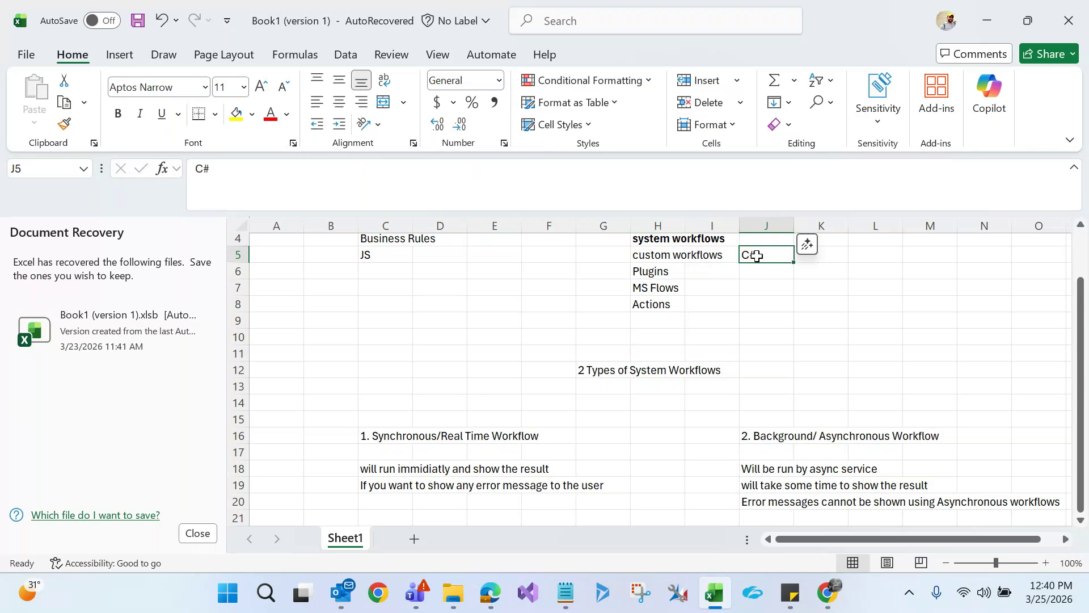
{"action": "left_click", "coordinate": [641, 254]}
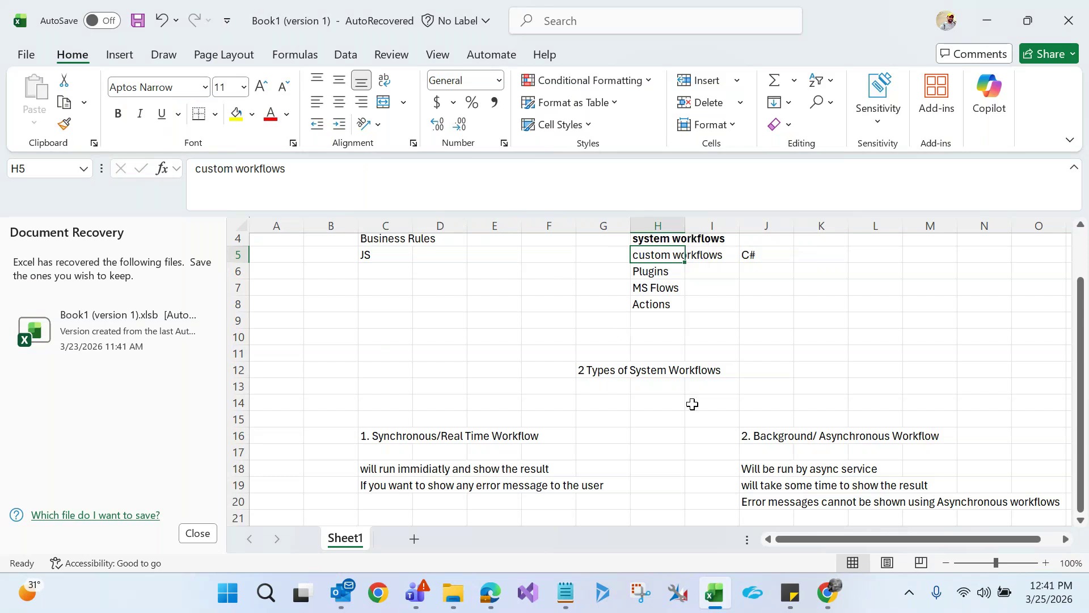
{"action": "mouse_move", "coordinate": [825, 593]}
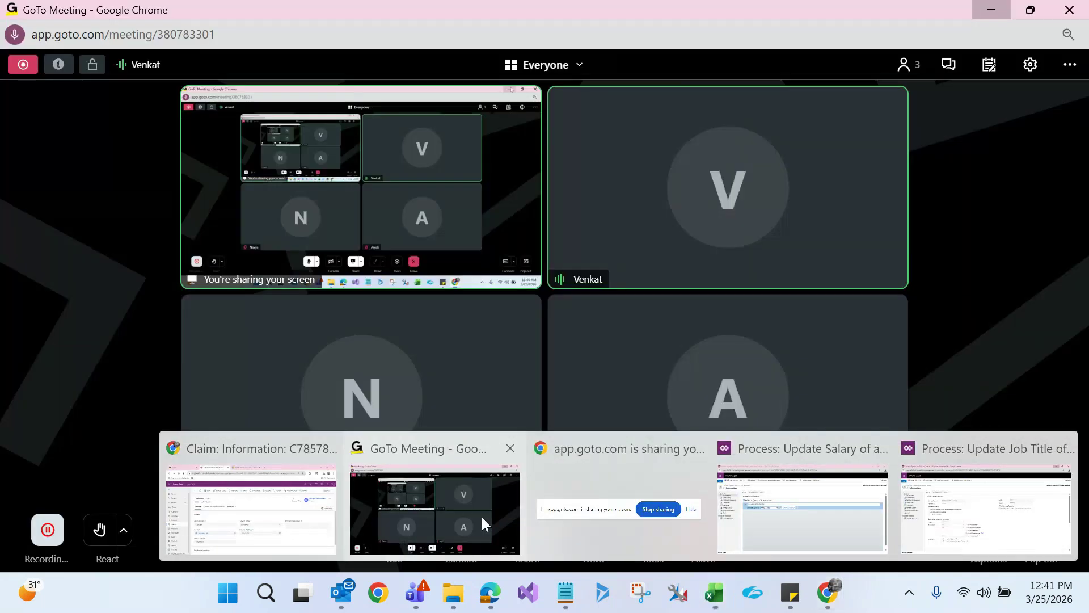
{"action": "left_click", "coordinate": [481, 515]}
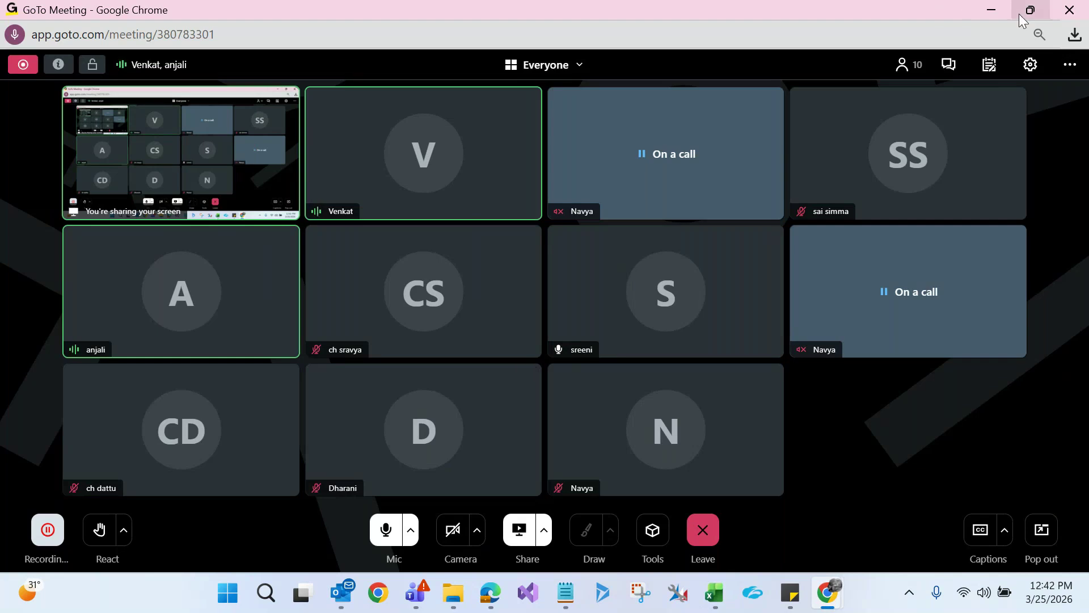
Minimize the meeting and Excel windows, expand the salary workflow's process properties, then minimize its editor
{"action": "left_click", "coordinate": [1001, 9]}
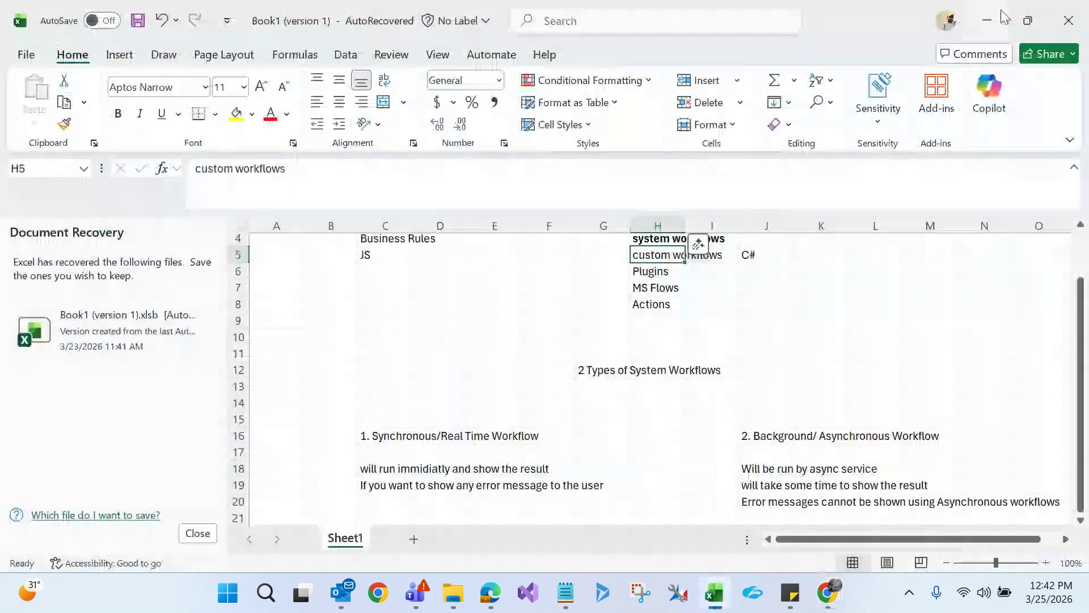
{"action": "left_click", "coordinate": [1001, 9]}
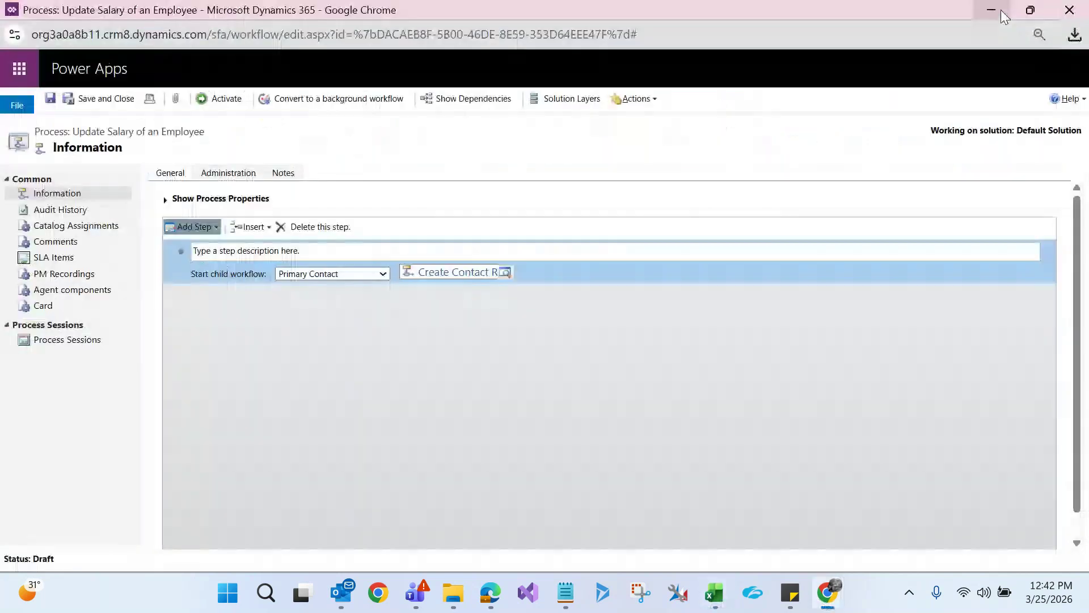
{"action": "left_click", "coordinate": [166, 200]}
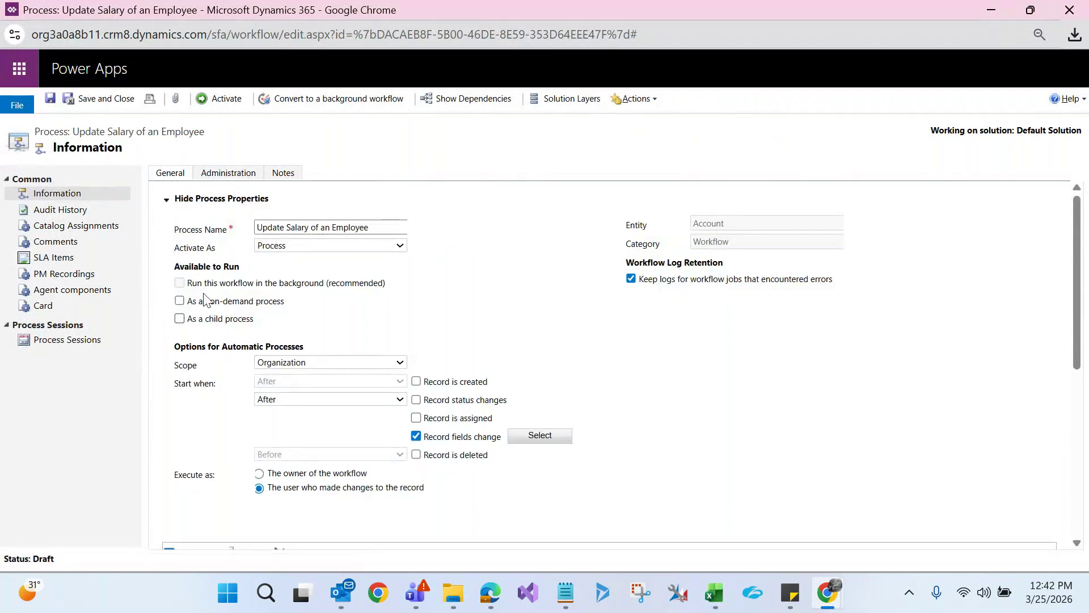
{"action": "left_click", "coordinate": [989, 10]}
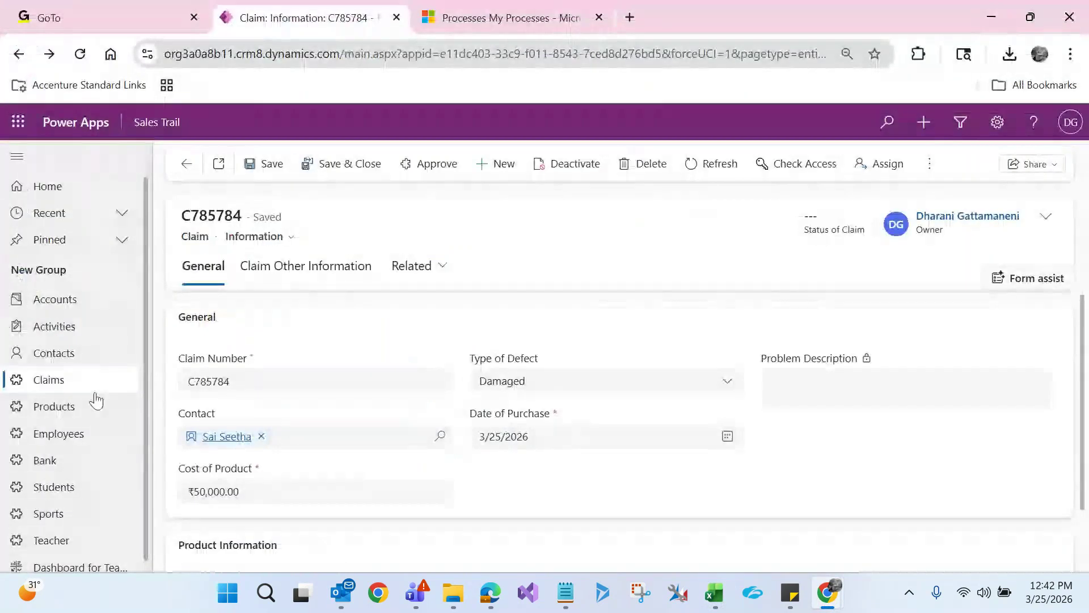
Open Active Claims, select all 15 claims, and review their cost and Type of Defect values
{"action": "left_click", "coordinate": [70, 386]}
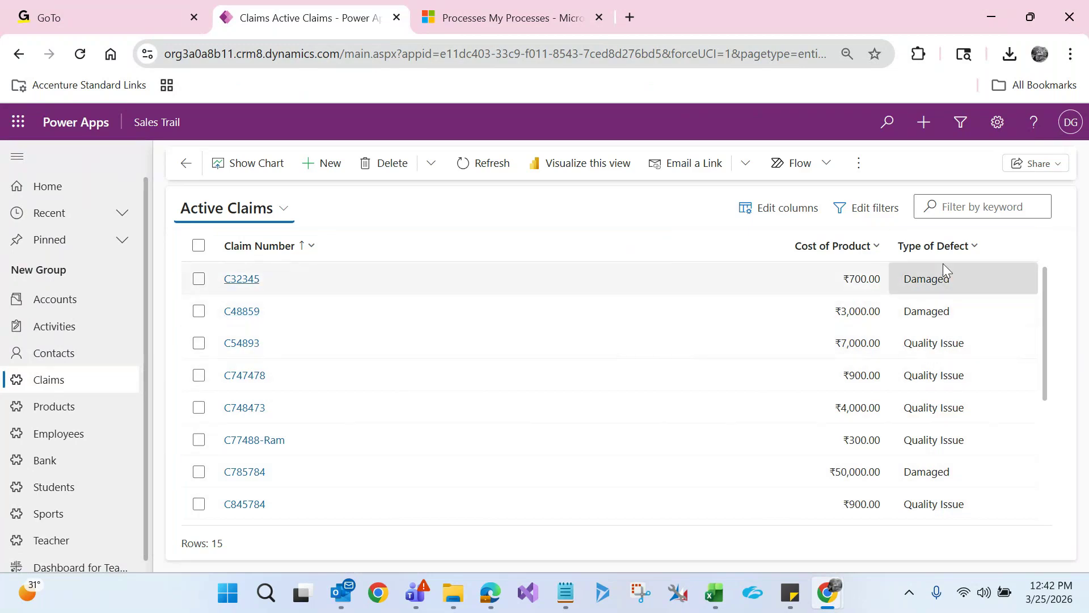
{"action": "left_click", "coordinate": [199, 247]}
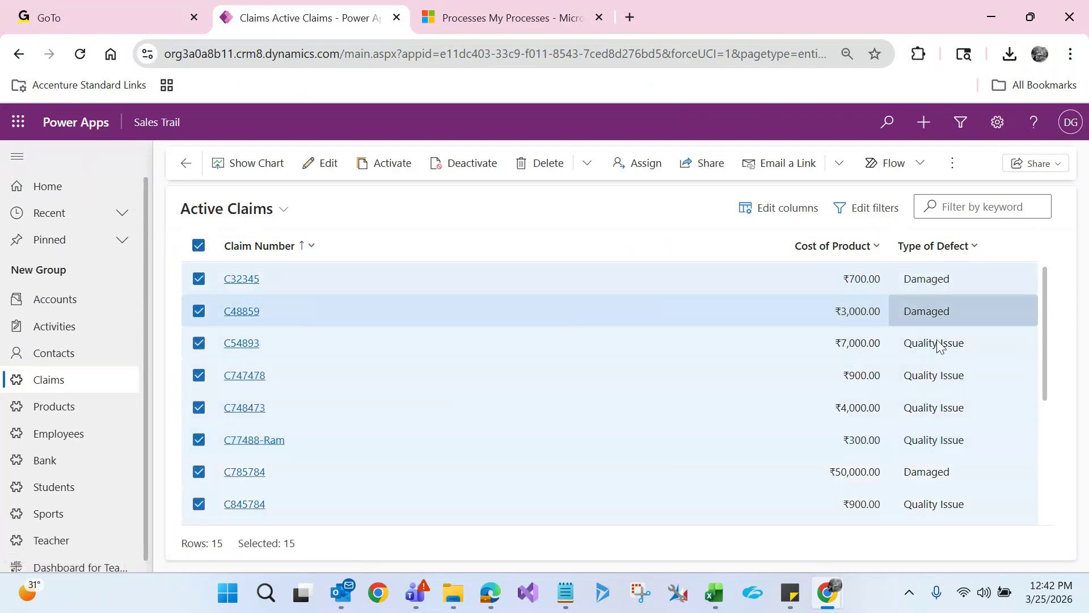
{"action": "left_click", "coordinate": [925, 259]}
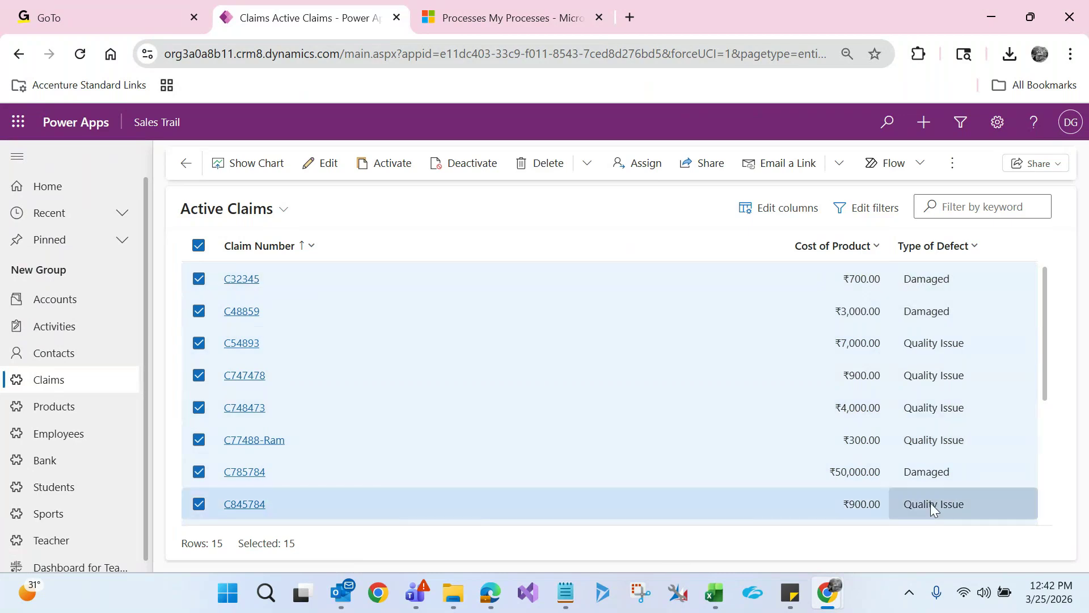
{"action": "left_click_drag", "start_coordinate": [931, 503], "coordinate": [863, 484]}
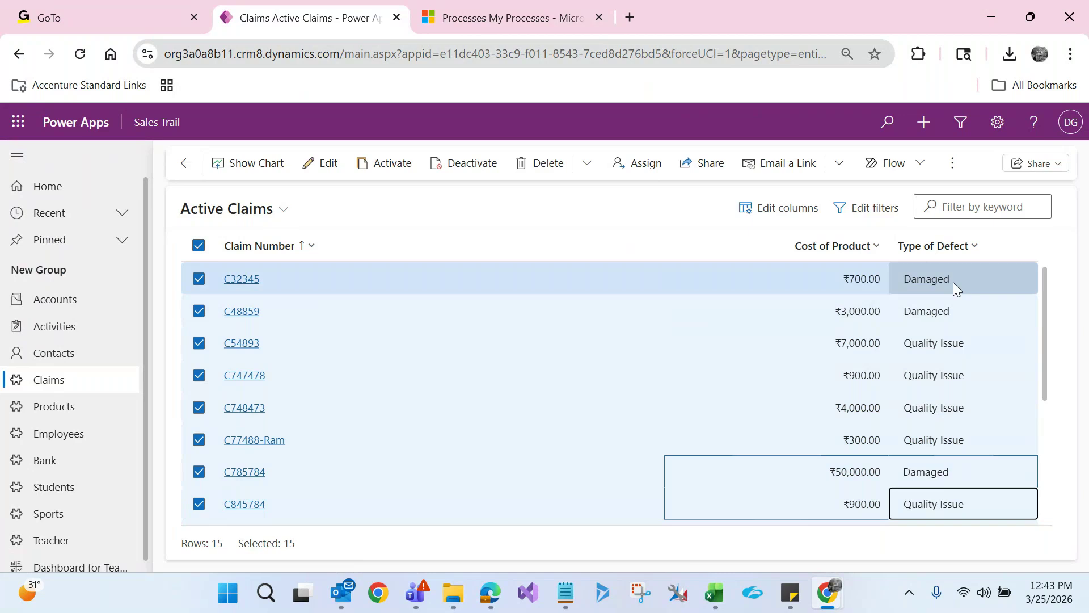
{"action": "left_click", "coordinate": [650, 219]}
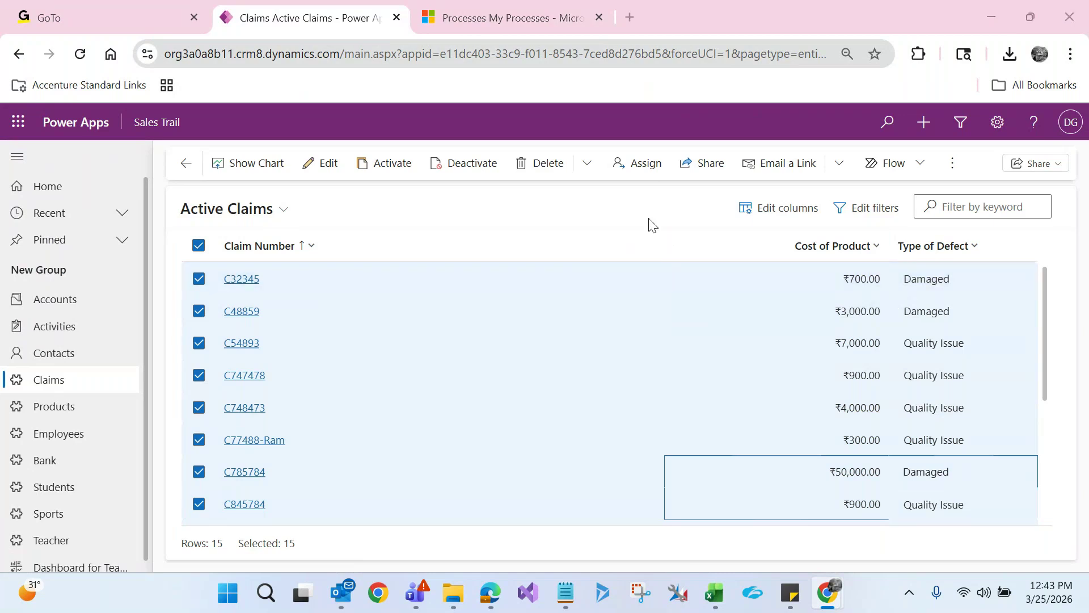
Close the old salary process editor and go to the My Processes page
{"action": "key", "text": "alt+Tab"}
{"action": "left_click", "coordinate": [1076, 3]}
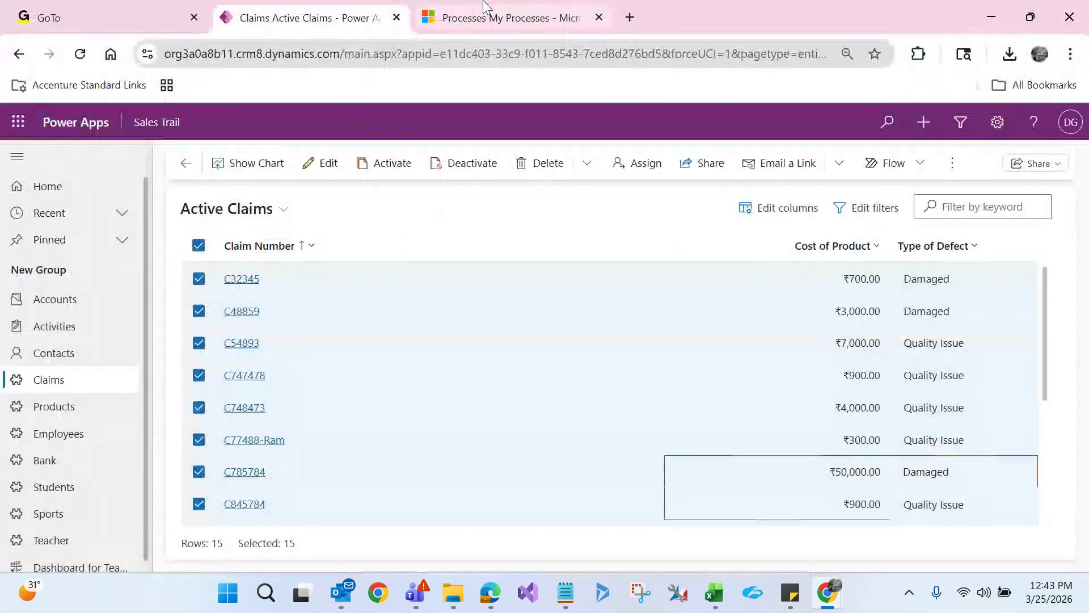
{"action": "left_click", "coordinate": [492, 17]}
Create a Workflow on the Claim entity named 'Update Type of defect to Expired' and maximize its editor
{"action": "left_click", "coordinate": [39, 183]}
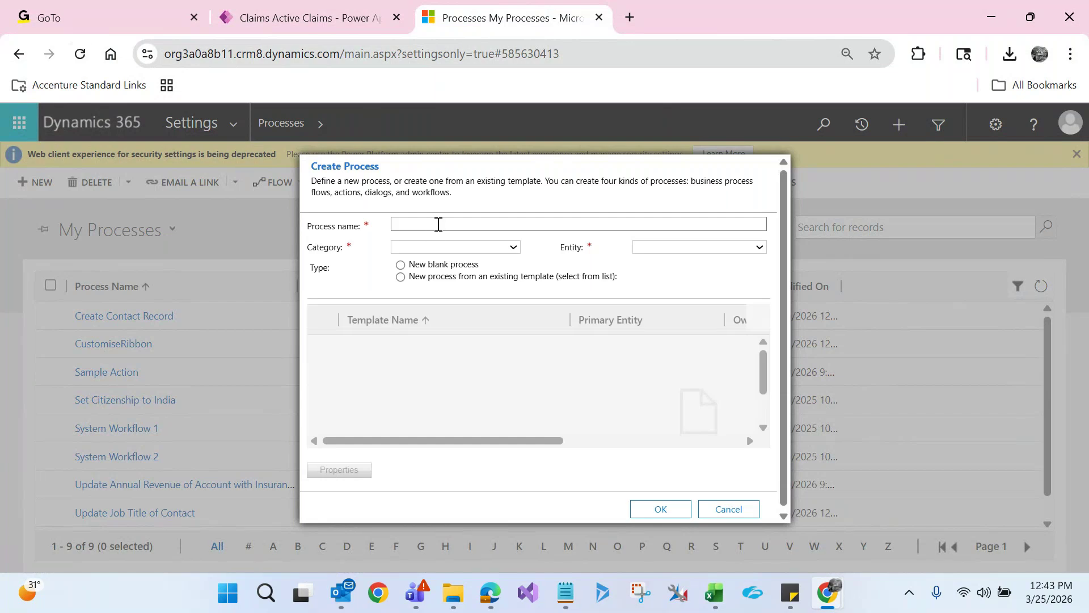
{"action": "left_click", "coordinate": [439, 223]}
{"action": "type", "text": "Upda"}
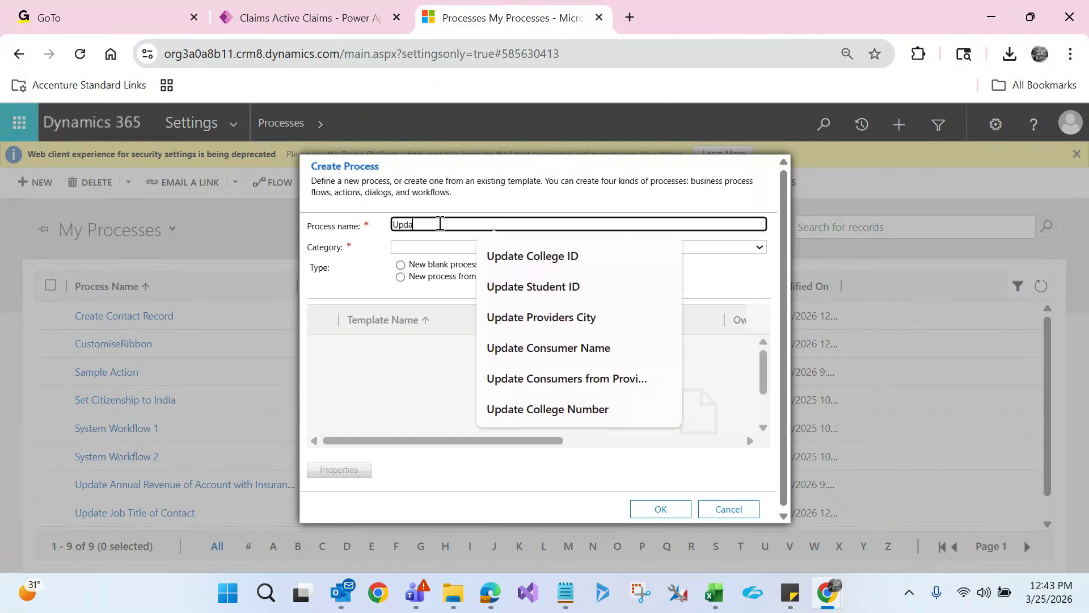
{"action": "type", "text": "te Type of defect to Expired"}
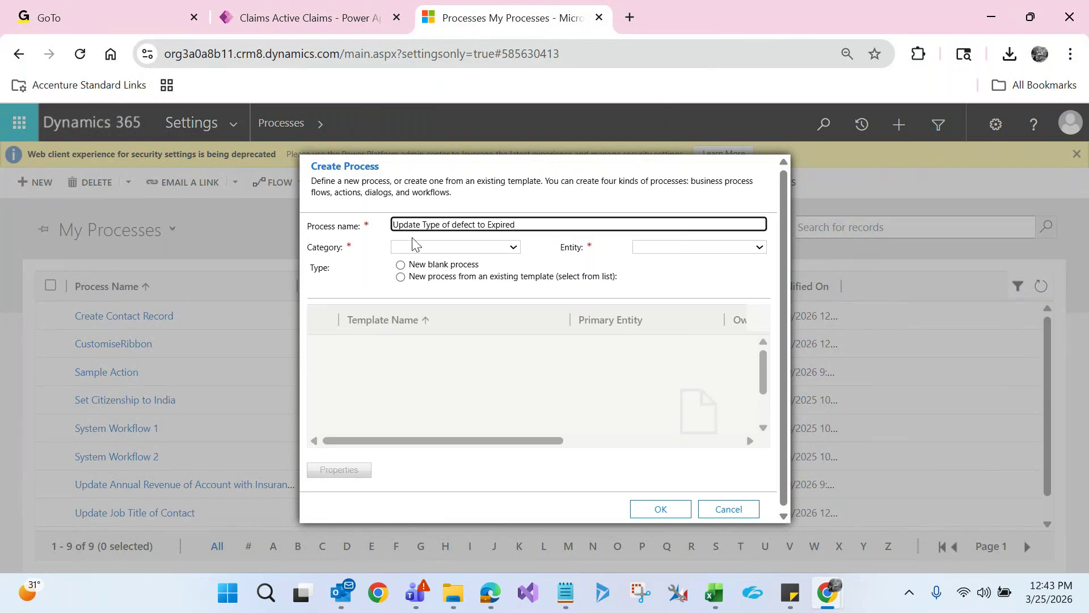
{"action": "left_click", "coordinate": [410, 246]}
{"action": "left_click", "coordinate": [410, 366]}
{"action": "left_click", "coordinate": [657, 248]}
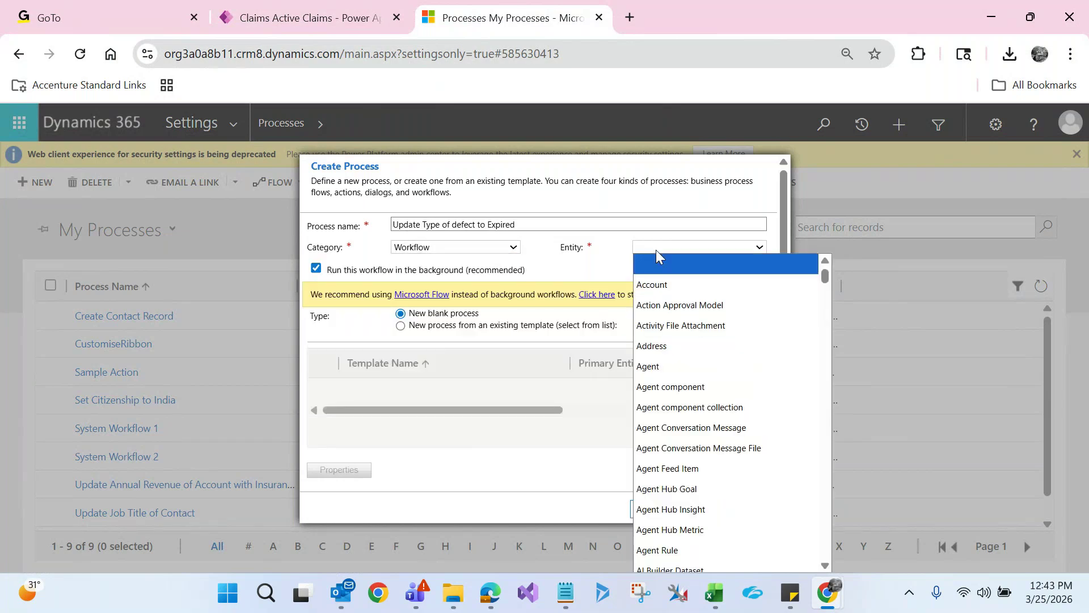
{"action": "type", "text": "cl"}
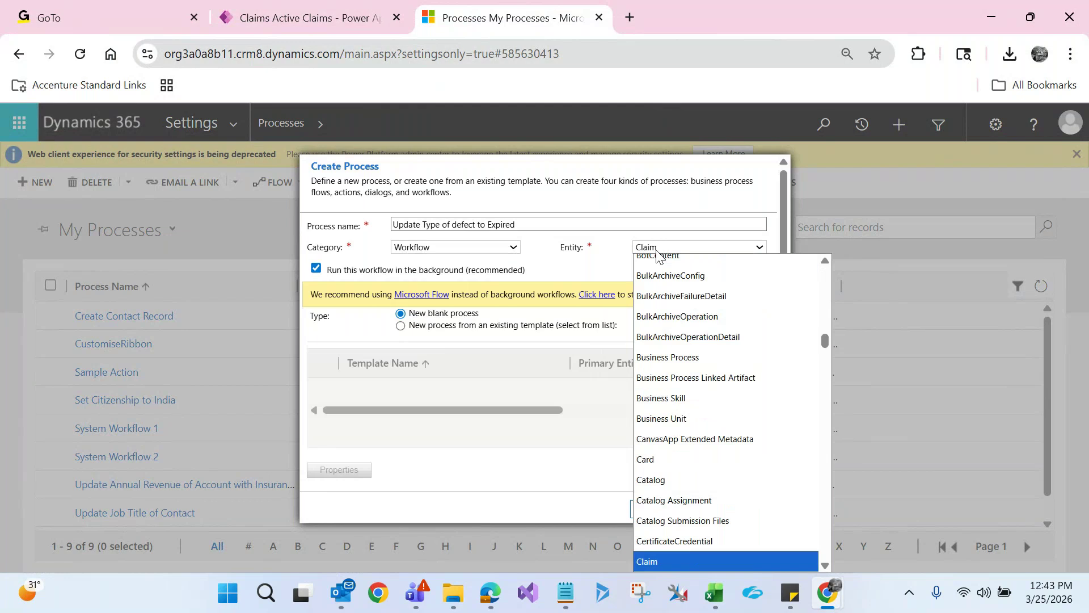
{"action": "key", "text": "Return"}
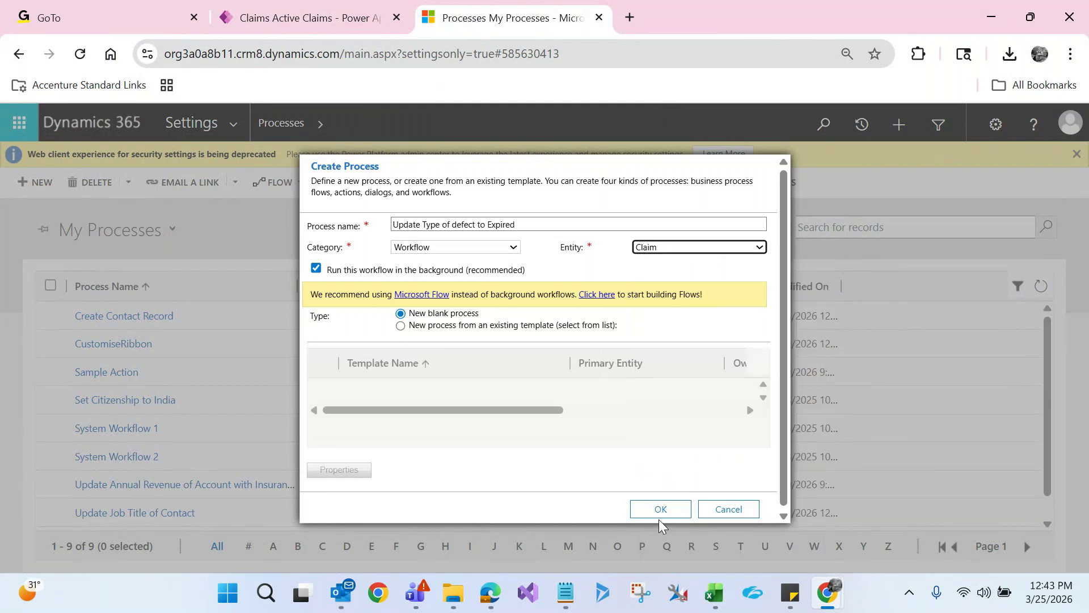
{"action": "left_click", "coordinate": [661, 514]}
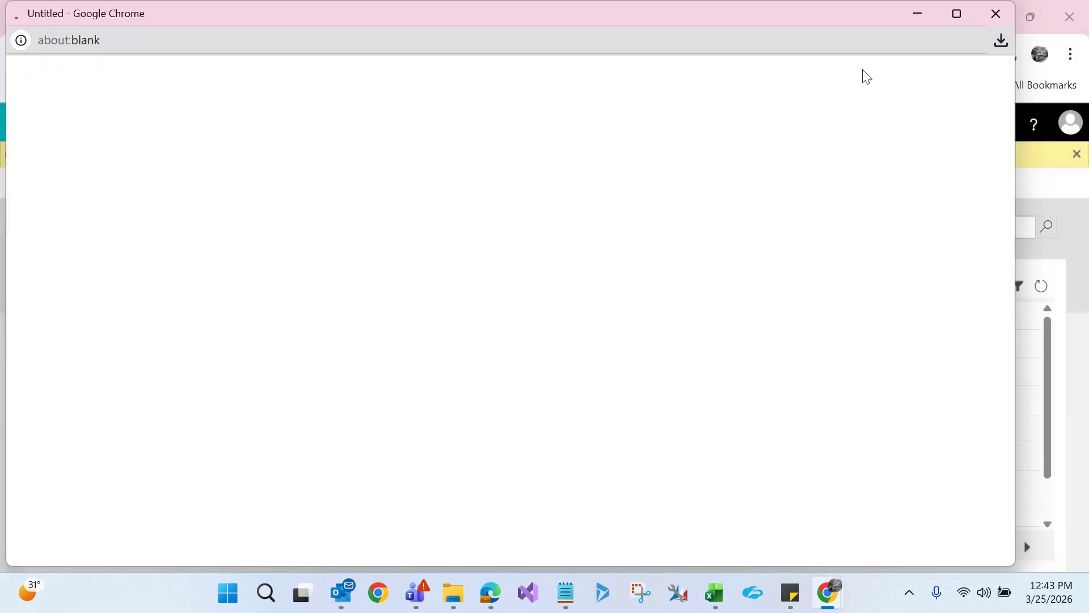
{"action": "left_click", "coordinate": [959, 14]}
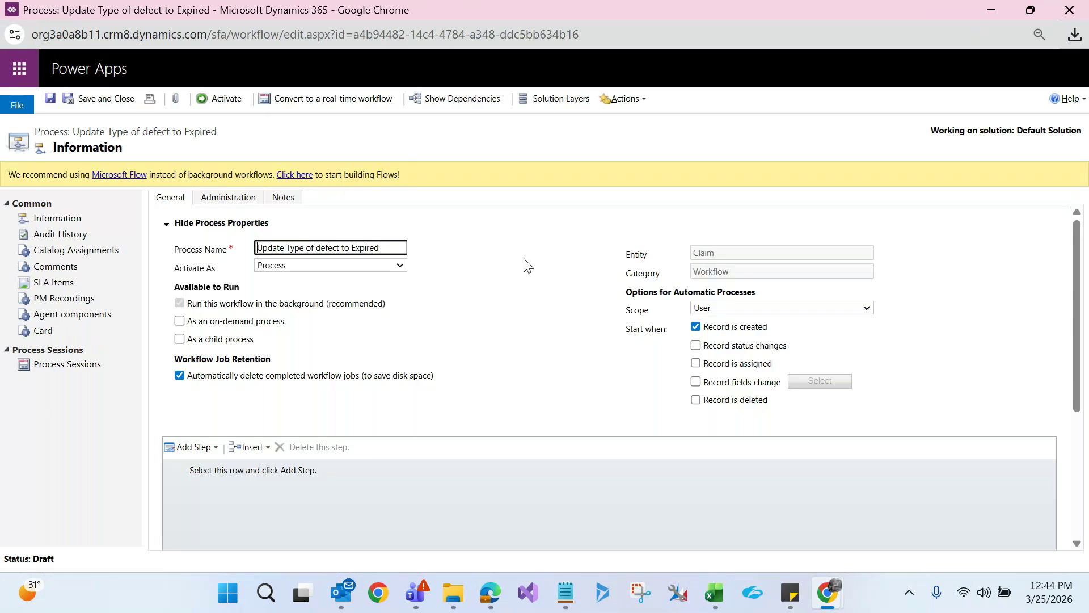
Uncheck Record is created, set Scope to Organization, and enable As an on-demand process
{"action": "left_click", "coordinate": [696, 326]}
{"action": "left_click", "coordinate": [715, 308]}
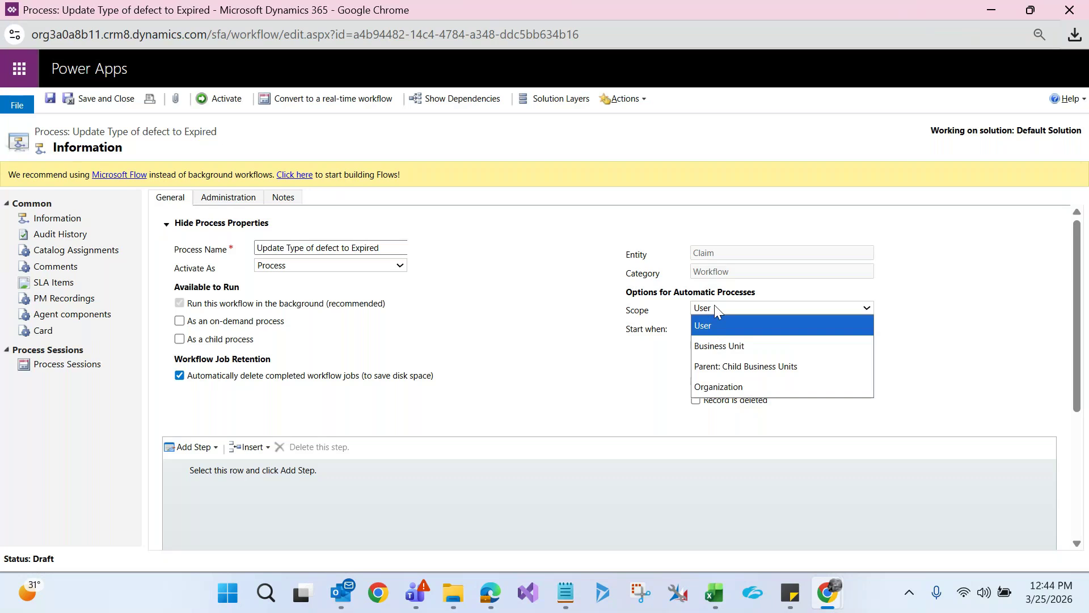
{"action": "left_click", "coordinate": [719, 386]}
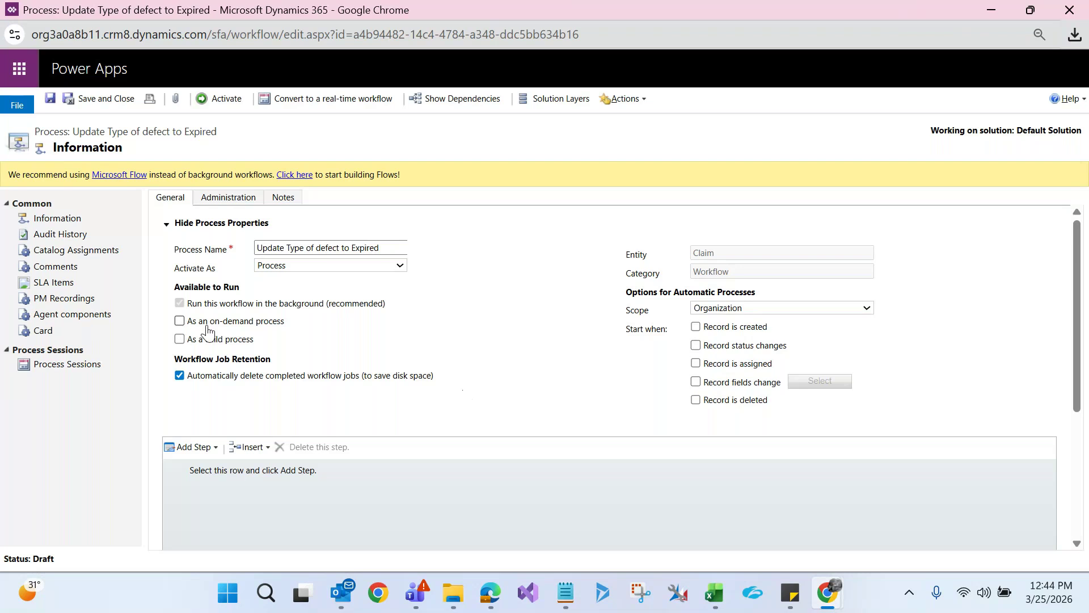
{"action": "left_click", "coordinate": [180, 322]}
{"action": "left_click_drag", "start_coordinate": [1076, 259], "coordinate": [1067, 323]}
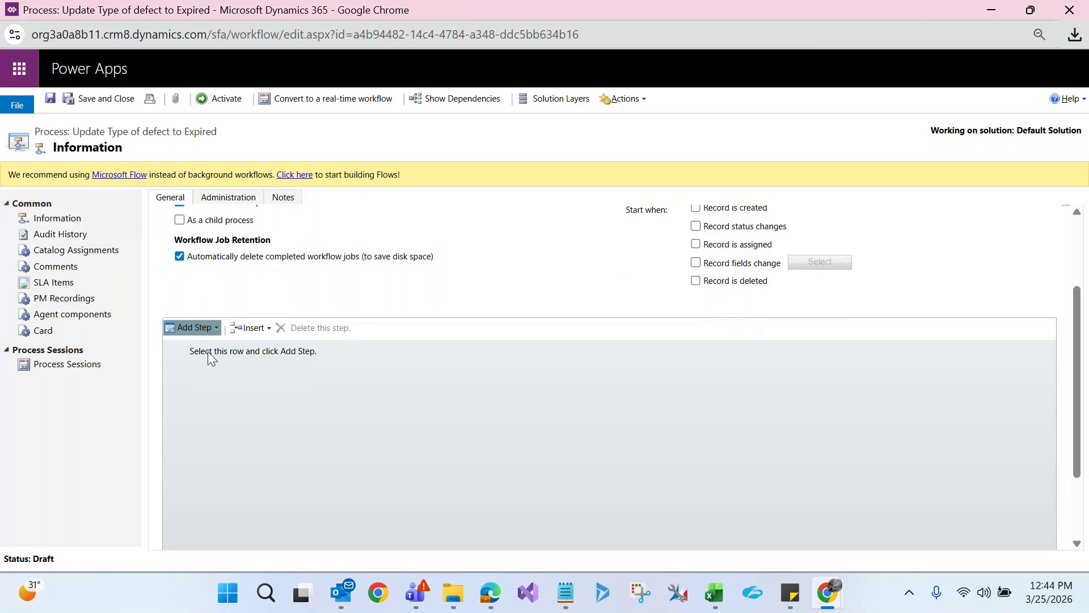
{"action": "left_click", "coordinate": [193, 327]}
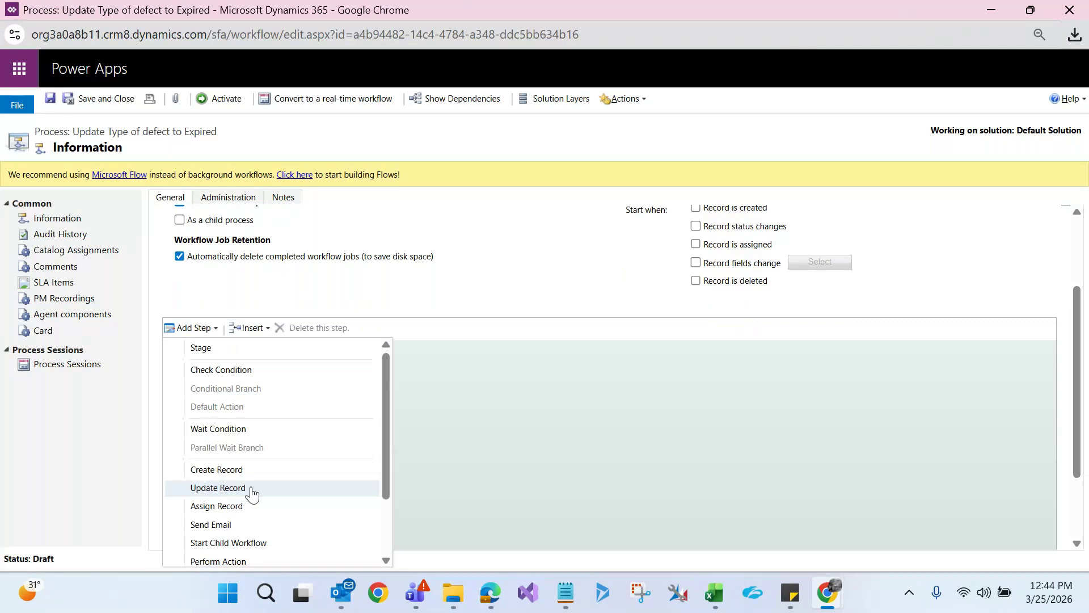
Add an Update Claim step setting Type of Defect to Expired, then save and close its properties
{"action": "left_click", "coordinate": [249, 489]}
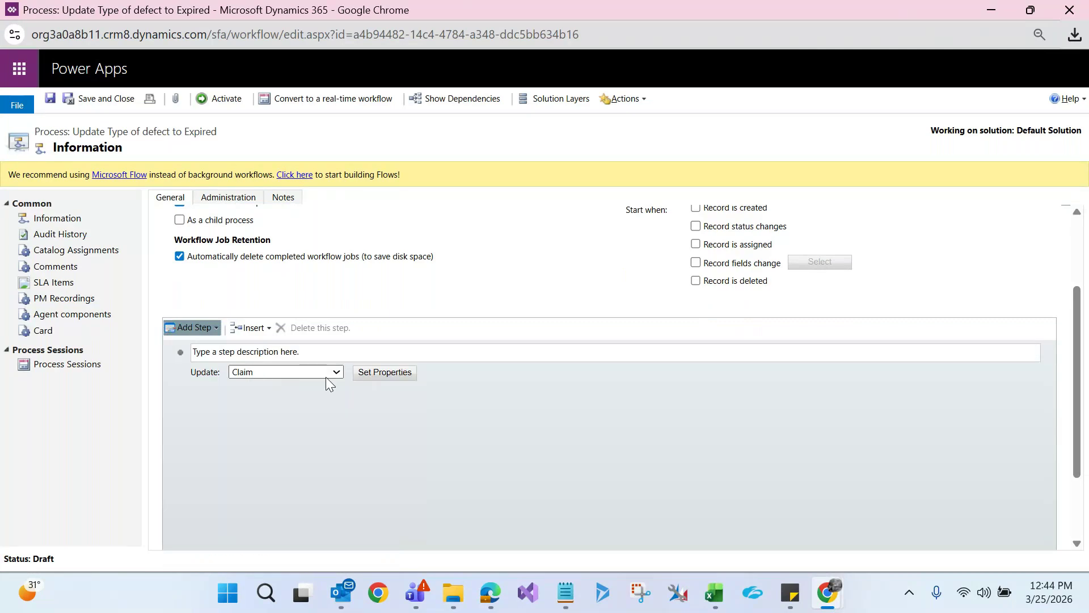
{"action": "left_click", "coordinate": [371, 375]}
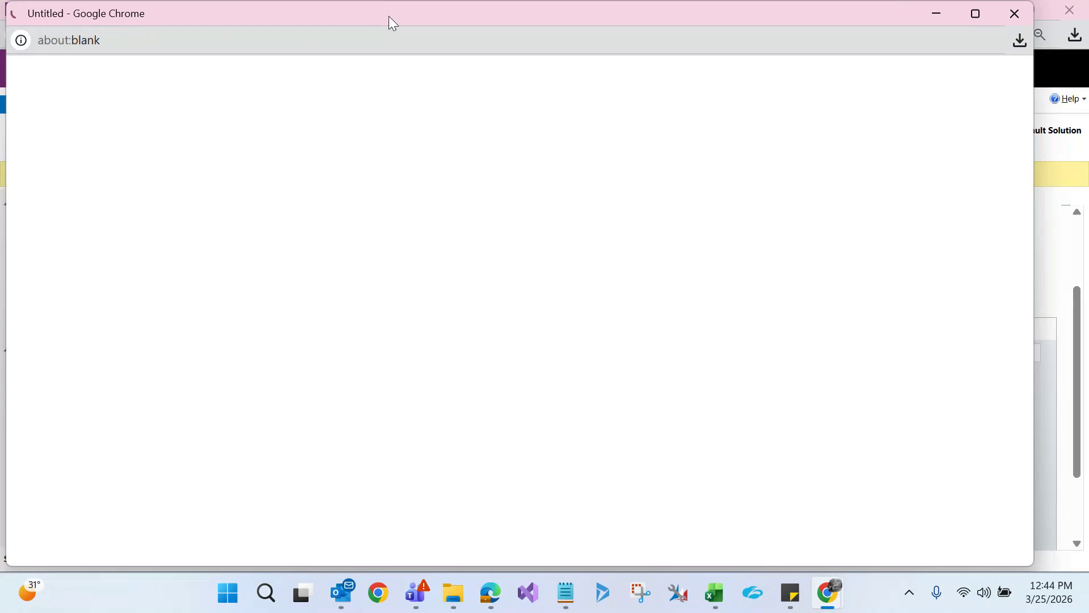
{"action": "double_click", "coordinate": [389, 15]}
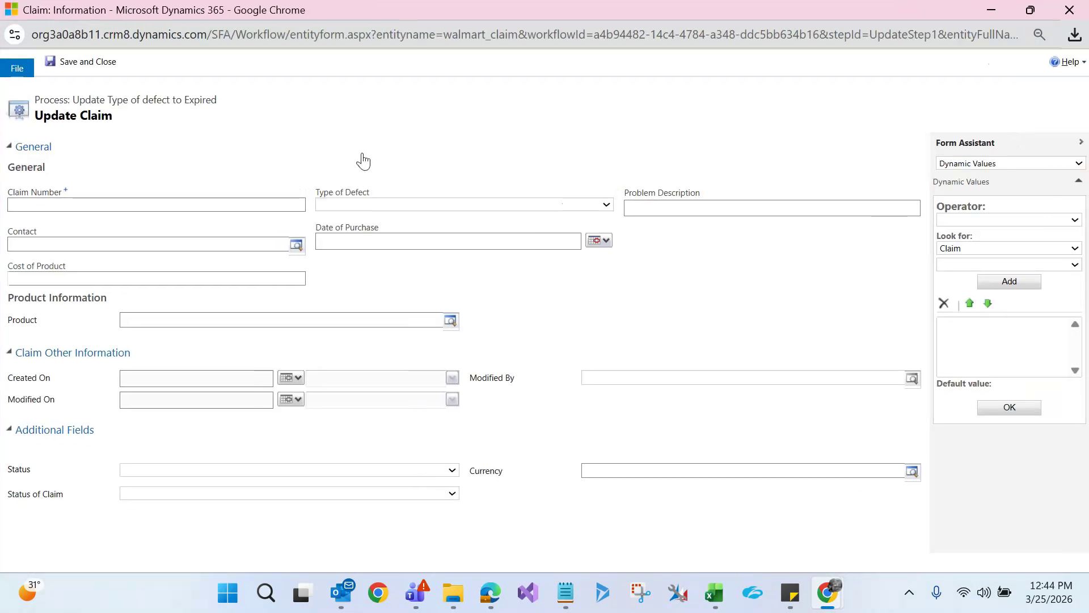
{"action": "left_click", "coordinate": [364, 204]}
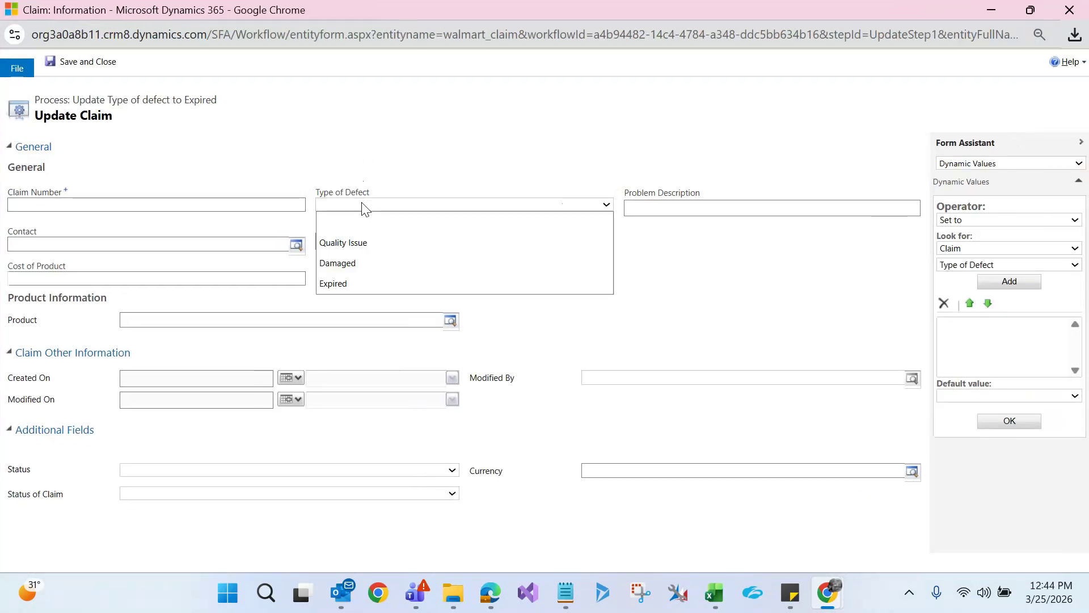
{"action": "left_click", "coordinate": [362, 284]}
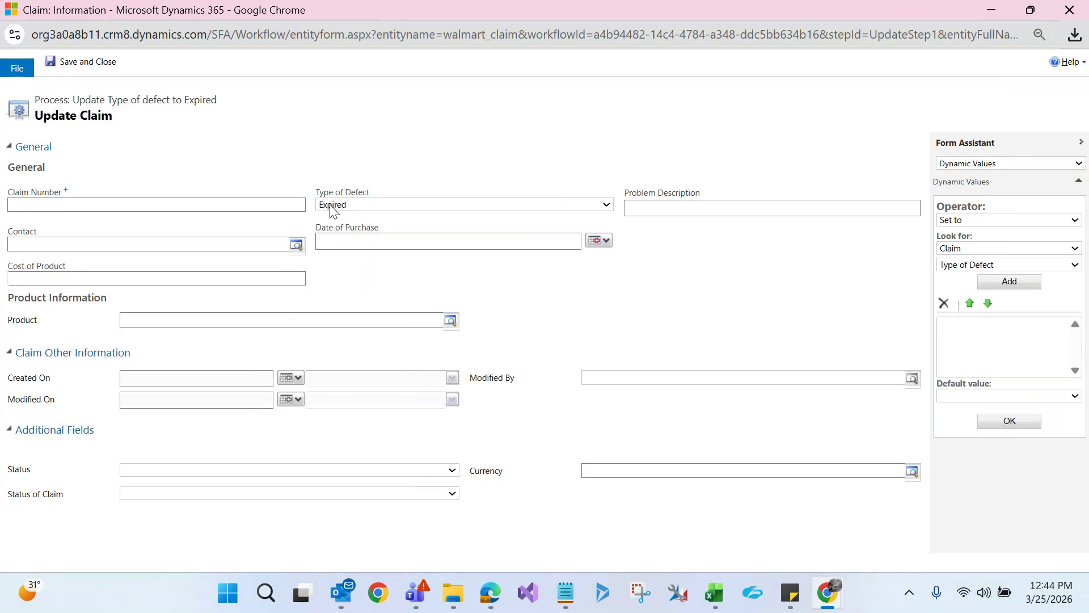
{"action": "left_click", "coordinate": [73, 62]}
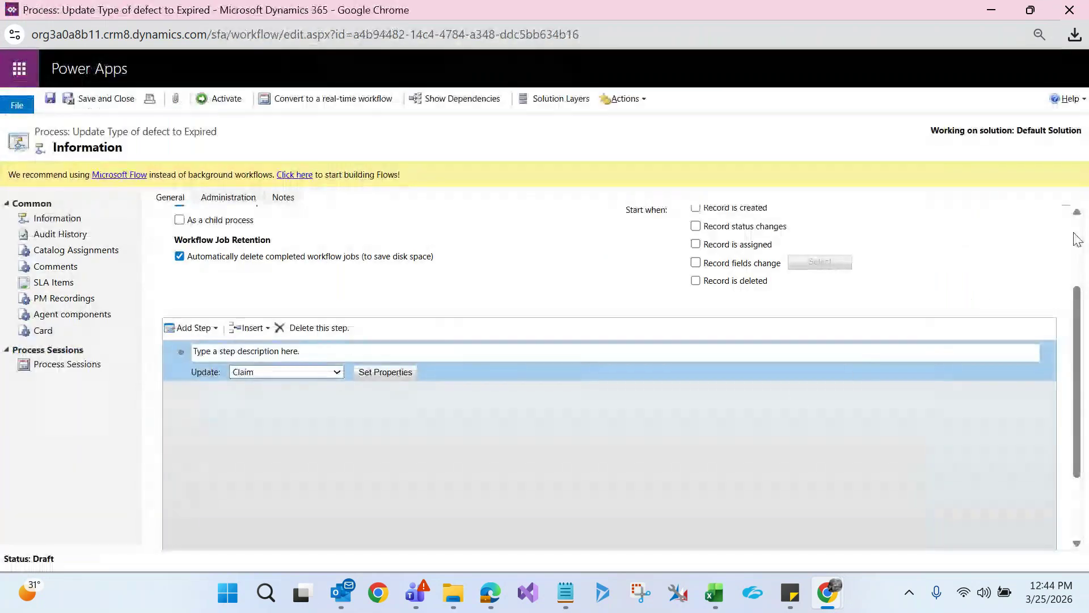
{"action": "scroll", "coordinate": [1074, 237], "scroll_direction": "up", "scroll_amount": 1}
{"action": "scroll", "coordinate": [1074, 238], "scroll_direction": "up", "scroll_amount": 3}
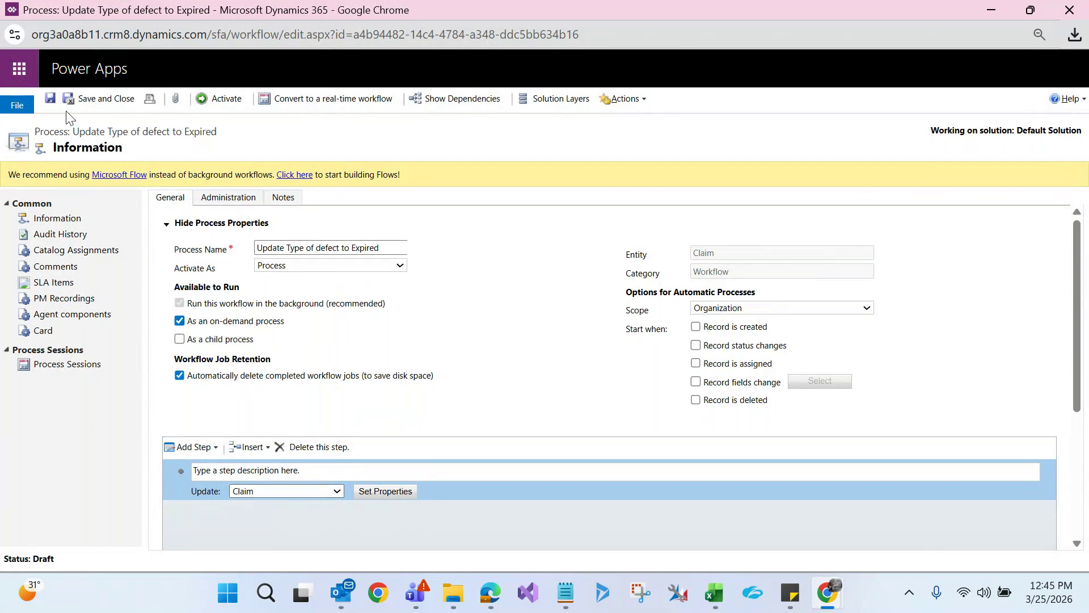
Save the workflow, confirm Activate, and minimize the editor back to My Processes
{"action": "left_click", "coordinate": [51, 100]}
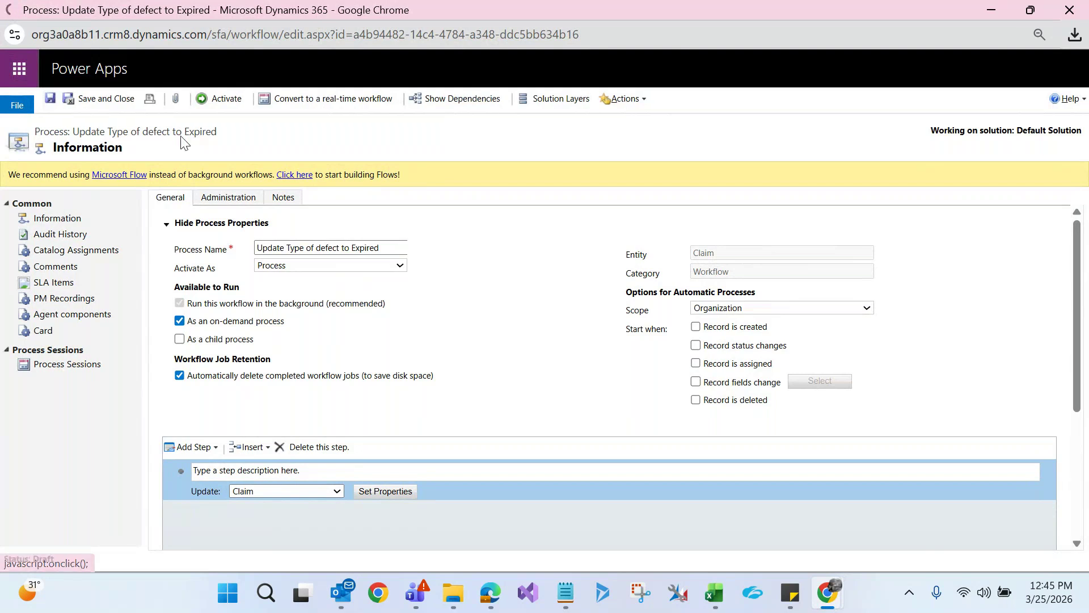
{"action": "left_click", "coordinate": [228, 102]}
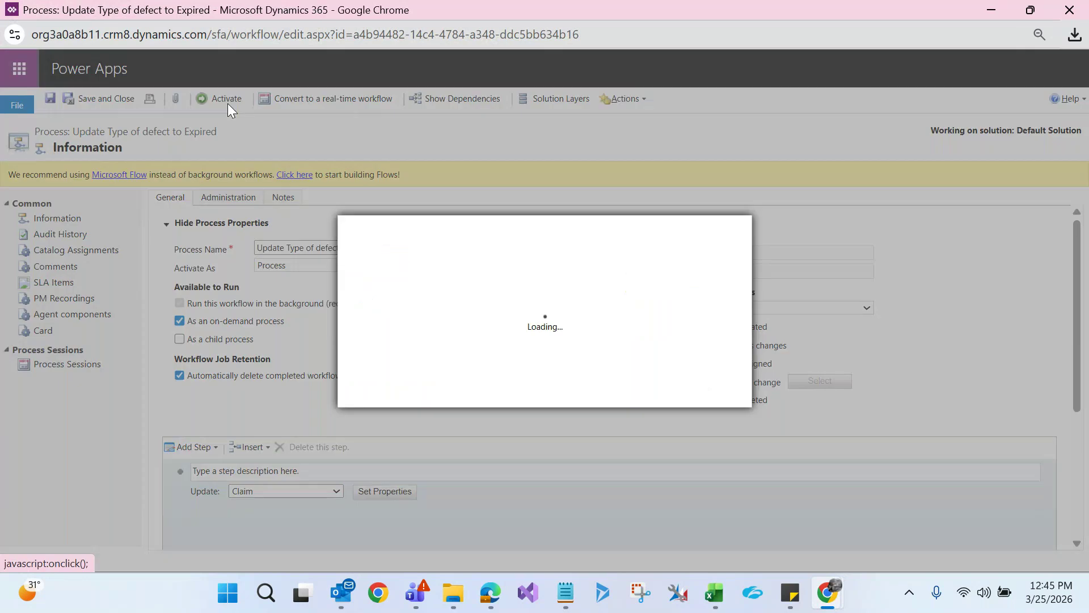
{"action": "left_click", "coordinate": [626, 390]}
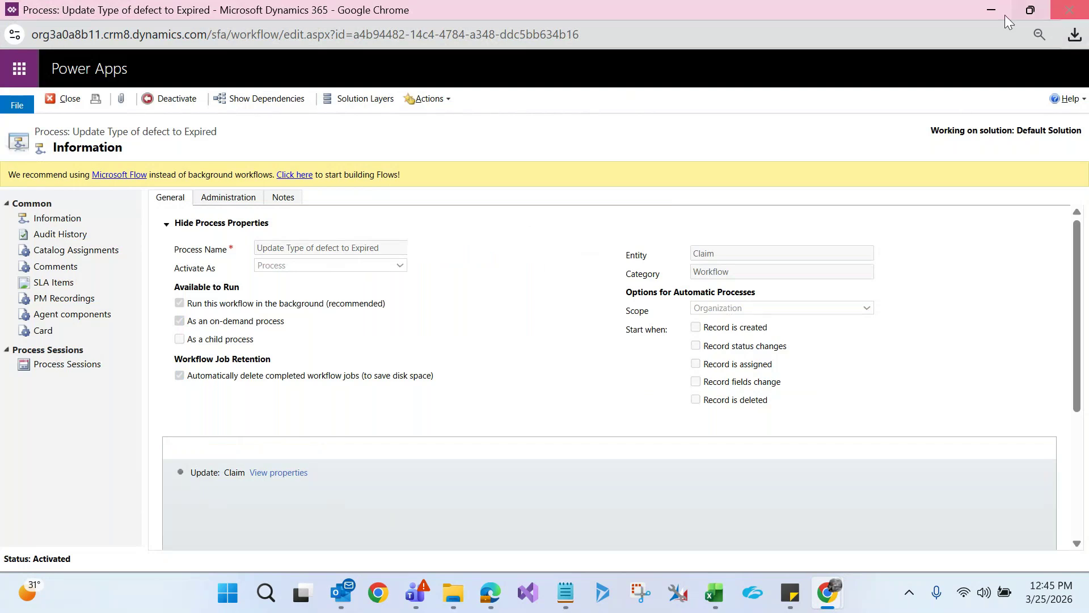
{"action": "left_click", "coordinate": [990, 11]}
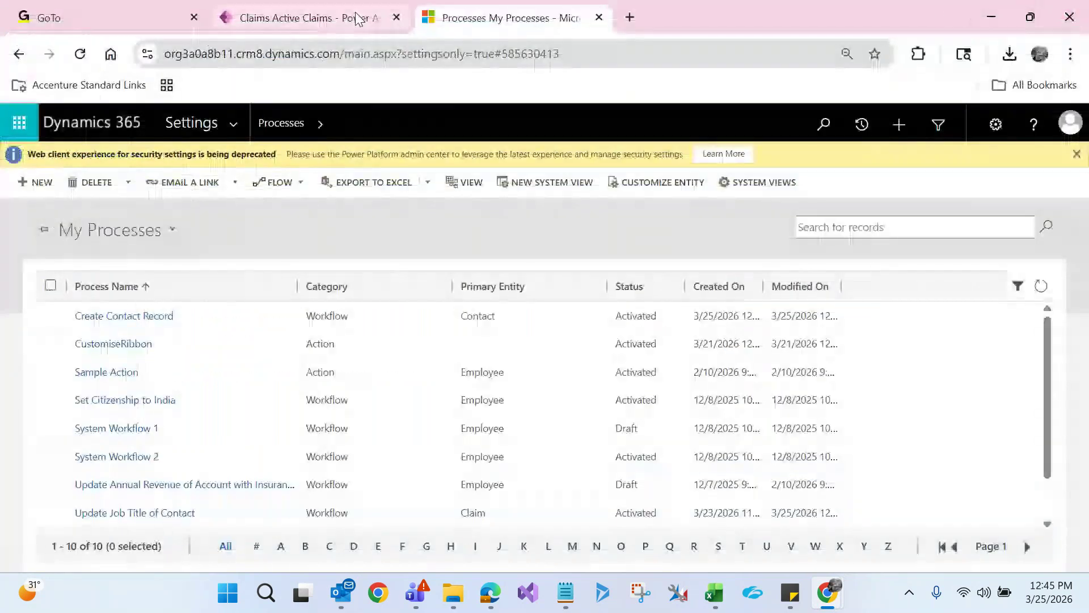
Review the current Type of Defect values in the Active Claims list
{"action": "left_click", "coordinate": [342, 14]}
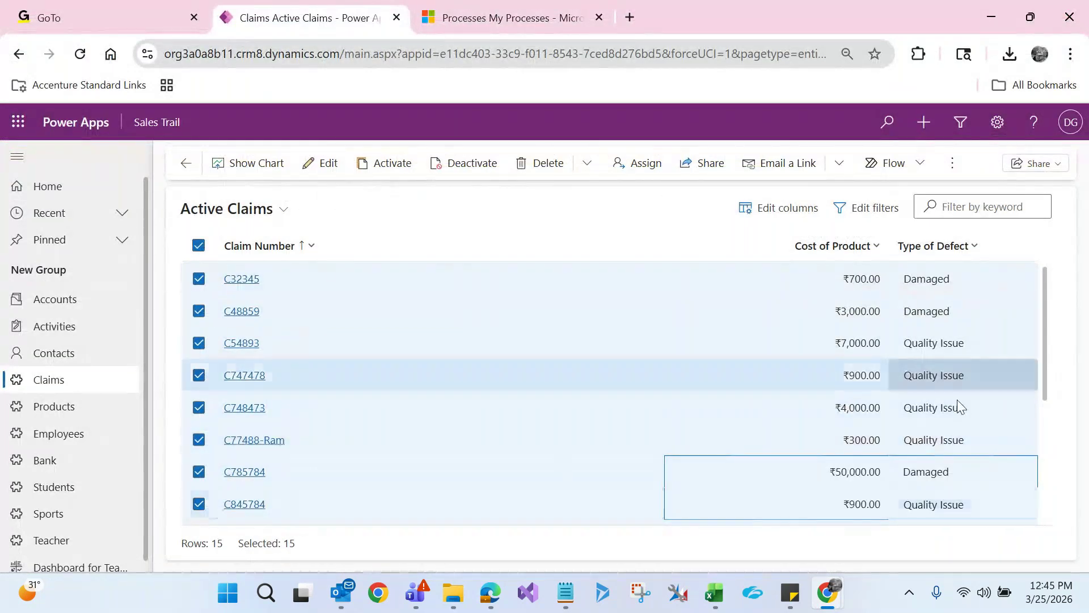
{"action": "left_click_drag", "start_coordinate": [1046, 302], "coordinate": [1054, 231]}
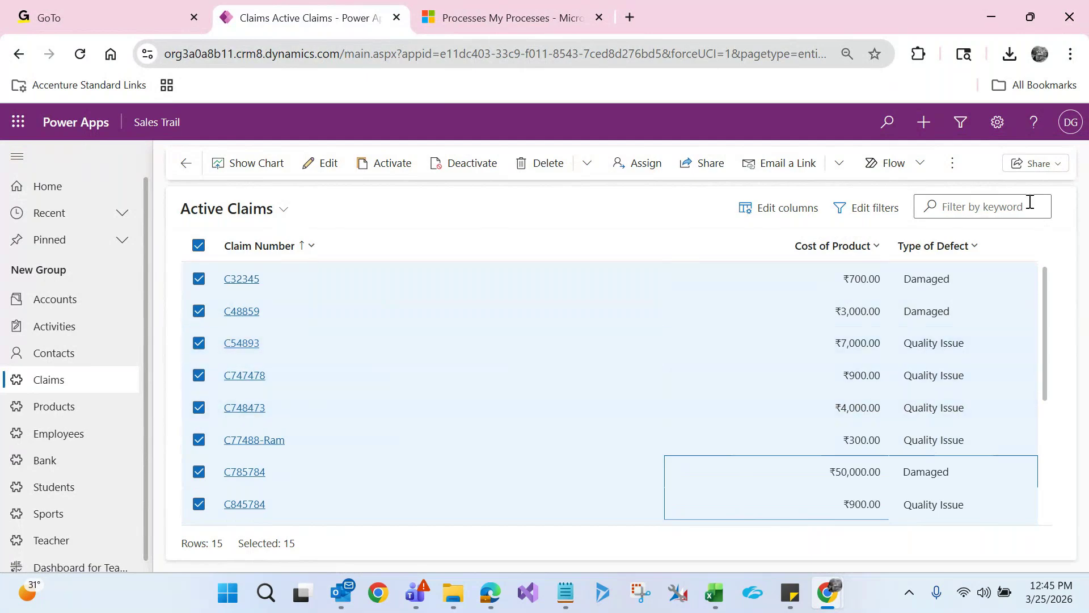
{"action": "left_click", "coordinate": [951, 168]}
{"action": "left_click", "coordinate": [631, 216]}
Return to the Processes list and open Advanced Find in a new window
{"action": "left_click", "coordinate": [505, 256]}
{"action": "left_click", "coordinate": [497, 20]}
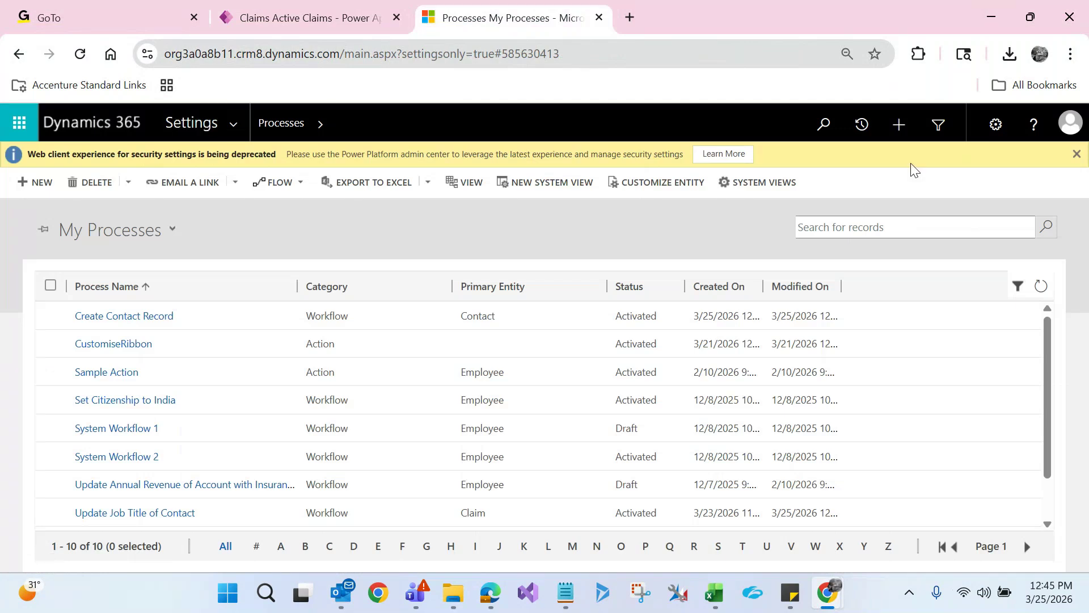
{"action": "left_click", "coordinate": [933, 131]}
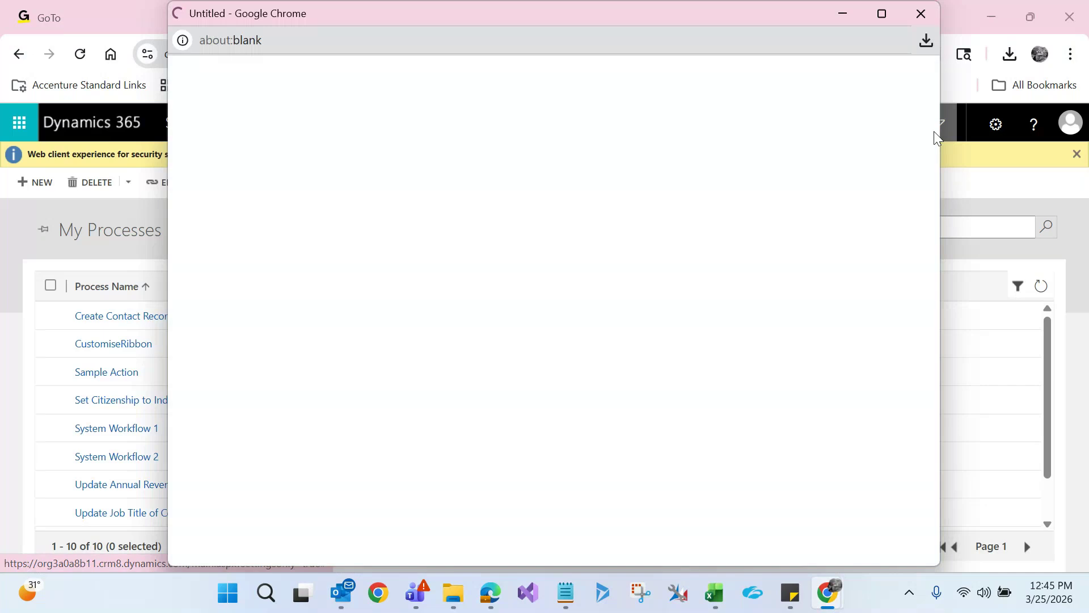
Maximize Advanced Find, set it to look for Claims, and show all 17 records
{"action": "left_click", "coordinate": [883, 12]}
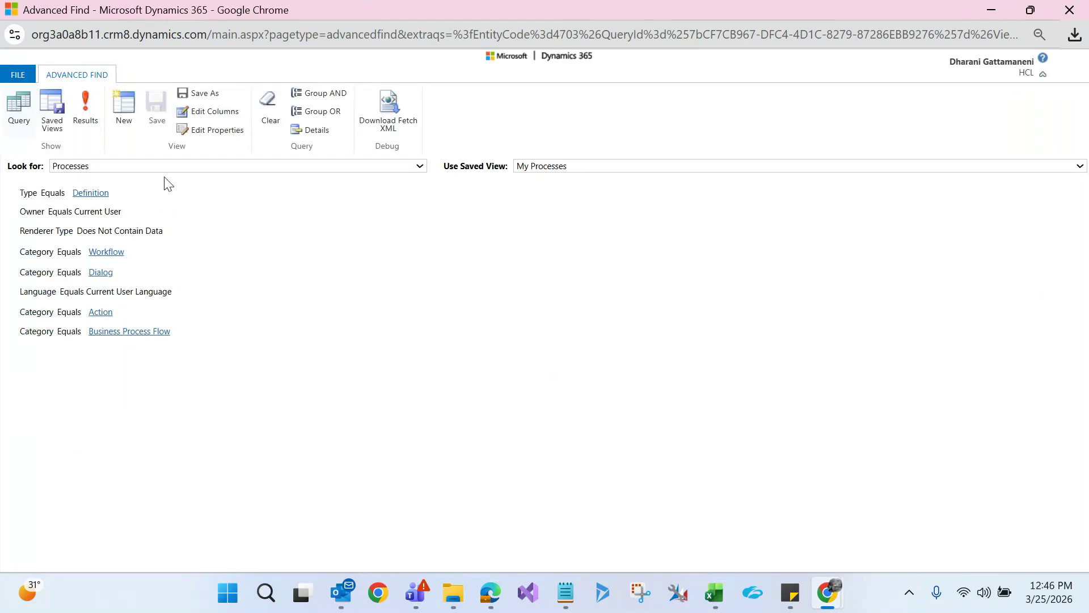
{"action": "left_click", "coordinate": [156, 168]}
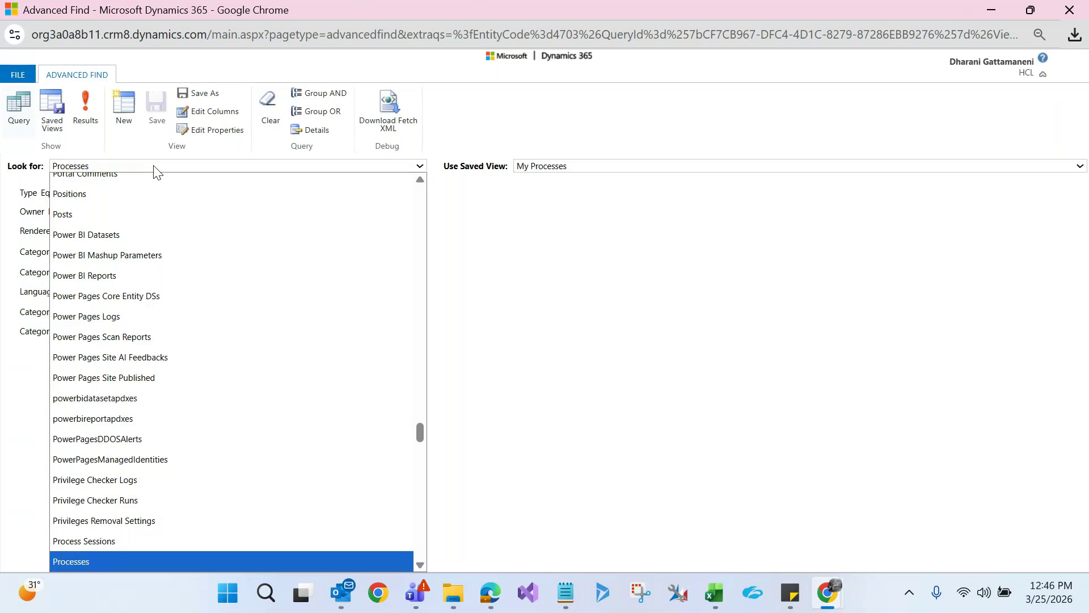
{"action": "type", "text": "cl"}
{"action": "key", "text": "Return"}
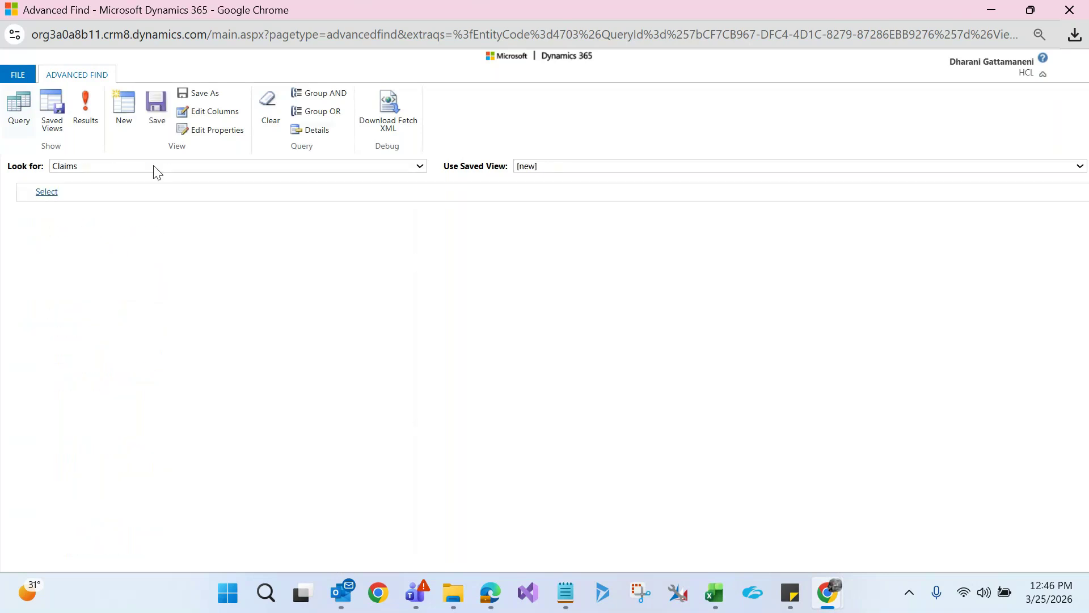
{"action": "left_click", "coordinate": [94, 118]}
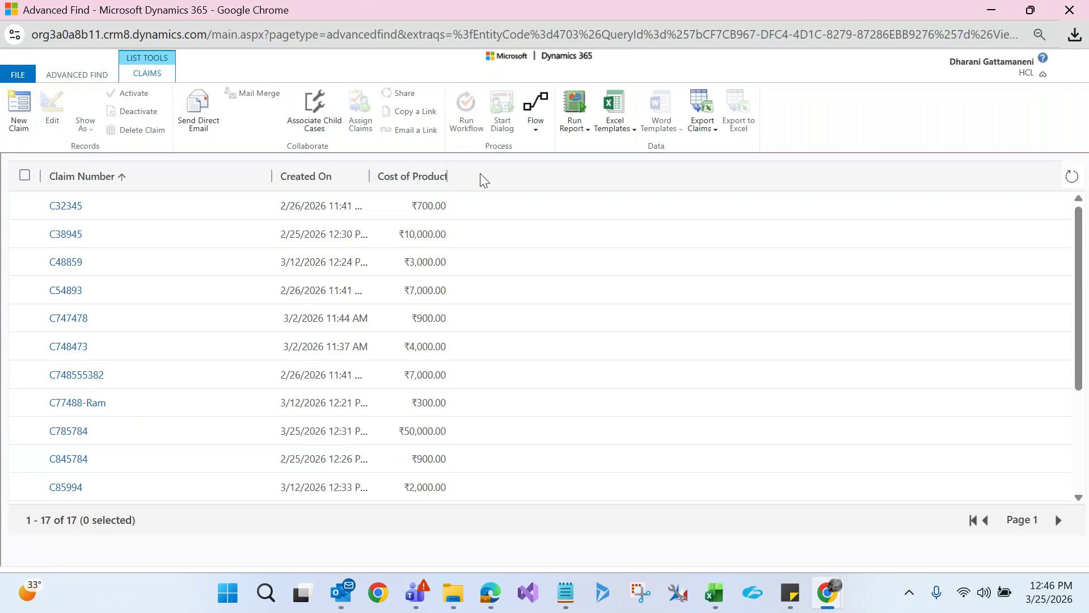
Add a Type of Defect column to the Claims query's results view
{"action": "left_click", "coordinate": [86, 78]}
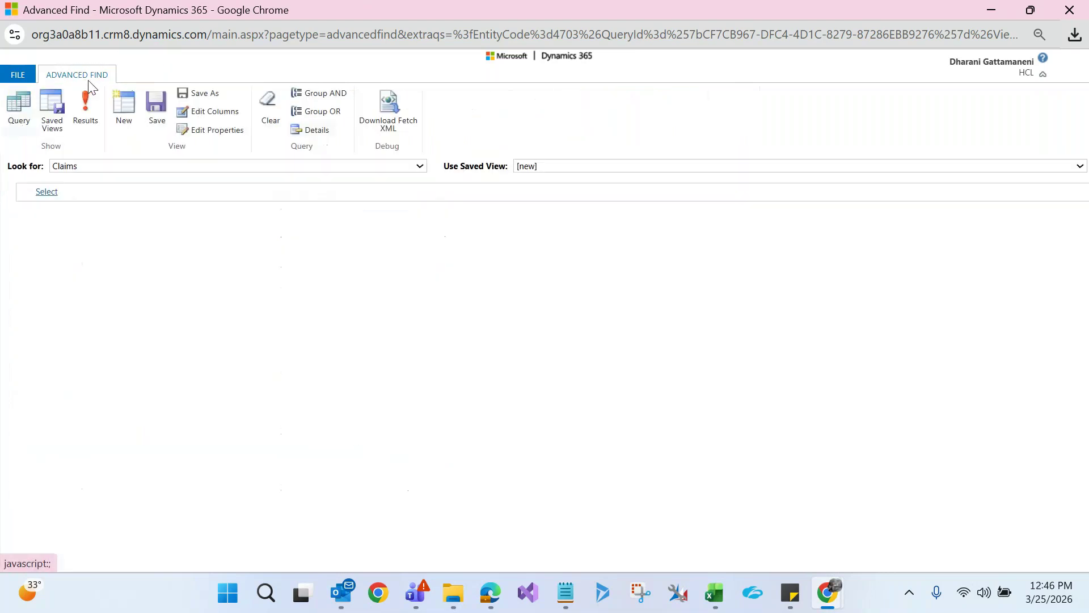
{"action": "left_click", "coordinate": [203, 113]}
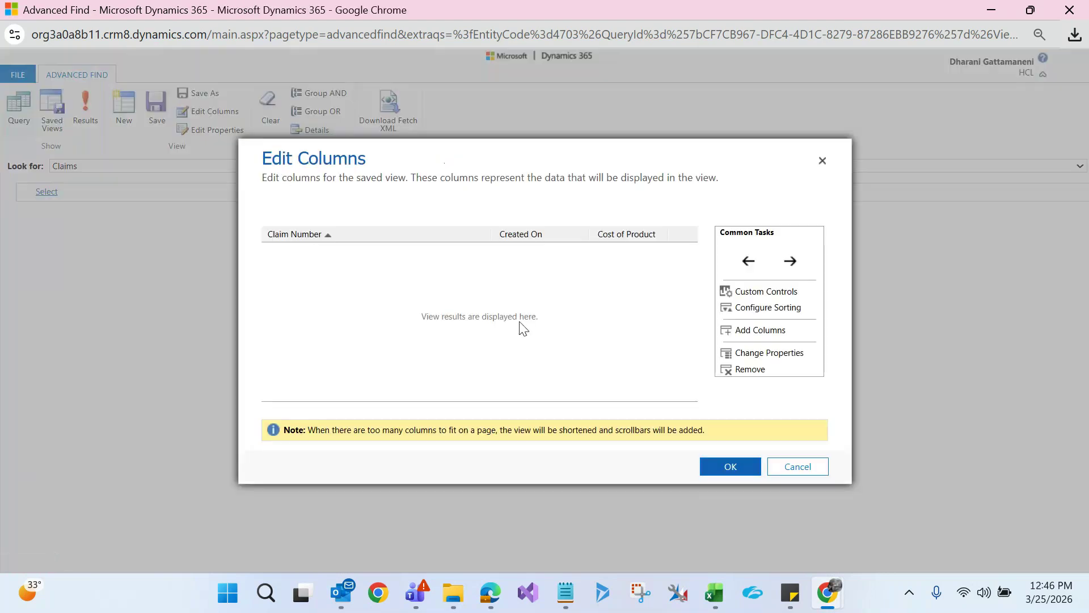
{"action": "left_click", "coordinate": [748, 332]}
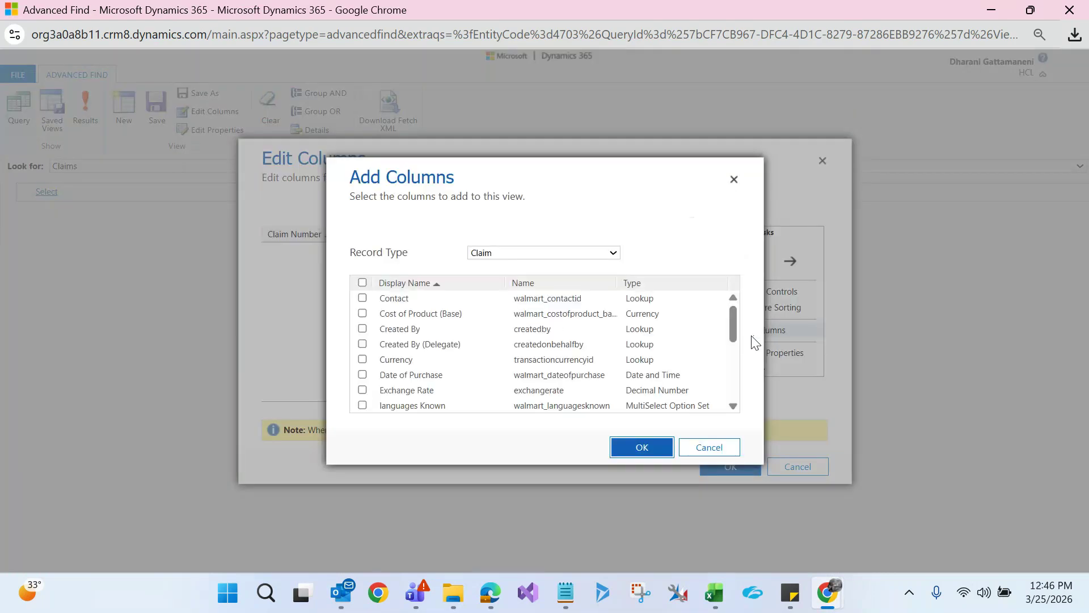
{"action": "left_click_drag", "start_coordinate": [731, 327], "coordinate": [732, 386]}
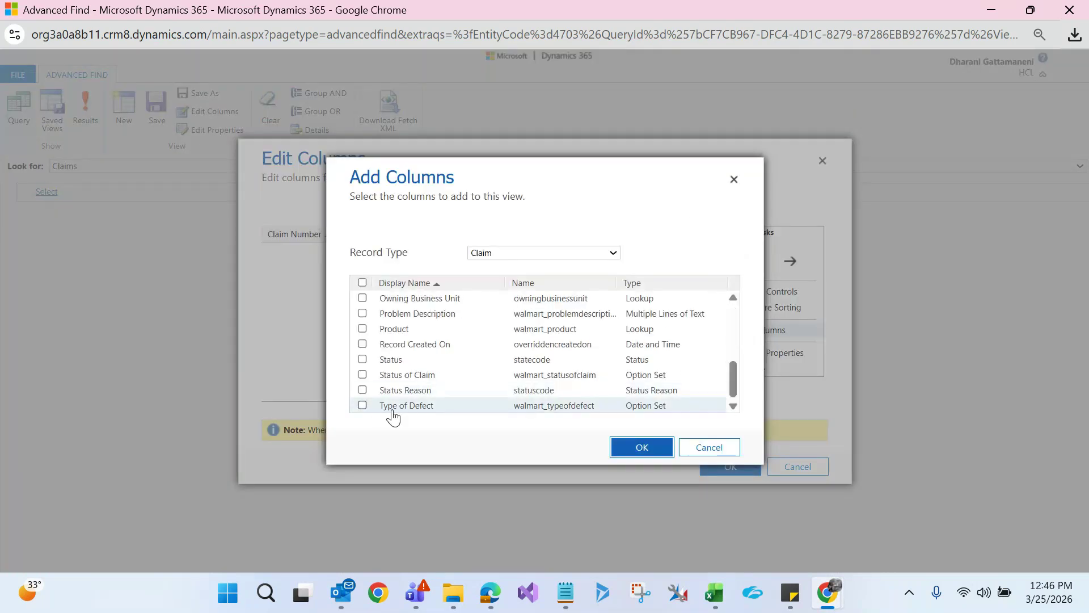
{"action": "left_click", "coordinate": [363, 406]}
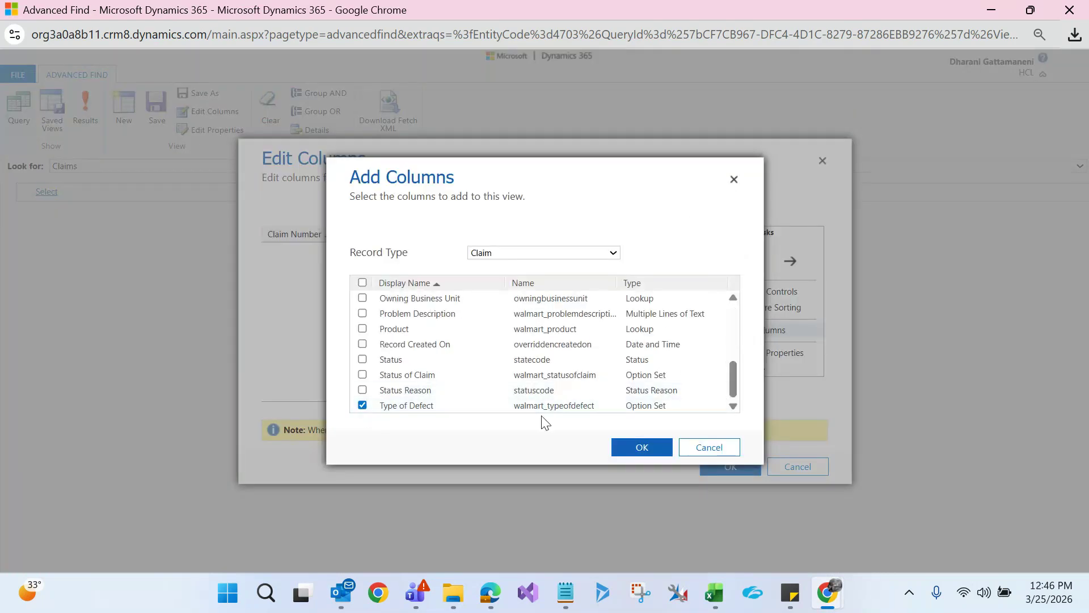
{"action": "left_click", "coordinate": [636, 448]}
{"action": "left_click", "coordinate": [724, 471]}
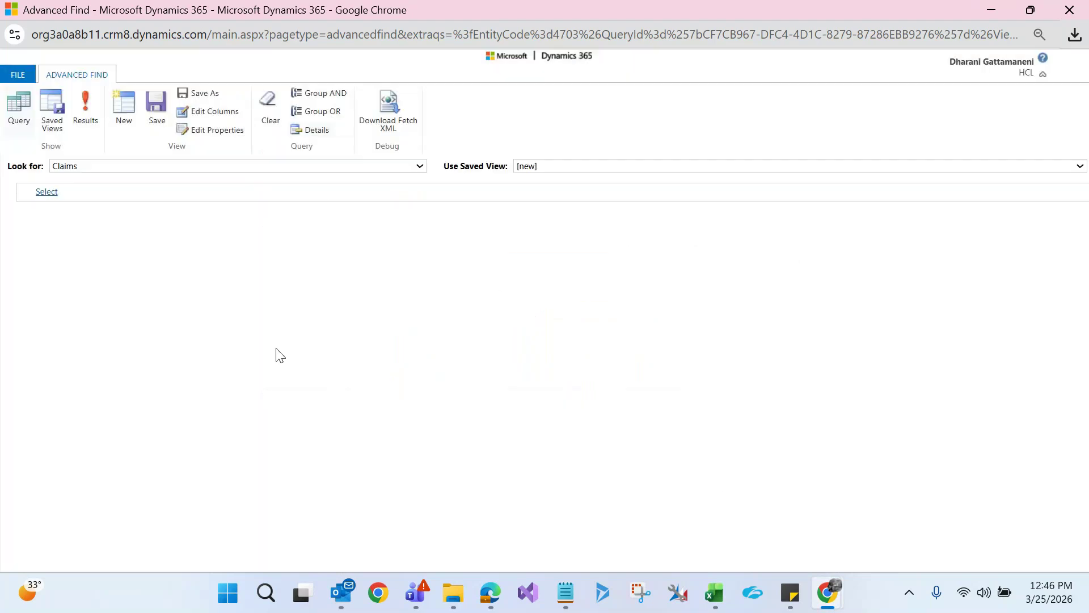
Show the results, select all 17 claims, and bring up the on-demand workflow list
{"action": "left_click", "coordinate": [95, 135]}
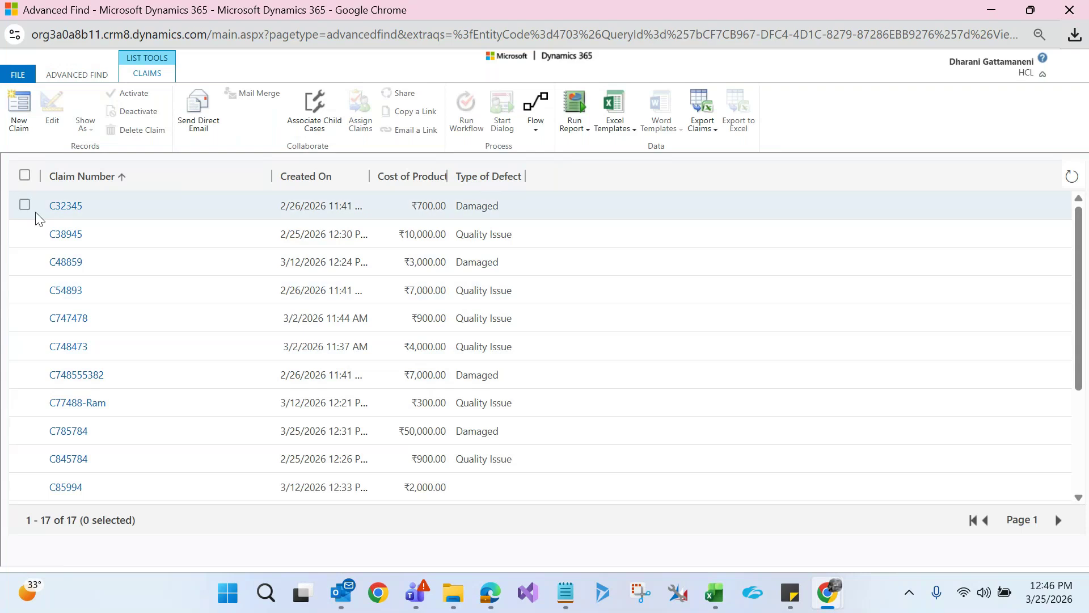
{"action": "left_click", "coordinate": [24, 176]}
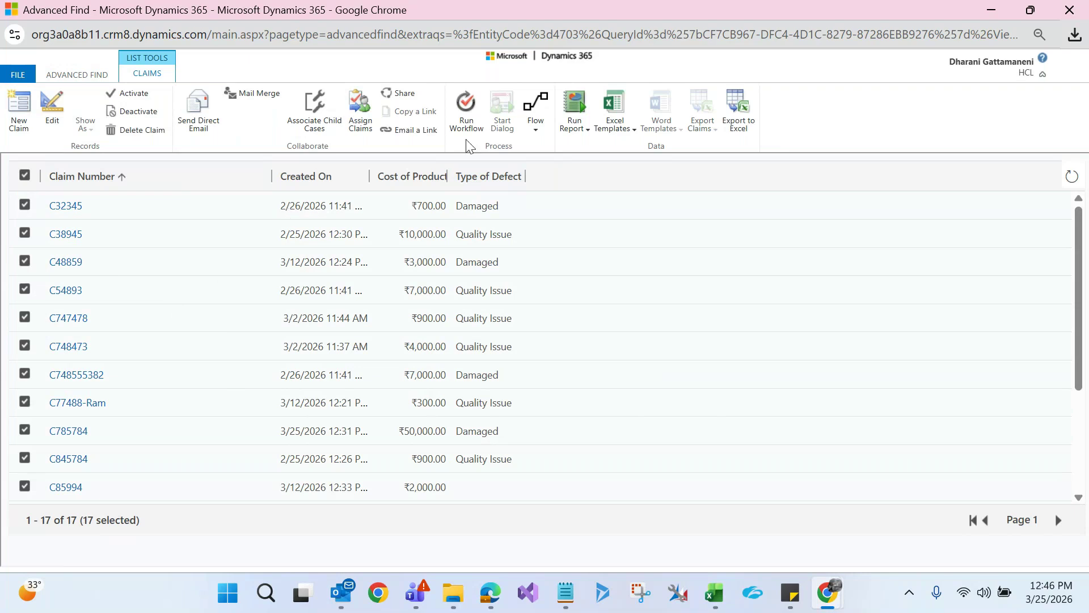
{"action": "left_click", "coordinate": [468, 124]}
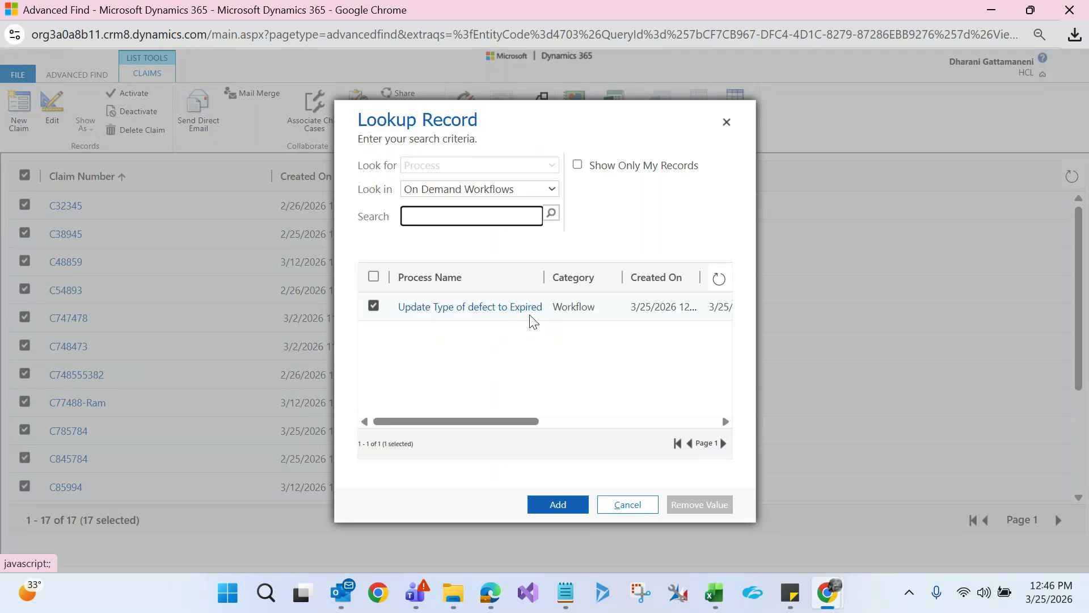
Apply the 'Update Type of defect to Expired' workflow to all 17 selected claims
{"action": "left_click", "coordinate": [560, 314]}
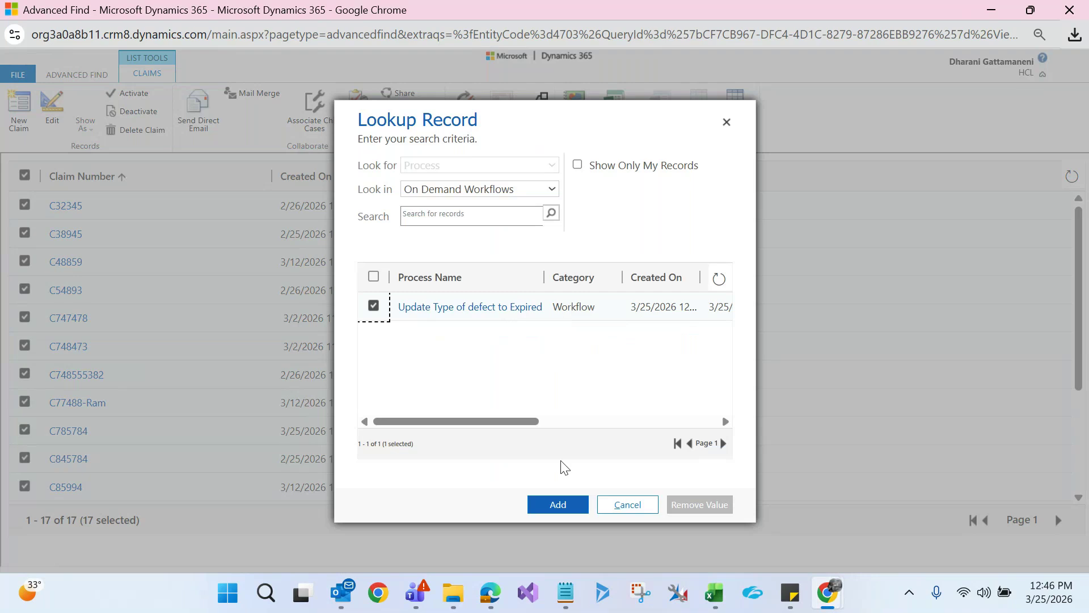
{"action": "left_click", "coordinate": [561, 506]}
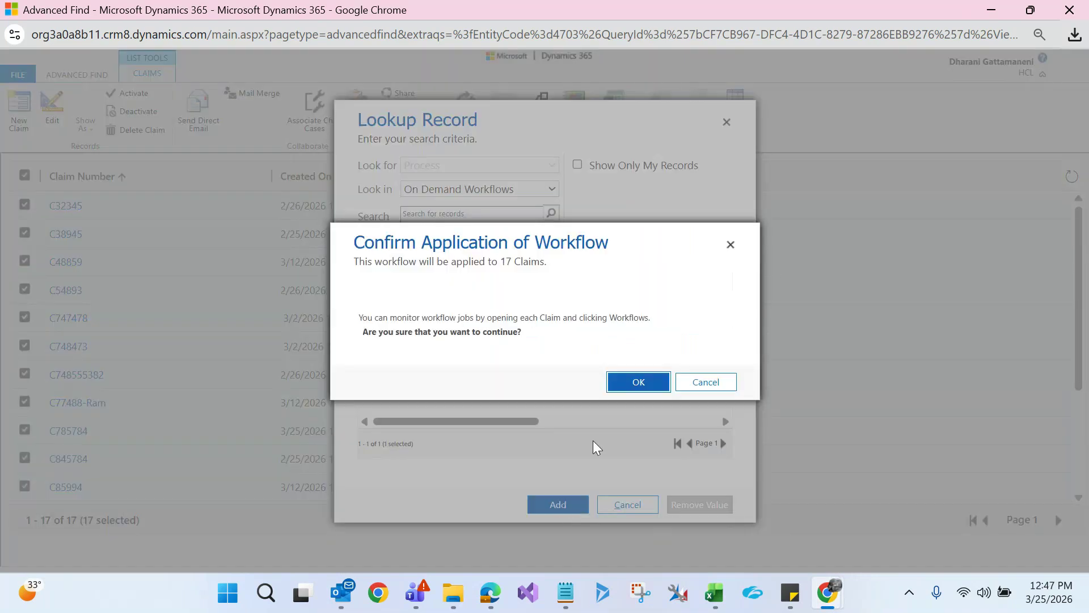
{"action": "left_click", "coordinate": [638, 384]}
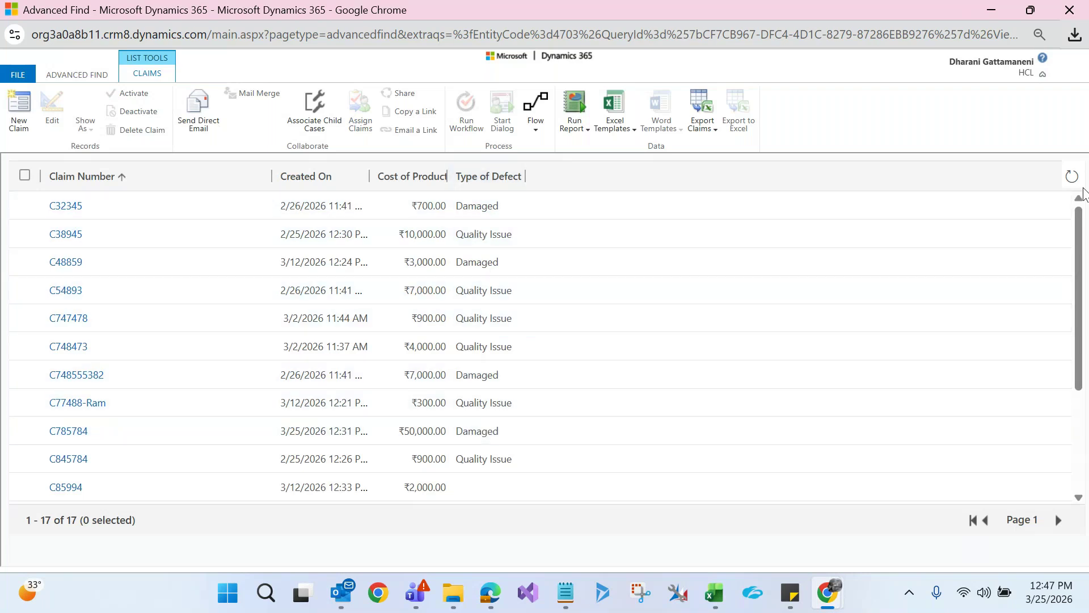
{"action": "left_click", "coordinate": [1073, 181]}
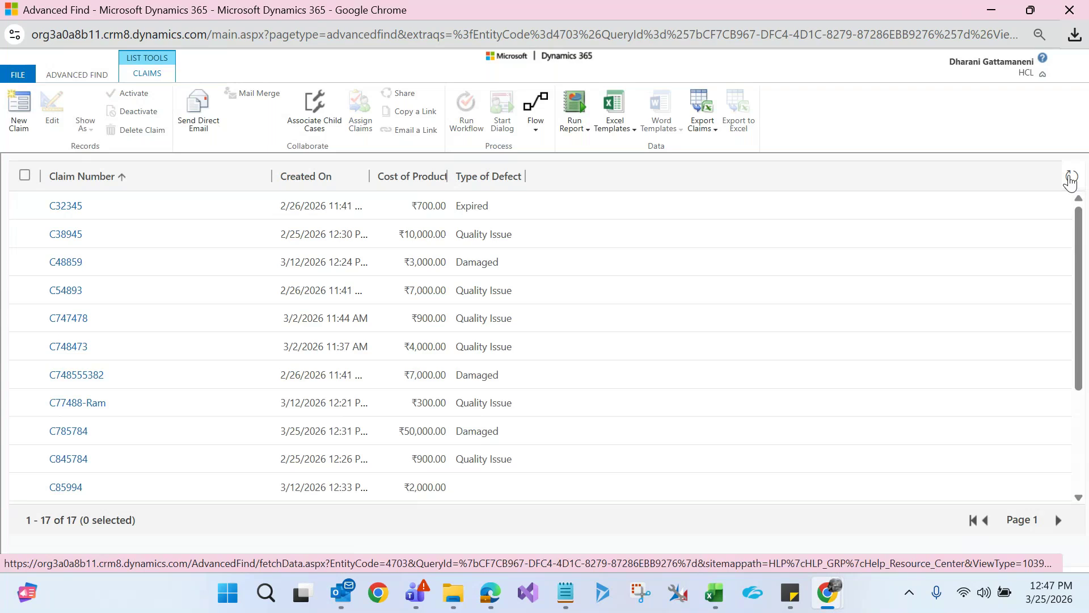
{"action": "left_click", "coordinate": [1071, 177]}
{"action": "left_click", "coordinate": [1071, 181]}
{"action": "left_click", "coordinate": [1071, 181]}
{"action": "left_click", "coordinate": [1071, 180]}
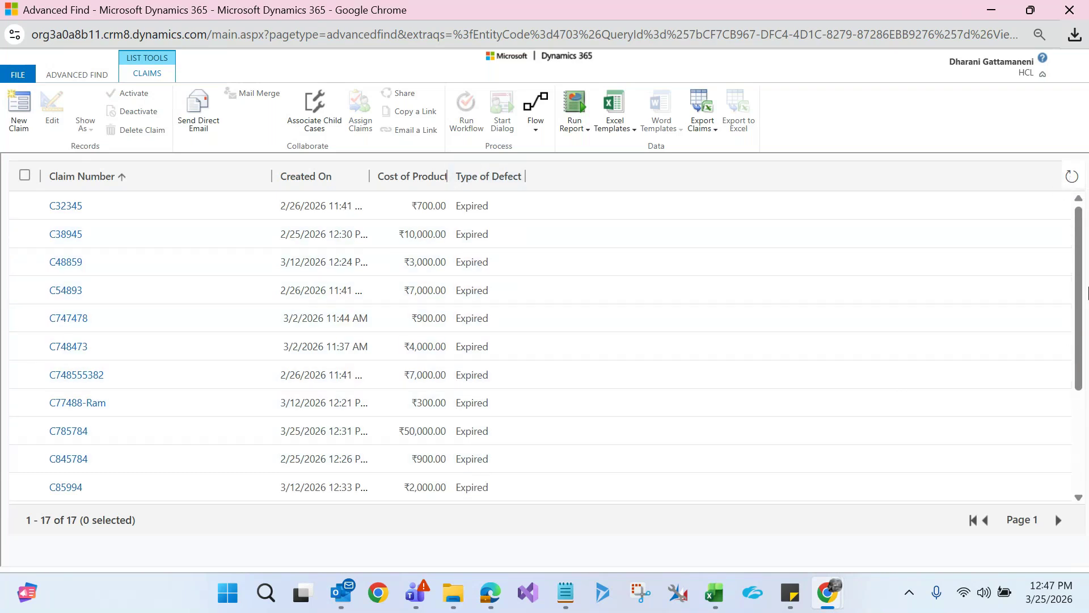
{"action": "scroll", "coordinate": [1085, 349], "scroll_direction": "down", "scroll_amount": 3}
{"action": "scroll", "coordinate": [1085, 349], "scroll_direction": "down", "scroll_amount": 3}
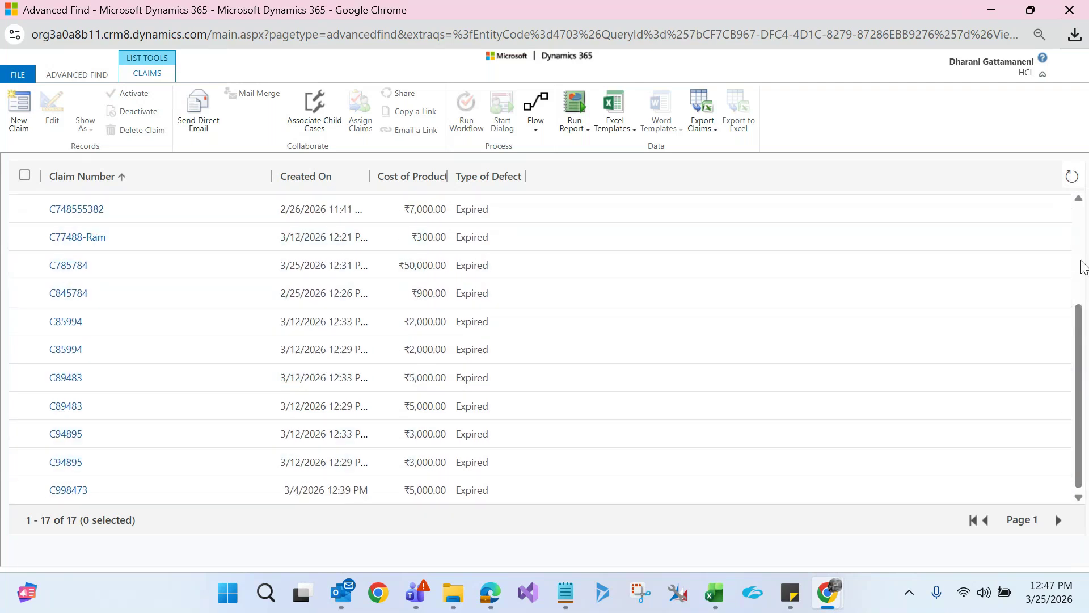
{"action": "scroll", "coordinate": [1084, 265], "scroll_direction": "up", "scroll_amount": 5}
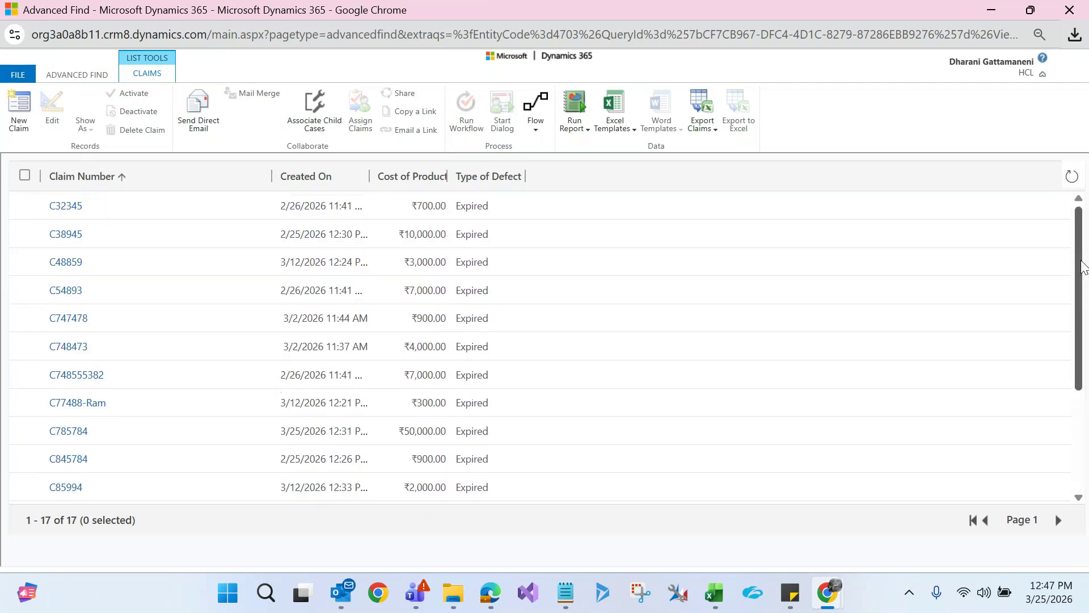
{"action": "scroll", "coordinate": [1083, 265], "scroll_direction": "down", "scroll_amount": 5}
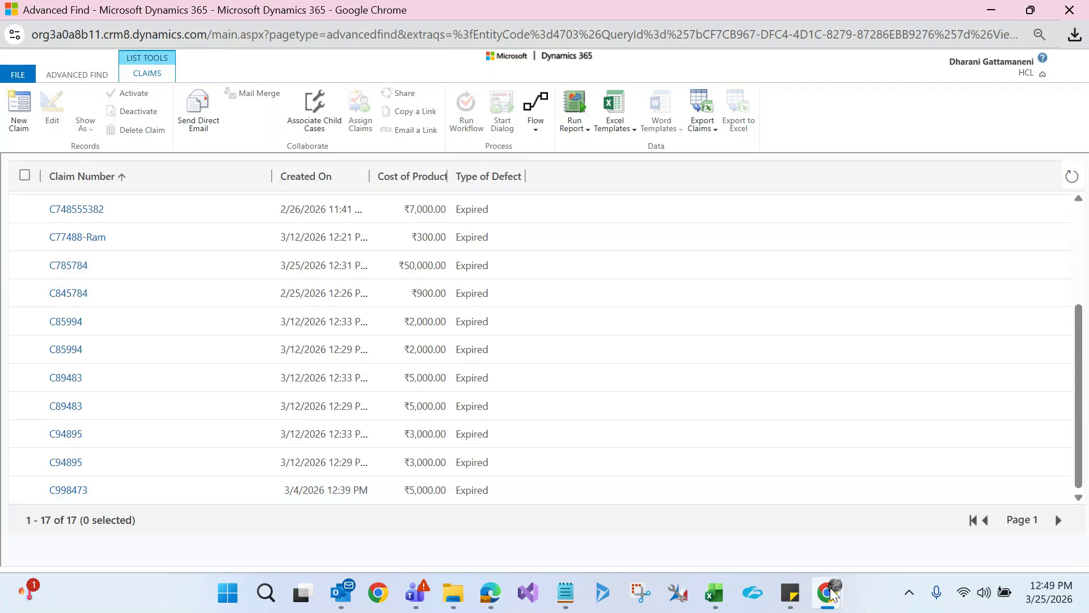
{"action": "mouse_move", "coordinate": [831, 594]}
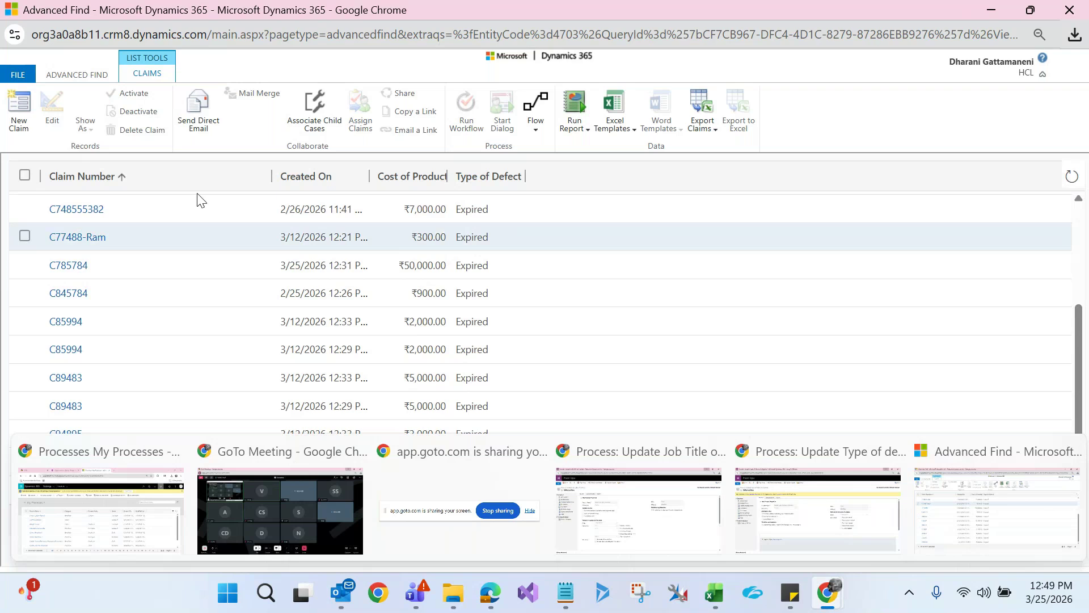
Add the condition Cost of Product Is Greater Than 1000 and list the 13 matching claims
{"action": "left_click", "coordinate": [76, 75]}
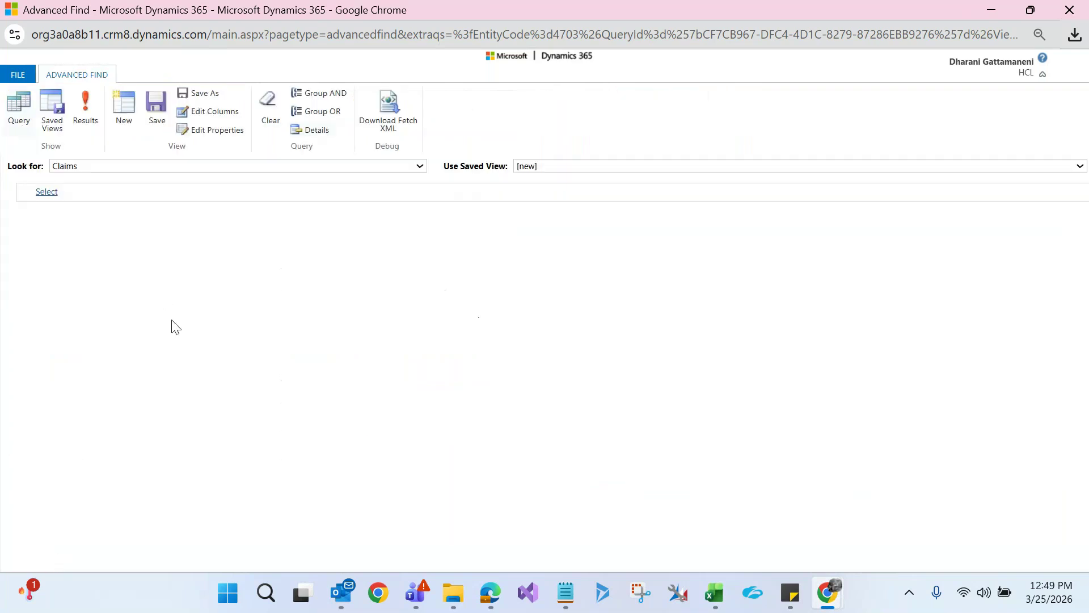
{"action": "left_click", "coordinate": [94, 195]}
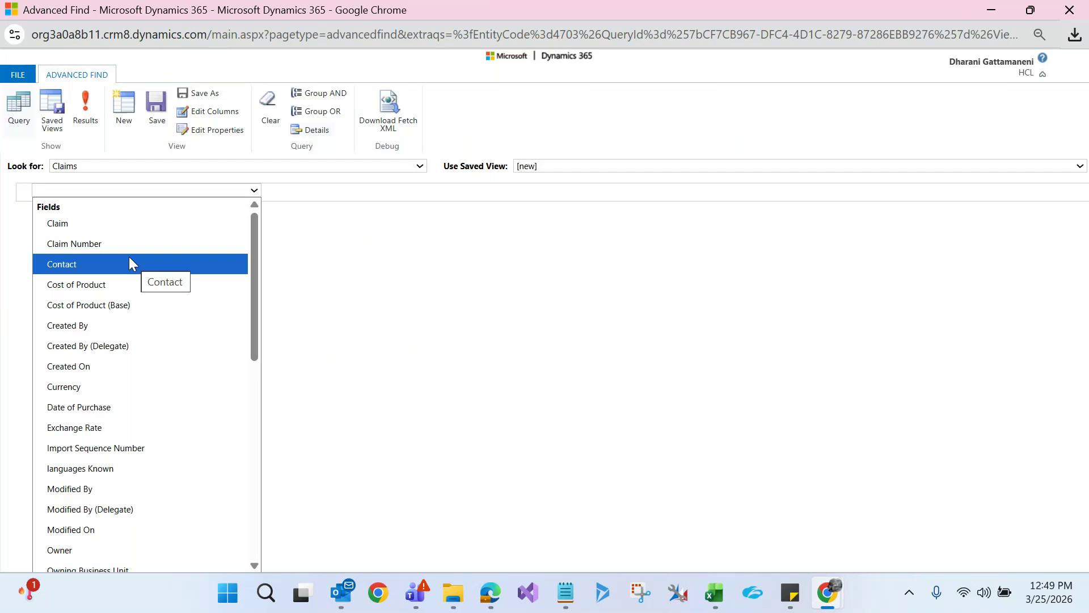
{"action": "key", "text": "Down"}
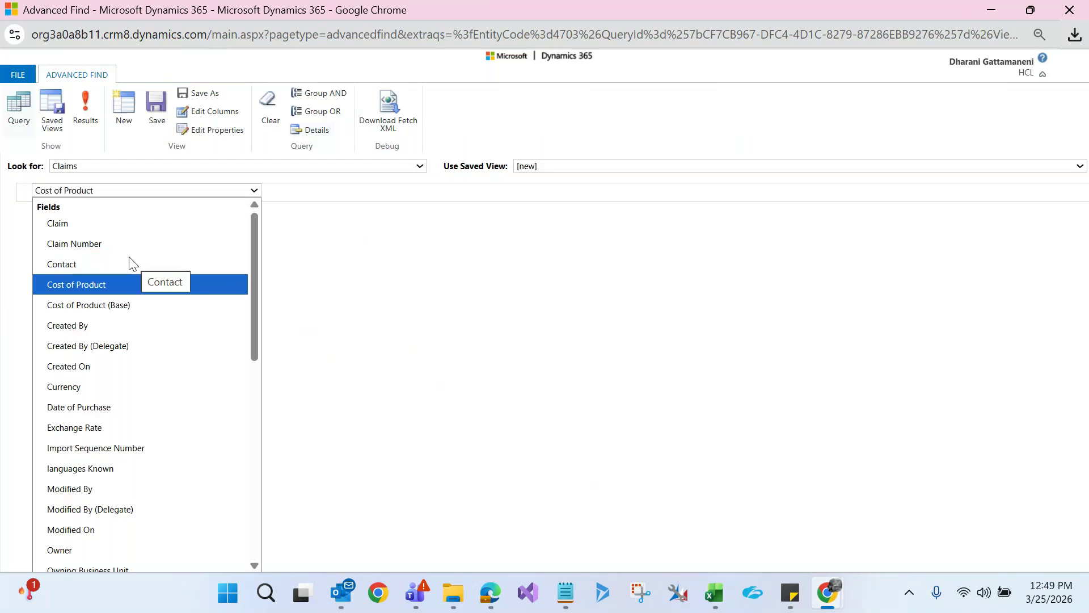
{"action": "key", "text": "Return"}
{"action": "left_click", "coordinate": [173, 192]}
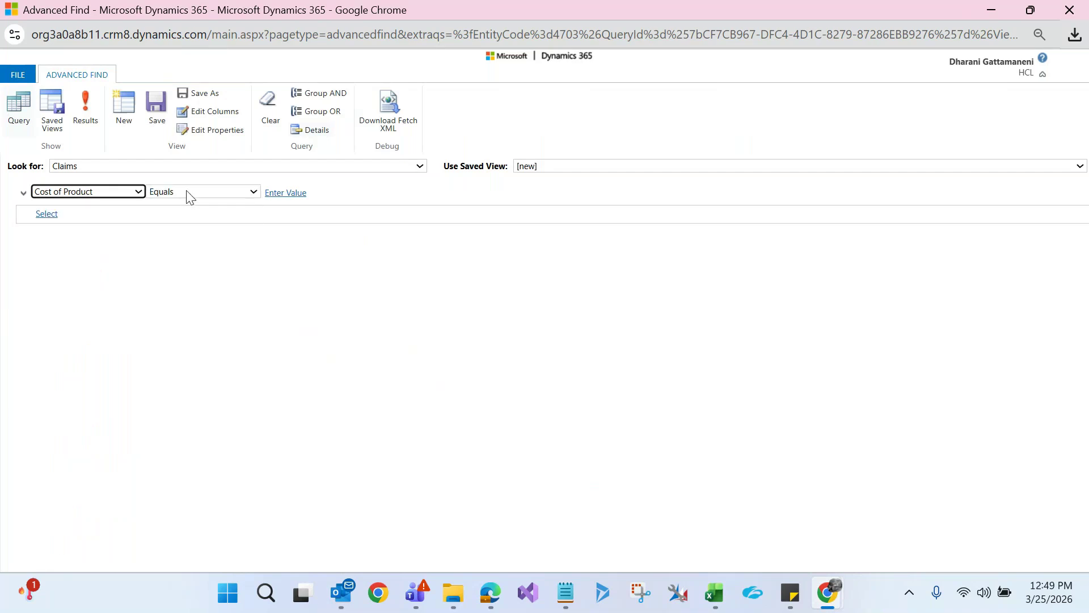
{"action": "left_click", "coordinate": [187, 192]}
{"action": "left_click", "coordinate": [192, 250]}
{"action": "left_click", "coordinate": [286, 193]}
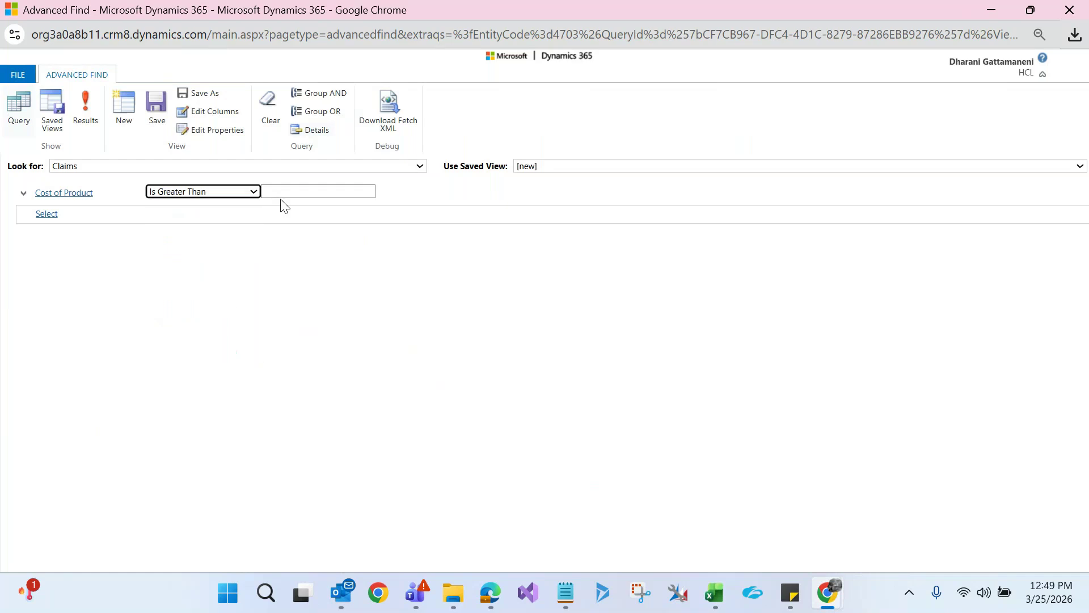
{"action": "left_click", "coordinate": [284, 196]}
{"action": "type", "text": "1000"}
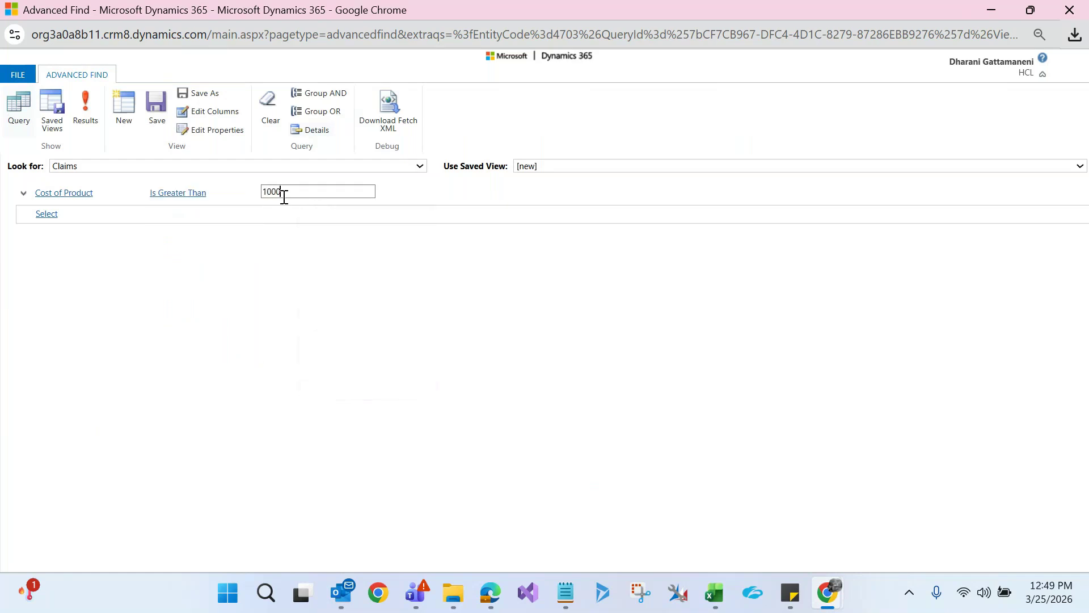
{"action": "left_click", "coordinate": [243, 253]}
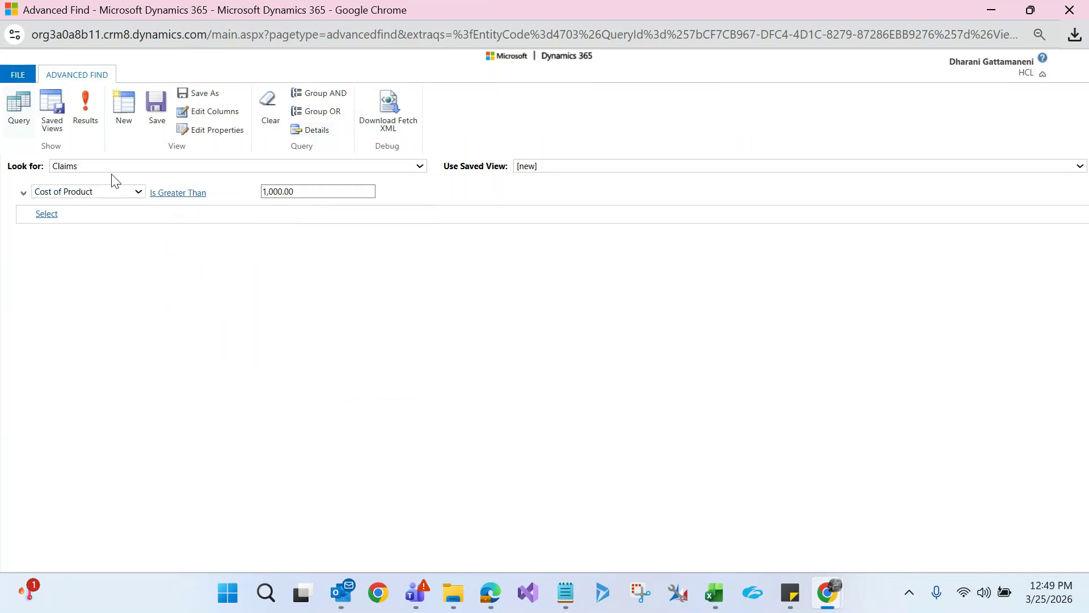
{"action": "left_click", "coordinate": [86, 121]}
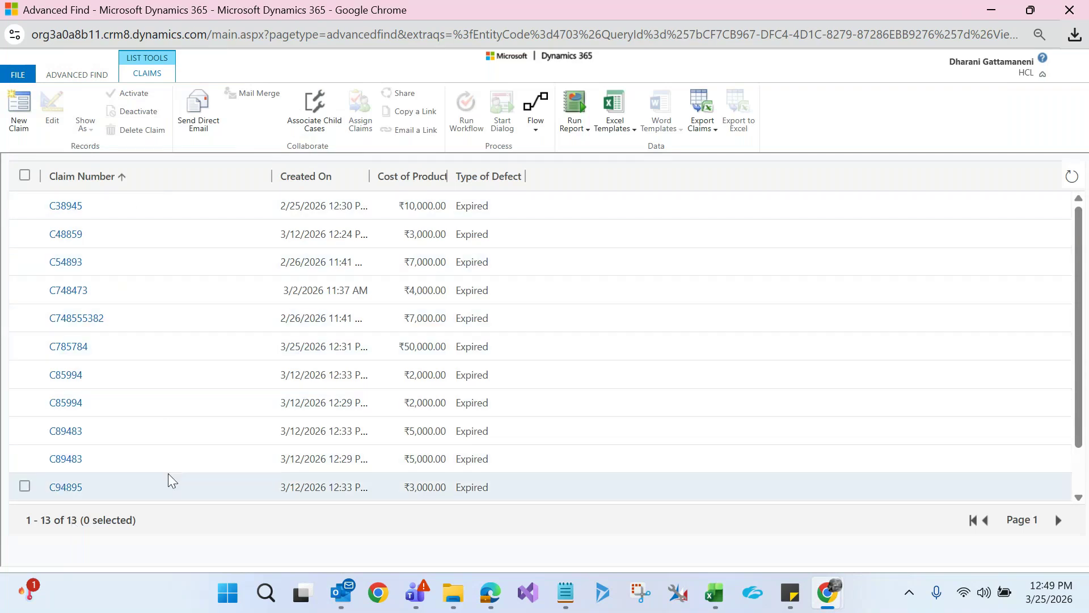
Rerun the over-1,000 claims query and sort the 13 results by Type of Defect
{"action": "left_click", "coordinate": [23, 177]}
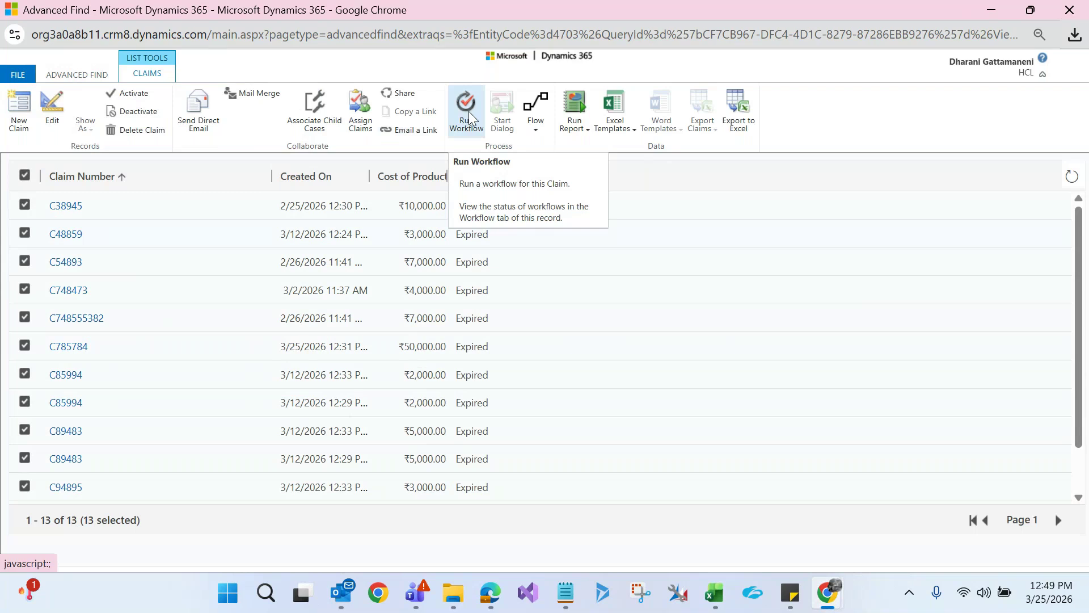
{"action": "left_click", "coordinate": [68, 74]}
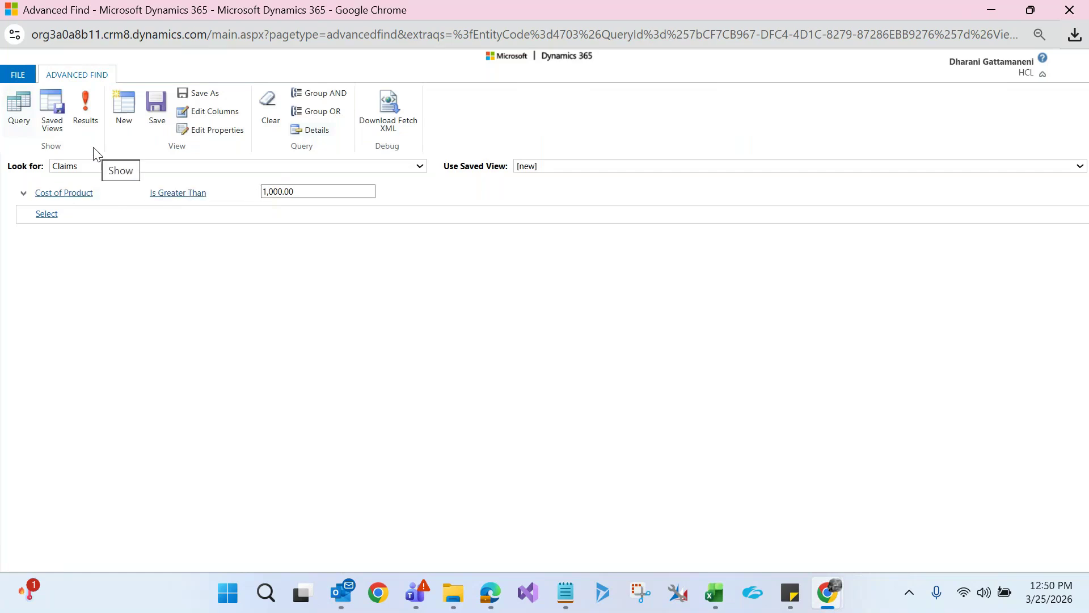
{"action": "left_click", "coordinate": [83, 117]}
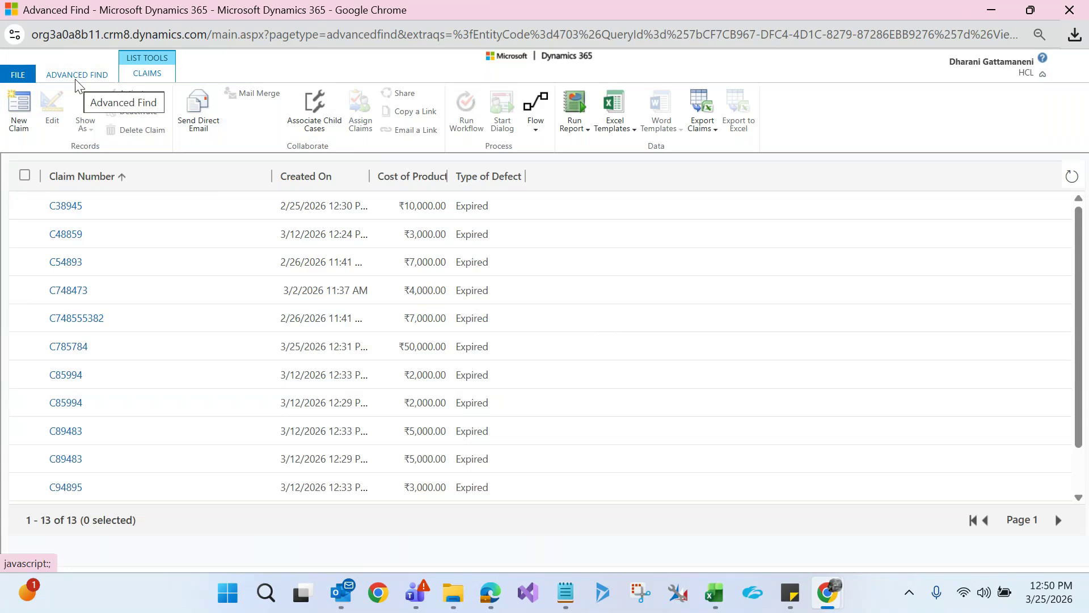
{"action": "left_click", "coordinate": [475, 181]}
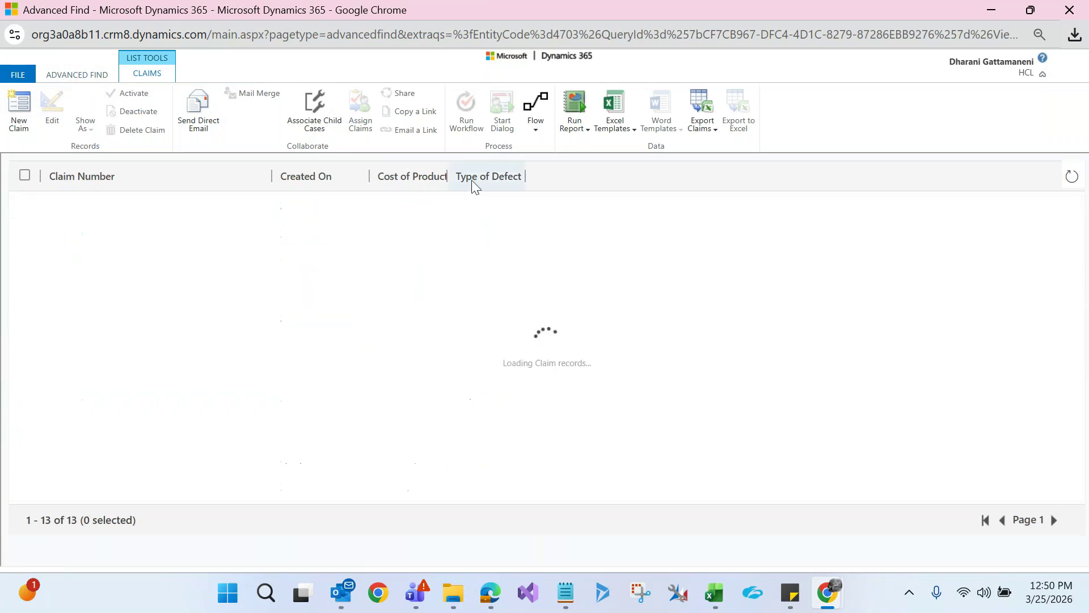
{"action": "left_click", "coordinate": [472, 182]}
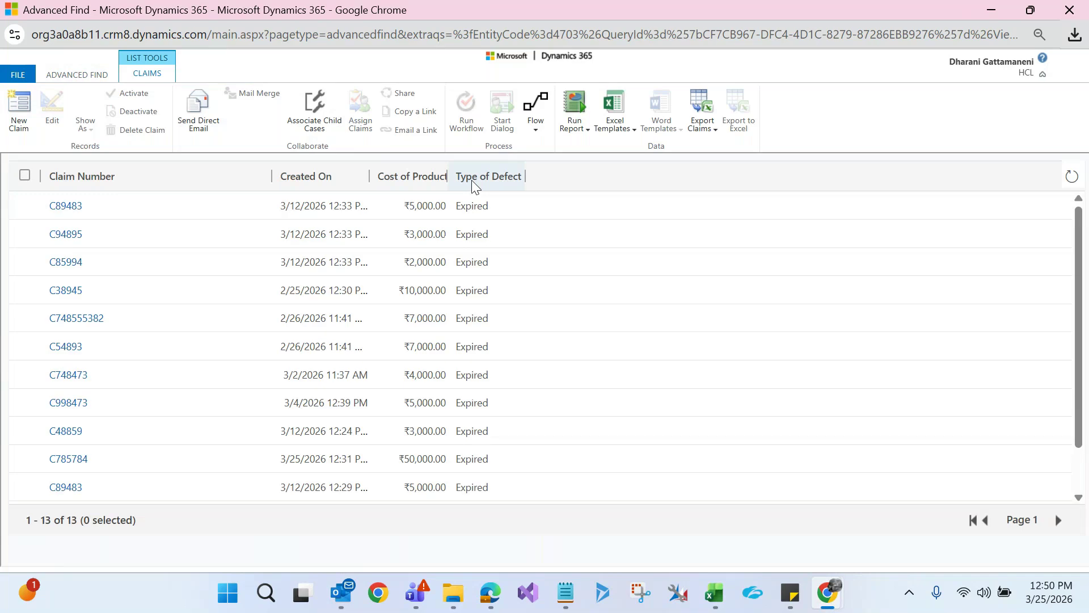
{"action": "scroll", "coordinate": [1079, 316], "scroll_direction": "down", "scroll_amount": 1}
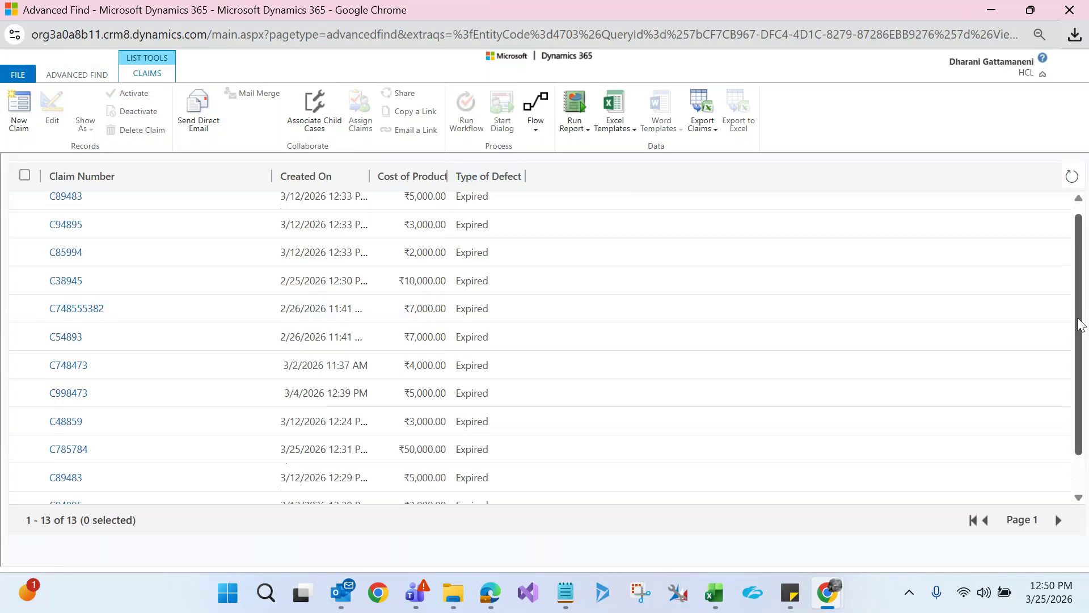
{"action": "scroll", "coordinate": [1080, 267], "scroll_direction": "up", "scroll_amount": 1}
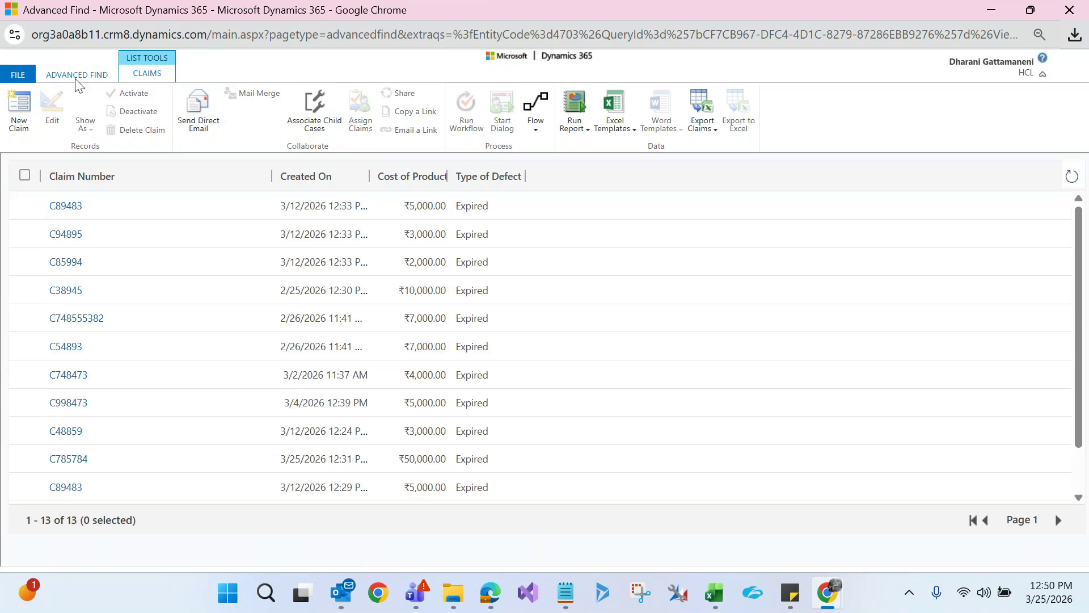
Change the condition to Type of Defect Does Not Contain Data
{"action": "left_click", "coordinate": [76, 78]}
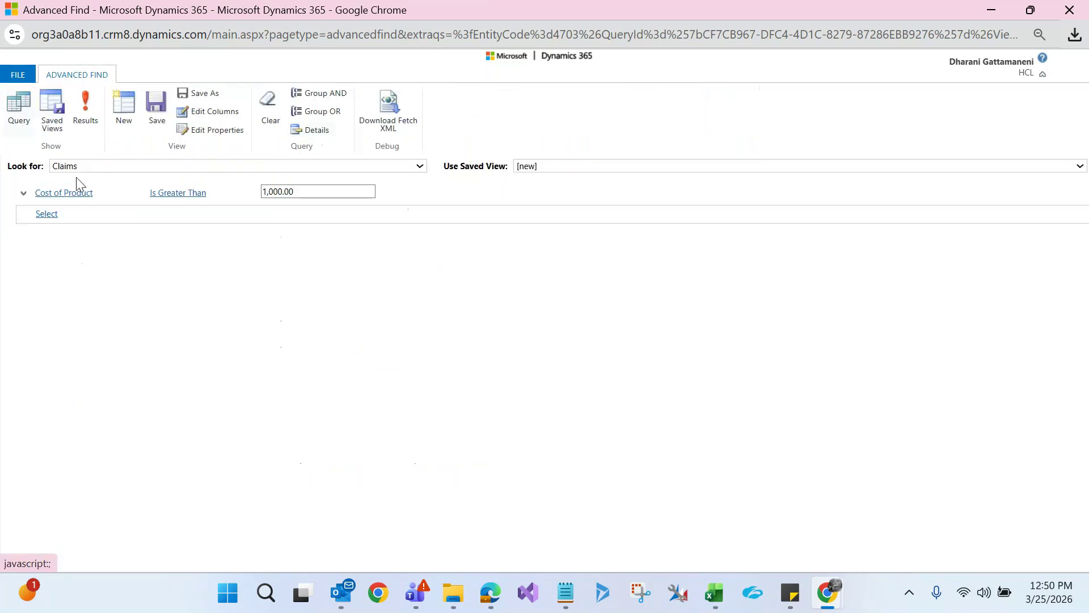
{"action": "left_click", "coordinate": [77, 193]}
{"action": "left_click", "coordinate": [80, 196]}
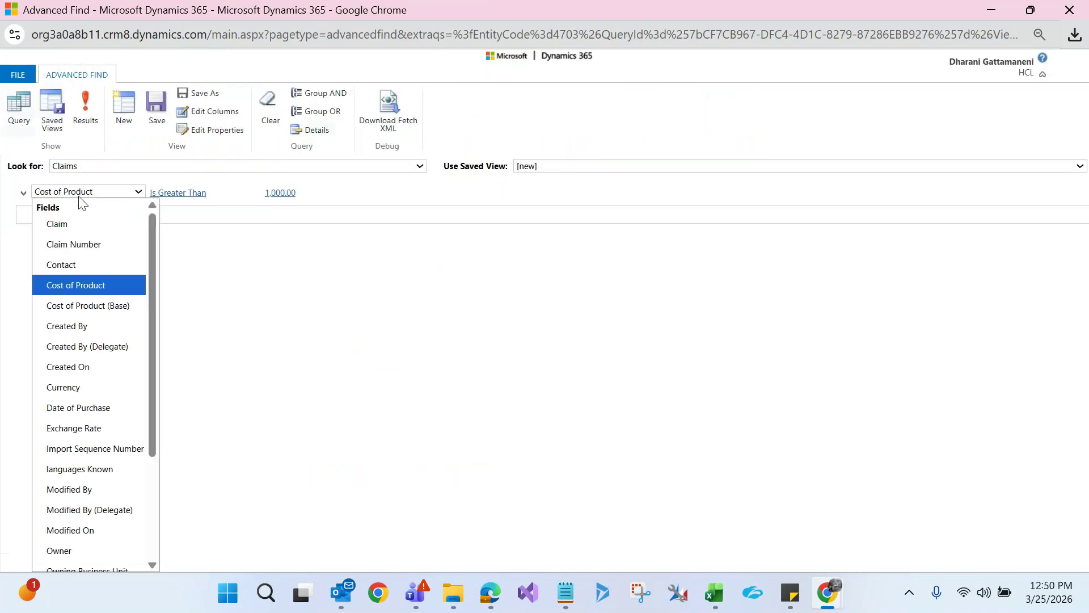
{"action": "key", "text": "t"}
{"action": "key", "text": "Return"}
{"action": "left_click", "coordinate": [181, 197]}
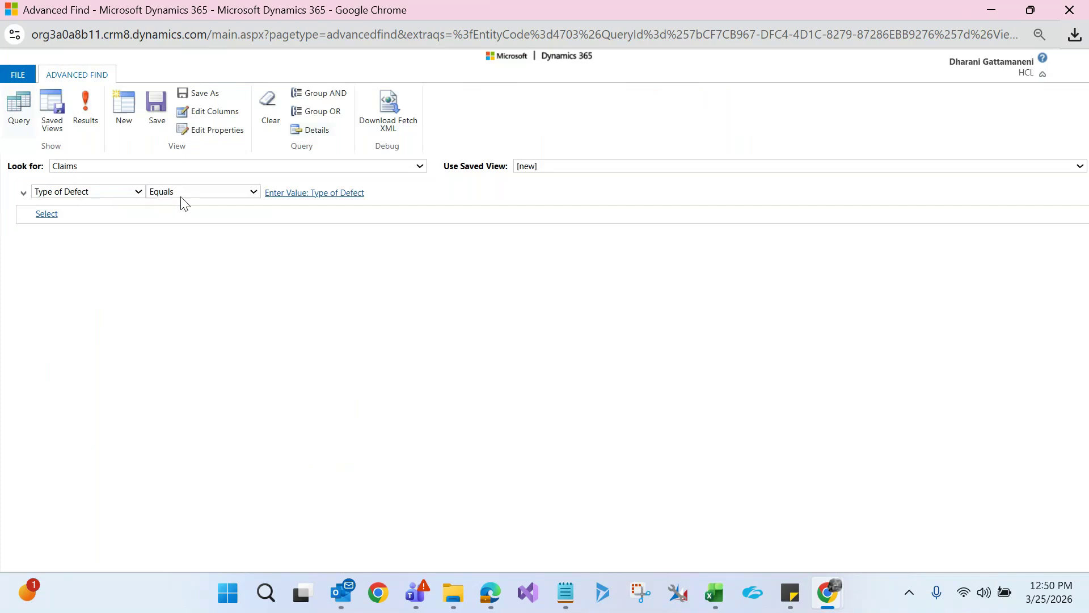
{"action": "left_click", "coordinate": [182, 195]}
{"action": "left_click", "coordinate": [194, 245]}
{"action": "left_click", "coordinate": [57, 211]}
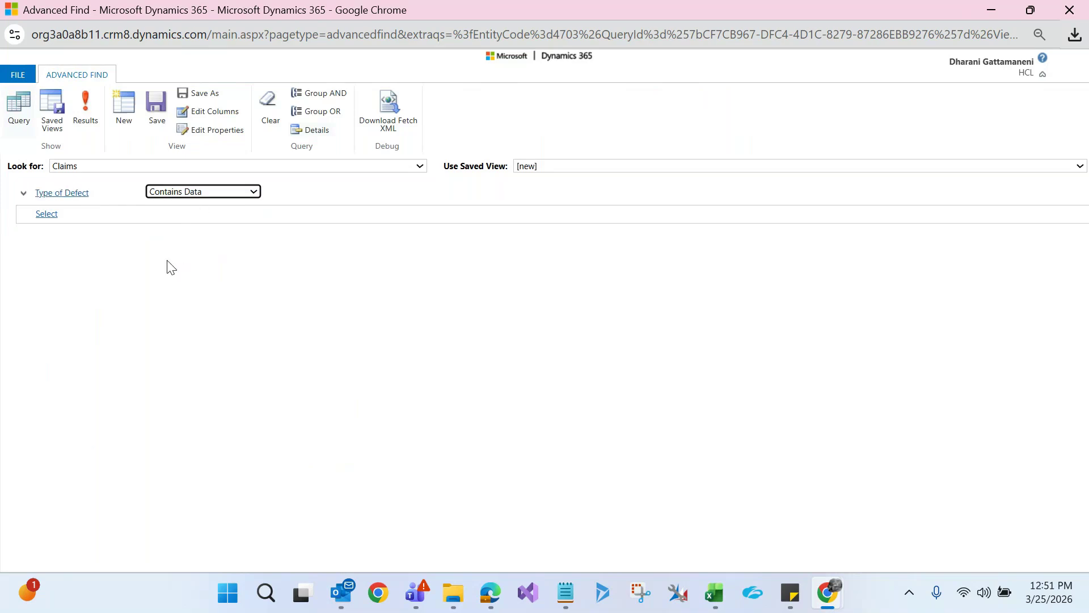
{"action": "left_click", "coordinate": [190, 196]}
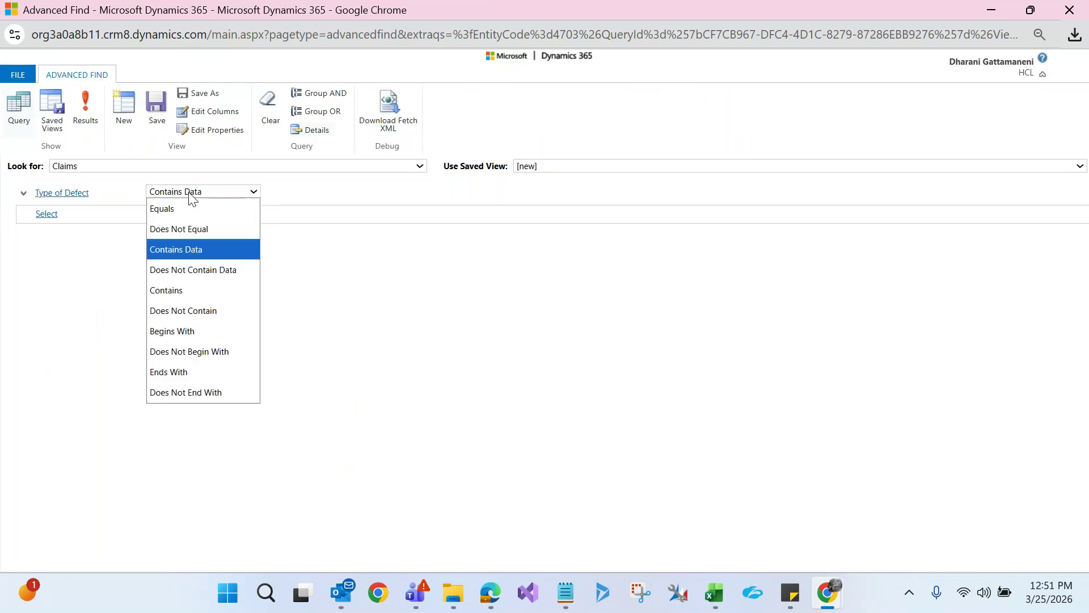
{"action": "left_click", "coordinate": [198, 282]}
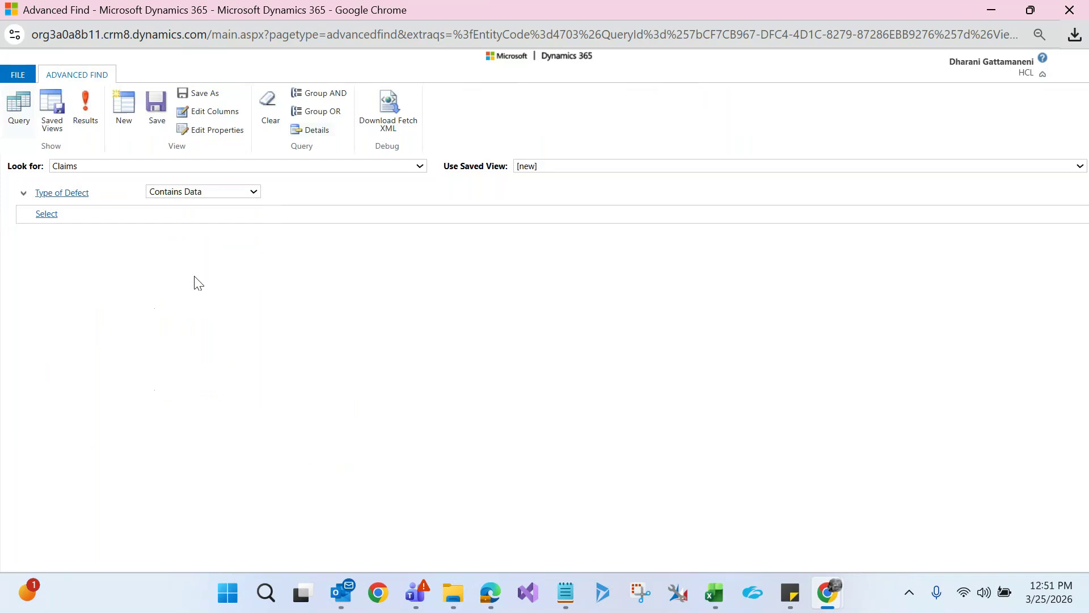
{"action": "mouse_move", "coordinate": [199, 223]}
Run the Type of Defect Does Not Contain Data query, then switch to the GoTo Meeting window
{"action": "left_click", "coordinate": [86, 122]}
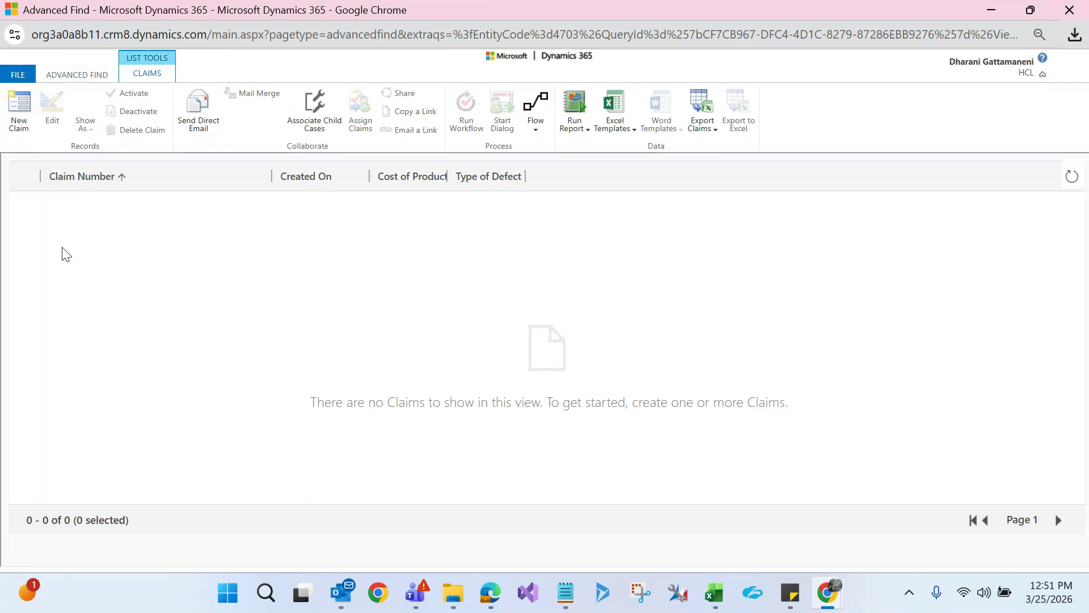
{"action": "left_click", "coordinate": [80, 76]}
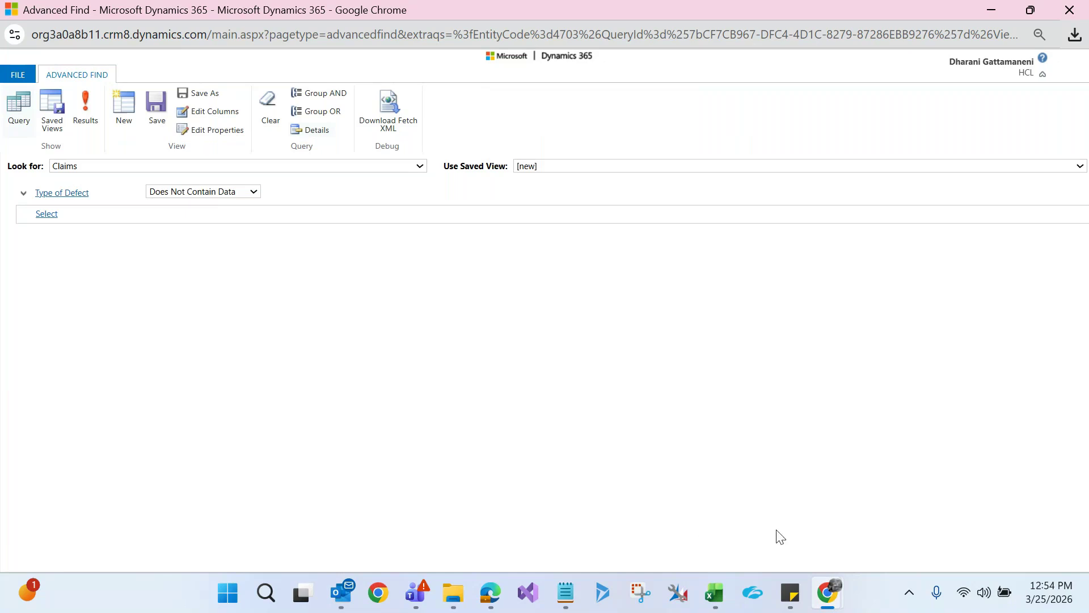
{"action": "mouse_move", "coordinate": [829, 600]}
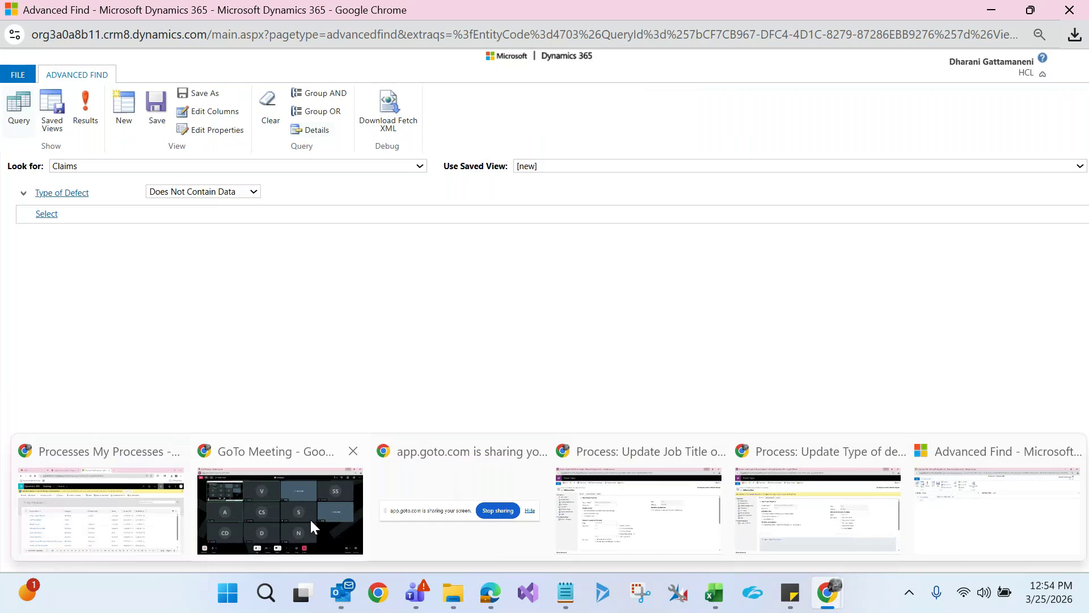
{"action": "left_click", "coordinate": [310, 519]}
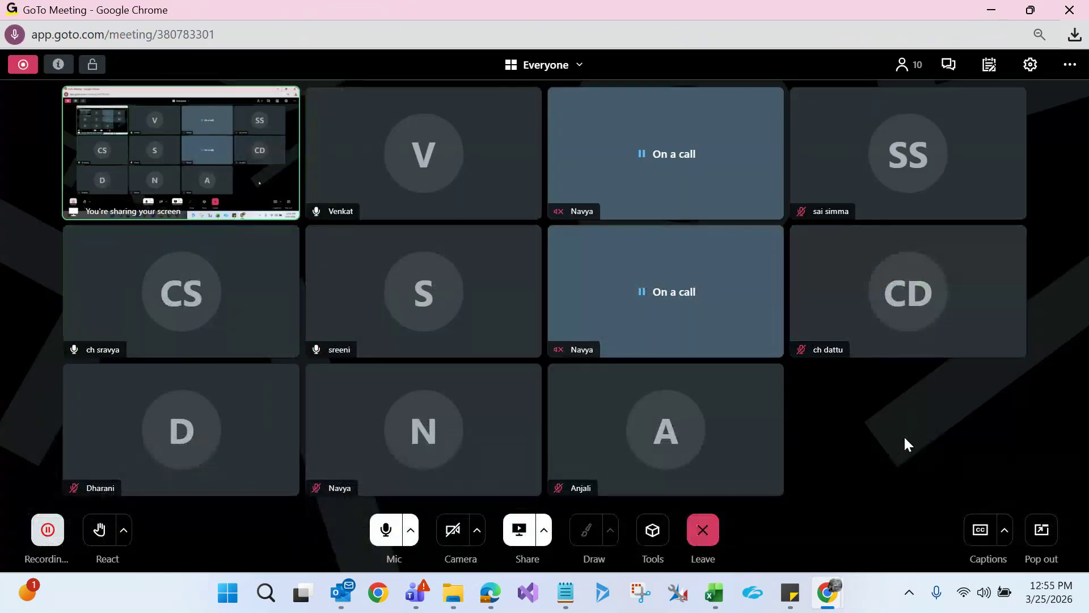